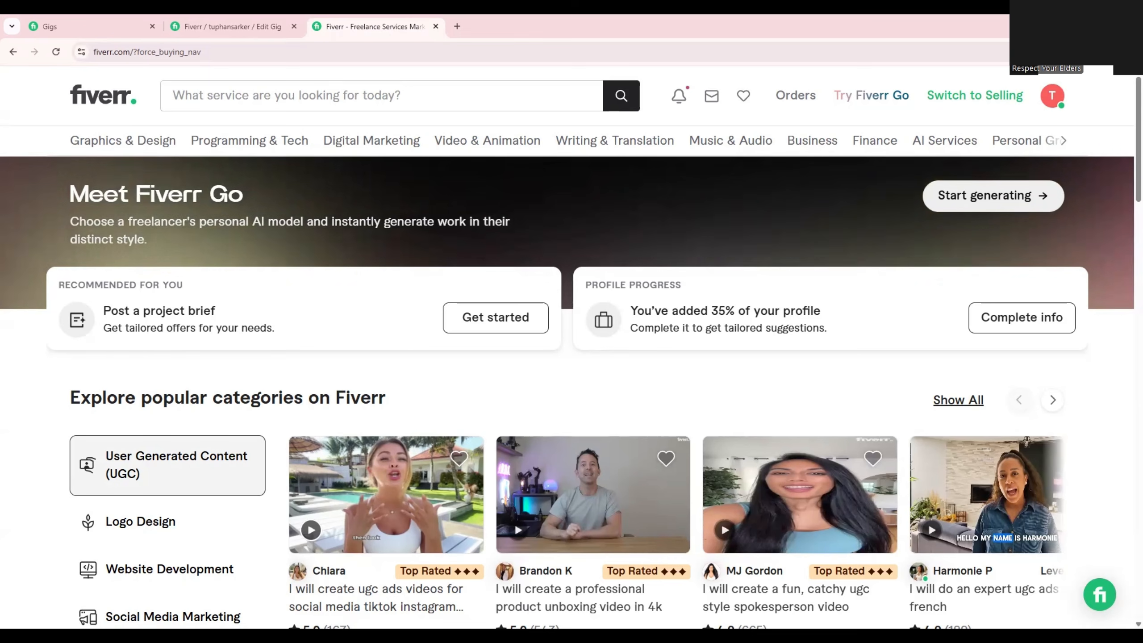
pyautogui.scroll(-6, 871, 354)
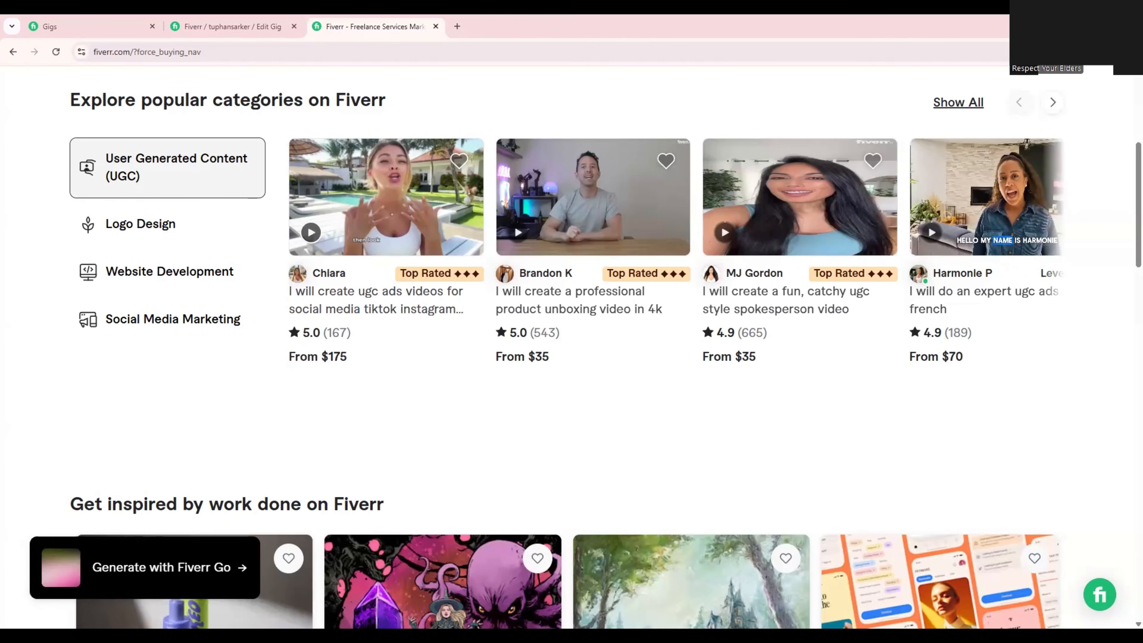
pyautogui.scroll(5, 571, 346)
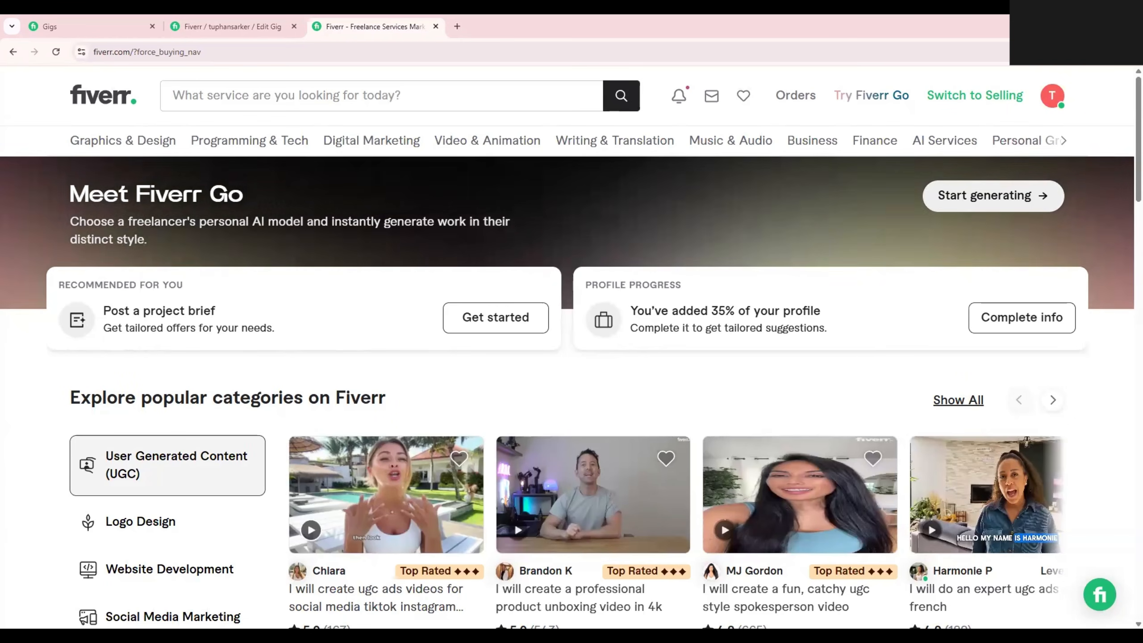
pyautogui.click(233, 26)
pyautogui.scroll(-4, 508, 495)
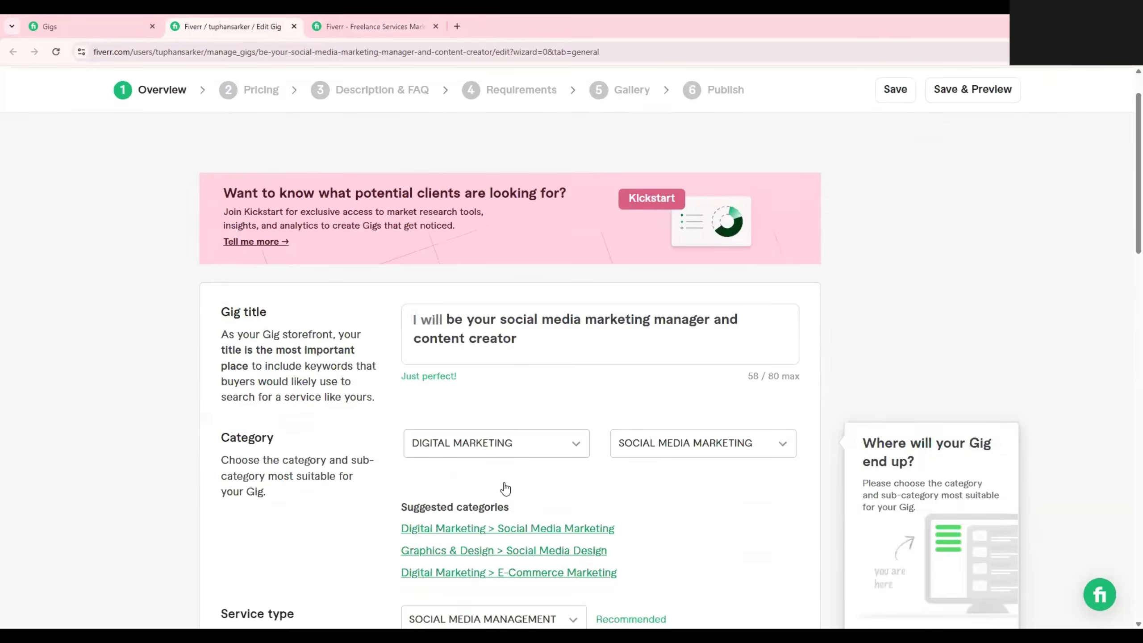
pyautogui.scroll(4, 507, 485)
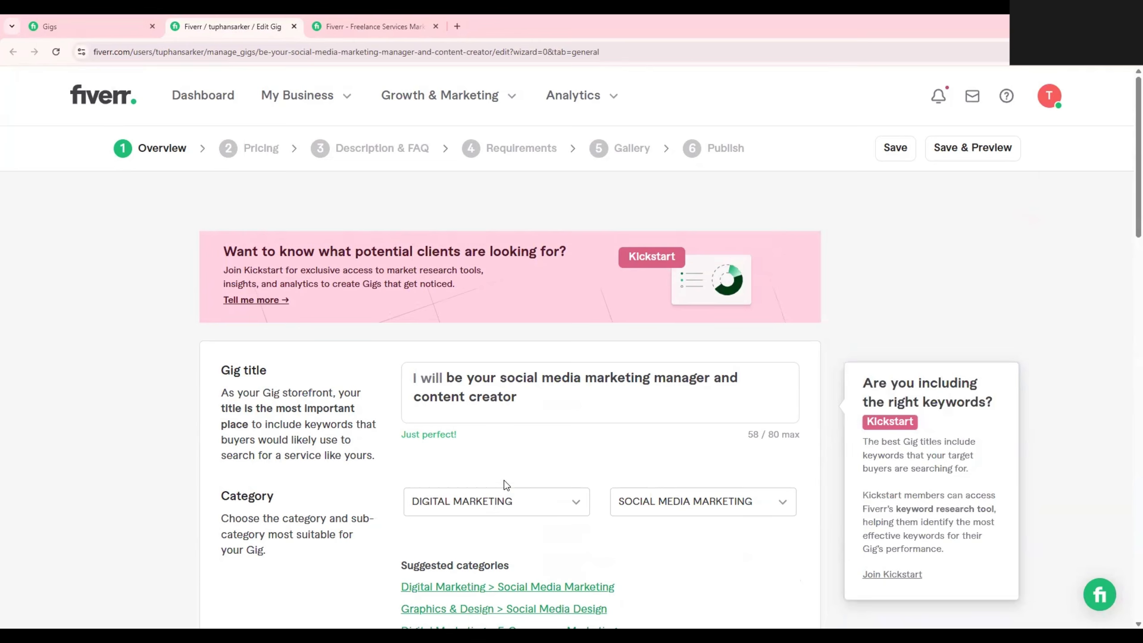
pyautogui.scroll(-3, 362, 246)
pyautogui.click(374, 26)
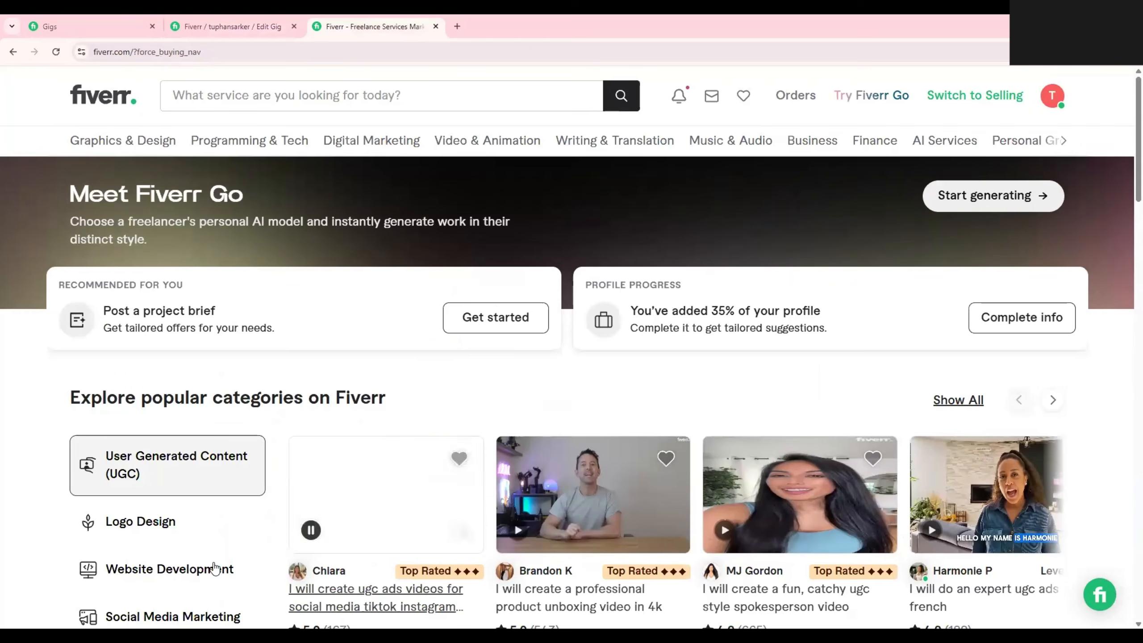
# Step: Open the professional product unboxing video gig from the popular categories and look over its Basic package
pyautogui.scroll(-2, 332, 495)
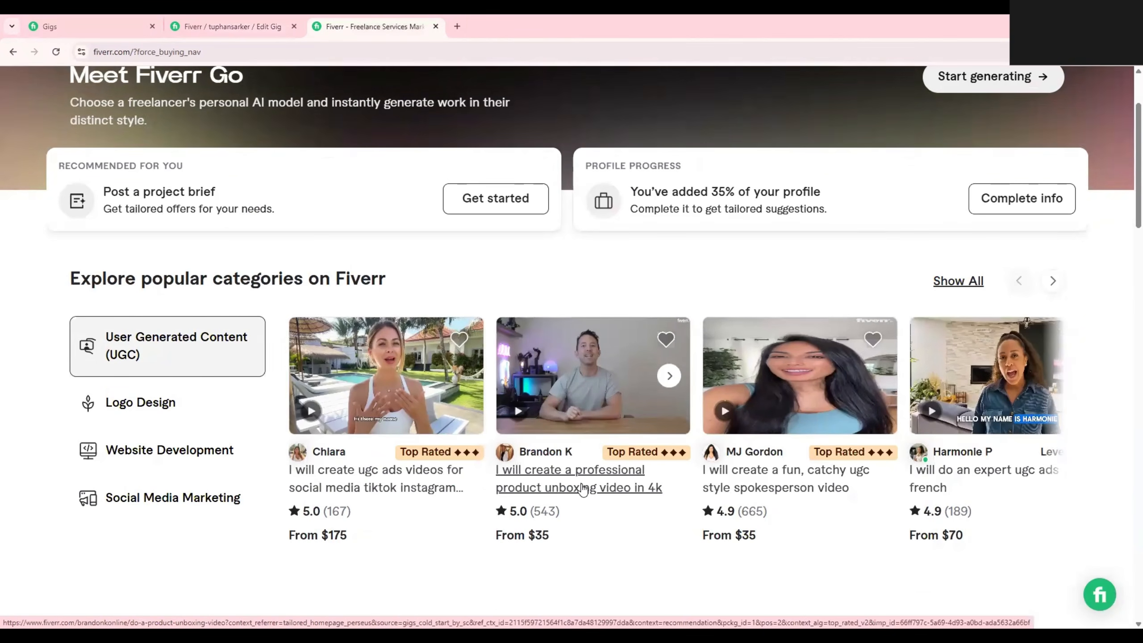
pyautogui.click(566, 506)
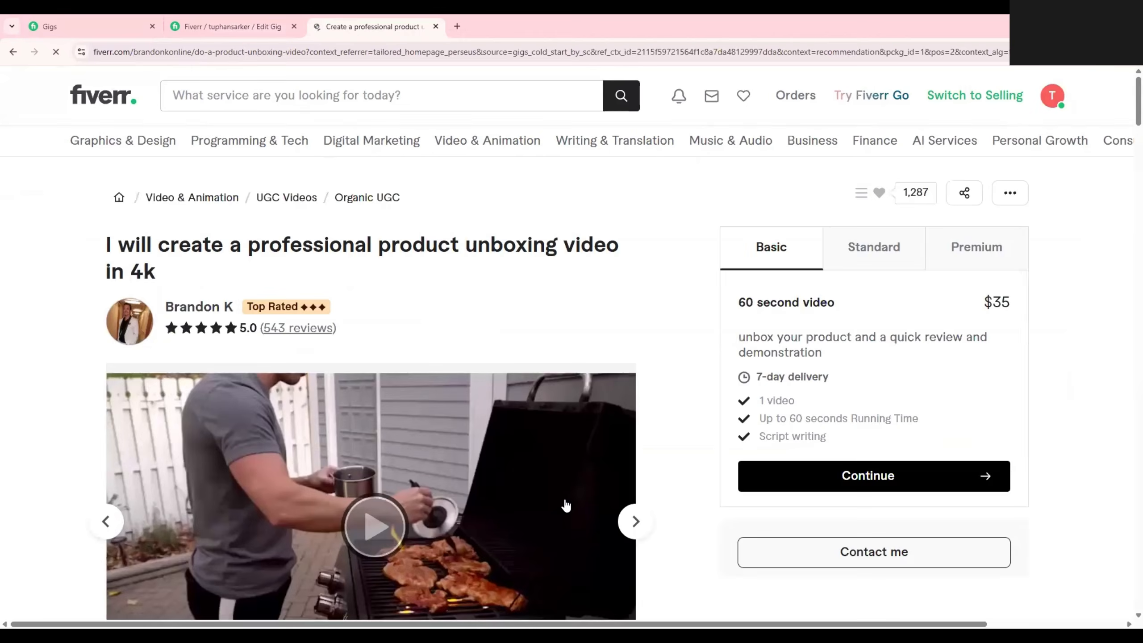
pyautogui.scroll(-5, 566, 505)
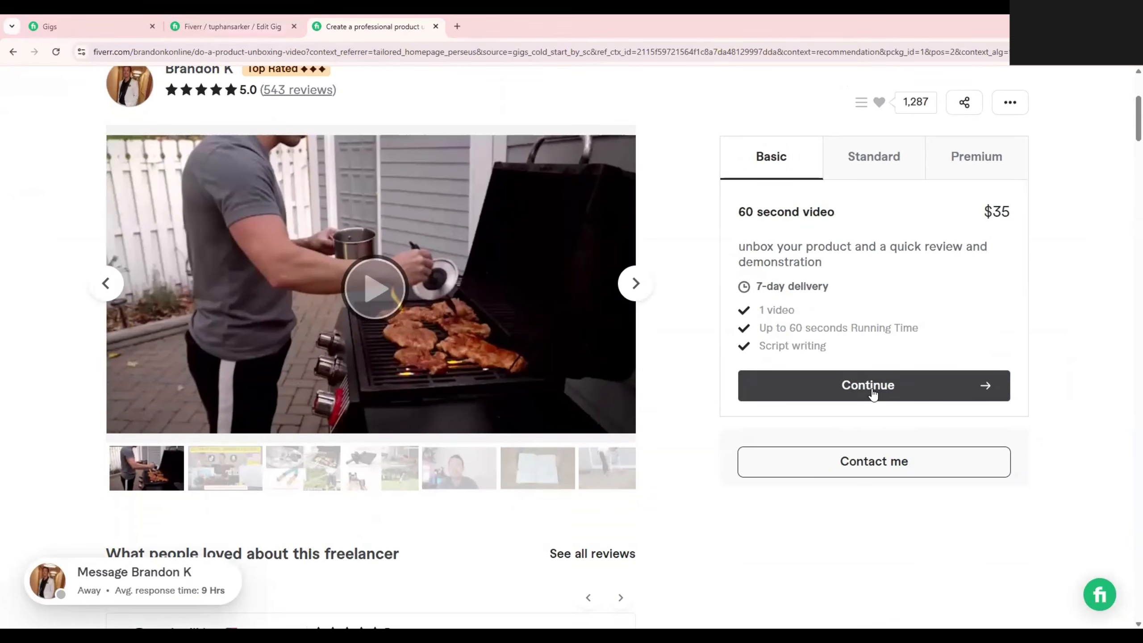
pyautogui.scroll(4, 859, 403)
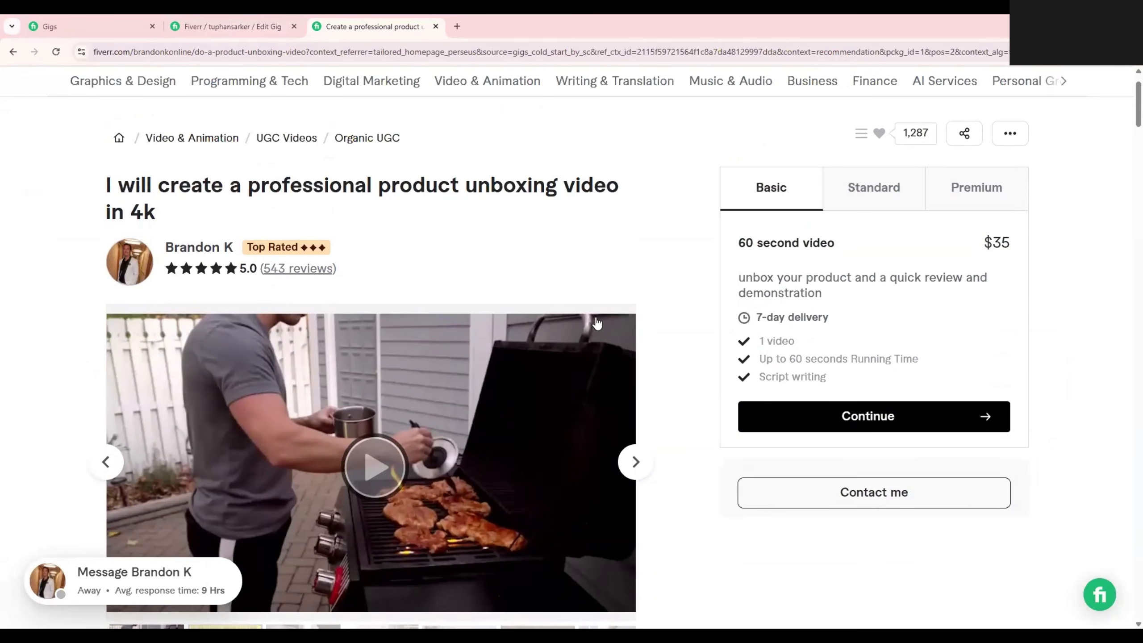
pyautogui.scroll(2, 599, 320)
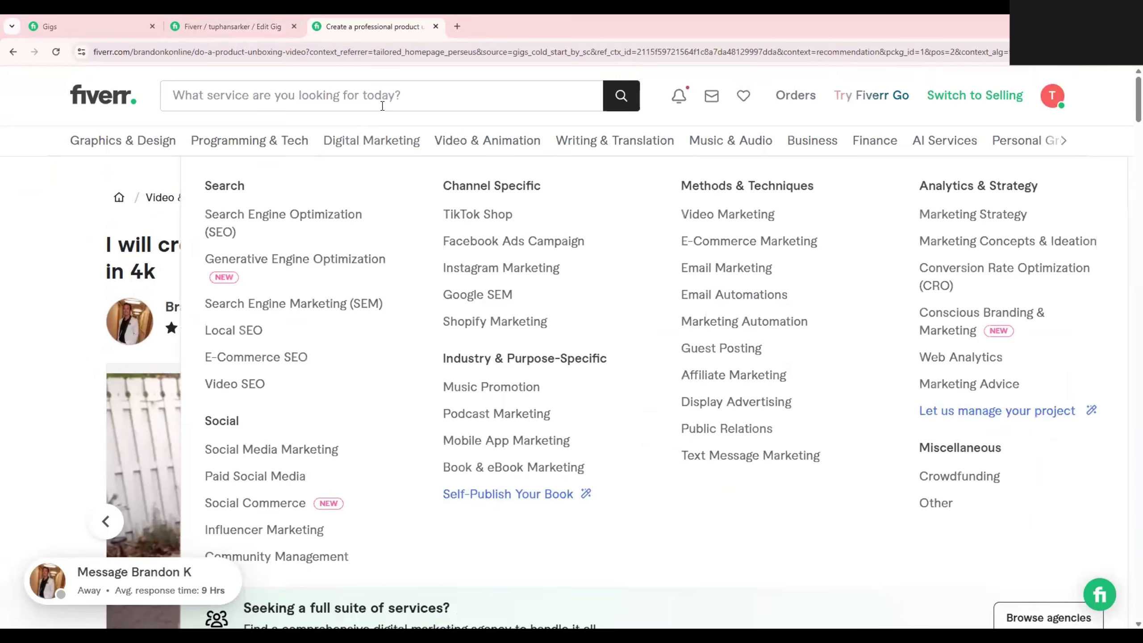
# Step: Search the marketplace for "canva design"
pyautogui.click(408, 95)
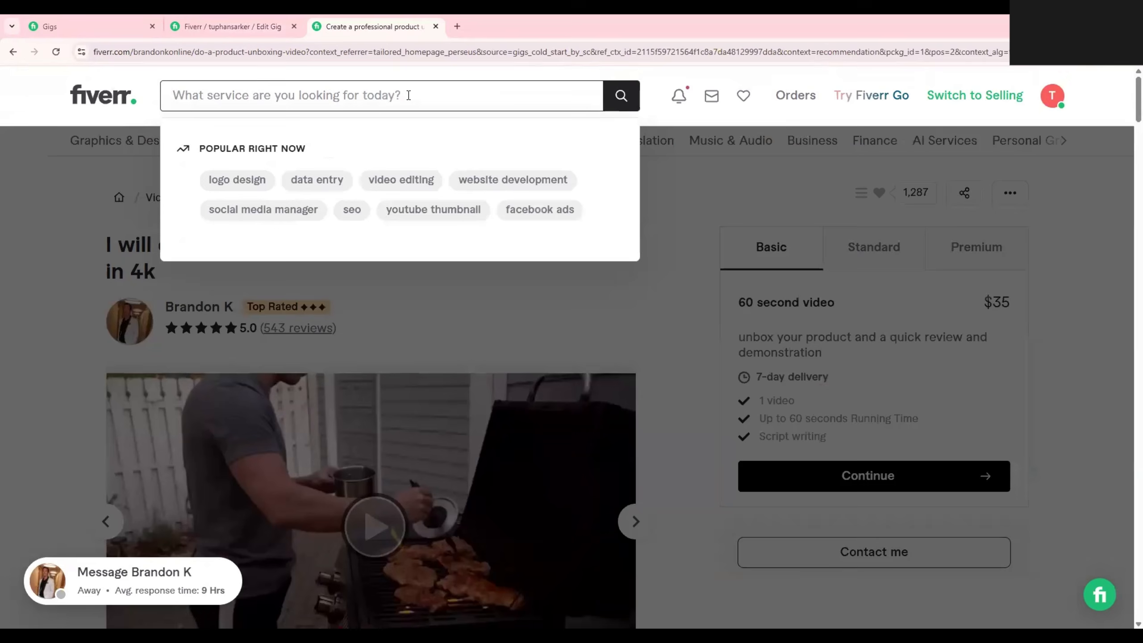
pyautogui.write('canva de')
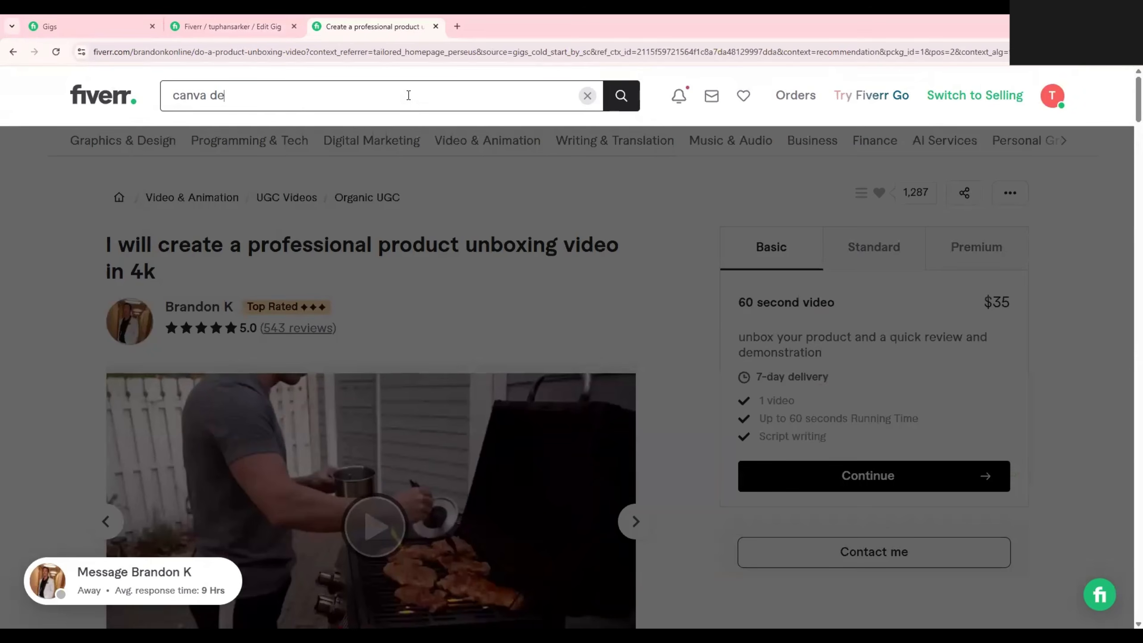
pyautogui.write('sign')
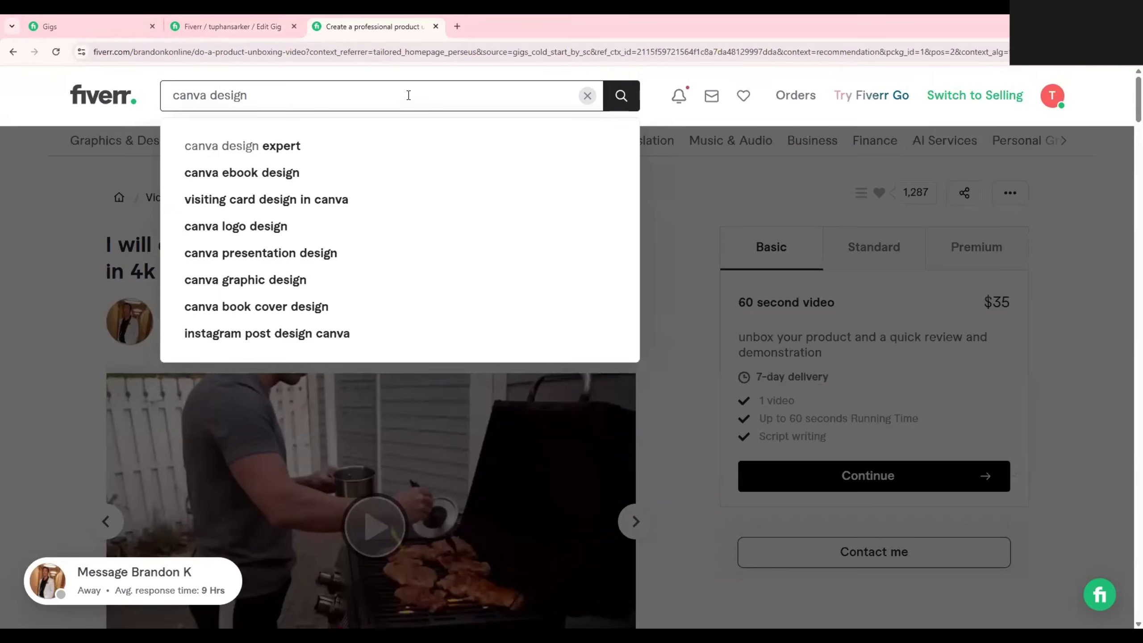
pyautogui.press('Return')
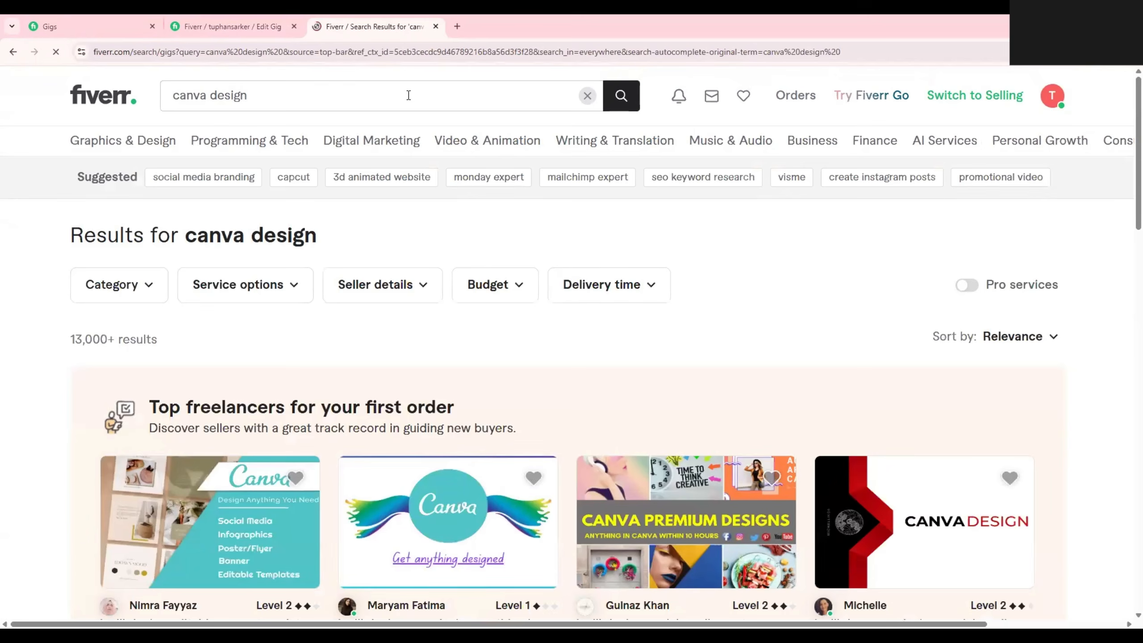
# Step: Browse the search results and open the gig for editable Canva templates and Instagram post design
pyautogui.scroll(-3, 463, 211)
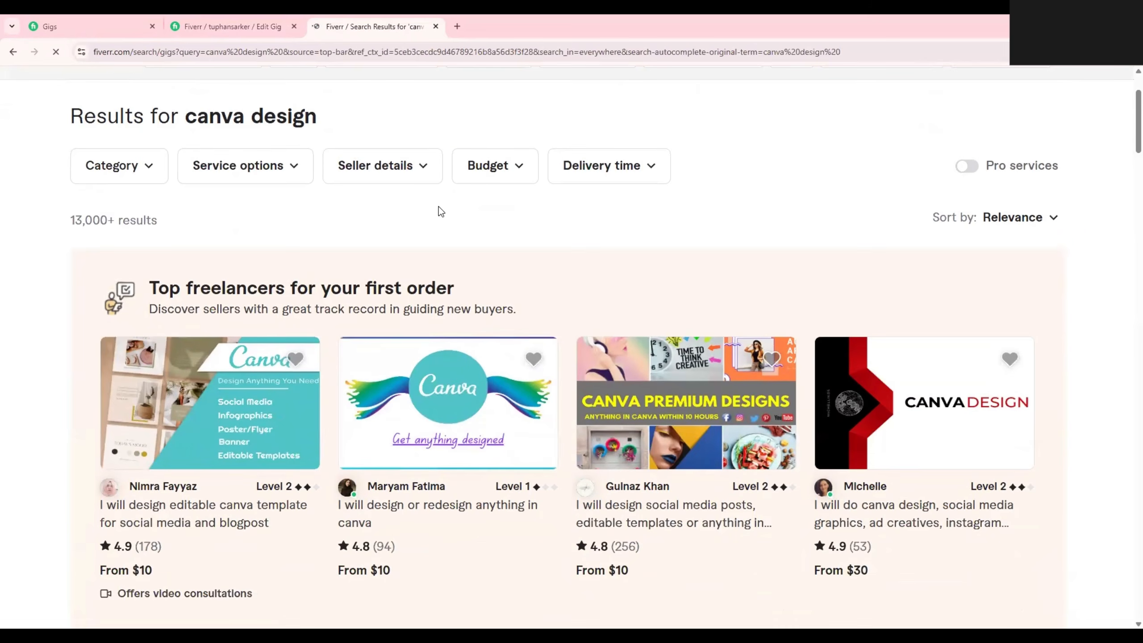
pyautogui.scroll(-2, 439, 212)
pyautogui.scroll(-7, 441, 444)
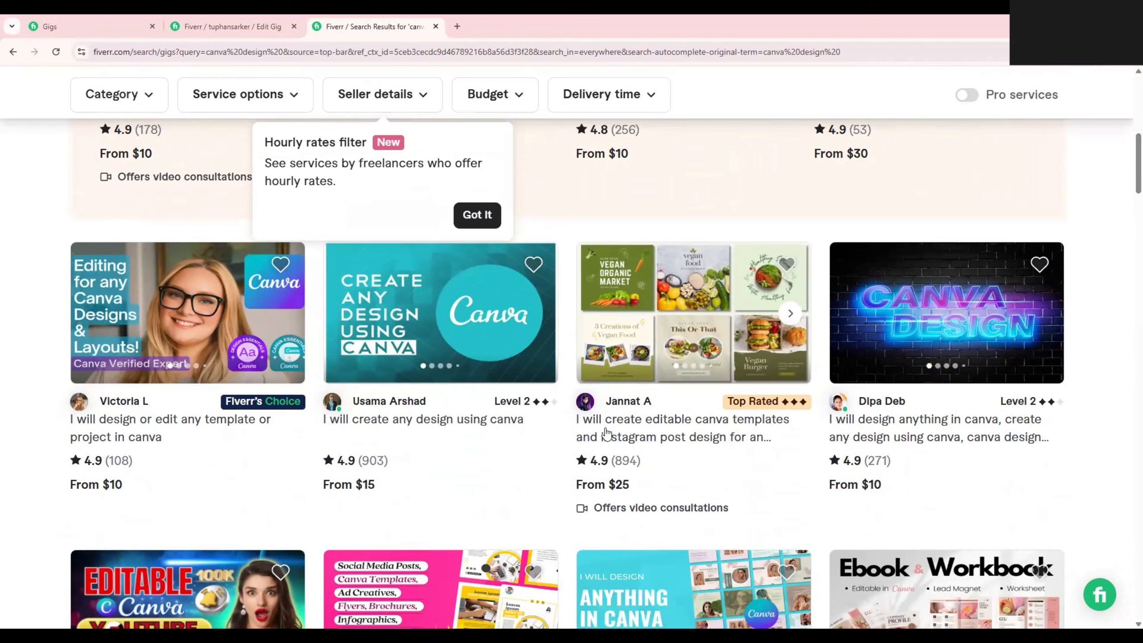
pyautogui.click(659, 443)
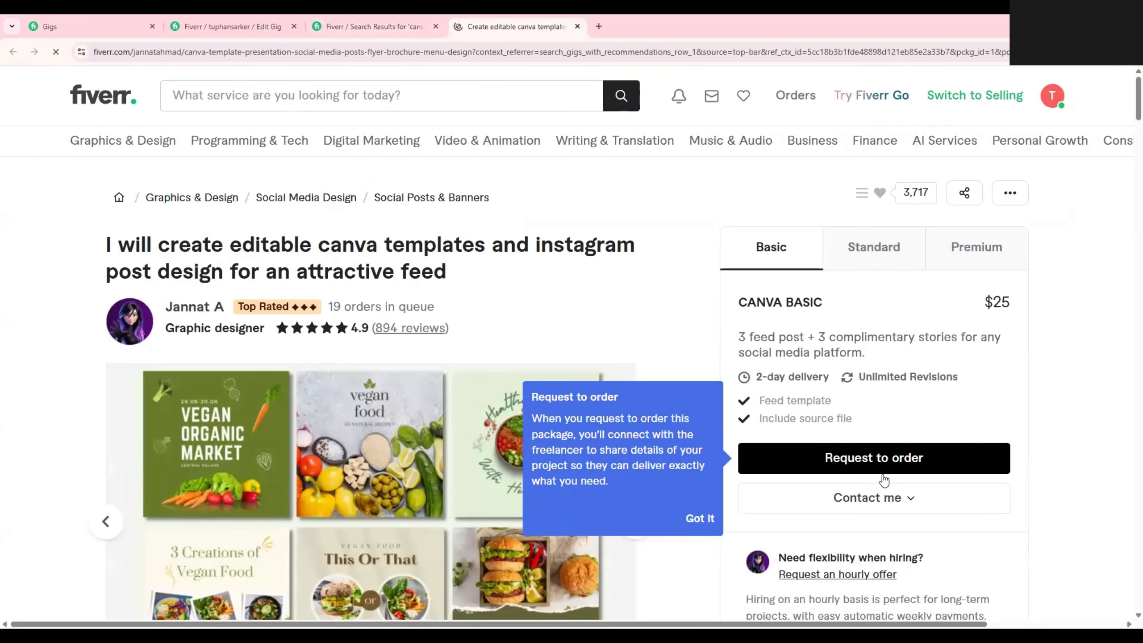
# Step: Review the gig's Standard package and select the Premium package, checking its price and included feed posts and stories
pyautogui.click(914, 250)
pyautogui.moveTo(980, 309); pyautogui.dragTo(1011, 308)
pyautogui.click(879, 243)
pyautogui.click(993, 253)
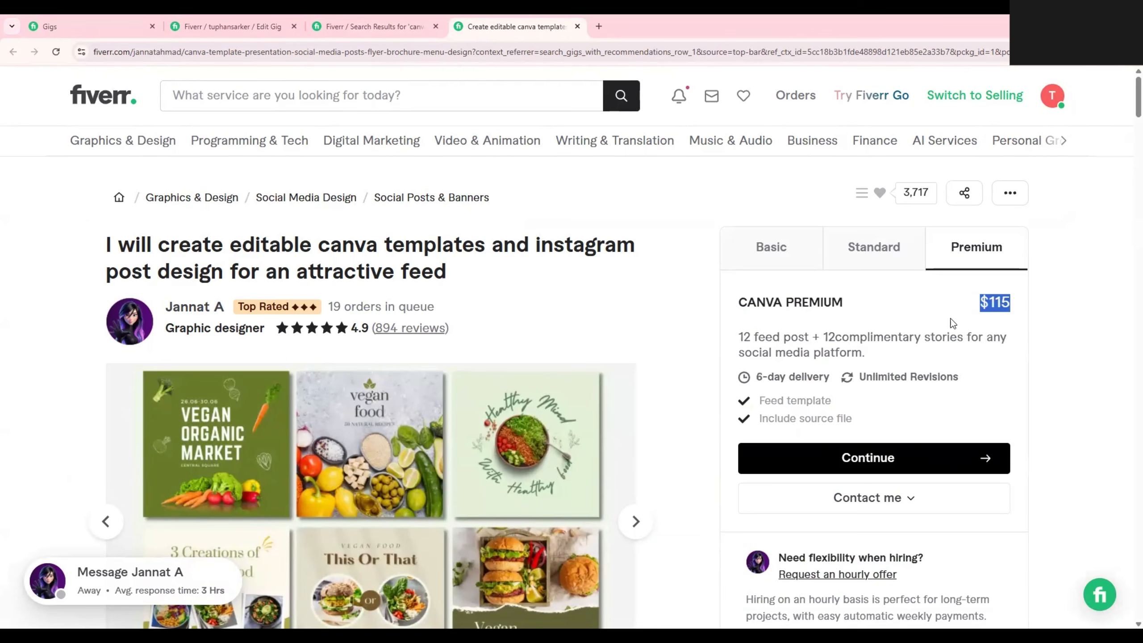
pyautogui.moveTo(738, 343); pyautogui.dragTo(959, 335)
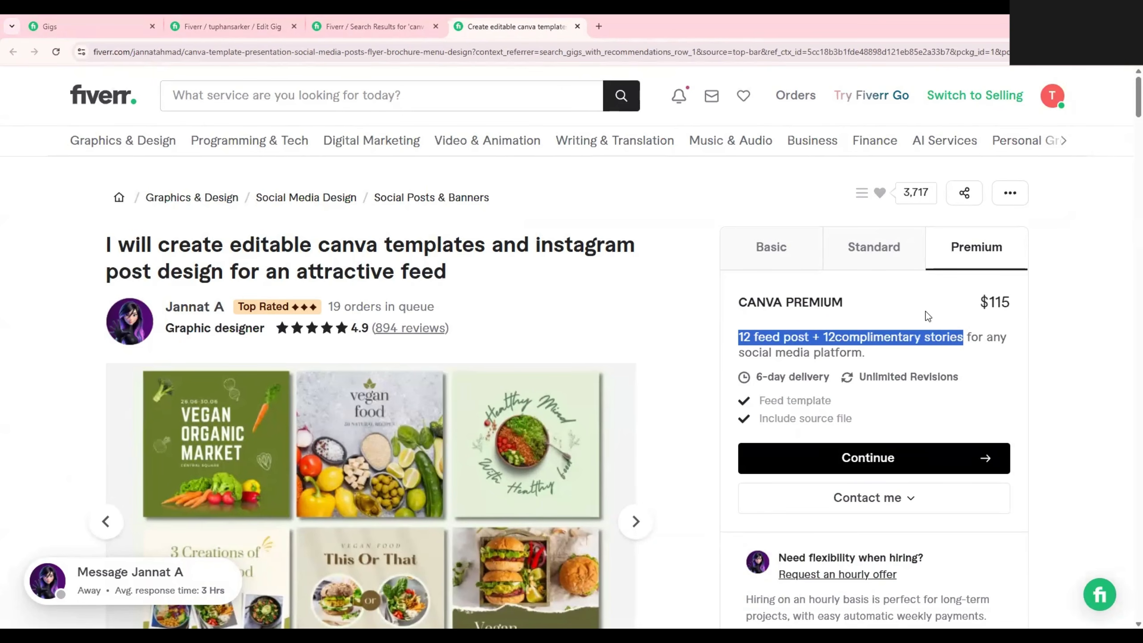
pyautogui.click(983, 301)
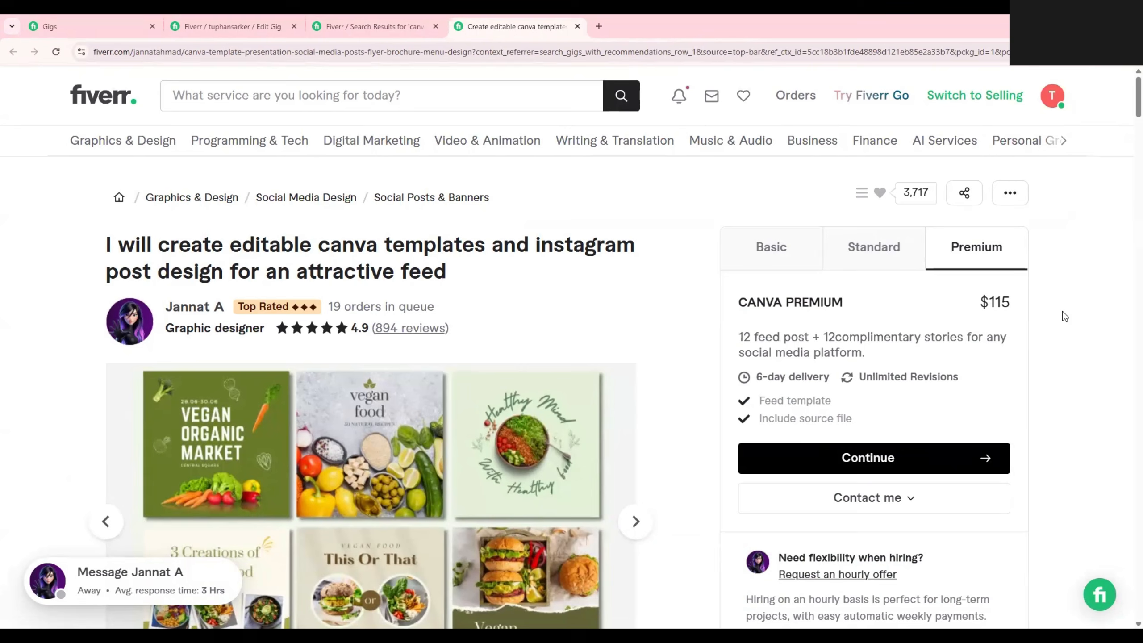
# Step: Order the Premium package with the extra-fast 3-day delivery extra and proceed to checkout
pyautogui.click(880, 457)
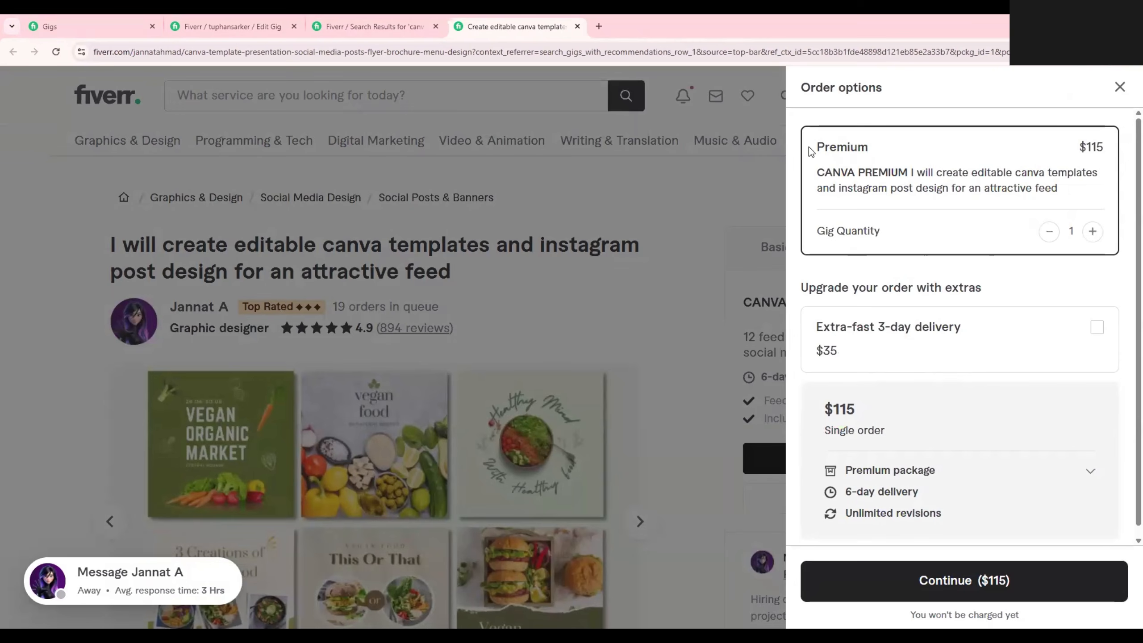
pyautogui.moveTo(818, 150); pyautogui.dragTo(868, 151)
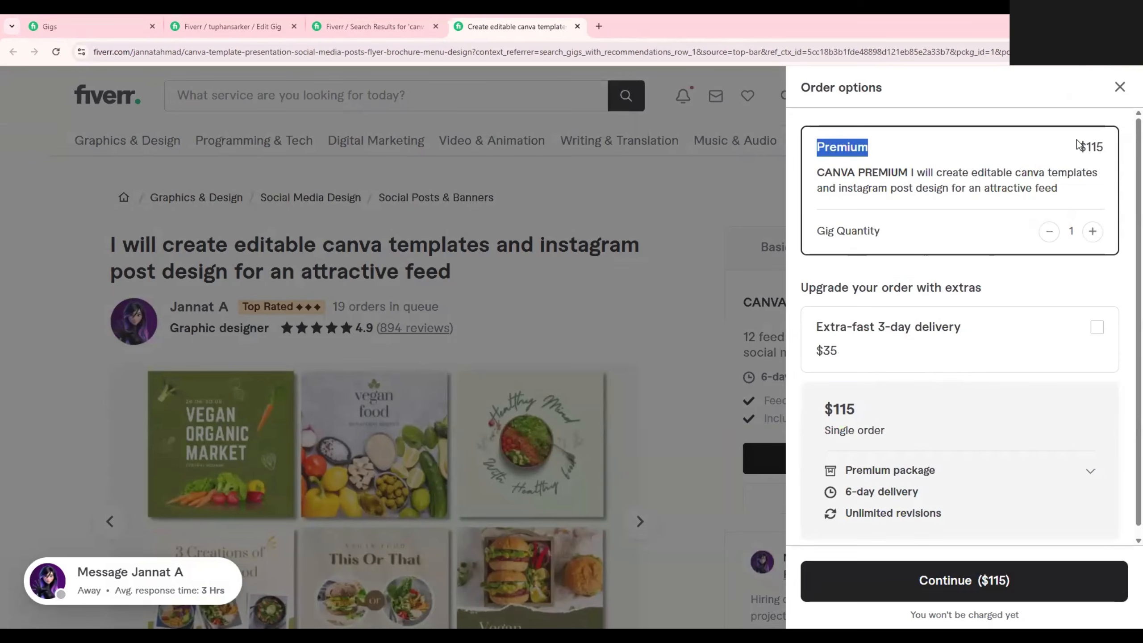
pyautogui.moveTo(1078, 146); pyautogui.dragTo(1115, 150)
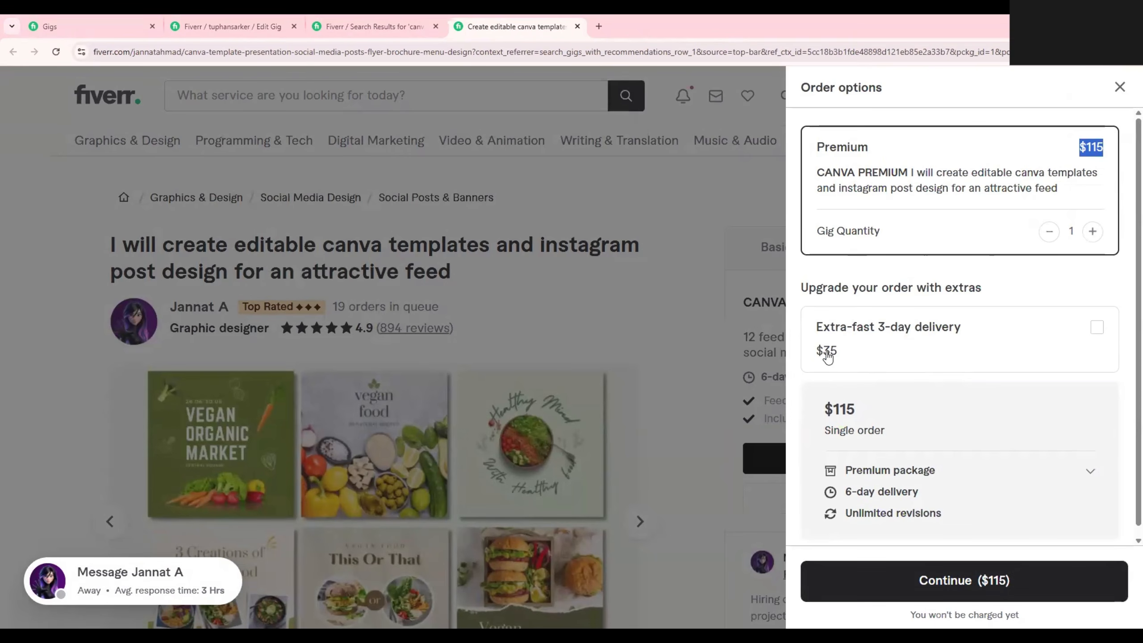
pyautogui.moveTo(837, 354); pyautogui.dragTo(818, 358)
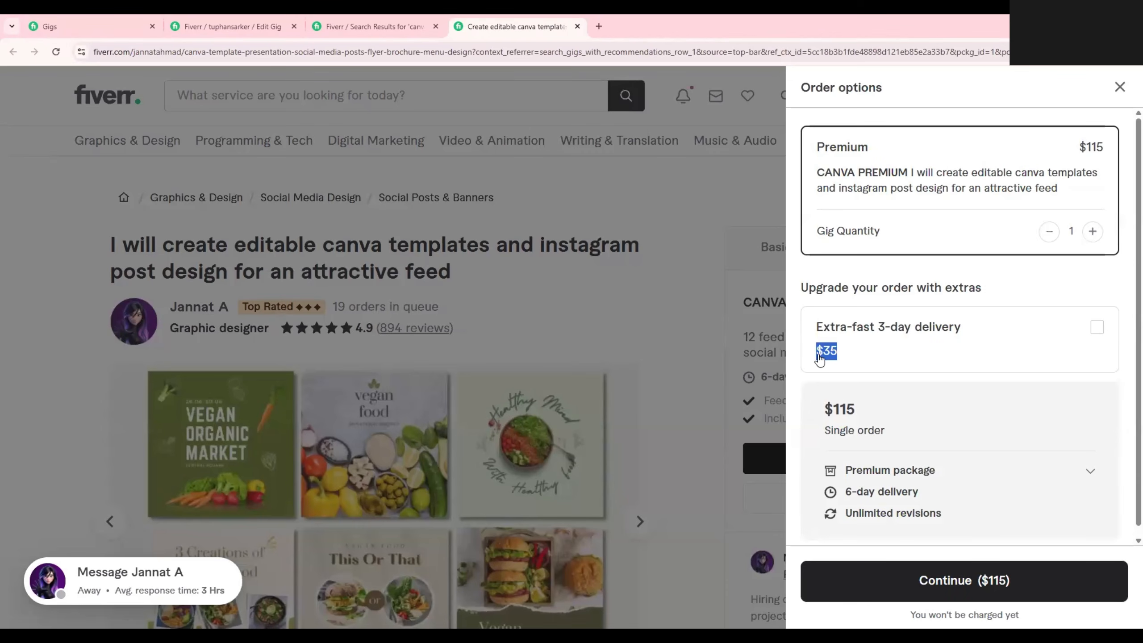
pyautogui.click(828, 364)
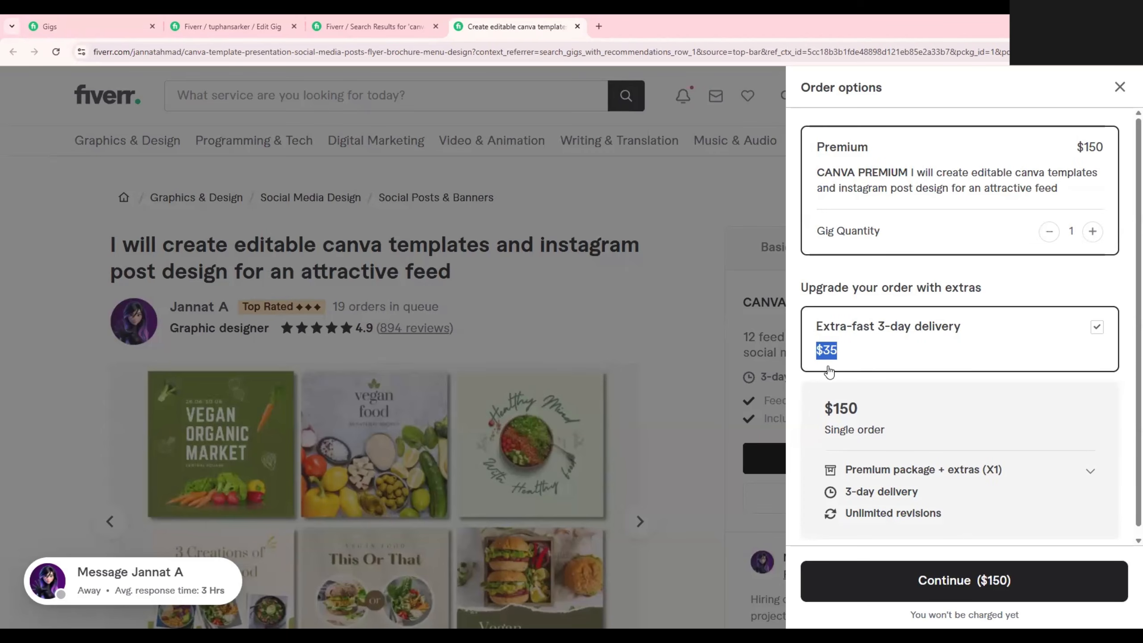
pyautogui.click(960, 585)
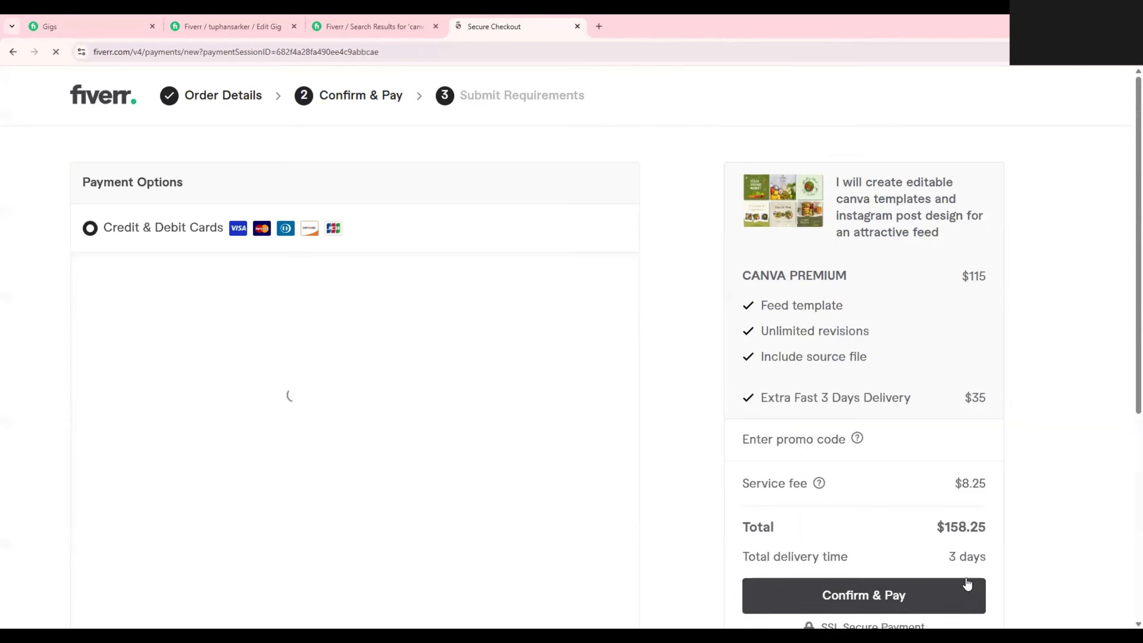
# Step: Examine the credit card payment fields at checkout, from expiration date and security code to cardholder's name and card display name
pyautogui.scroll(-3, 388, 370)
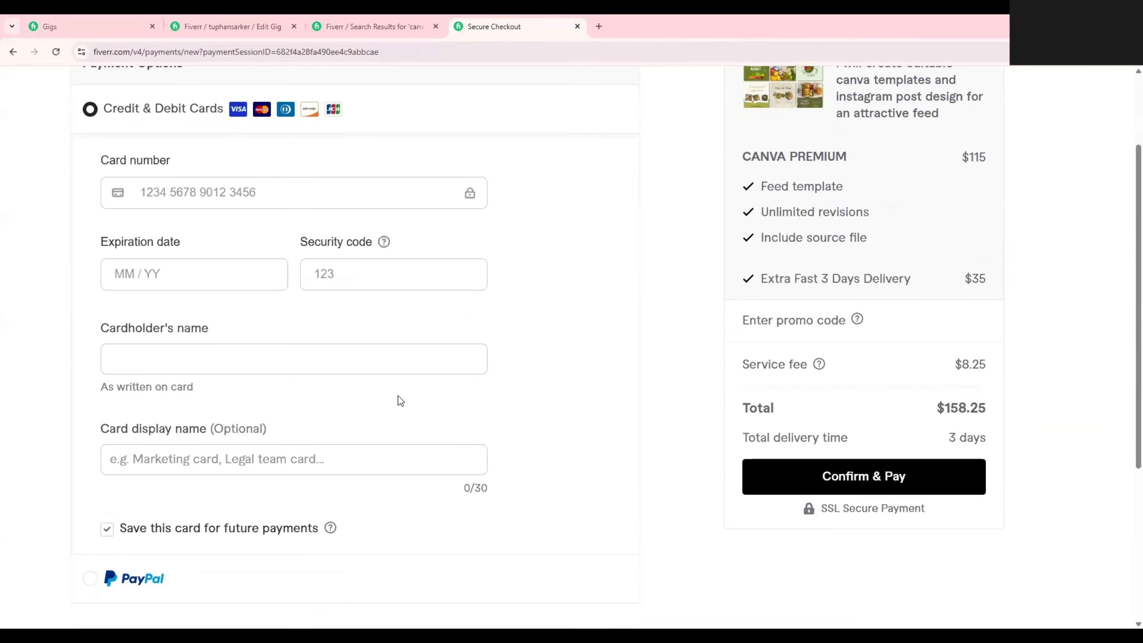
pyautogui.click(183, 277)
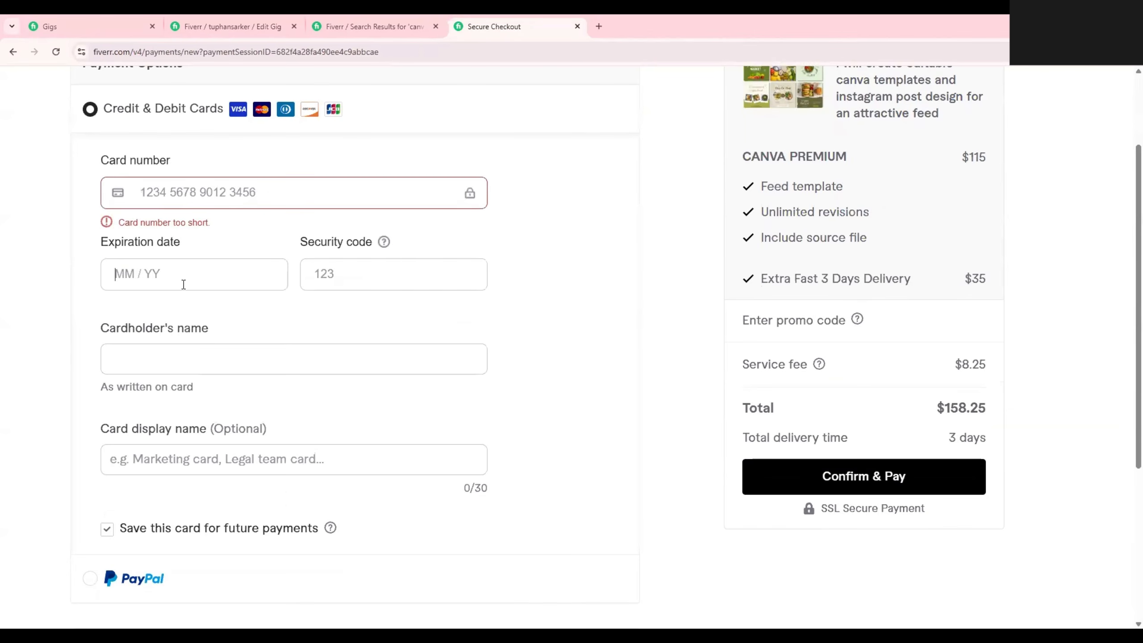
pyautogui.click(405, 275)
pyautogui.scroll(-3, 210, 227)
pyautogui.click(210, 228)
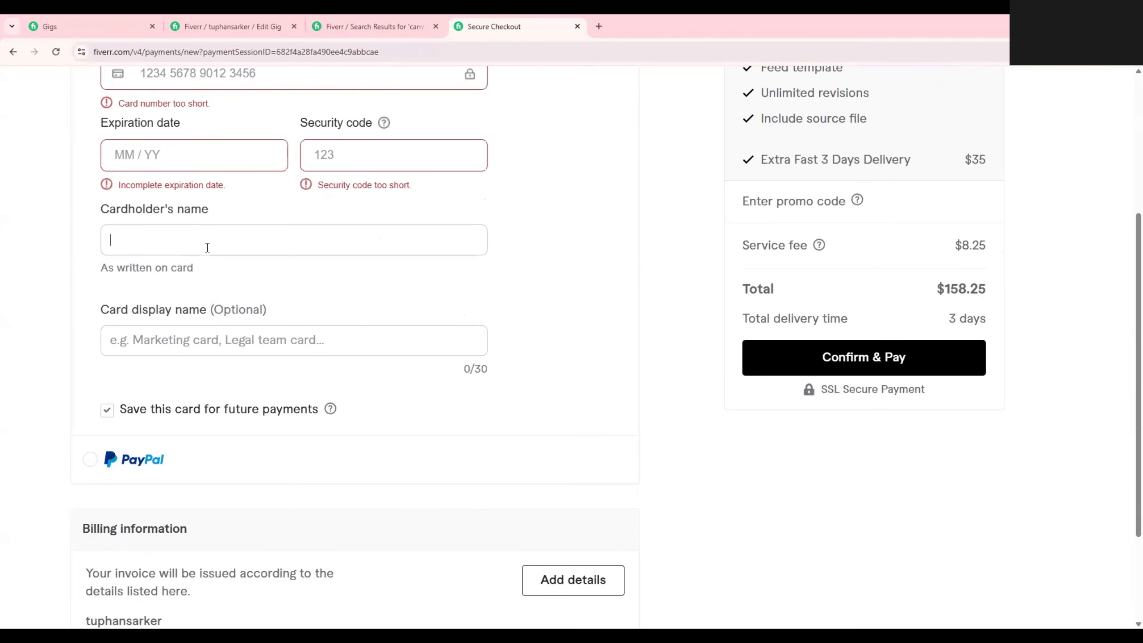
pyautogui.click(225, 326)
pyautogui.scroll(3, 612, 371)
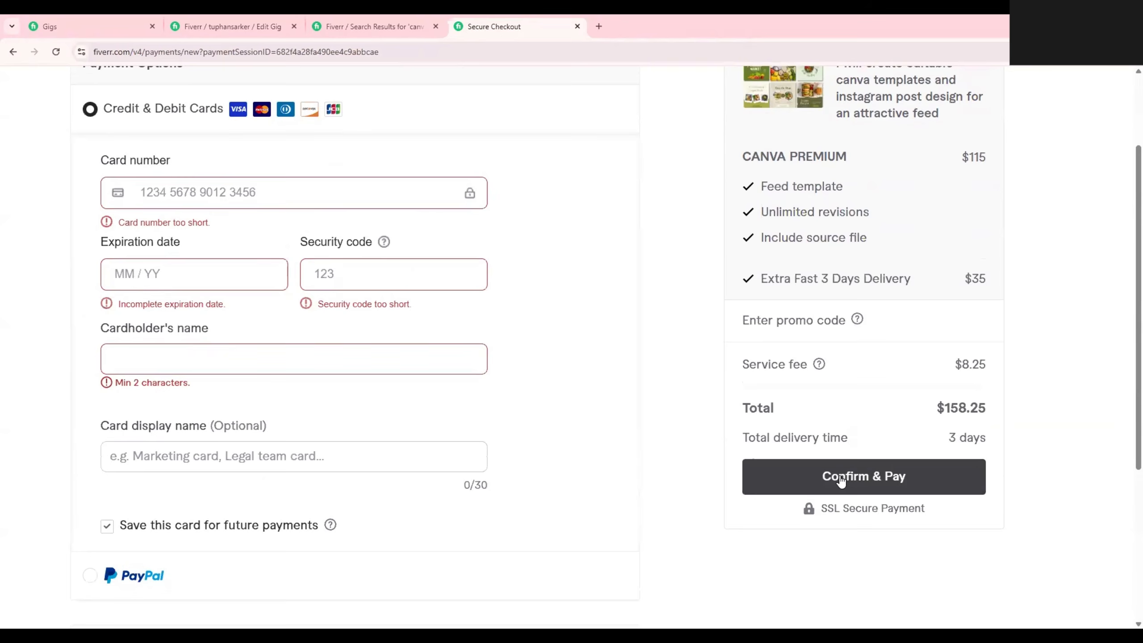
pyautogui.scroll(3, 840, 477)
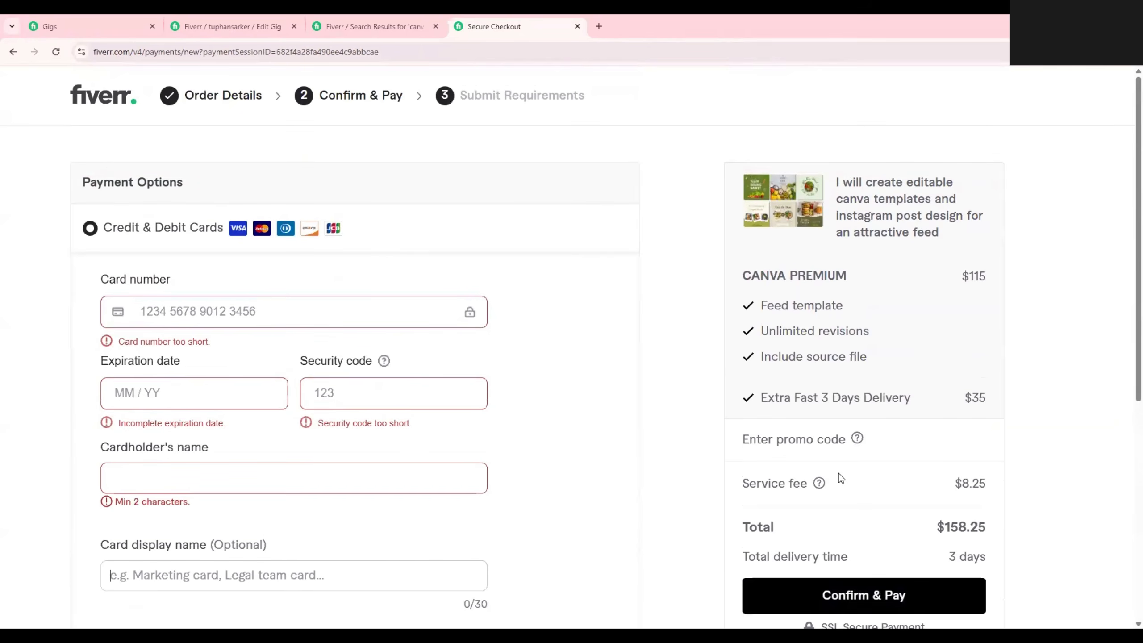
# Step: Review the order summary's total, fast delivery charge and gig title, and the billing information section
pyautogui.moveTo(948, 528); pyautogui.dragTo(962, 527)
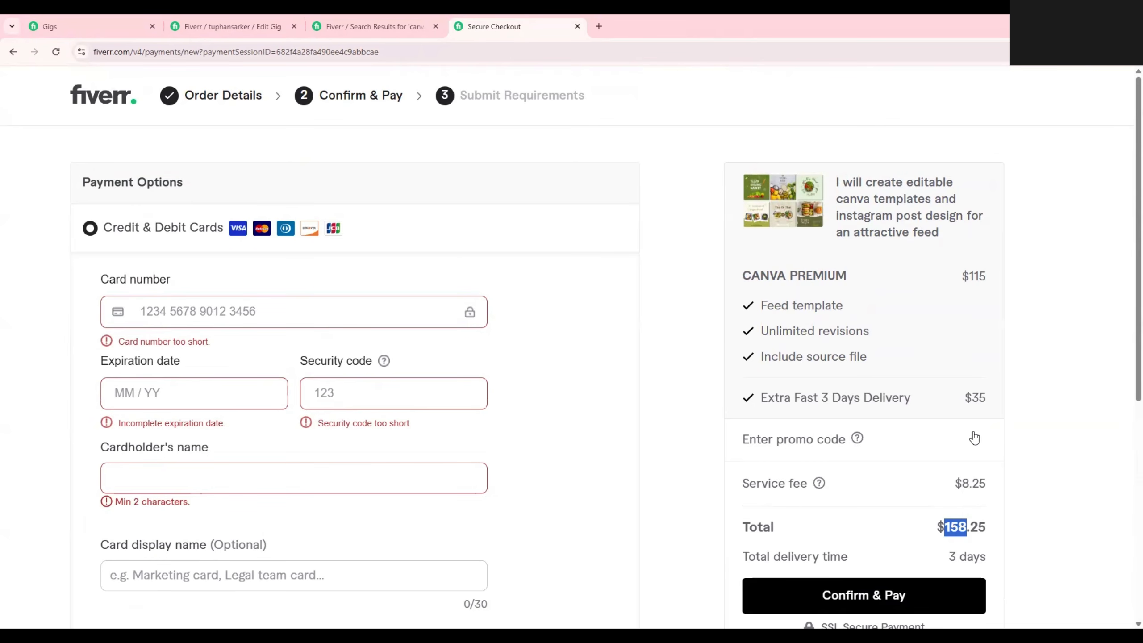
pyautogui.moveTo(965, 399); pyautogui.dragTo(981, 399)
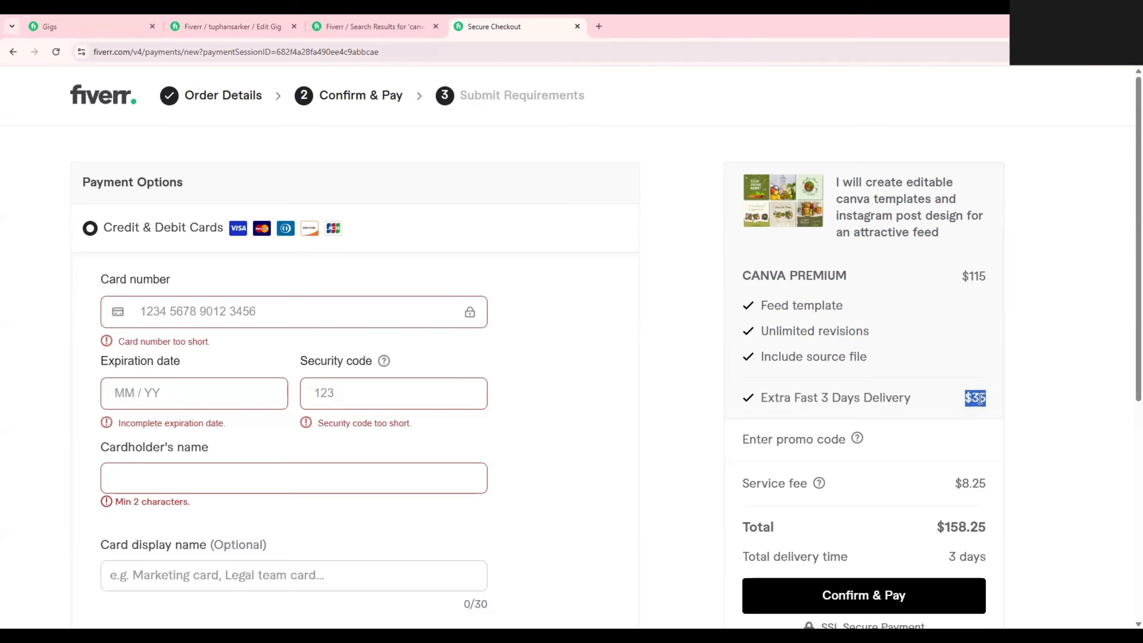
pyautogui.moveTo(837, 181); pyautogui.dragTo(929, 233)
pyautogui.scroll(-6, 495, 410)
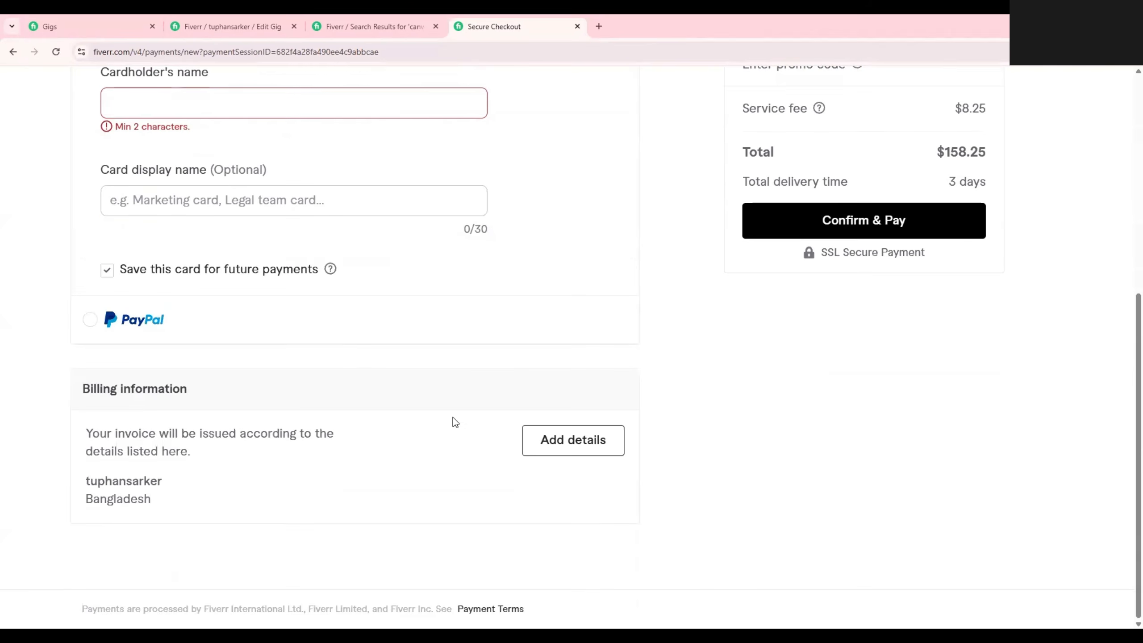
pyautogui.scroll(1, 493, 403)
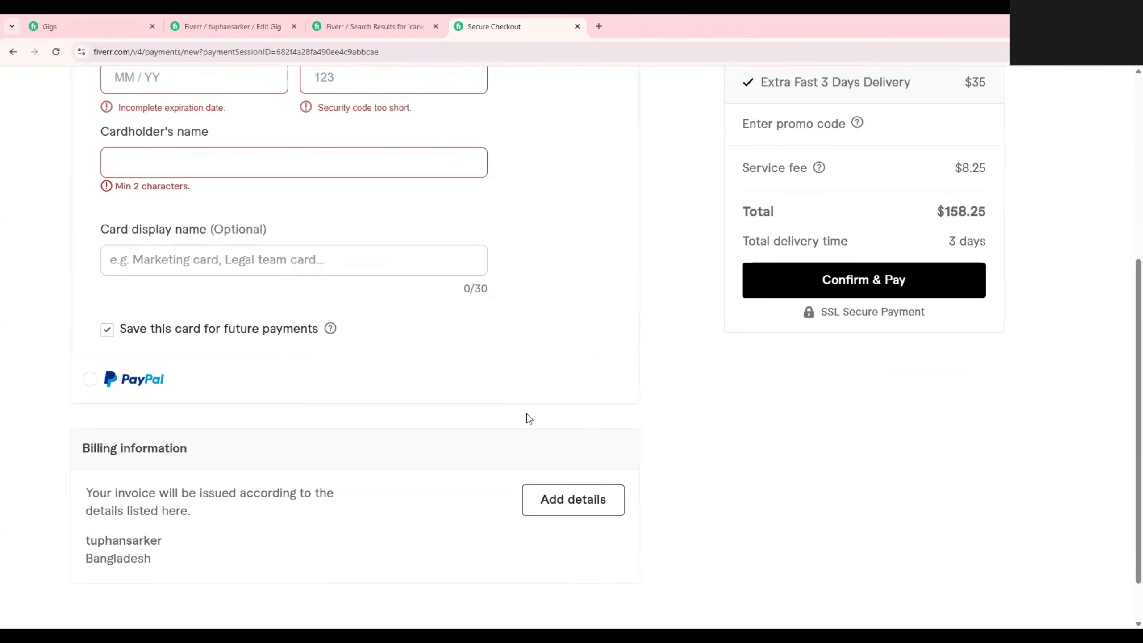
# Step: Check the Canva Premium package items and the total to pay in the checkout order summary
pyautogui.scroll(5, 527, 414)
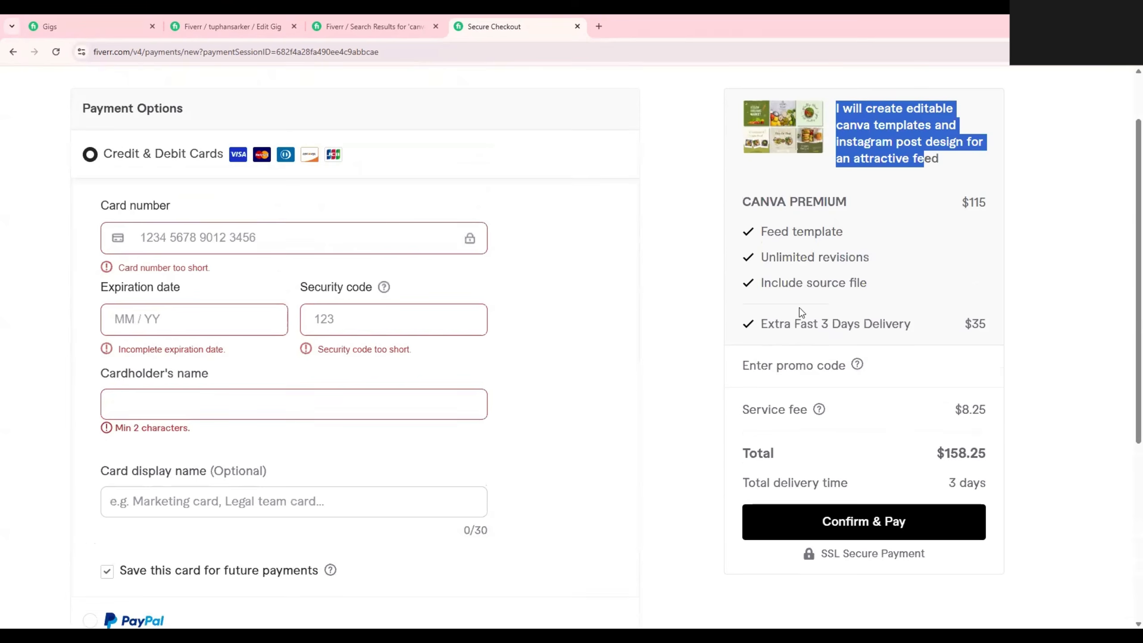
pyautogui.scroll(2, 799, 307)
pyautogui.click(960, 284)
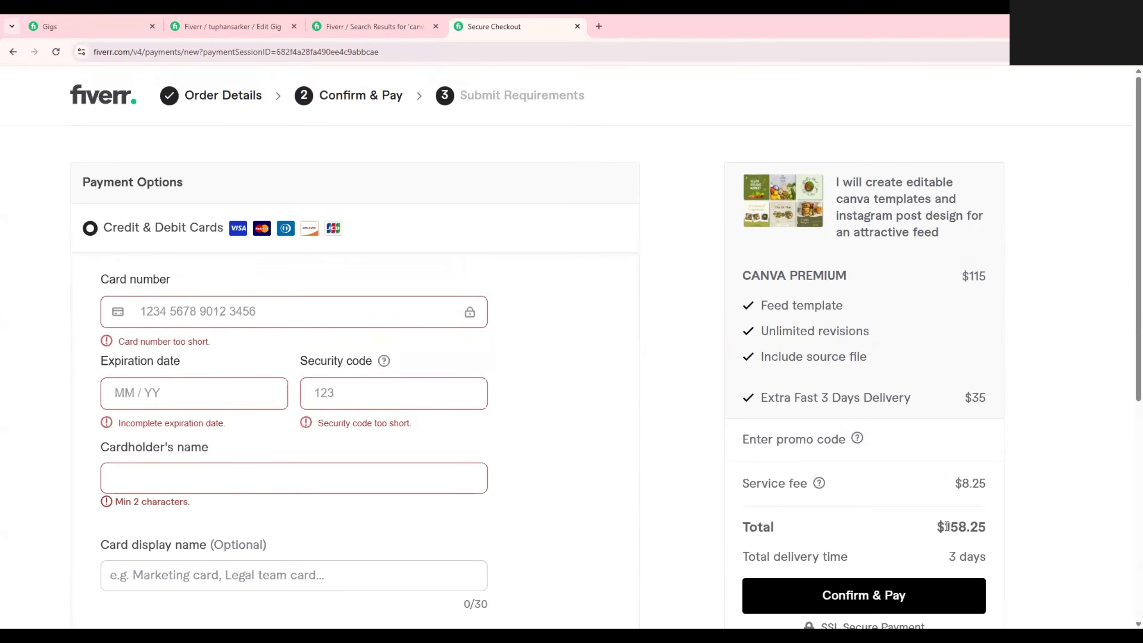
pyautogui.moveTo(945, 526); pyautogui.dragTo(963, 517)
# Step: Revisit the canva design search results and check the title and category on the seller's own gig editing page
pyautogui.click(396, 22)
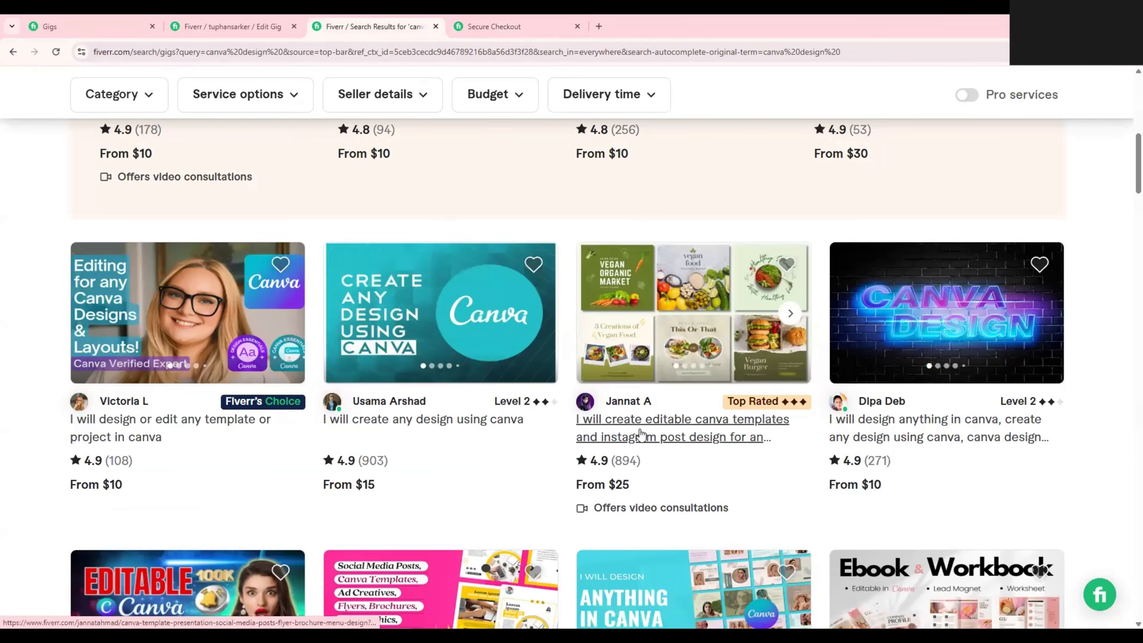
pyautogui.scroll(2, 641, 434)
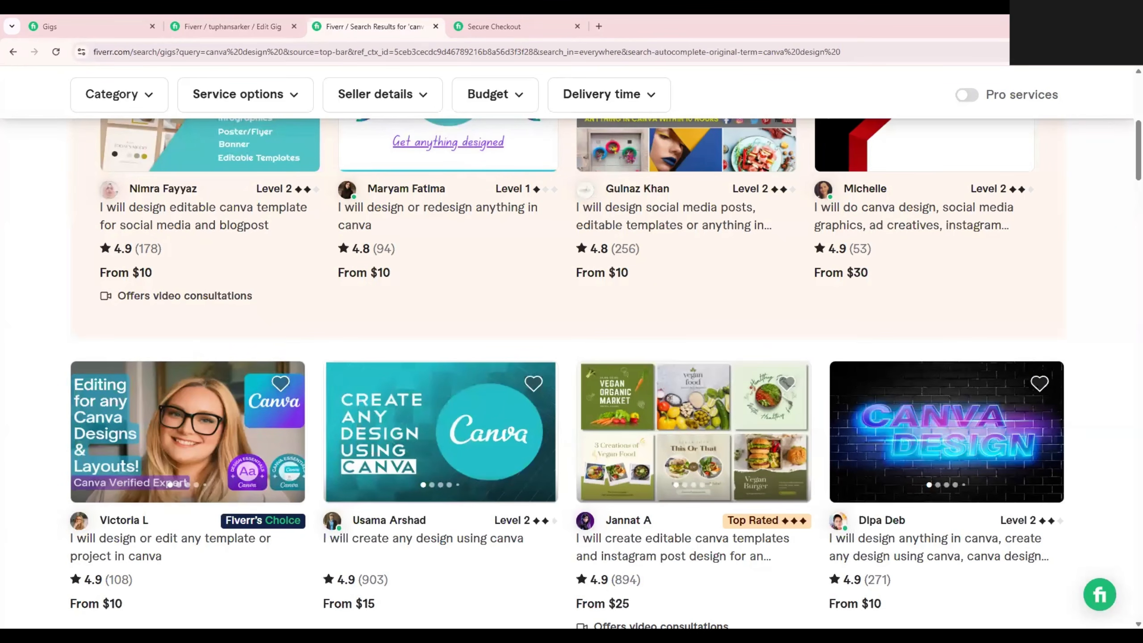
pyautogui.click(231, 26)
pyautogui.scroll(-10, 468, 398)
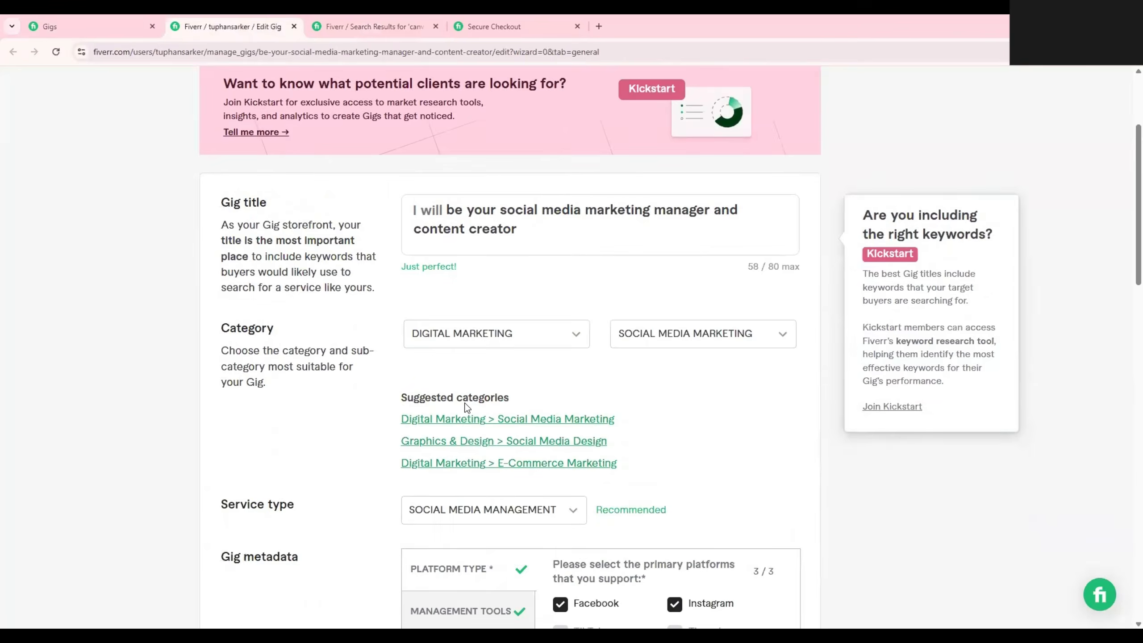
pyautogui.scroll(5, 462, 396)
# Step: Return to the canva design search results and look through the recommended and regular gig listings
pyautogui.click(375, 20)
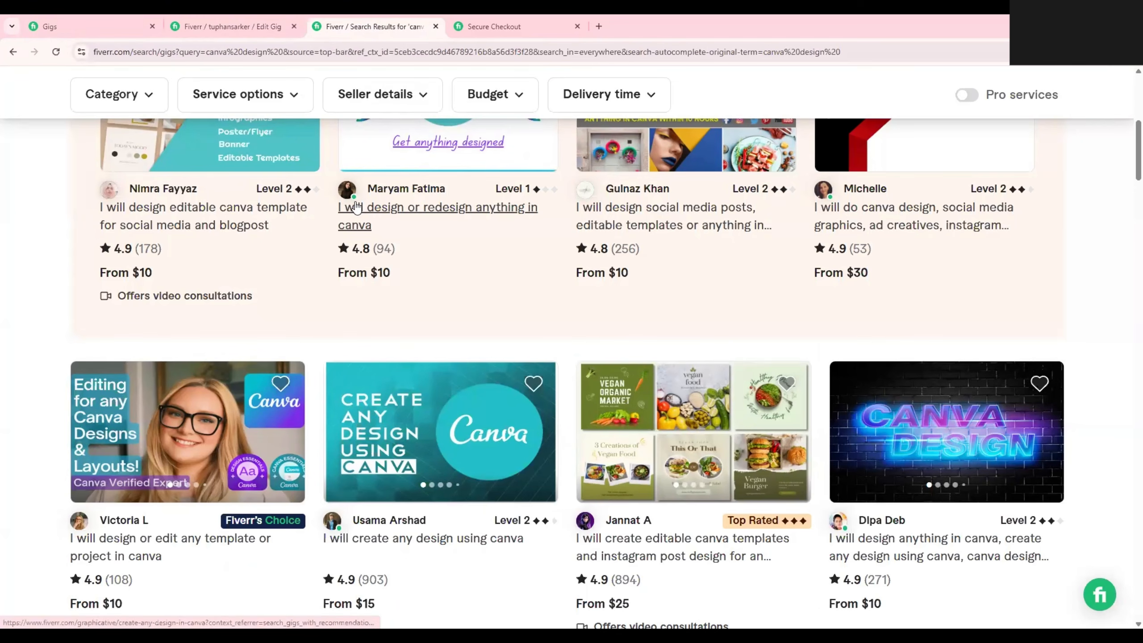
pyautogui.scroll(-1, 792, 450)
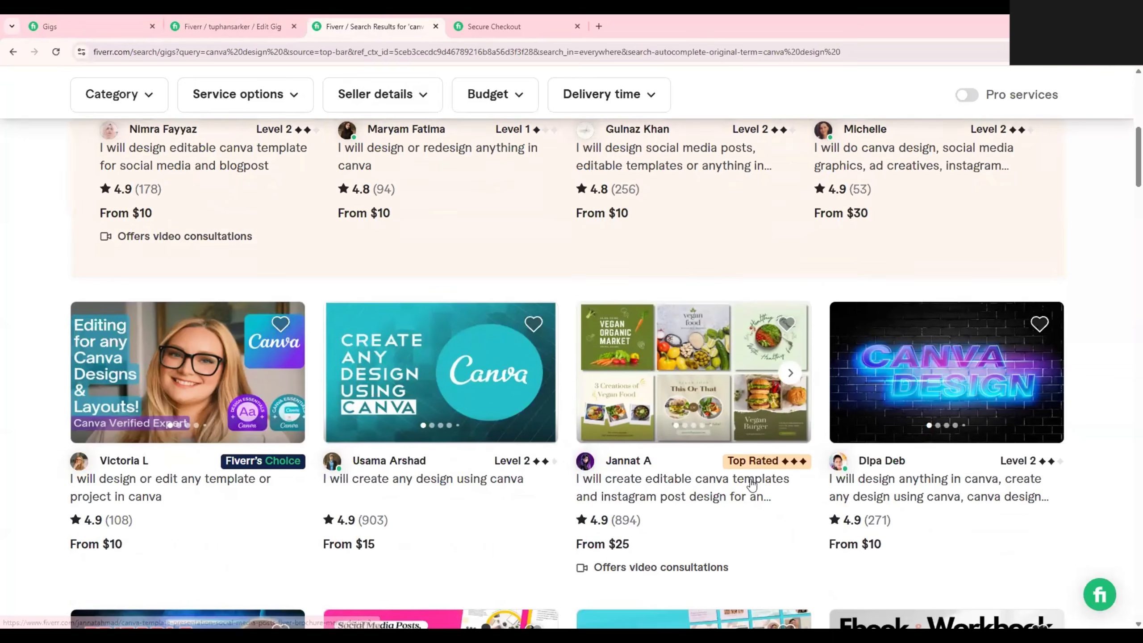
pyautogui.scroll(4, 760, 531)
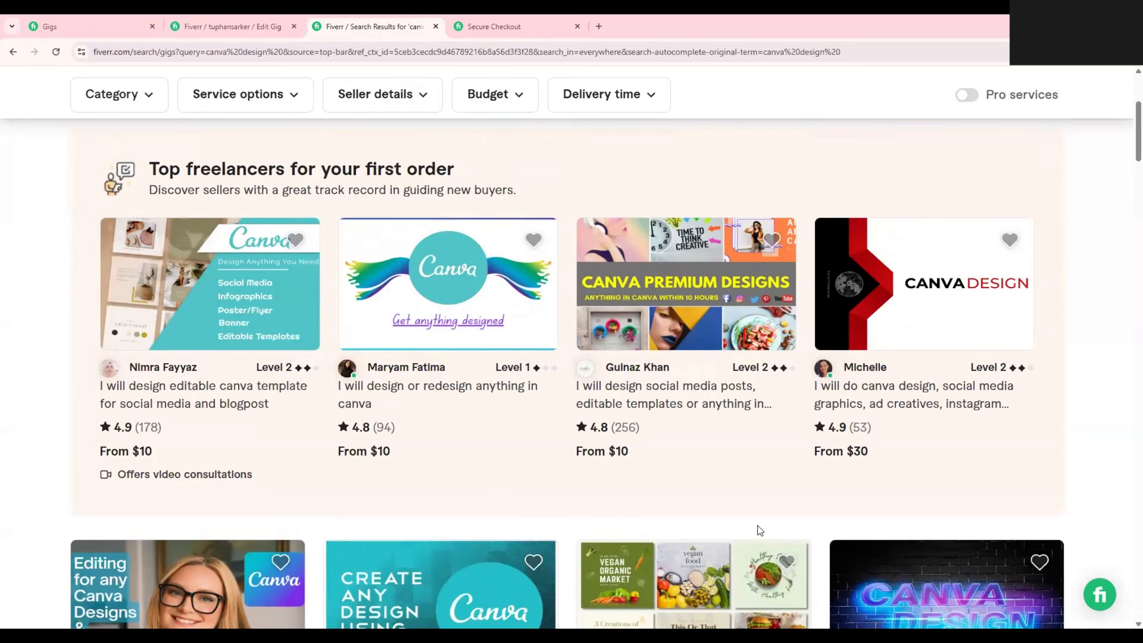
pyautogui.scroll(3, 760, 531)
pyautogui.scroll(1, 373, 243)
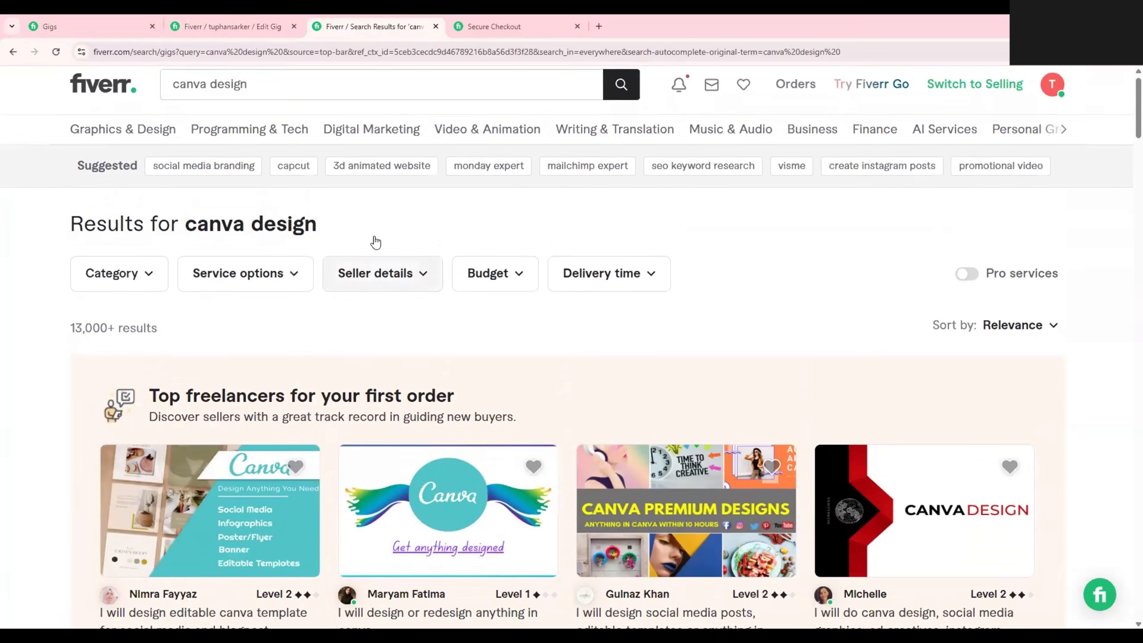
# Step: Run the search for "canva design" again
pyautogui.click(306, 100)
pyautogui.moveTo(328, 97); pyautogui.dragTo(174, 94)
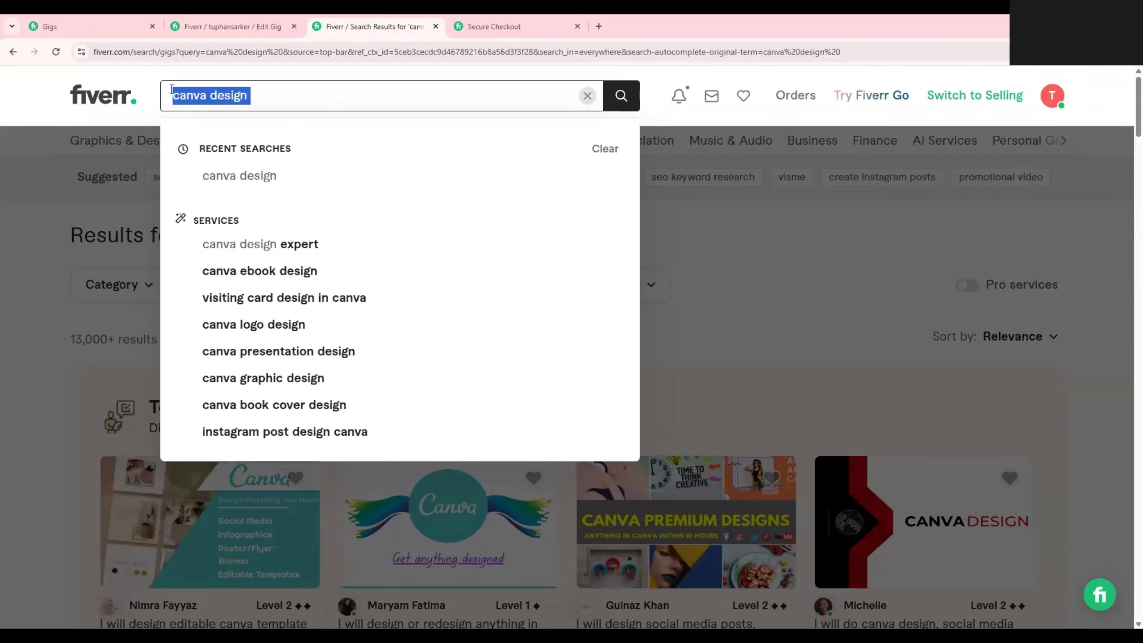
pyautogui.click(302, 87)
pyautogui.press('Return')
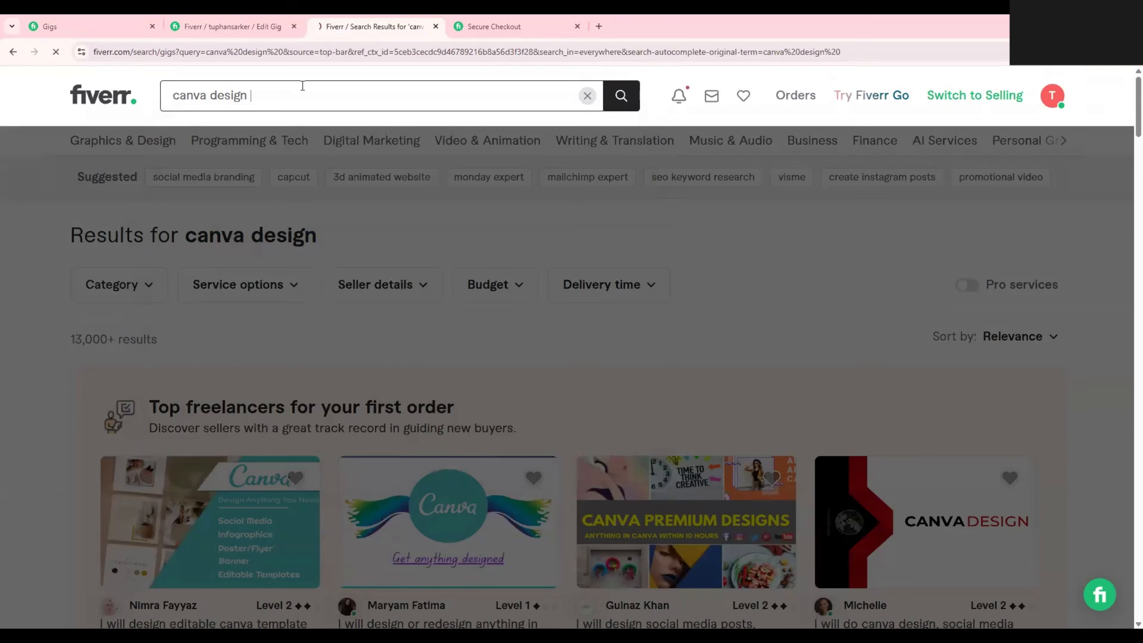
# Step: Highlight the starting price of the editable Canva templates and Instagram post design gig and open the gig
pyautogui.scroll(-10, 573, 267)
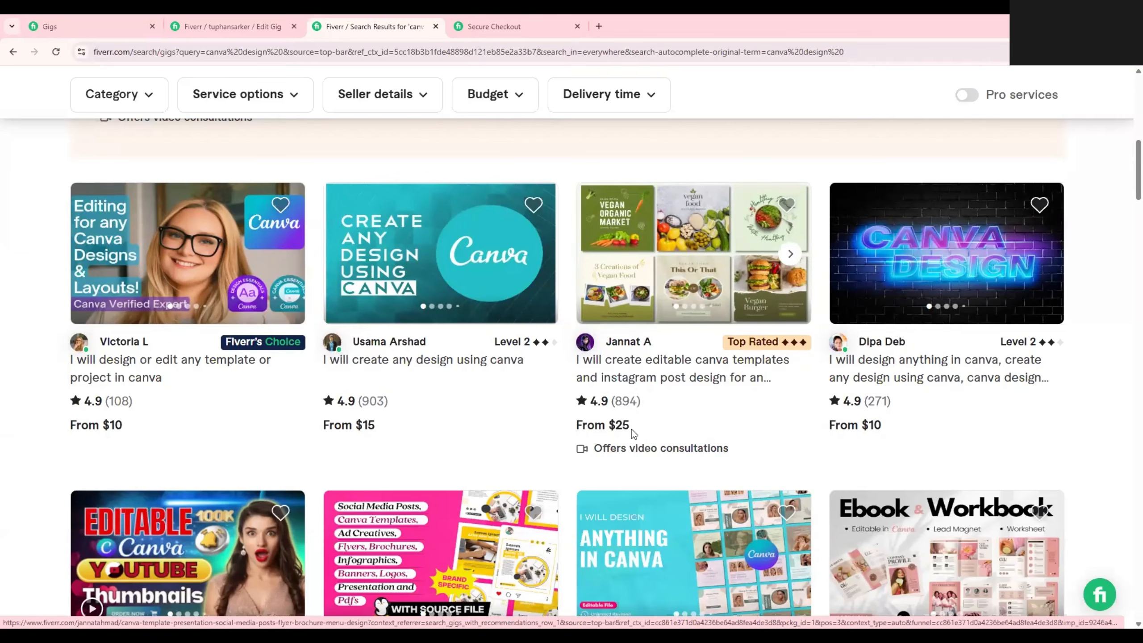
pyautogui.moveTo(632, 429); pyautogui.dragTo(611, 427)
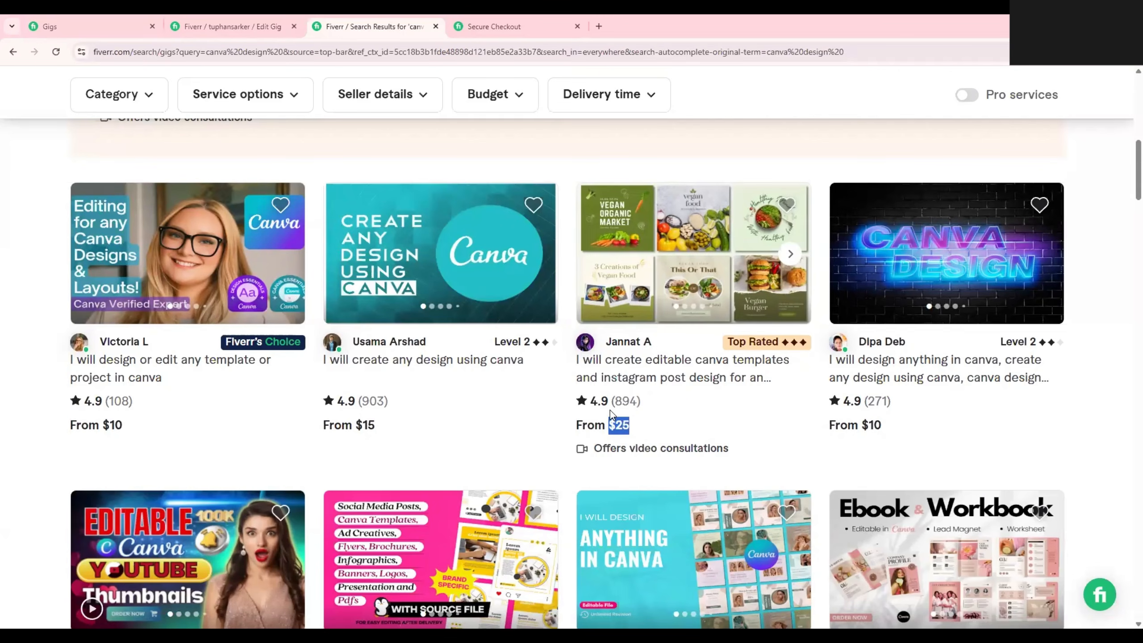
pyautogui.click(652, 365)
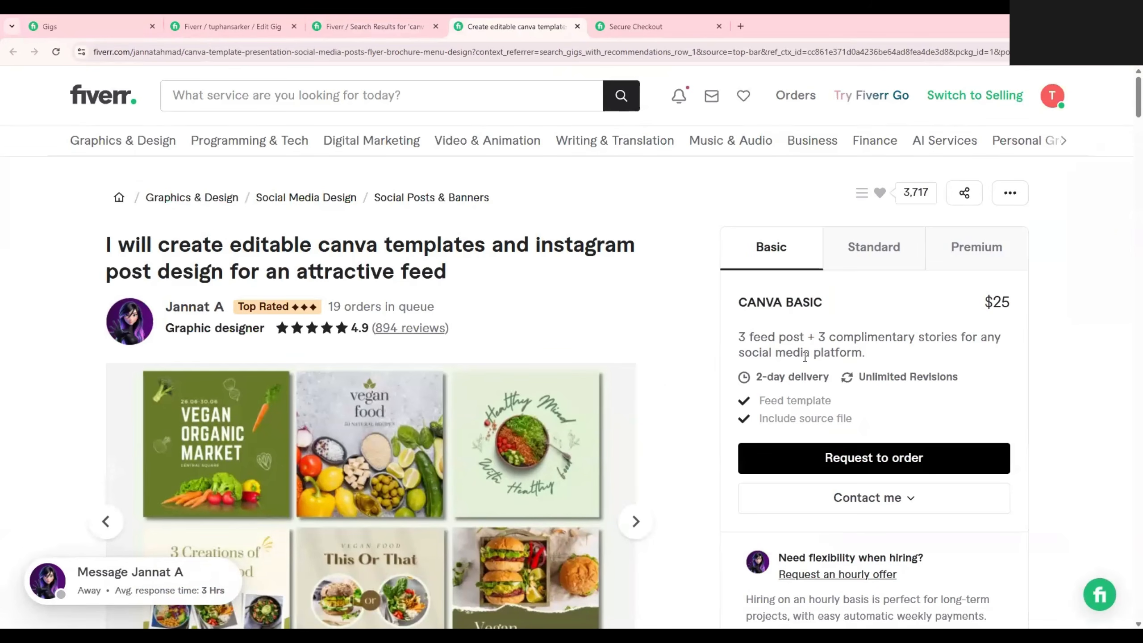
# Step: Compare the gig's Basic, Standard and Premium packages, highlighting the Basic package's name and the package prices
pyautogui.click(881, 259)
pyautogui.click(975, 247)
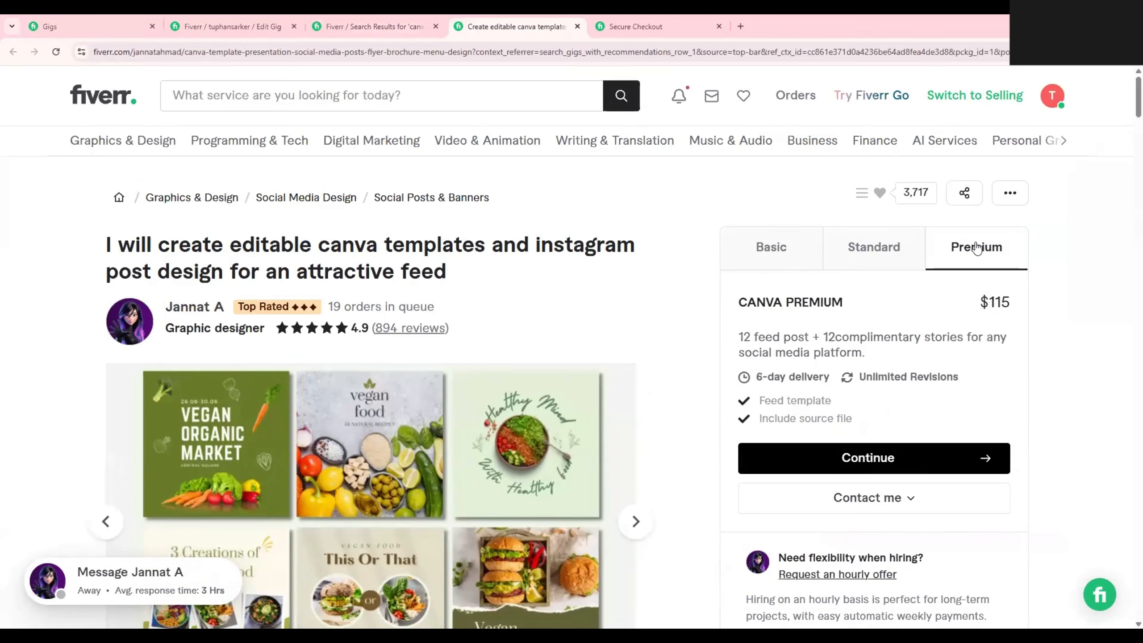
pyautogui.click(776, 243)
pyautogui.moveTo(736, 302); pyautogui.dragTo(830, 310)
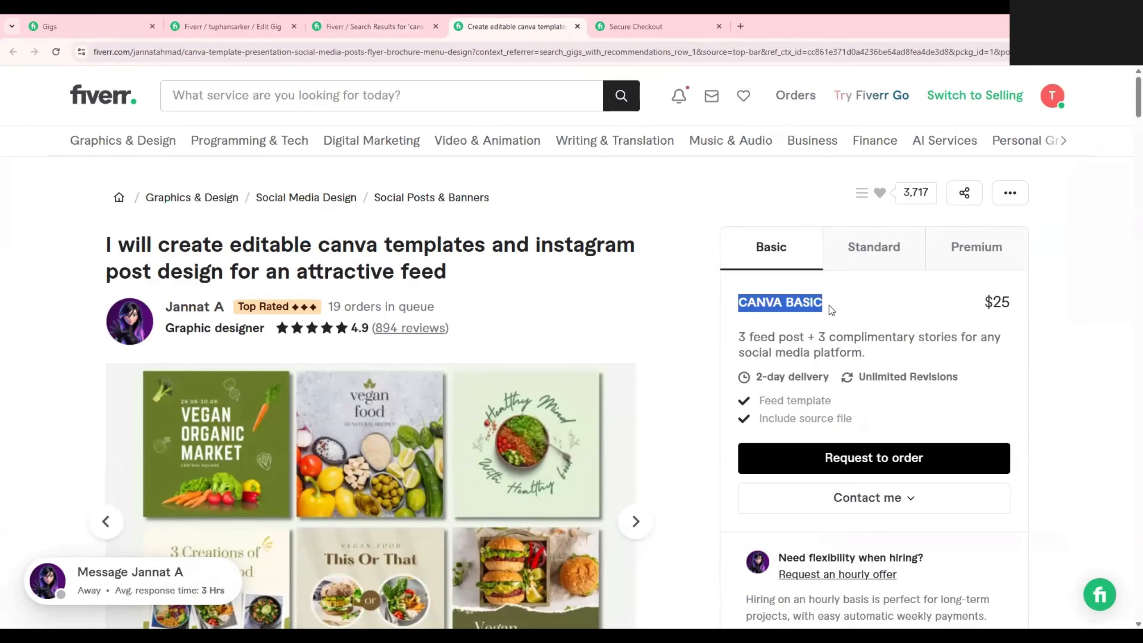
pyautogui.moveTo(978, 302); pyautogui.dragTo(1010, 308)
pyautogui.click(871, 252)
pyautogui.click(985, 268)
pyautogui.scroll(-2, 957, 310)
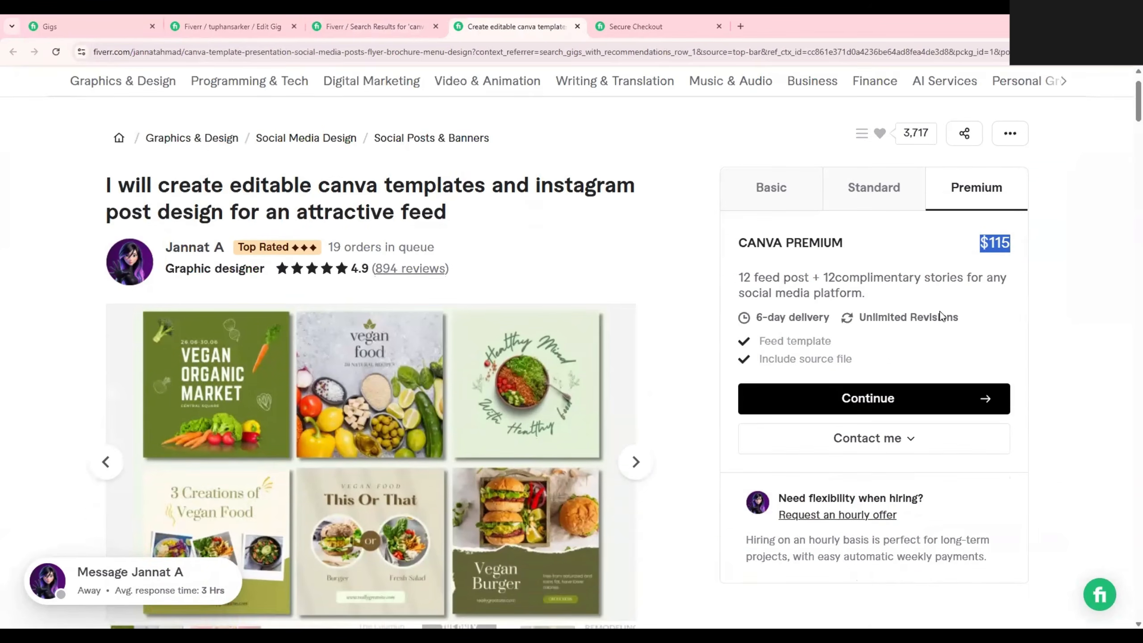
# Step: Select the Premium package, add the extra-fast 3-day delivery extra and continue to the payment page
pyautogui.click(903, 205)
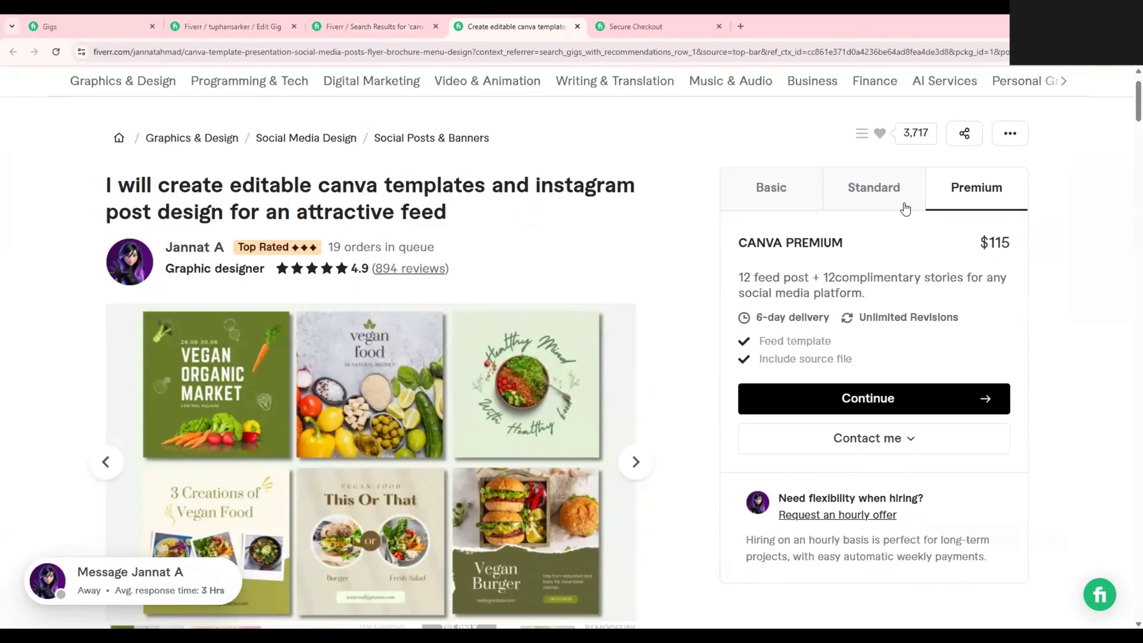
pyautogui.click(954, 199)
pyautogui.click(854, 396)
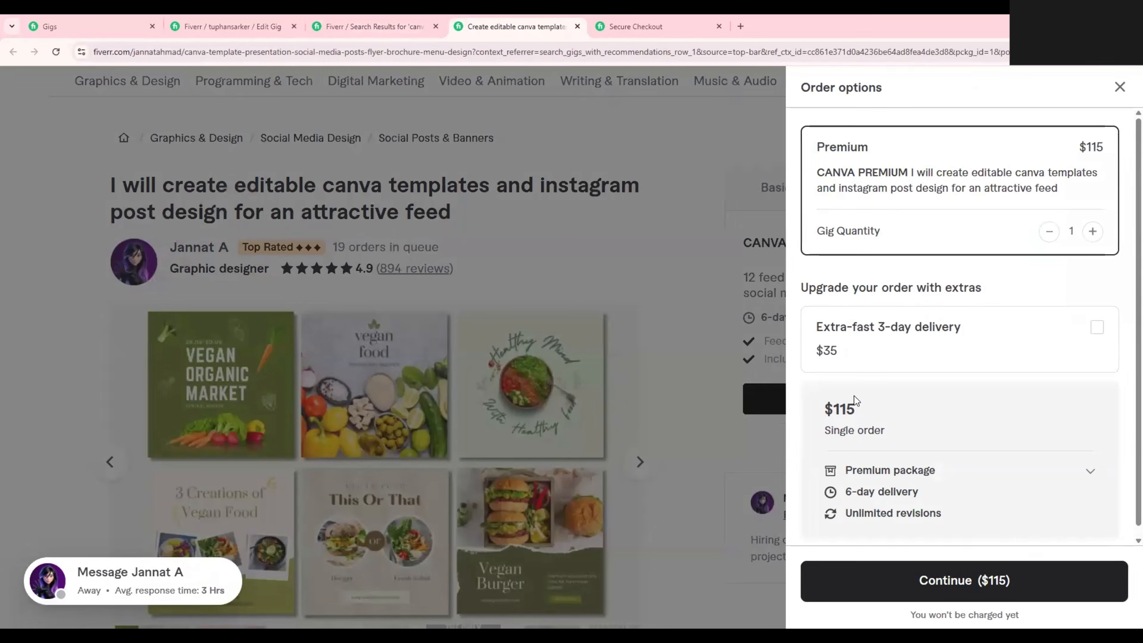
pyautogui.scroll(-1, 965, 342)
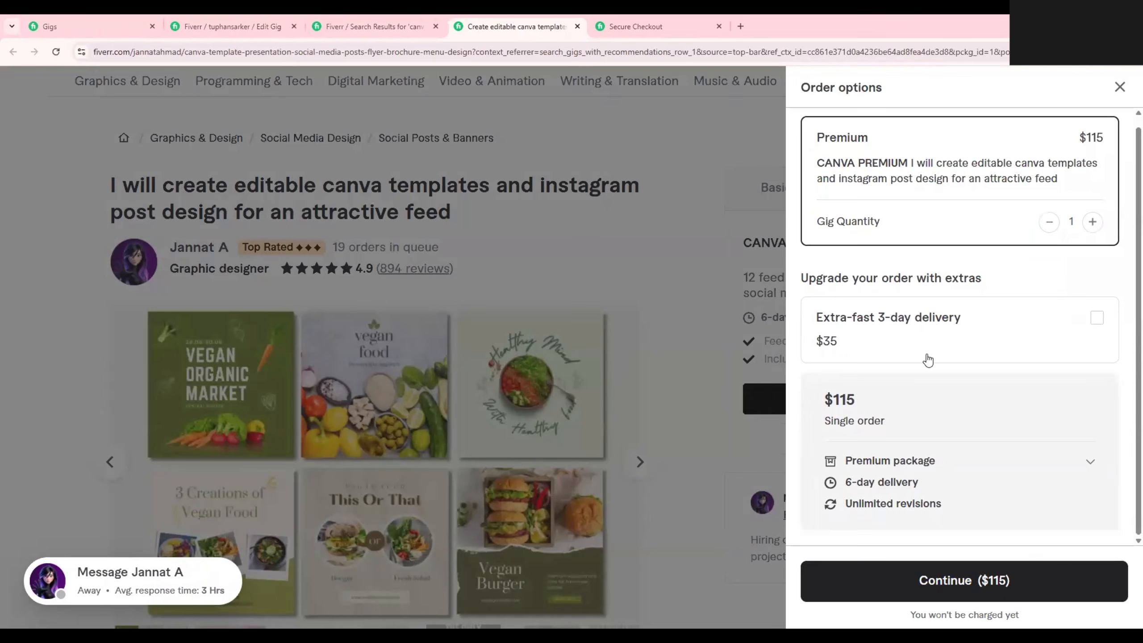
pyautogui.click(1096, 318)
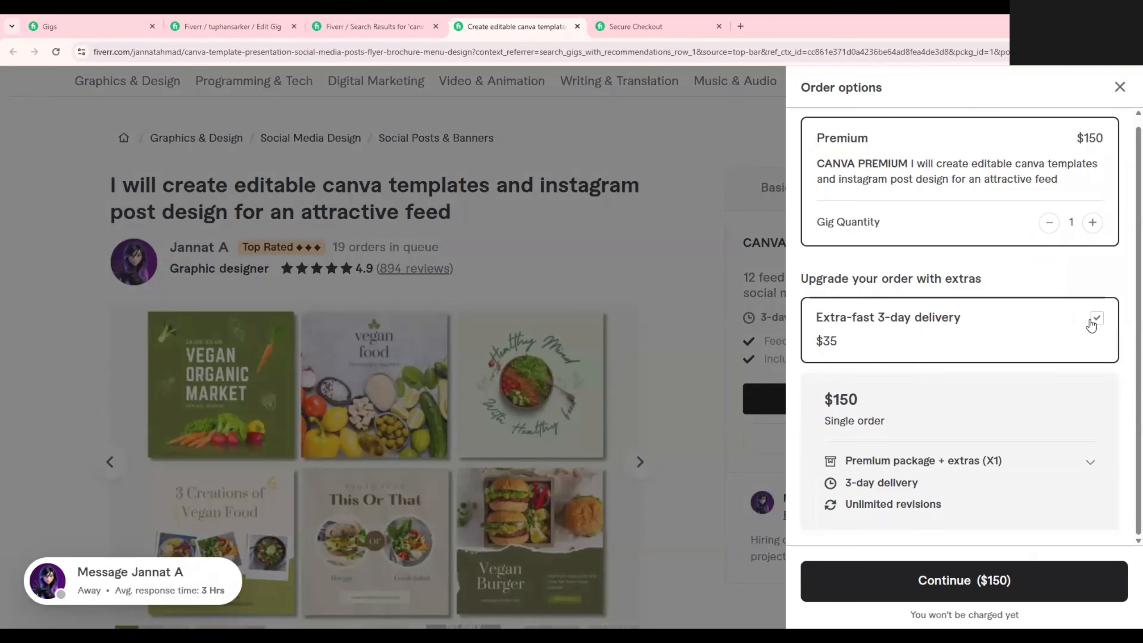
pyautogui.click(979, 579)
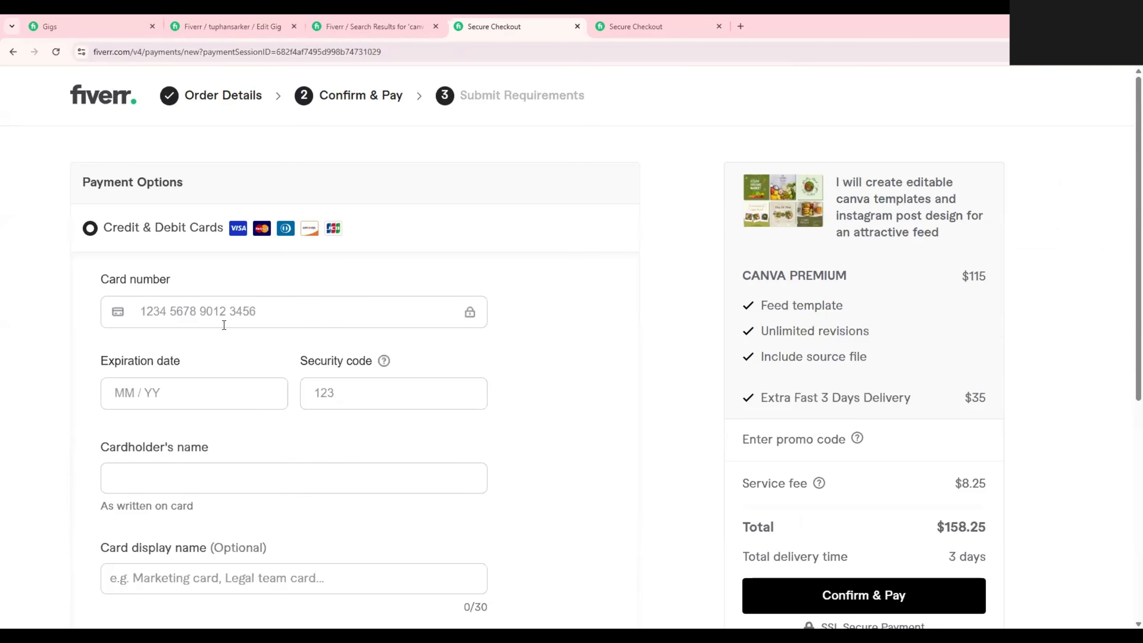
# Step: Look over the payment options on the checkout page and highlight the order total
pyautogui.scroll(-3, 252, 324)
pyautogui.scroll(3, 311, 408)
pyautogui.moveTo(935, 532); pyautogui.dragTo(985, 527)
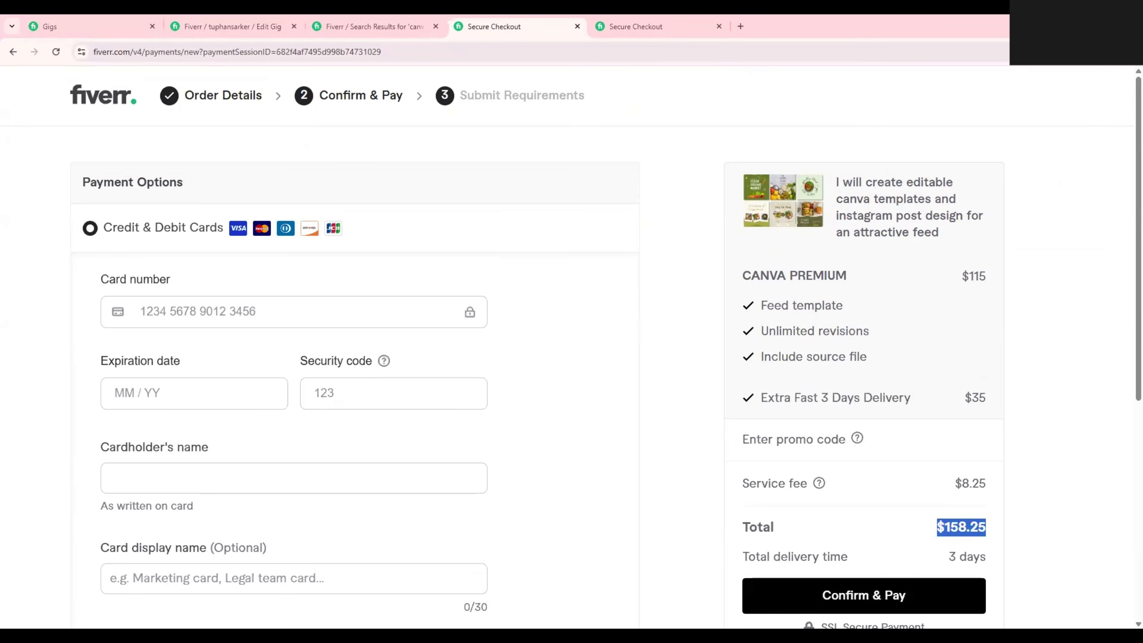
# Step: Go back to the search results and reopen the editable Canva templates and Instagram post design gig
pyautogui.click(349, 18)
pyautogui.click(263, 21)
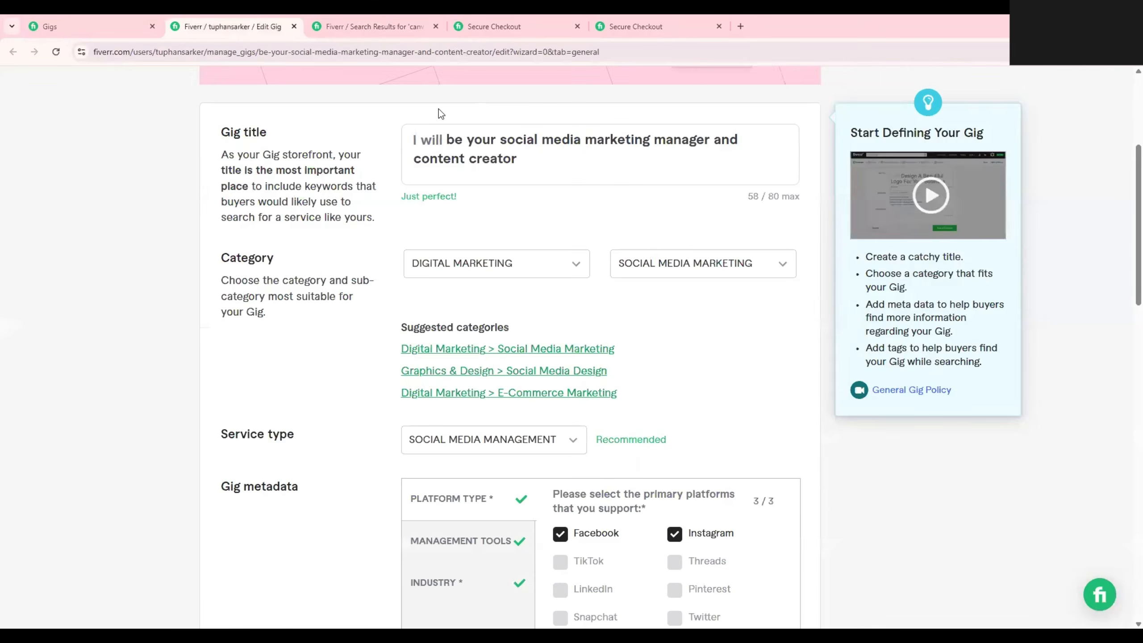
pyautogui.click(358, 20)
pyautogui.hotkey('ctrl', 'Tab')
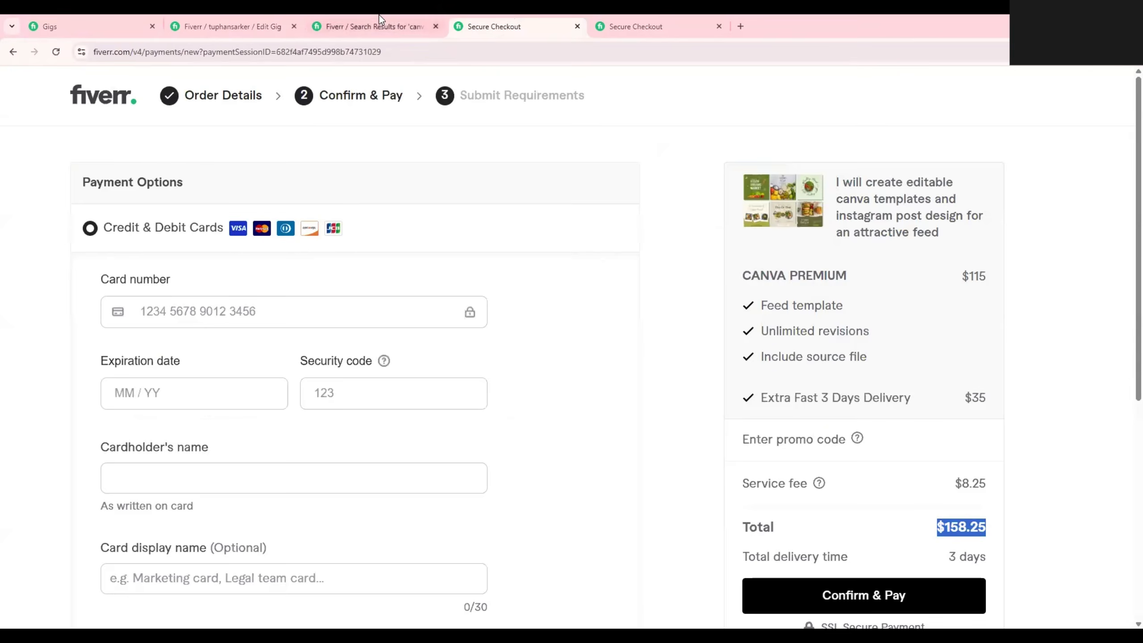
pyautogui.click(380, 19)
pyautogui.click(684, 614)
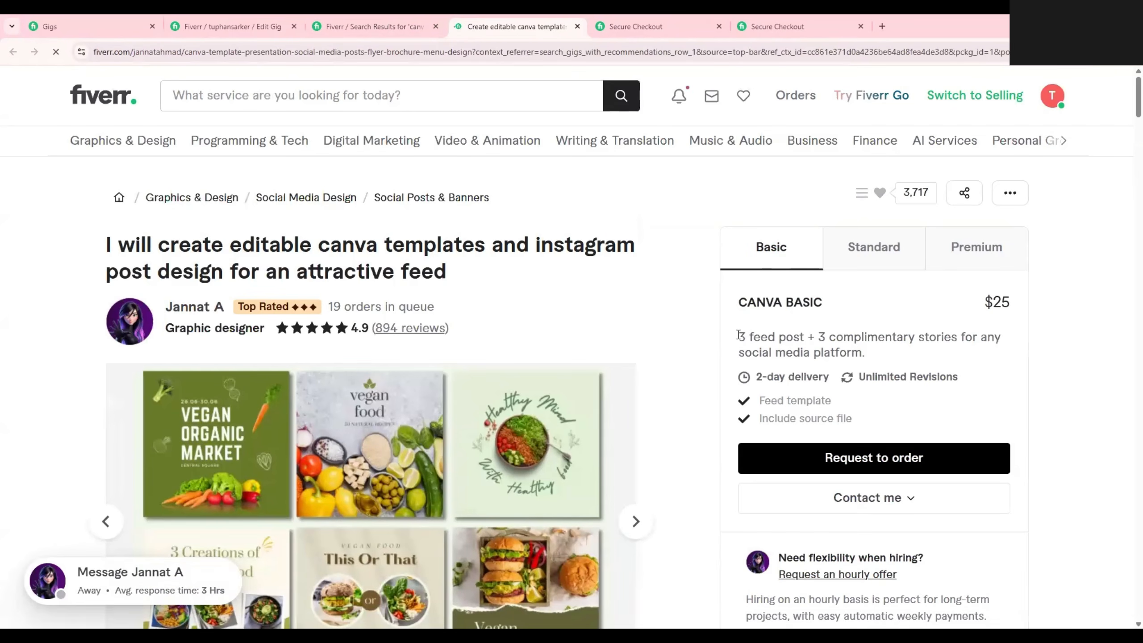
# Step: Highlight the Basic package's description of its feed posts and complimentary stories
pyautogui.moveTo(738, 336); pyautogui.dragTo(986, 348)
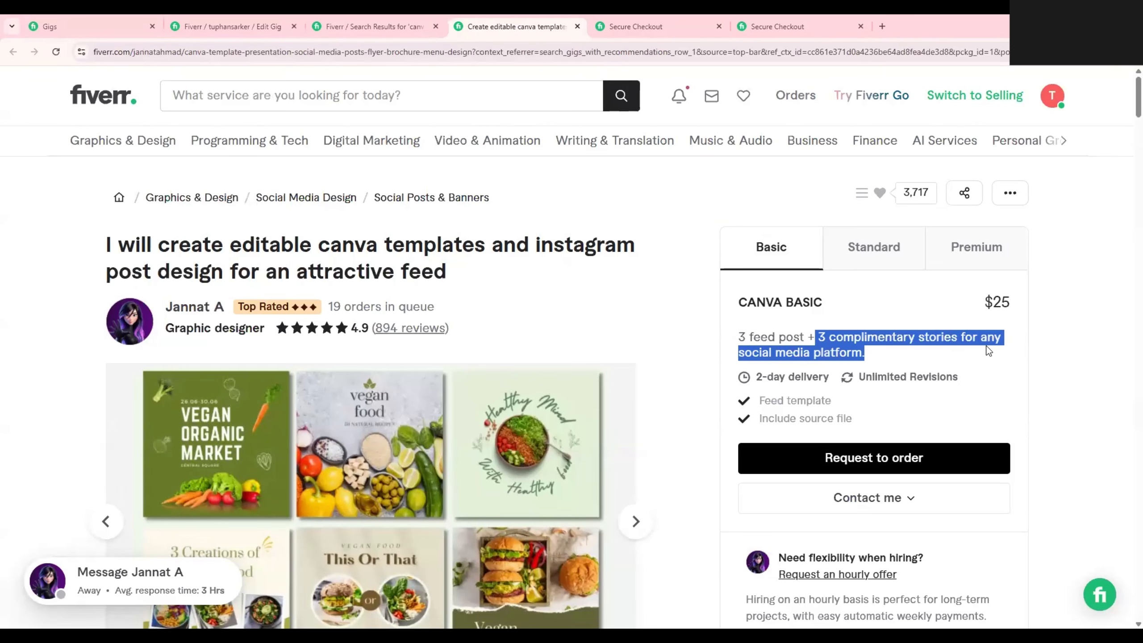
pyautogui.click(889, 360)
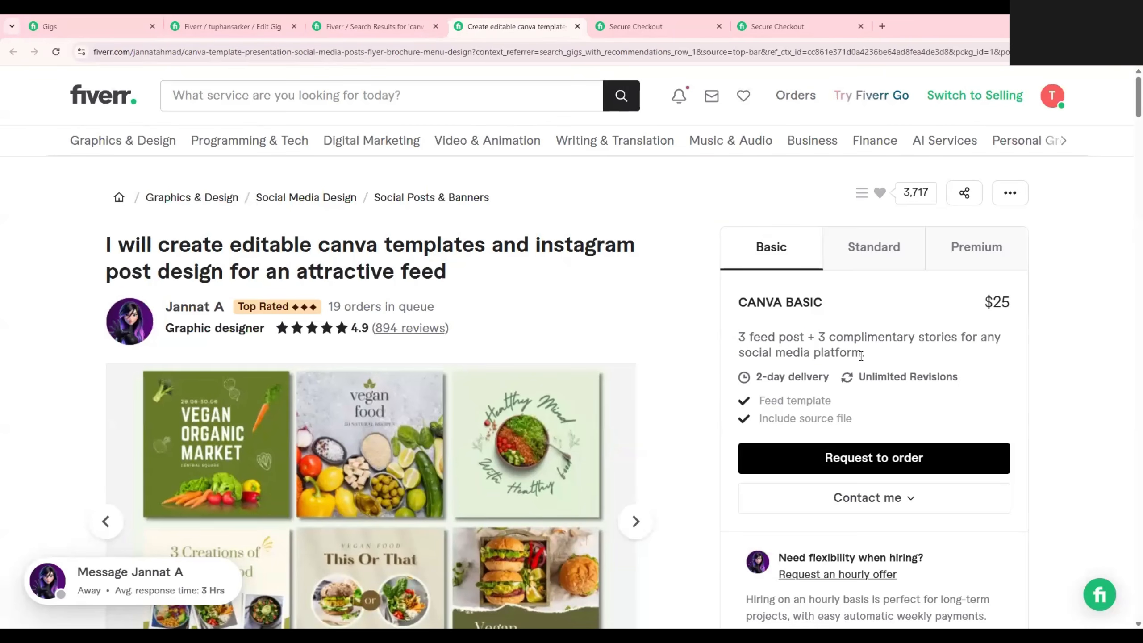
pyautogui.moveTo(874, 358); pyautogui.dragTo(709, 342)
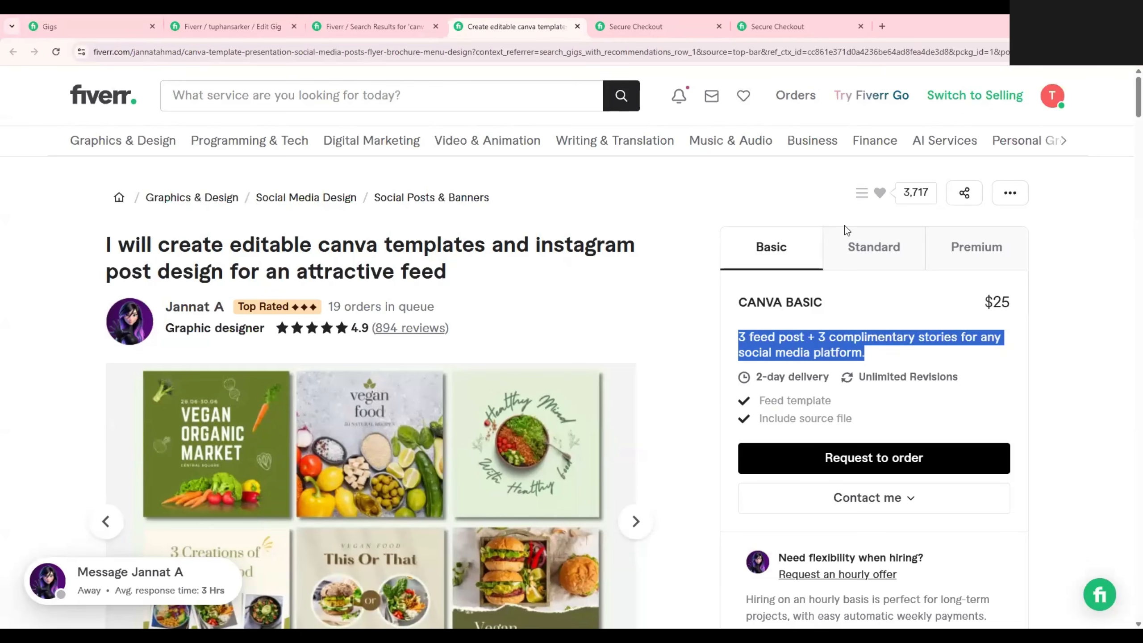
# Step: Show the Standard package and highlight its feed posts and complimentary stories in the description
pyautogui.click(884, 261)
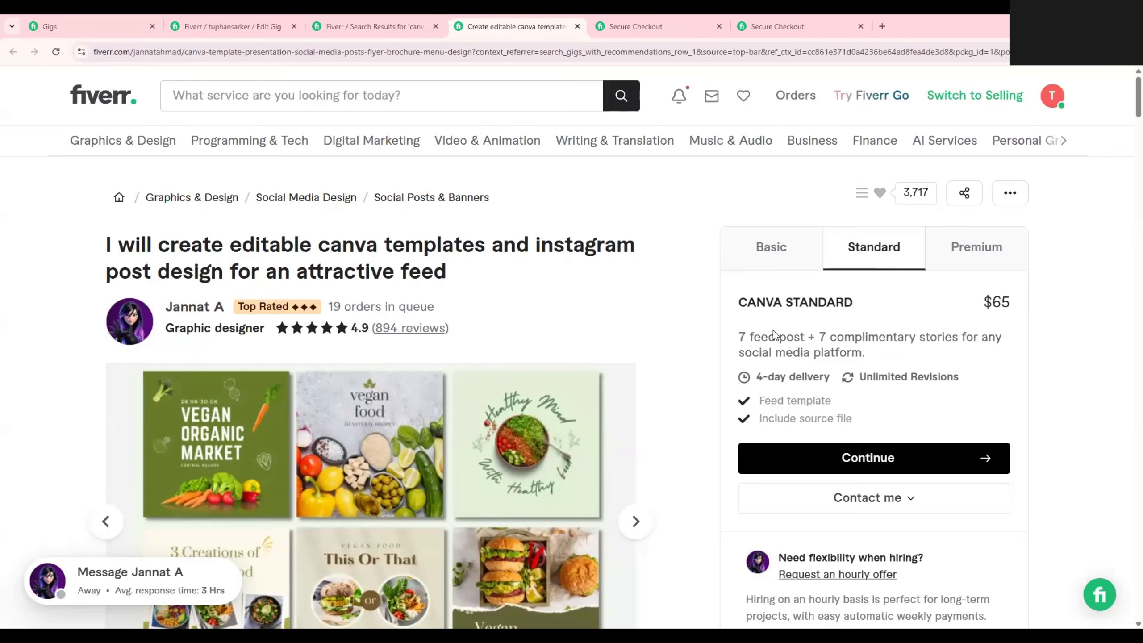
pyautogui.moveTo(737, 337); pyautogui.dragTo(804, 332)
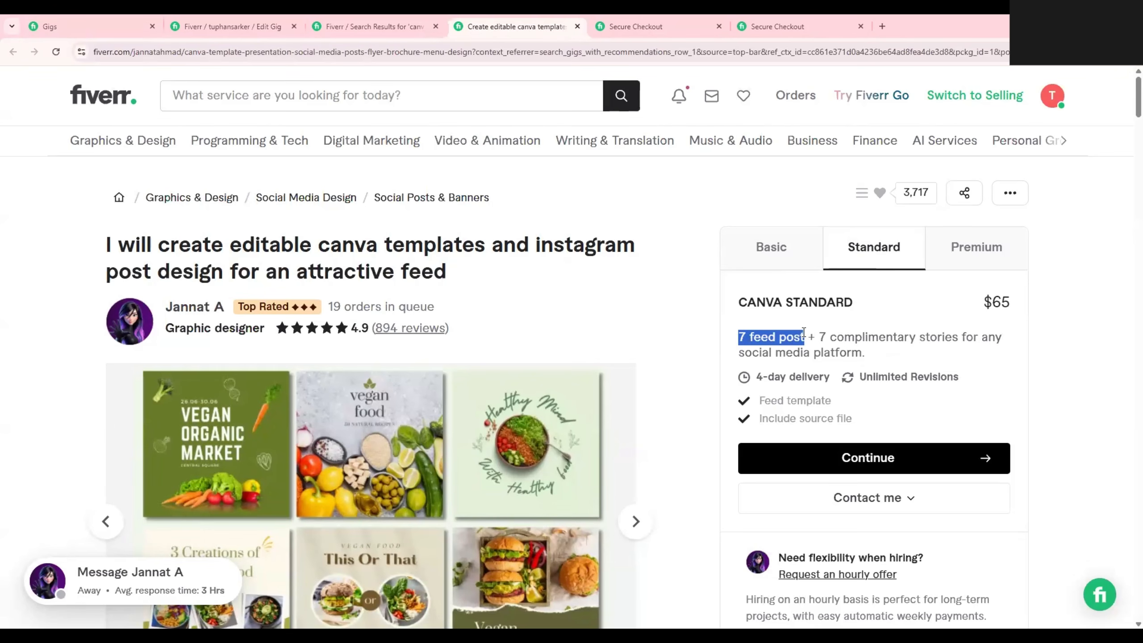
pyautogui.click(833, 335)
pyautogui.moveTo(819, 337); pyautogui.dragTo(963, 339)
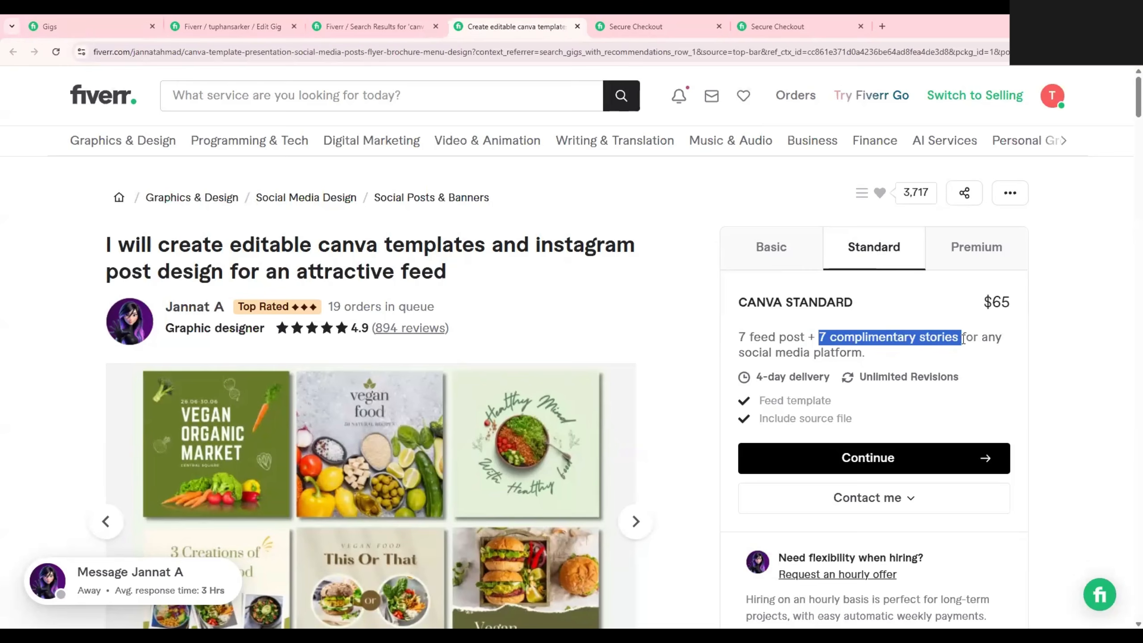
pyautogui.click(930, 366)
# Step: Review the Premium order's summary and payment options on the checkout page, and return to the gig page
pyautogui.click(683, 19)
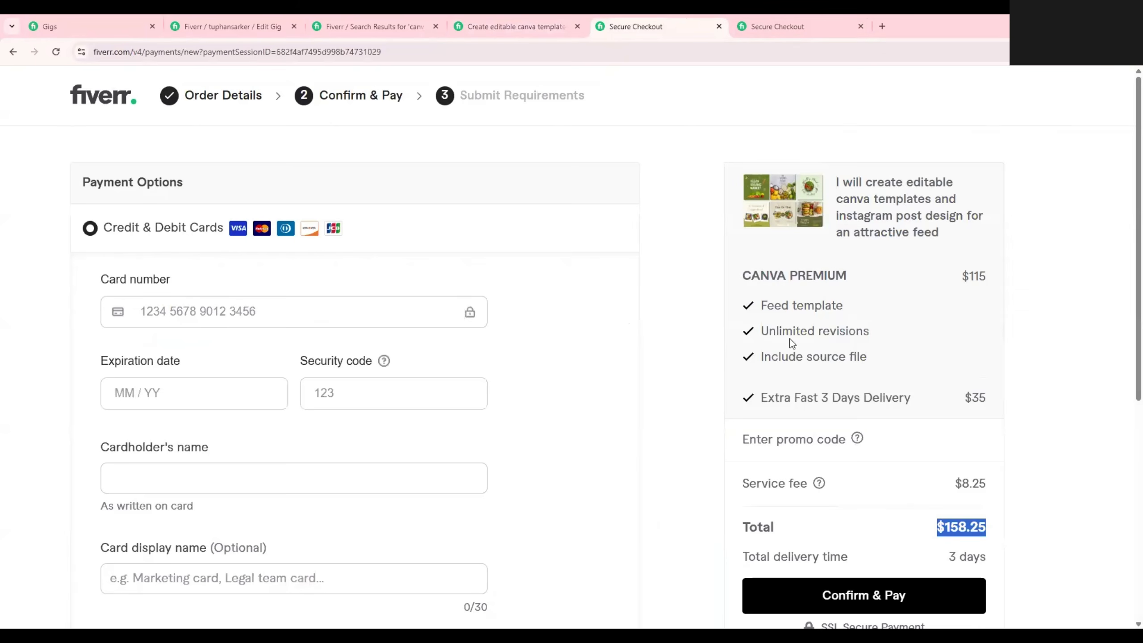
pyautogui.scroll(-2, 958, 428)
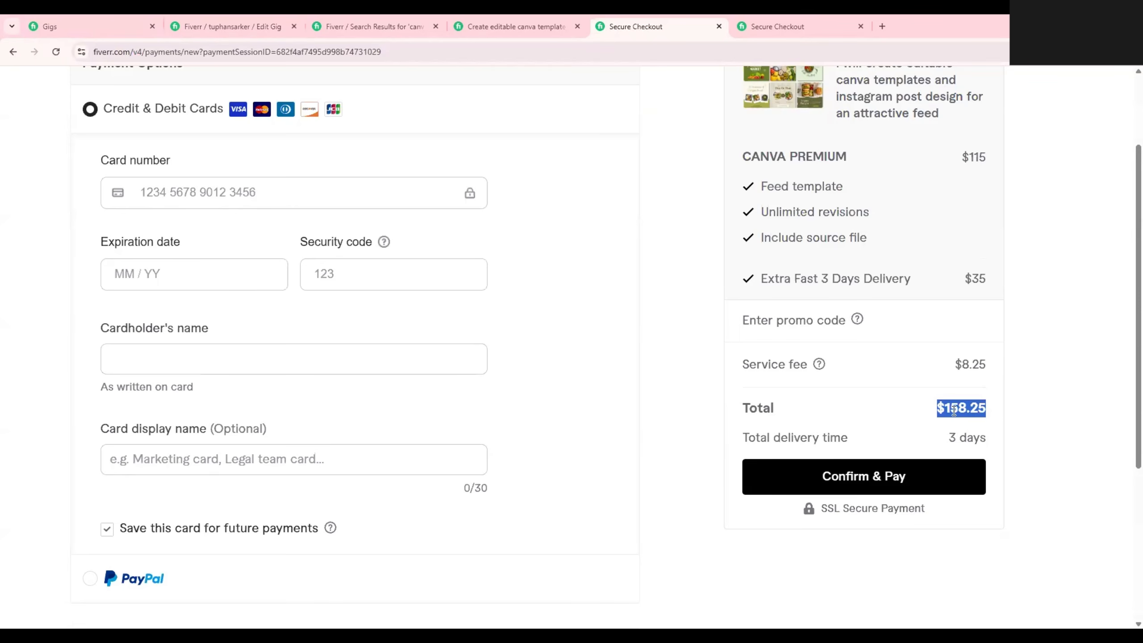
pyautogui.click(517, 26)
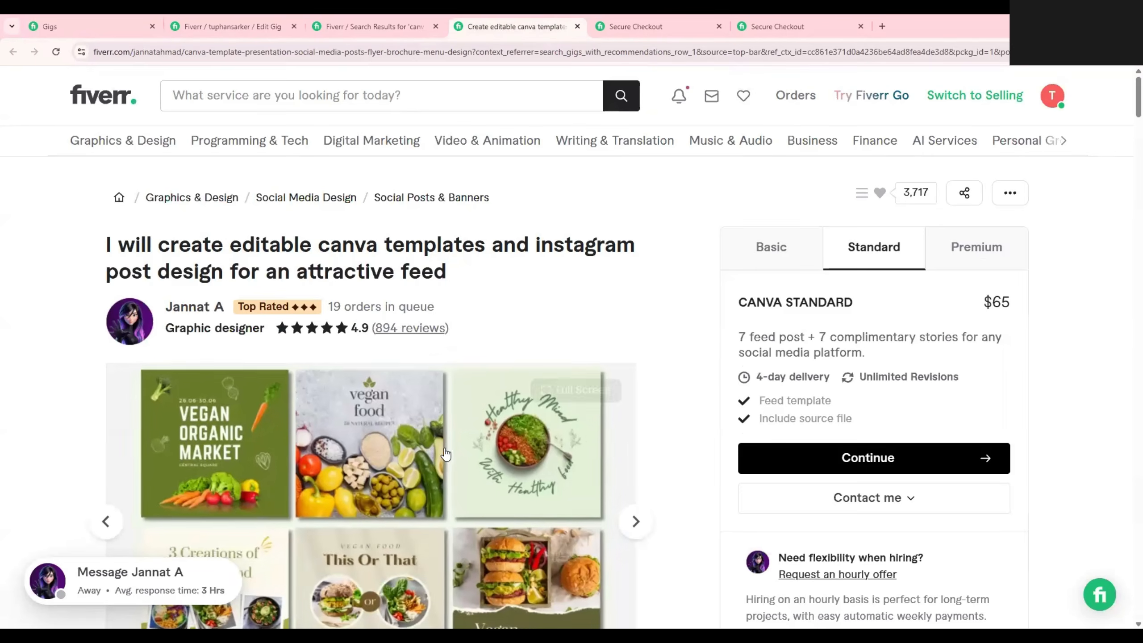
# Step: Return from the Canva gig to the social media marketing manager gig's edit page and show its title, category and service type
pyautogui.scroll(3, 450, 464)
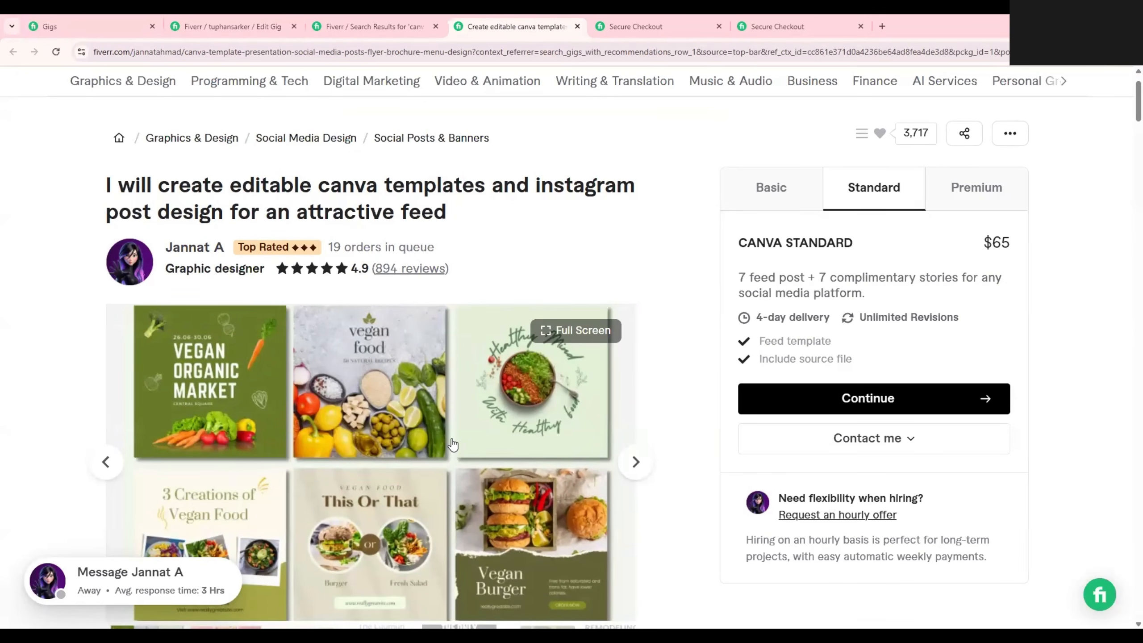
pyautogui.click(331, 19)
pyautogui.click(251, 23)
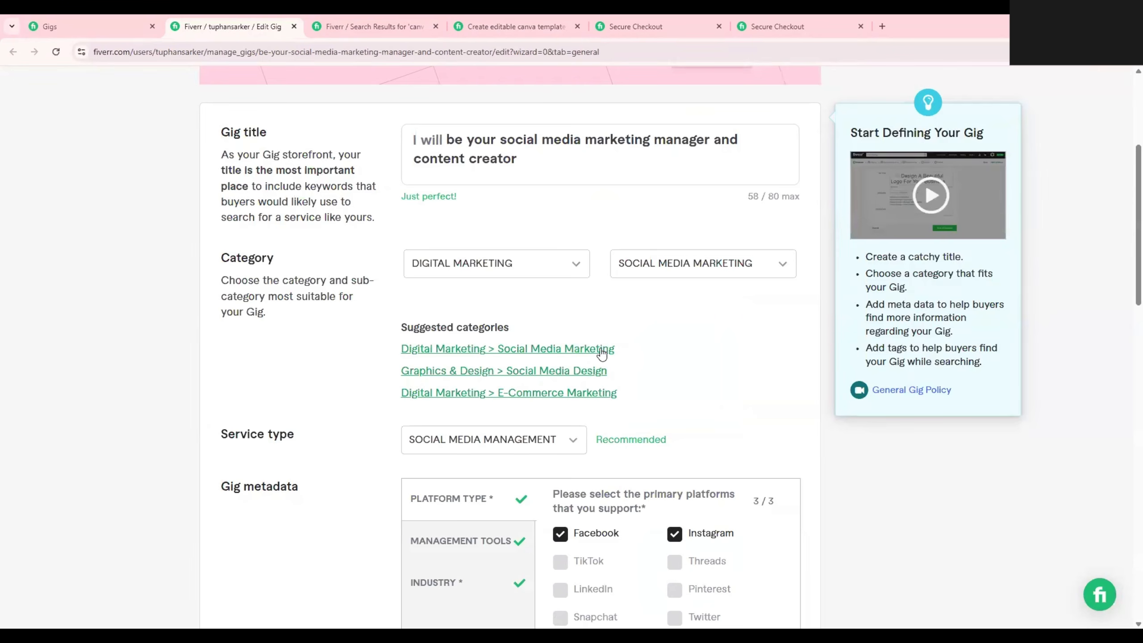
pyautogui.moveTo(602, 436)
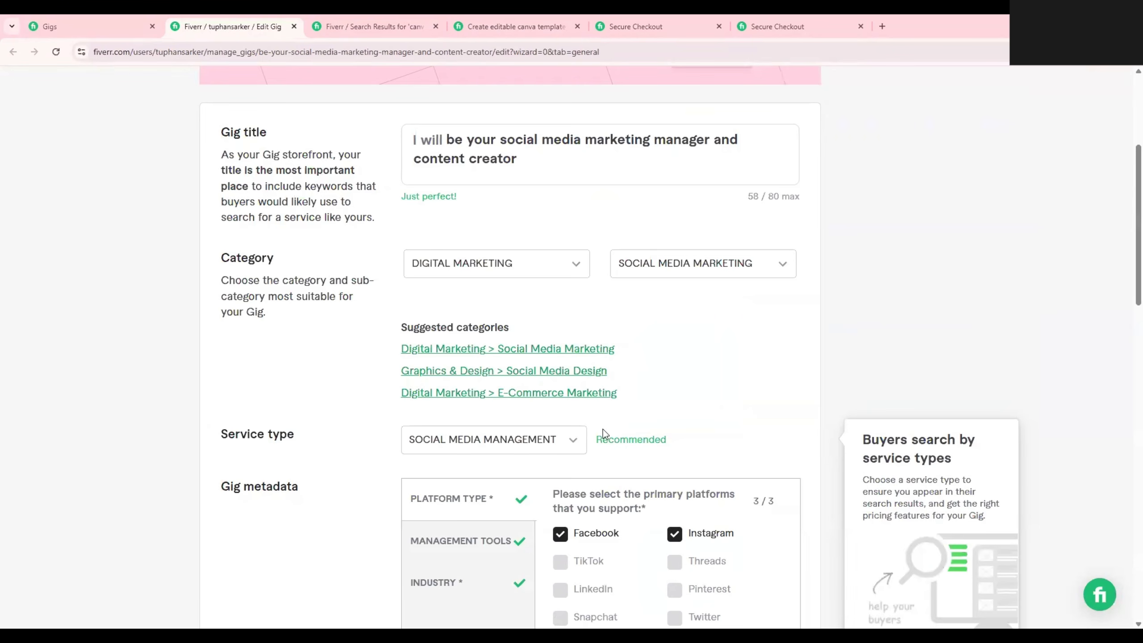
pyautogui.scroll(5, 603, 427)
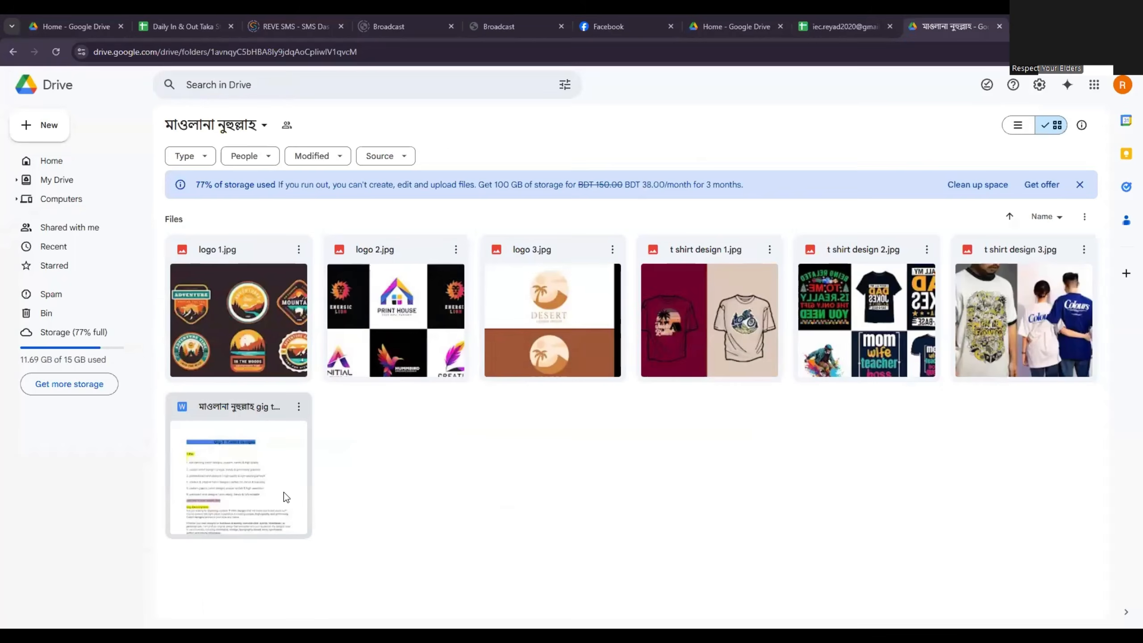
# Step: Open the gig text document from the Google Drive folder, and return to the folder's files
pyautogui.doubleClick(284, 492)
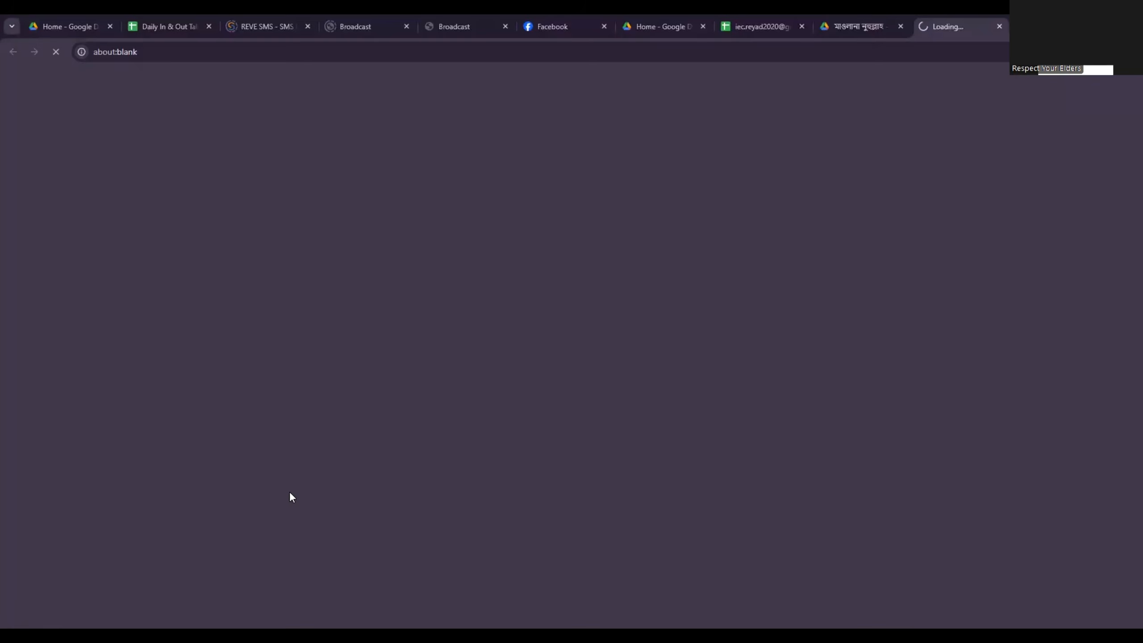
pyautogui.moveTo(849, 29)
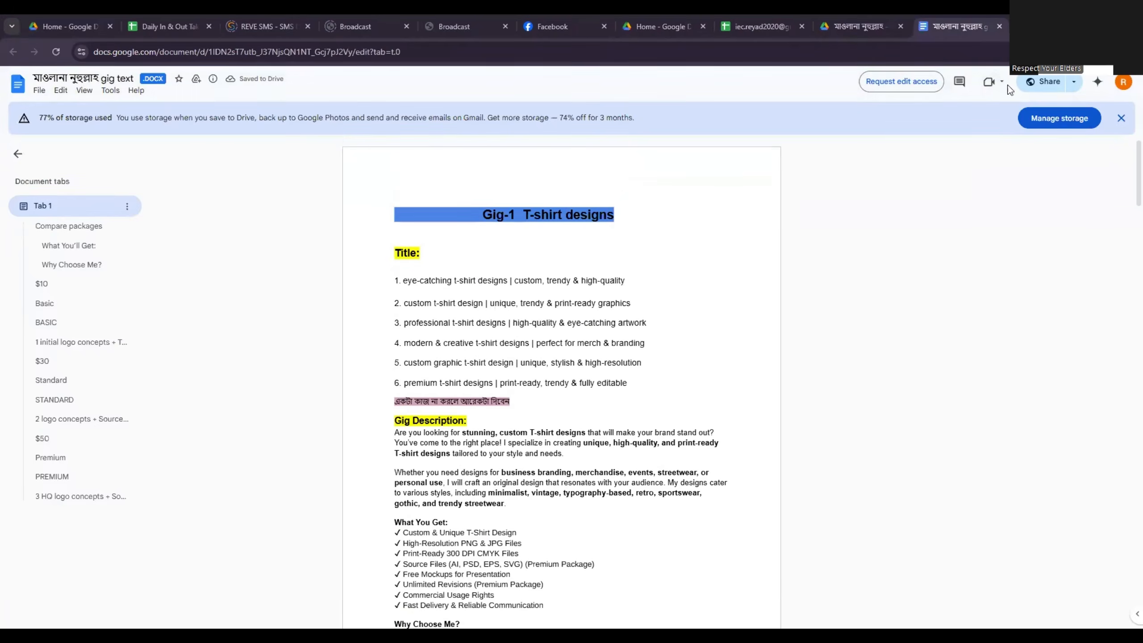
pyautogui.click(859, 26)
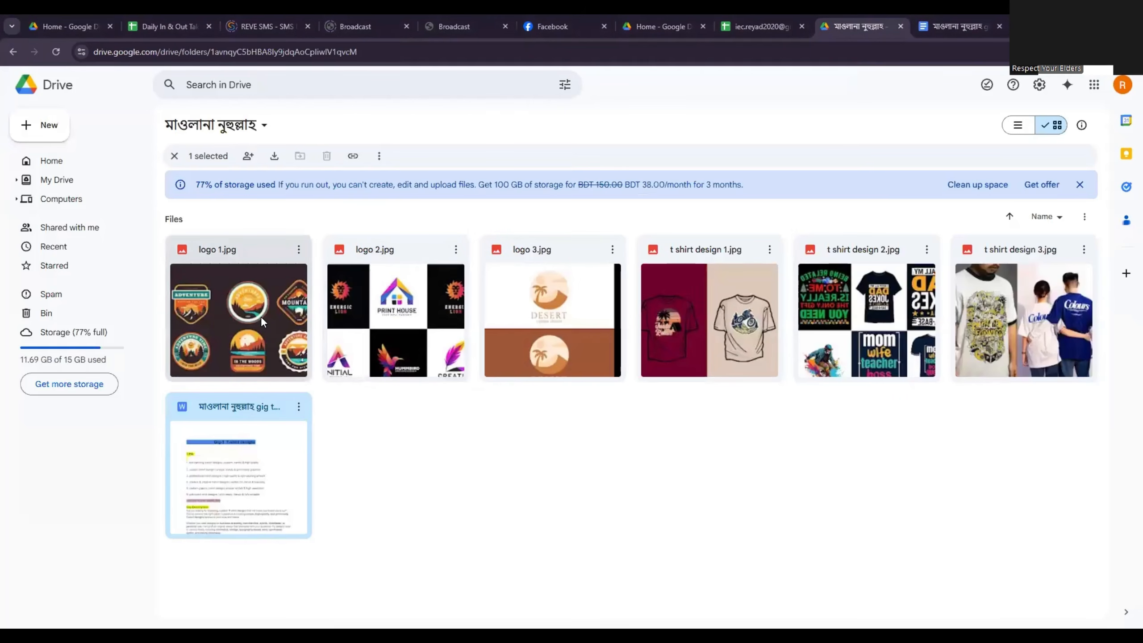
# Step: Download logo 1.jpg, logo 2.jpg and logo 3.jpg from the Drive folder
pyautogui.click(299, 249)
pyautogui.click(333, 300)
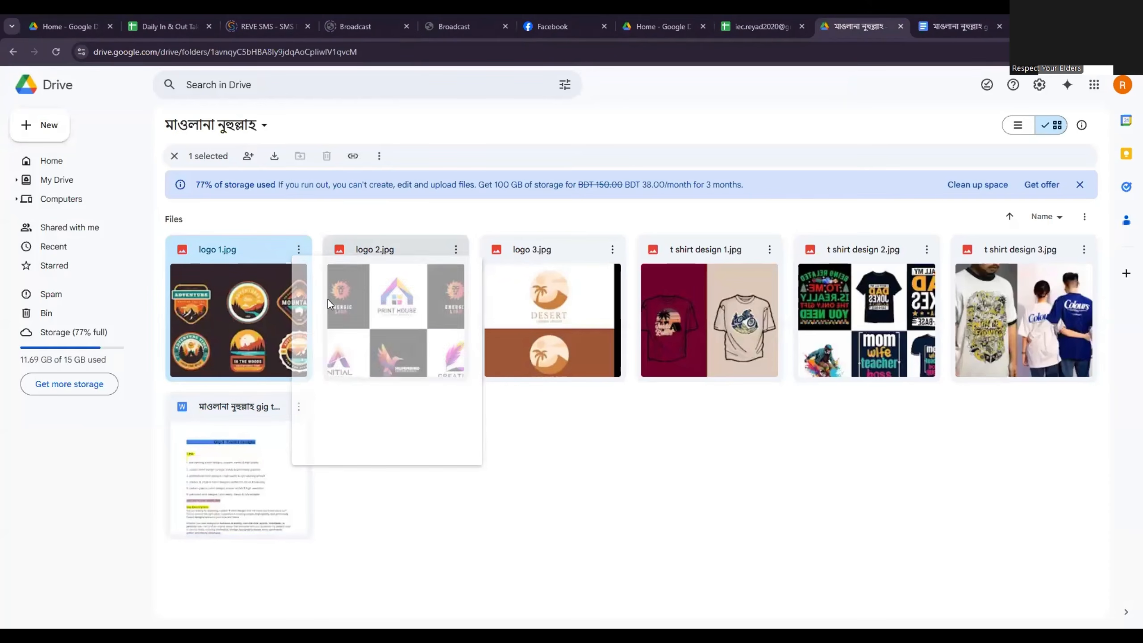
pyautogui.click(456, 251)
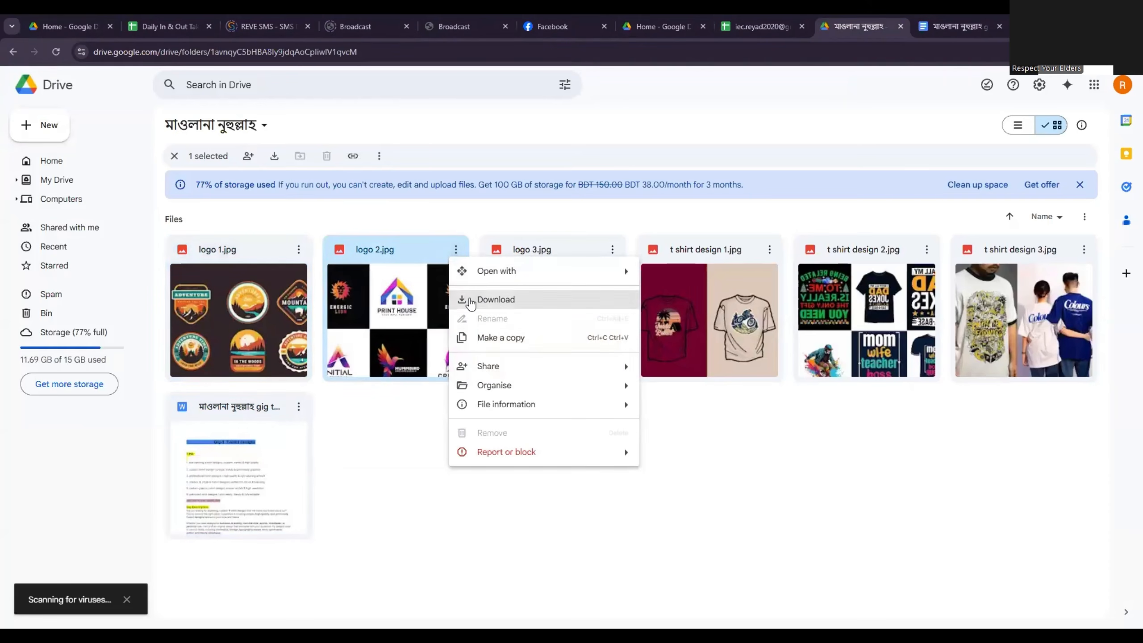
pyautogui.click(469, 298)
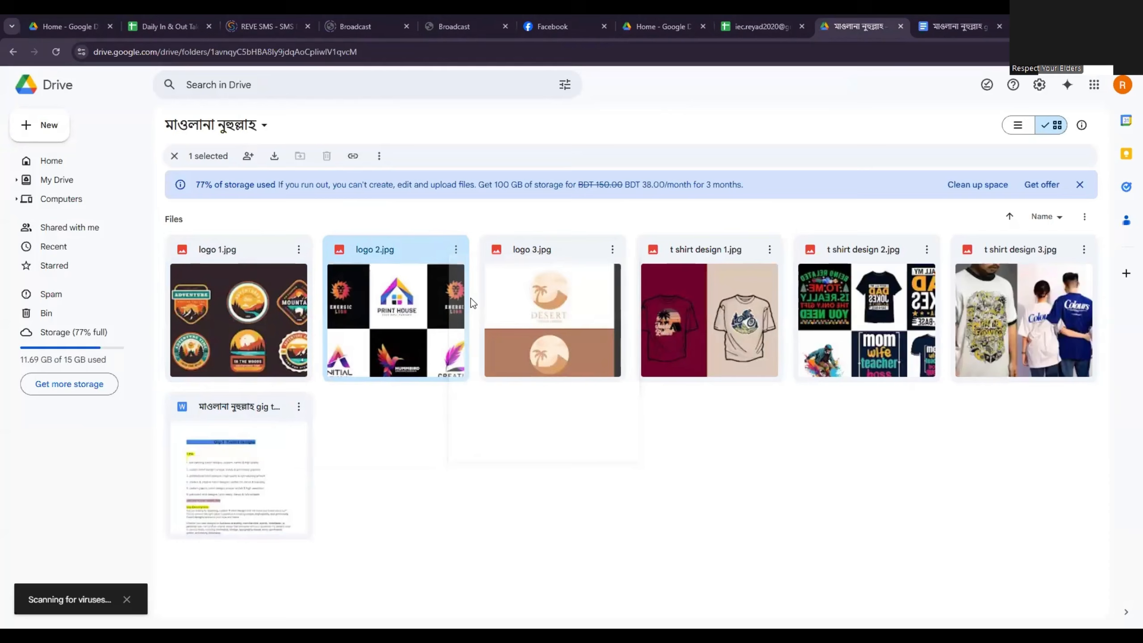
pyautogui.click(613, 249)
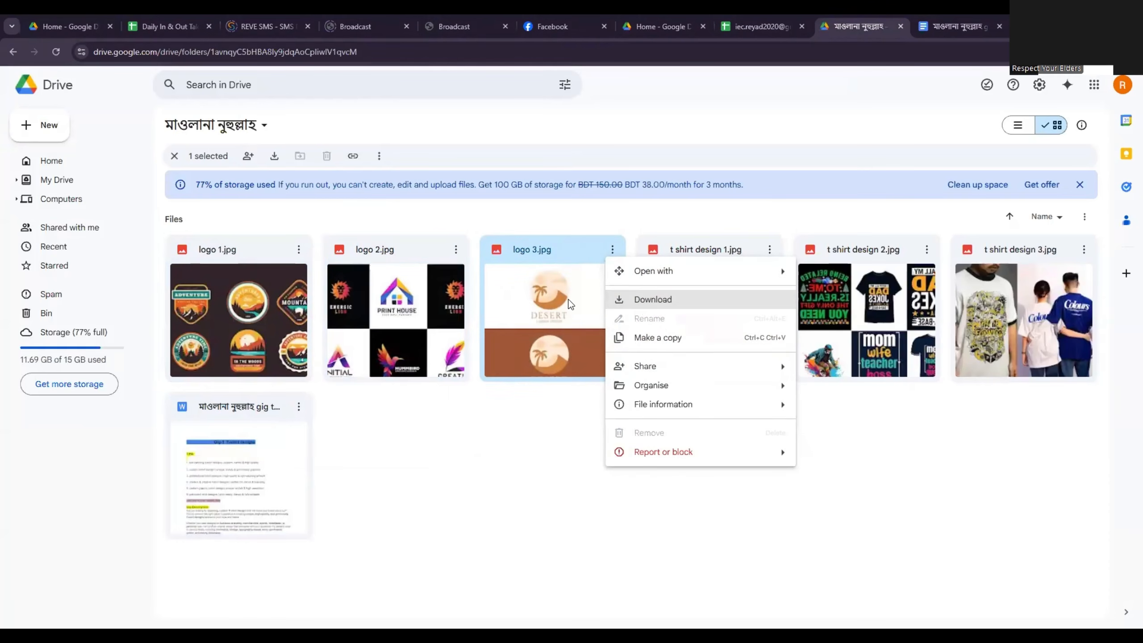
pyautogui.click(645, 301)
# Step: Read the T-shirt design gig's titles, description, FAQs, keywords and package comparison in the gig text document
pyautogui.click(949, 28)
pyautogui.scroll(-4, 519, 312)
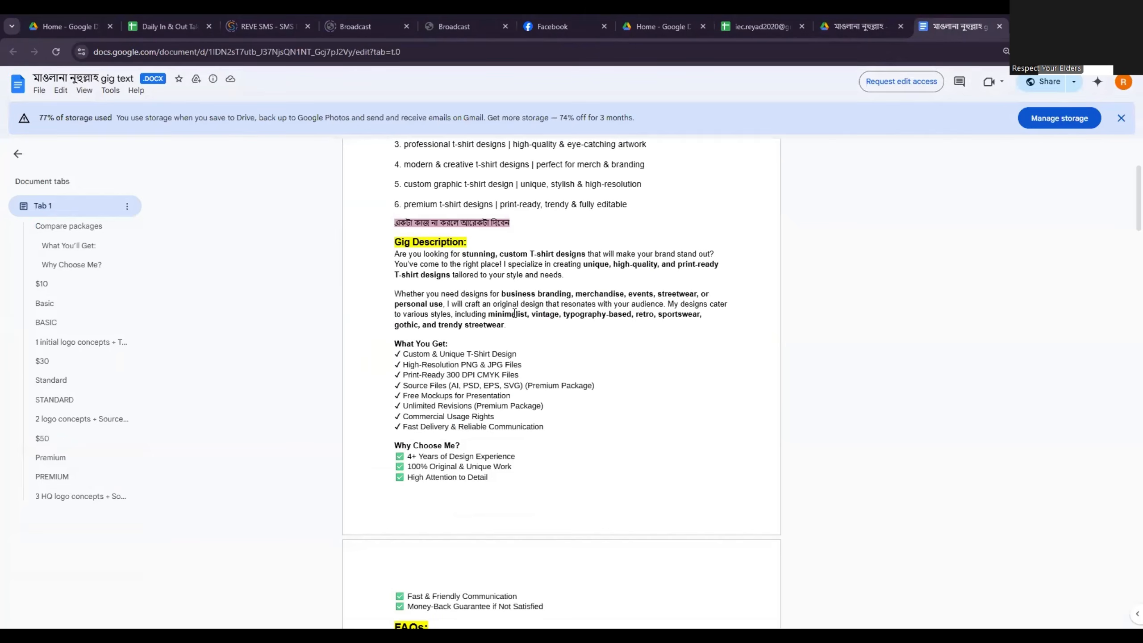
pyautogui.scroll(4, 505, 341)
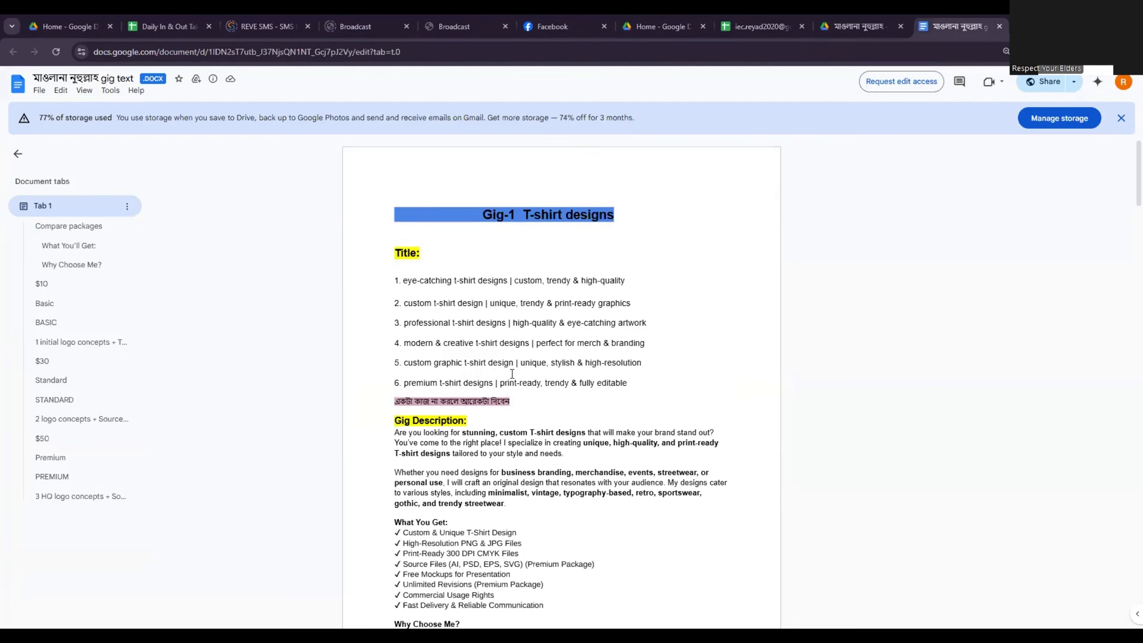
pyautogui.scroll(-20, 512, 374)
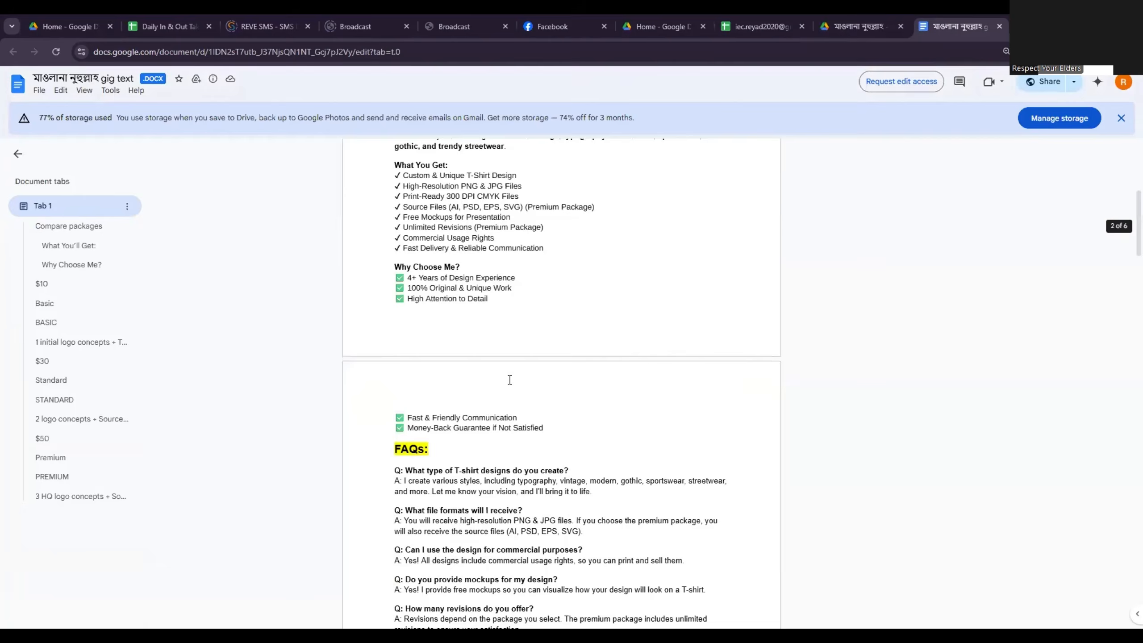
pyautogui.scroll(-3, 508, 381)
pyautogui.scroll(20, 508, 381)
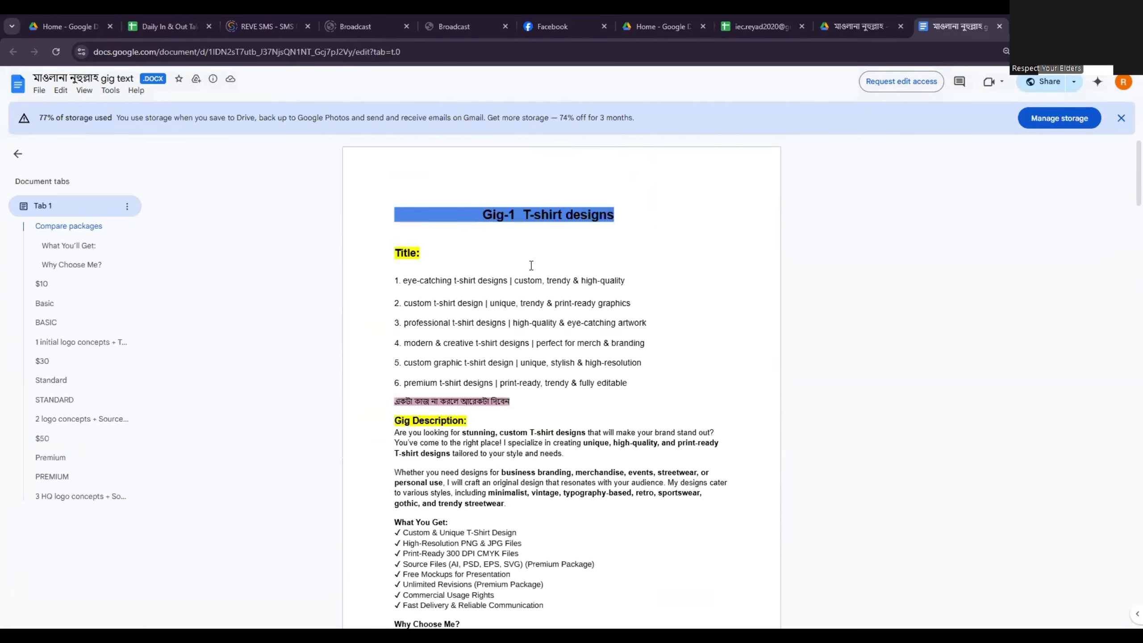
pyautogui.scroll(-10, 563, 227)
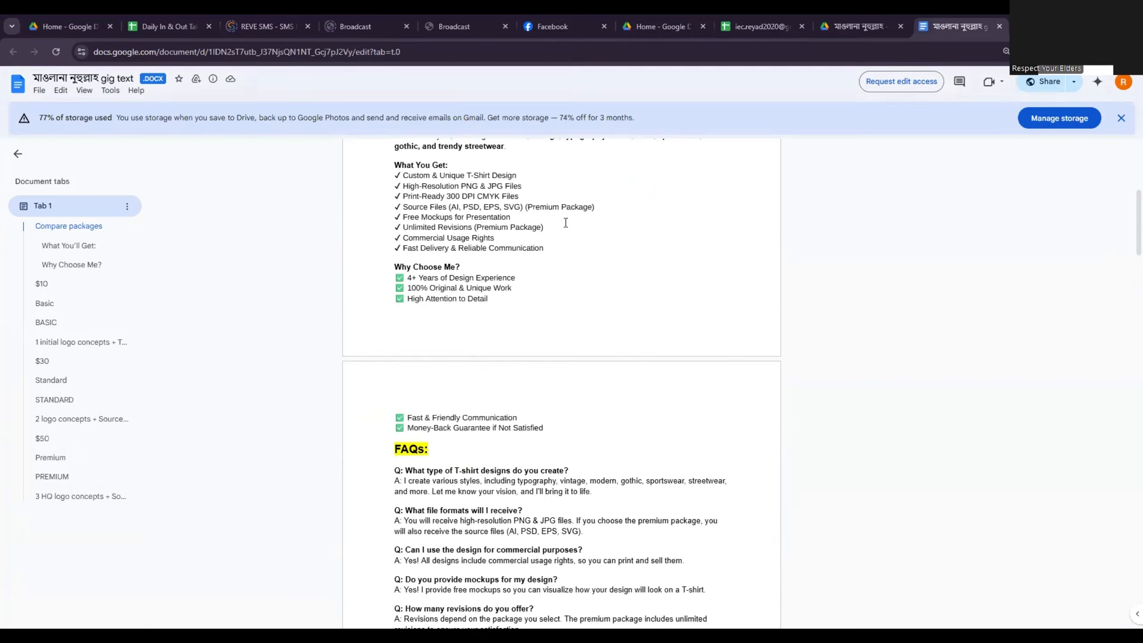
pyautogui.scroll(-5, 565, 233)
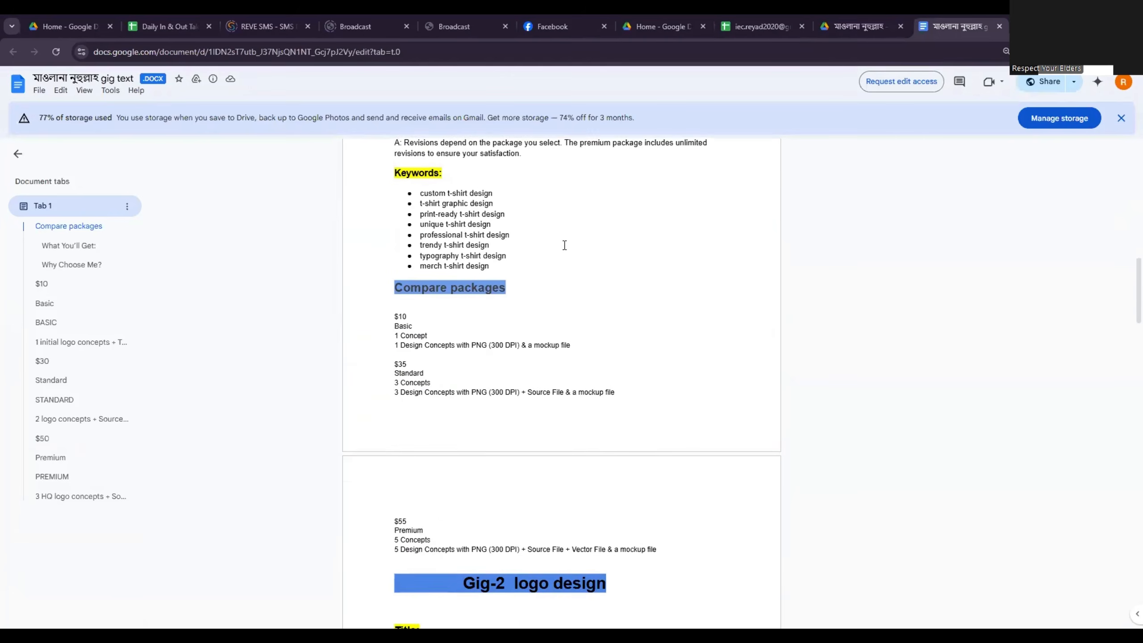
pyautogui.scroll(8, 565, 268)
# Step: Examine the logo design gig's titles, description, FAQs, keywords and Basic, Standard and Premium packages in the document
pyautogui.scroll(-16, 560, 288)
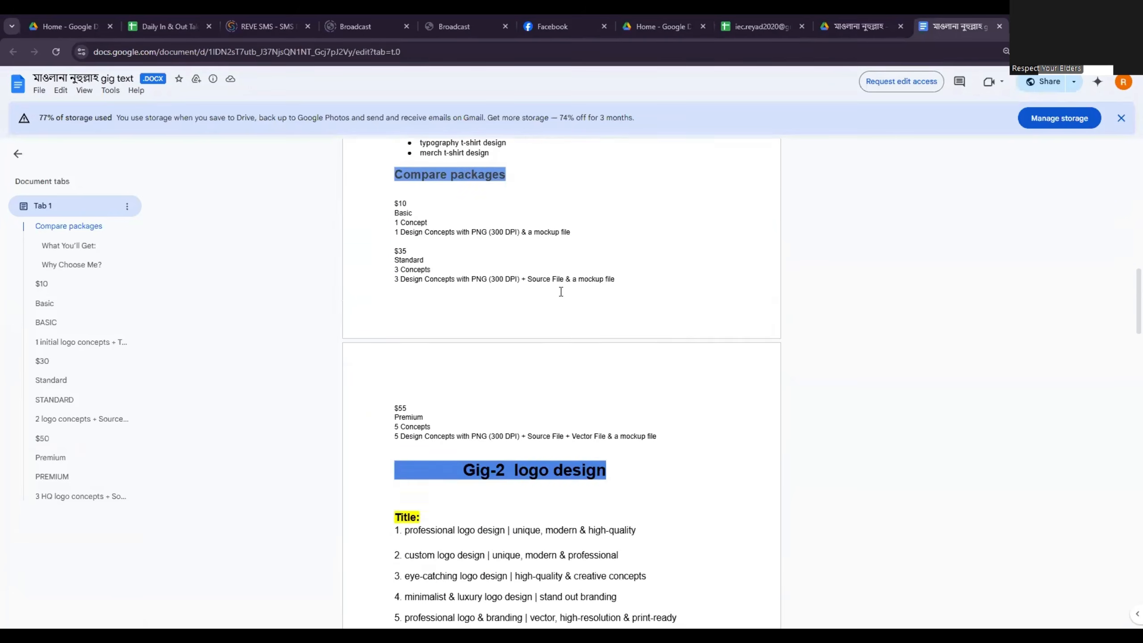
pyautogui.scroll(-15, 559, 297)
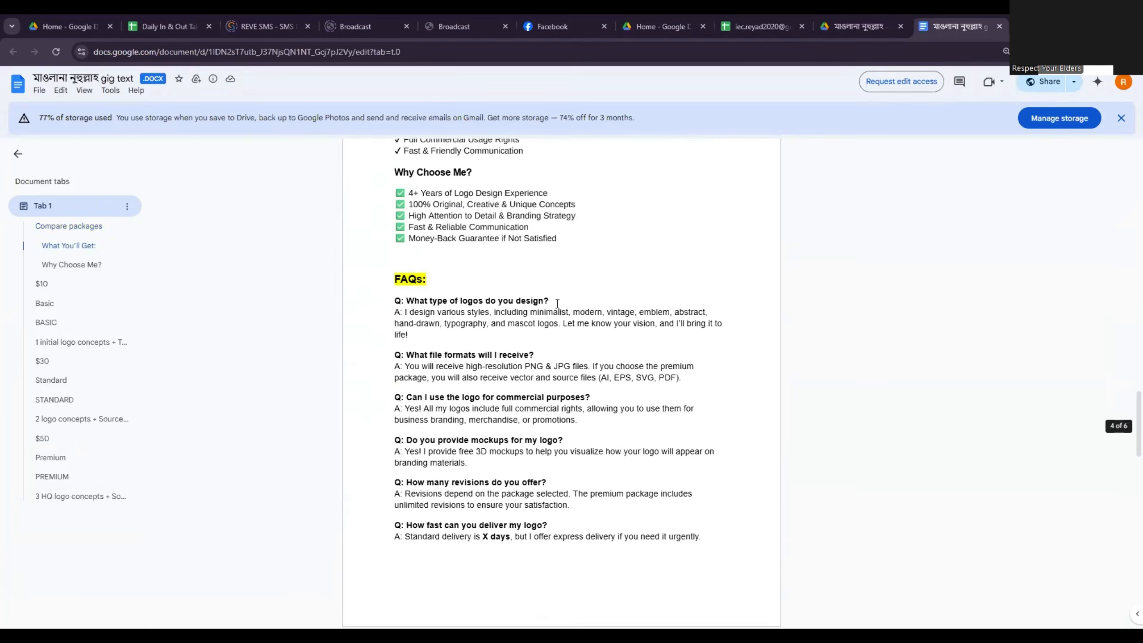
pyautogui.scroll(-8, 347, 474)
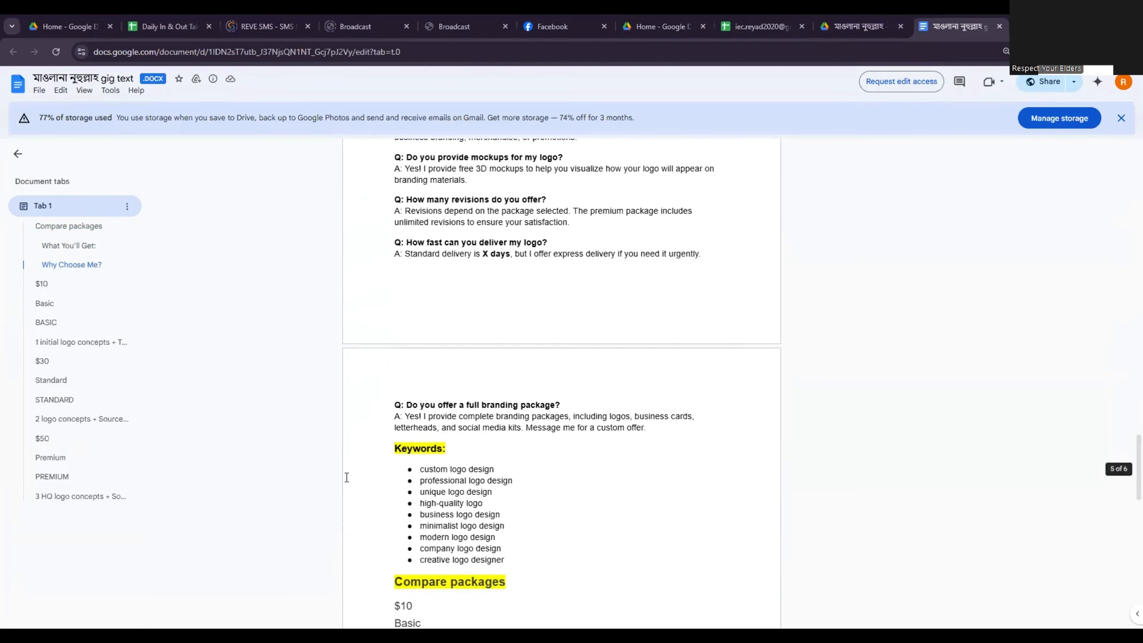
pyautogui.scroll(-3, 450, 481)
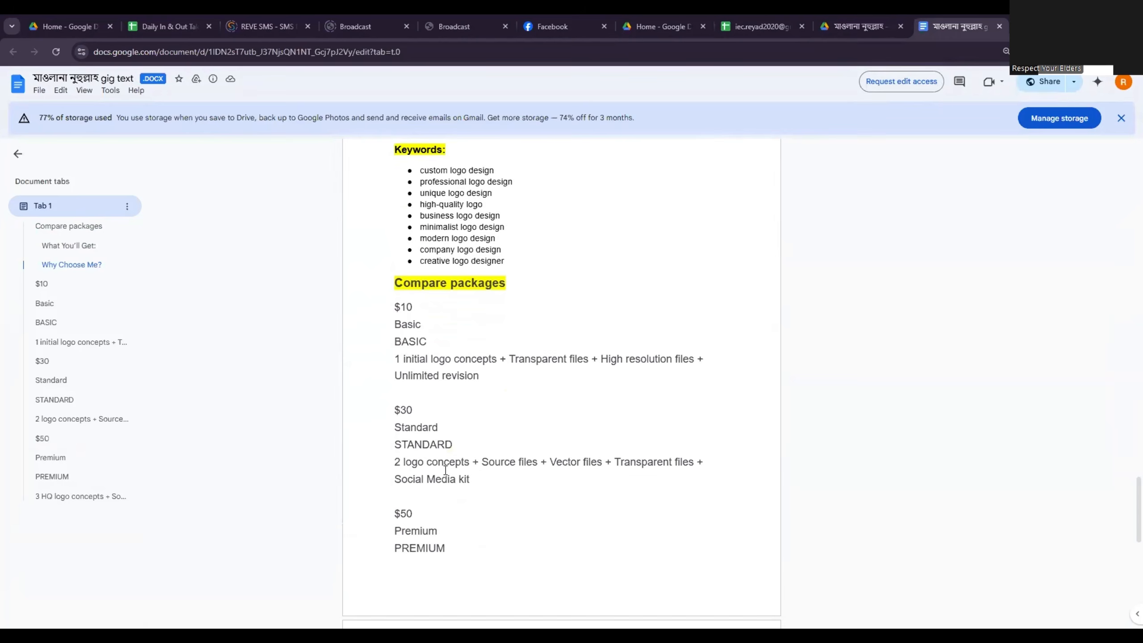
pyautogui.scroll(-5, 463, 450)
pyautogui.scroll(-5, 452, 383)
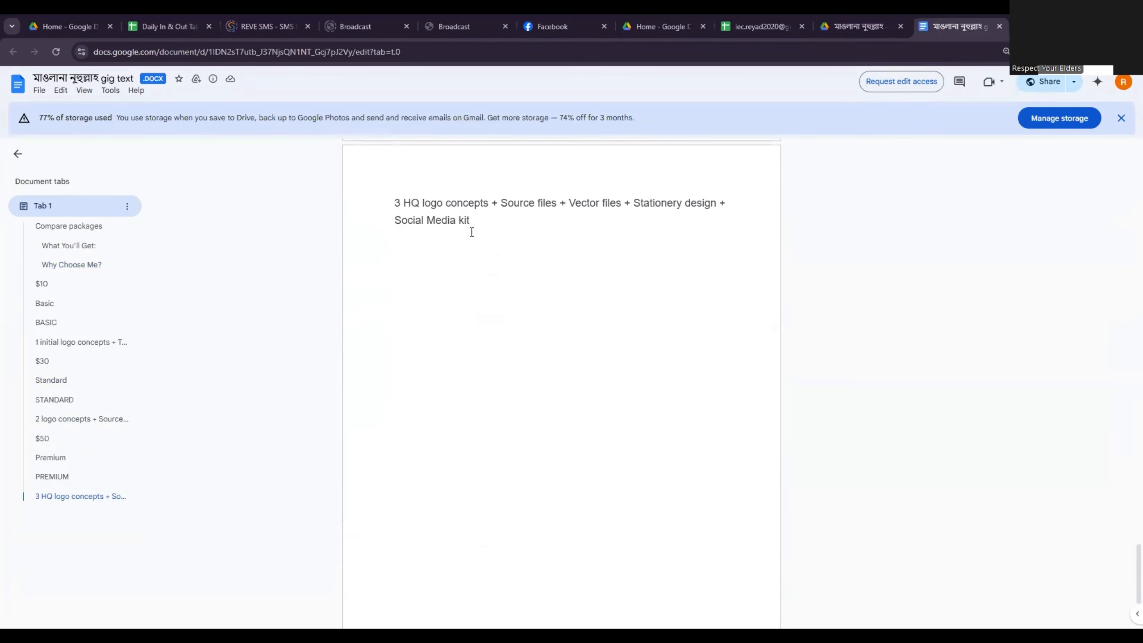
pyautogui.scroll(9, 480, 233)
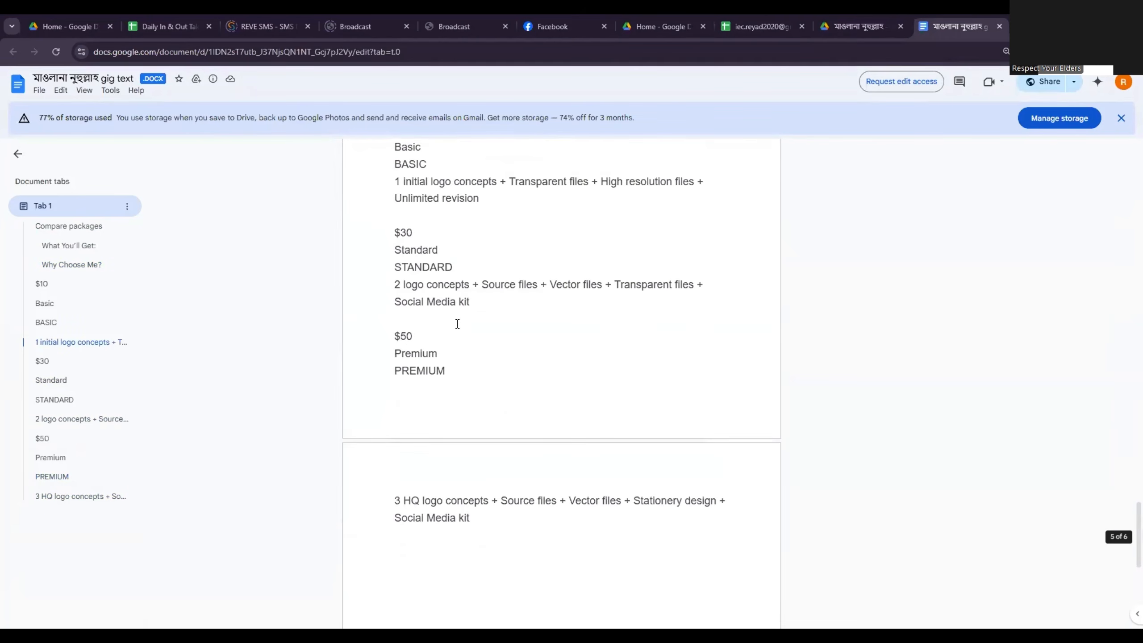
pyautogui.scroll(-5, 460, 331)
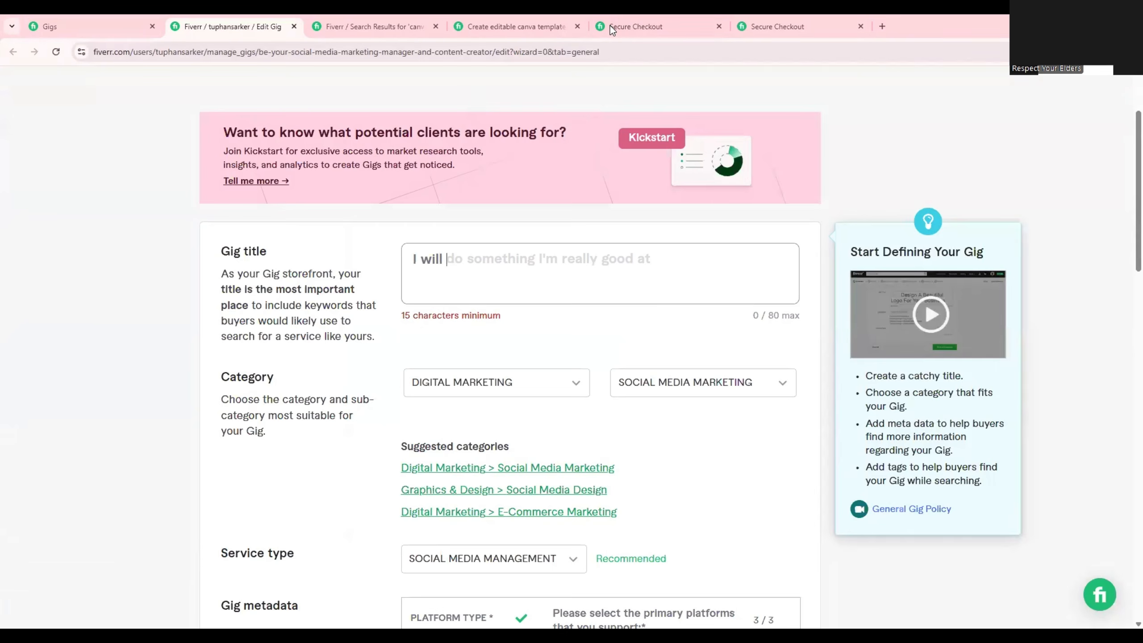
# Step: Copy "eye-catching logo design | high-quality & creative concepts" from the Google Docs gig text and paste it into the empty Fiverr gig title
pyautogui.click(534, 133)
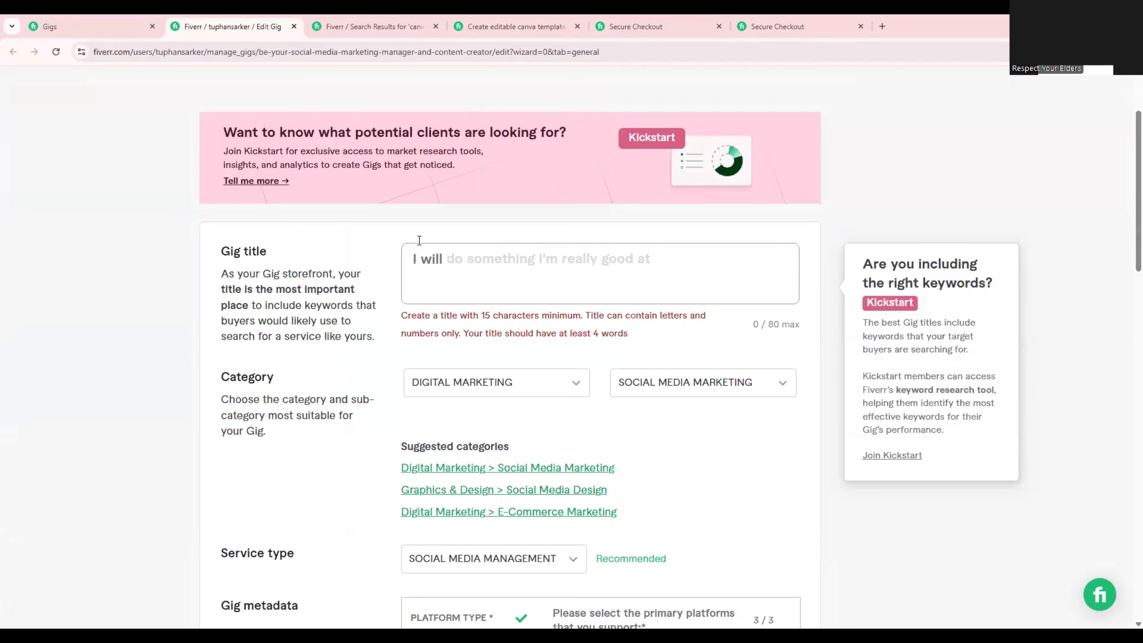
pyautogui.click(456, 265)
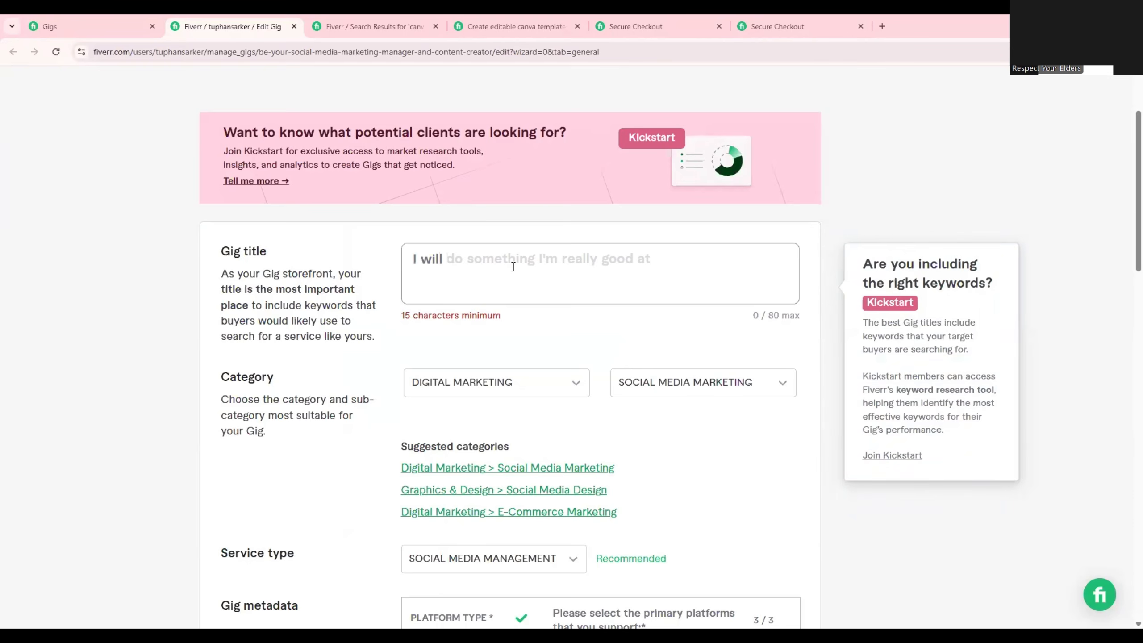
pyautogui.scroll(-1, 513, 263)
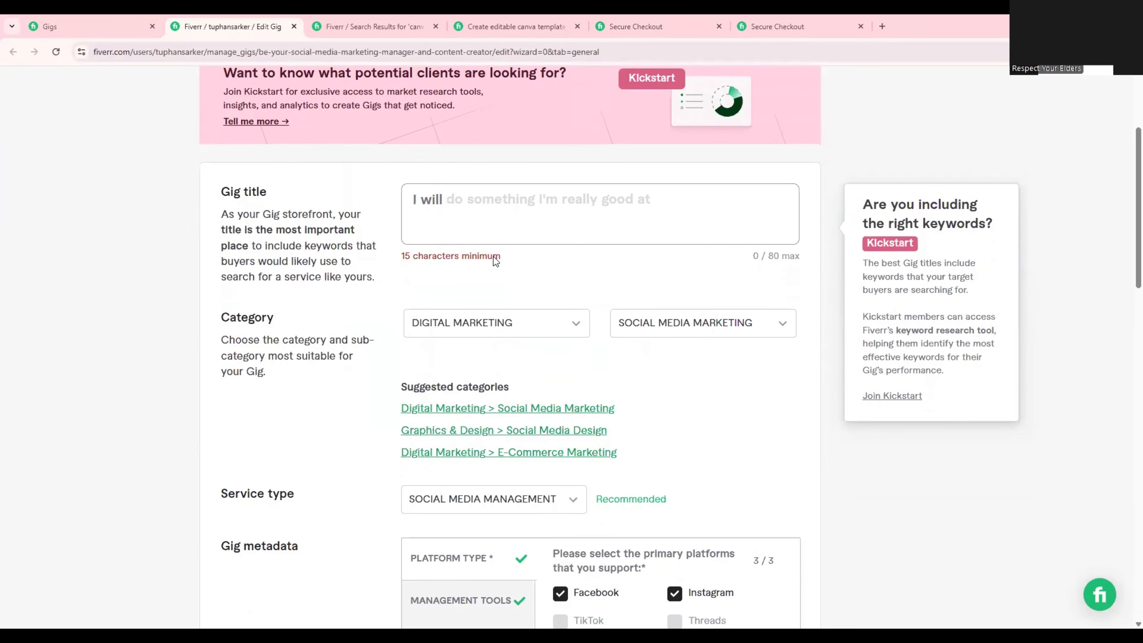
pyautogui.click(575, 206)
pyautogui.hotkey('alt', 'Tab')
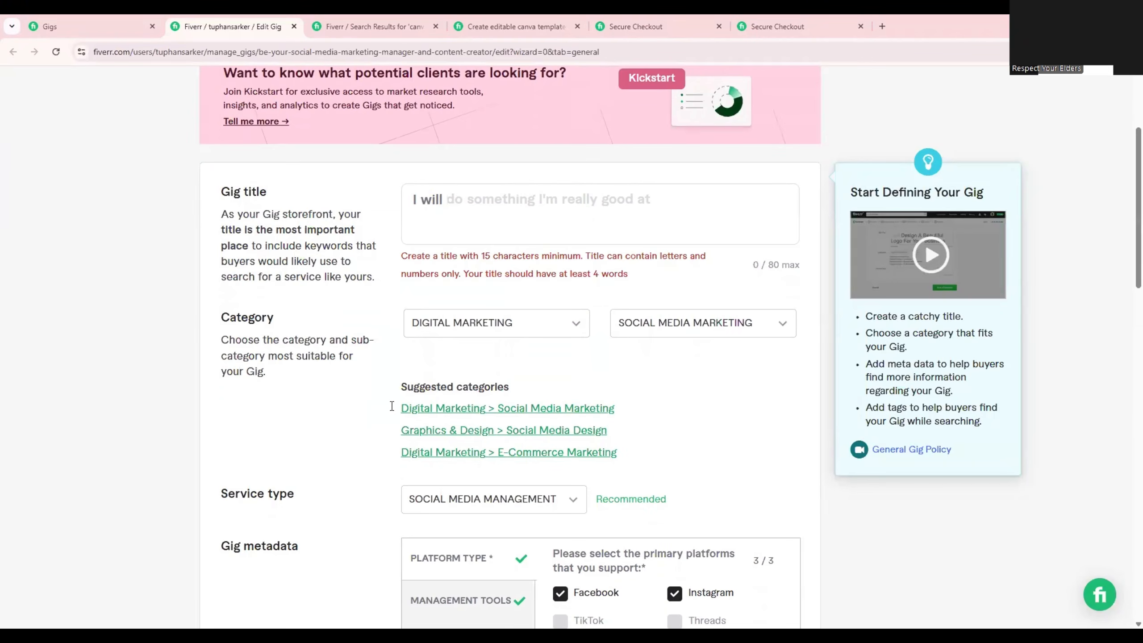
pyautogui.hotkey('alt', 'Tab')
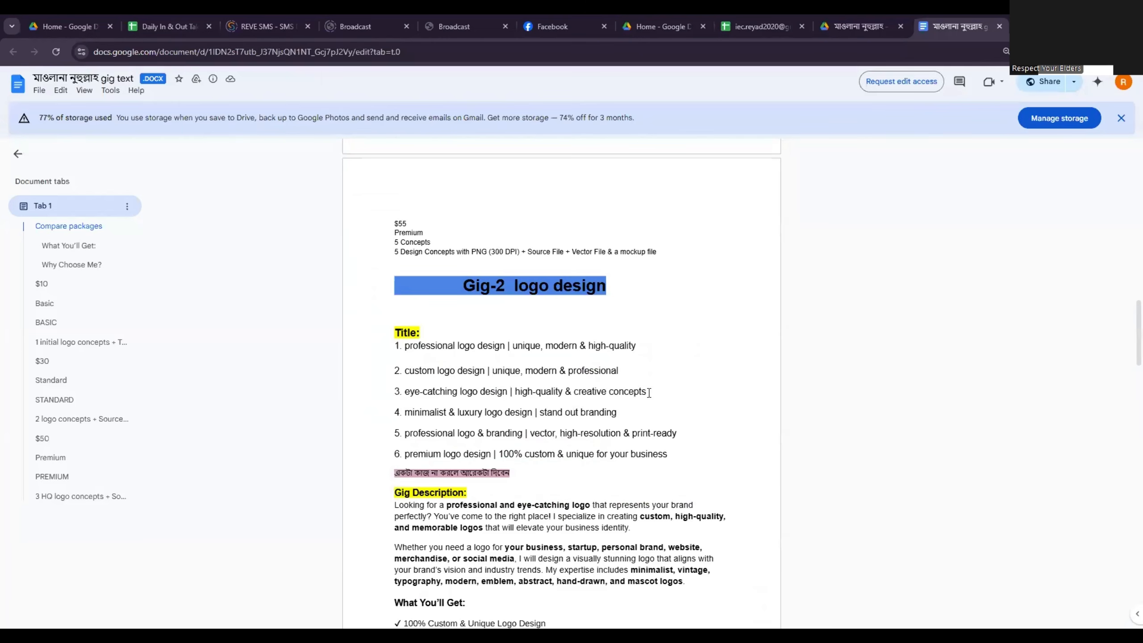
pyautogui.moveTo(647, 393); pyautogui.dragTo(406, 389)
pyautogui.rightClick(442, 400)
pyautogui.click(467, 408)
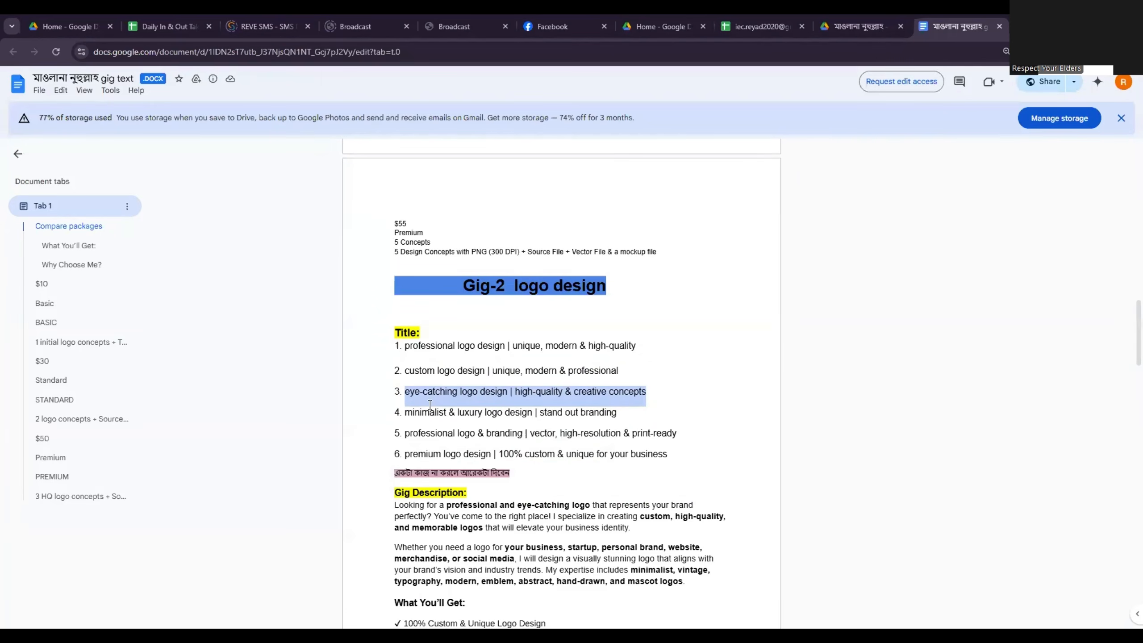
pyautogui.hotkey('alt', 'Tab')
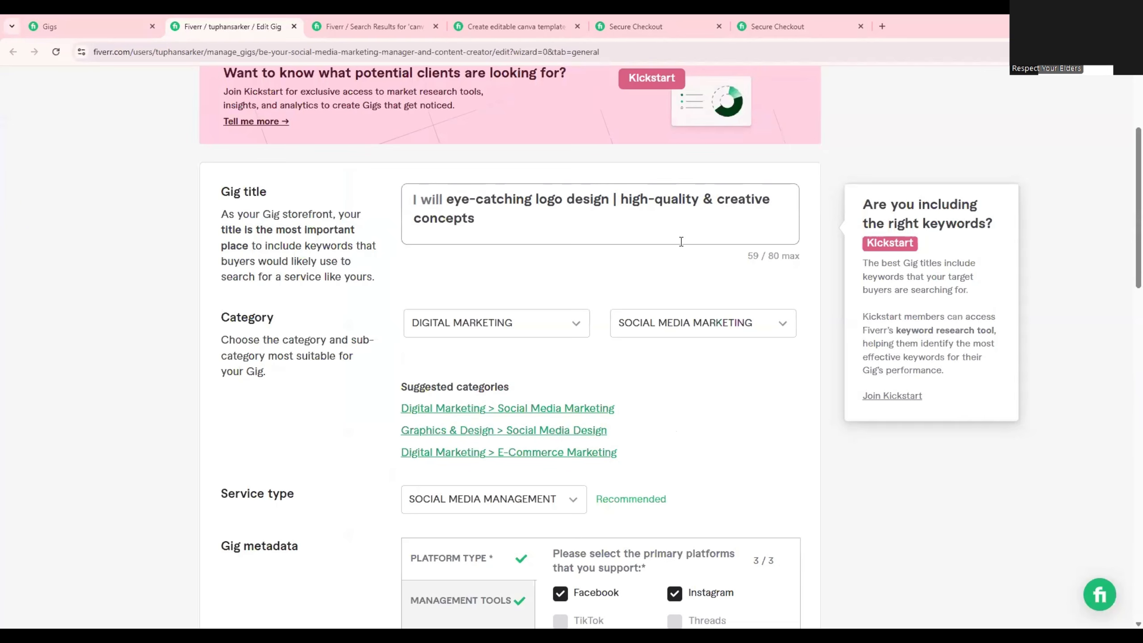
# Step: Remove the vertical bar from the gig title and replace the hyphen in "high-quality" with a space
pyautogui.press('BackSpace')
pyautogui.press('BackSpace')
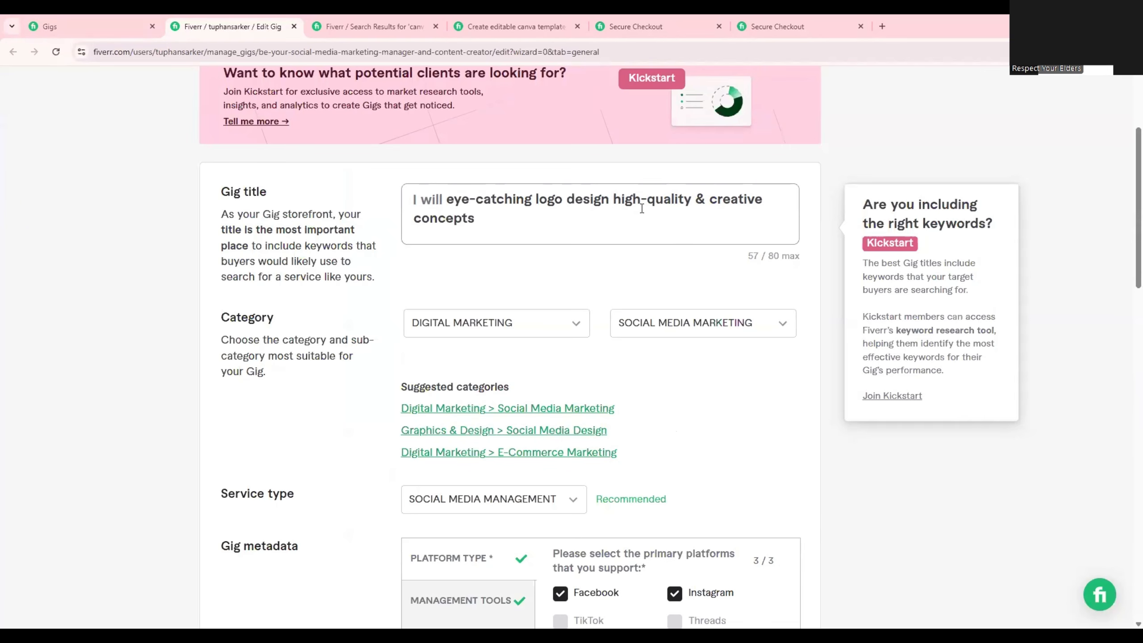
pyautogui.click(668, 221)
pyautogui.click(705, 199)
pyautogui.hotkey('ctrl', '+')
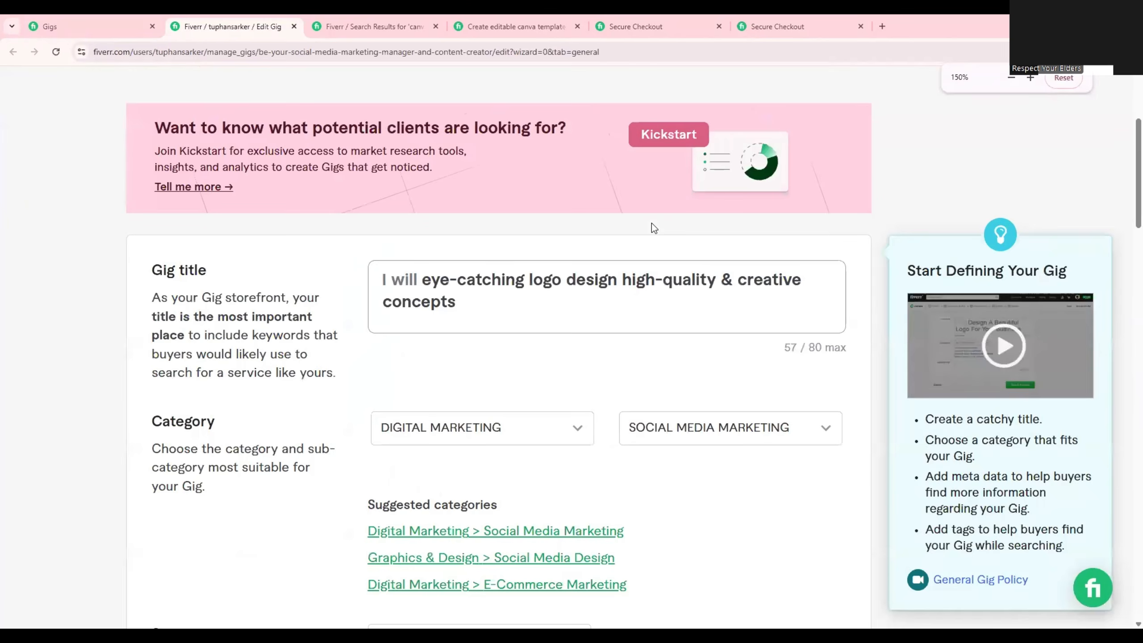
pyautogui.doubleClick(658, 280)
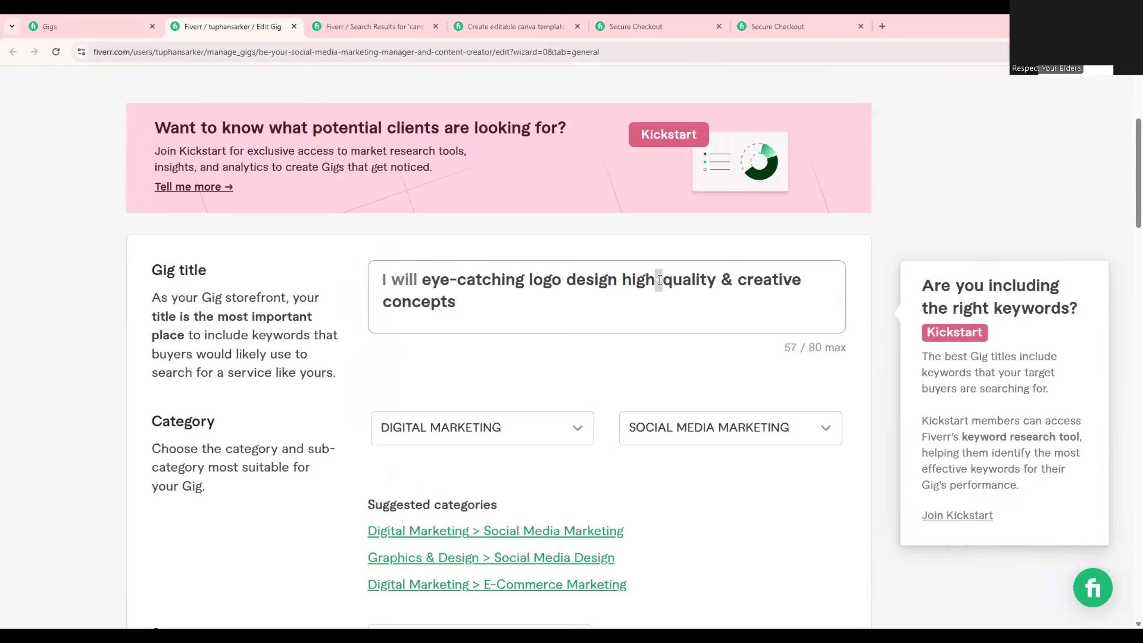
pyautogui.press('BackSpace')
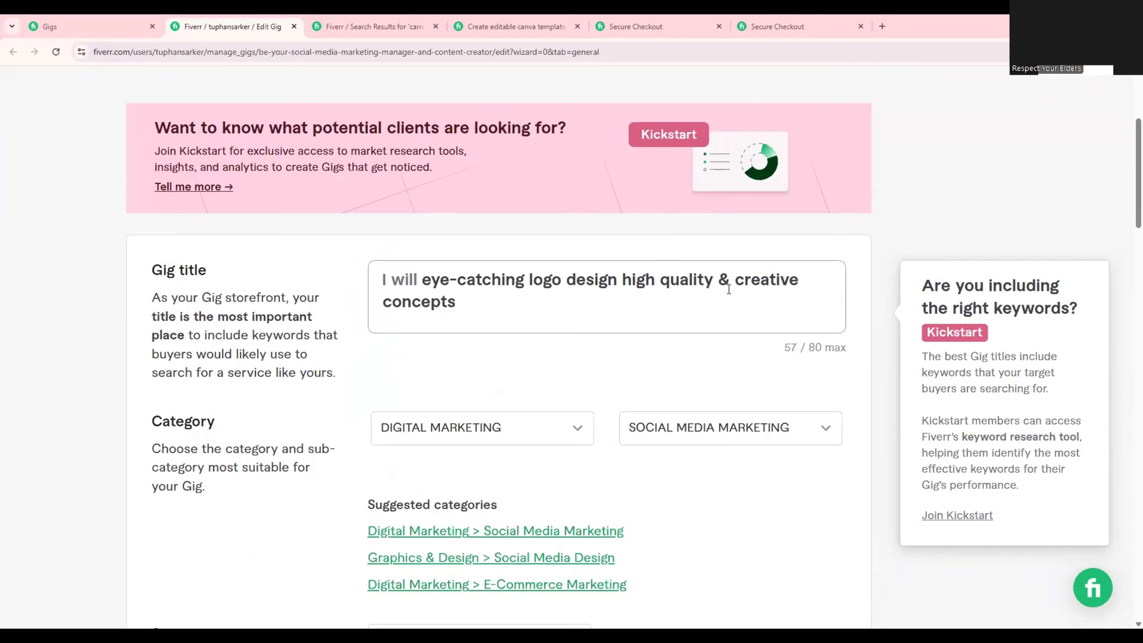
# Step: Reword the gig title to "design eye catching logo high quality & creative concepts", without the hyphen and the second "design"
pyautogui.moveTo(498, 311); pyautogui.dragTo(420, 286)
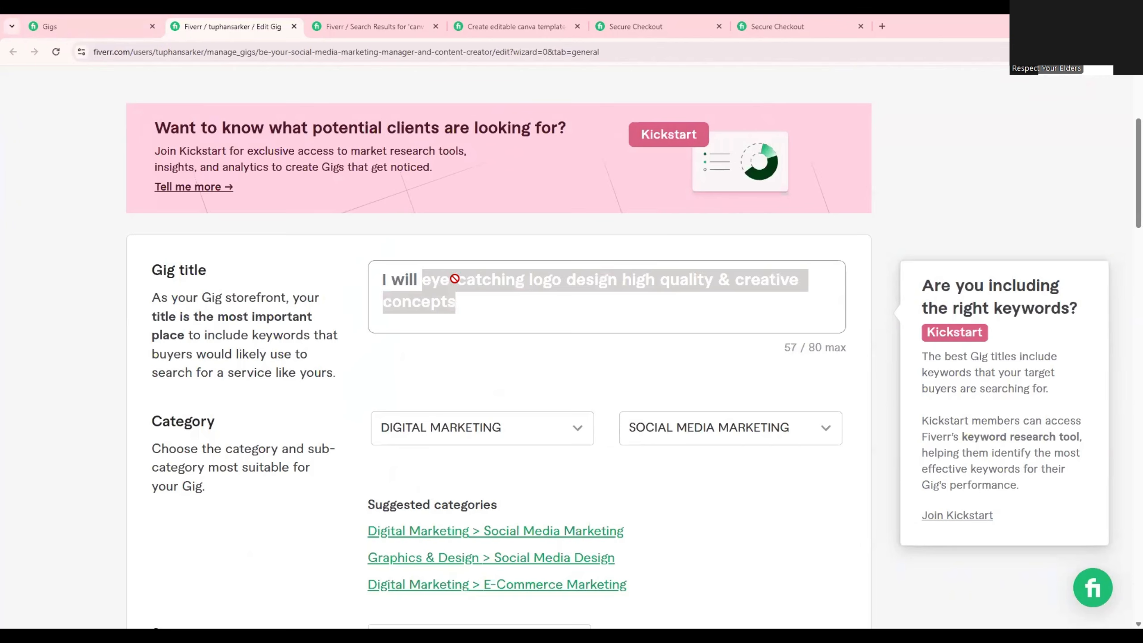
pyautogui.click(478, 275)
pyautogui.press('BackSpace')
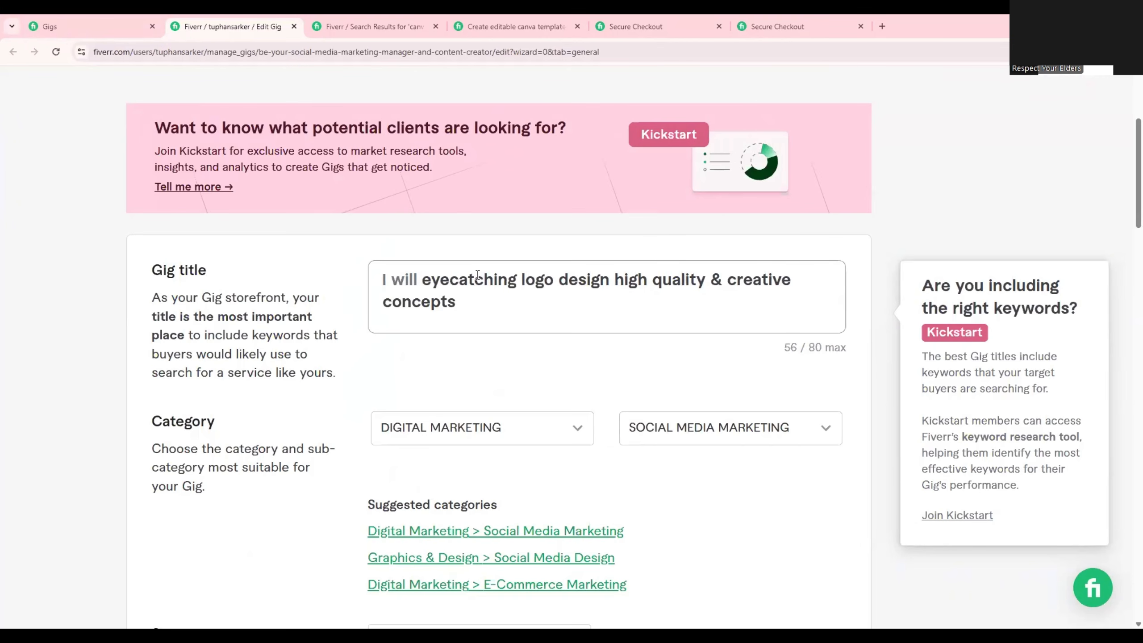
pyautogui.click(422, 276)
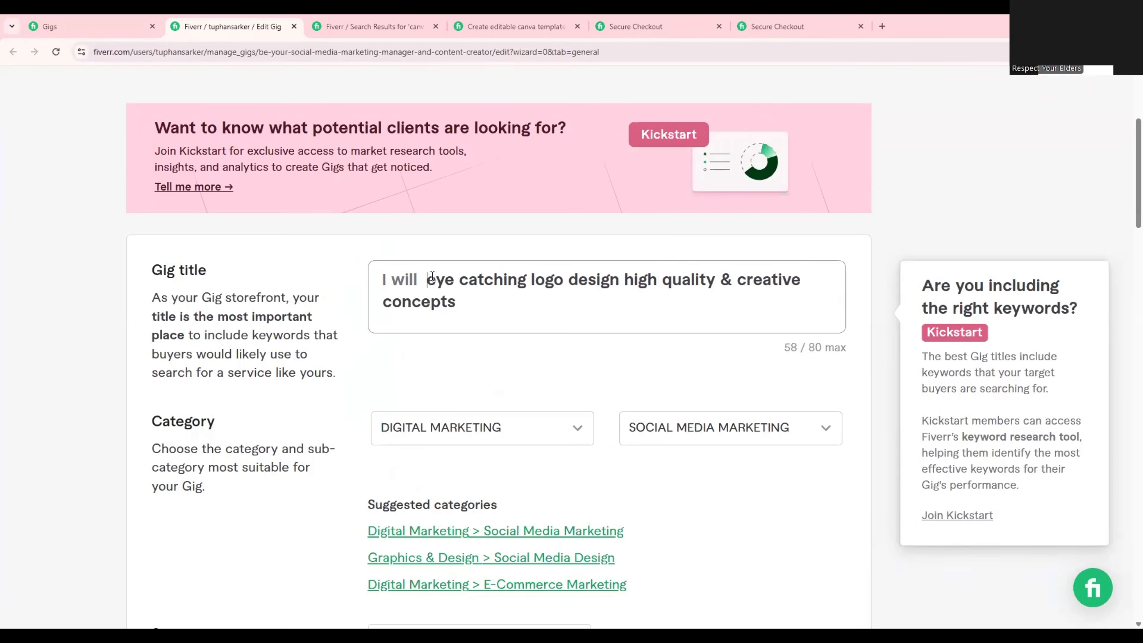
pyautogui.write('design')
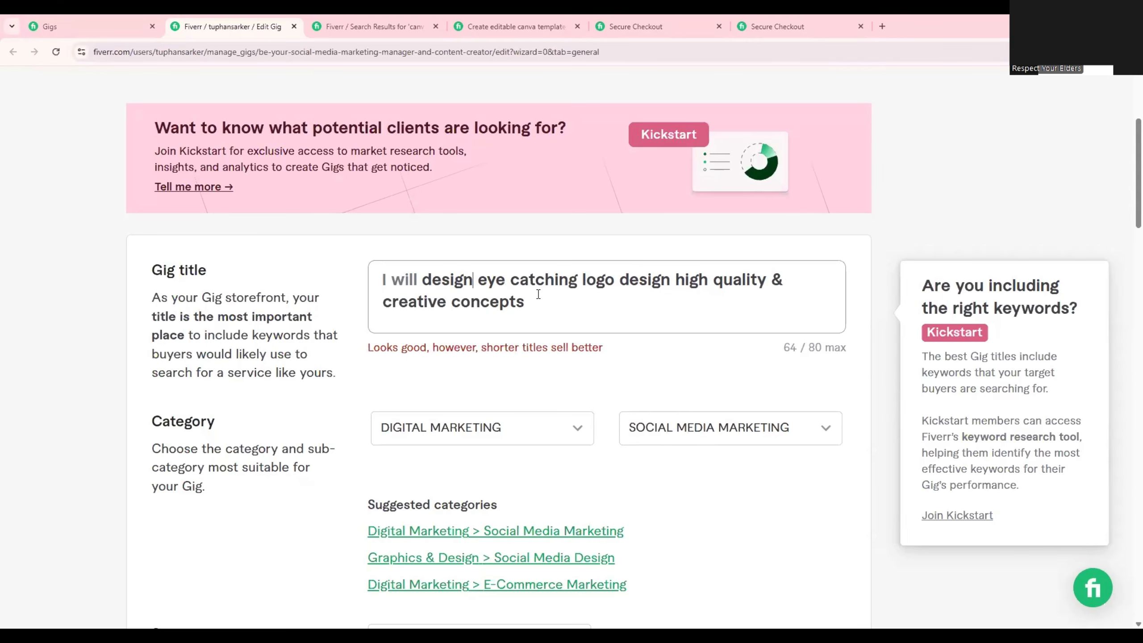
pyautogui.doubleClick(643, 281)
pyautogui.press('BackSpace')
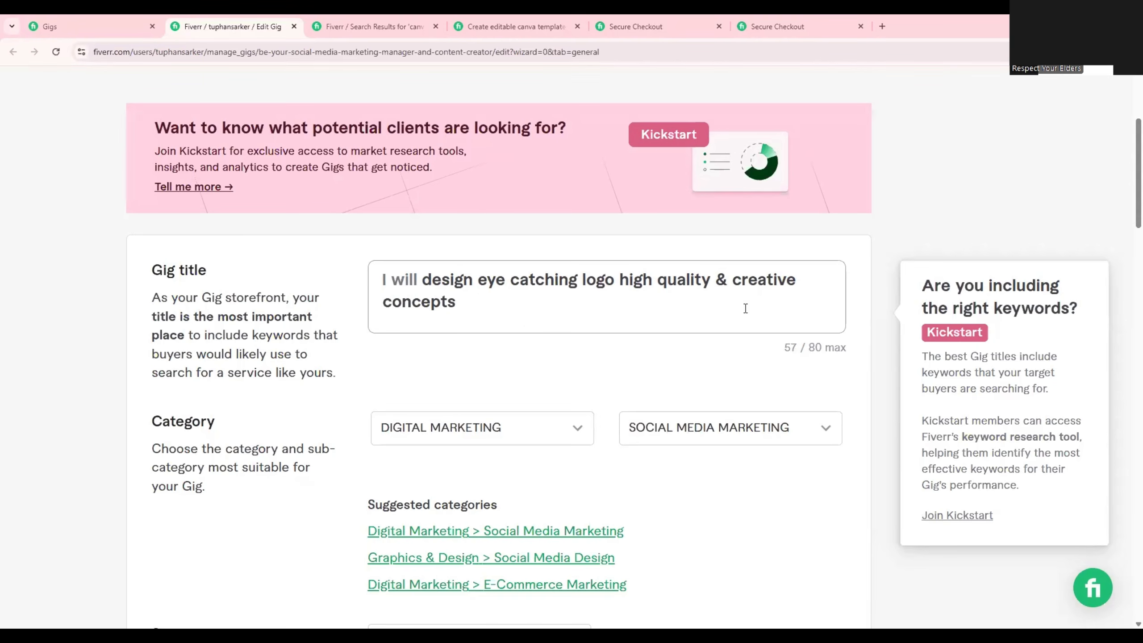
pyautogui.moveTo(746, 309); pyautogui.dragTo(431, 280)
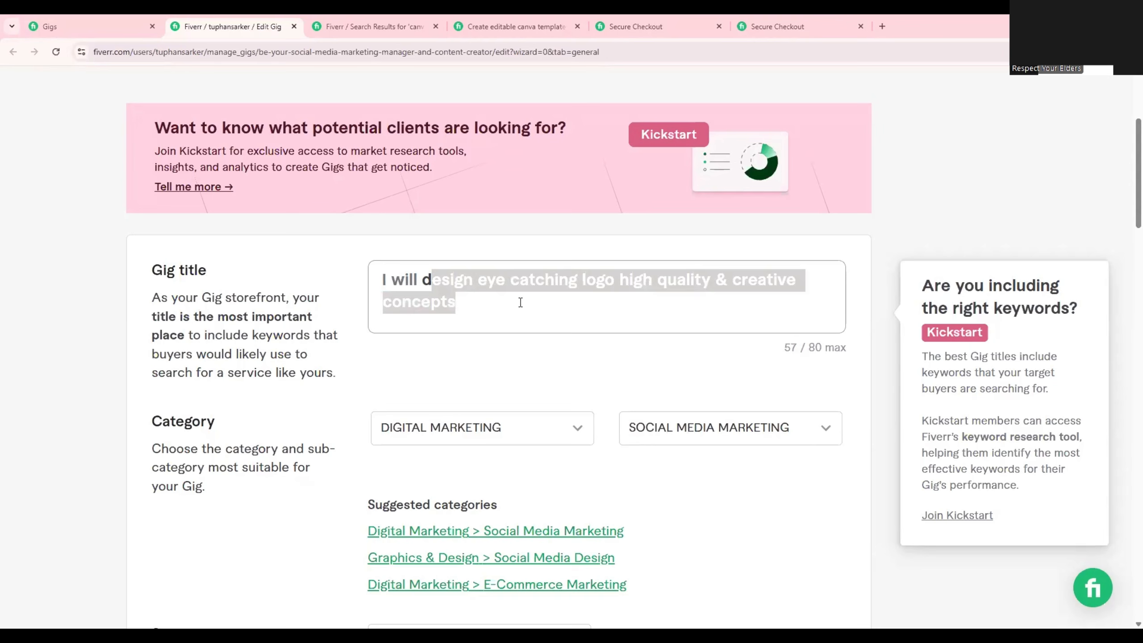
pyautogui.moveTo(520, 302); pyautogui.dragTo(421, 280)
pyautogui.click(646, 288)
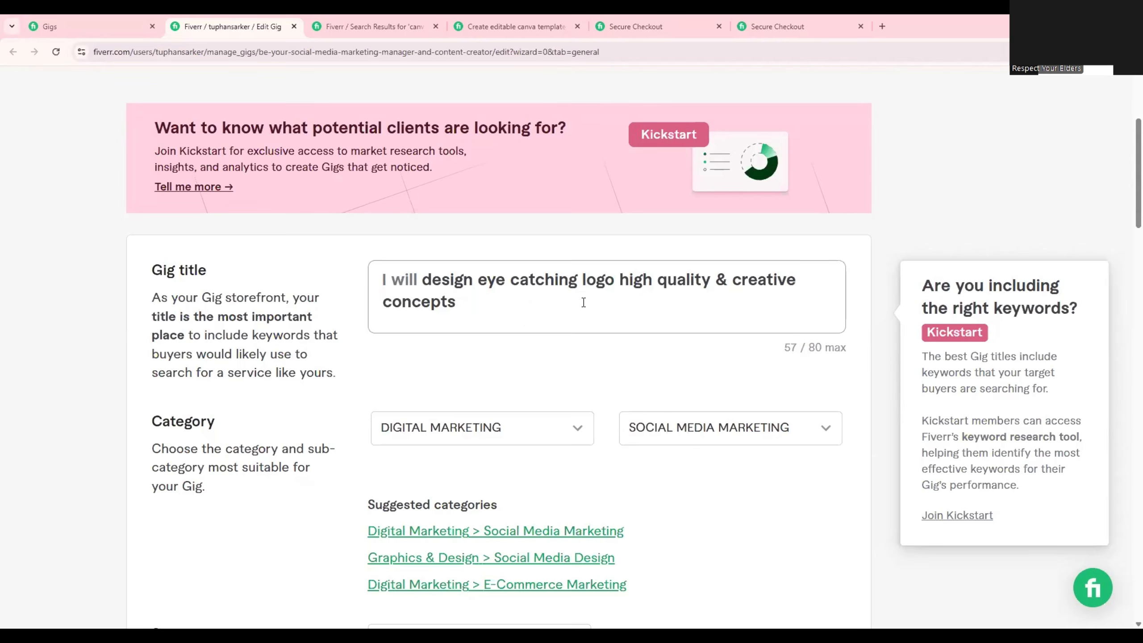
pyautogui.click(584, 302)
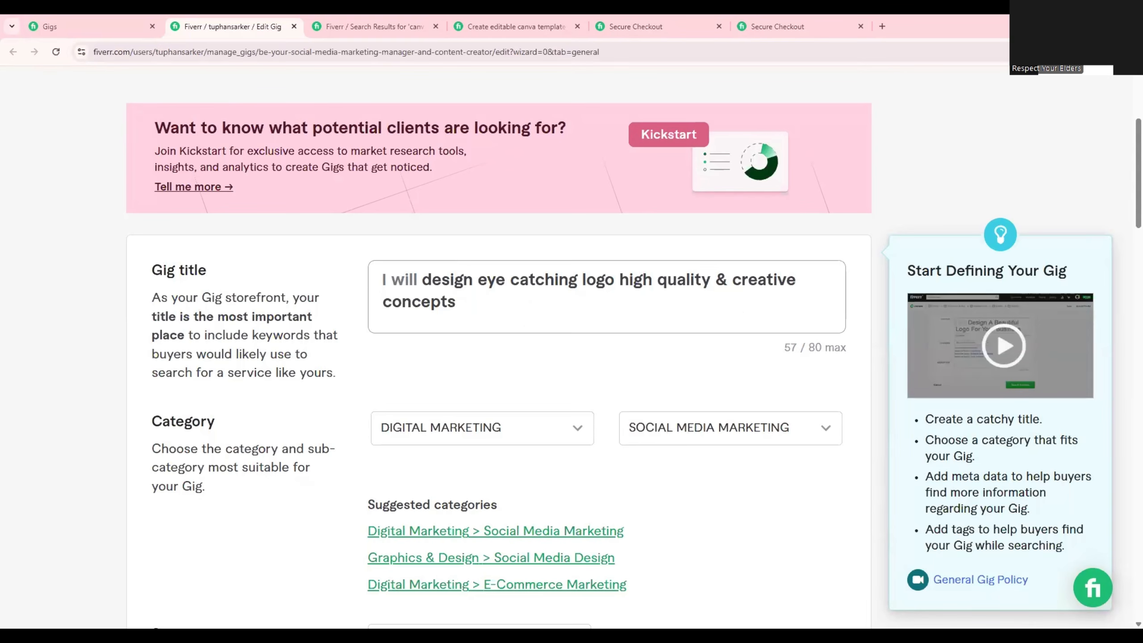
pyautogui.moveTo(466, 302); pyautogui.dragTo(407, 278)
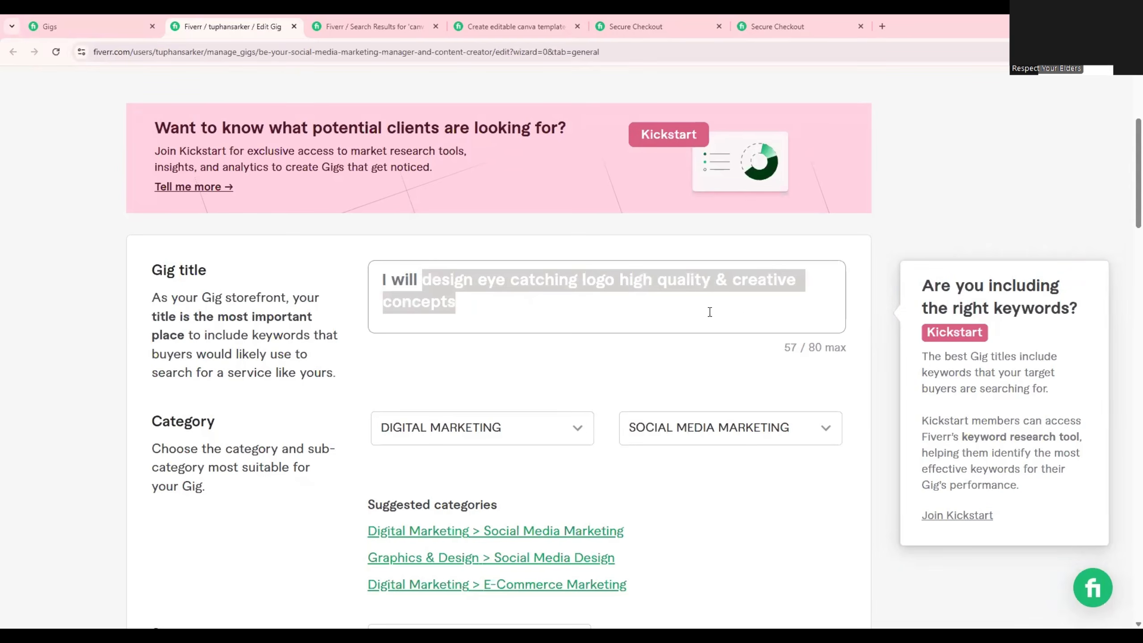
pyautogui.click(618, 307)
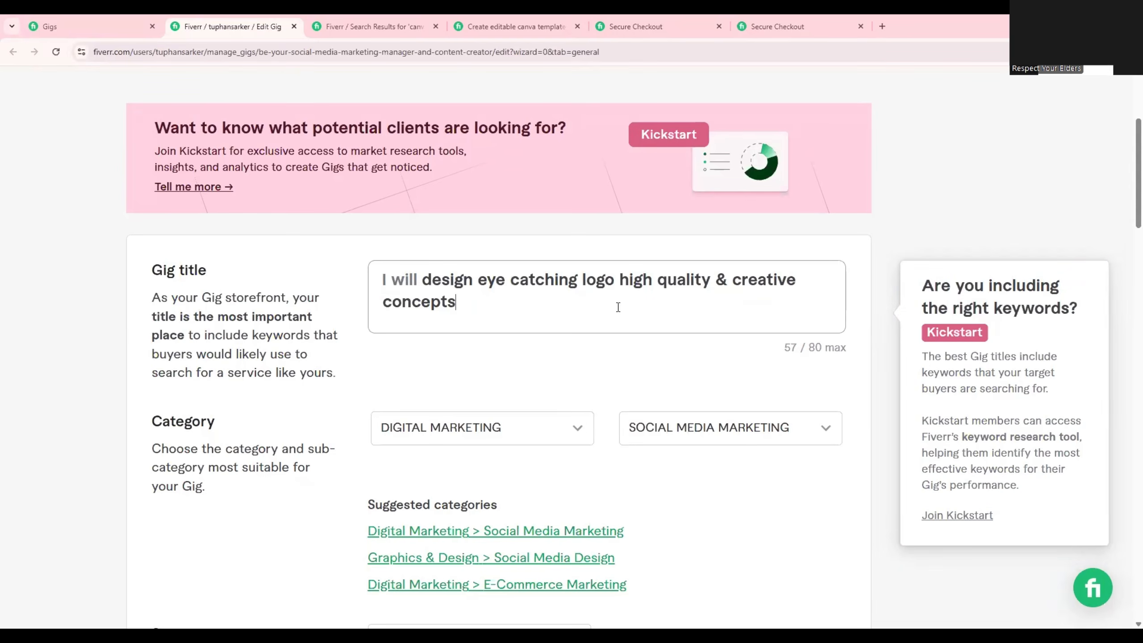
pyautogui.click(800, 281)
pyautogui.write('-')
pyautogui.click(815, 279)
pyautogui.press('BackSpace')
pyautogui.press('BackSpace')
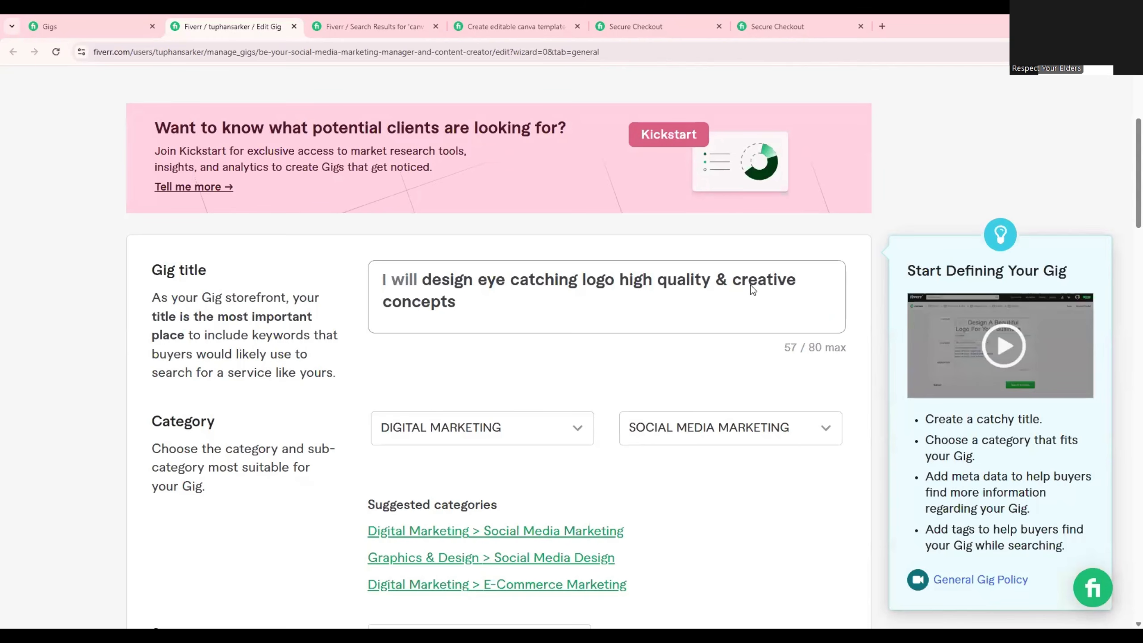
# Step: Review the logo design gig's description, FAQs, keywords and package texts in the Google Docs gig text, back up to the Gig-2 heading
pyautogui.hotkey('alt', 'Tab')
pyautogui.scroll(-10, 593, 370)
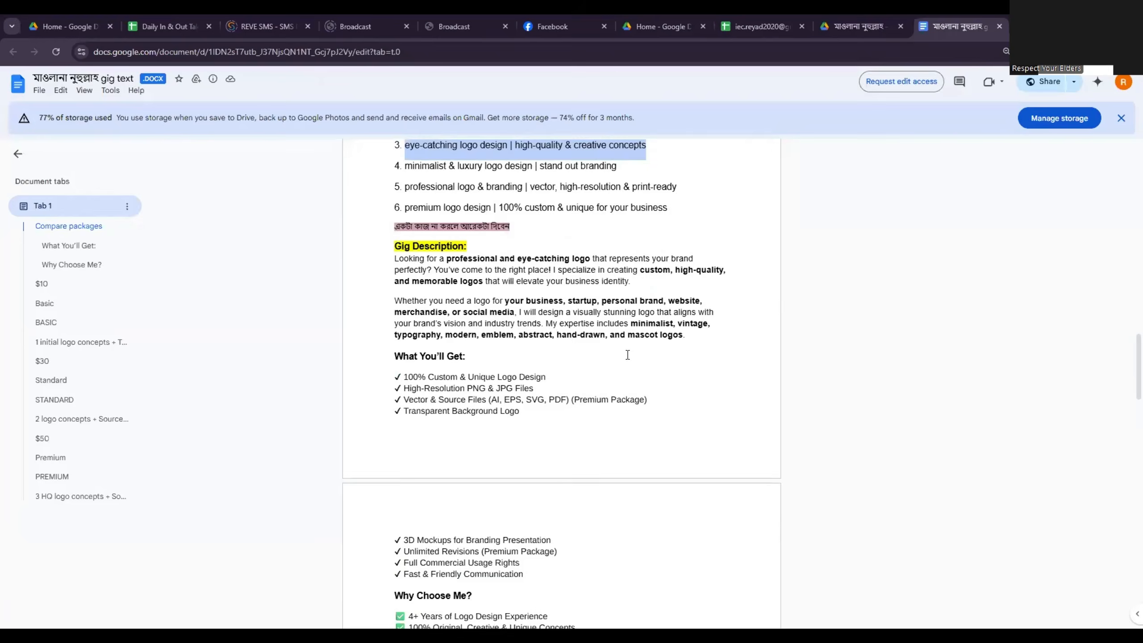
pyautogui.scroll(-6, 593, 370)
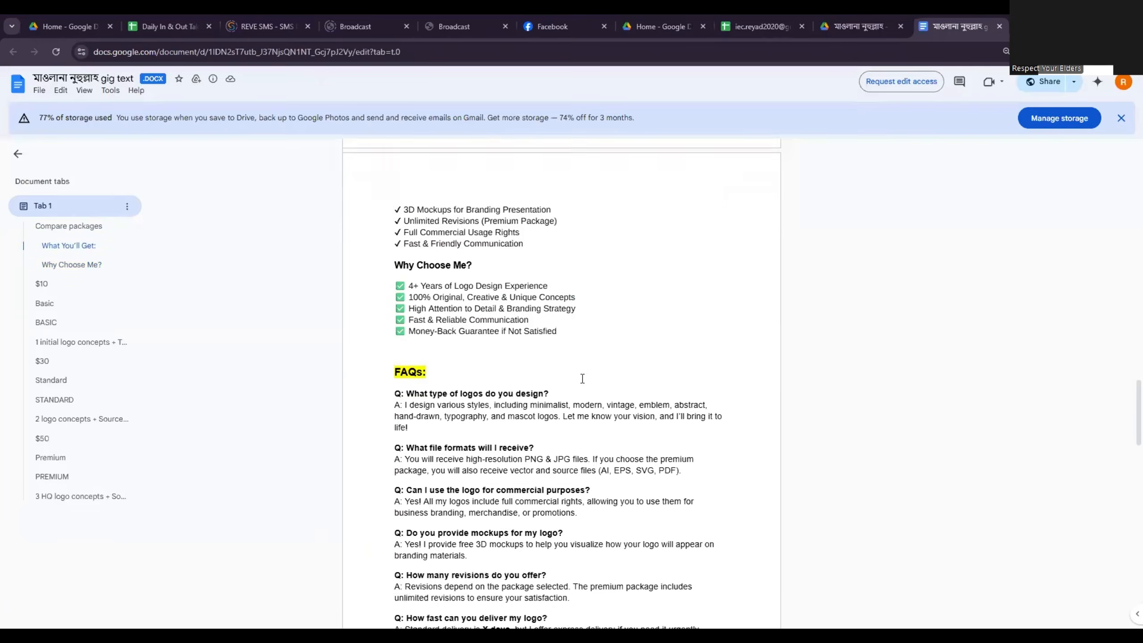
pyautogui.scroll(-8, 514, 451)
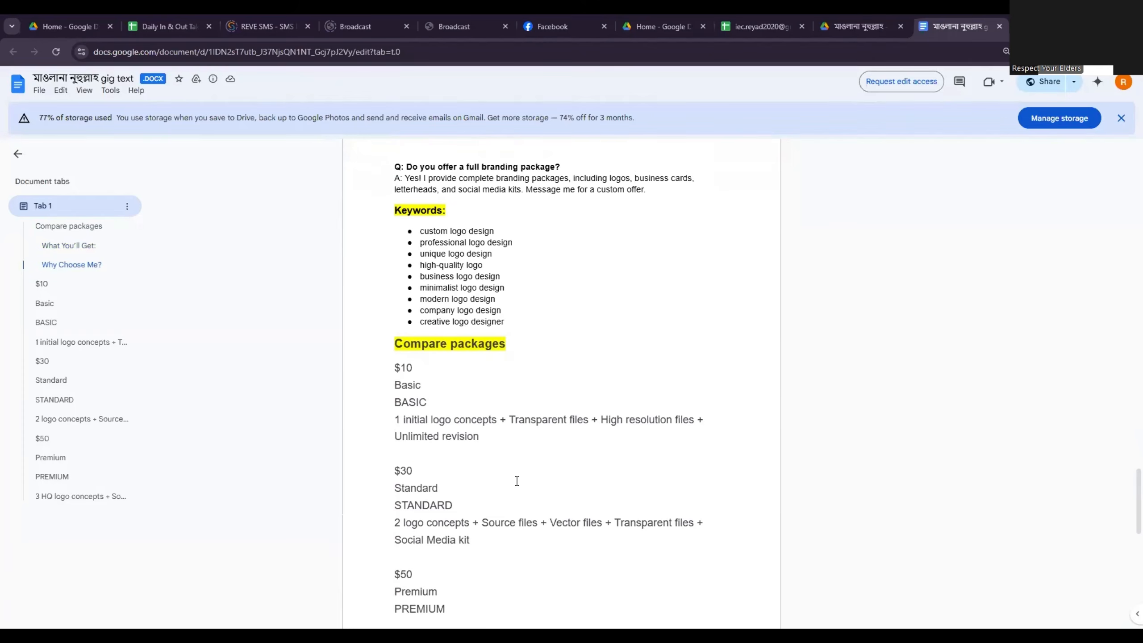
pyautogui.moveTo(464, 504); pyautogui.dragTo(396, 401)
pyautogui.scroll(15, 421, 370)
pyautogui.scroll(12, 422, 367)
pyautogui.scroll(6, 395, 365)
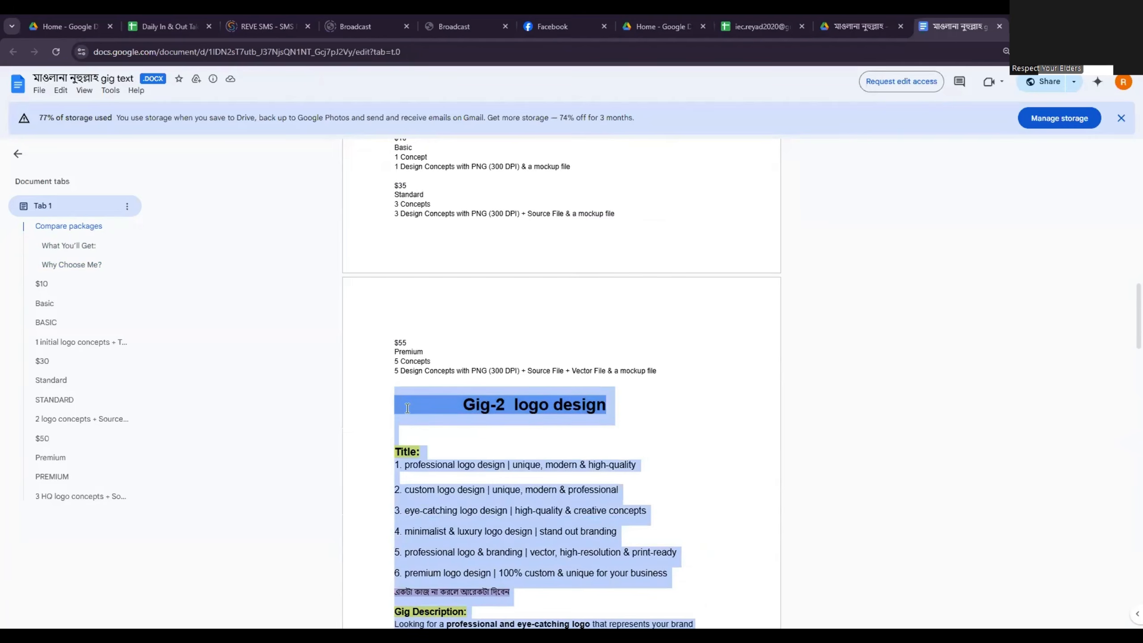
pyautogui.click(481, 421)
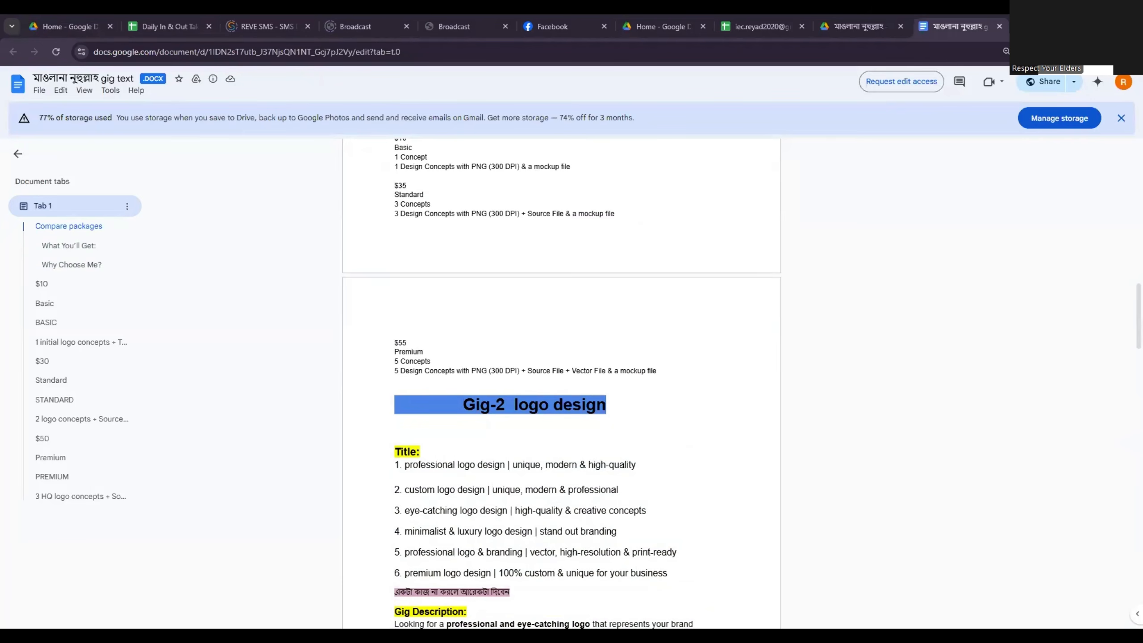
# Step: Return to the Fiverr gig form and set the category to Graphics & Design with the Logo Design subcategory
pyautogui.hotkey('alt', 'Tab')
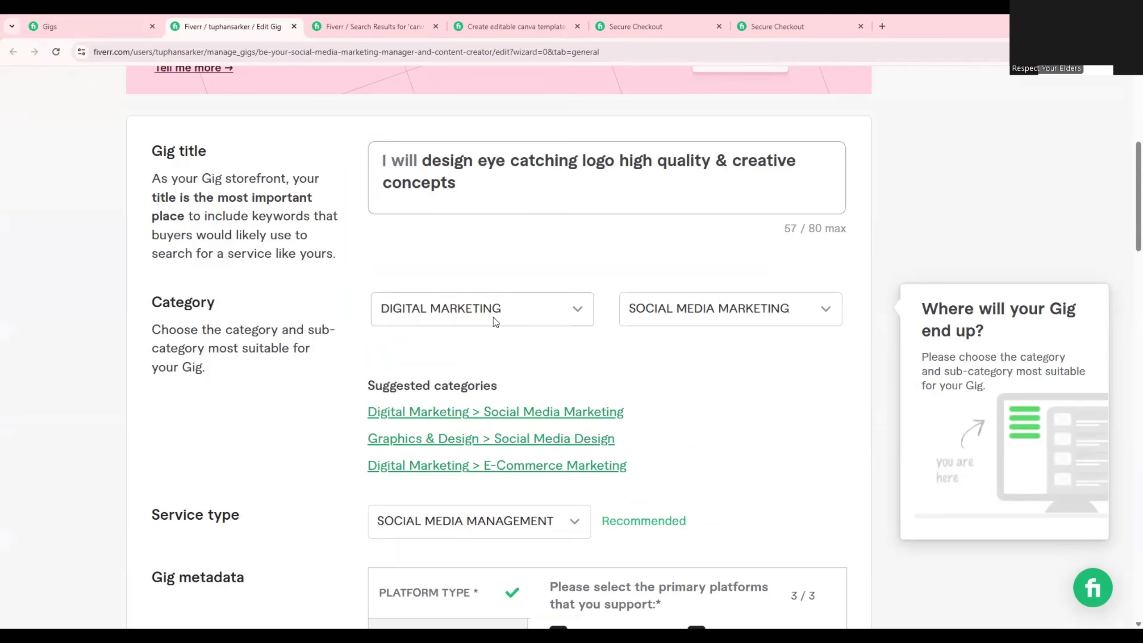
pyautogui.click(520, 314)
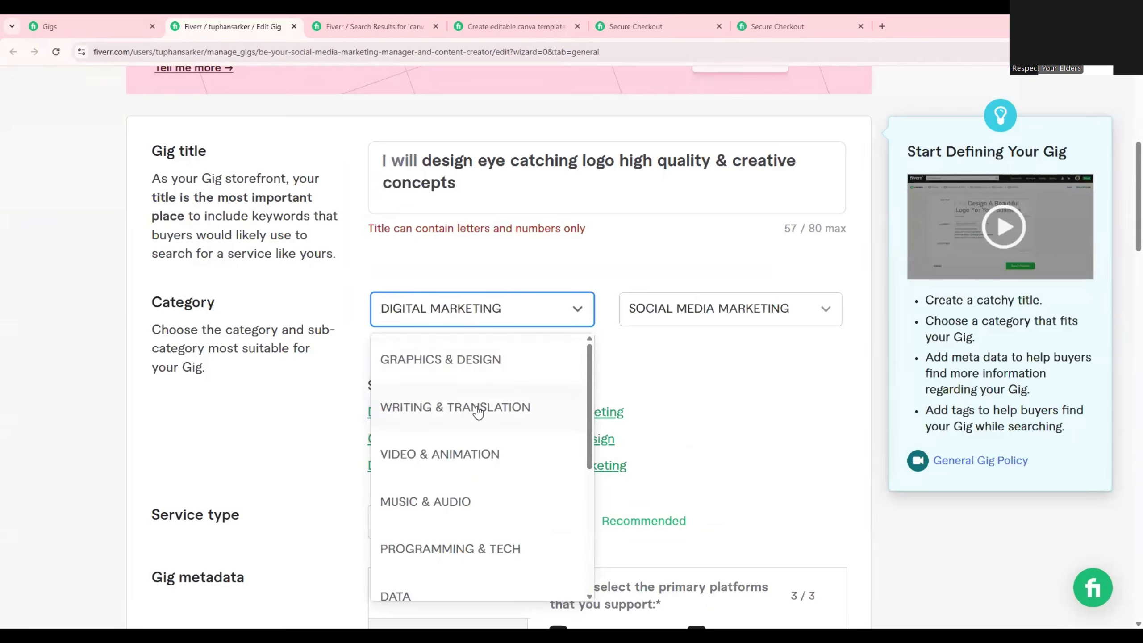
pyautogui.click(443, 370)
pyautogui.click(712, 314)
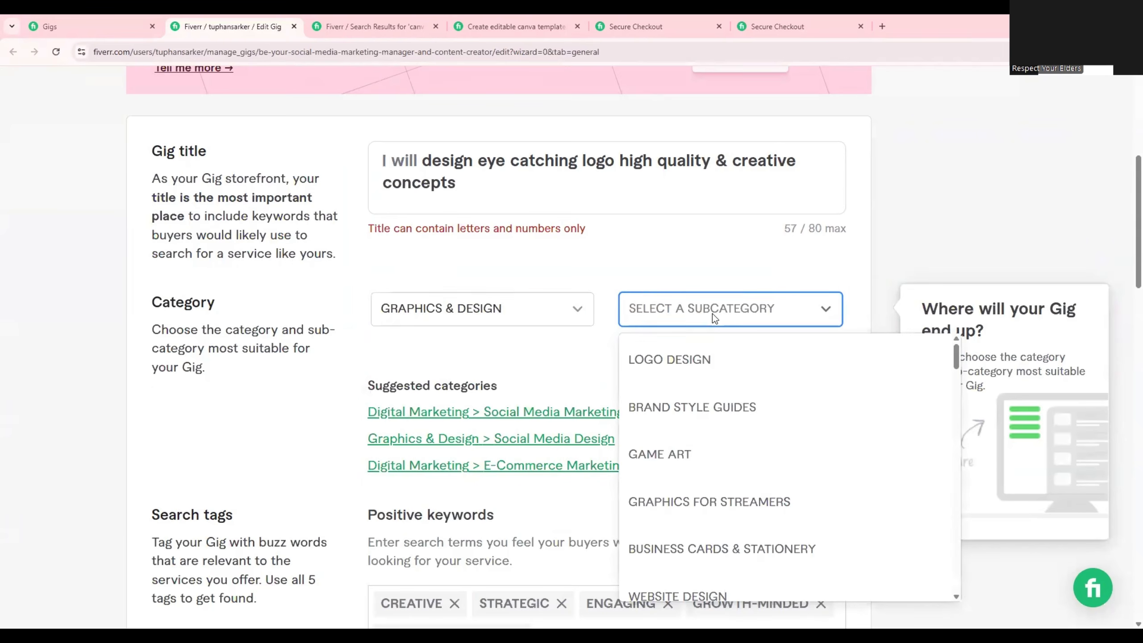
pyautogui.click(681, 362)
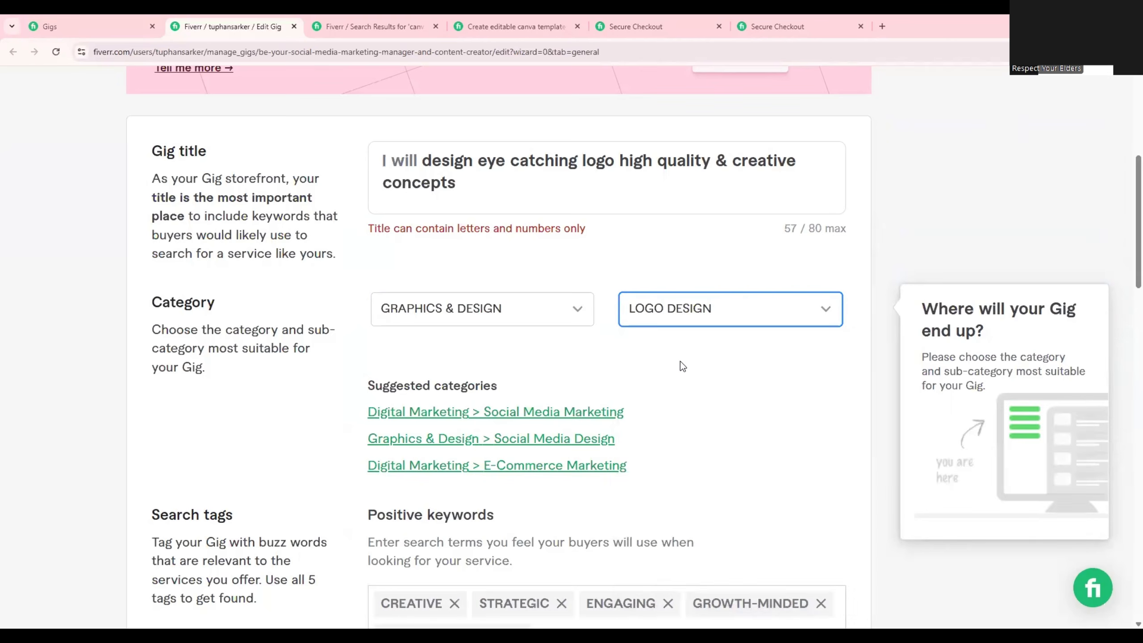
# Step: Change the gig's category to Digital Marketing with Social Media Marketing, and restore Graphics & Design with Logo Design
pyautogui.click(491, 311)
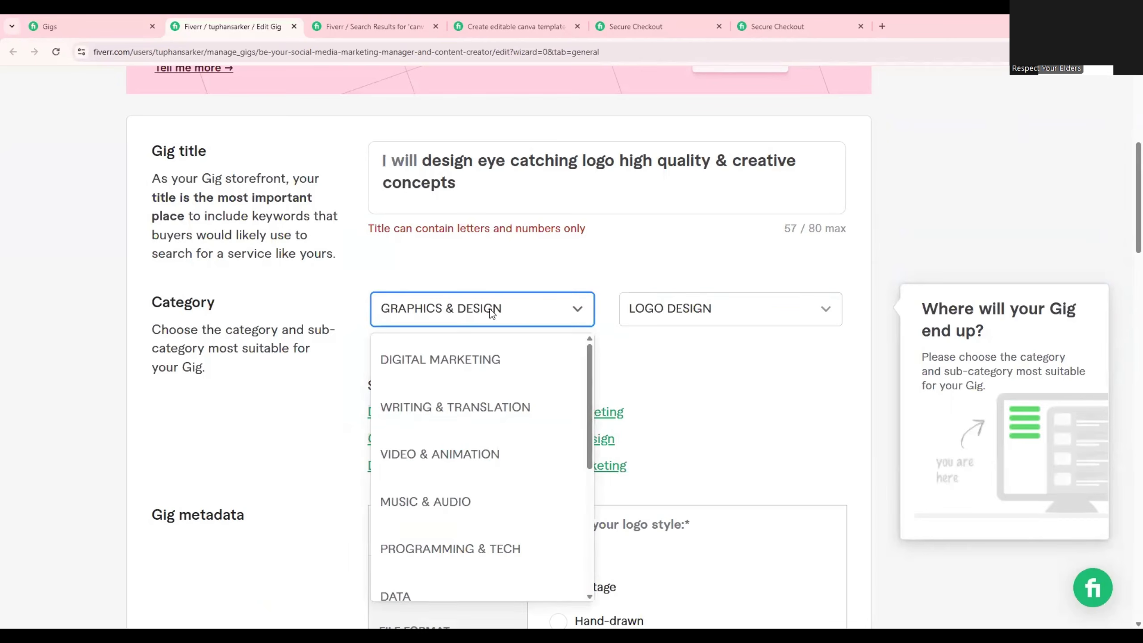
pyautogui.click(449, 359)
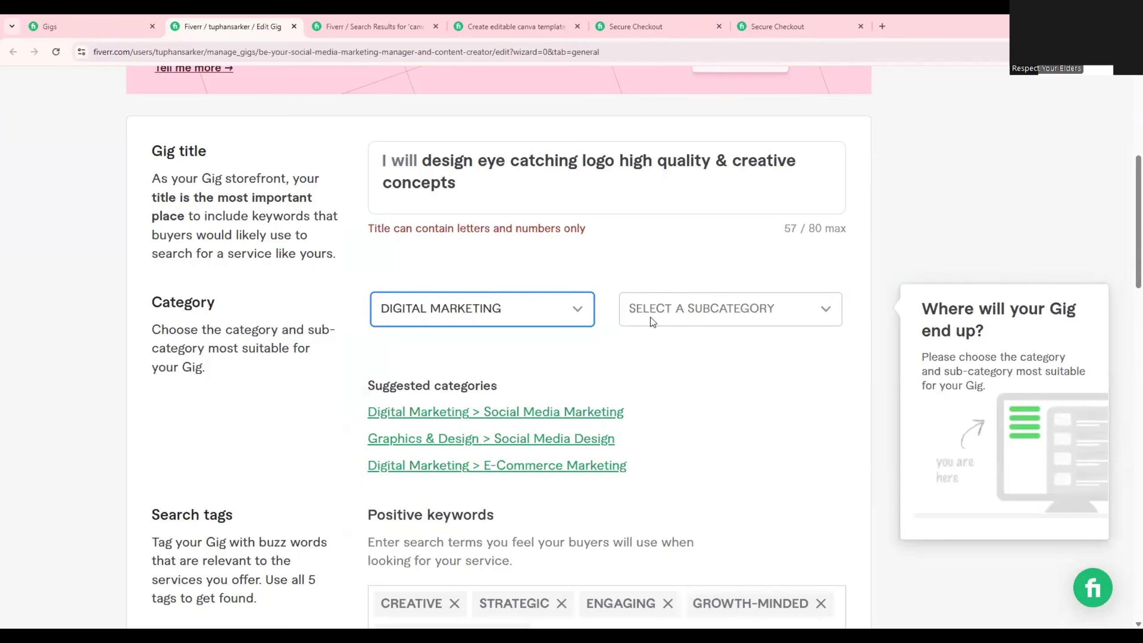
pyautogui.click(651, 320)
pyautogui.click(648, 360)
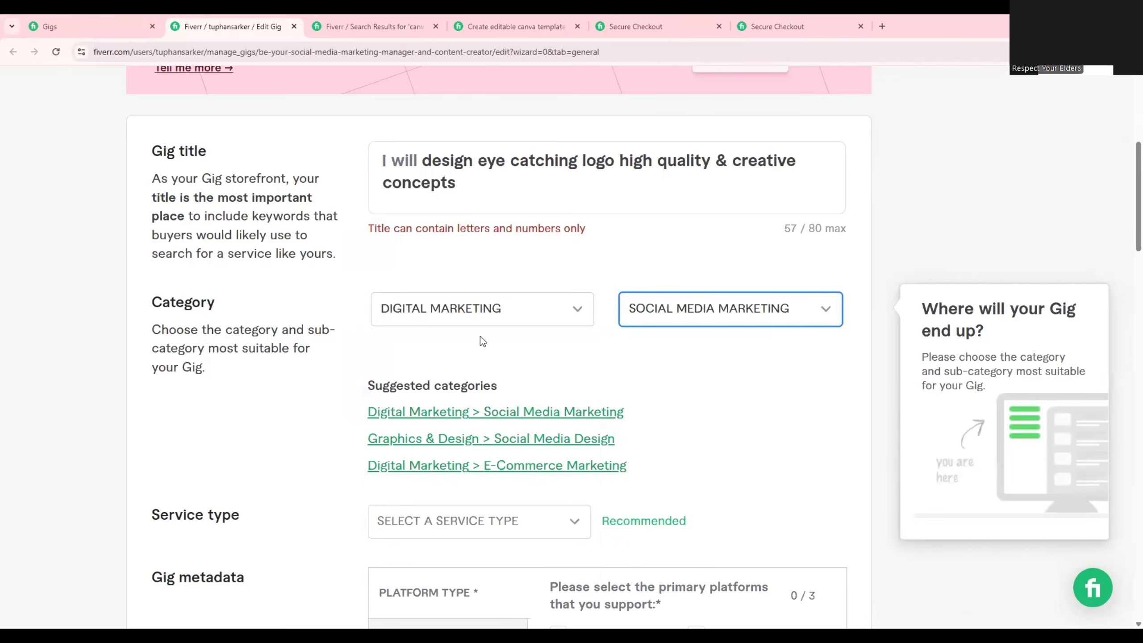
pyautogui.click(488, 313)
pyautogui.click(479, 363)
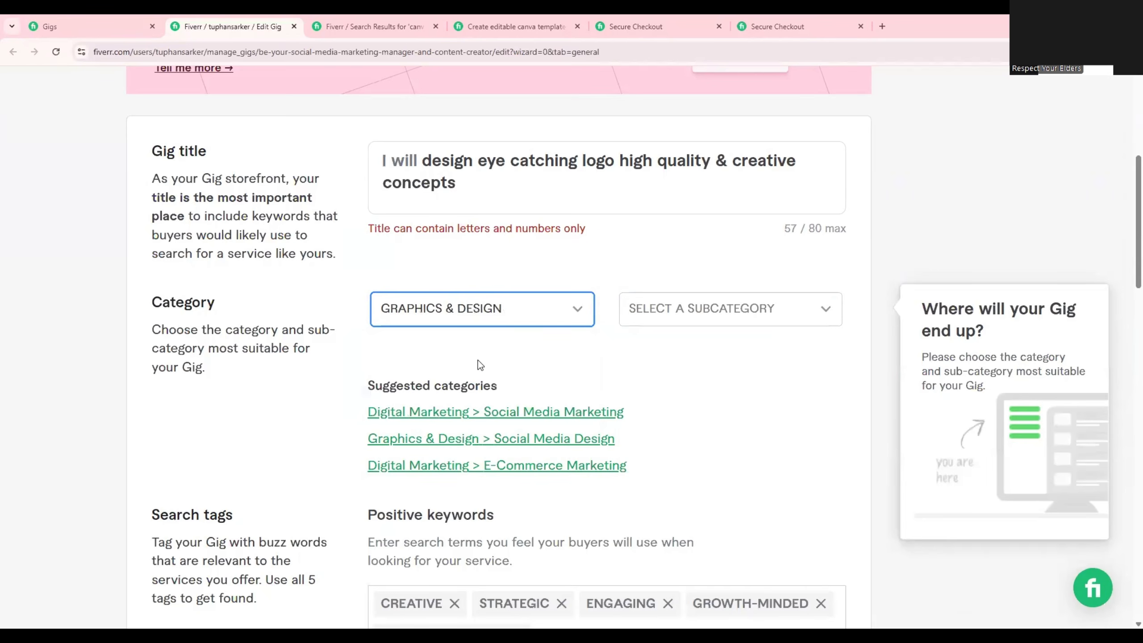
pyautogui.click(719, 304)
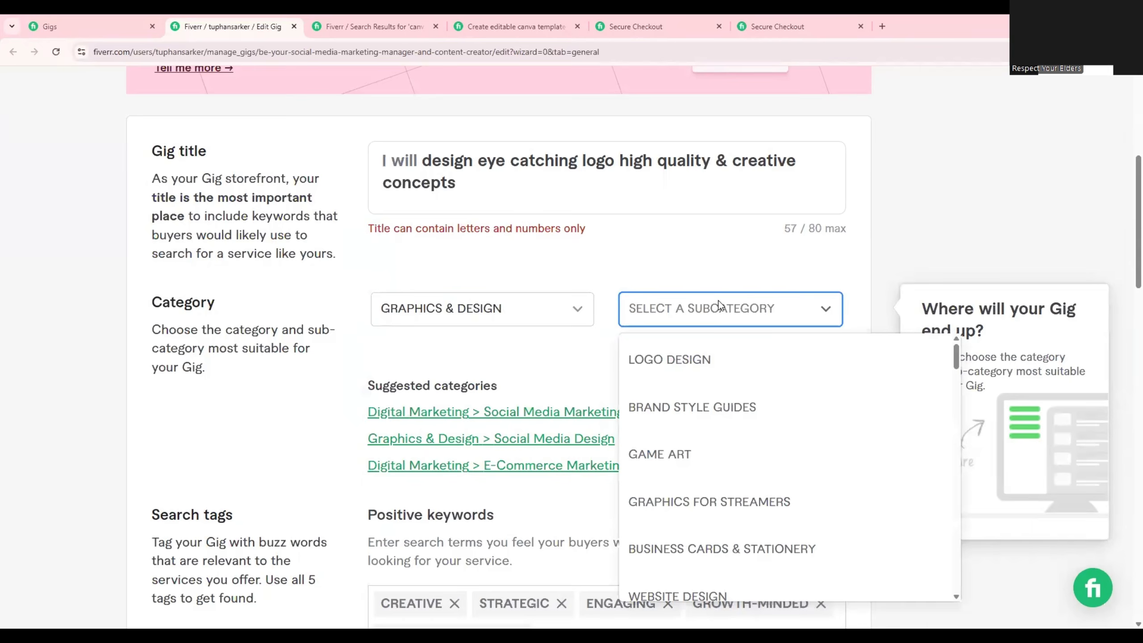
pyautogui.click(692, 363)
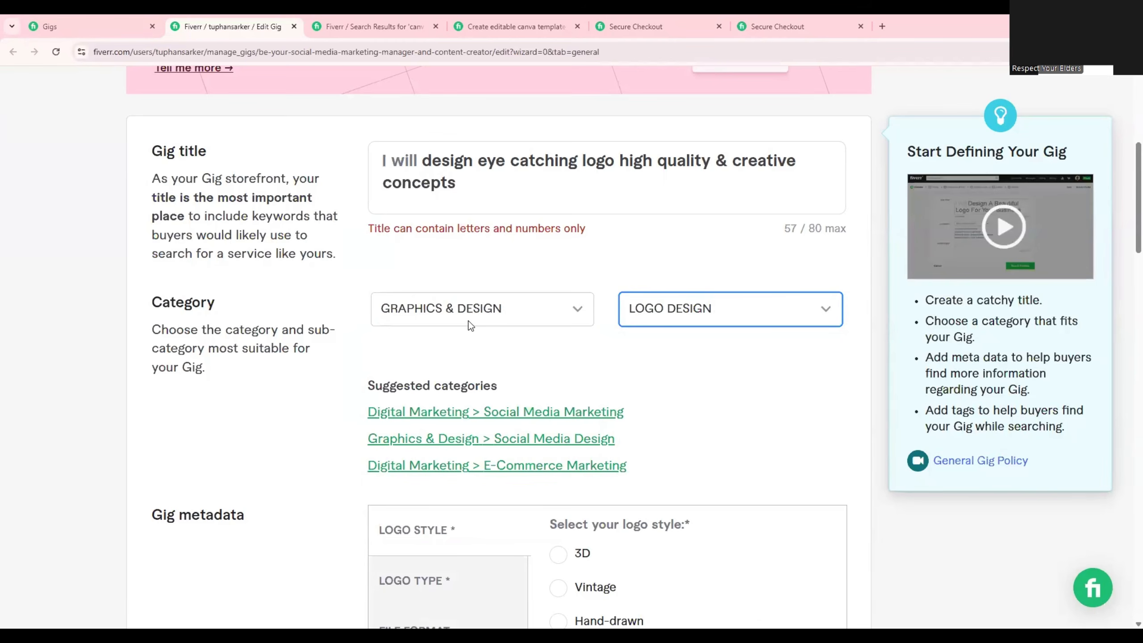
pyautogui.click(160, 308)
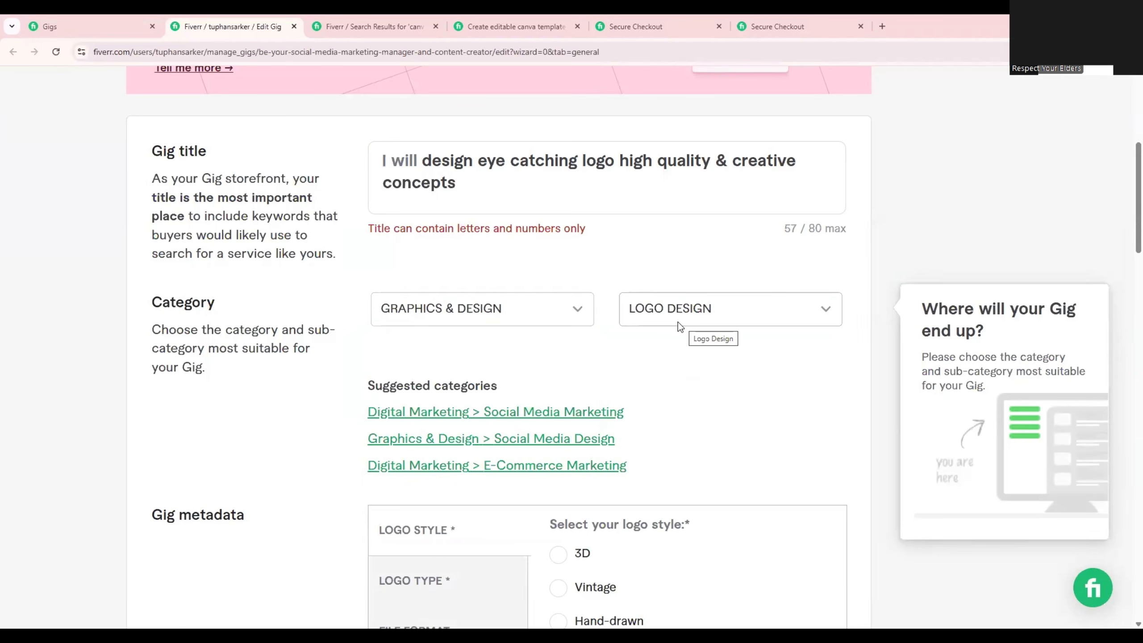
# Step: Set the logo style in the gig metadata to Minimalist
pyautogui.scroll(-1, 677, 321)
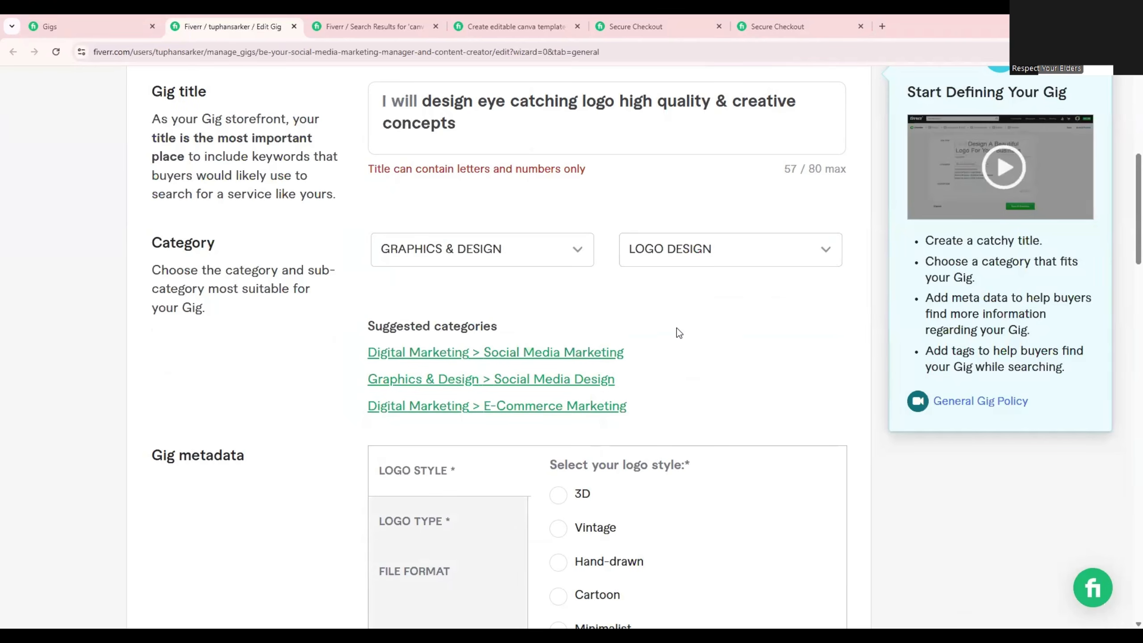
pyautogui.scroll(-3, 676, 333)
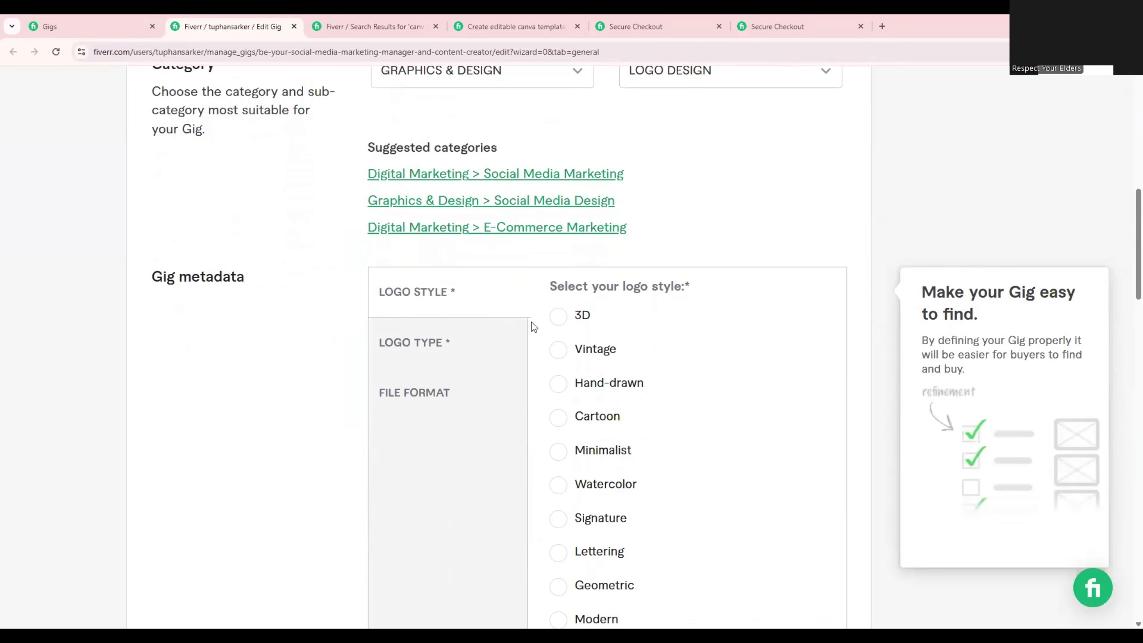
pyautogui.click(558, 349)
pyautogui.click(559, 383)
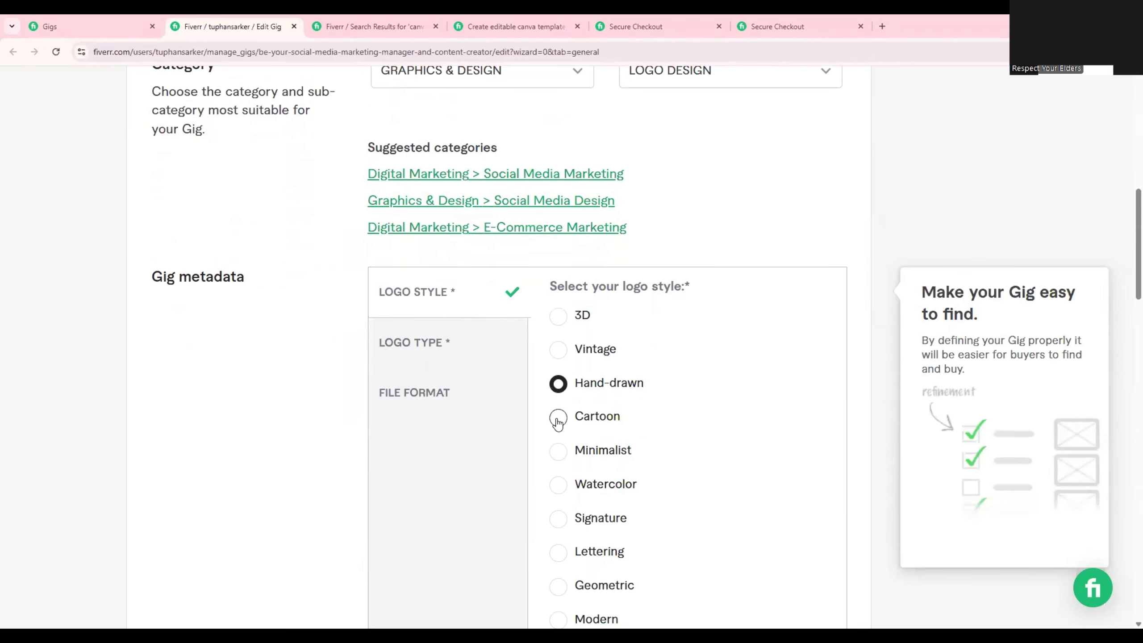
pyautogui.click(558, 417)
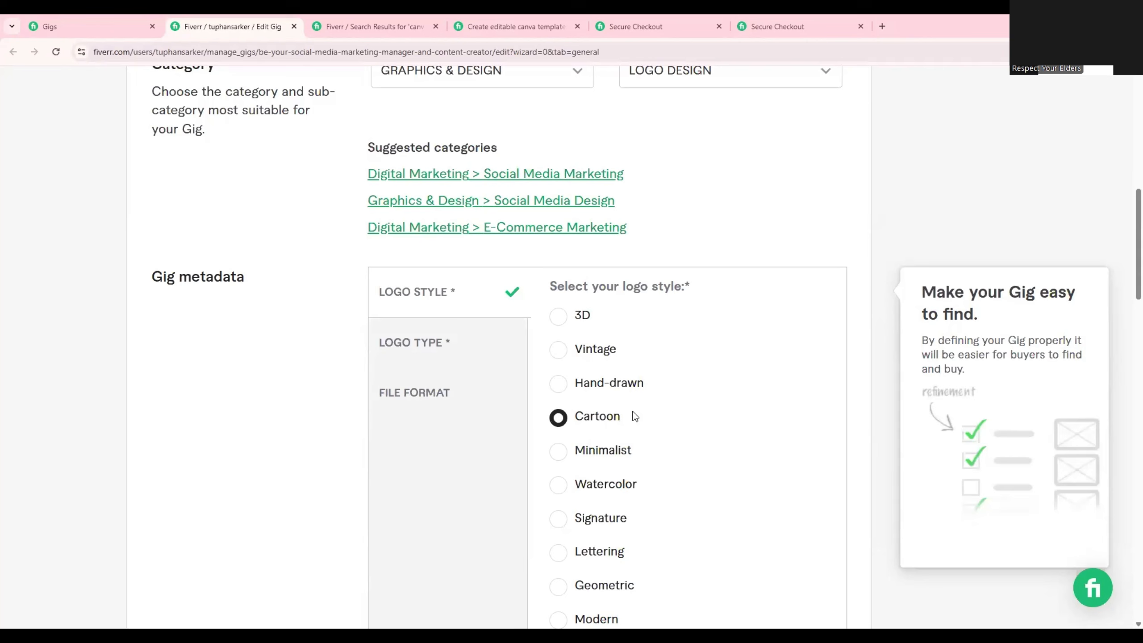
pyautogui.click(560, 452)
# Step: Select Abstract, Monogram and Wordmark as the logo types in the gig metadata
pyautogui.click(425, 346)
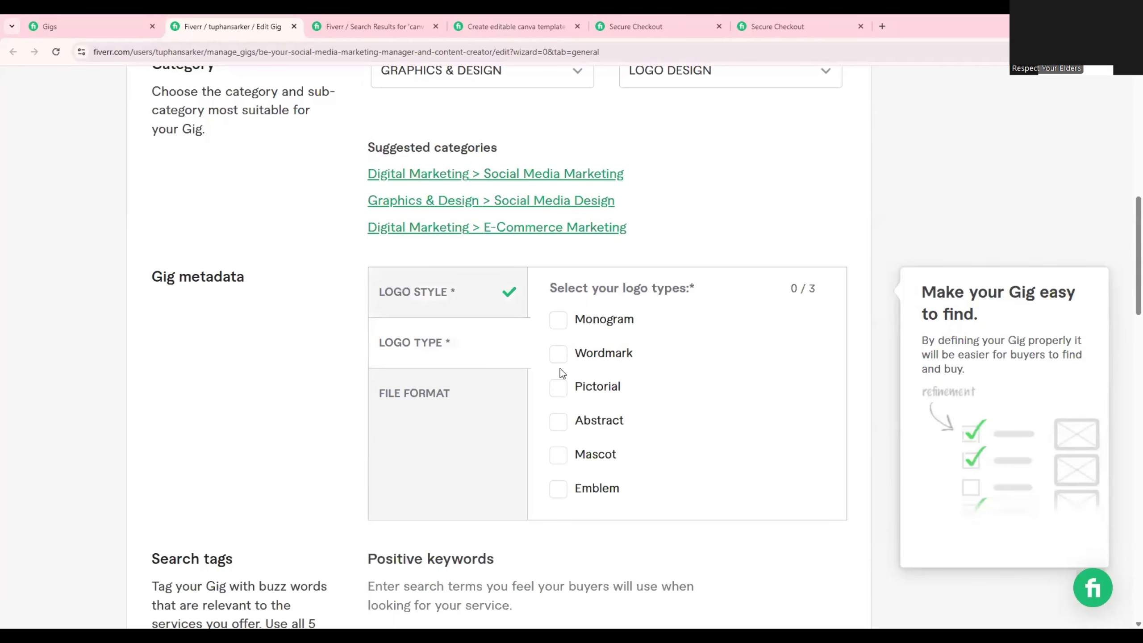
pyautogui.click(558, 423)
pyautogui.click(558, 320)
pyautogui.click(558, 354)
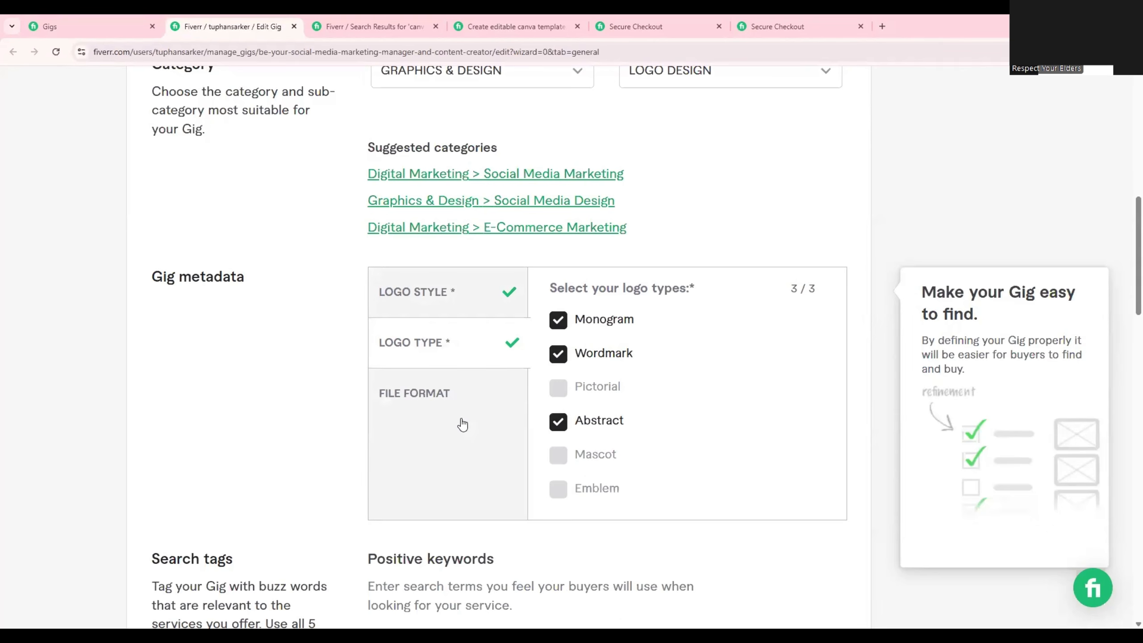
# Step: Select JPG, PDF, PNG and PSD as the file formats in the gig metadata, leaving AI unselected
pyautogui.click(419, 394)
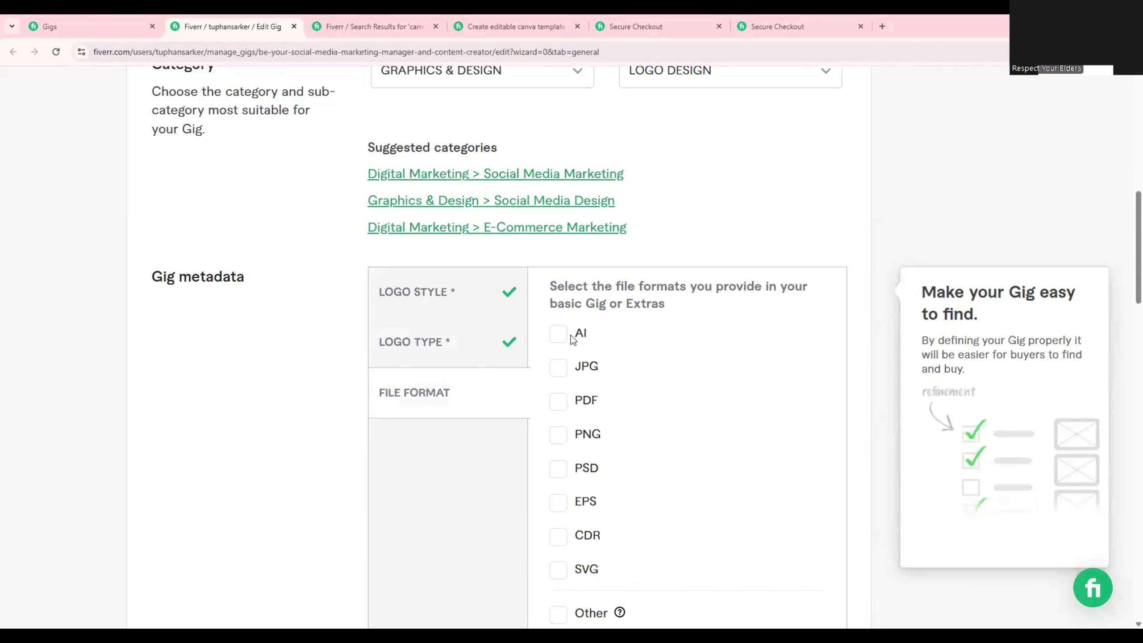
pyautogui.click(558, 335)
pyautogui.click(558, 336)
pyautogui.click(558, 367)
pyautogui.click(559, 400)
pyautogui.click(558, 435)
pyautogui.click(558, 468)
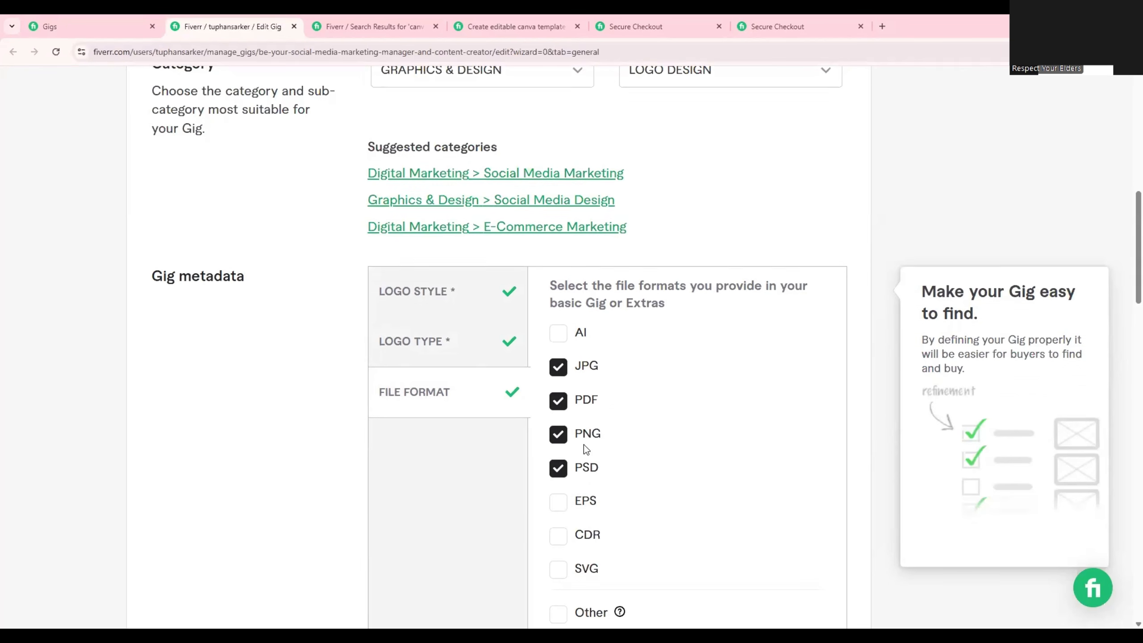
# Step: Deselect the PSD file format in the gig metadata and remove every existing positive keyword from the search tags
pyautogui.scroll(-2, 584, 448)
pyautogui.click(558, 350)
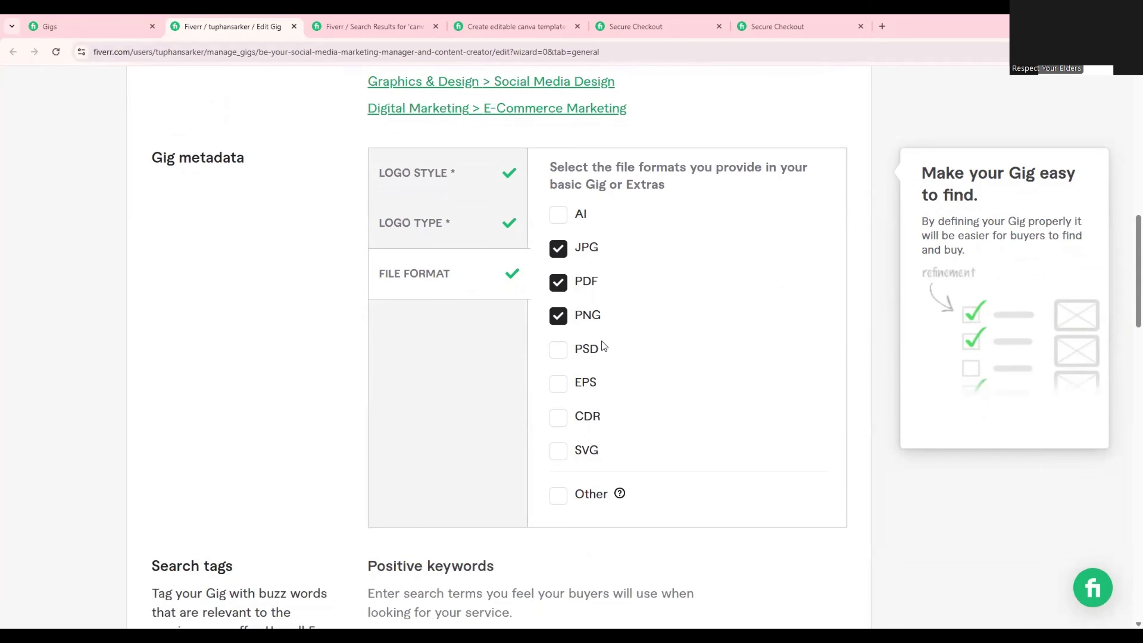
pyautogui.scroll(-5, 602, 342)
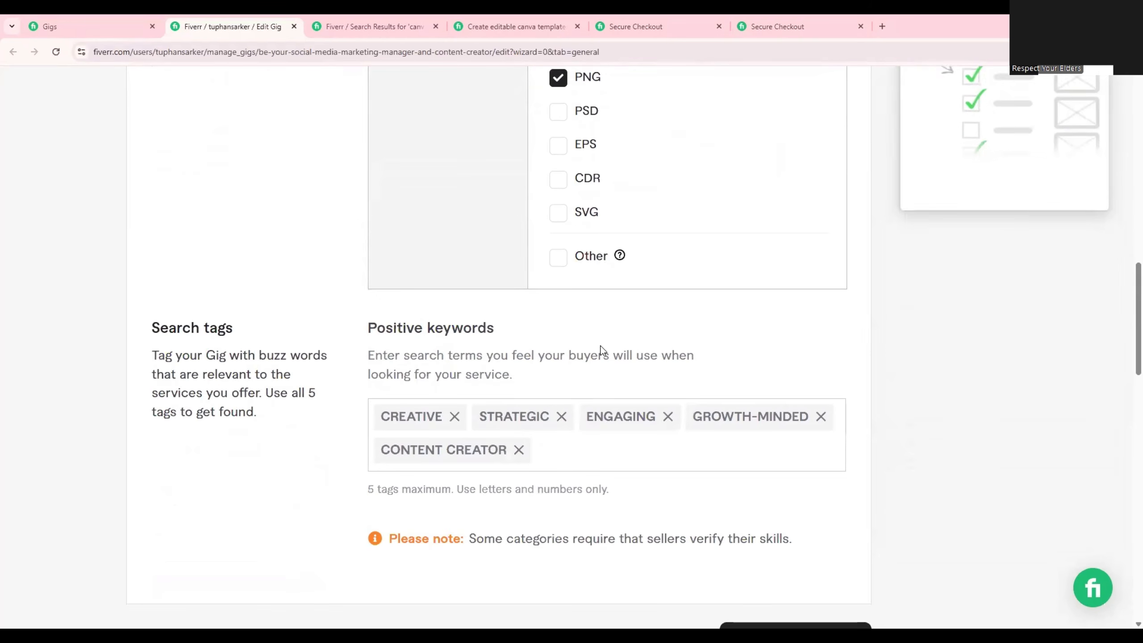
pyautogui.moveTo(355, 325)
pyautogui.mouseDown()
pyautogui.moveTo(465, 330)
pyautogui.moveTo(378, 327)
pyautogui.mouseUp()
pyautogui.click(517, 338)
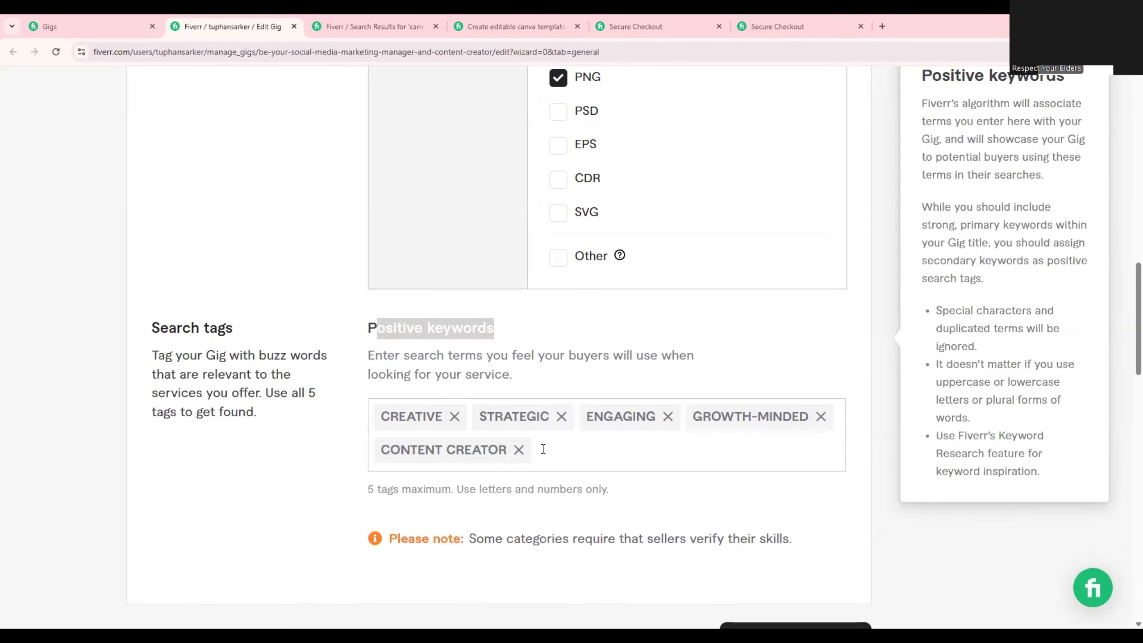
pyautogui.click(455, 416)
pyautogui.click(462, 417)
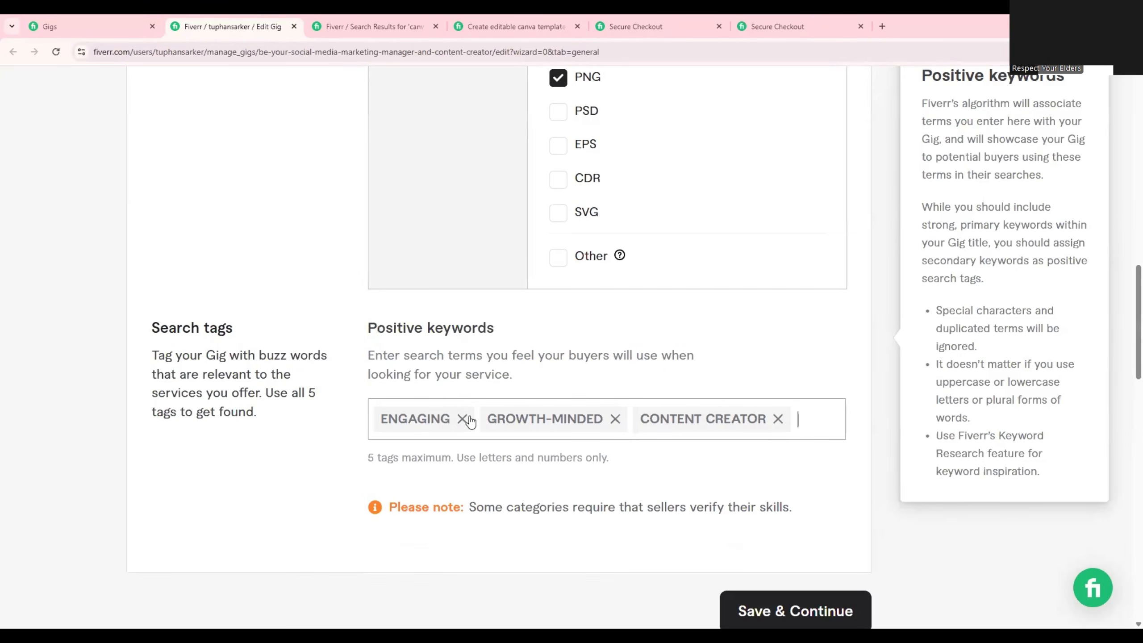
pyautogui.click(465, 417)
pyautogui.click(509, 419)
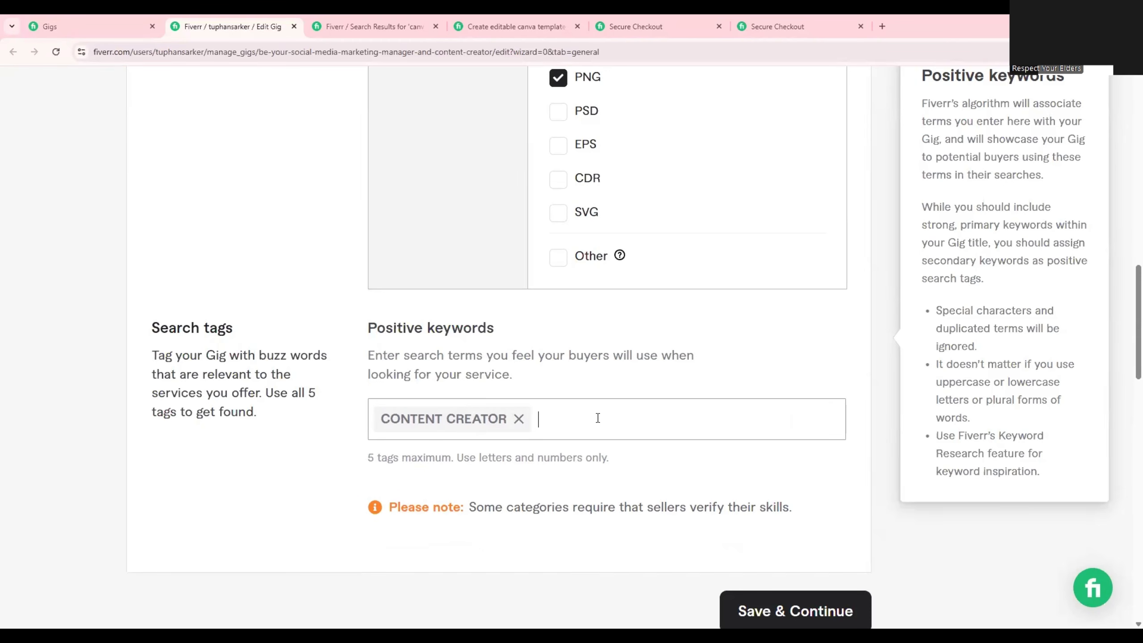
pyautogui.click(519, 418)
# Step: Search Fiverr for "logo design" from the open search results page, replacing the canva design query
pyautogui.scroll(6, 520, 416)
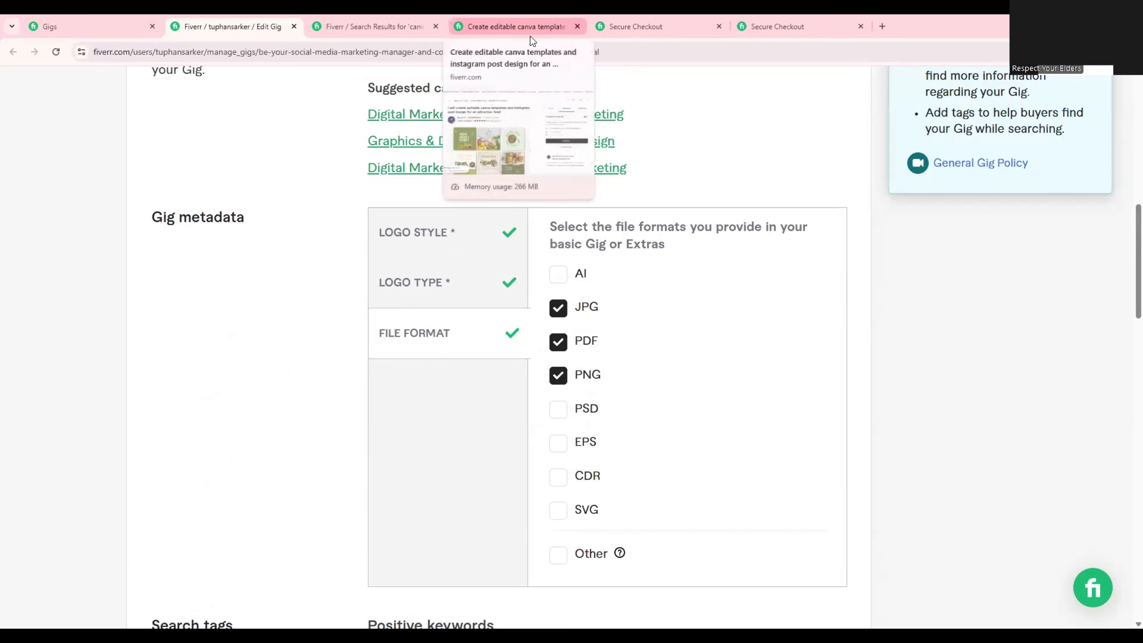
pyautogui.click(389, 15)
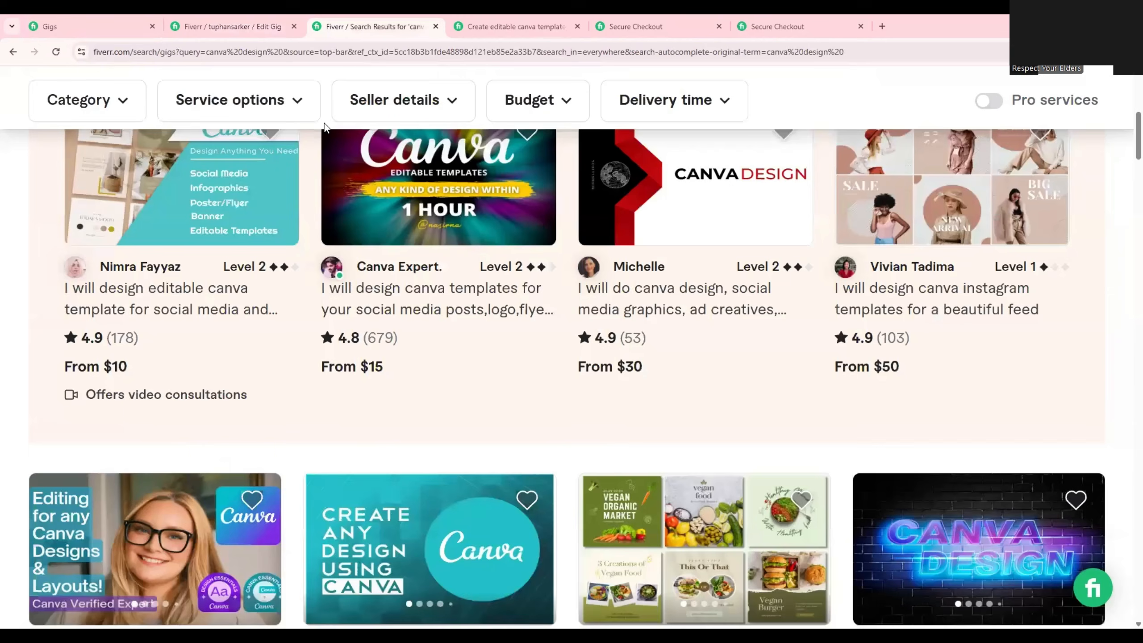
pyautogui.scroll(5, 346, 155)
pyautogui.moveTo(352, 153)
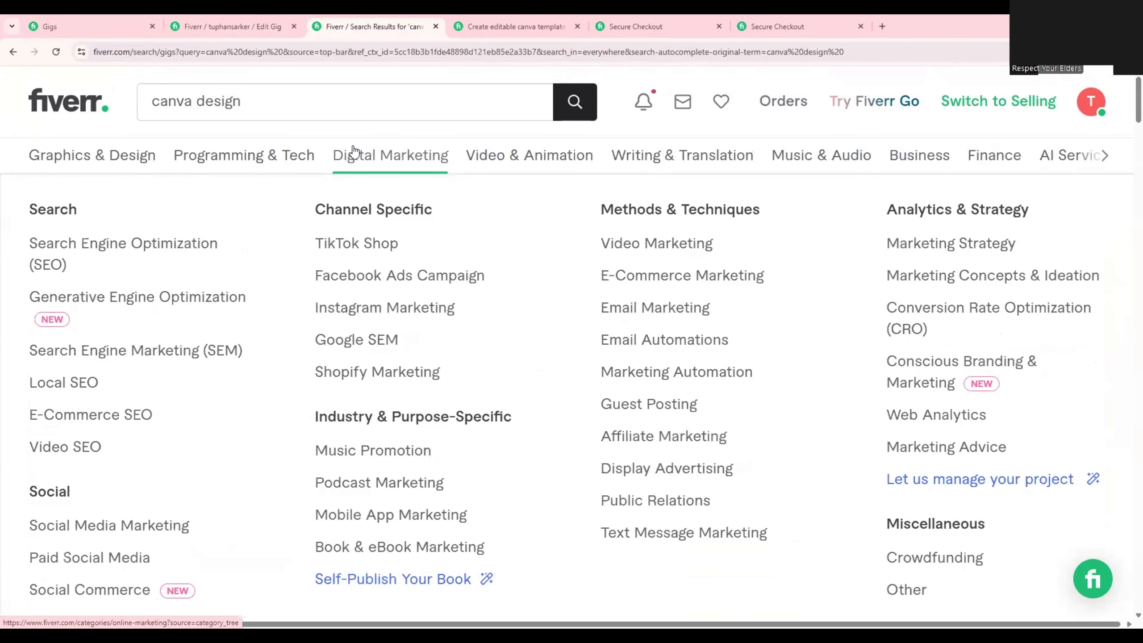
pyautogui.tripleClick(337, 100)
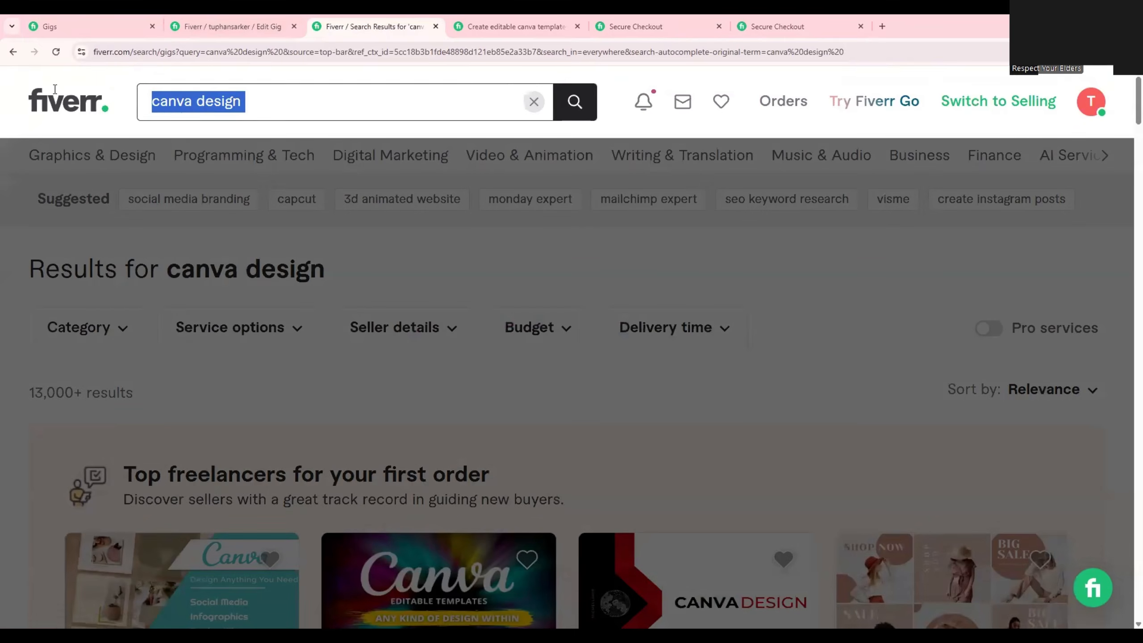
pyautogui.press('BackSpace')
pyautogui.write('logo')
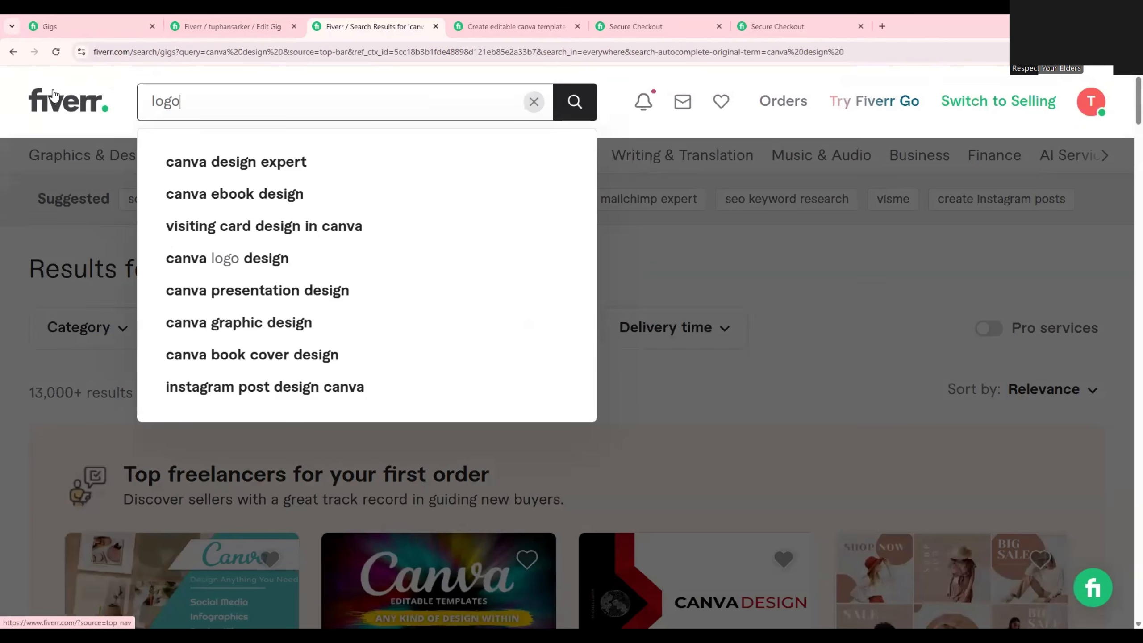
pyautogui.write(' design')
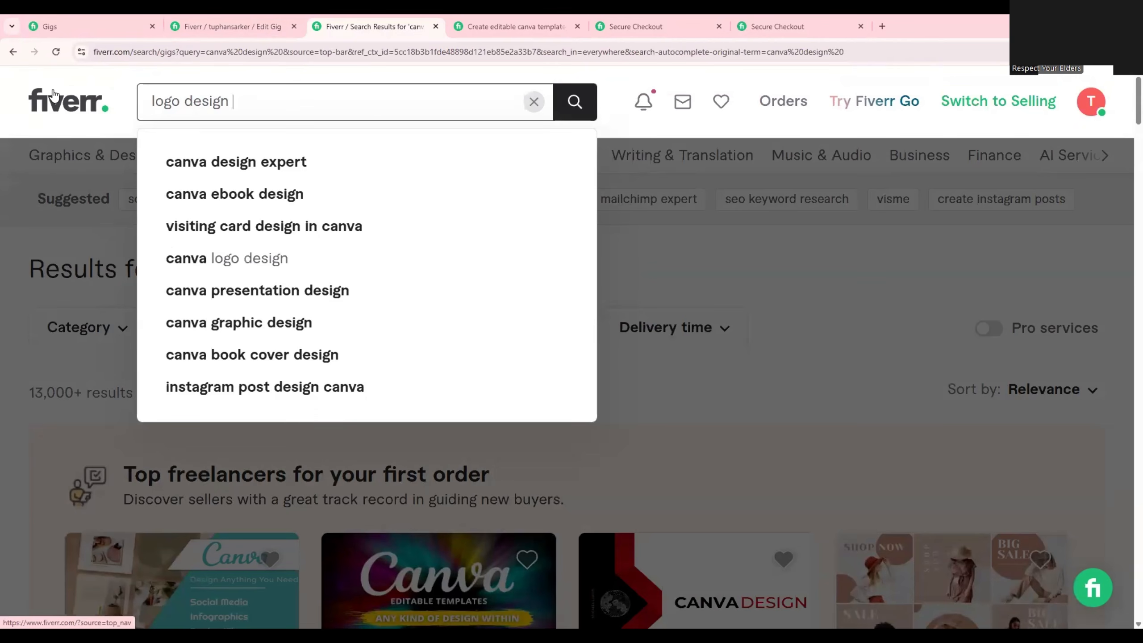
pyautogui.press('Return')
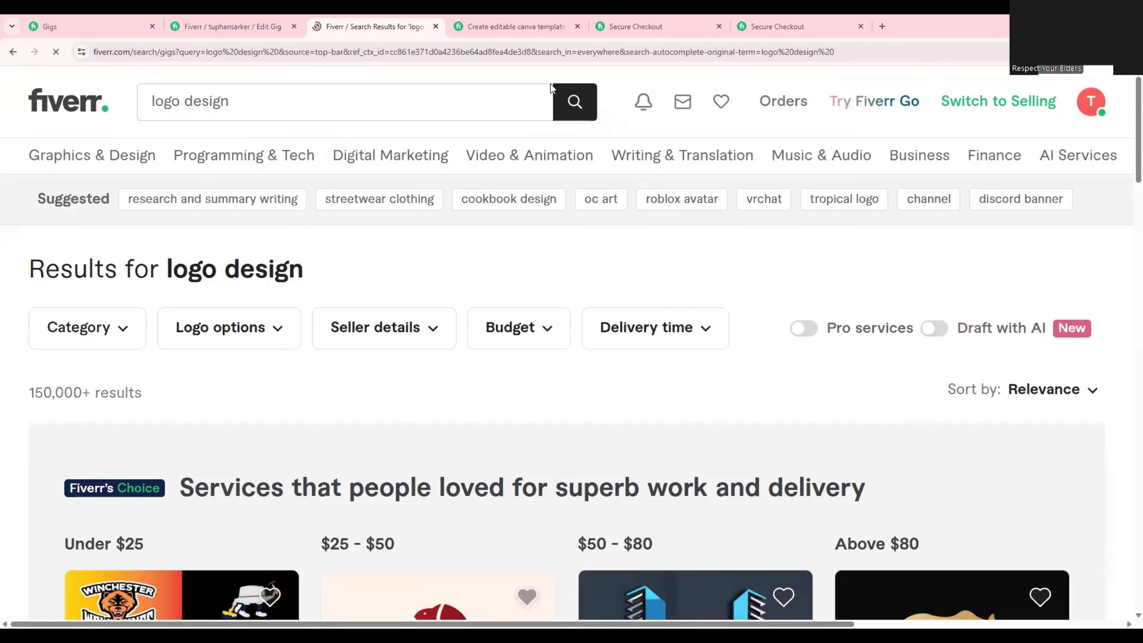
# Step: Open the "I will do modern timeless business logo design" gig from the results and copy "business logo" from its title
pyautogui.scroll(-5, 495, 358)
pyautogui.scroll(5, 358, 324)
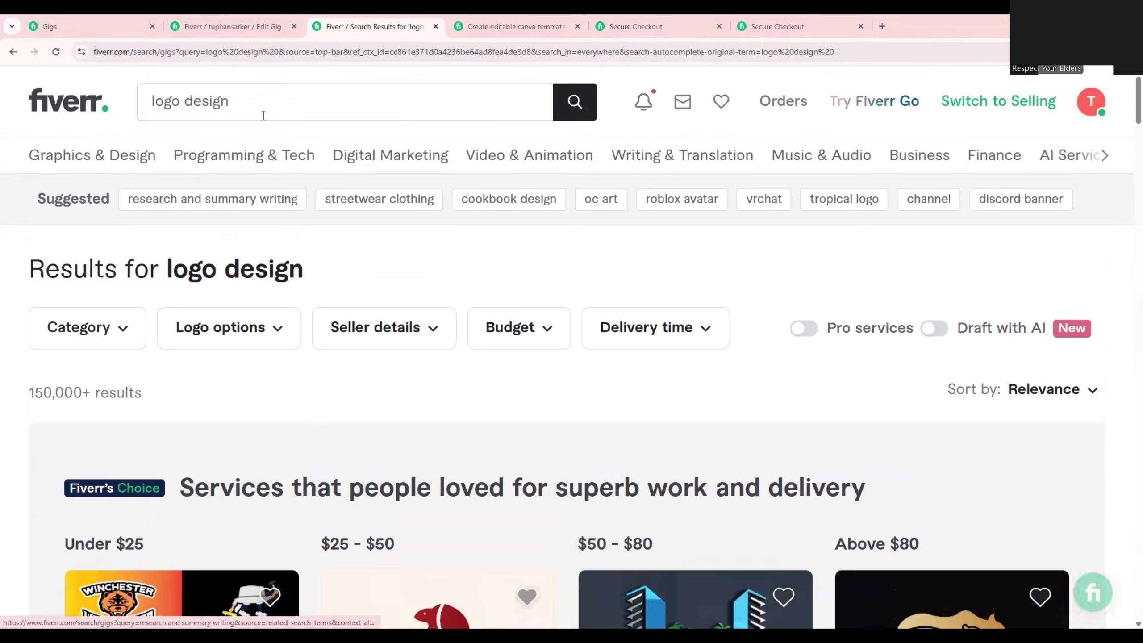
pyautogui.click(151, 103)
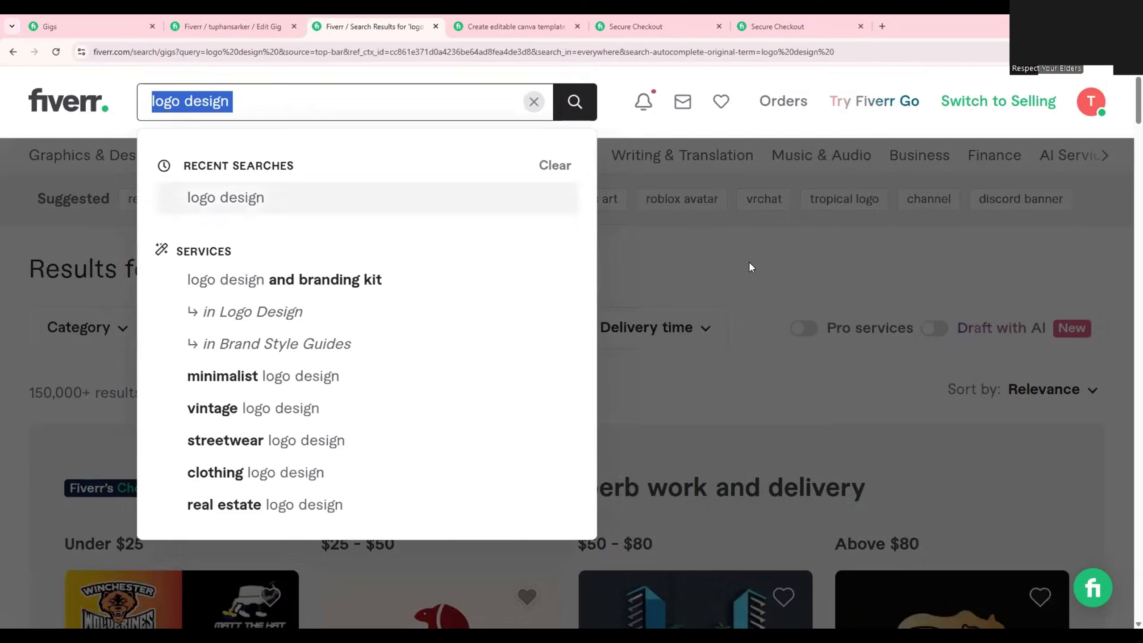
pyautogui.click(747, 260)
pyautogui.scroll(-5, 734, 365)
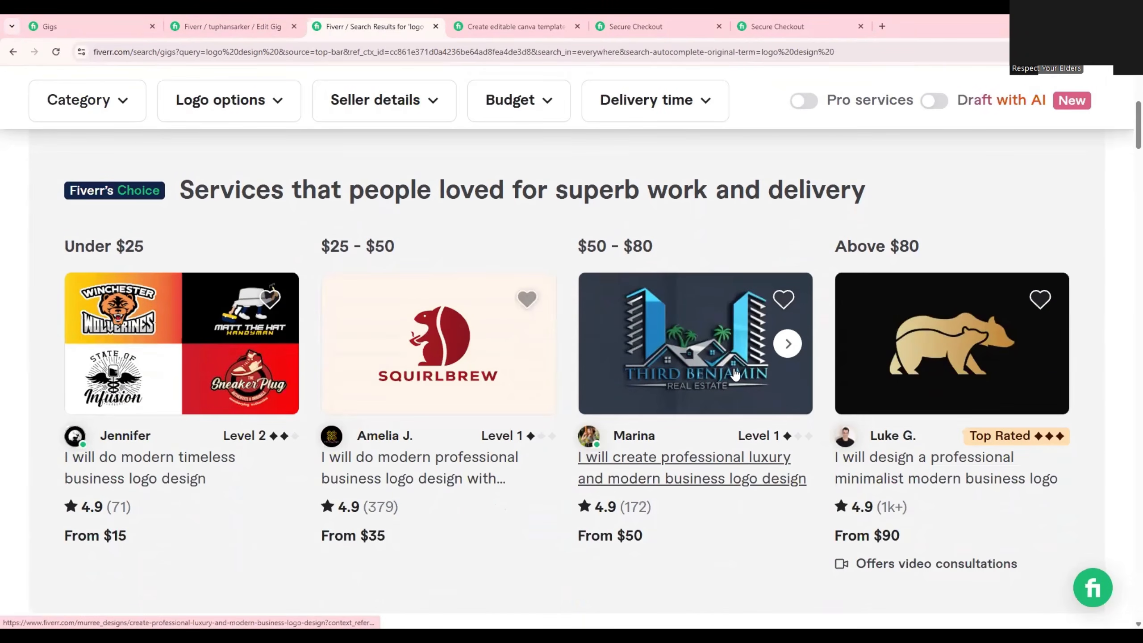
pyautogui.scroll(-1, 733, 374)
pyautogui.scroll(-1, 144, 369)
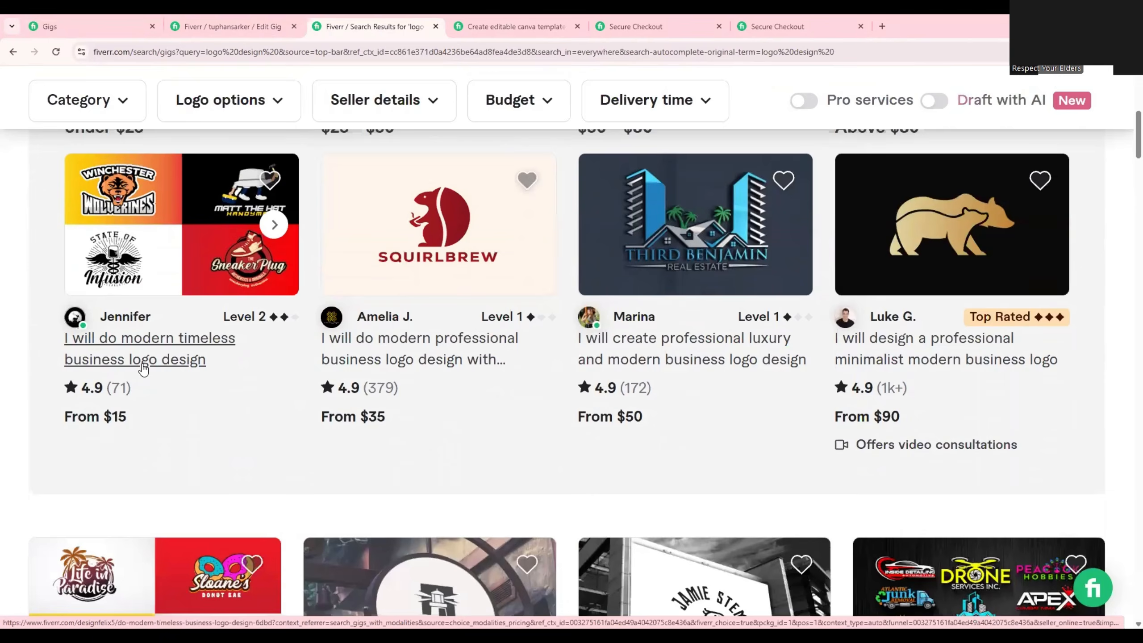
pyautogui.click(142, 364)
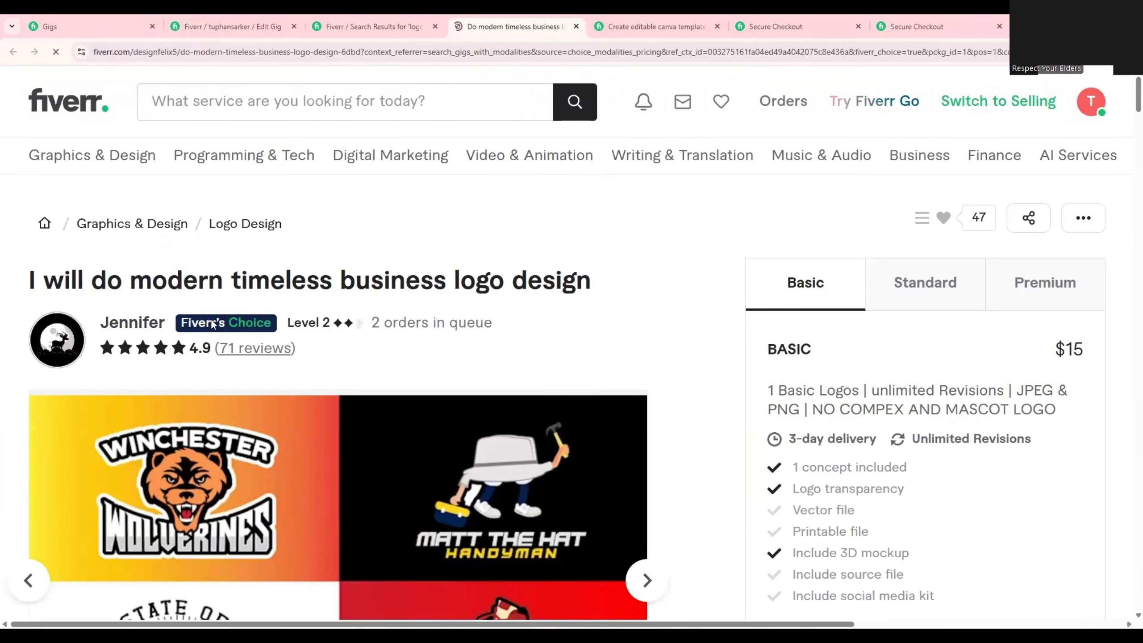
pyautogui.moveTo(339, 281); pyautogui.dragTo(504, 287)
pyautogui.rightClick(463, 285)
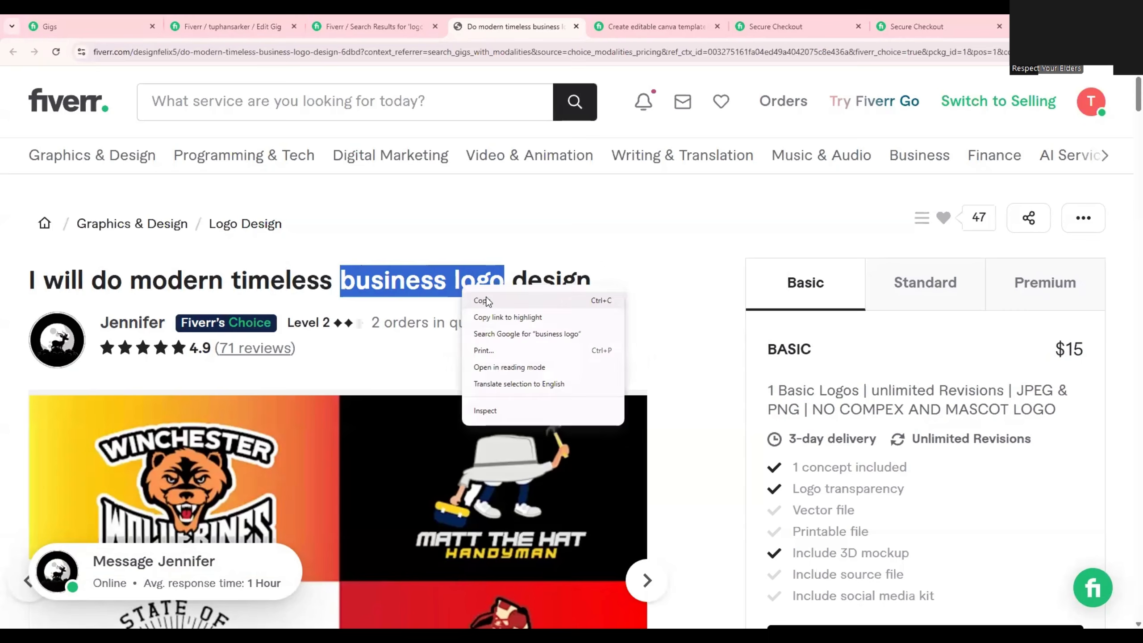
pyautogui.click(489, 300)
# Step: Return to the gig being edited and add "business logo" as a positive keyword in the search tags
pyautogui.click(400, 14)
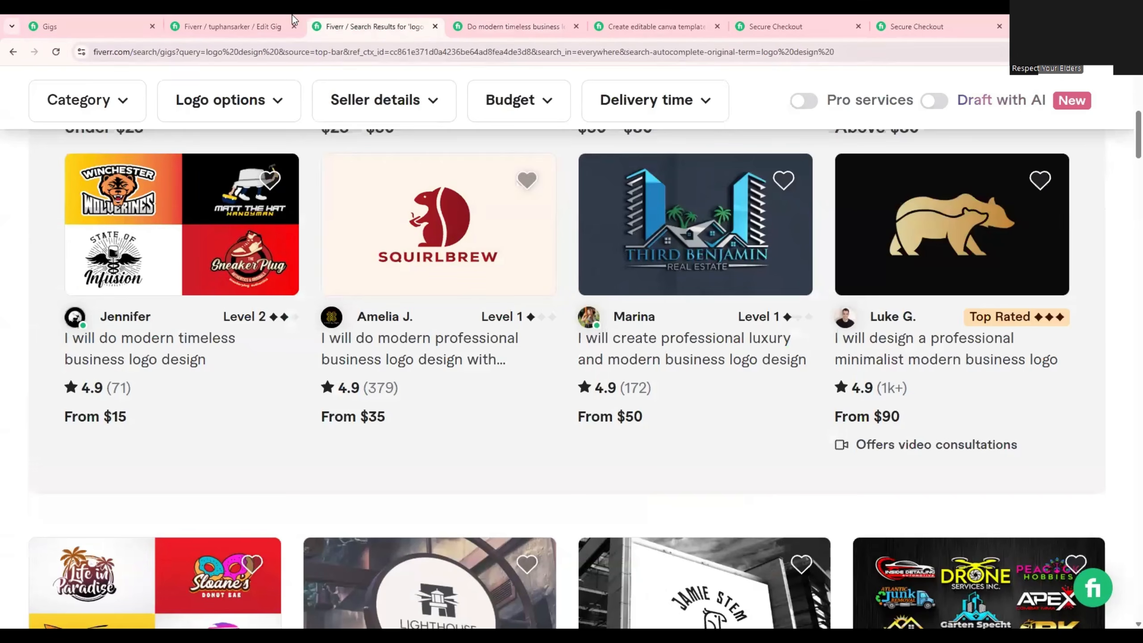
pyautogui.click(232, 26)
pyautogui.scroll(-6, 484, 304)
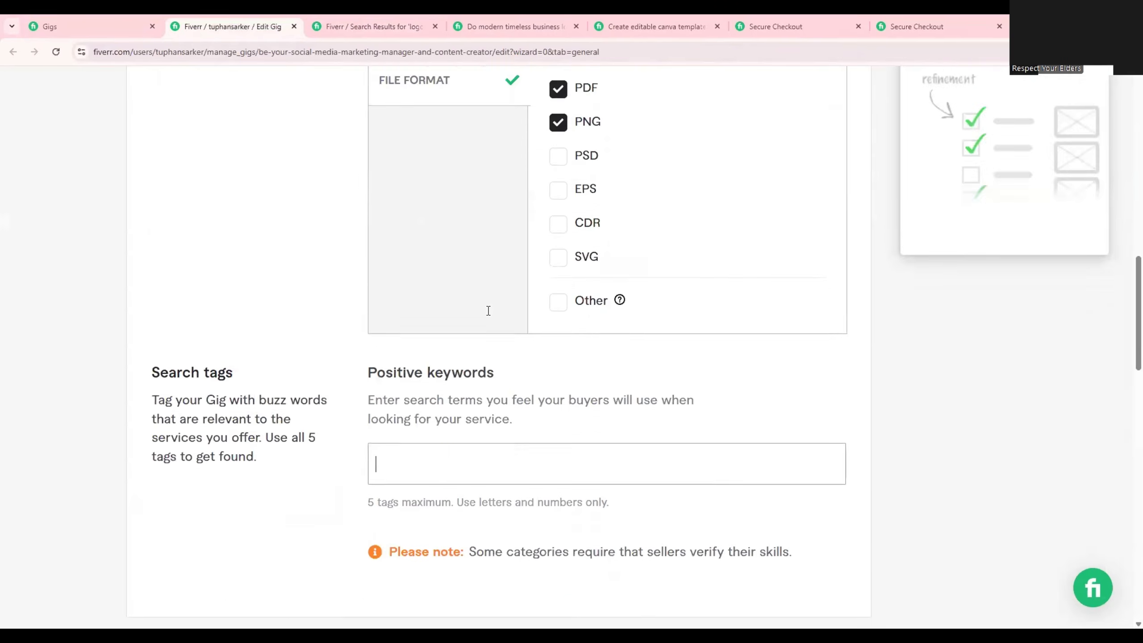
pyautogui.hotkey('ctrl', 'v')
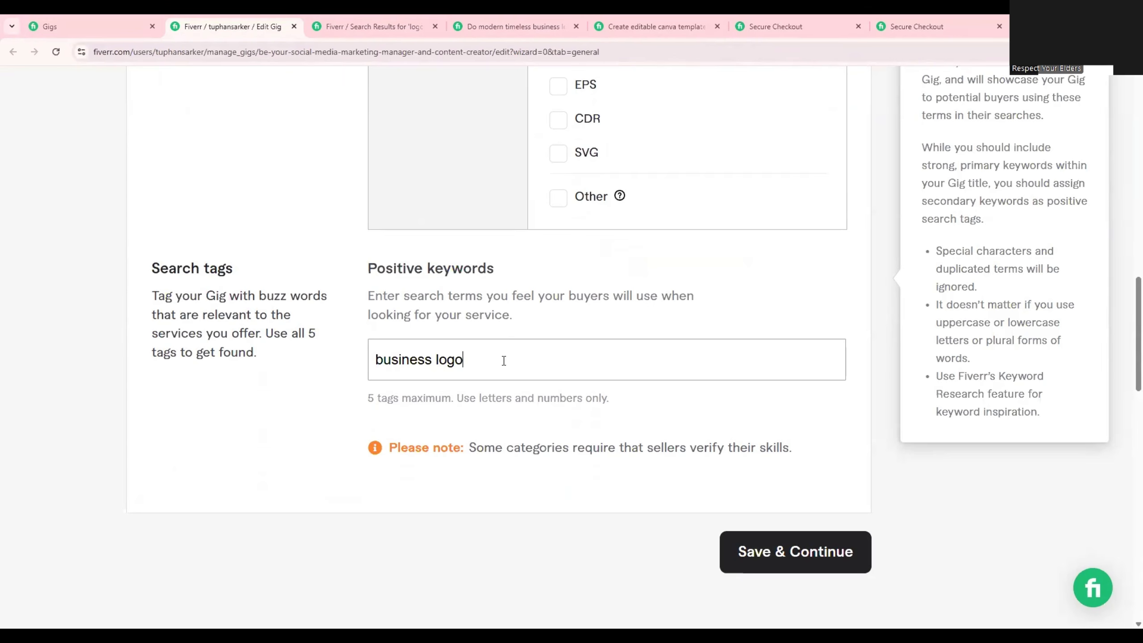
pyautogui.press('Return')
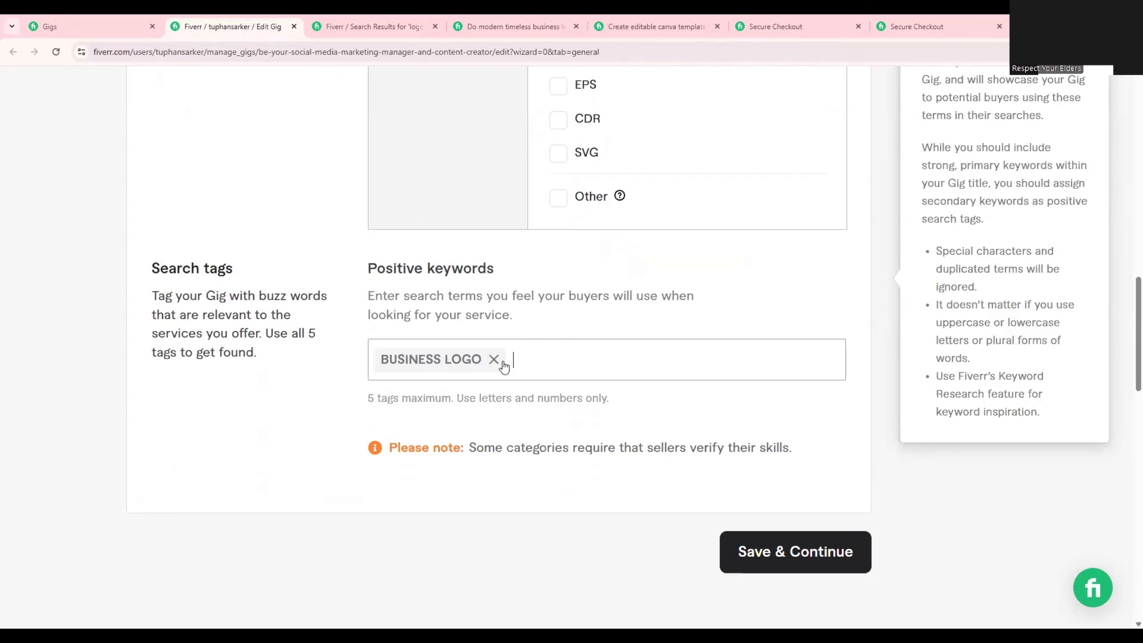
# Step: Remove the business logo search tag and add the same keyword again
pyautogui.click(495, 360)
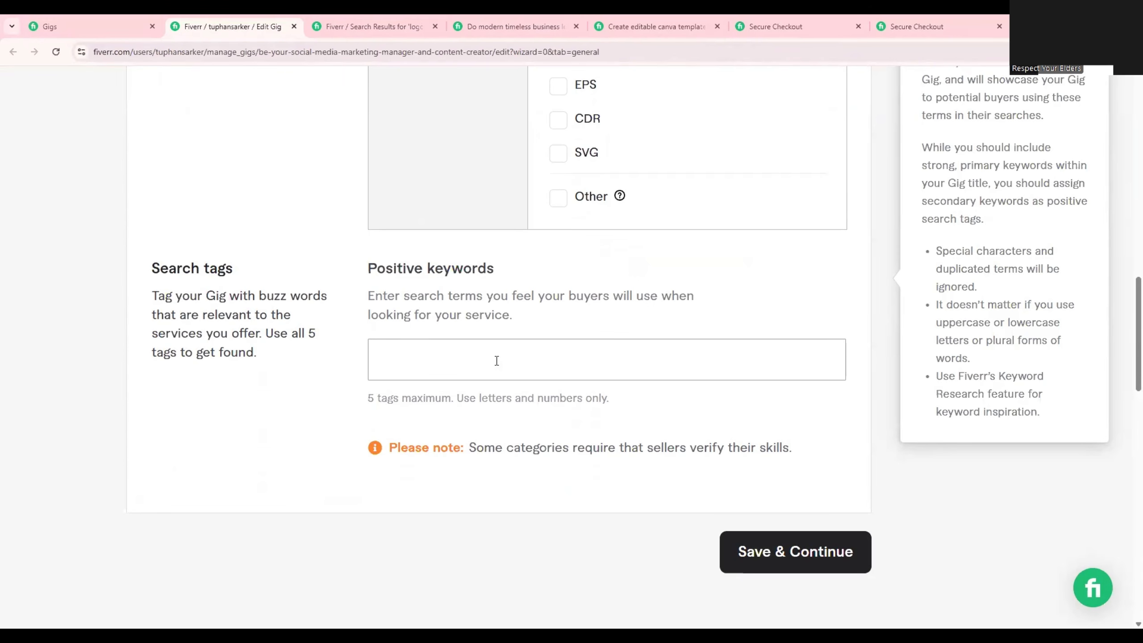
pyautogui.hotkey('ctrl', 'v')
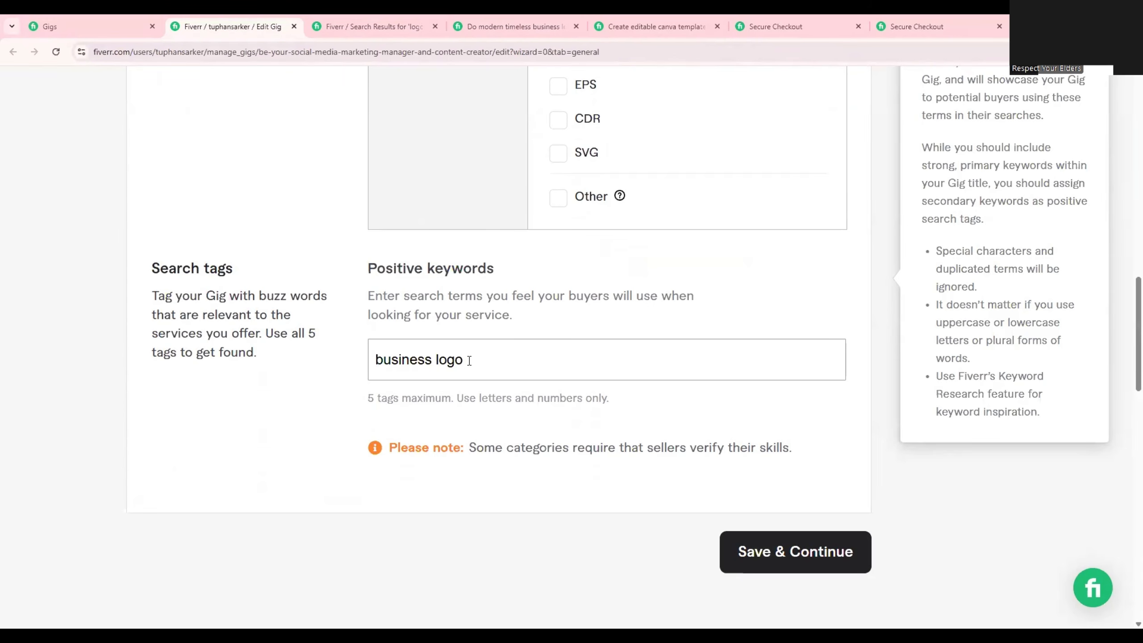
pyautogui.press('Return')
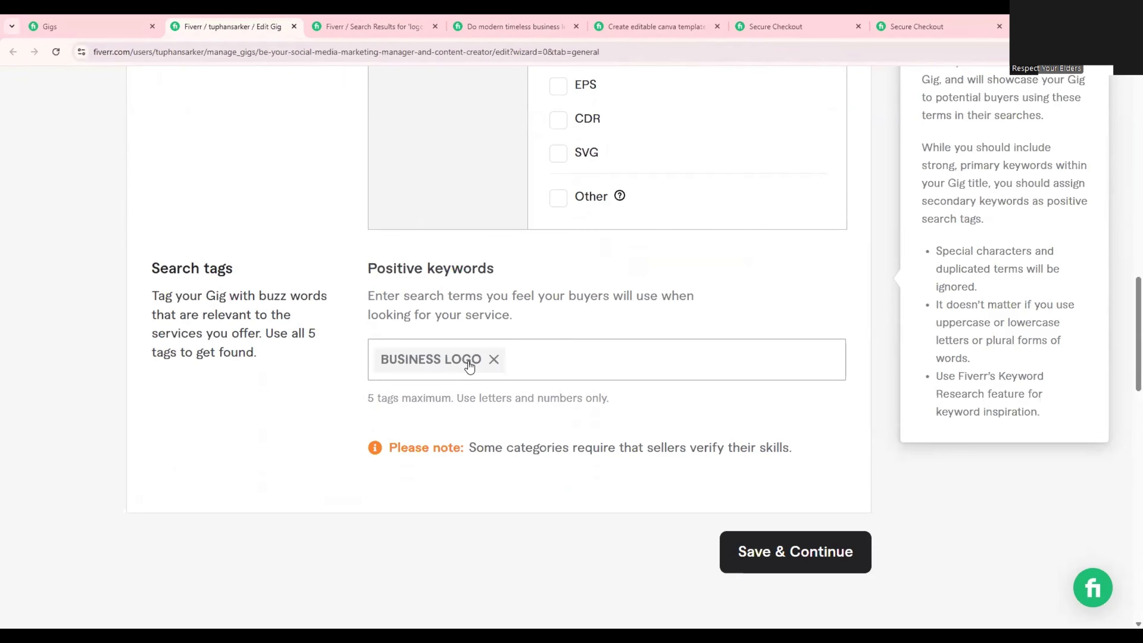
pyautogui.click(929, 178)
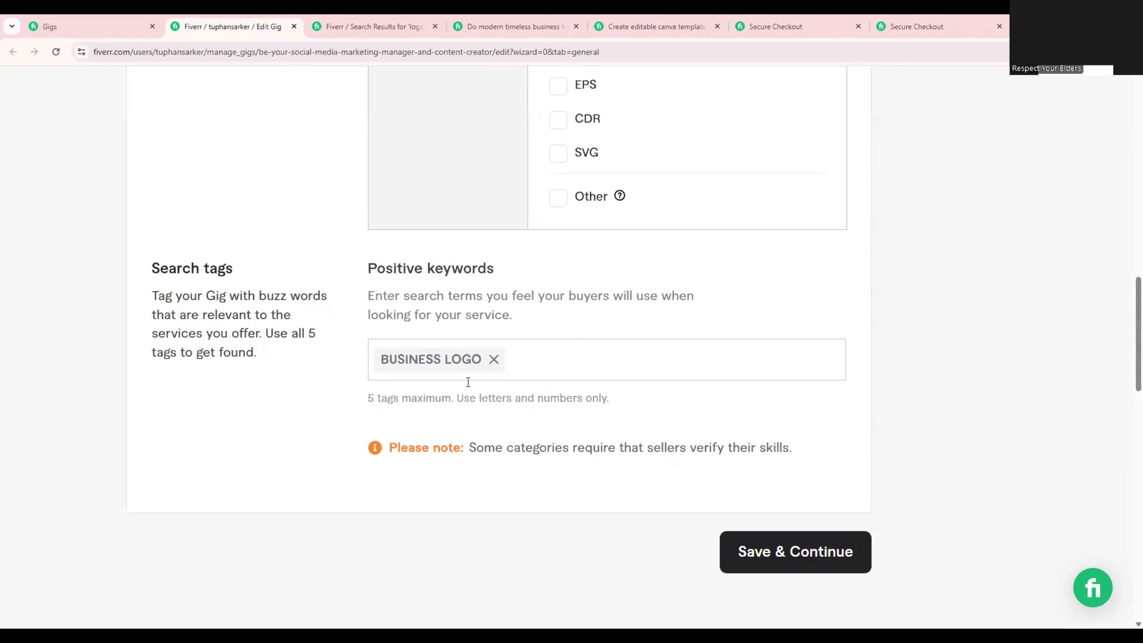
# Step: Switch to the gig text document in Google Docs and copy "creative logo" from the last entry of the Keywords list
pyautogui.hotkey('alt', 'Tab')
pyautogui.scroll(-8, 576, 436)
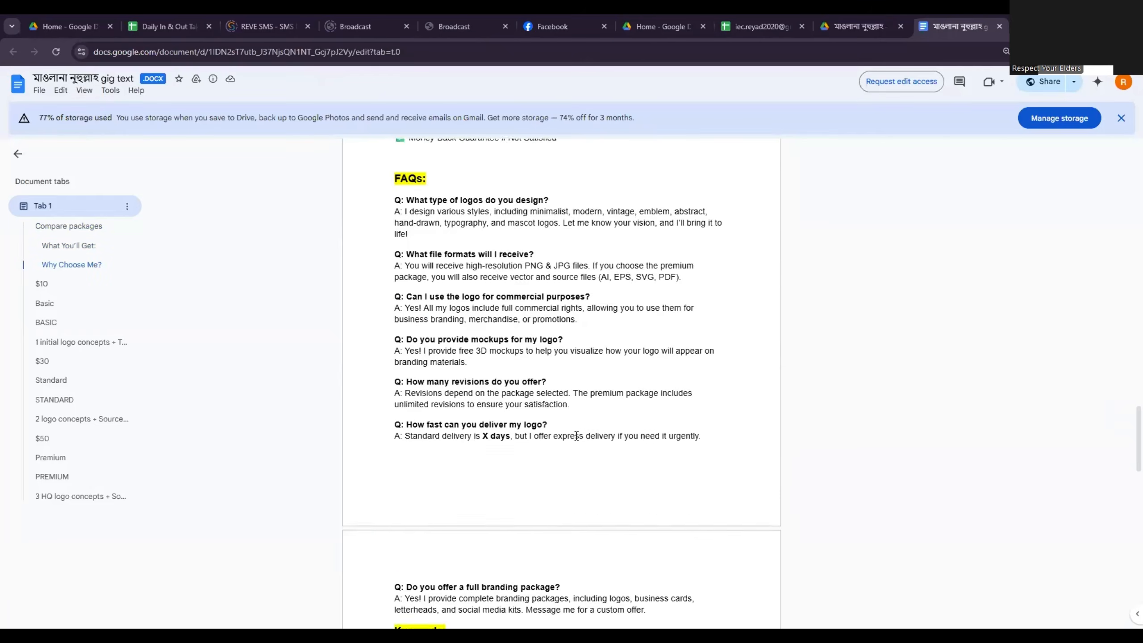
pyautogui.scroll(-8, 575, 436)
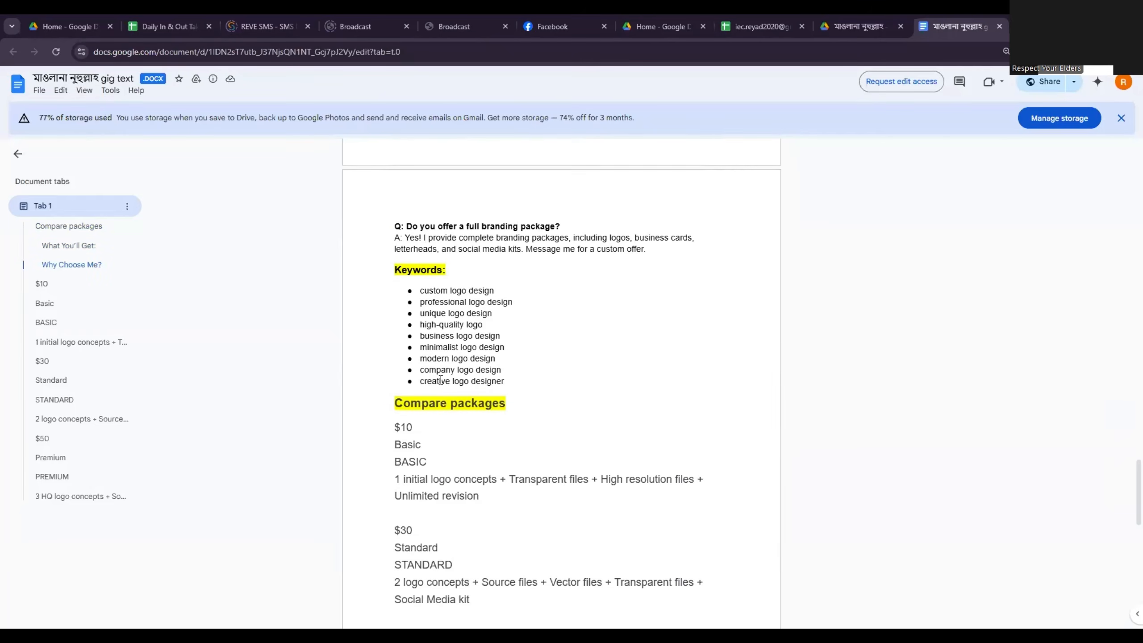
pyautogui.hotkey('ctrl', '+')
pyautogui.hotkey('ctrl', '+')
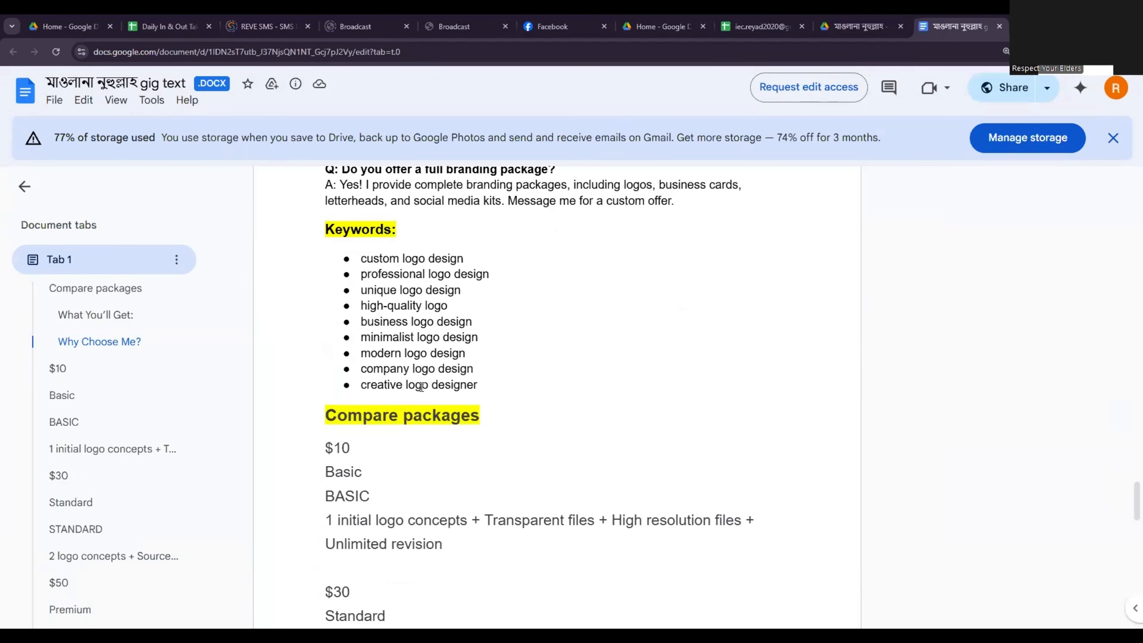
pyautogui.moveTo(430, 386); pyautogui.dragTo(360, 386)
pyautogui.rightClick(380, 383)
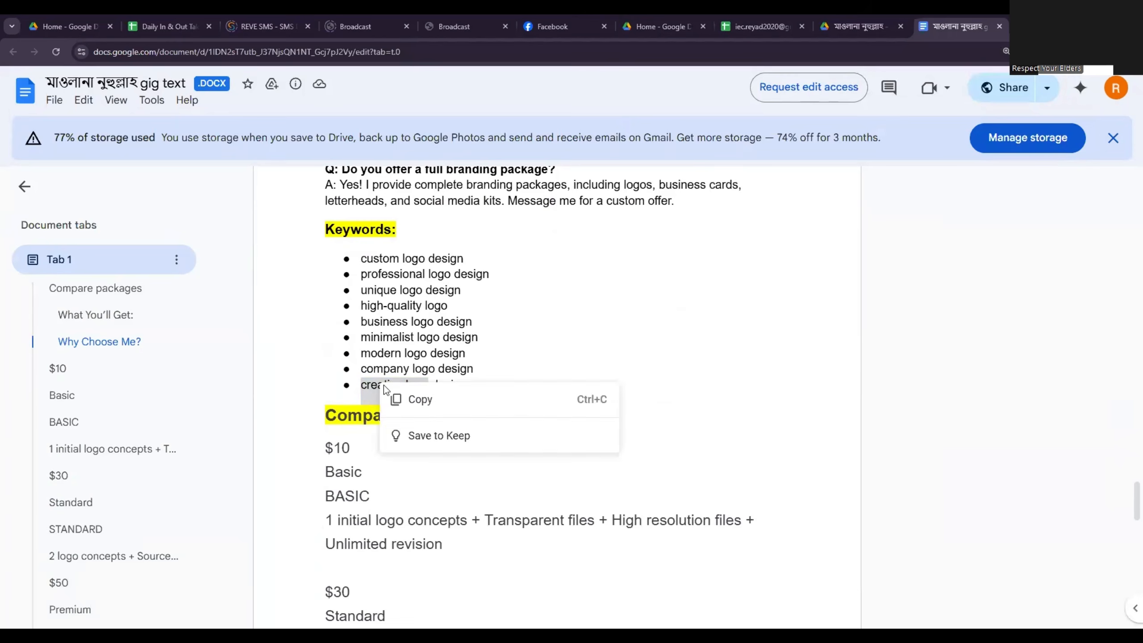
pyautogui.click(409, 397)
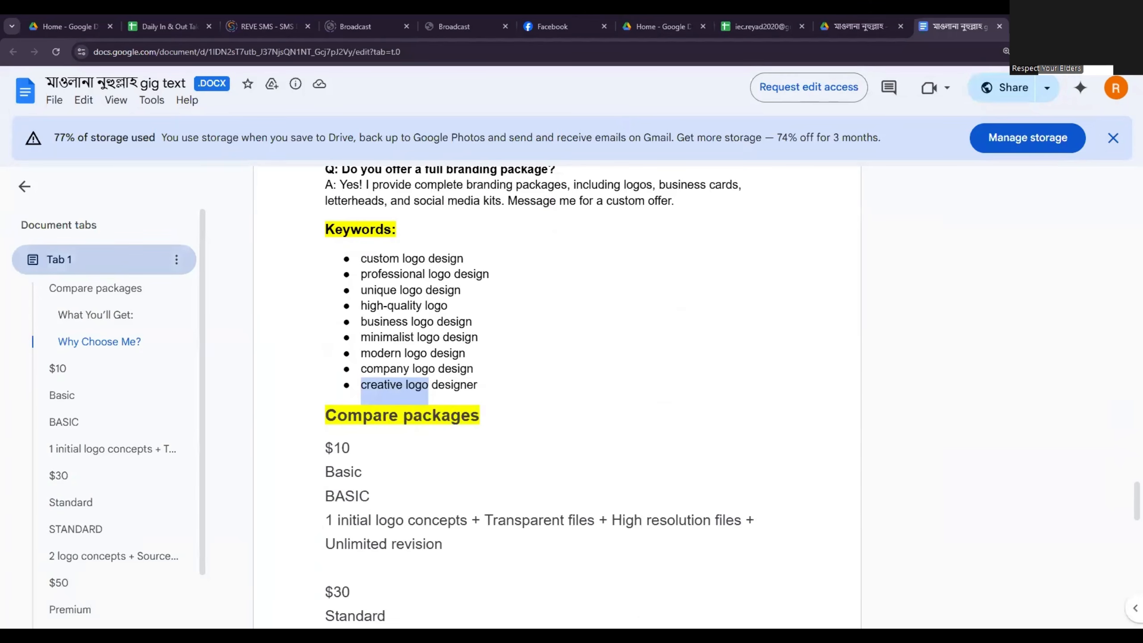
# Step: Switch back to the Fiverr gig editor and add "creative logo" as a positive keyword in the search tags
pyautogui.hotkey('alt', 'Tab')
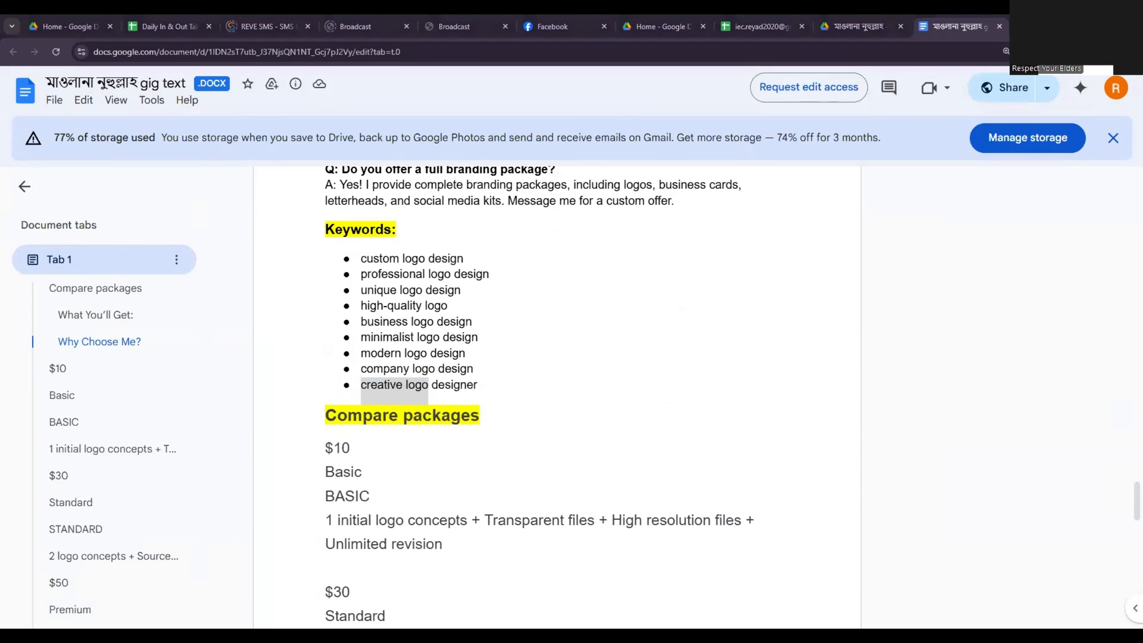
pyautogui.click(545, 360)
pyautogui.hotkey('ctrl', 'v')
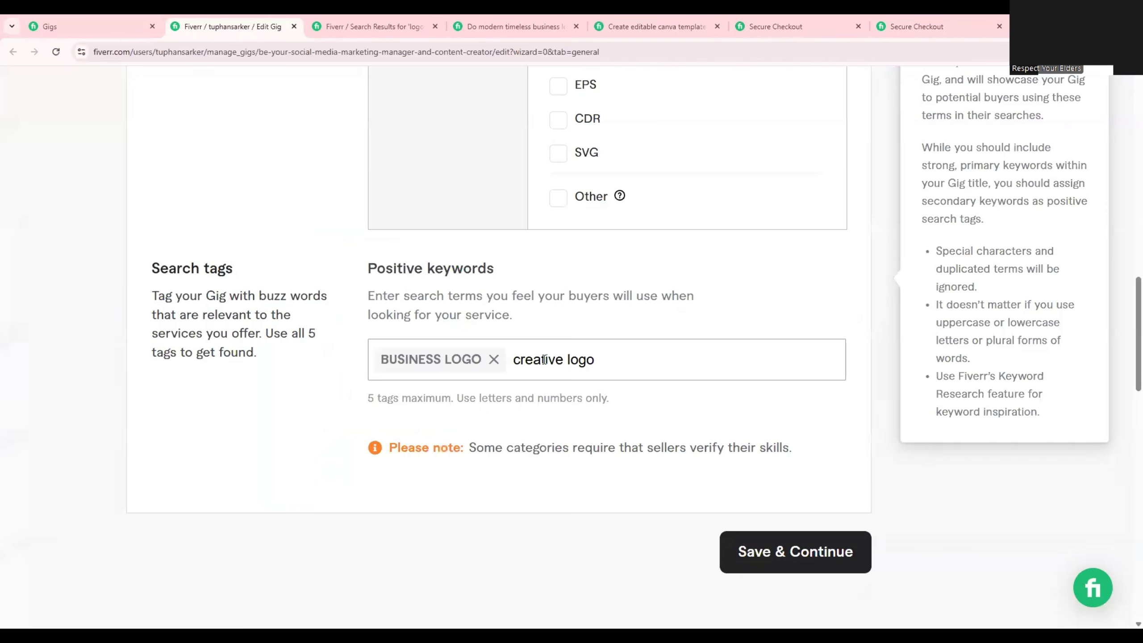
pyautogui.press('Return')
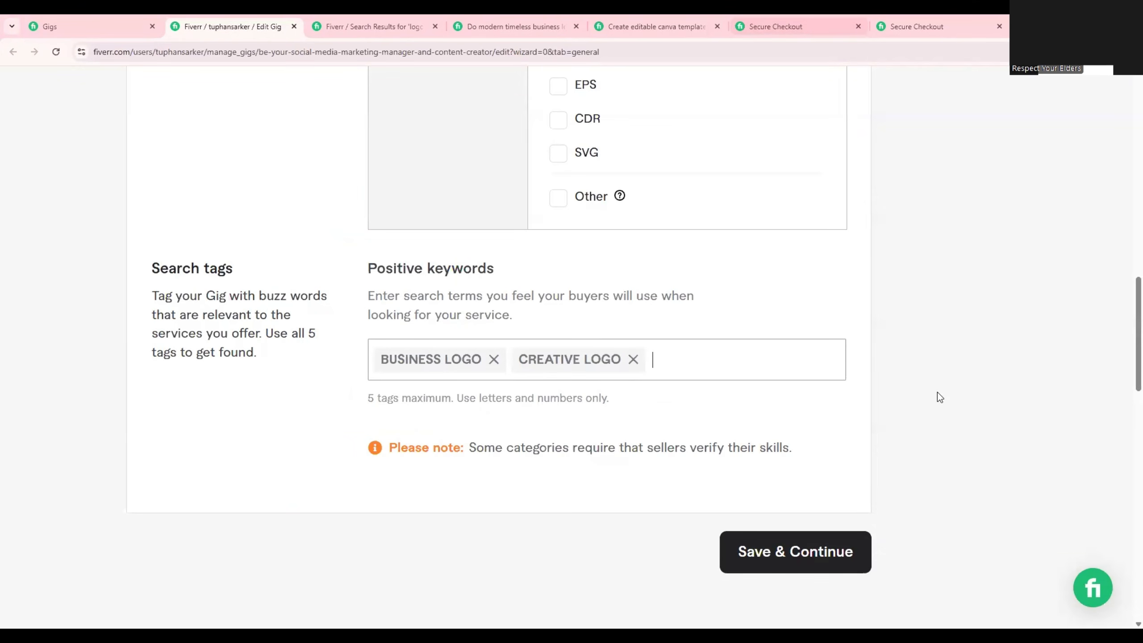
# Step: Copy "quality logo" from the Keywords list in the Google Docs gig text and add it to the Fiverr gig's positive keywords
pyautogui.hotkey('alt', 'Tab')
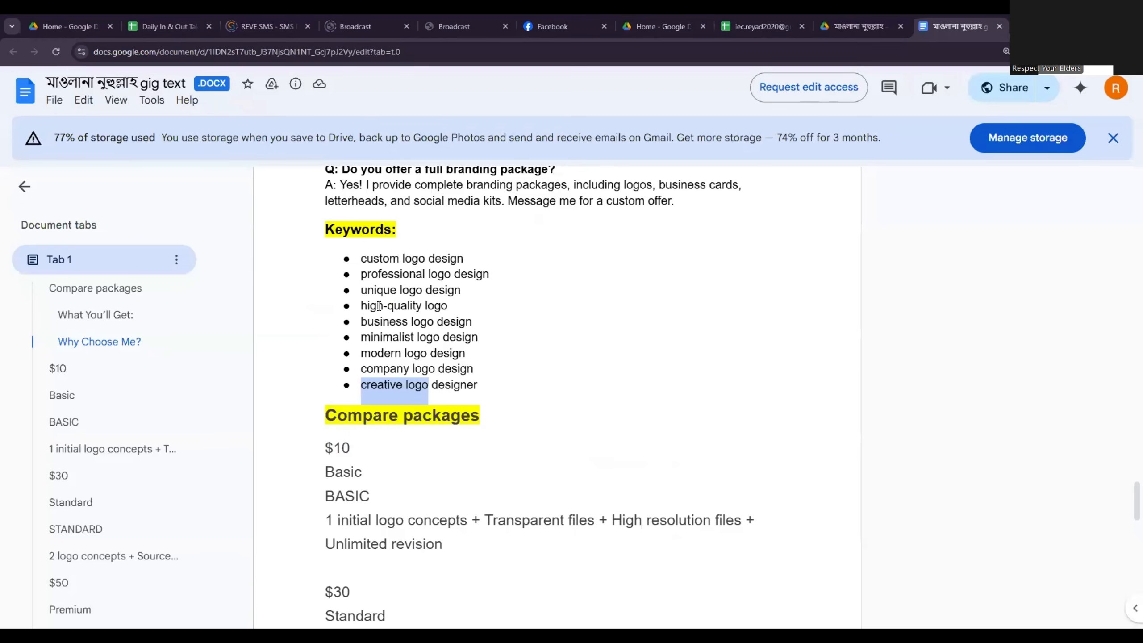
pyautogui.moveTo(388, 307); pyautogui.dragTo(453, 309)
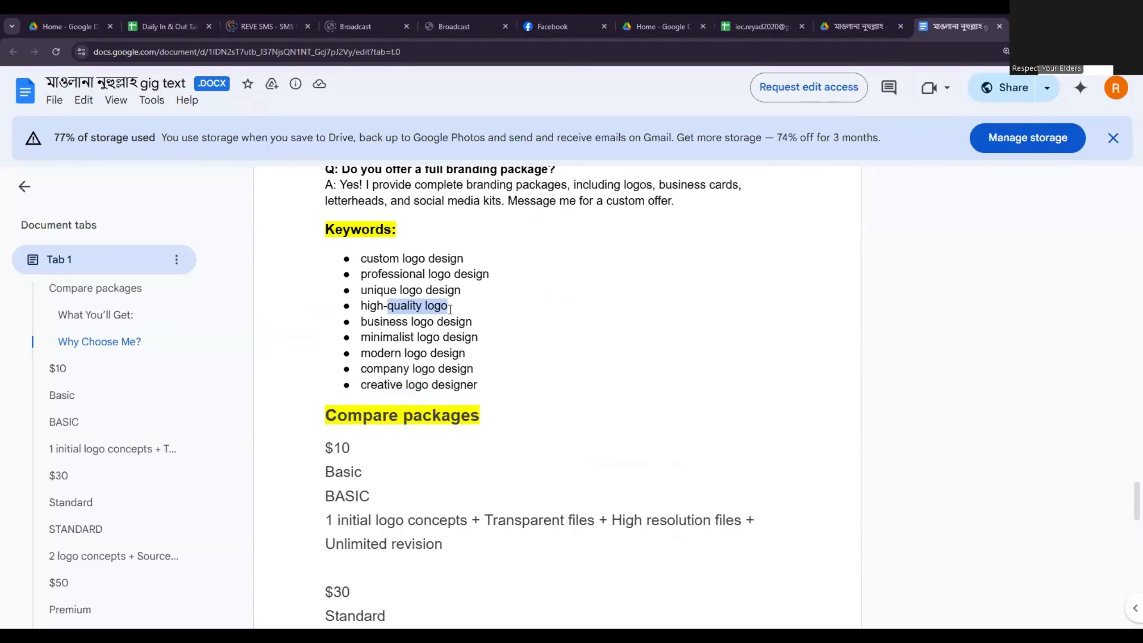
pyautogui.rightClick(422, 304)
pyautogui.click(423, 319)
pyautogui.hotkey('alt', 'Tab')
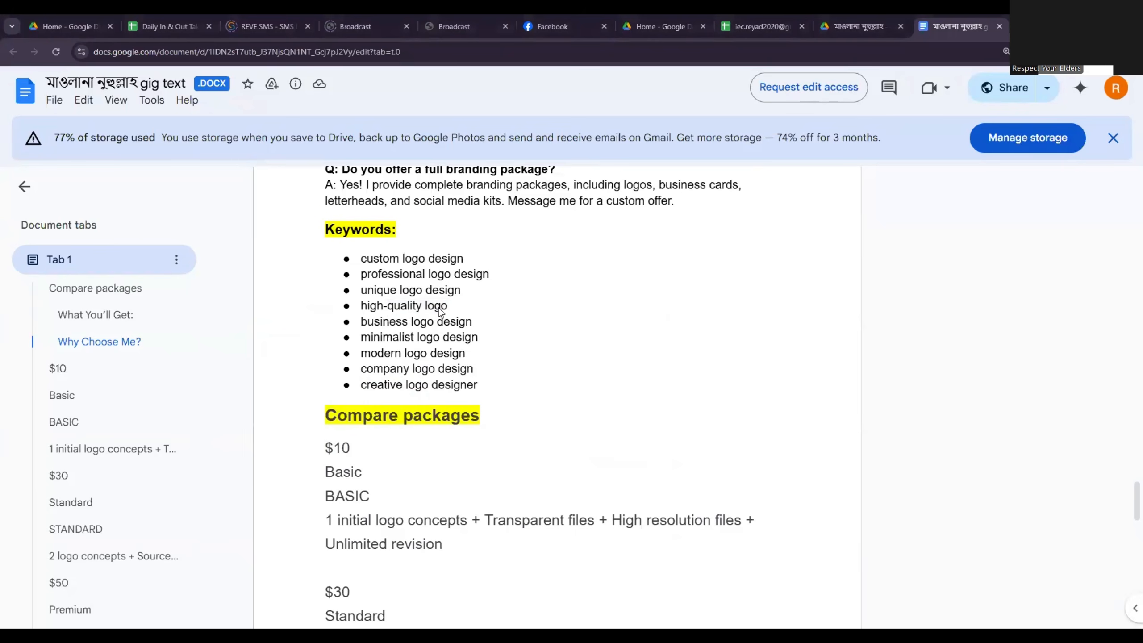
pyautogui.moveTo(447, 308); pyautogui.dragTo(390, 306)
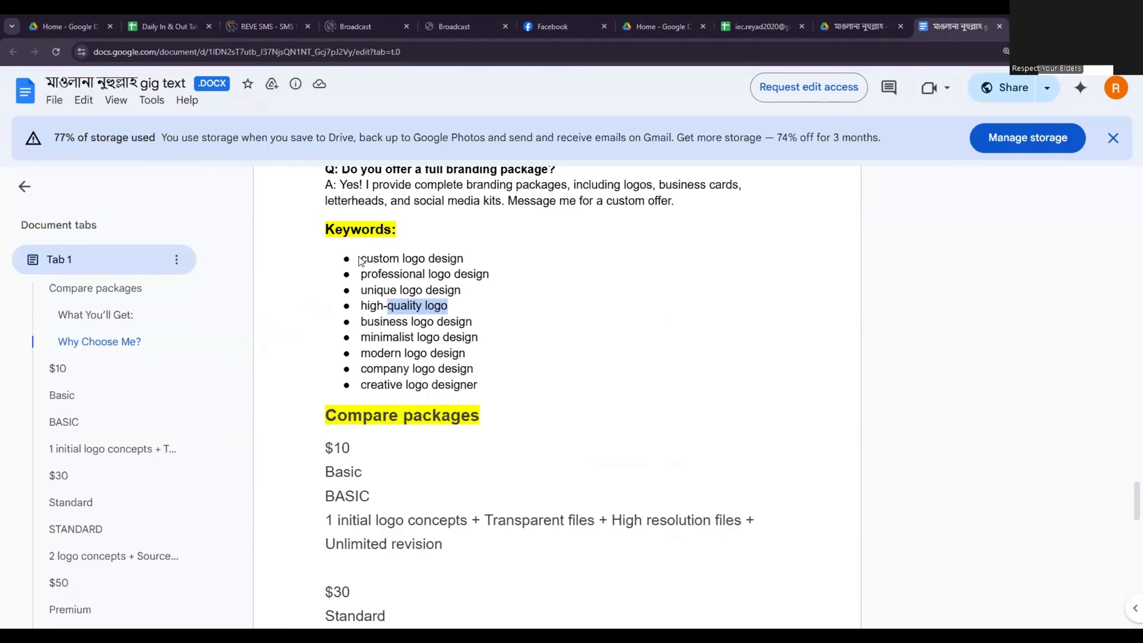
# Step: Copy "custom logo" from the first Keywords entry and add it to the Fiverr gig's positive keywords
pyautogui.moveTo(360, 259); pyautogui.dragTo(427, 268)
pyautogui.rightClick(404, 259)
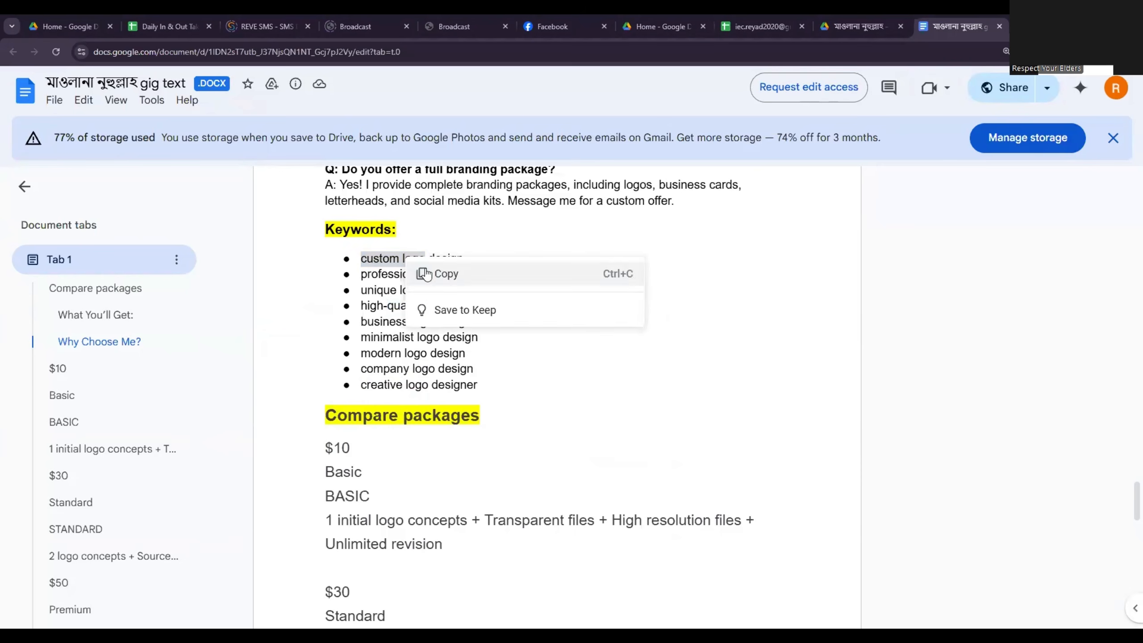
pyautogui.click(416, 272)
pyautogui.hotkey('alt', 'Tab')
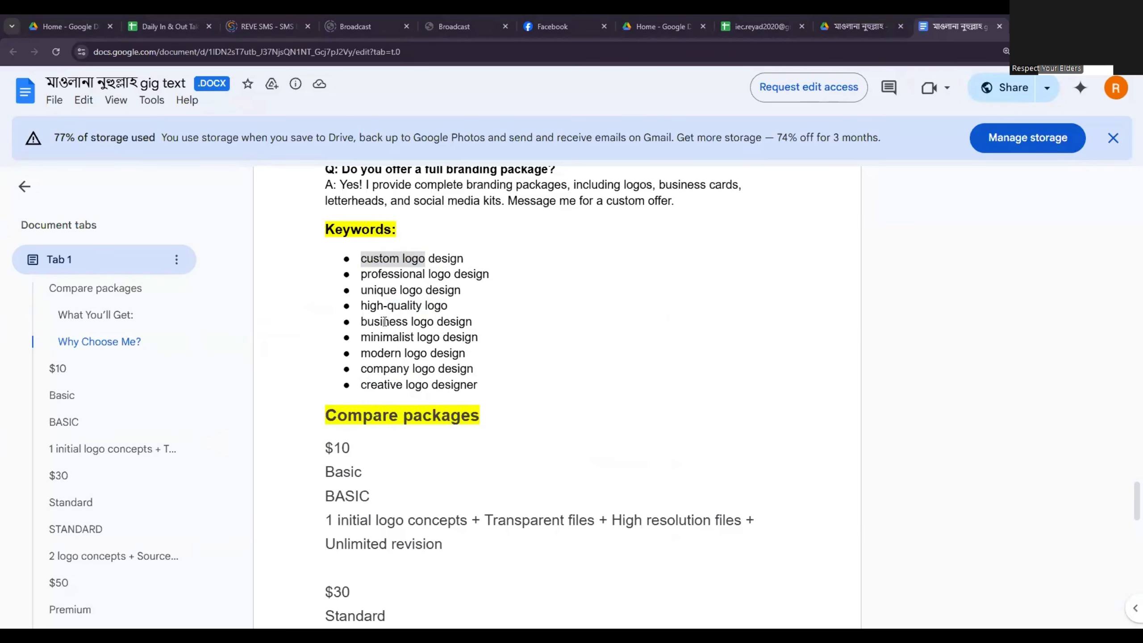
# Step: Copy "unique logo" from the third Keywords entry and add it to the Fiverr gig's positive keywords
pyautogui.moveTo(358, 290); pyautogui.dragTo(418, 289)
pyautogui.rightClick(418, 290)
pyautogui.click(420, 306)
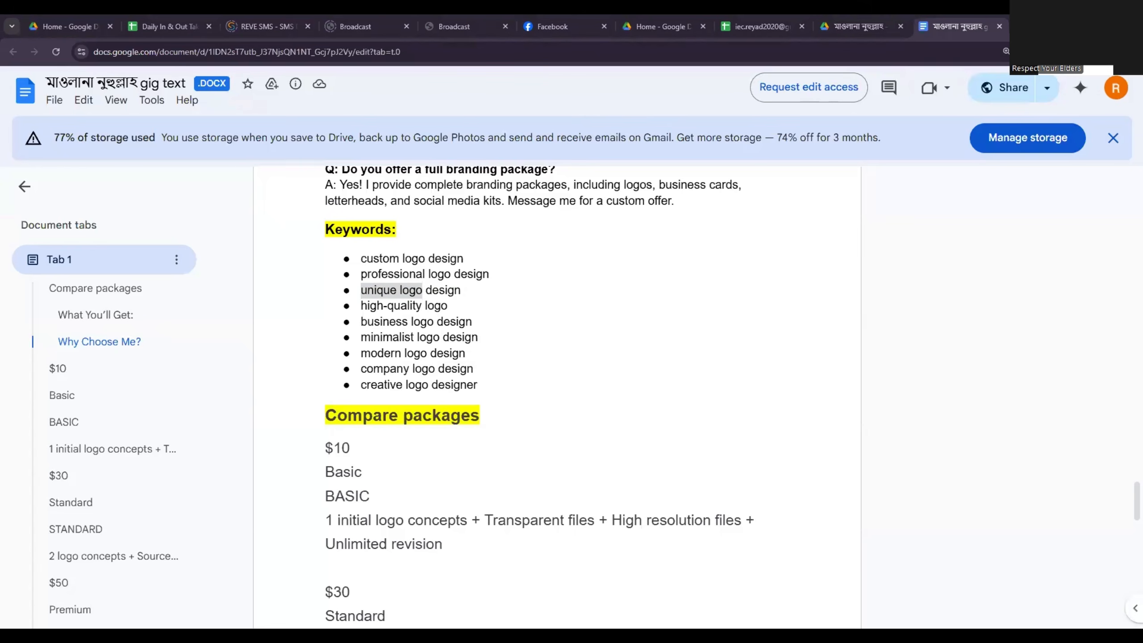
pyautogui.hotkey('alt', 'Tab')
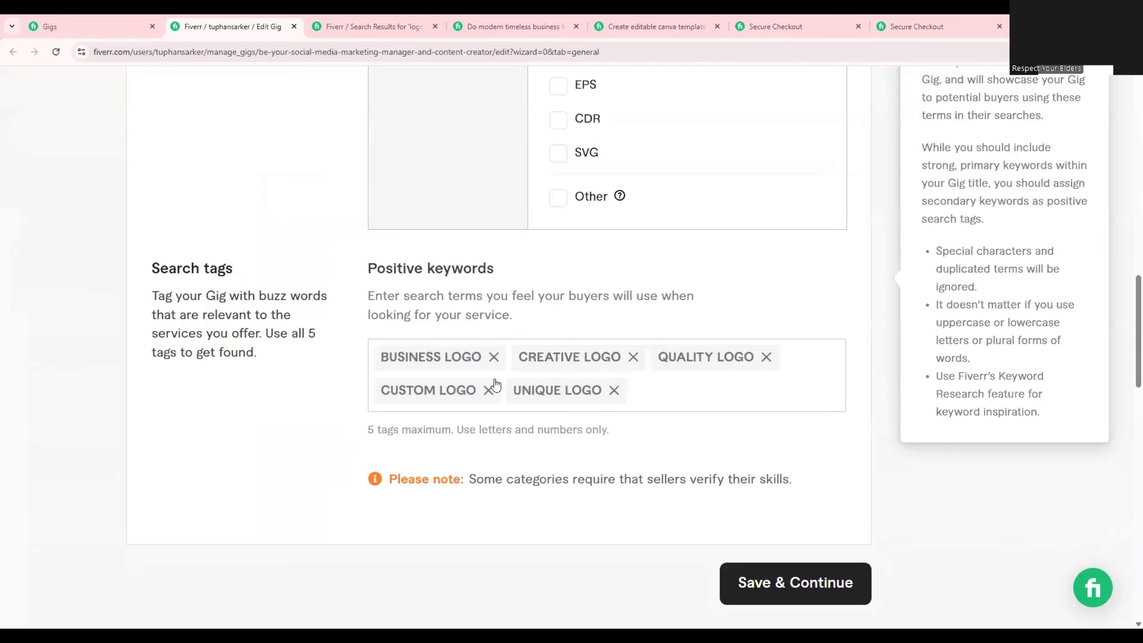
# Step: Check the entered search tags and try to save the gig overview and continue
pyautogui.moveTo(496, 386); pyautogui.dragTo(374, 358)
pyautogui.click(270, 406)
pyautogui.click(822, 585)
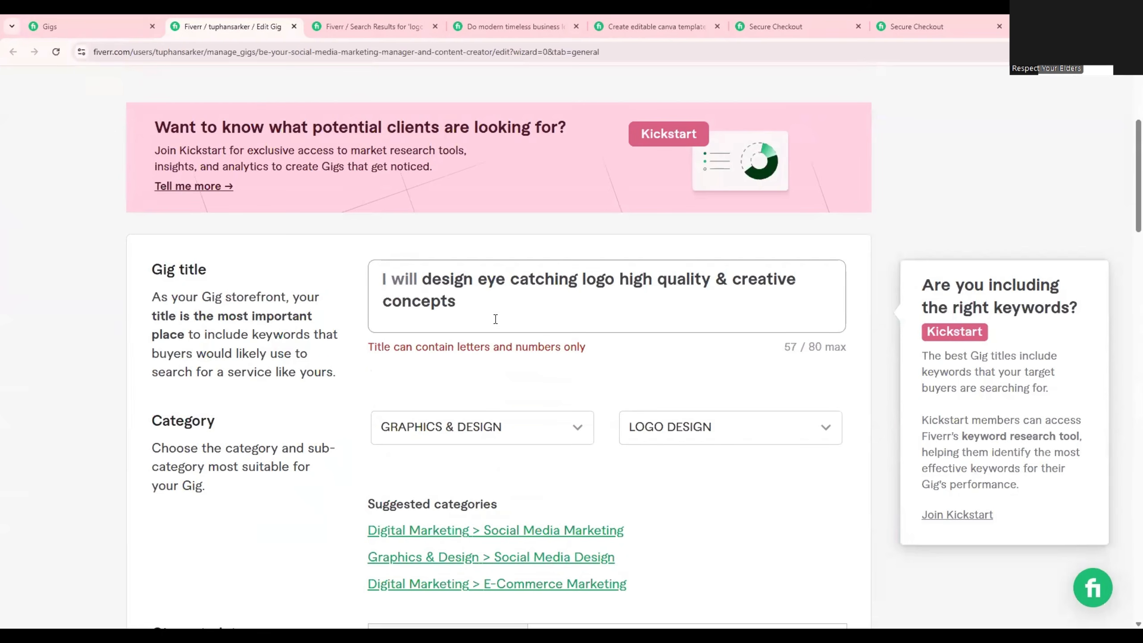
# Step: Replace the "&" in the gig title with "and" so it reads "high quality and creative concepts"
pyautogui.click(724, 278)
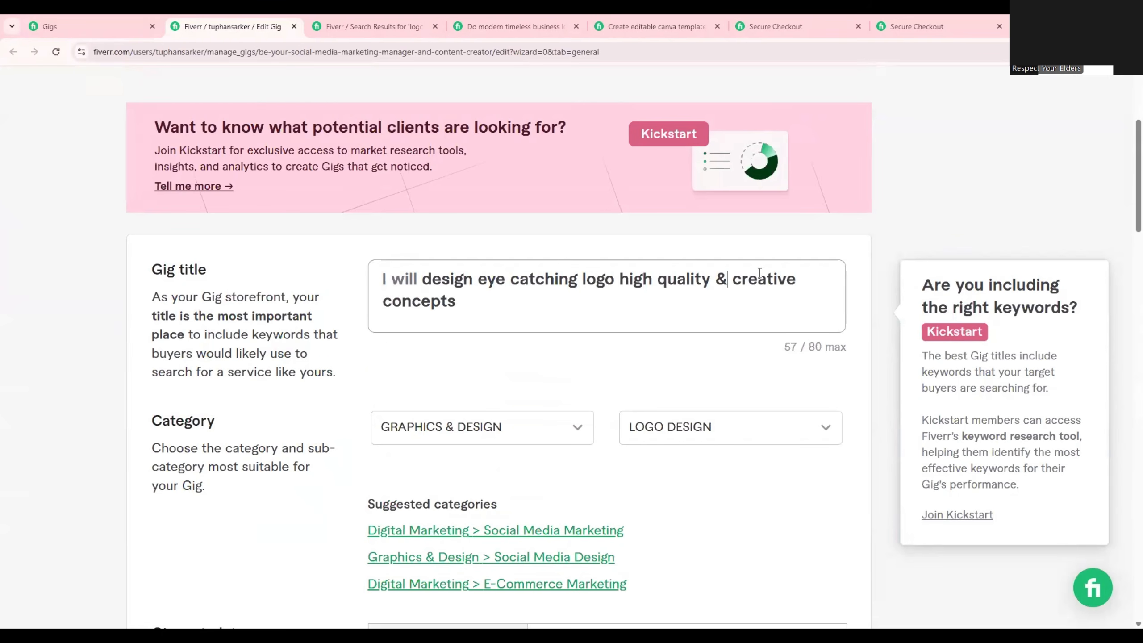
pyautogui.press('BackSpace')
pyautogui.write('and')
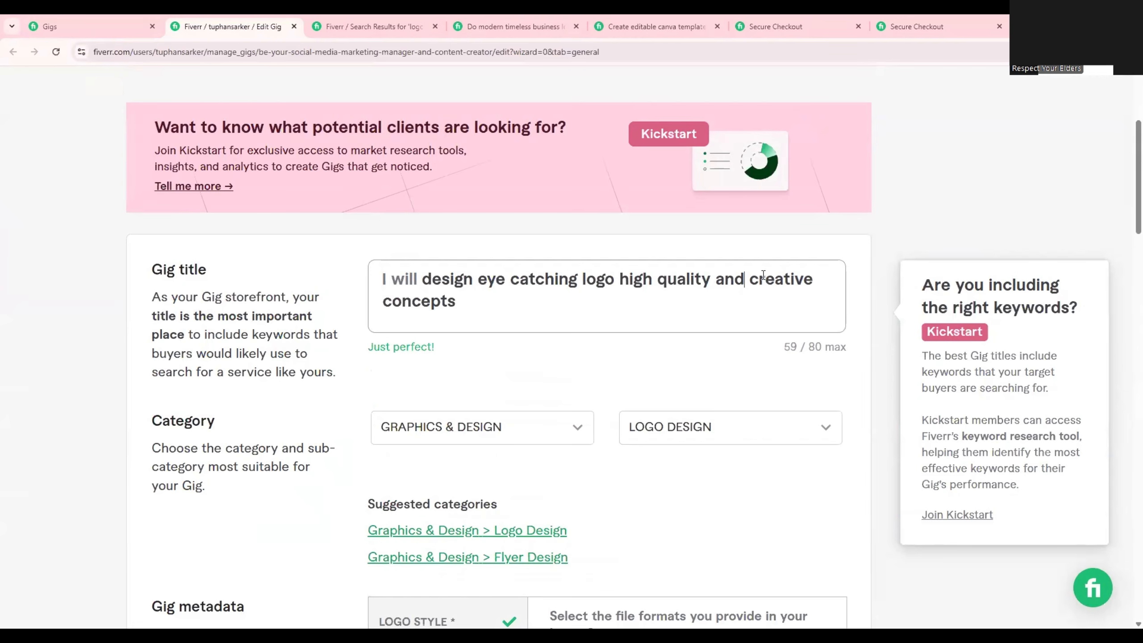
pyautogui.moveTo(745, 279)
pyautogui.mouseDown()
pyautogui.moveTo(709, 281)
pyautogui.moveTo(725, 280)
pyautogui.mouseUp()
pyautogui.click(628, 319)
pyautogui.moveTo(361, 357); pyautogui.dragTo(426, 349)
pyautogui.click(480, 366)
# Step: Save the gig overview and continue to the Pricing stage
pyautogui.scroll(-3, 550, 395)
pyautogui.scroll(-10, 552, 399)
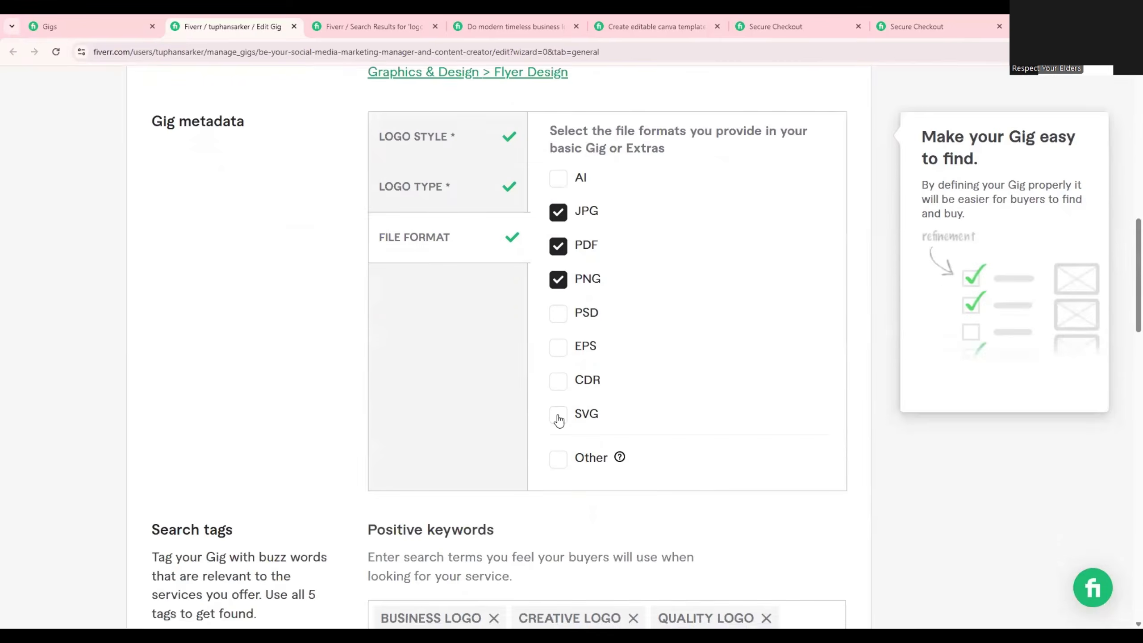
pyautogui.click(792, 201)
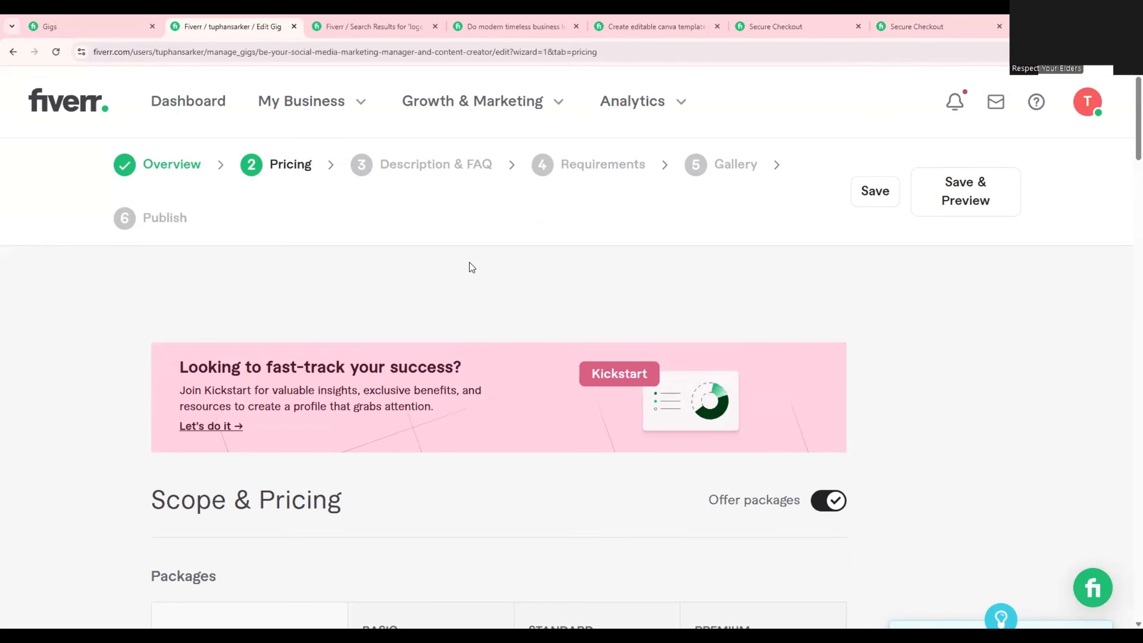
# Step: Examine the Basic, Standard and Premium columns and their fields in the Scope & Pricing packages table
pyautogui.scroll(-5, 470, 266)
pyautogui.scroll(-4, 470, 266)
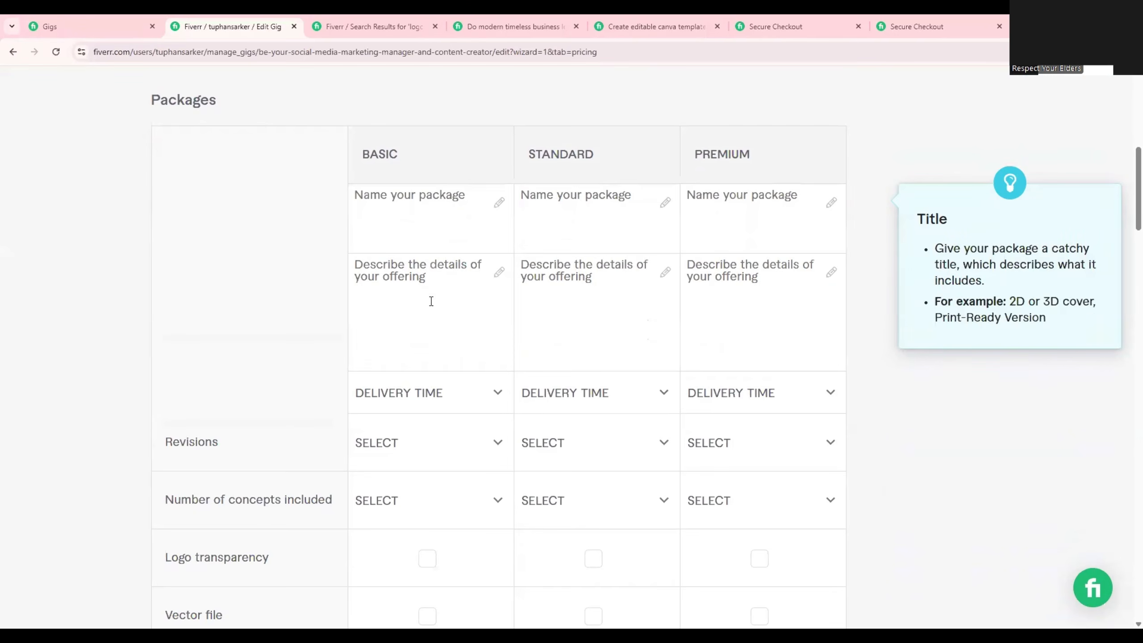
pyautogui.scroll(3, 495, 288)
pyautogui.moveTo(403, 275); pyautogui.dragTo(360, 275)
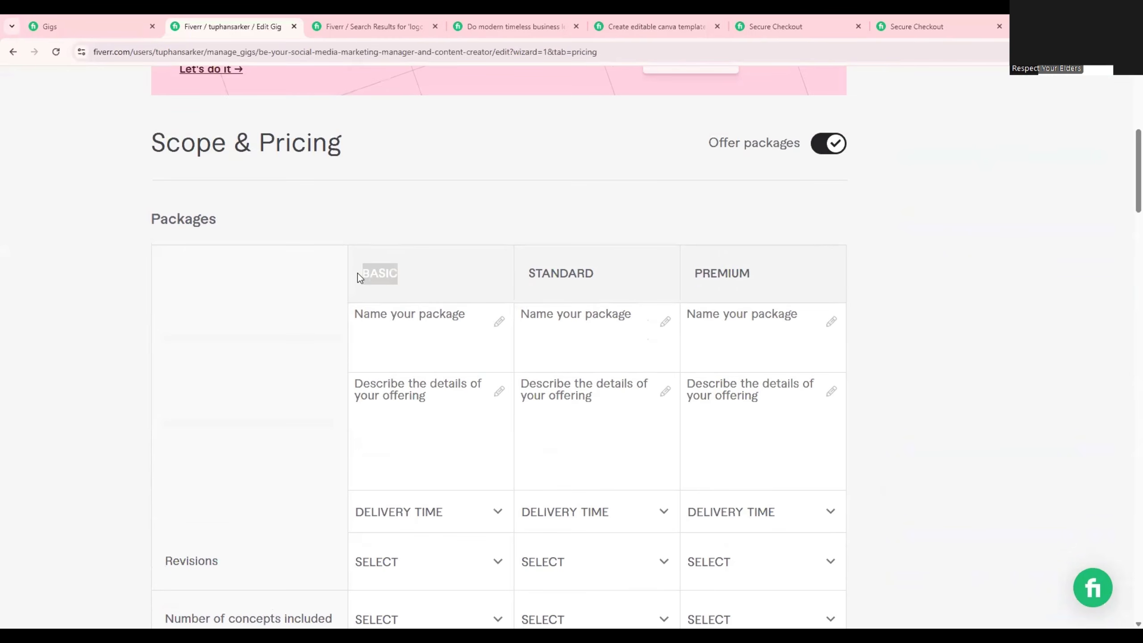
pyautogui.moveTo(602, 287); pyautogui.dragTo(506, 277)
pyautogui.moveTo(784, 284); pyautogui.dragTo(696, 284)
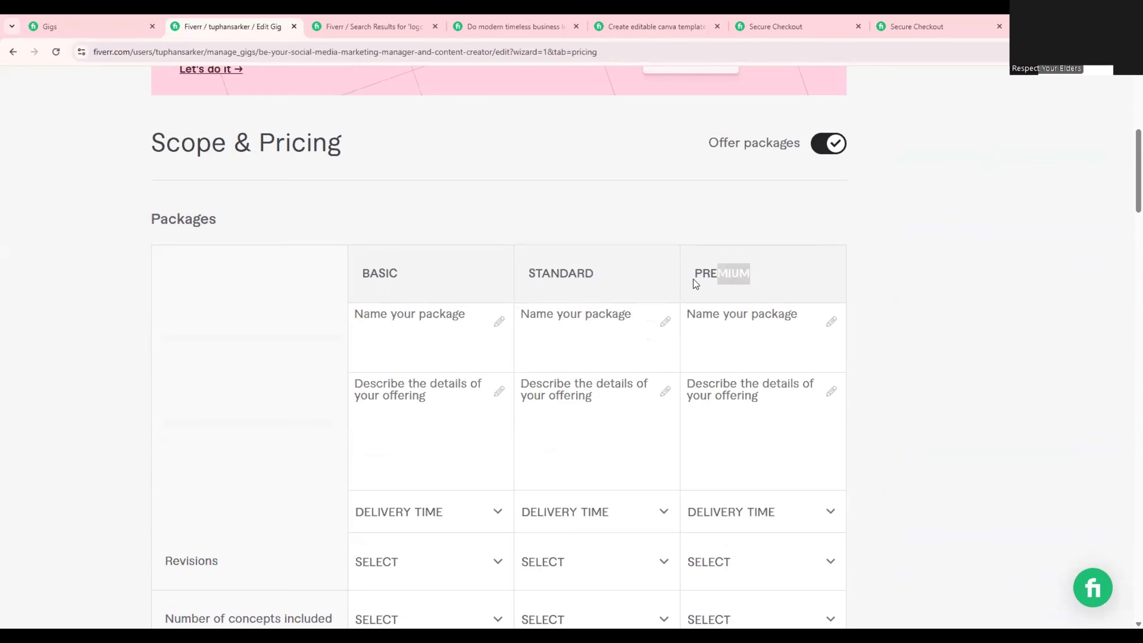
pyautogui.scroll(-3, 600, 302)
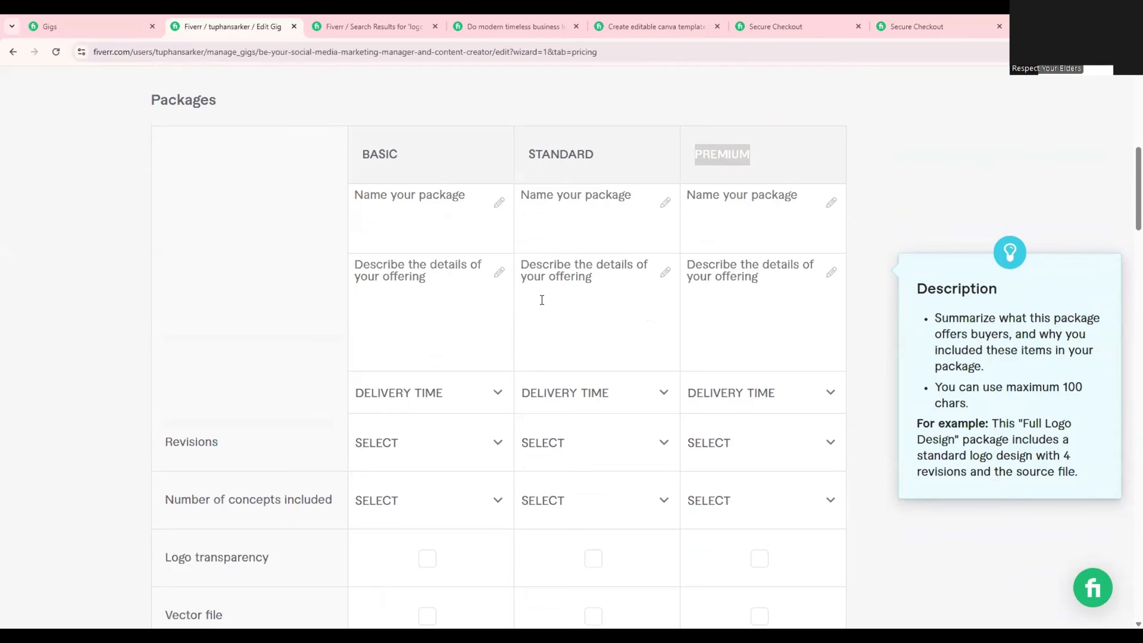
pyautogui.scroll(1, 548, 331)
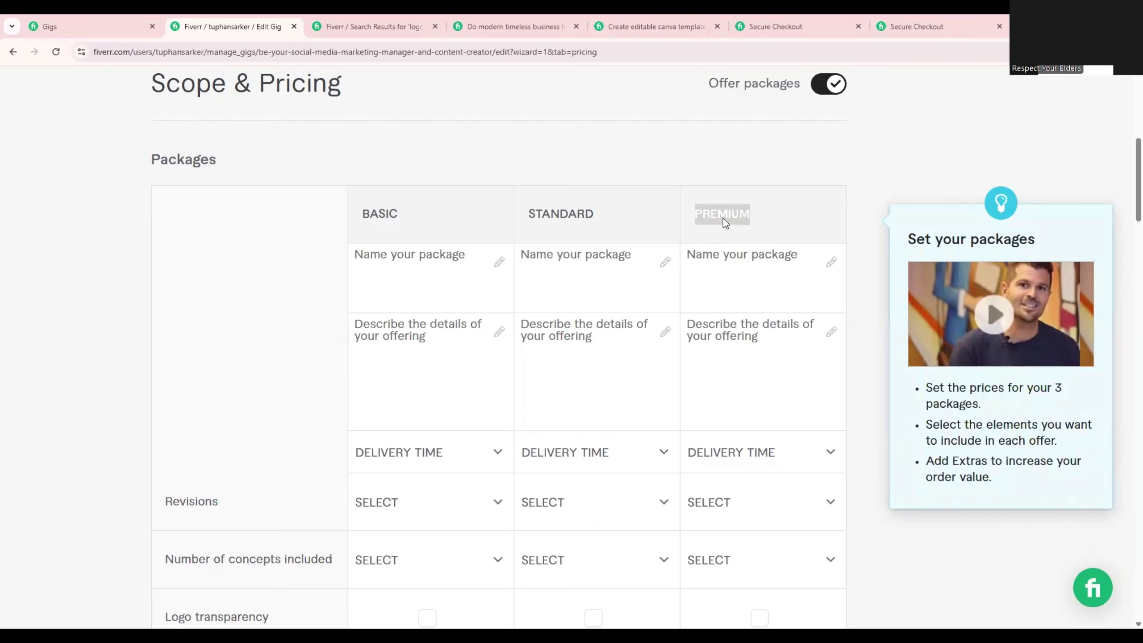
# Step: Switch to the Google Docs gig text, copy the $10 Basic package block under Compare packages, and switch back
pyautogui.hotkey('alt', 'Tab')
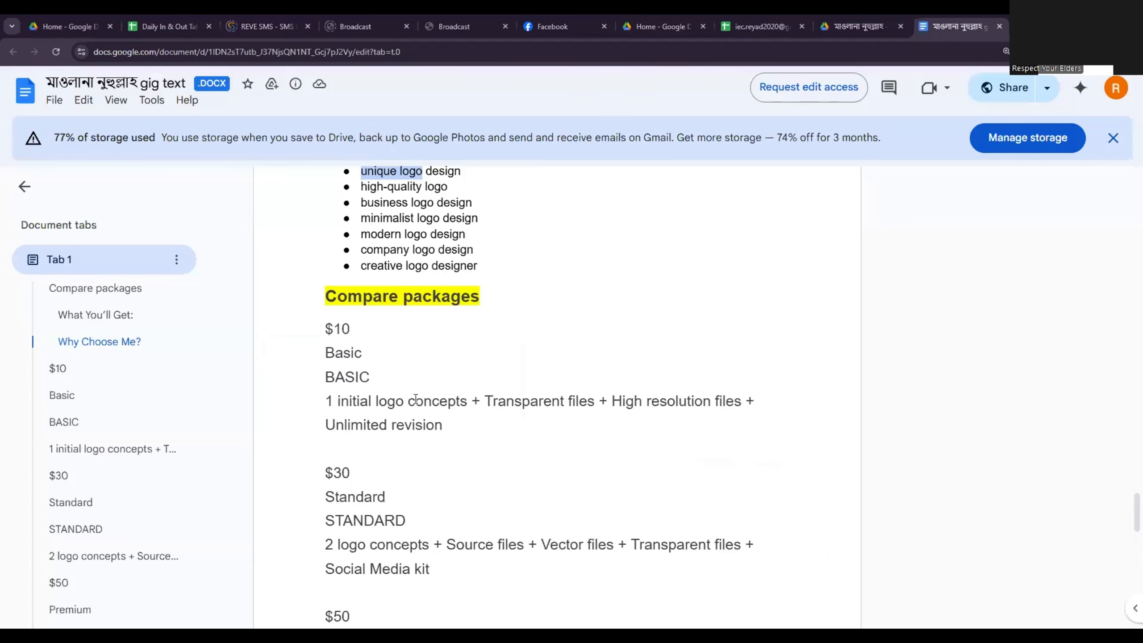
pyautogui.click(383, 382)
pyautogui.moveTo(462, 424); pyautogui.dragTo(325, 329)
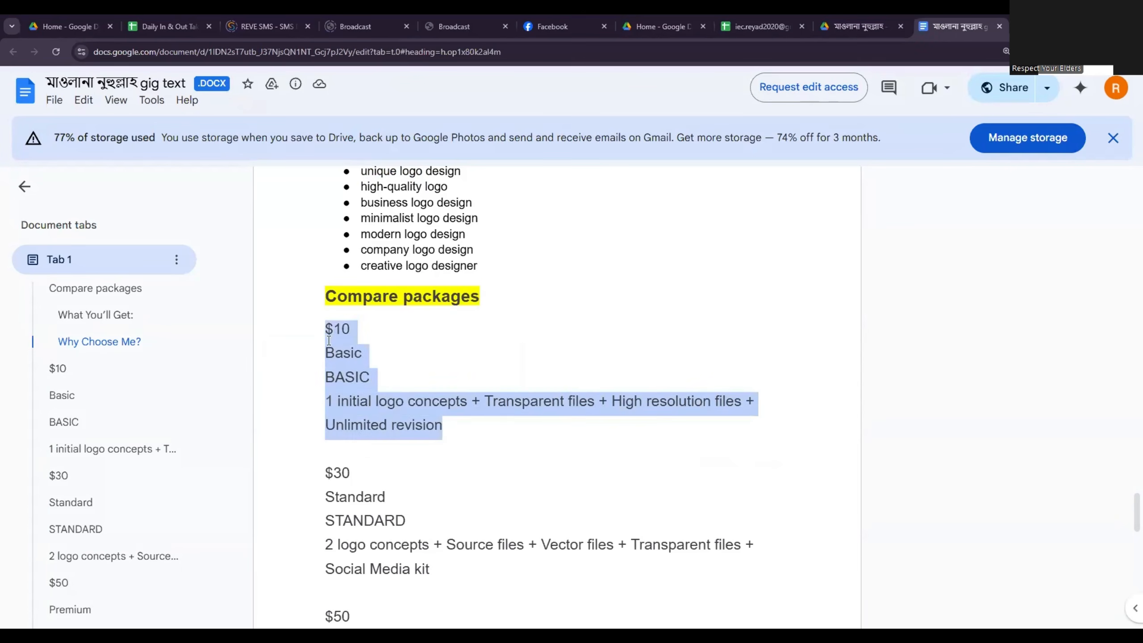
pyautogui.rightClick(341, 358)
pyautogui.click(356, 360)
pyautogui.hotkey('alt', 'Tab')
# Step: Copy the $30 Standard package block, including its "2 logo concepts" description, from the gig text and switch windows
pyautogui.scroll(-3, 535, 424)
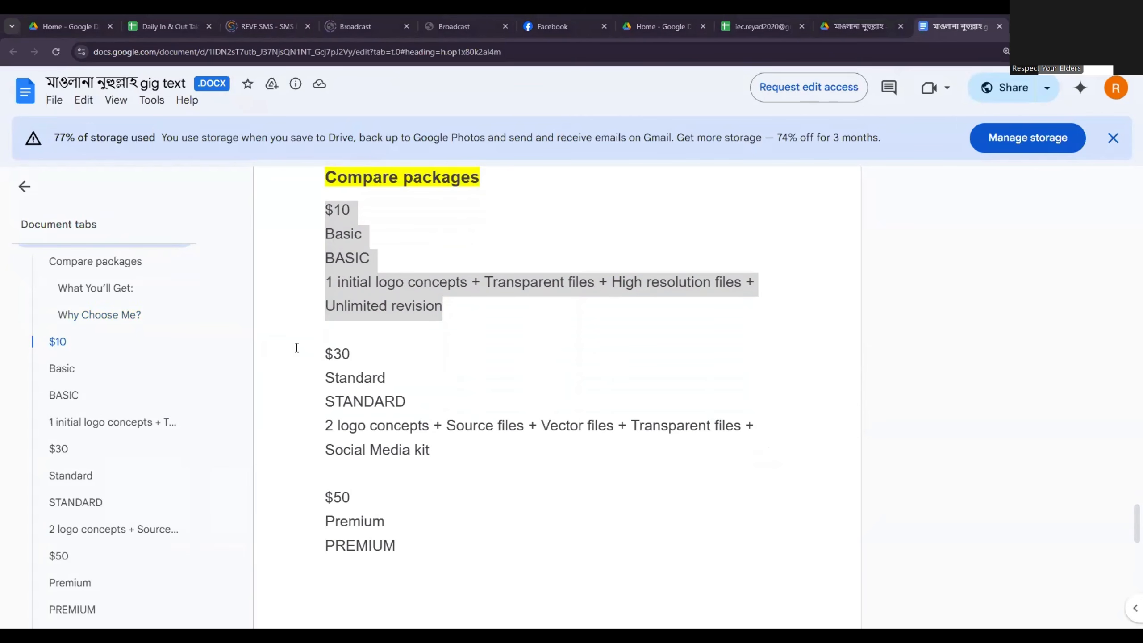
pyautogui.moveTo(297, 342); pyautogui.dragTo(325, 356)
pyautogui.click(428, 452)
pyautogui.rightClick(342, 362)
pyautogui.click(377, 375)
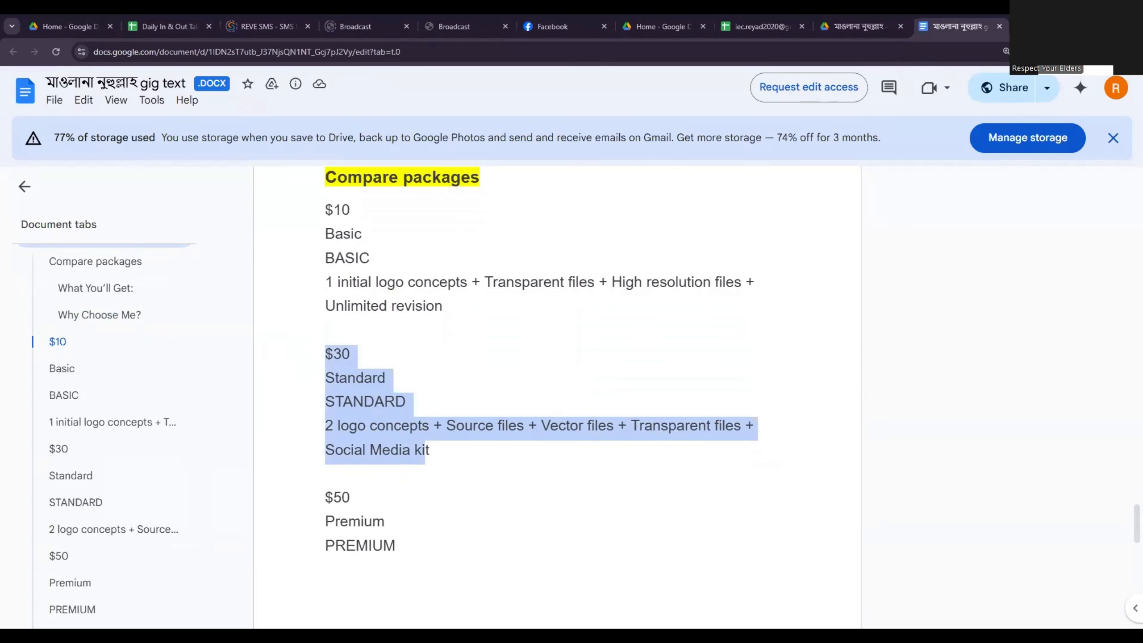
pyautogui.hotkey('alt', 'Tab')
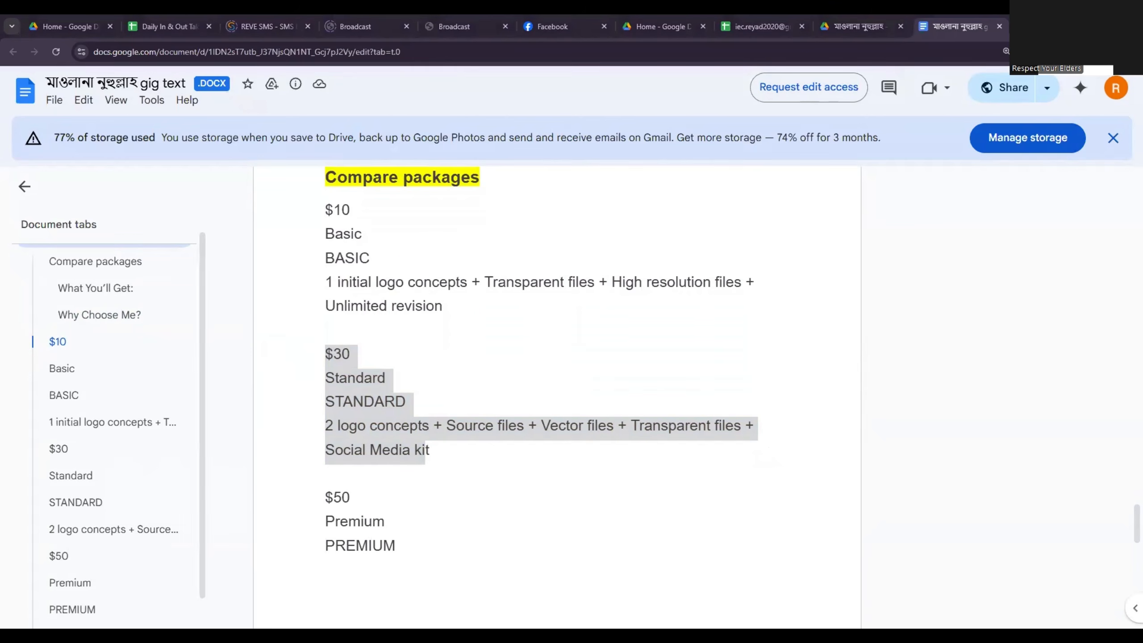
# Step: Copy the $50 Premium package price and name lines from the gig text and switch windows
pyautogui.scroll(-1, 739, 489)
pyautogui.scroll(-3, 410, 369)
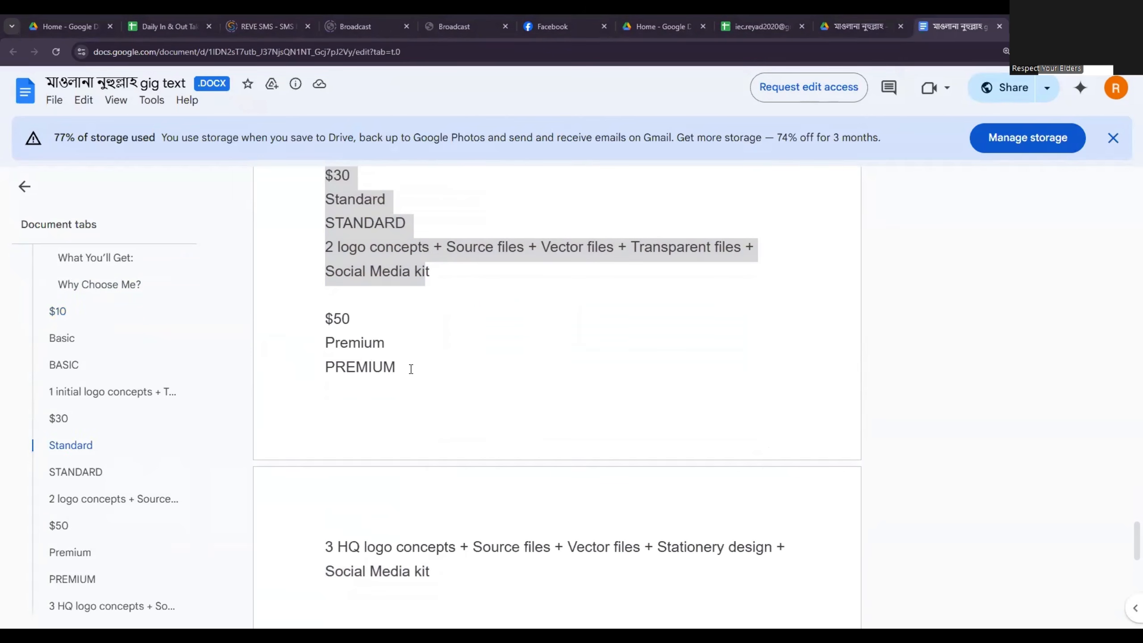
pyautogui.scroll(-3, 411, 369)
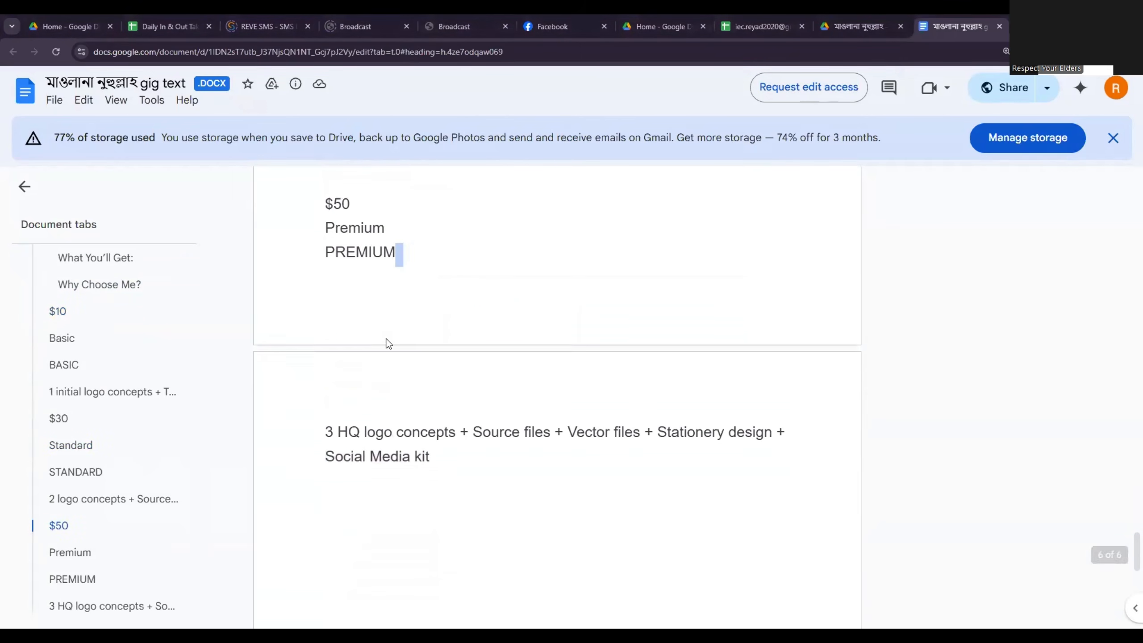
pyautogui.moveTo(396, 250); pyautogui.dragTo(321, 189)
pyautogui.click(396, 249)
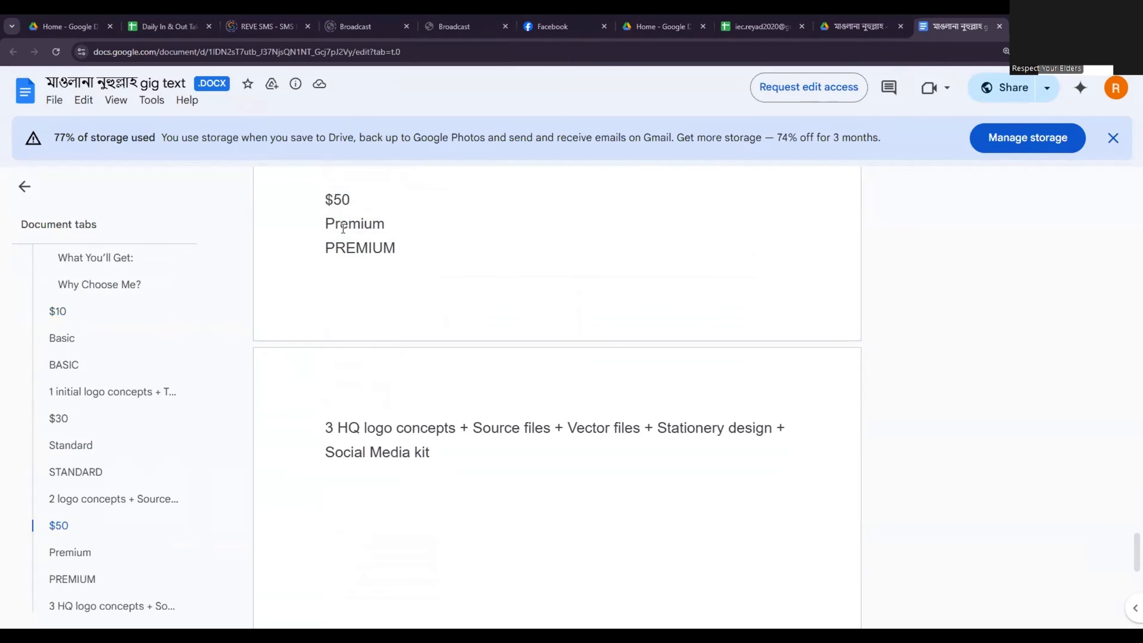
pyautogui.moveTo(396, 249); pyautogui.dragTo(326, 202)
pyautogui.rightClick(343, 208)
pyautogui.click(396, 228)
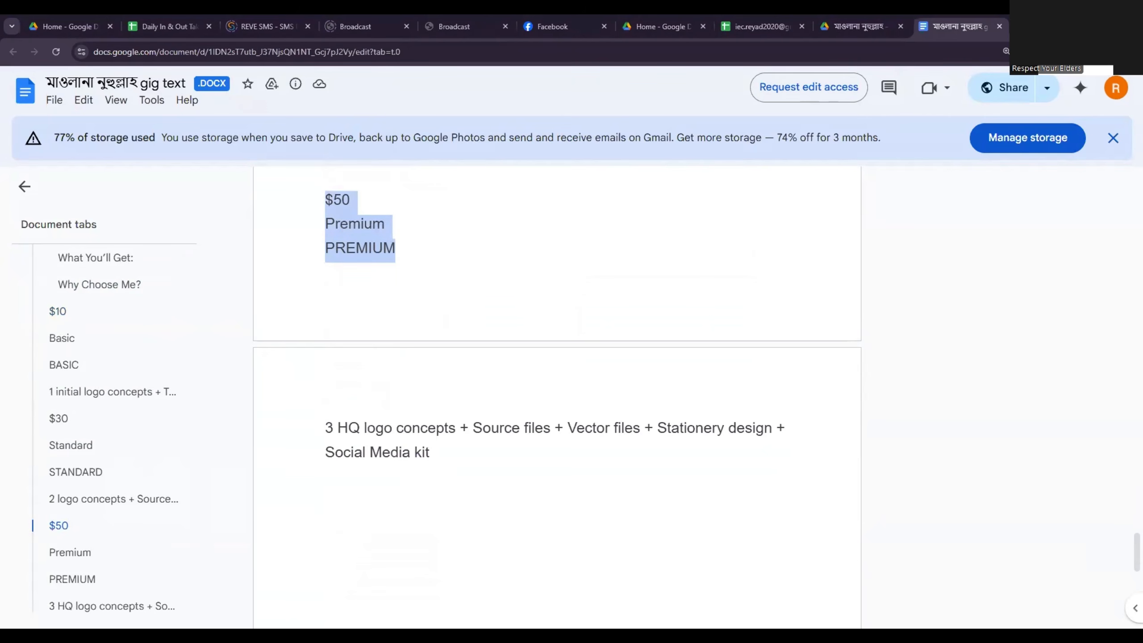
pyautogui.hotkey('alt', 'Tab')
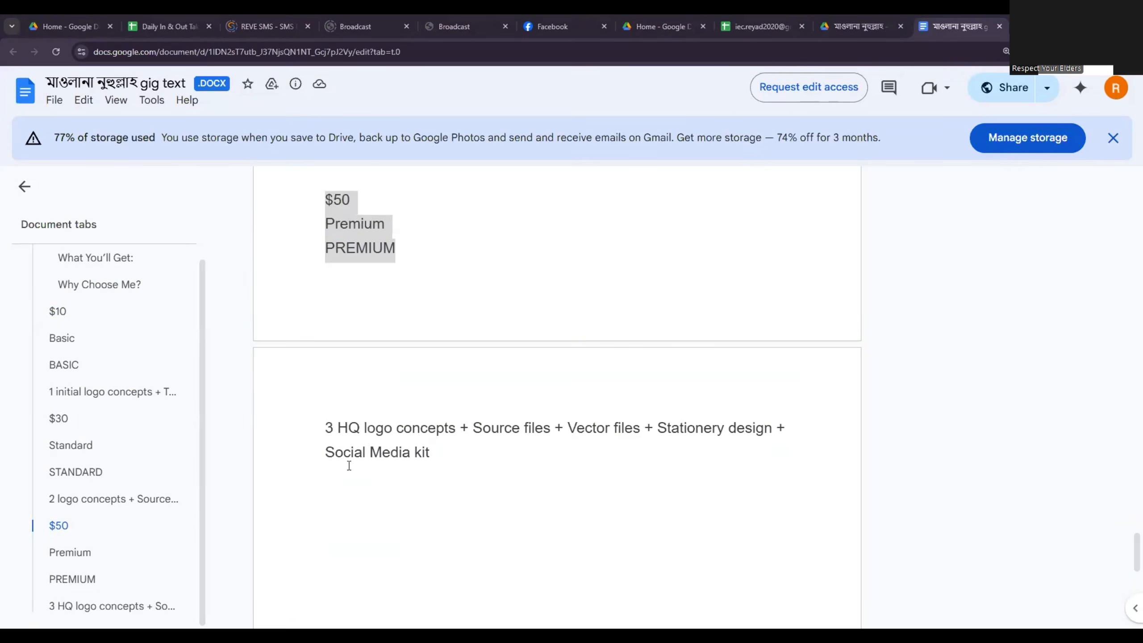
# Step: Copy the Premium description "3 HQ logo concepts + Source files + Vector files + Stationery design + Social Media kit" and switch windows
pyautogui.tripleClick(307, 418)
pyautogui.rightClick(350, 424)
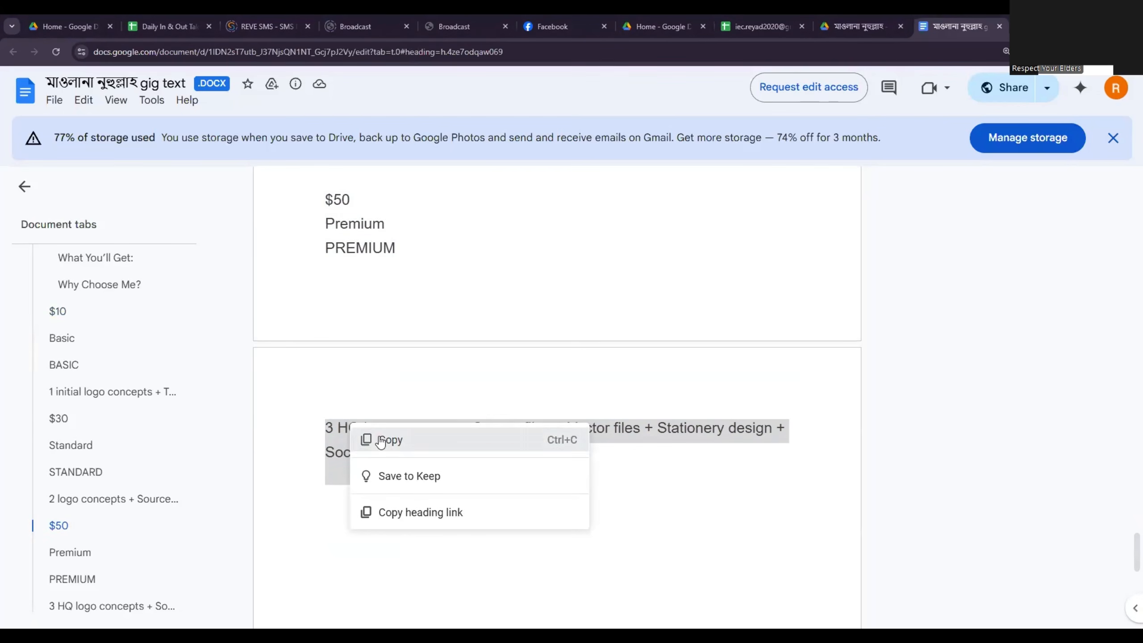
pyautogui.click(391, 440)
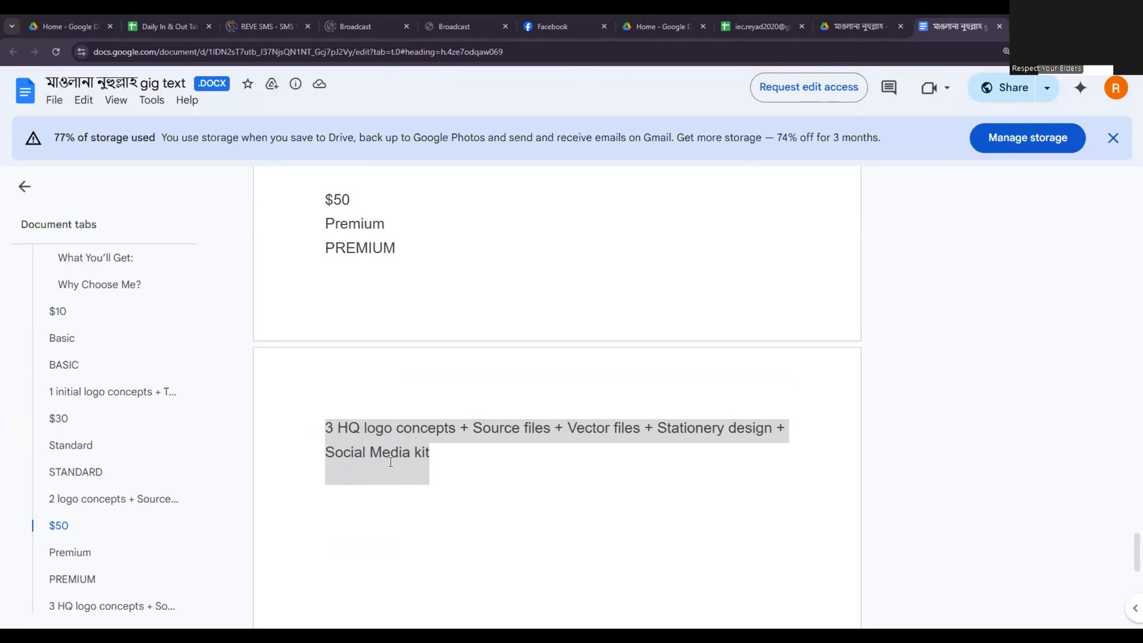
pyautogui.moveTo(438, 454); pyautogui.dragTo(315, 431)
pyautogui.rightClick(339, 435)
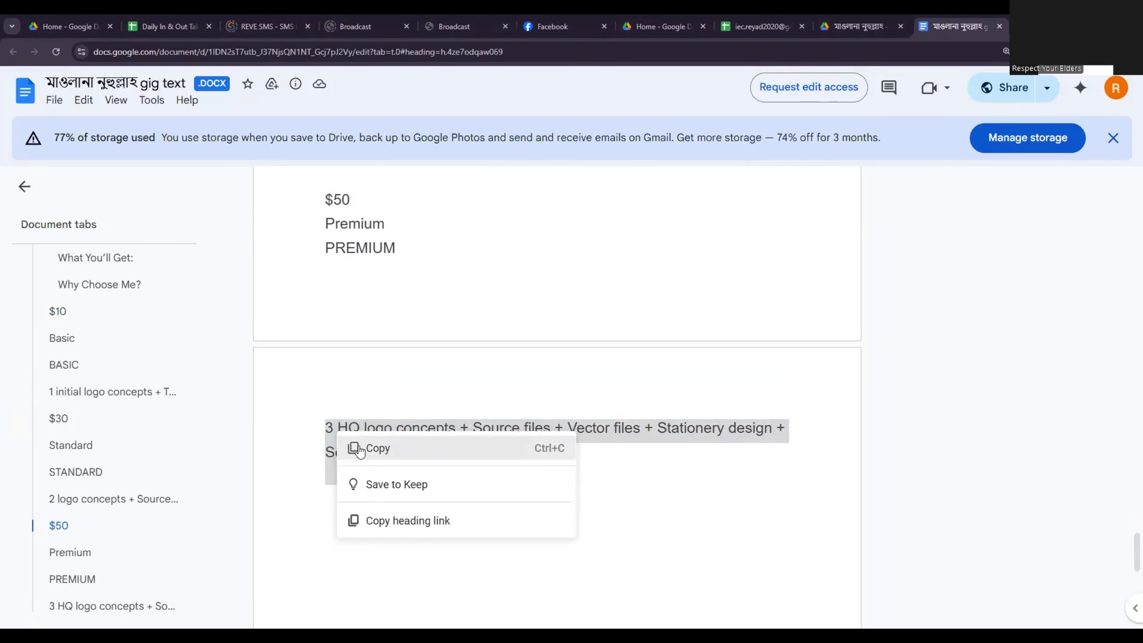
pyautogui.click(368, 446)
pyautogui.hotkey('alt', 'Tab')
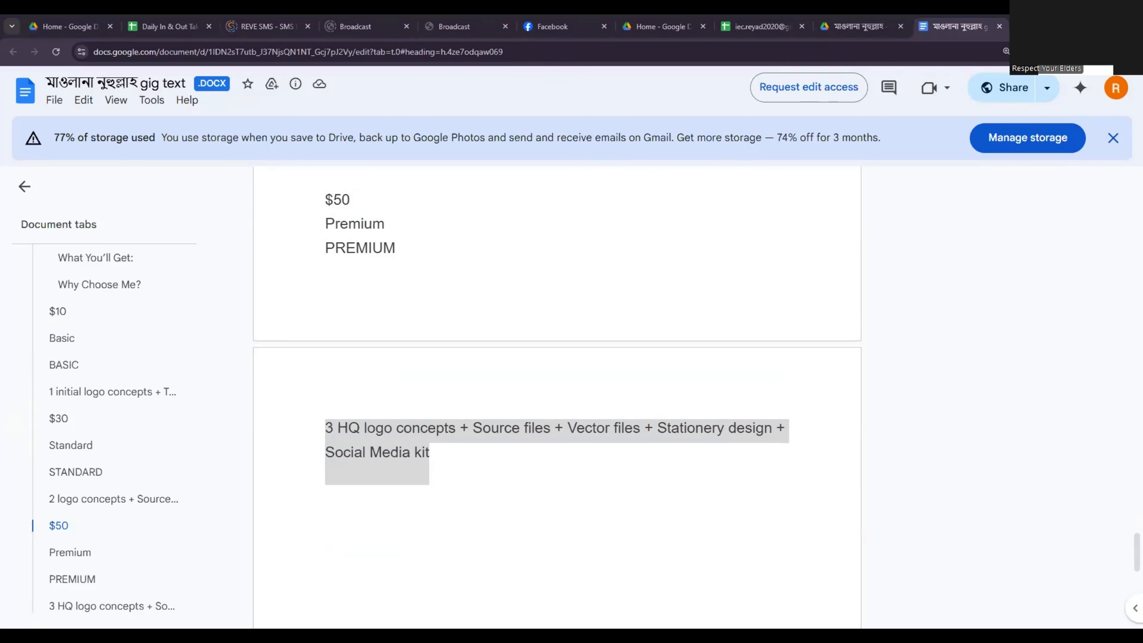
pyautogui.scroll(4, 450, 403)
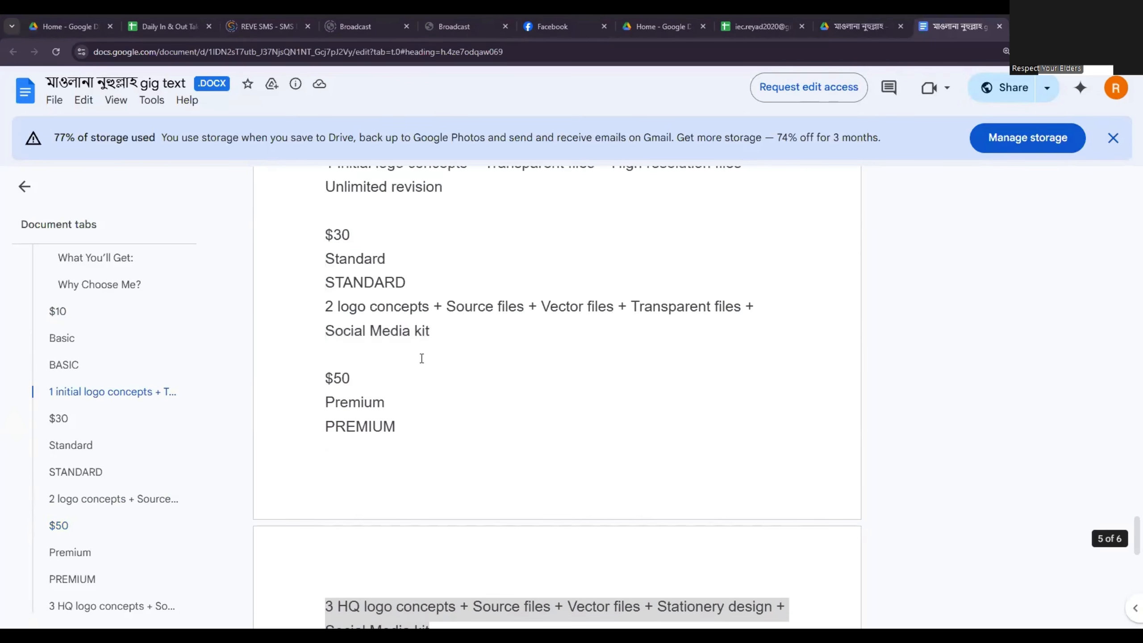
pyautogui.scroll(-6, 421, 358)
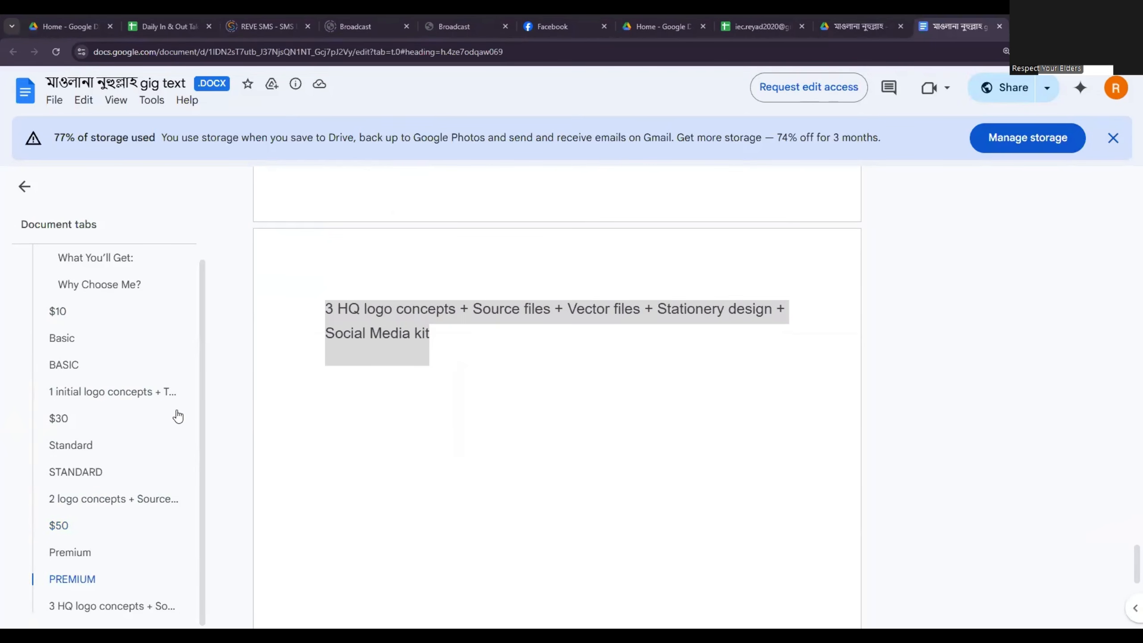
pyautogui.scroll(6, 439, 396)
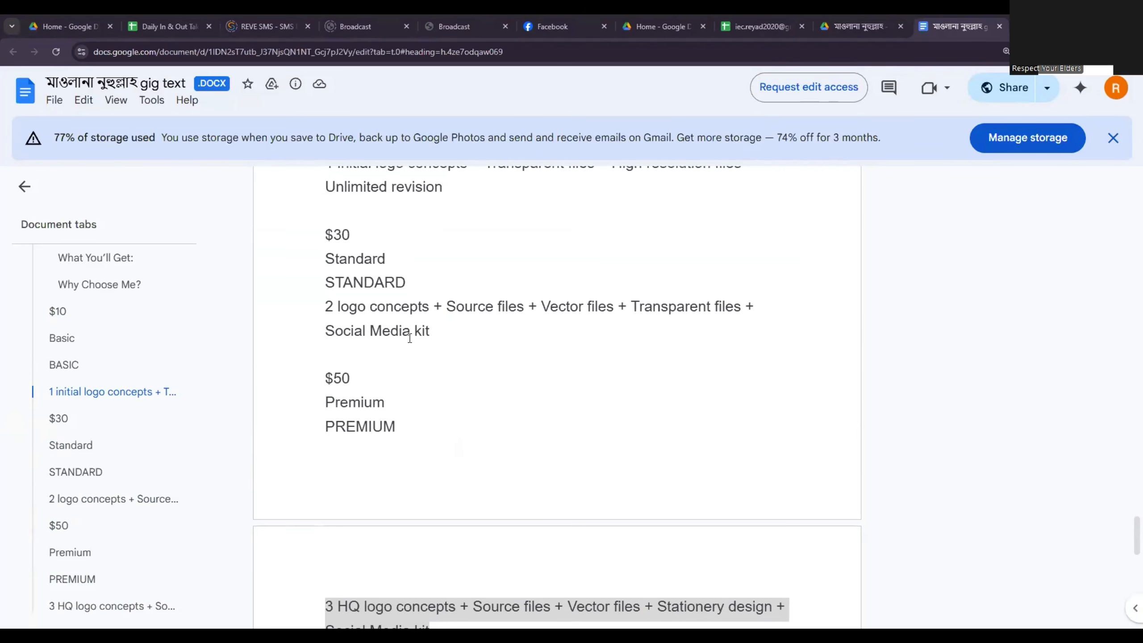
# Step: Copy the Standard description "2 logo concepts + Source files + Vector files + Transparent files + Social Media kit" and switch windows
pyautogui.tripleClick(440, 335)
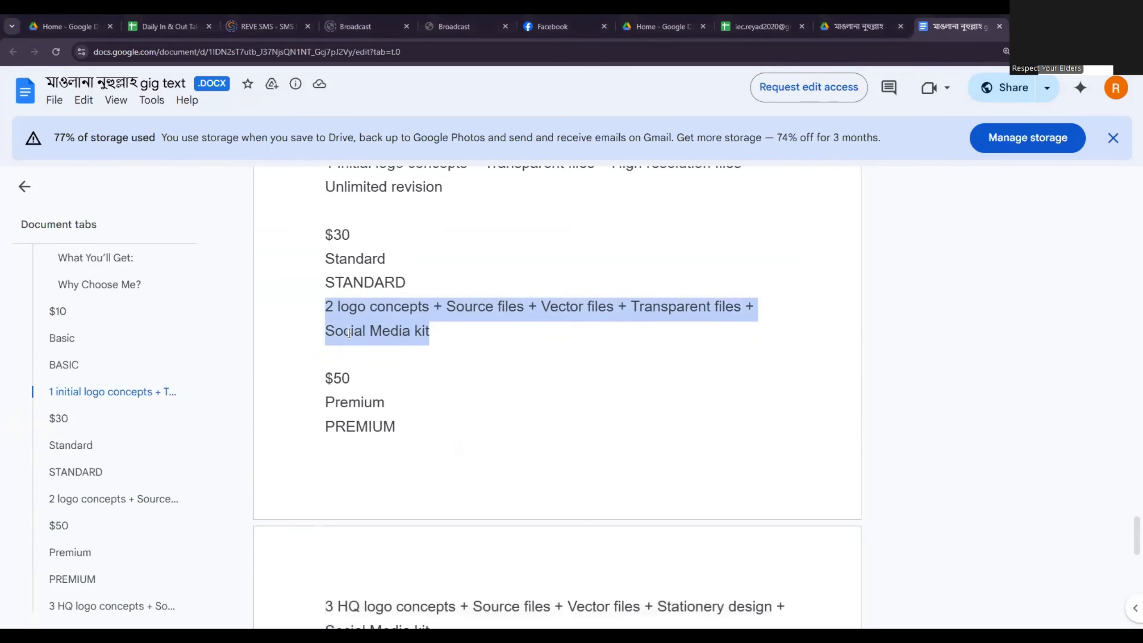
pyautogui.hotkey('alt', 'Tab')
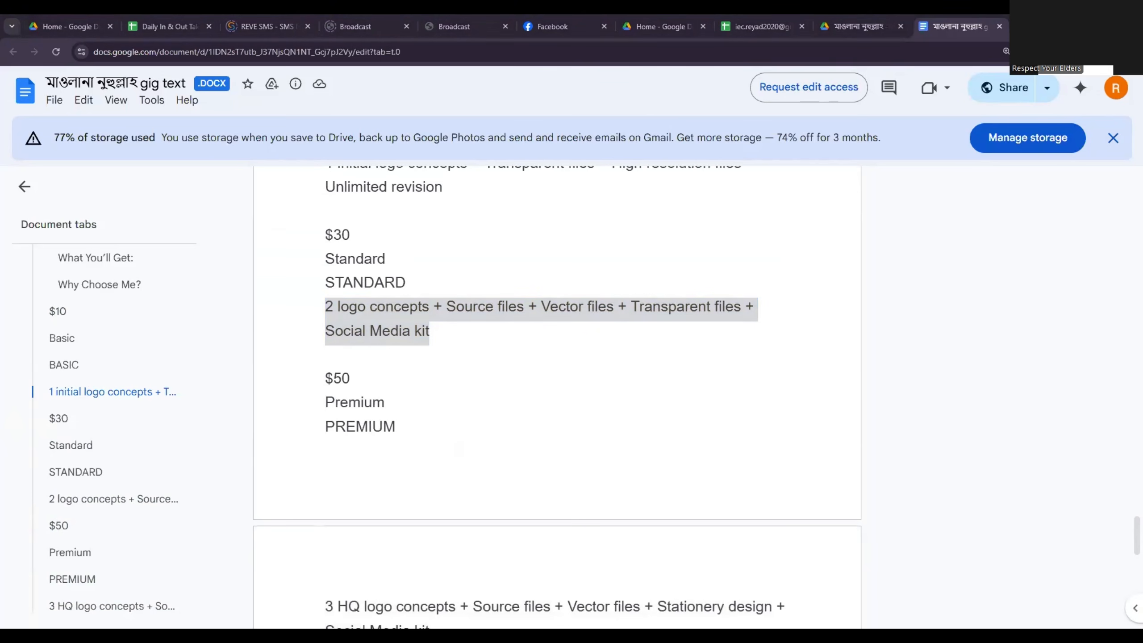
# Step: Copy the Basic package description from the gig text, switch to the Fiverr packages, and remove the blank line above the Premium description
pyautogui.scroll(3, 439, 360)
pyautogui.tripleClick(329, 287)
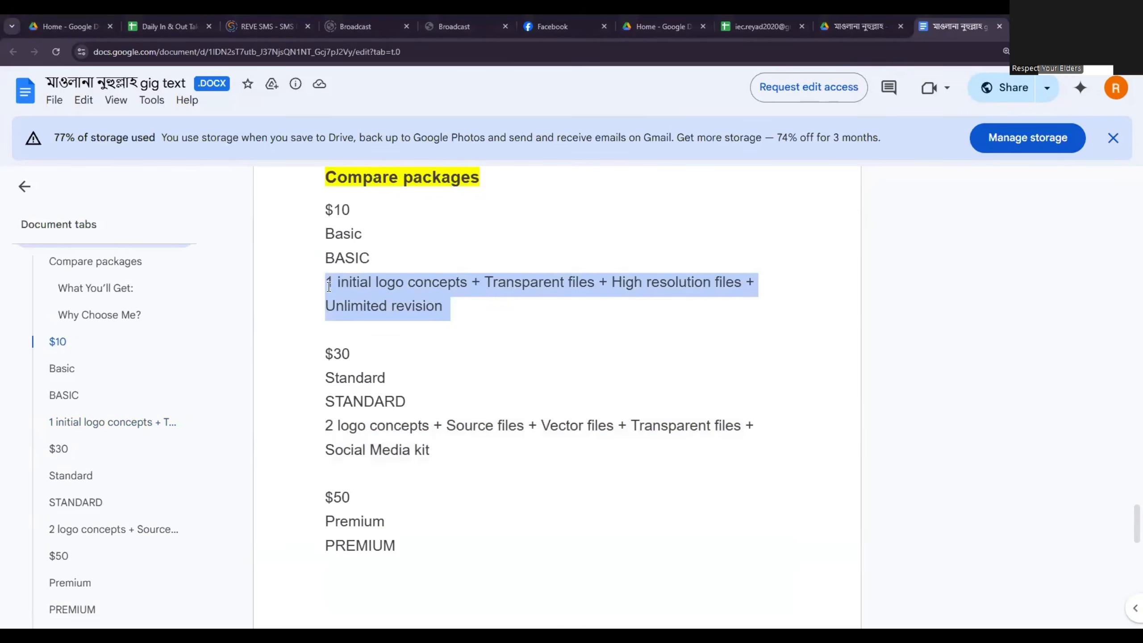
pyautogui.rightClick(379, 290)
pyautogui.click(407, 308)
pyautogui.hotkey('alt', 'Tab')
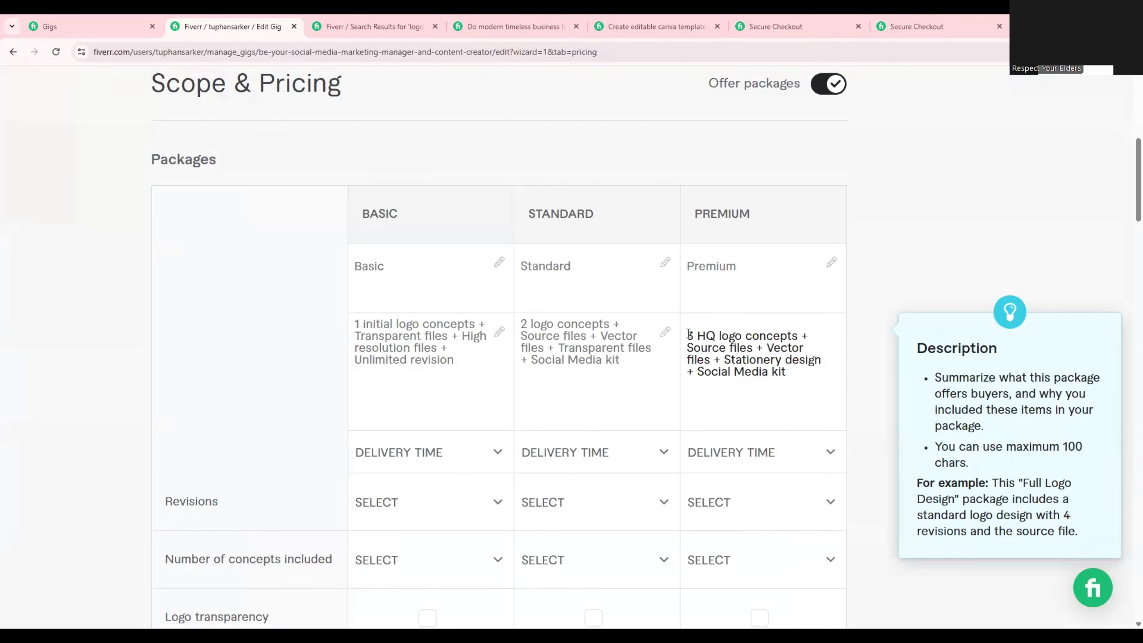
pyautogui.press('BackSpace')
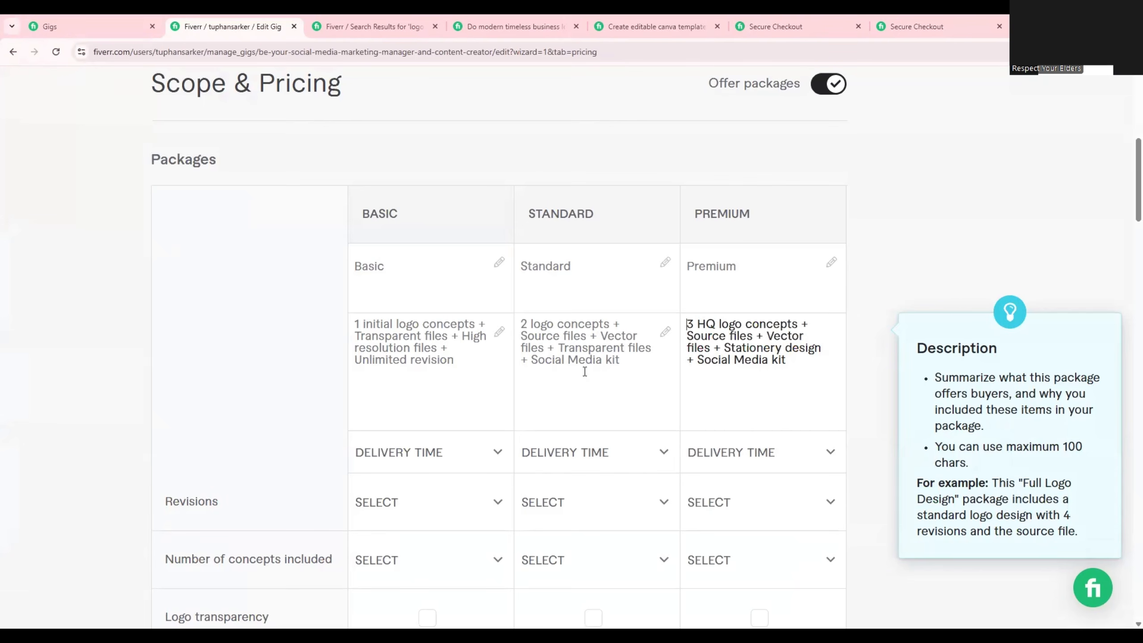
# Step: Examine the Basic, Standard and Premium package titles against their column headings
pyautogui.click(399, 266)
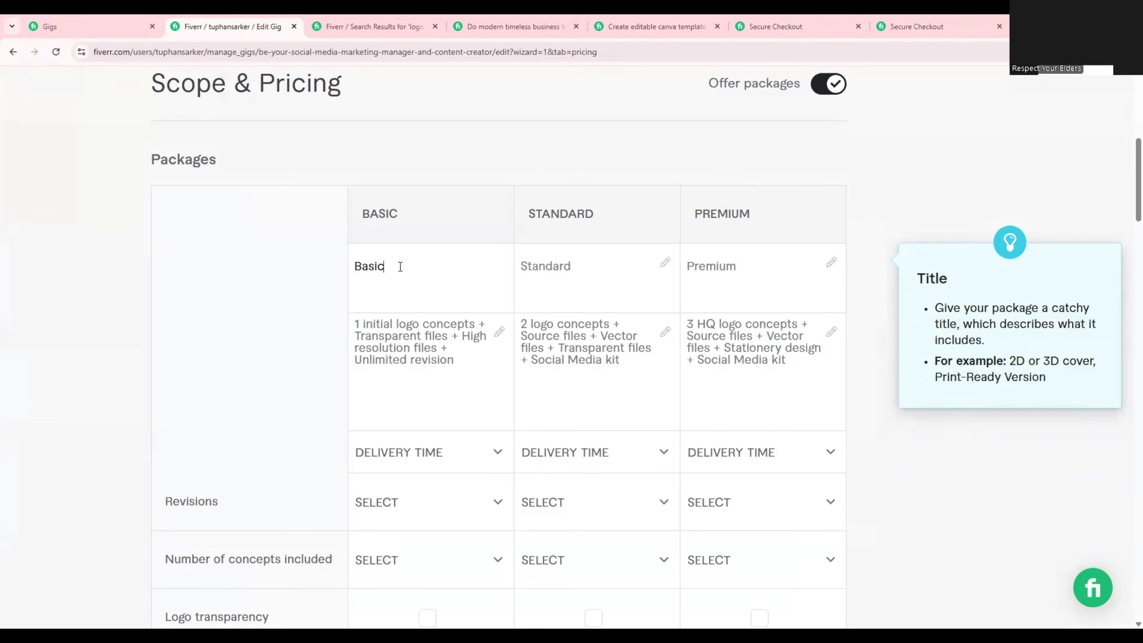
pyautogui.click(600, 265)
pyautogui.click(770, 270)
pyautogui.moveTo(397, 217); pyautogui.dragTo(361, 216)
pyautogui.click(392, 266)
pyautogui.moveTo(593, 215); pyautogui.dragTo(533, 215)
pyautogui.click(588, 262)
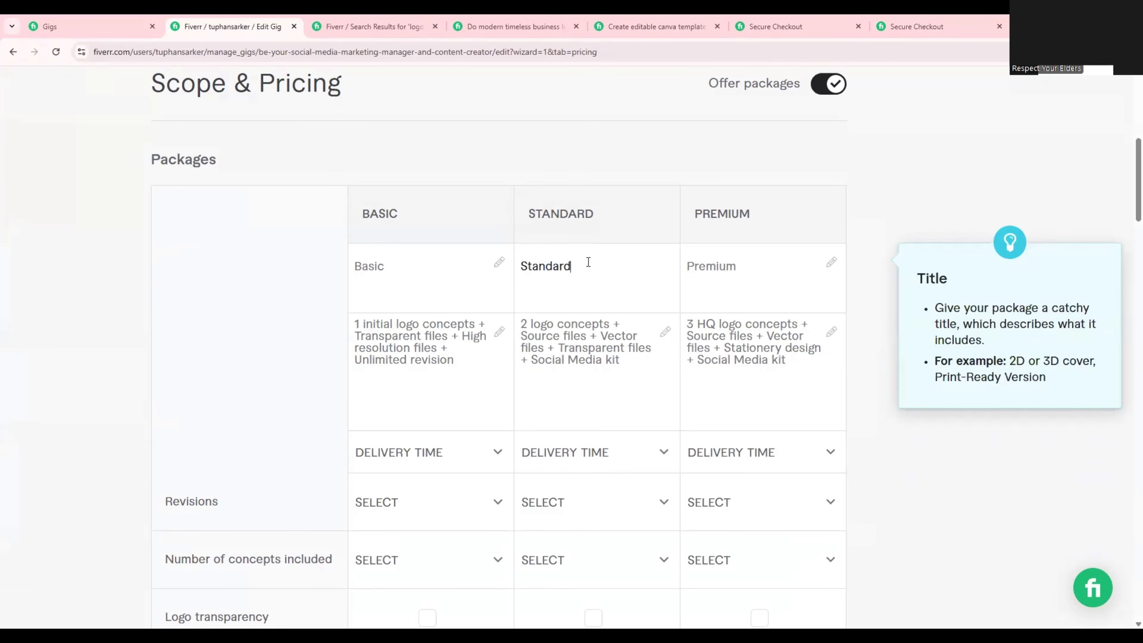
pyautogui.moveTo(750, 217); pyautogui.dragTo(694, 217)
pyautogui.click(751, 289)
pyautogui.click(395, 283)
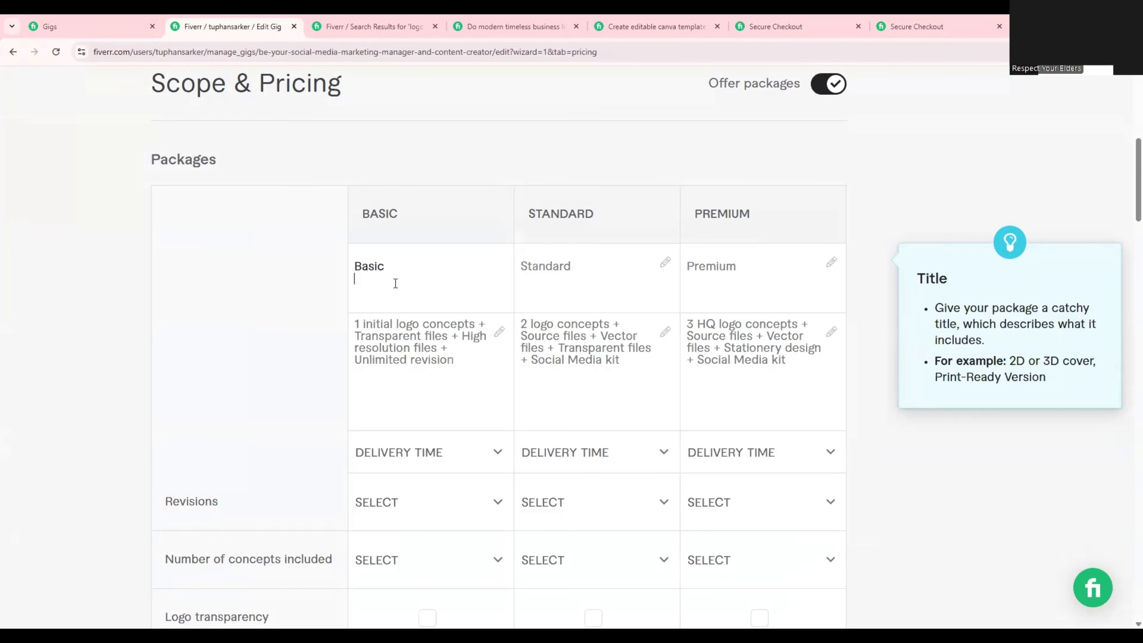
# Step: Examine each item in the Basic package description, from logo concepts to revisions, and recheck the three package titles
pyautogui.moveTo(353, 327); pyautogui.dragTo(474, 328)
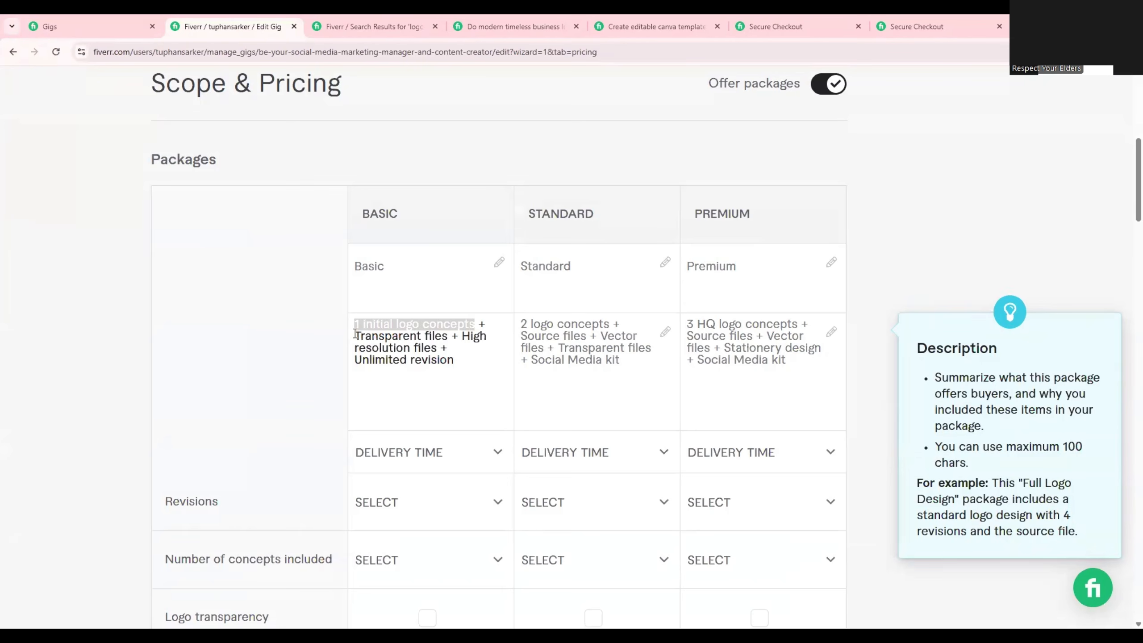
pyautogui.moveTo(356, 335); pyautogui.dragTo(443, 335)
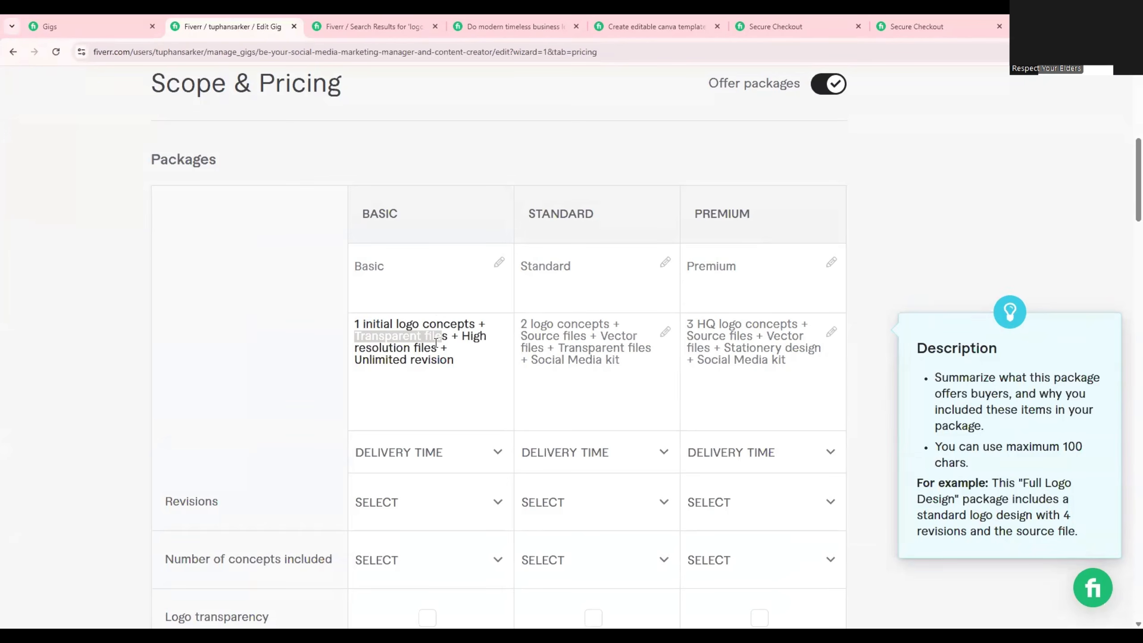
pyautogui.click(431, 347)
pyautogui.moveTo(456, 338); pyautogui.dragTo(340, 361)
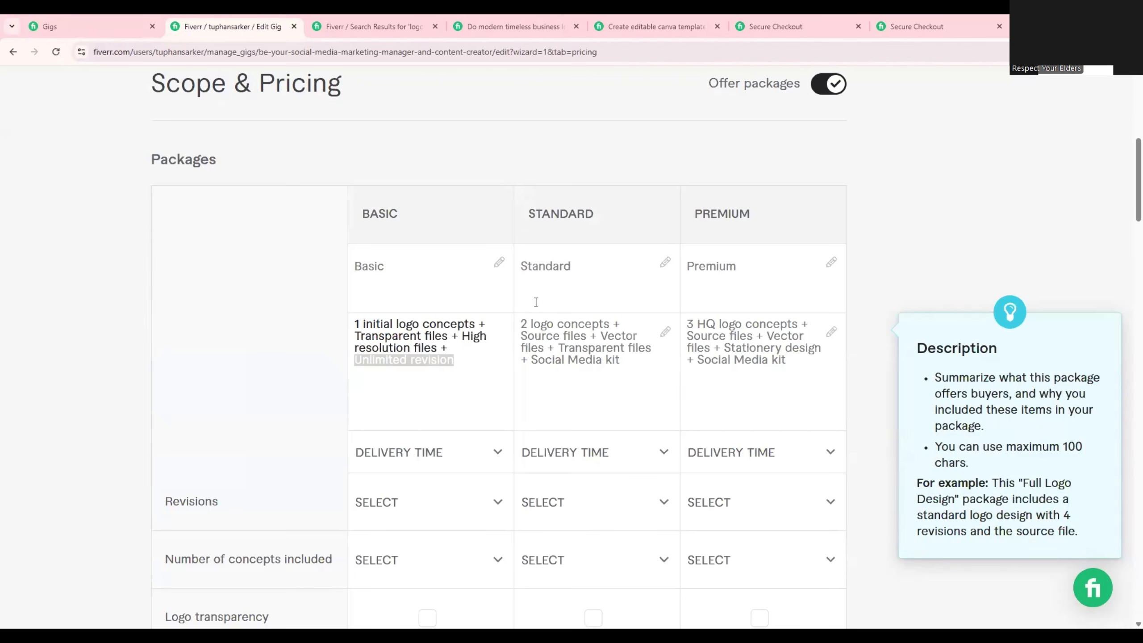
pyautogui.click(570, 279)
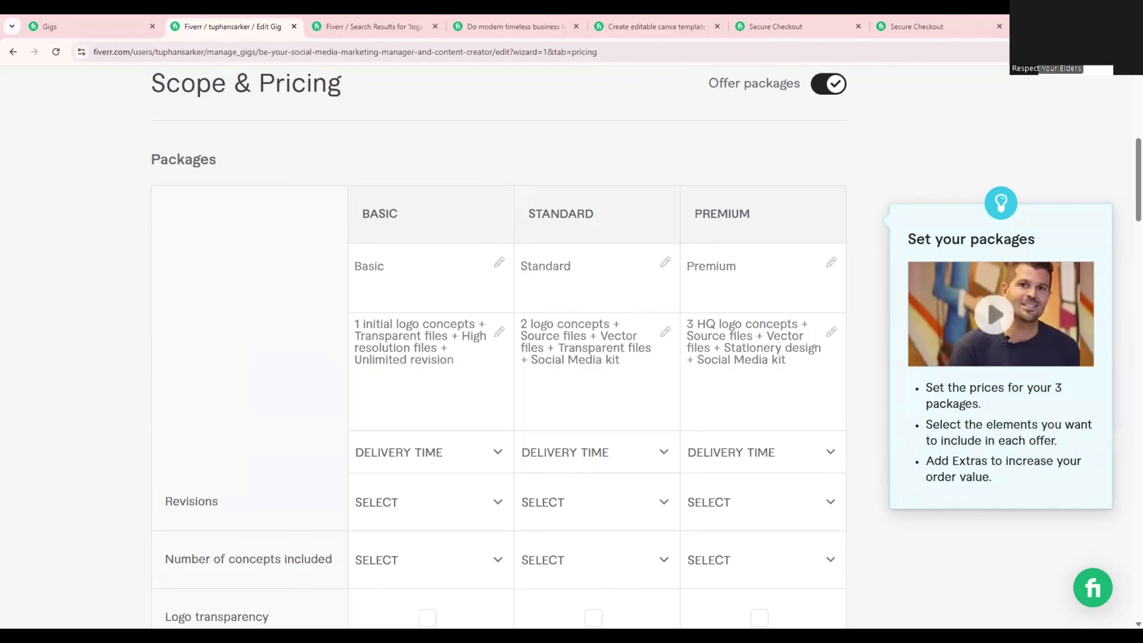
pyautogui.click(358, 321)
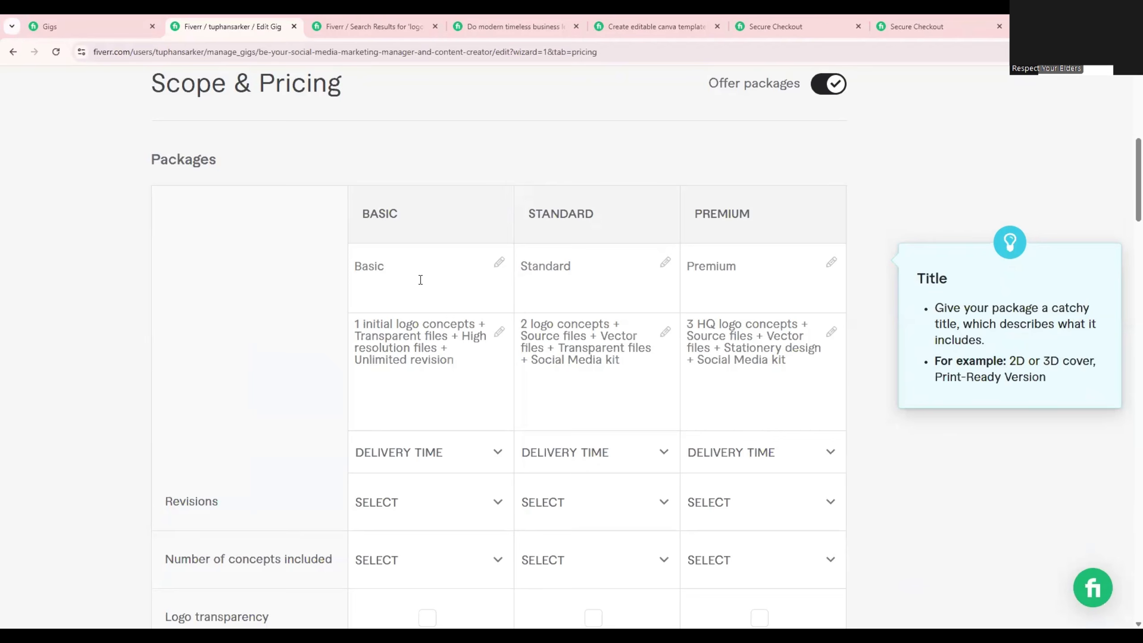
pyautogui.click(600, 268)
pyautogui.click(773, 266)
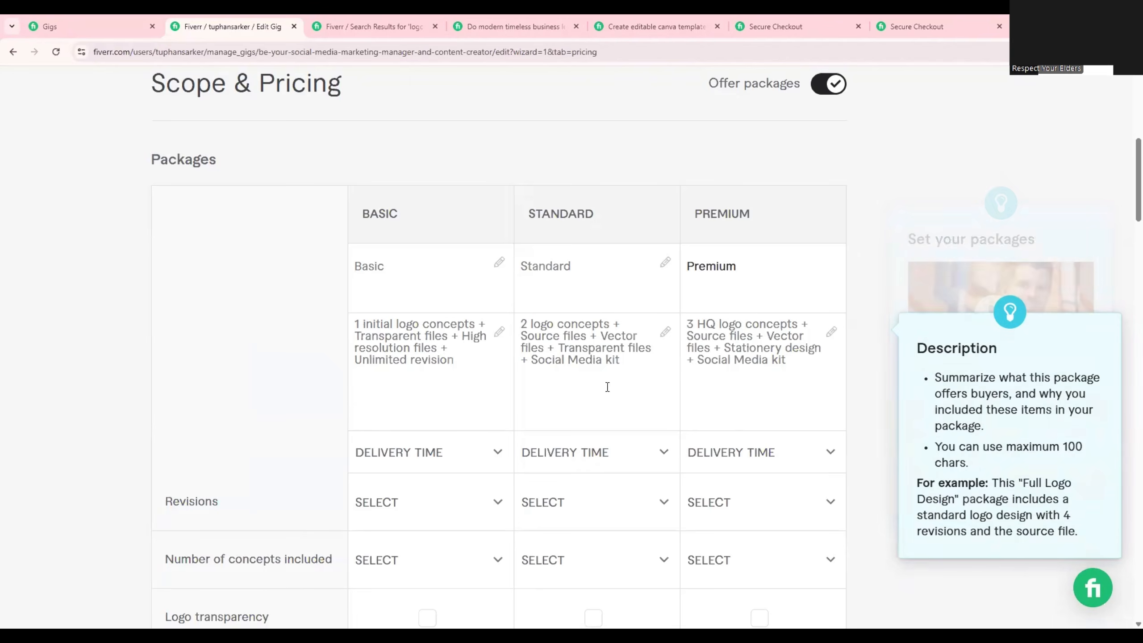
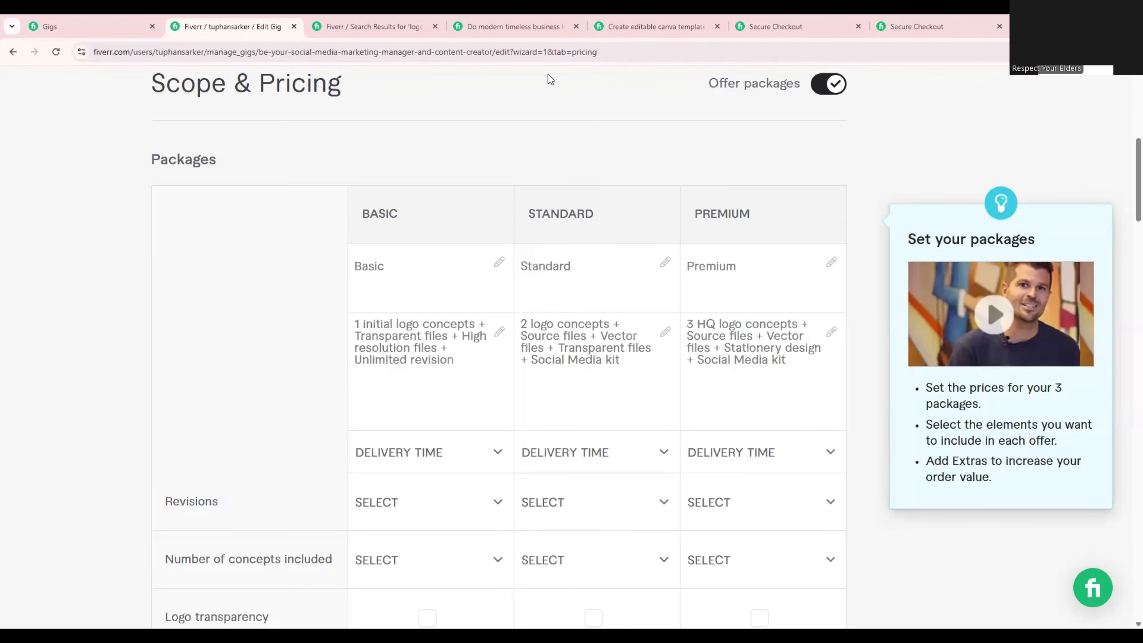
# Step: Read through the complete Basic and Standard descriptions in the packages table
pyautogui.hotkey('ctrl', '+')
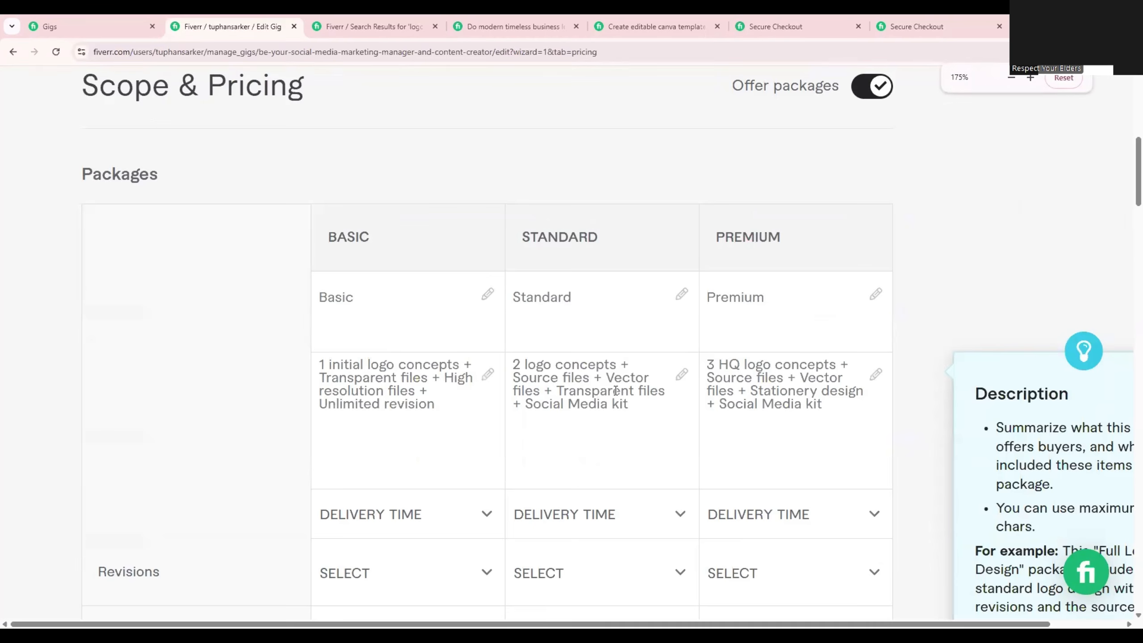
pyautogui.scroll(-1, 616, 392)
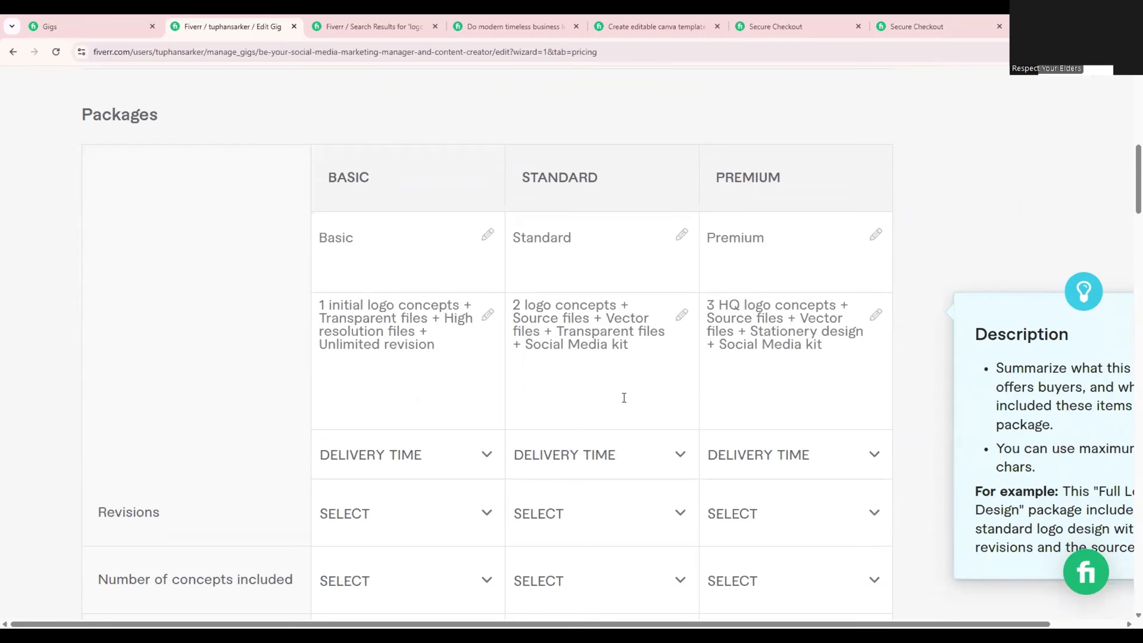
pyautogui.hotkey('ctrl', '+')
pyautogui.scroll(-1, 624, 397)
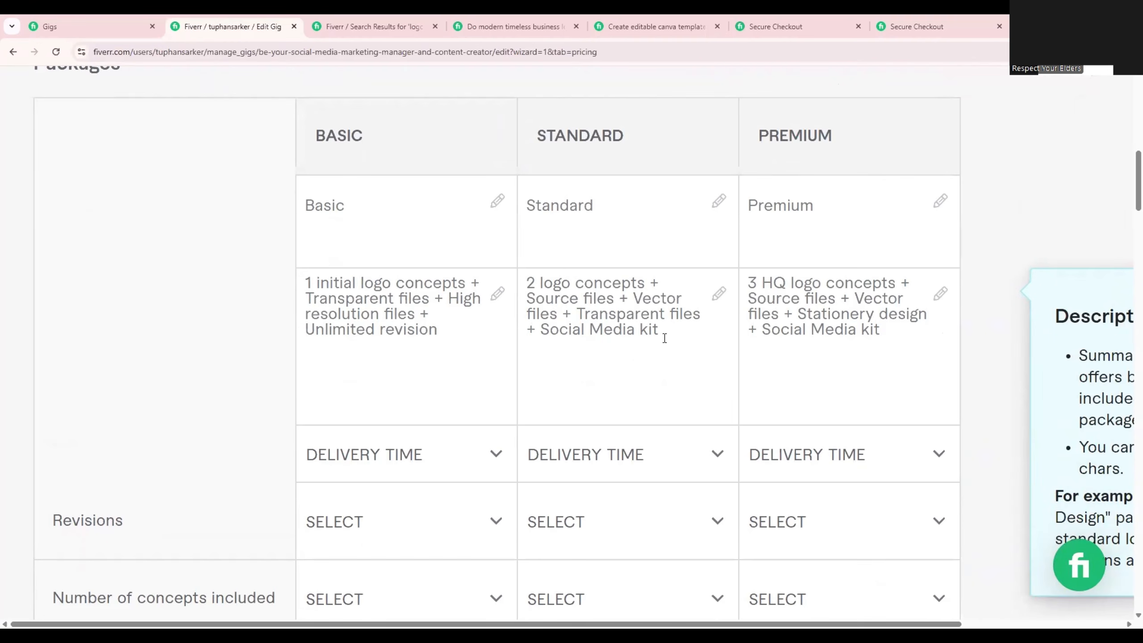
pyautogui.tripleClick(547, 302)
pyautogui.click(476, 345)
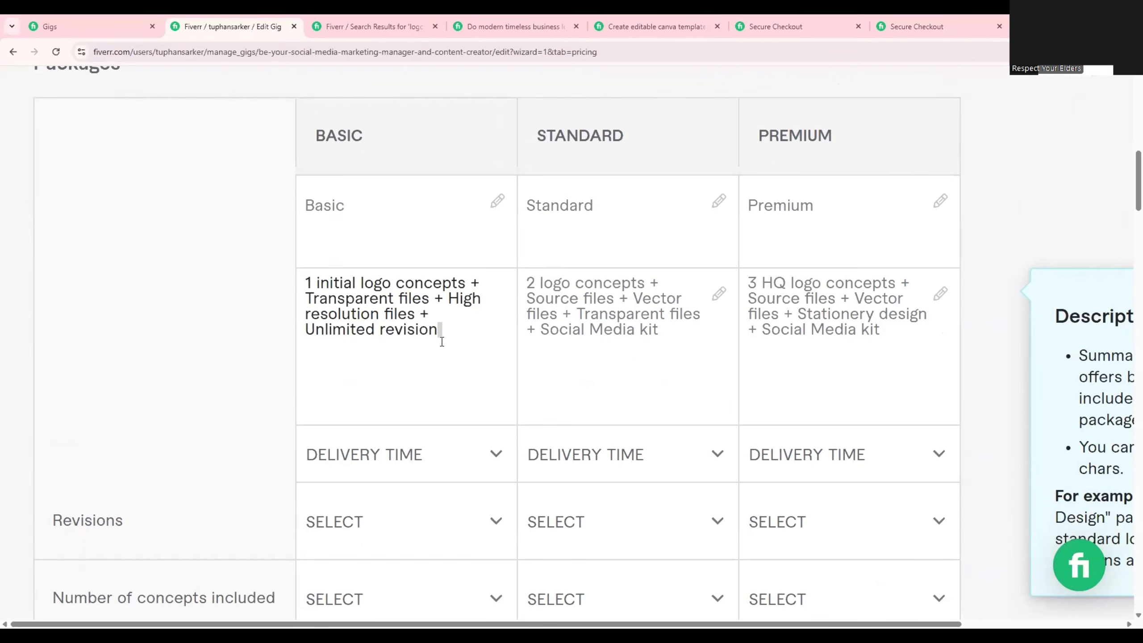
pyautogui.moveTo(454, 329); pyautogui.dragTo(302, 276)
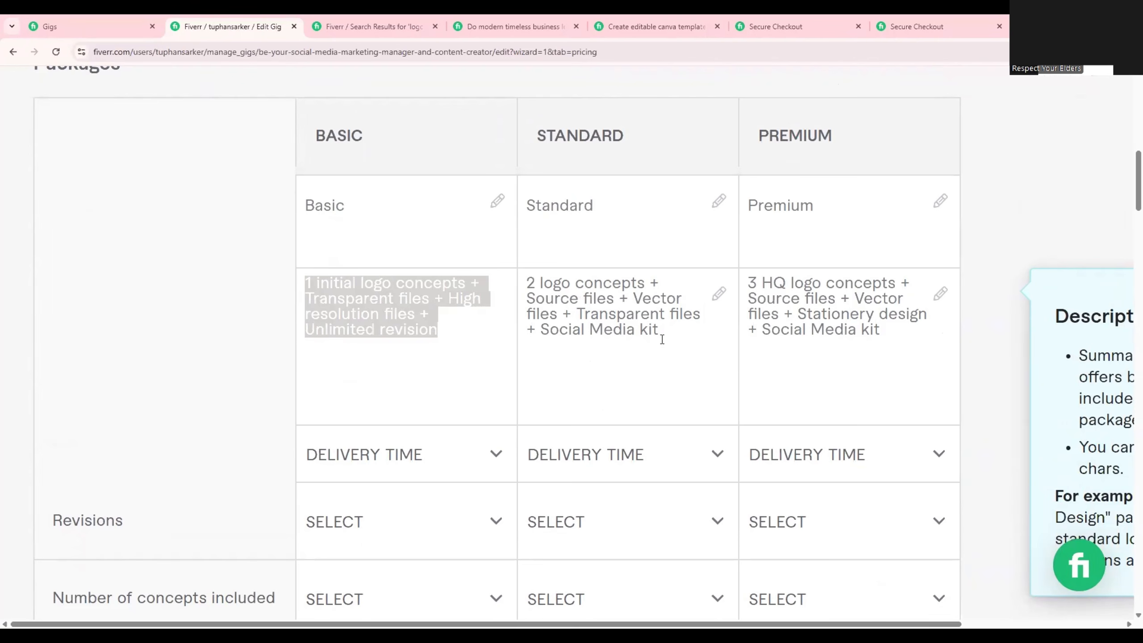
pyautogui.click(669, 377)
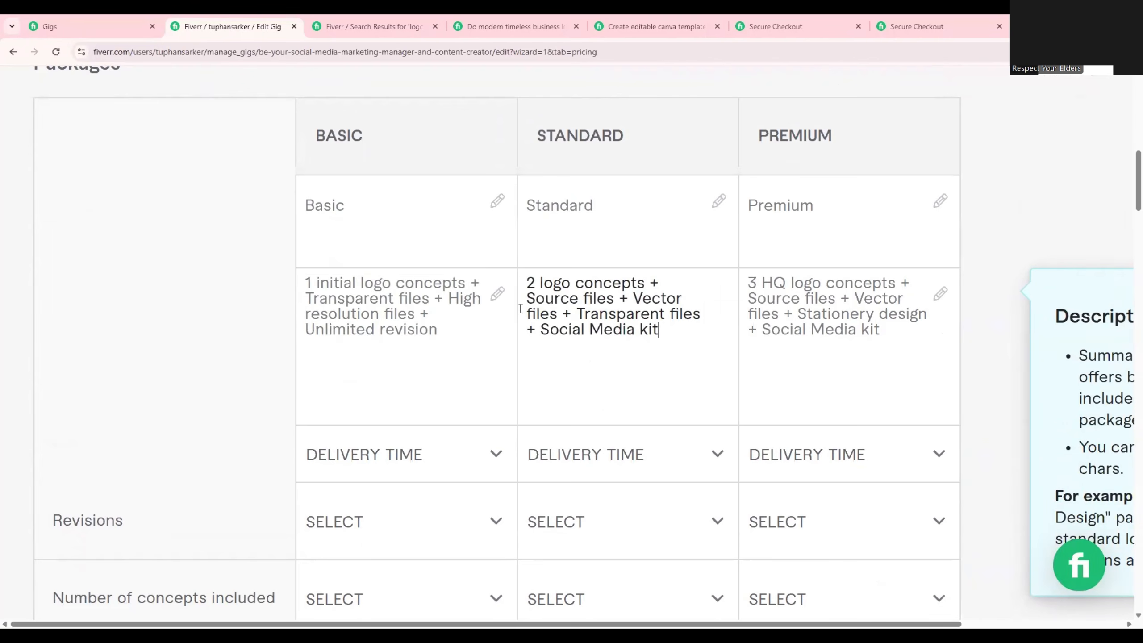
# Step: Set the Basic package's delivery time to 1 day delivery
pyautogui.click(362, 214)
pyautogui.scroll(-1, 395, 334)
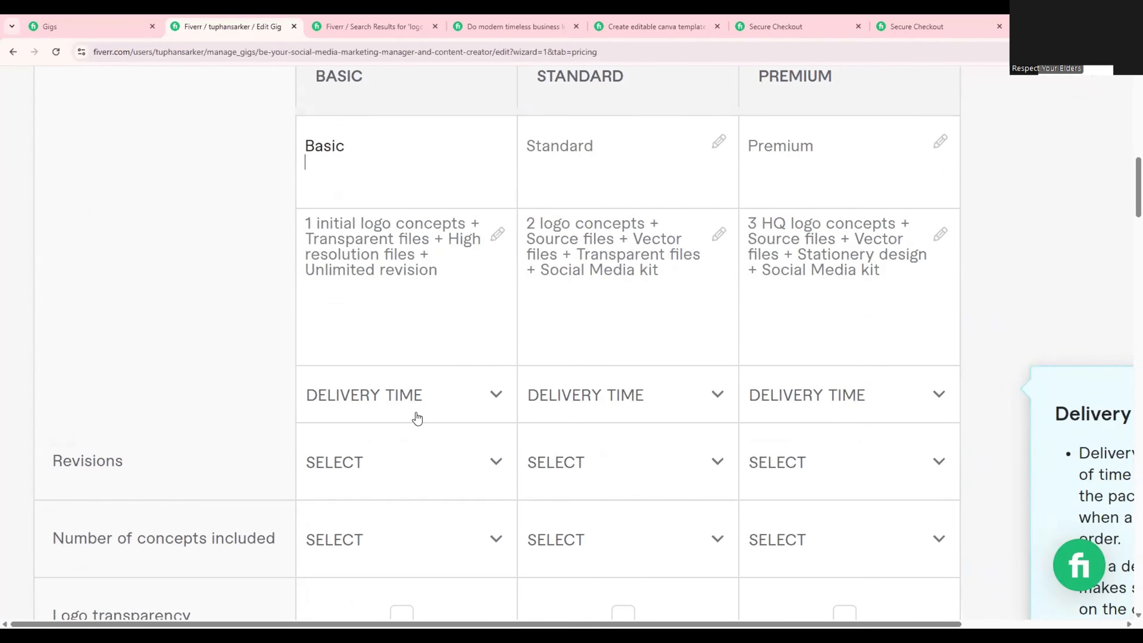
pyautogui.click(420, 410)
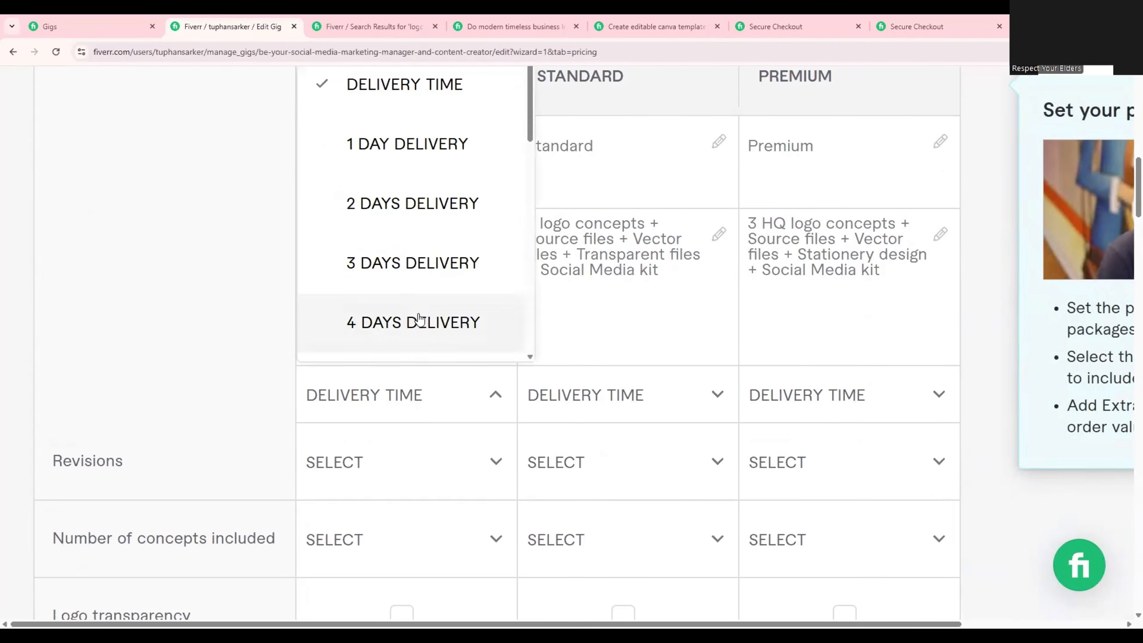
pyautogui.click(387, 152)
pyautogui.scroll(1, 382, 158)
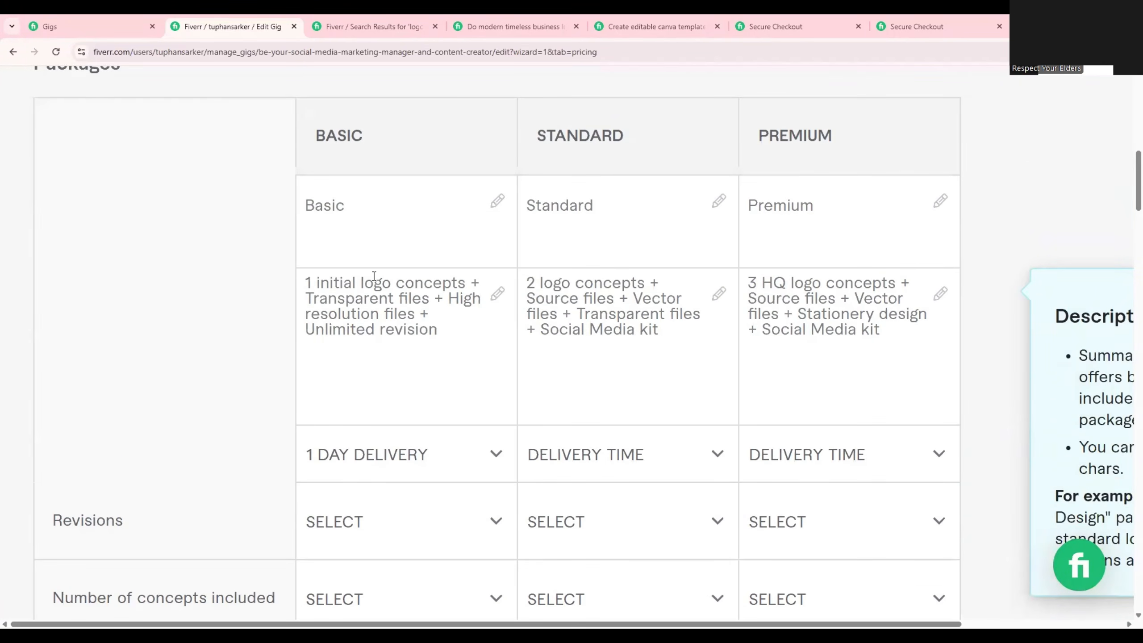
# Step: Compare what the Basic, Standard and Premium packages offer in their titles and descriptions
pyautogui.moveTo(304, 282); pyautogui.dragTo(378, 265)
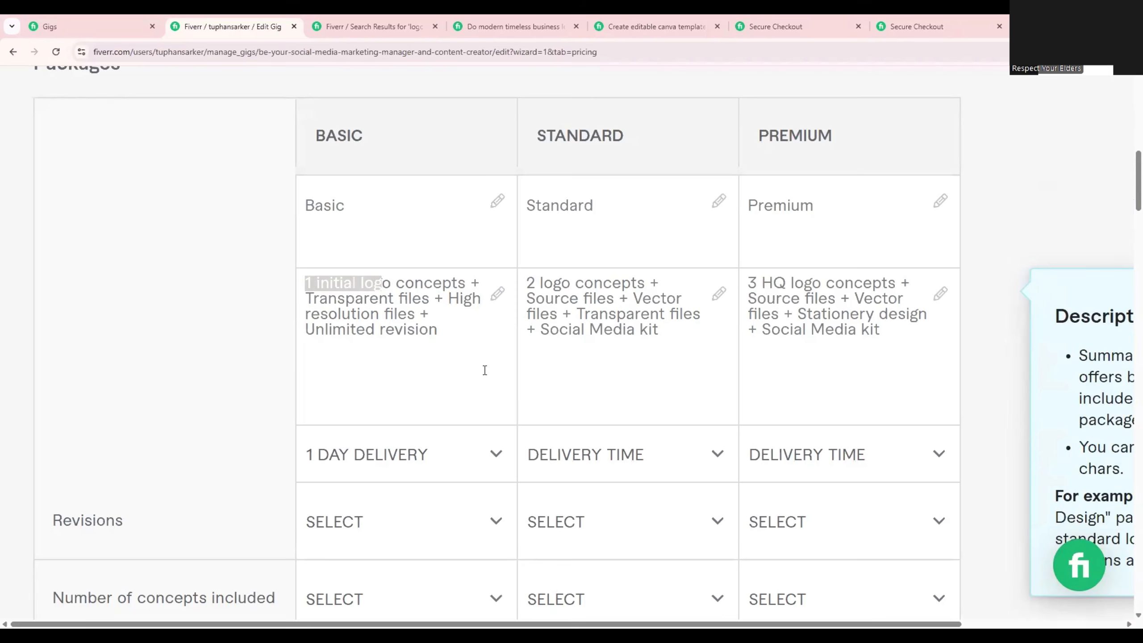
pyautogui.moveTo(439, 330); pyautogui.dragTo(303, 287)
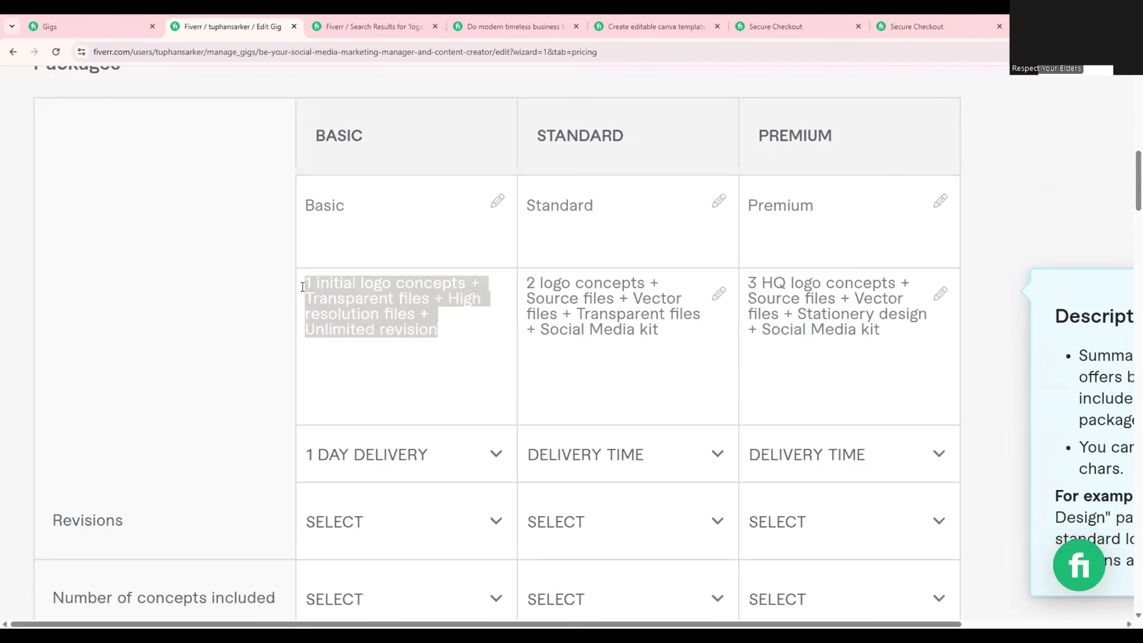
pyautogui.click(360, 217)
pyautogui.moveTo(345, 208); pyautogui.dragTo(307, 208)
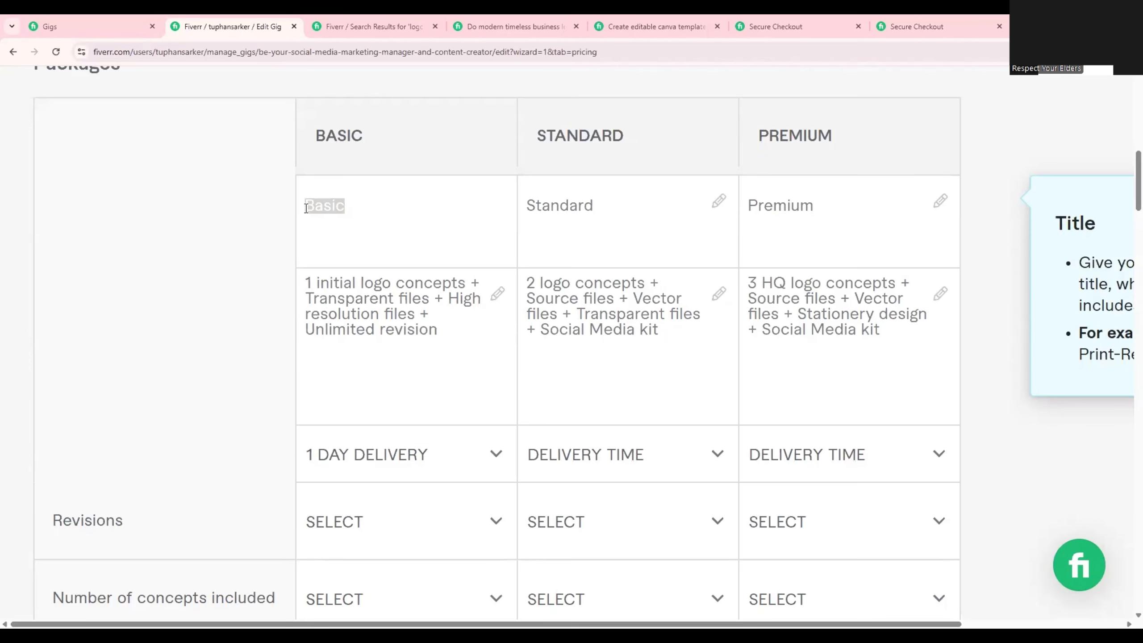
pyautogui.click(640, 224)
pyautogui.moveTo(606, 209); pyautogui.dragTo(511, 207)
pyautogui.moveTo(679, 336); pyautogui.dragTo(514, 278)
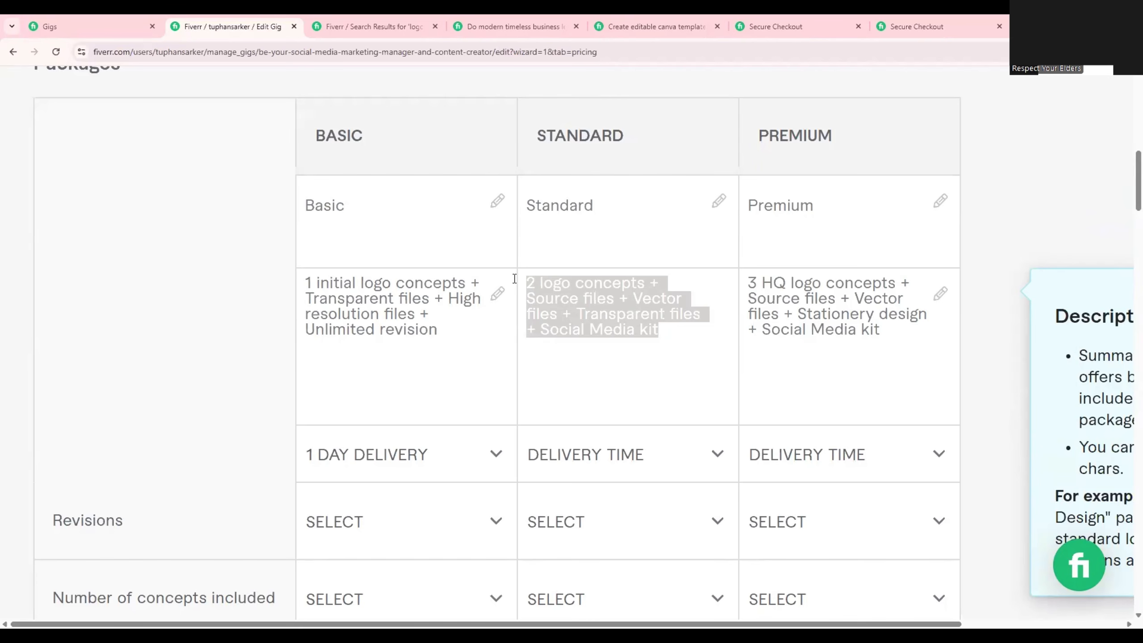
pyautogui.moveTo(895, 335); pyautogui.dragTo(735, 273)
pyautogui.click(820, 313)
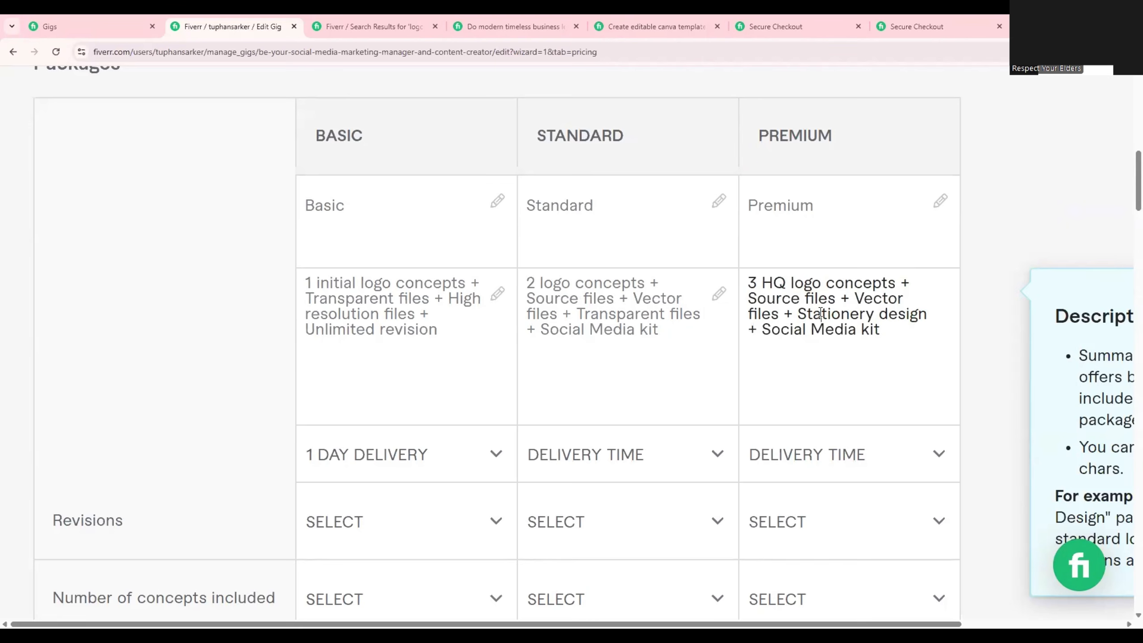
pyautogui.moveTo(875, 329); pyautogui.dragTo(750, 277)
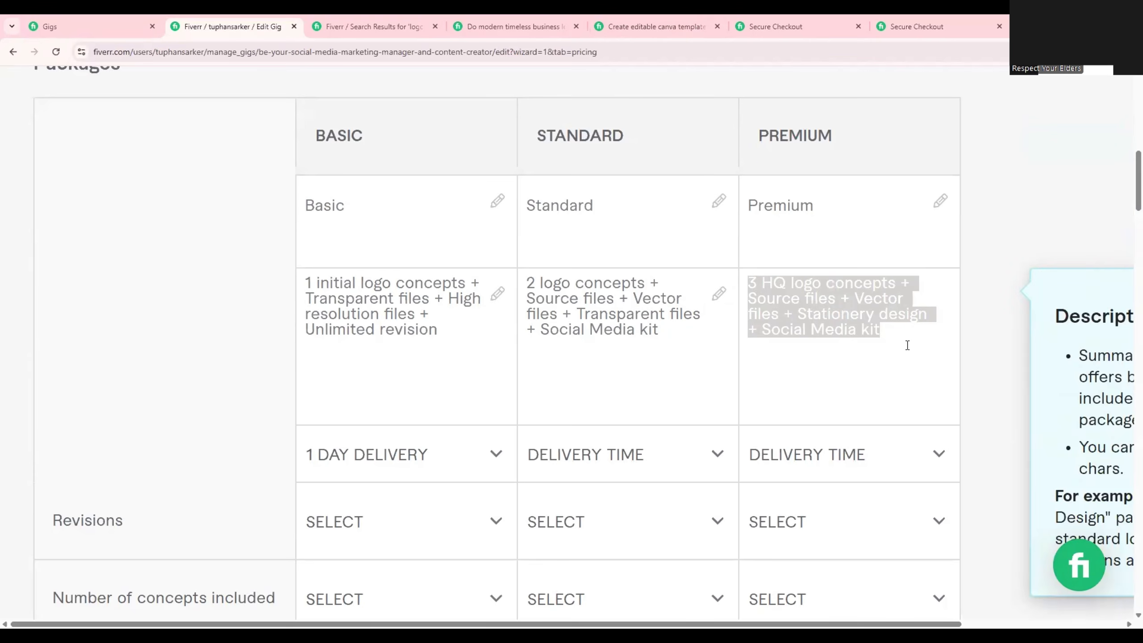
pyautogui.scroll(2, 902, 345)
pyautogui.scroll(-2, 903, 345)
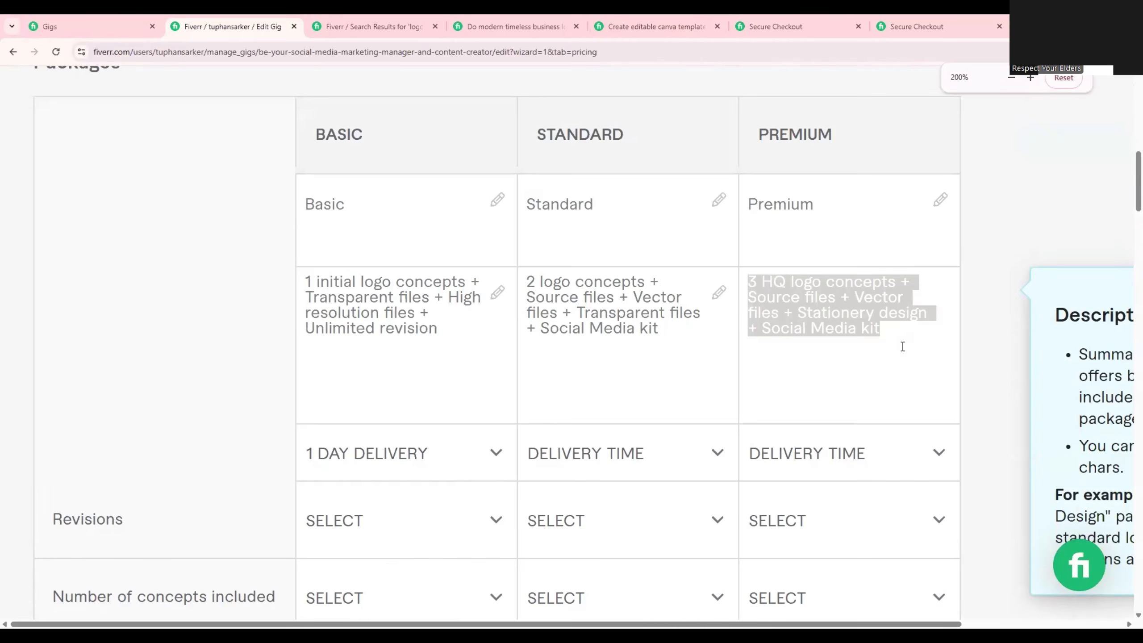
pyautogui.scroll(1, 902, 345)
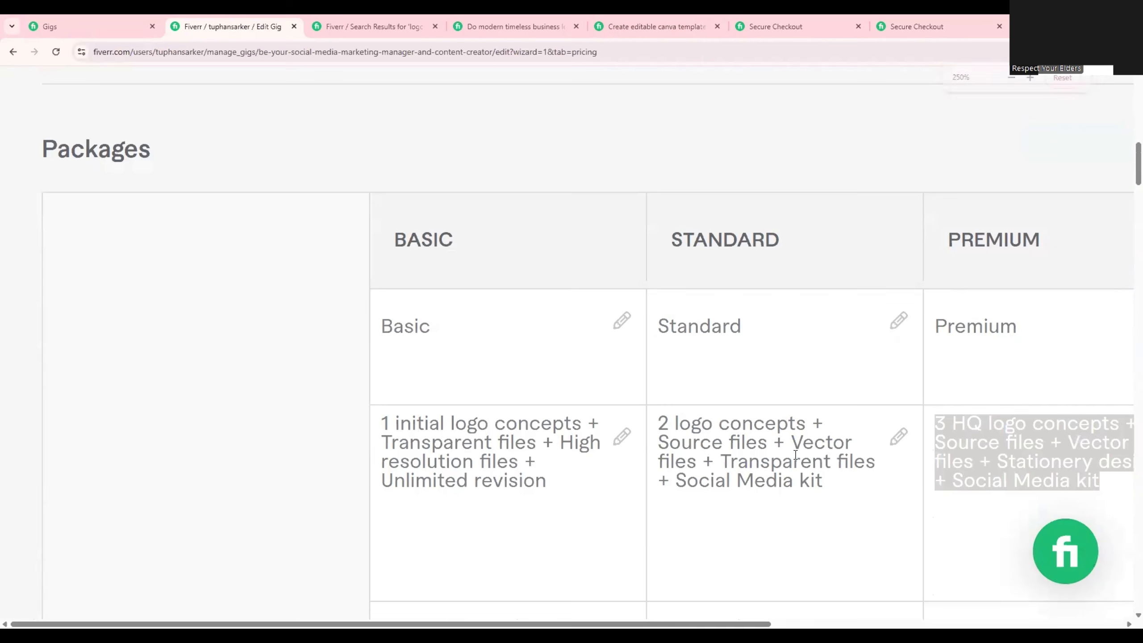
pyautogui.moveTo(599, 626); pyautogui.dragTo(719, 627)
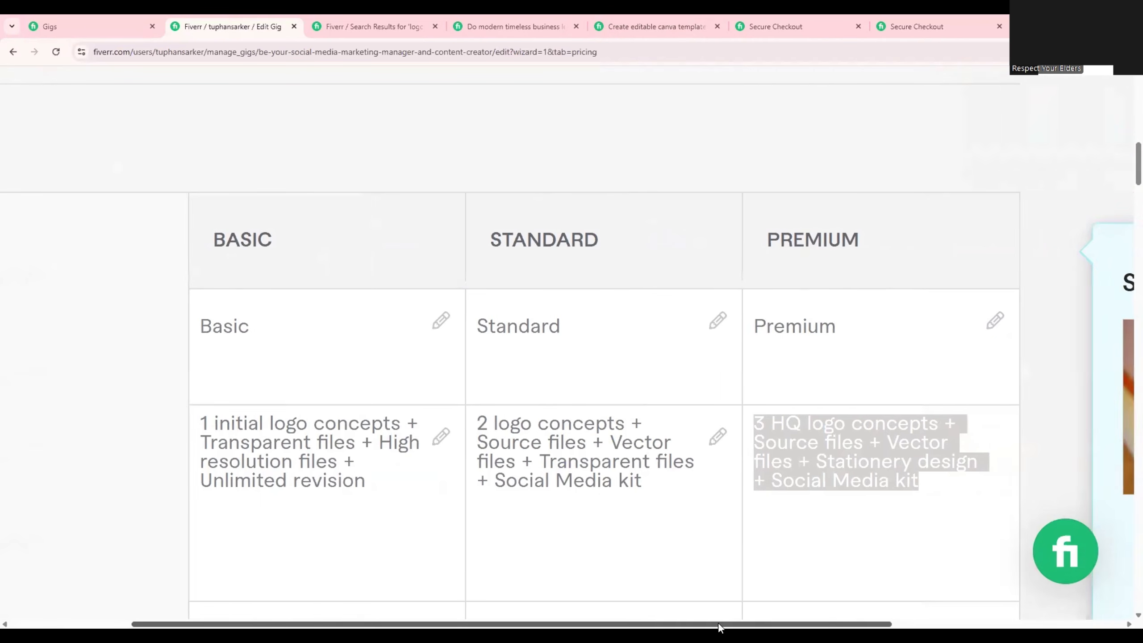
pyautogui.click(435, 186)
pyautogui.scroll(-1, 434, 186)
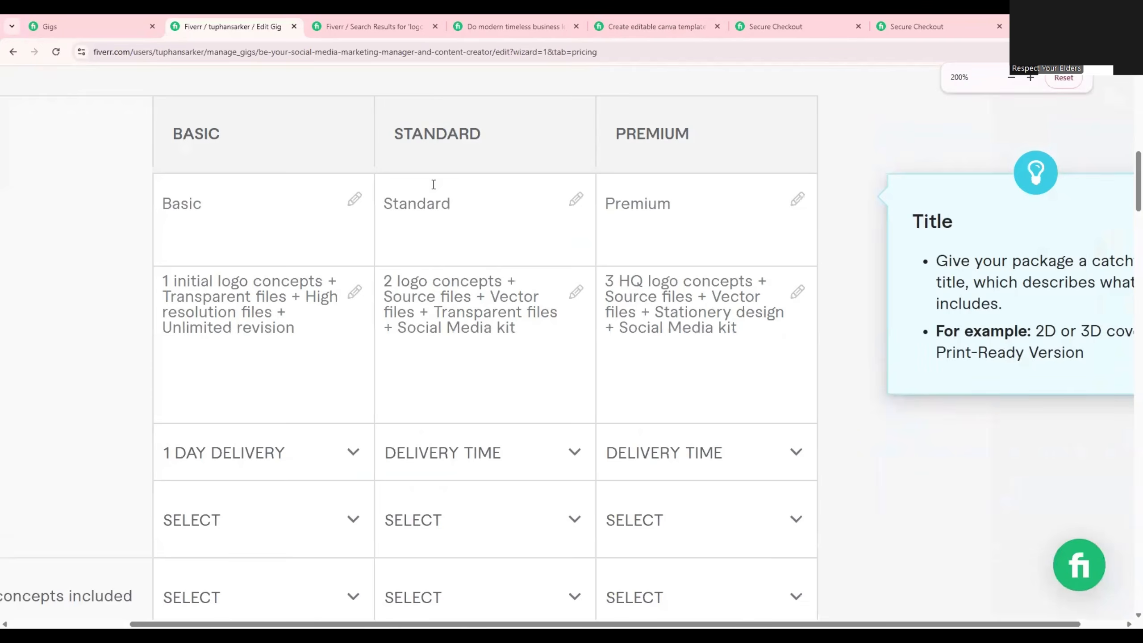
pyautogui.moveTo(634, 627); pyautogui.dragTo(471, 617)
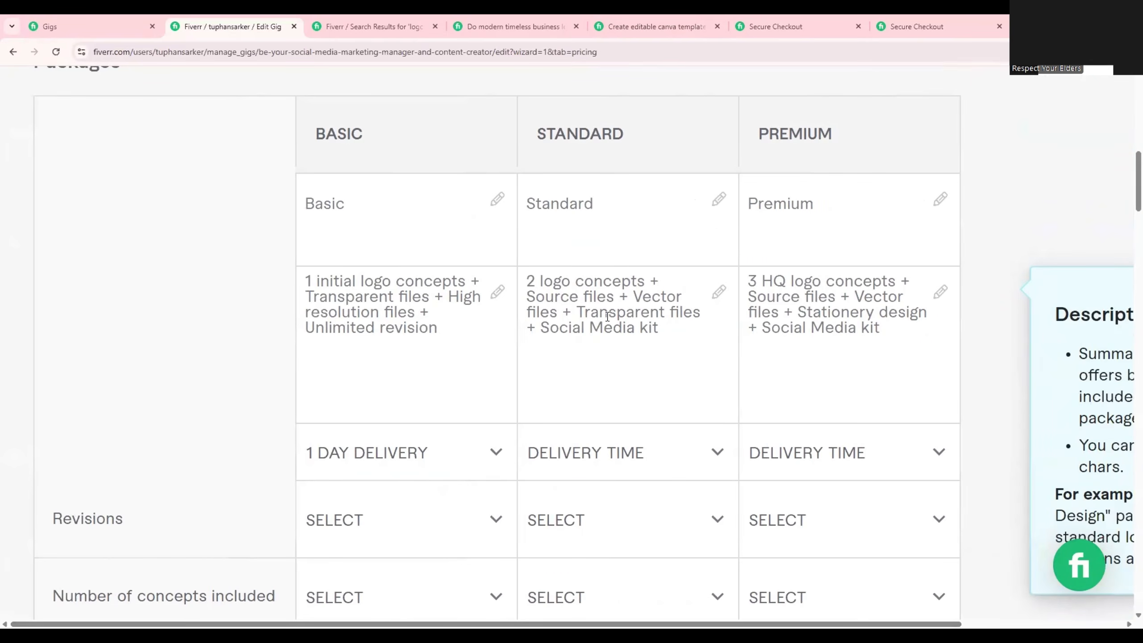
# Step: Review the Standard and Premium descriptions and set both packages' delivery times to 2 days delivery
pyautogui.click(676, 329)
pyautogui.moveTo(663, 329); pyautogui.dragTo(525, 300)
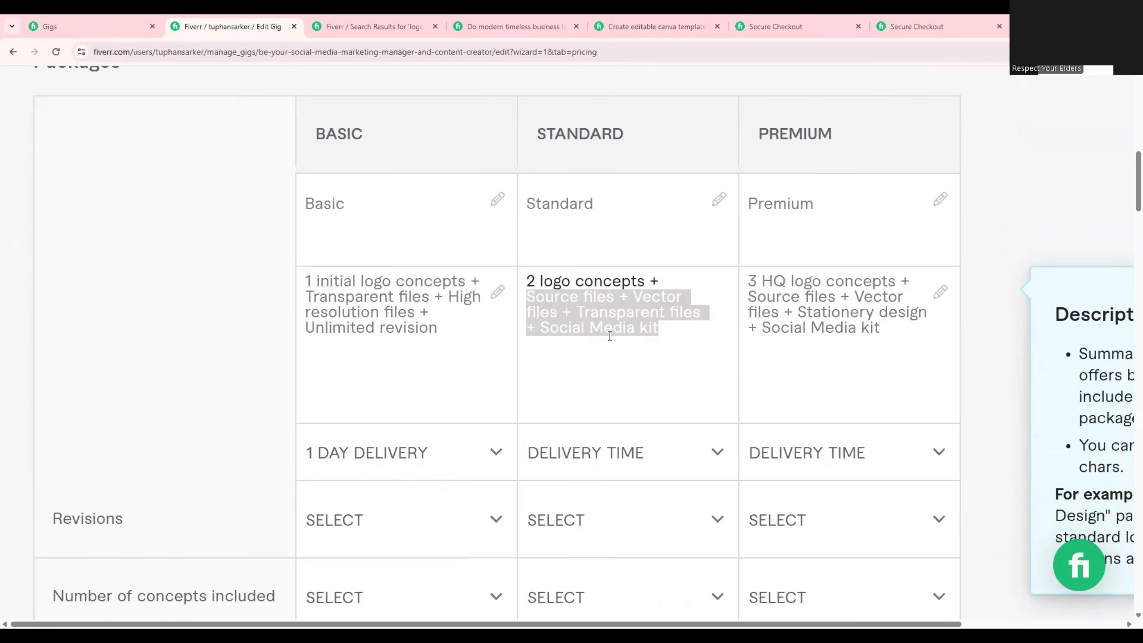
pyautogui.click(625, 327)
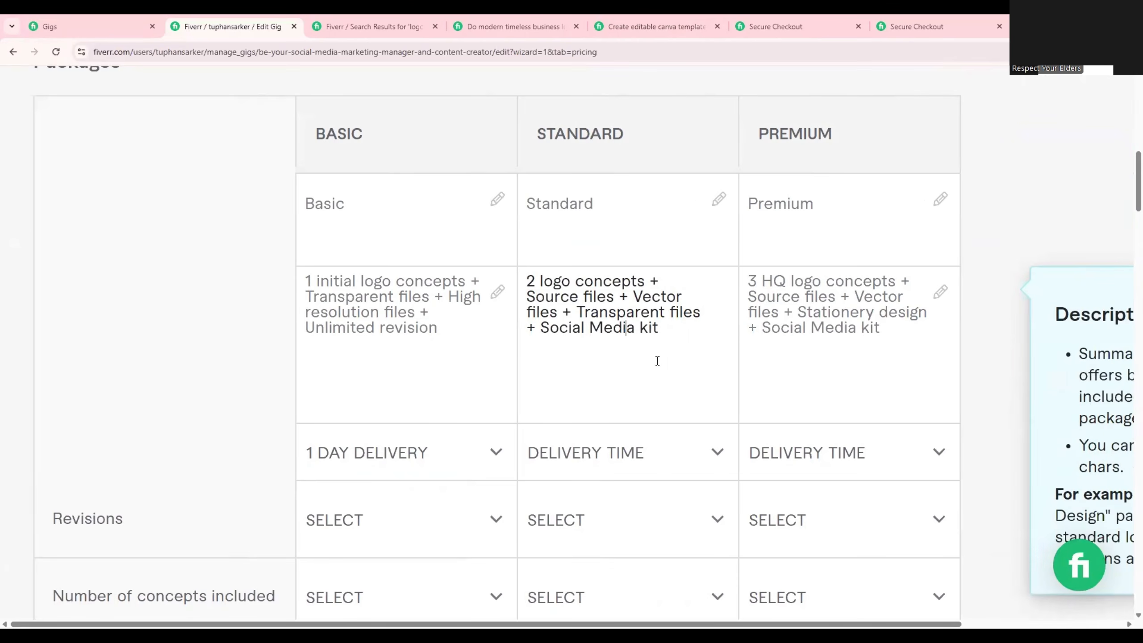
pyautogui.moveTo(660, 327); pyautogui.dragTo(517, 285)
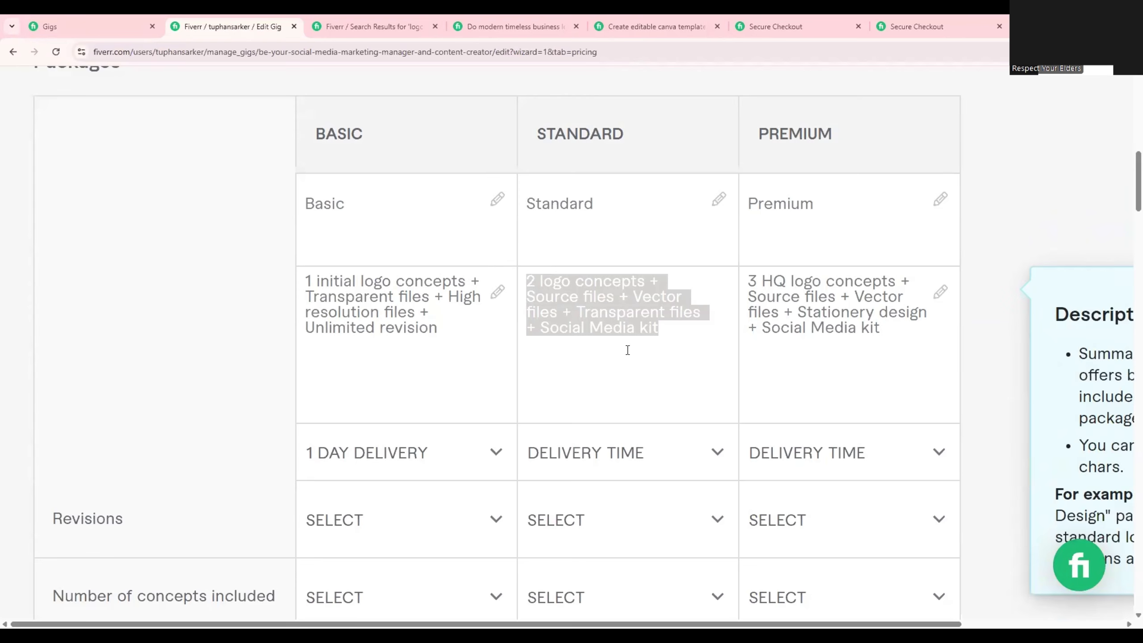
pyautogui.click(617, 464)
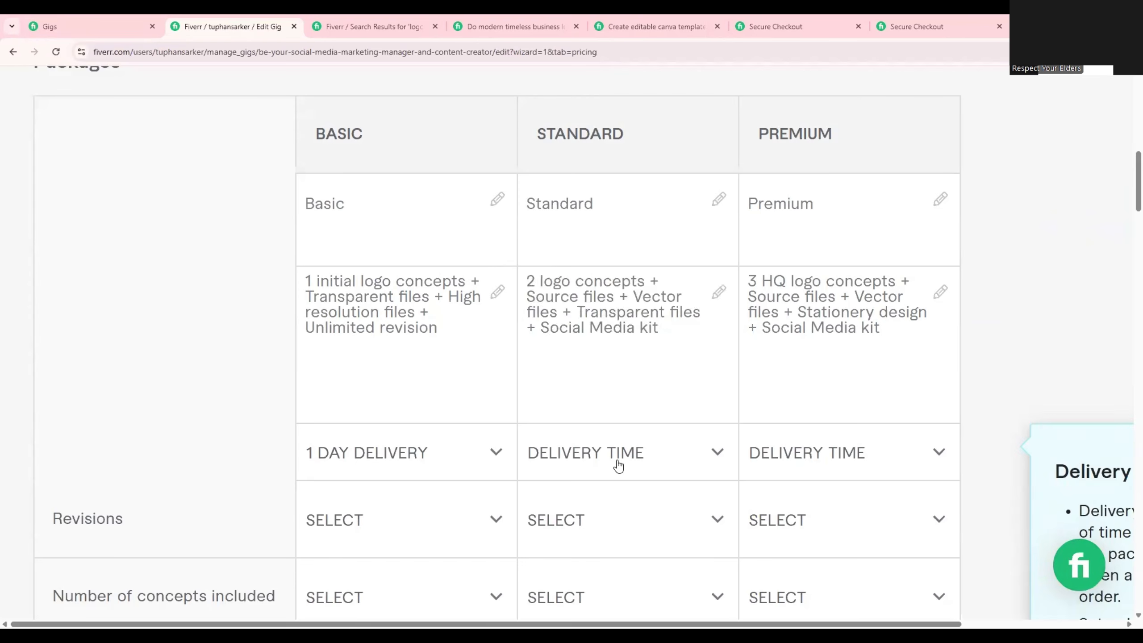
pyautogui.click(630, 259)
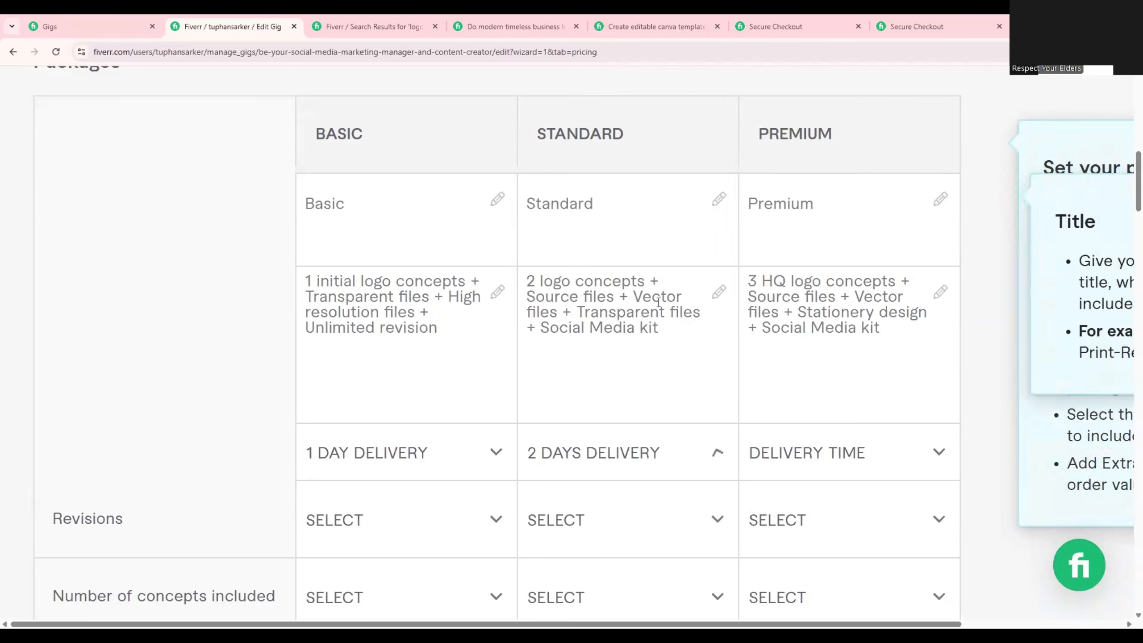
pyautogui.click(832, 464)
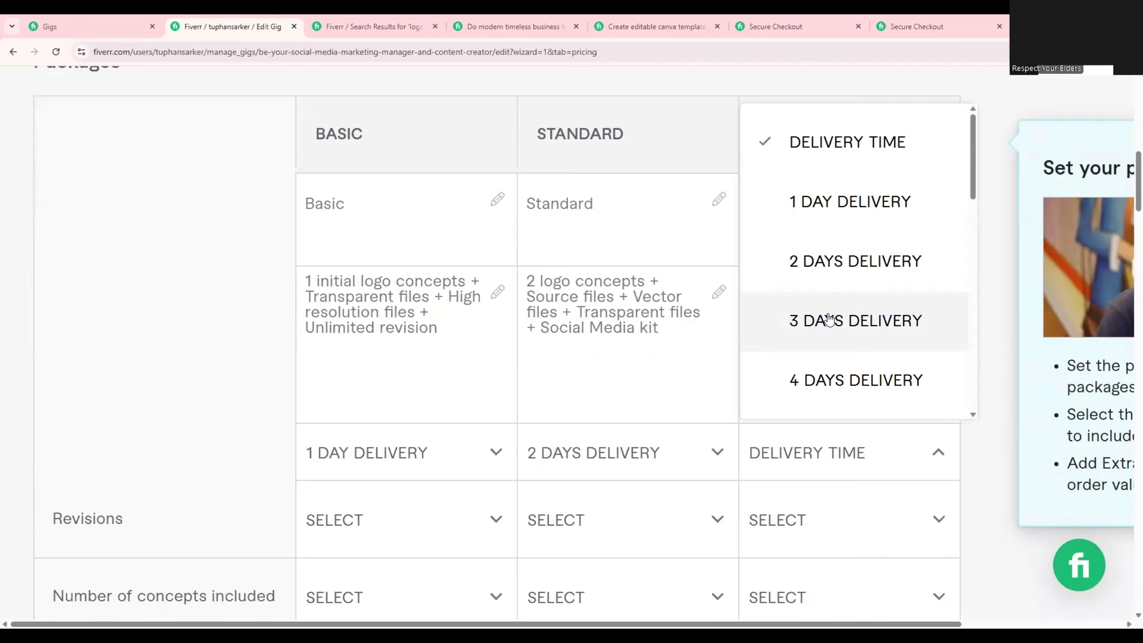
pyautogui.click(801, 260)
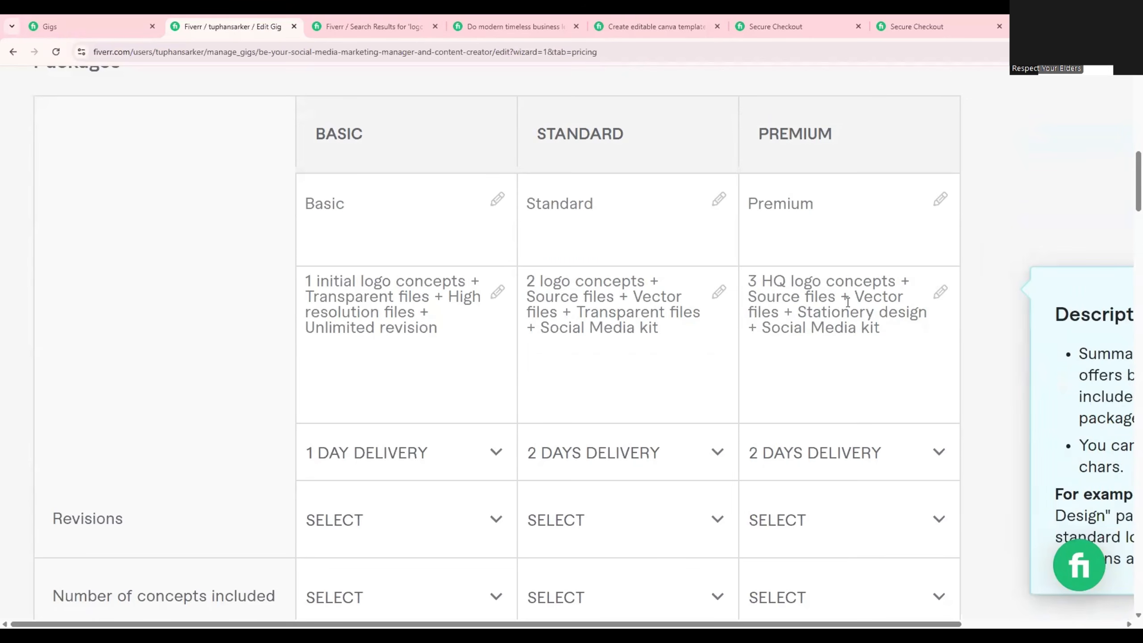
pyautogui.moveTo(882, 322); pyautogui.dragTo(743, 277)
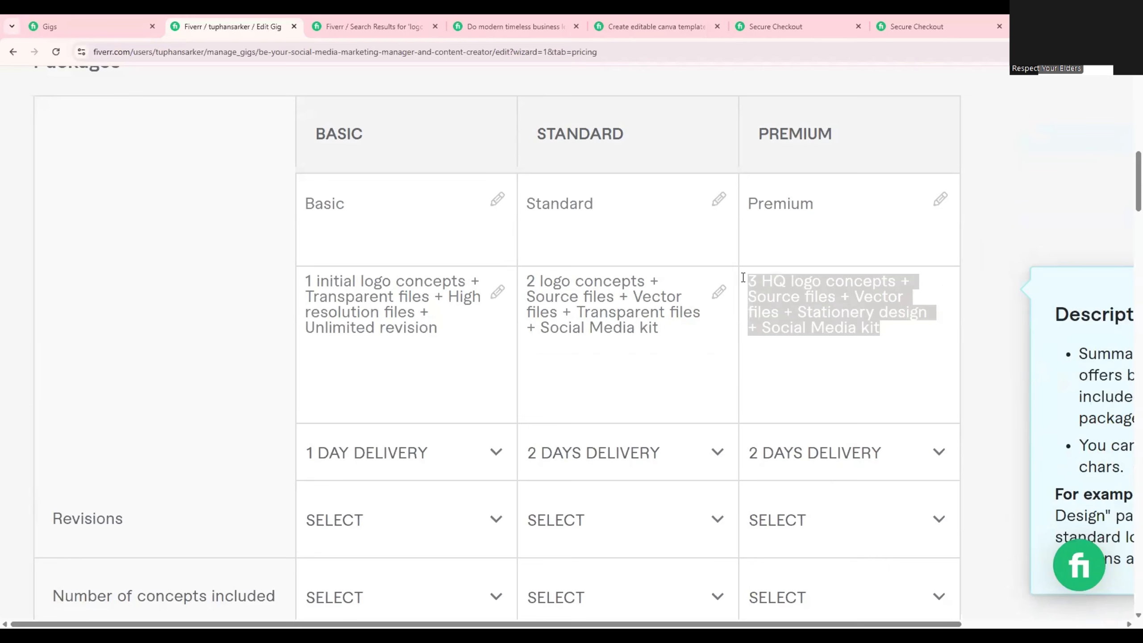
pyautogui.click(885, 330)
pyautogui.moveTo(873, 332); pyautogui.dragTo(748, 282)
# Step: Set the number of revisions to unlimited for the Basic and Standard packages
pyautogui.scroll(-1, 745, 452)
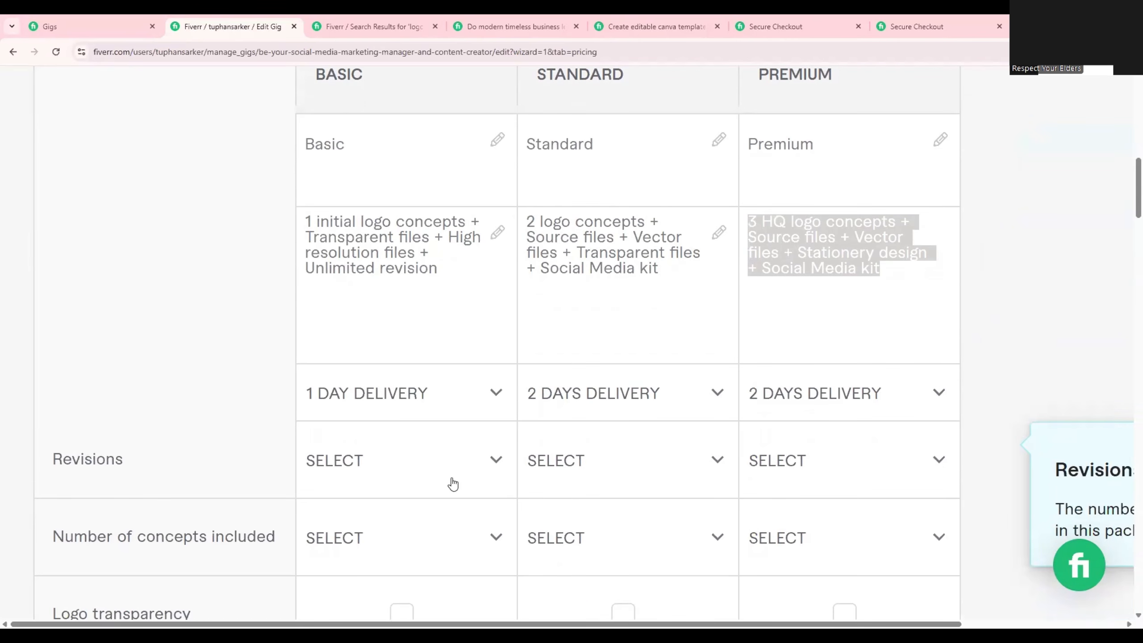
pyautogui.click(367, 475)
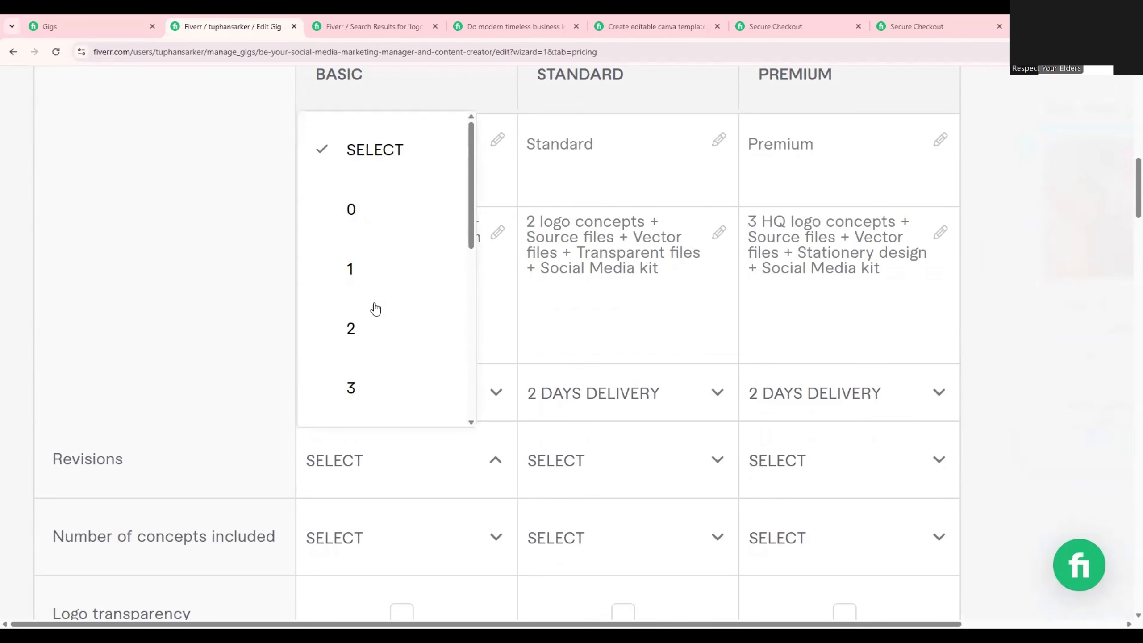
pyautogui.scroll(-5, 368, 279)
pyautogui.scroll(-5, 369, 295)
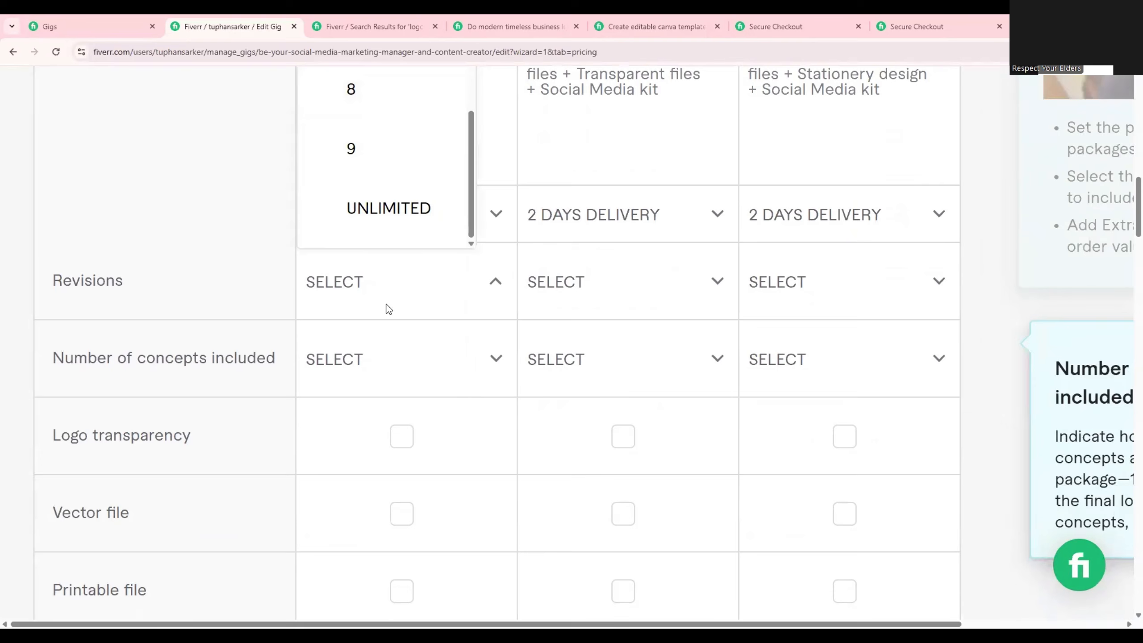
pyautogui.click(395, 215)
pyautogui.click(549, 271)
pyautogui.scroll(-5, 579, 199)
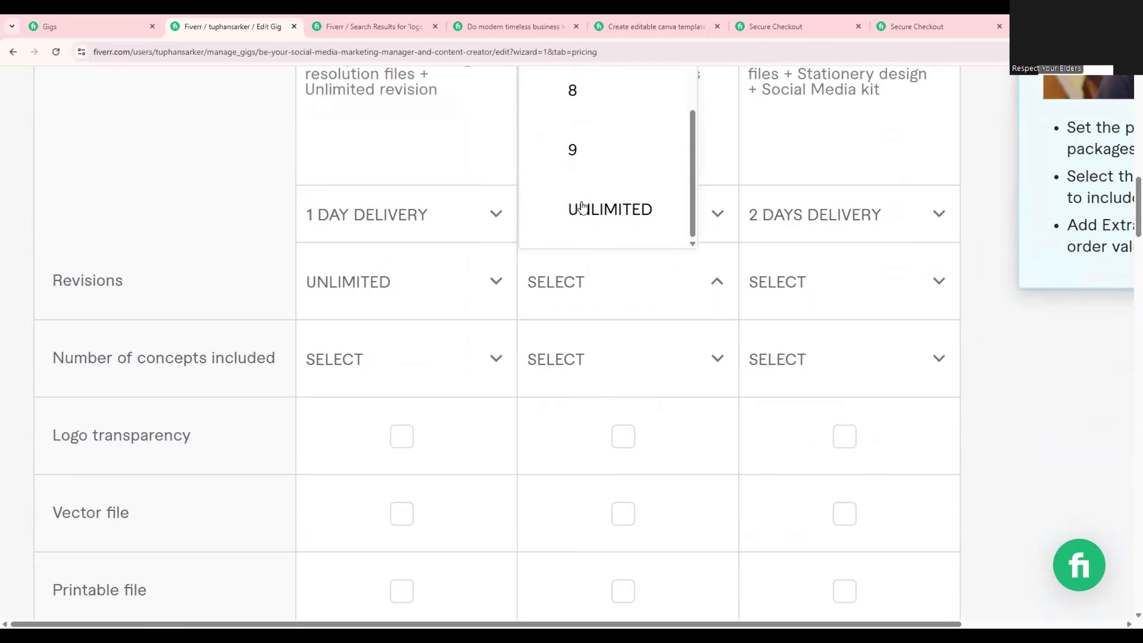
pyautogui.click(579, 206)
pyautogui.click(864, 357)
pyautogui.scroll(-5, 826, 243)
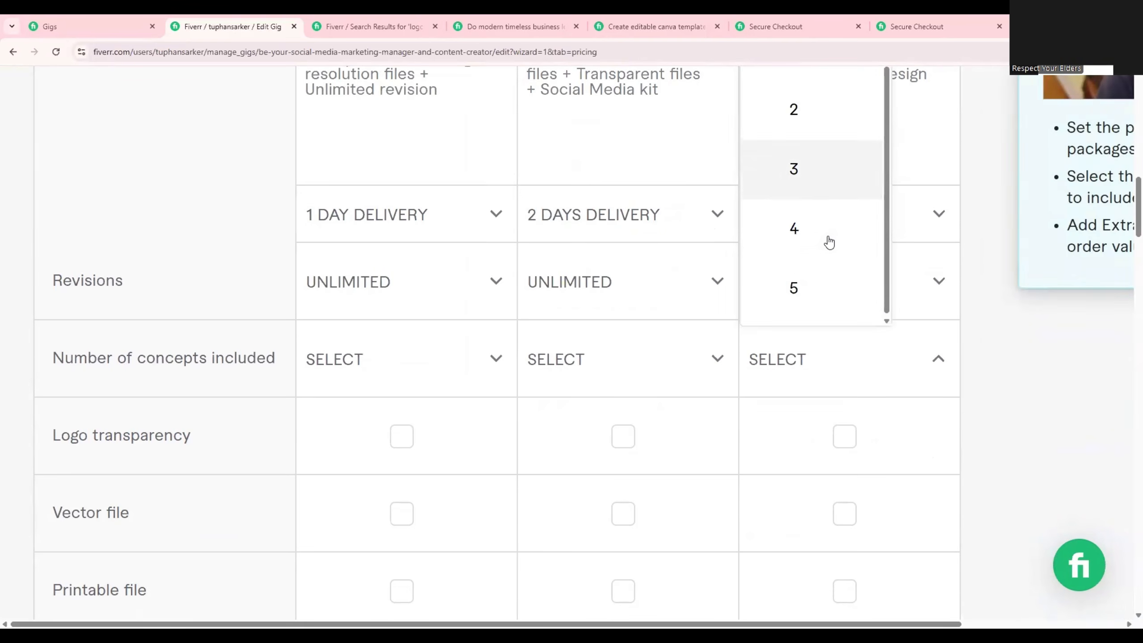
pyautogui.scroll(5, 800, 331)
pyautogui.scroll(-1, 819, 319)
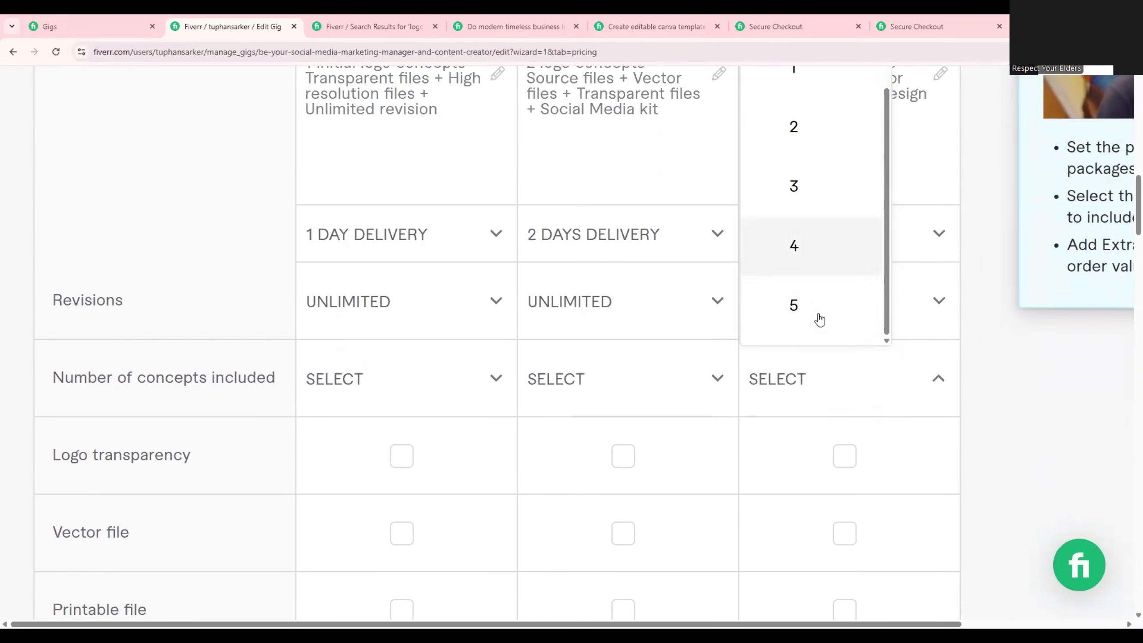
pyautogui.scroll(2, 829, 380)
pyautogui.scroll(1, 821, 344)
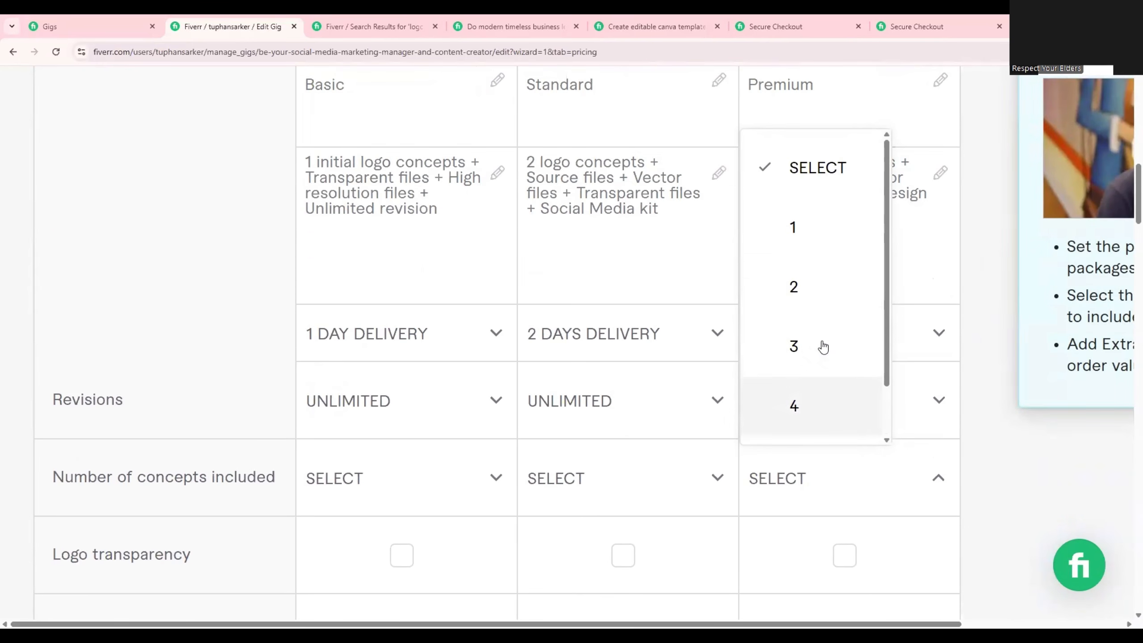
pyautogui.scroll(-1, 835, 315)
pyautogui.scroll(-2, 814, 374)
pyautogui.scroll(3, 814, 387)
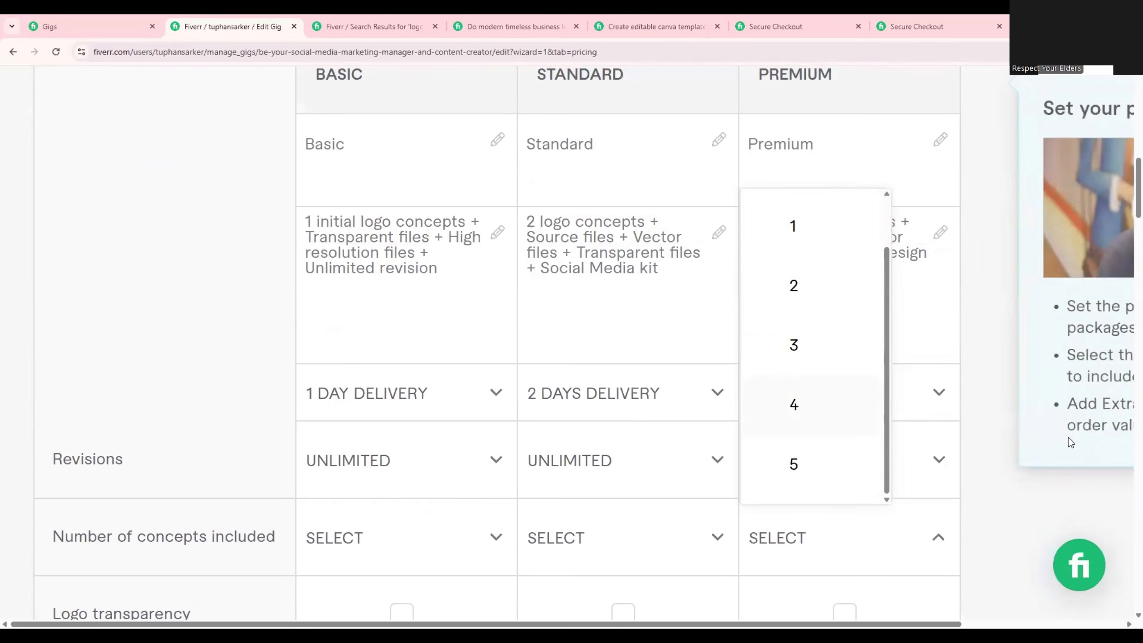
pyautogui.click(858, 543)
pyautogui.click(858, 543)
pyautogui.click(978, 450)
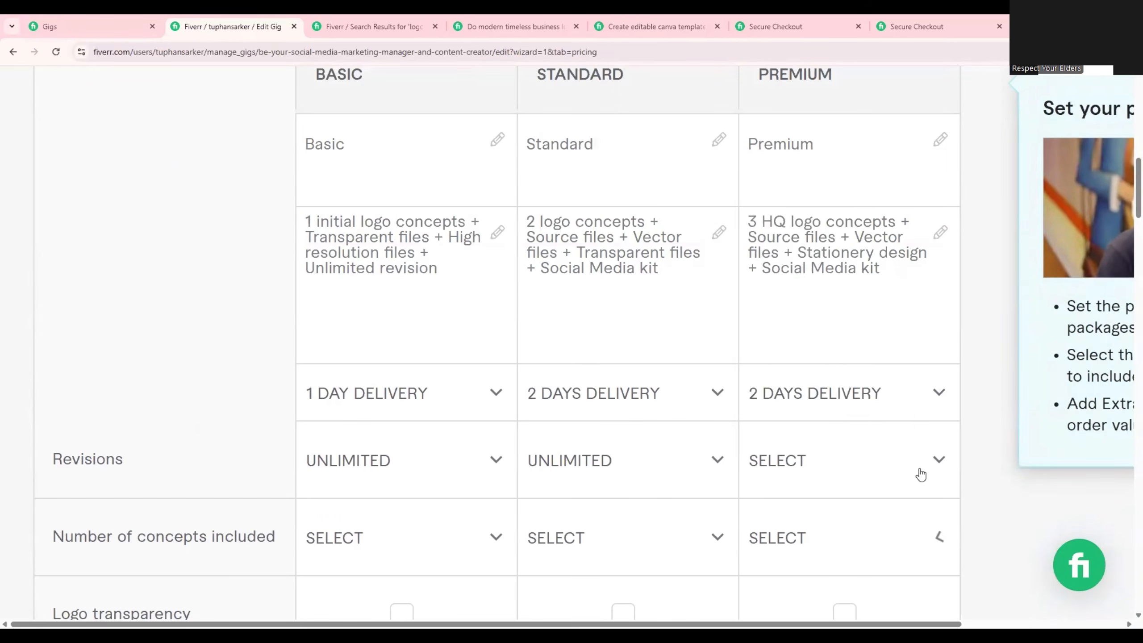
# Step: Set the Premium package's revisions to unlimited
pyautogui.click(918, 470)
pyautogui.scroll(-1, 854, 373)
pyautogui.scroll(-5, 854, 373)
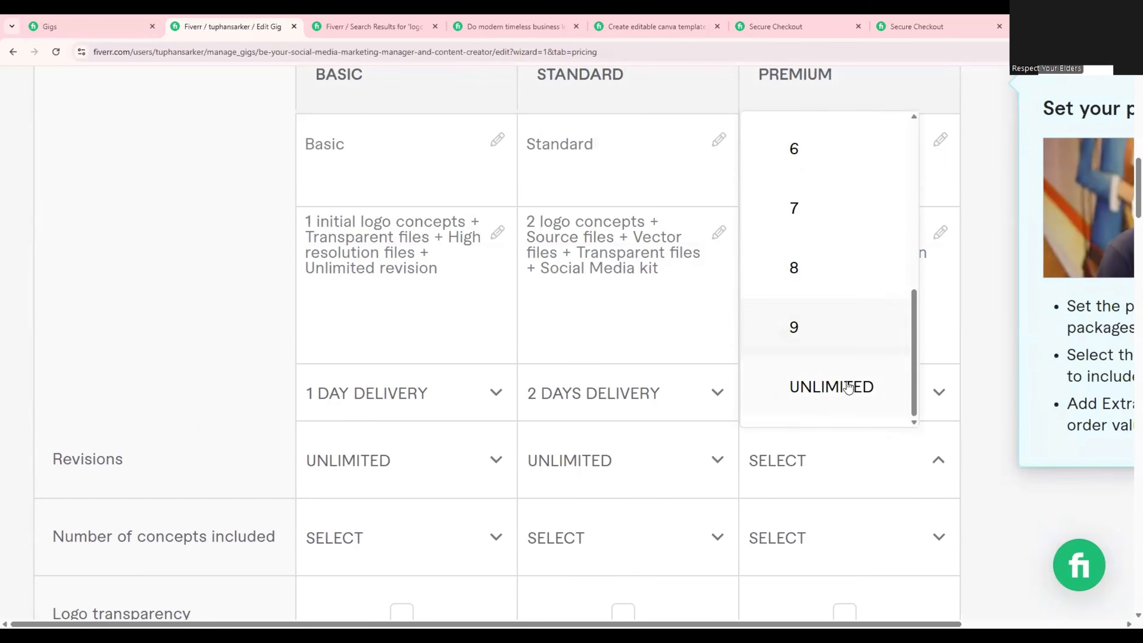
pyautogui.click(845, 385)
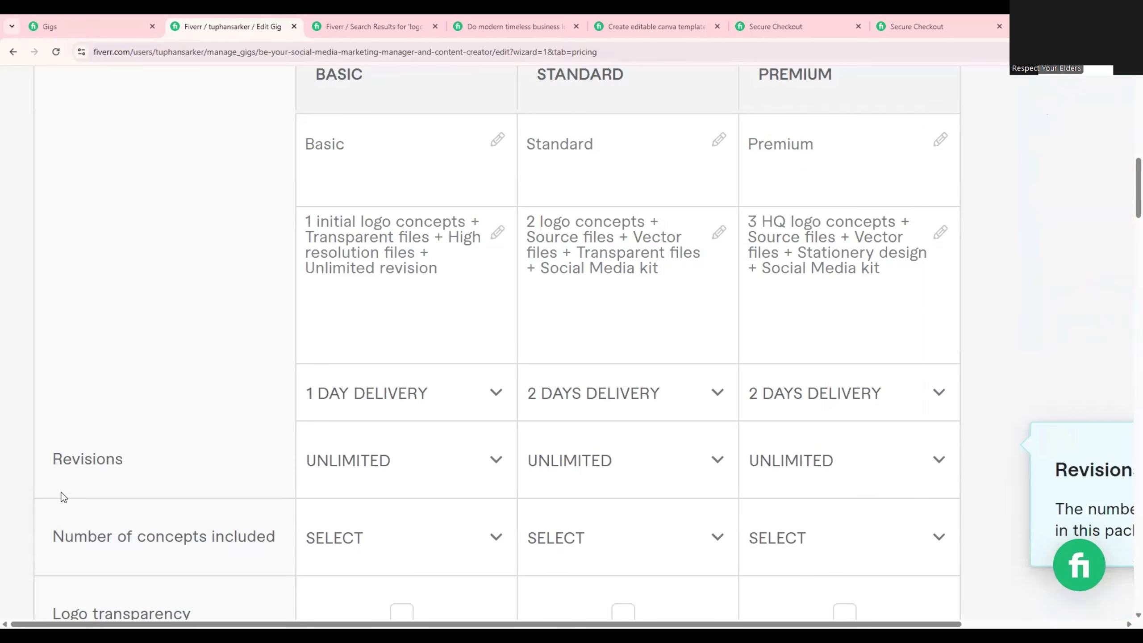
pyautogui.moveTo(46, 464); pyautogui.dragTo(116, 455)
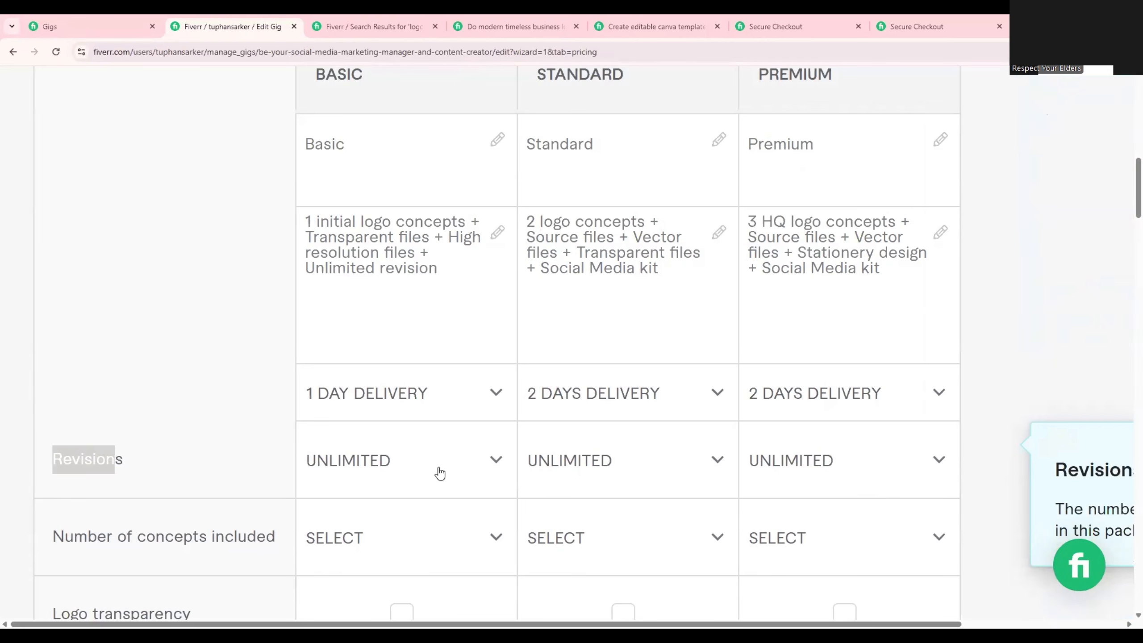
# Step: Set the number of concepts included to 2 for the Basic package and 3 for the Standard package
pyautogui.scroll(-3, 166, 449)
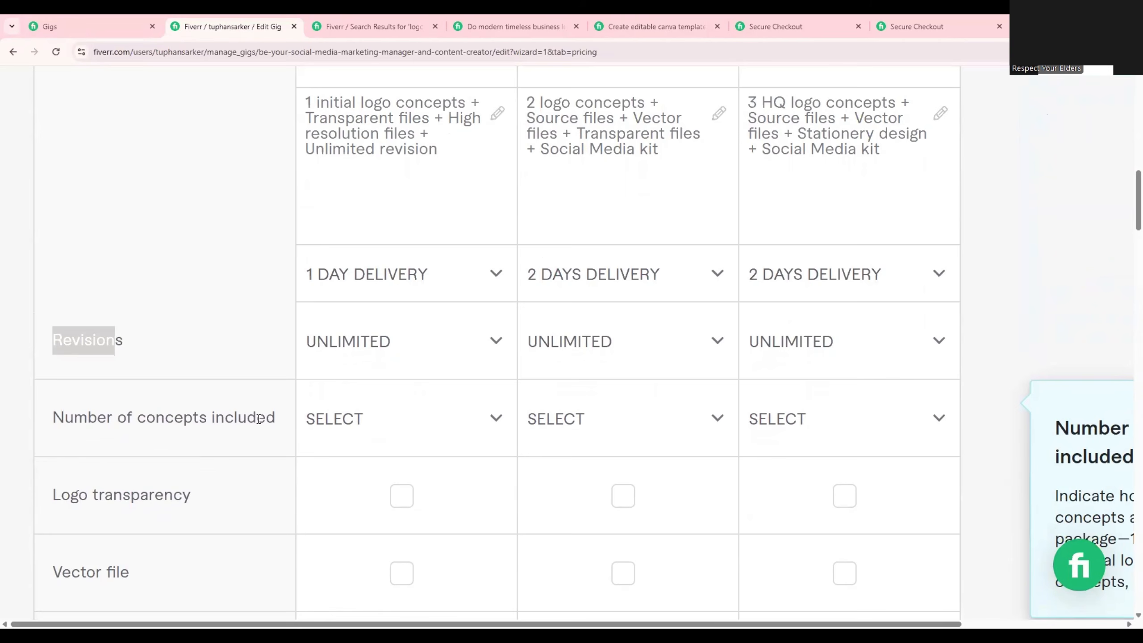
pyautogui.click(277, 418)
pyautogui.moveTo(173, 418); pyautogui.dragTo(52, 418)
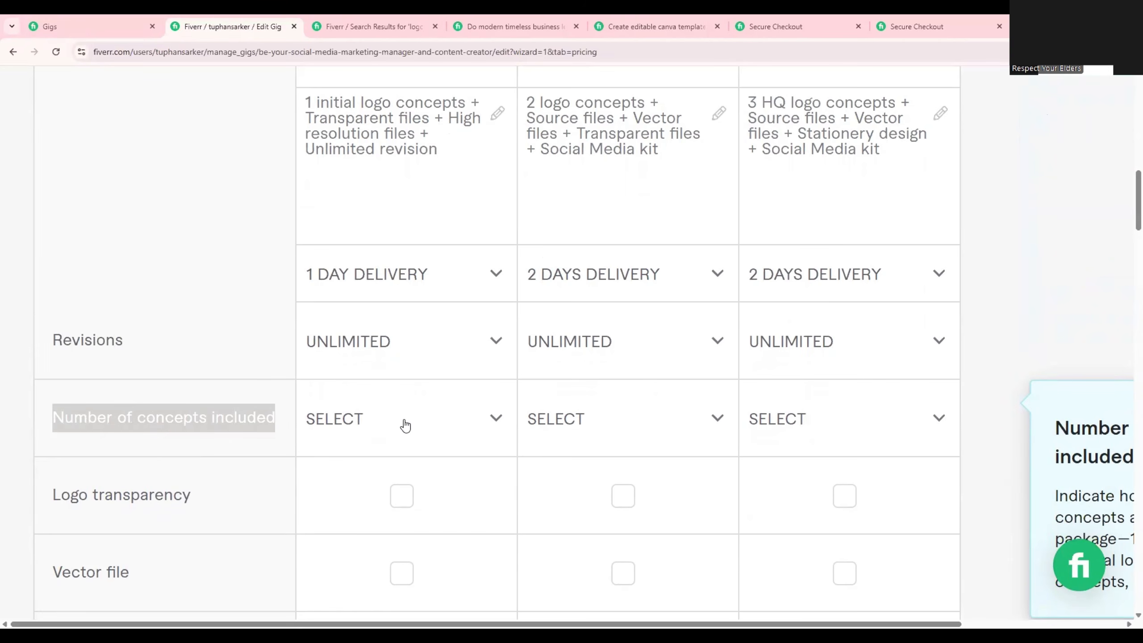
pyautogui.click(402, 426)
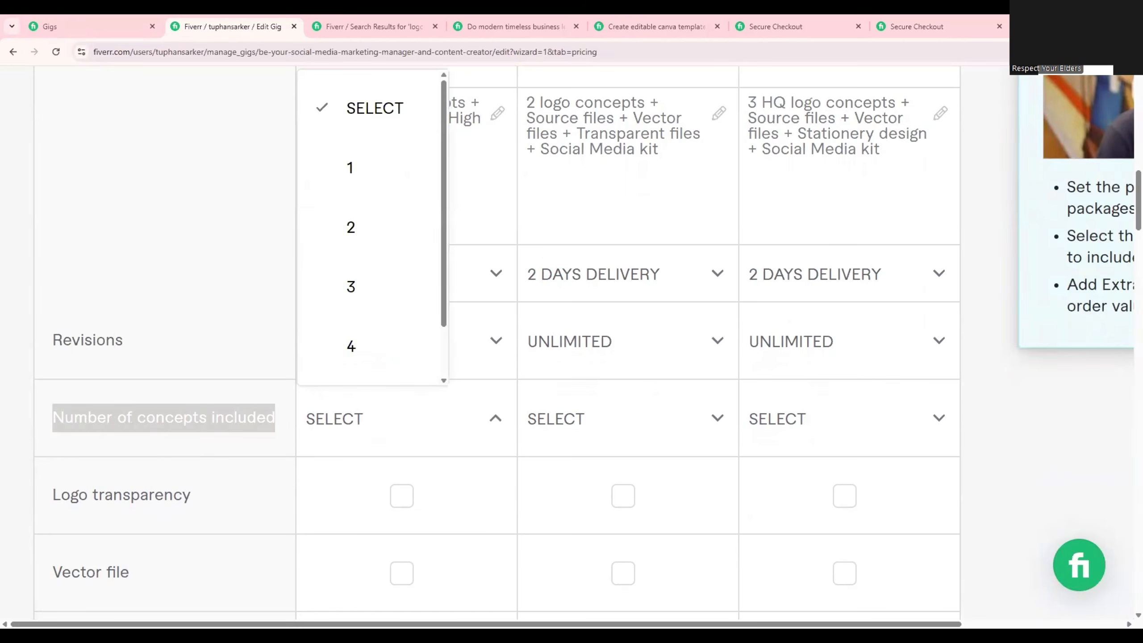
pyautogui.scroll(3, 449, 336)
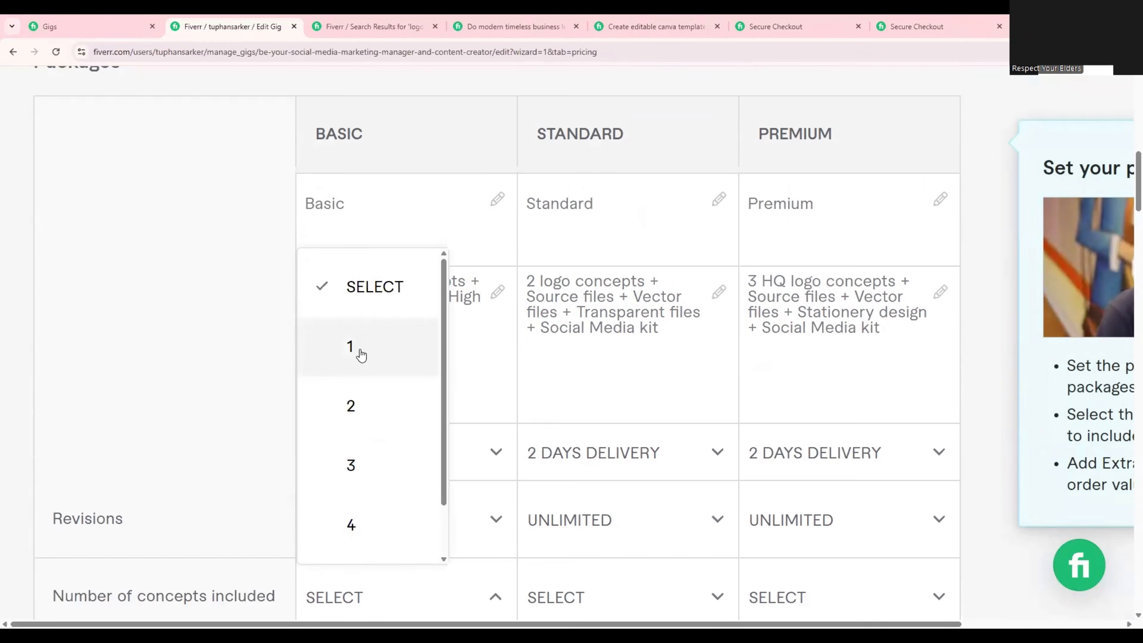
pyautogui.click(365, 404)
pyautogui.scroll(-3, 607, 360)
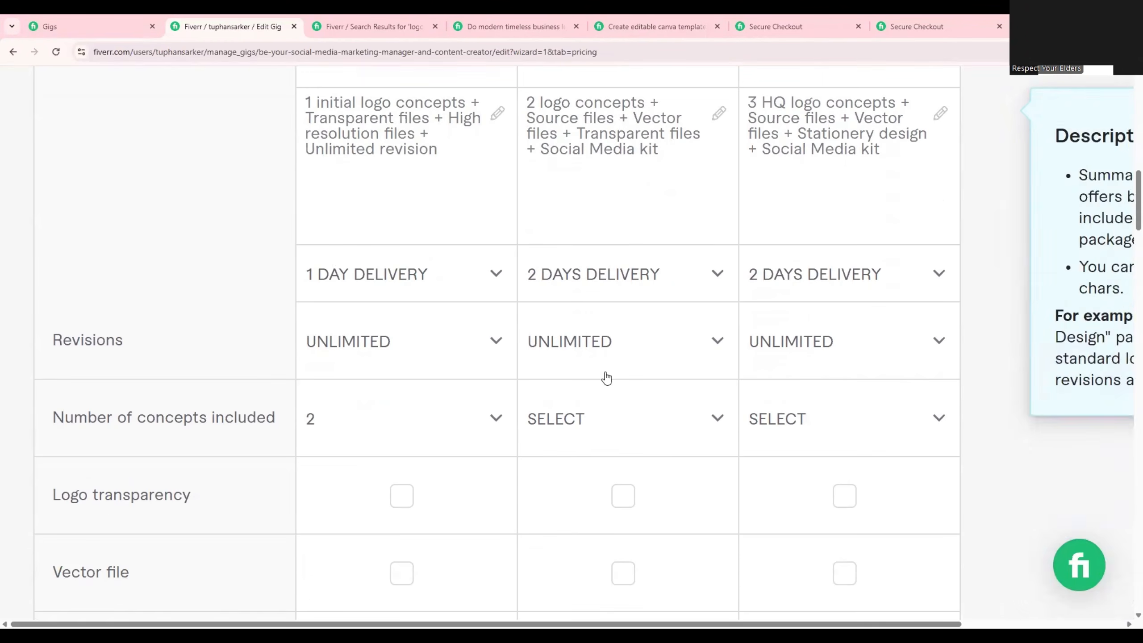
pyautogui.click(604, 421)
pyautogui.click(579, 285)
# Step: Set the number of concepts included in the Premium package to 5
pyautogui.click(818, 412)
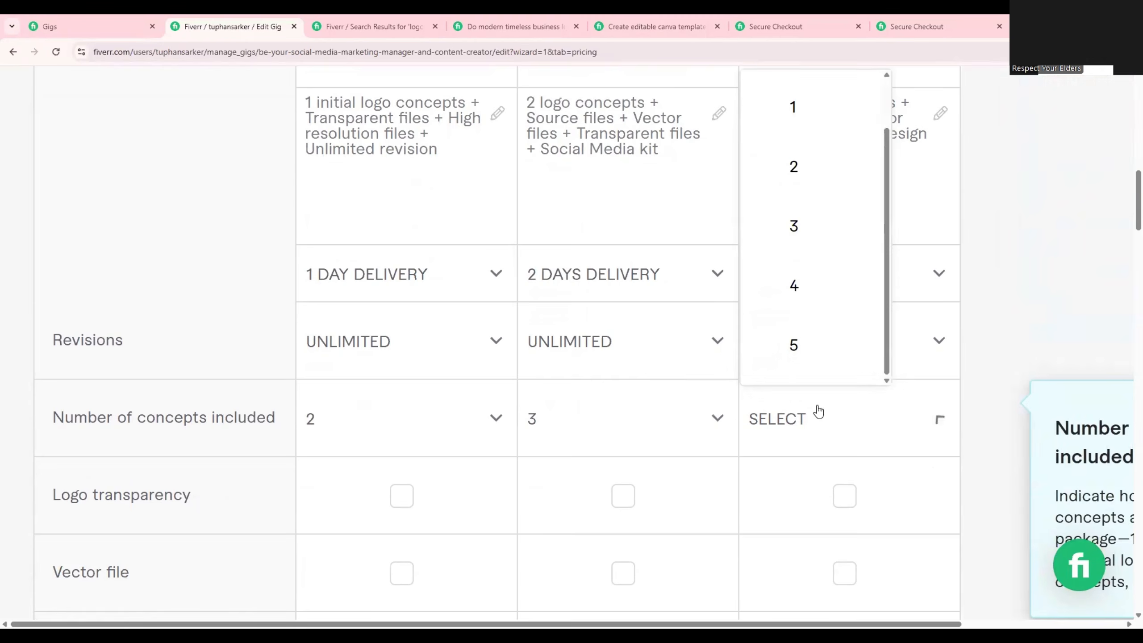
pyautogui.scroll(-4, 806, 299)
pyautogui.scroll(3, 819, 306)
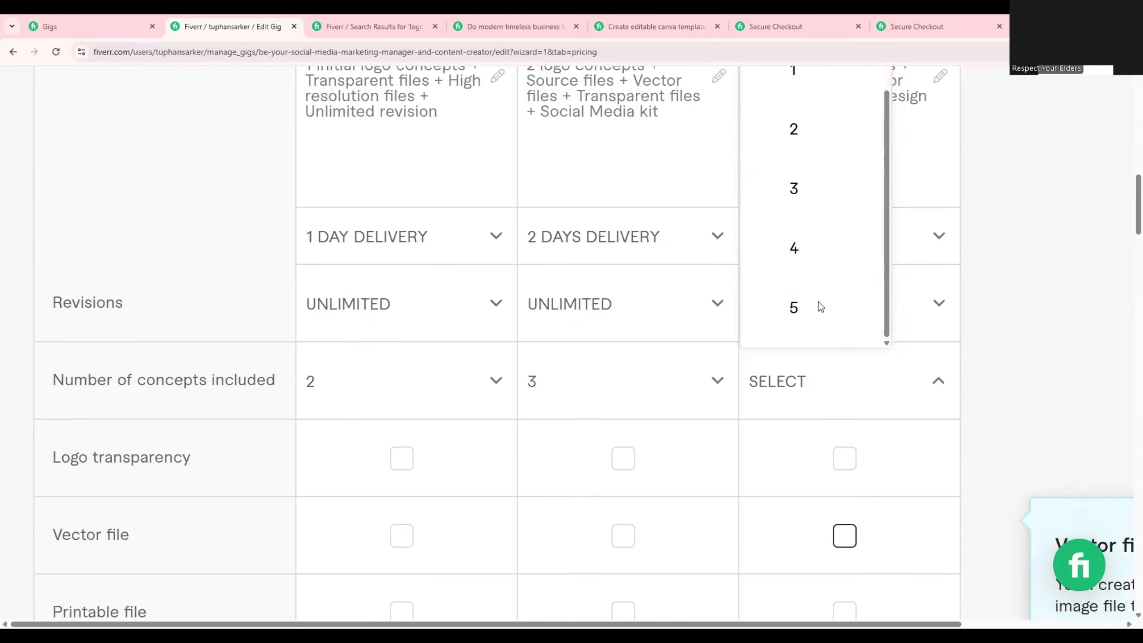
pyautogui.scroll(1, 809, 301)
pyautogui.click(786, 284)
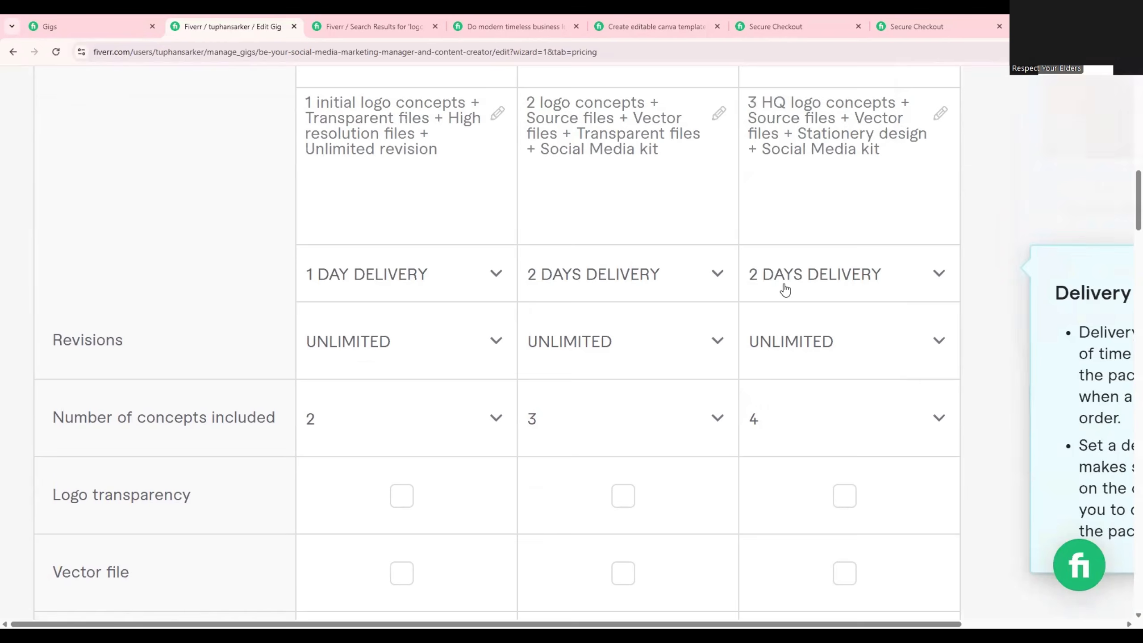
pyautogui.click(765, 430)
pyautogui.click(794, 345)
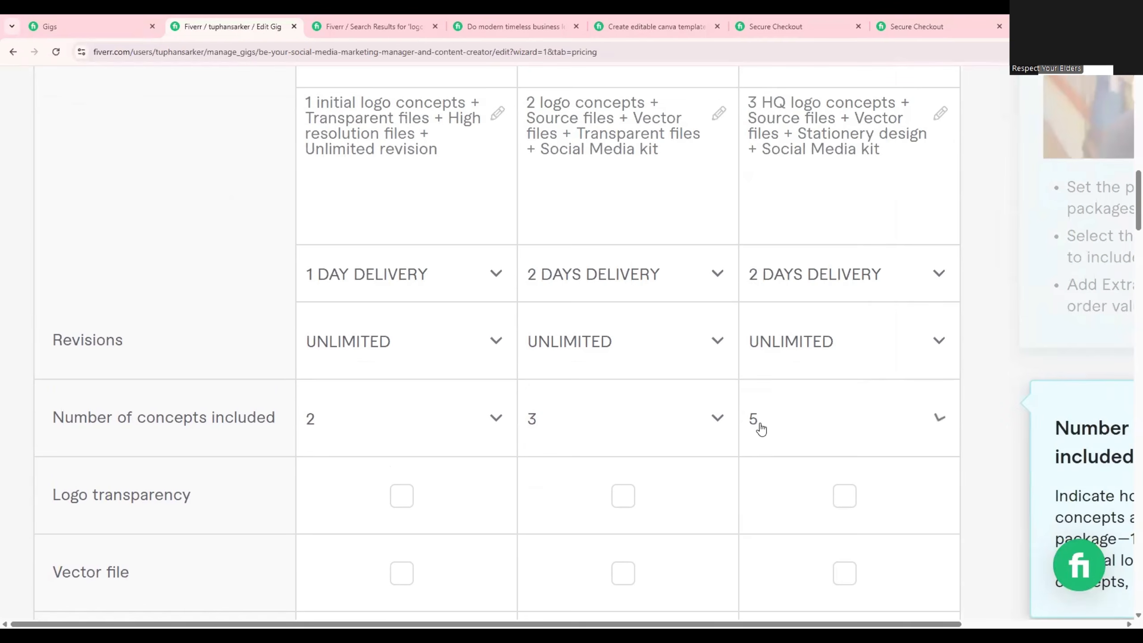
# Step: Compare the logo concept count in each package description with the number of concepts selected for that package
pyautogui.scroll(3, 770, 408)
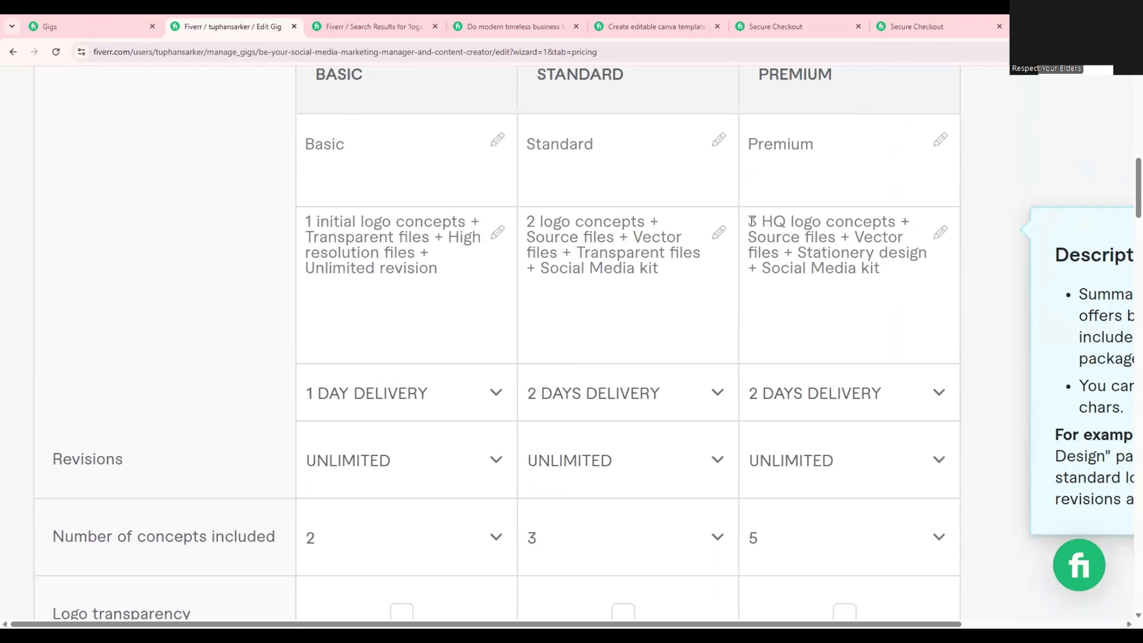
pyautogui.moveTo(748, 222); pyautogui.dragTo(759, 222)
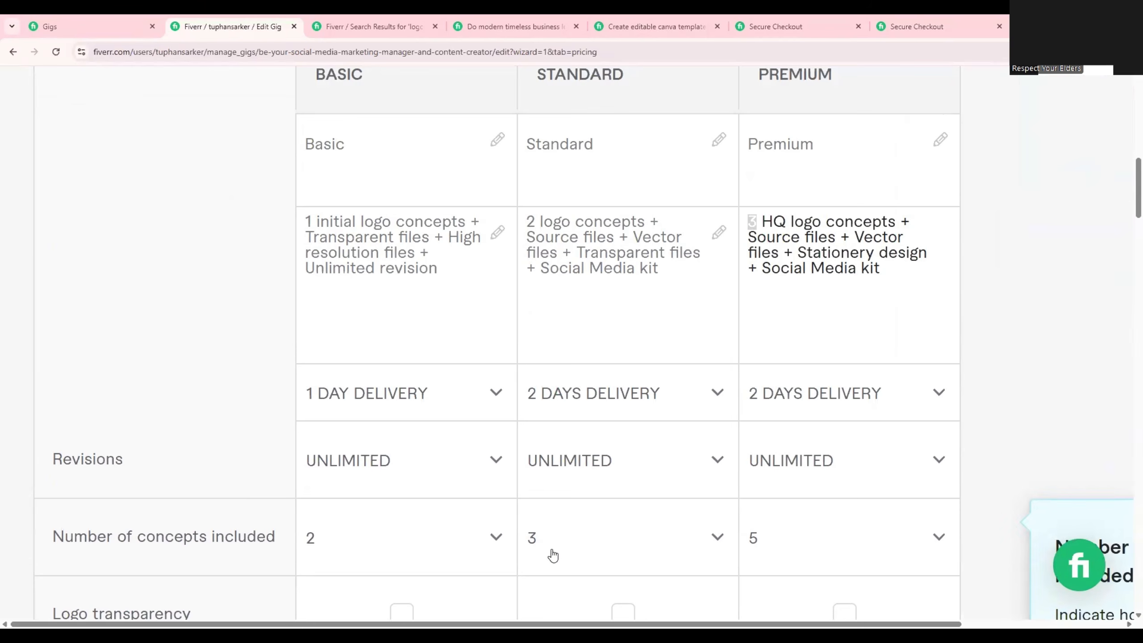
pyautogui.moveTo(526, 221); pyautogui.dragTo(569, 221)
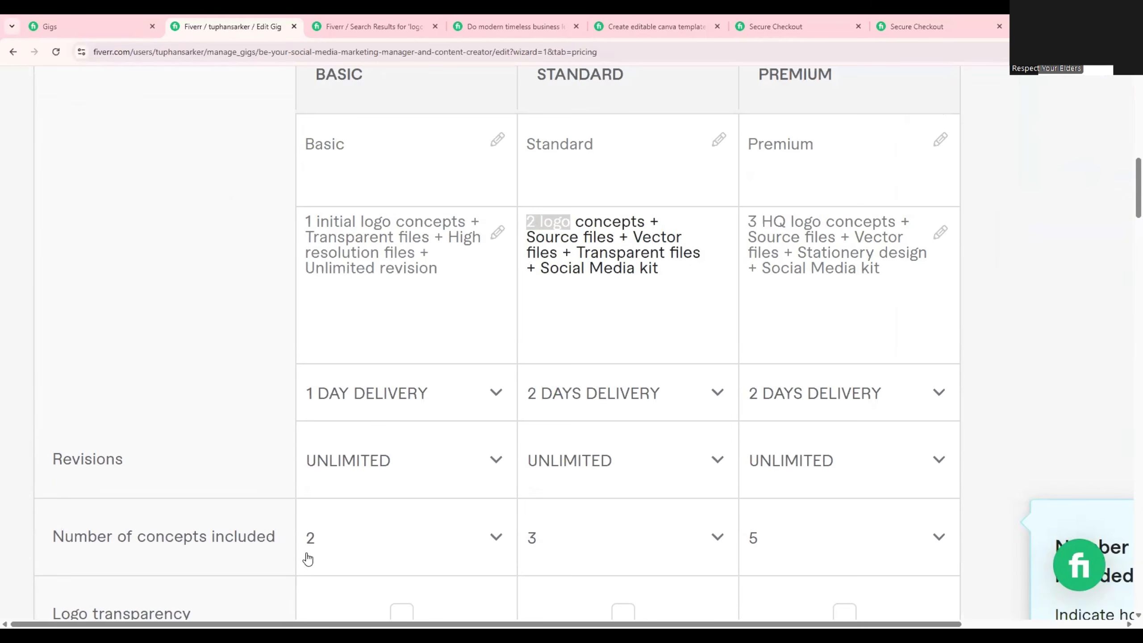
pyautogui.moveTo(305, 222); pyautogui.dragTo(323, 222)
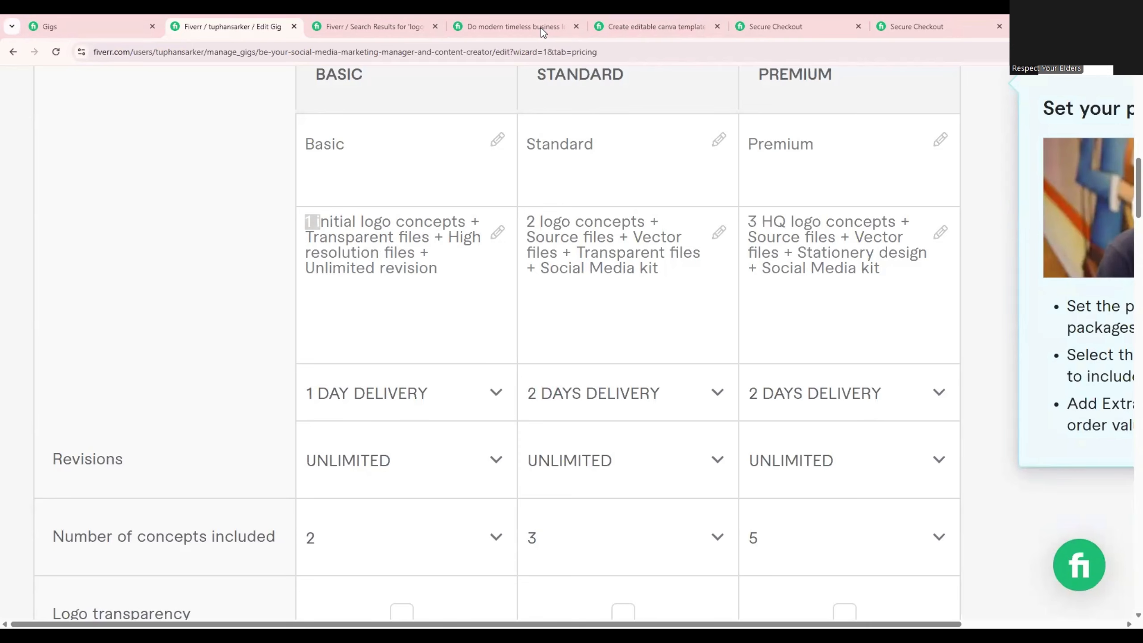
pyautogui.moveTo(578, 29)
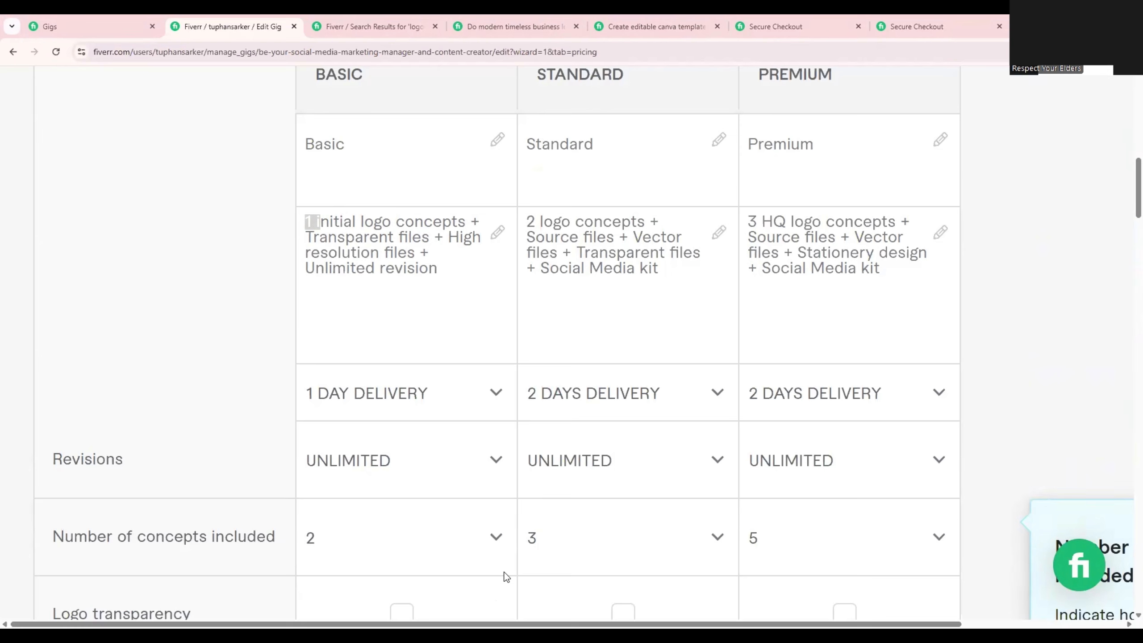
pyautogui.scroll(1, 507, 578)
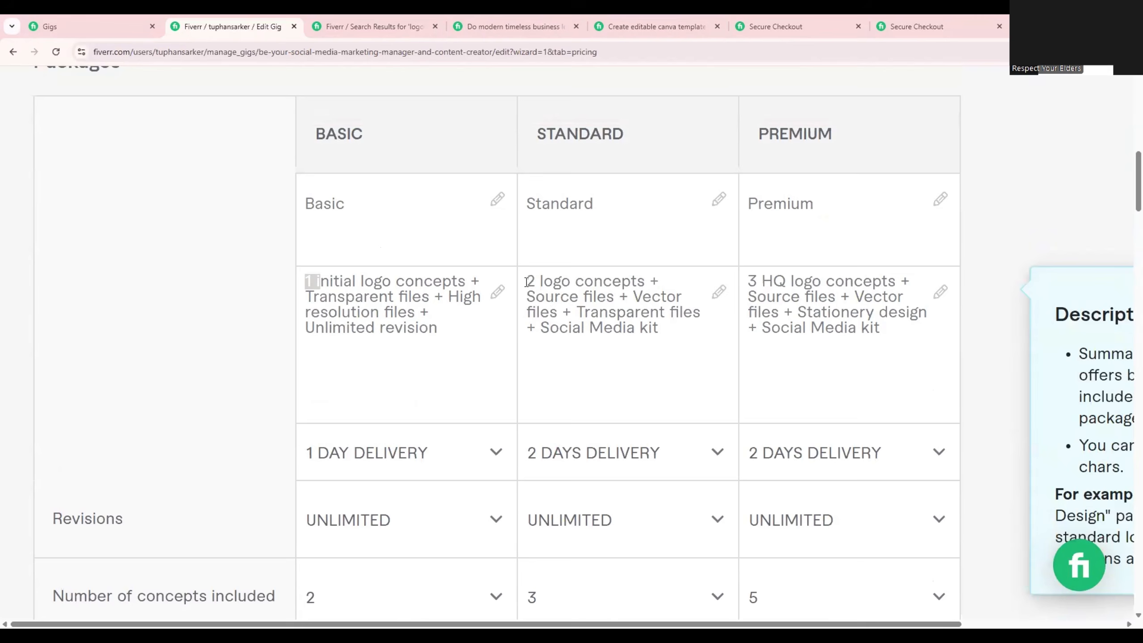
# Step: Review the Standard and Premium package descriptions against the concept counts selected for them
pyautogui.tripleClick(668, 333)
pyautogui.scroll(-1, 670, 413)
pyautogui.scroll(-1, 662, 477)
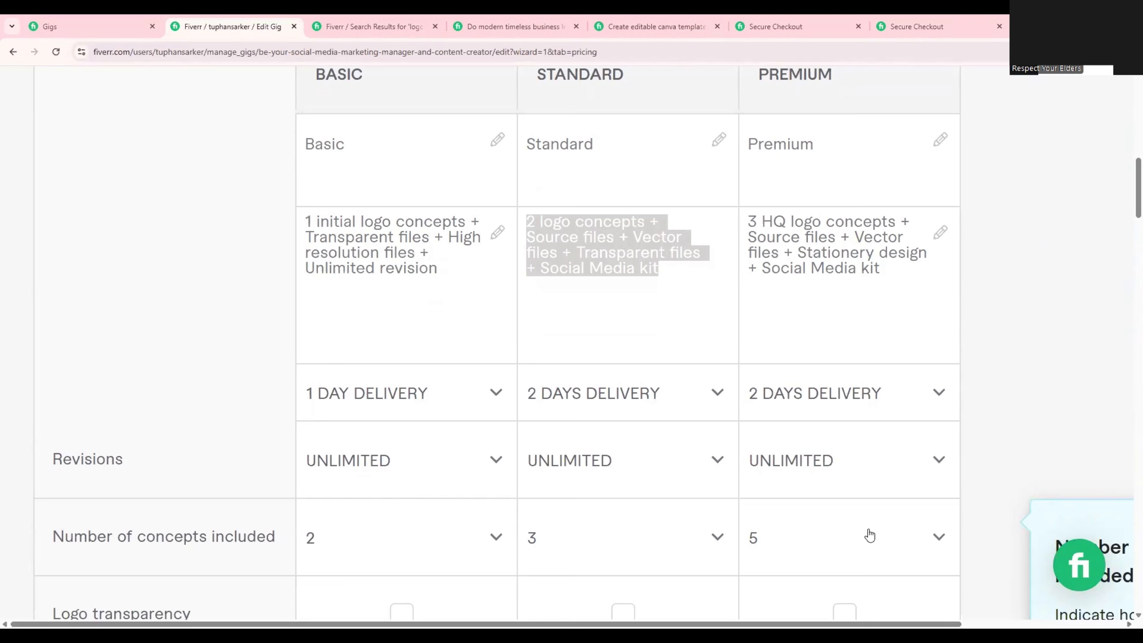
pyautogui.moveTo(900, 289); pyautogui.dragTo(751, 220)
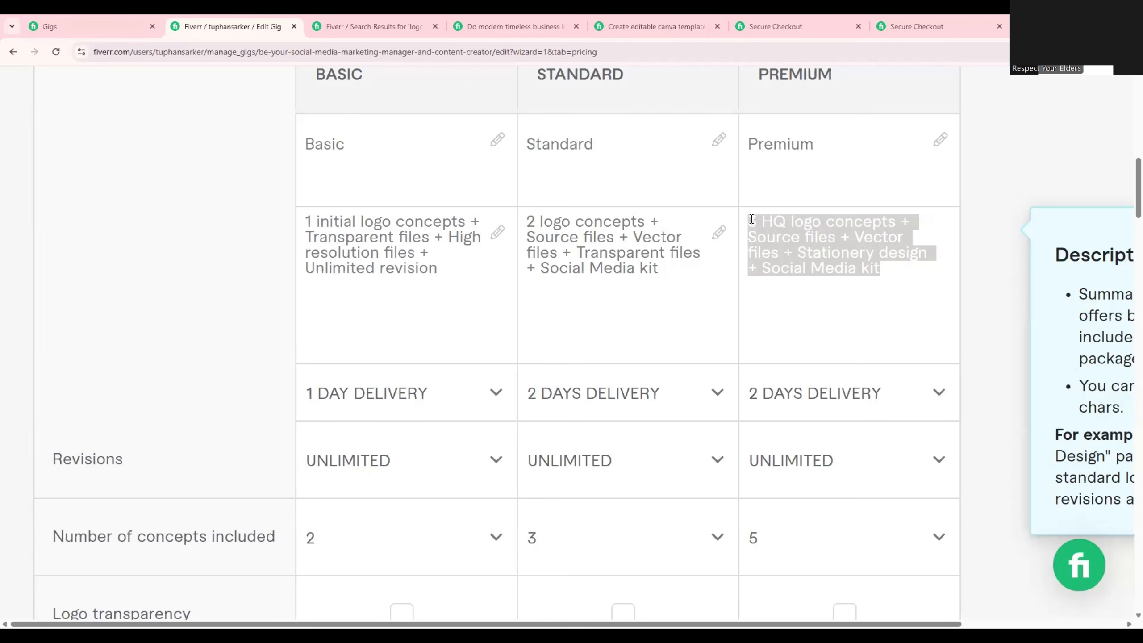
pyautogui.click(881, 273)
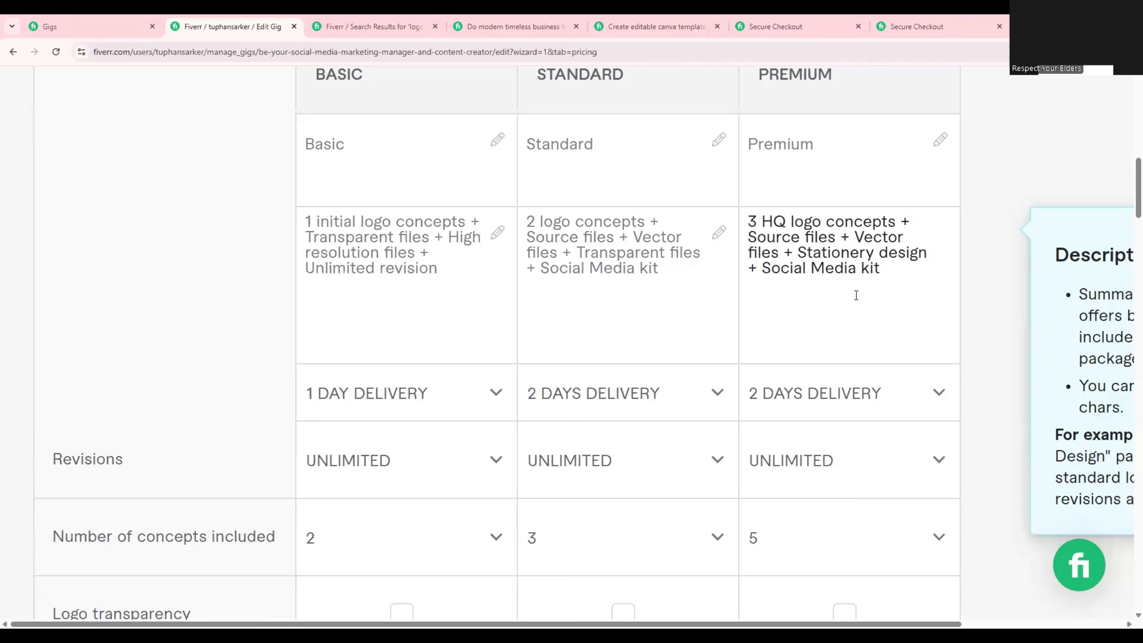
# Step: Include logo transparency and a printable file in the Basic package
pyautogui.scroll(-4, 855, 299)
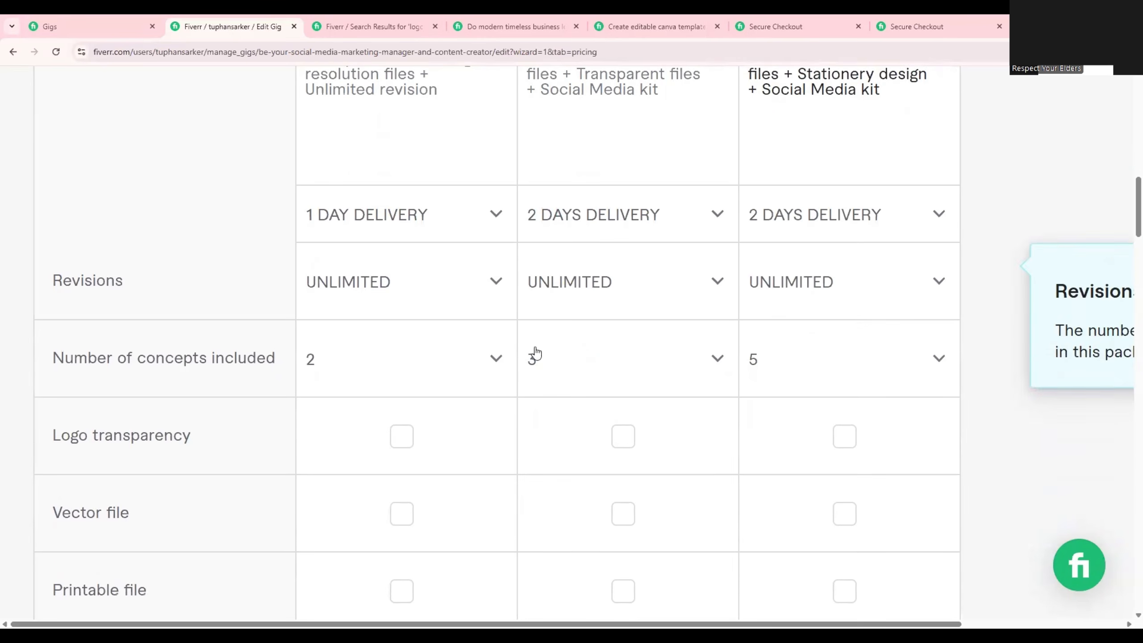
pyautogui.scroll(-1, 374, 385)
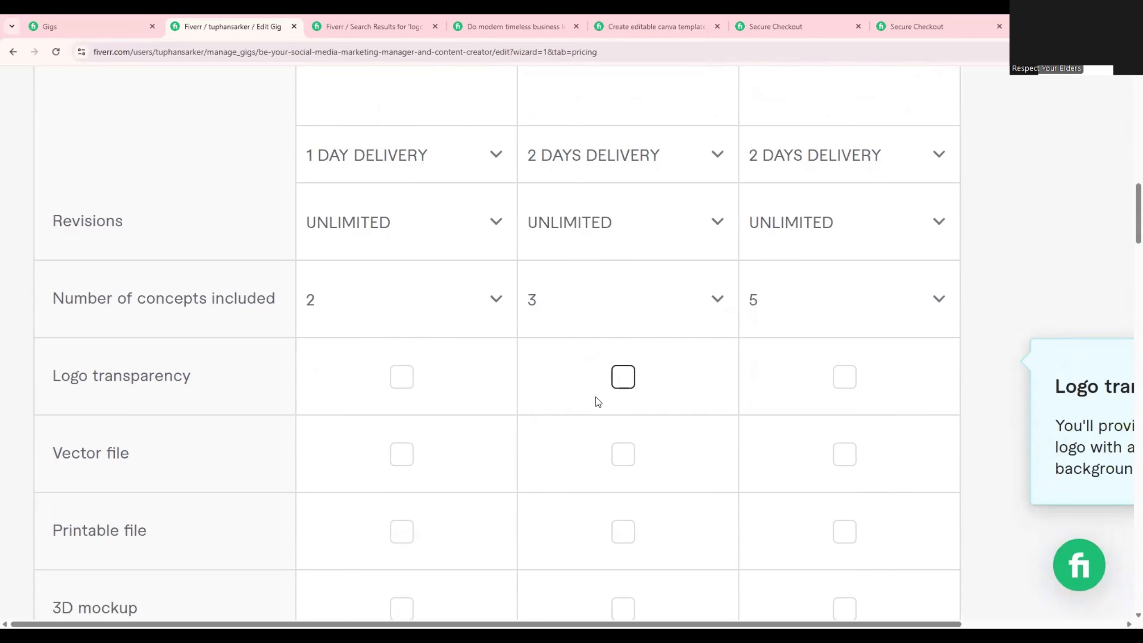
pyautogui.scroll(2, 616, 427)
pyautogui.scroll(-2, 616, 427)
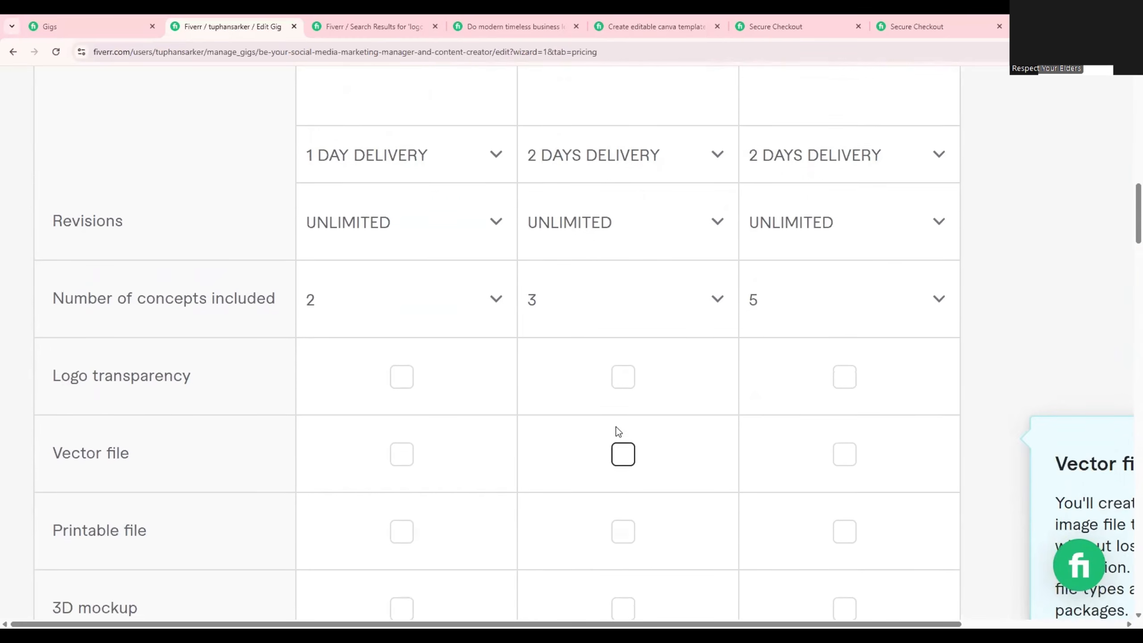
pyautogui.scroll(-1, 616, 427)
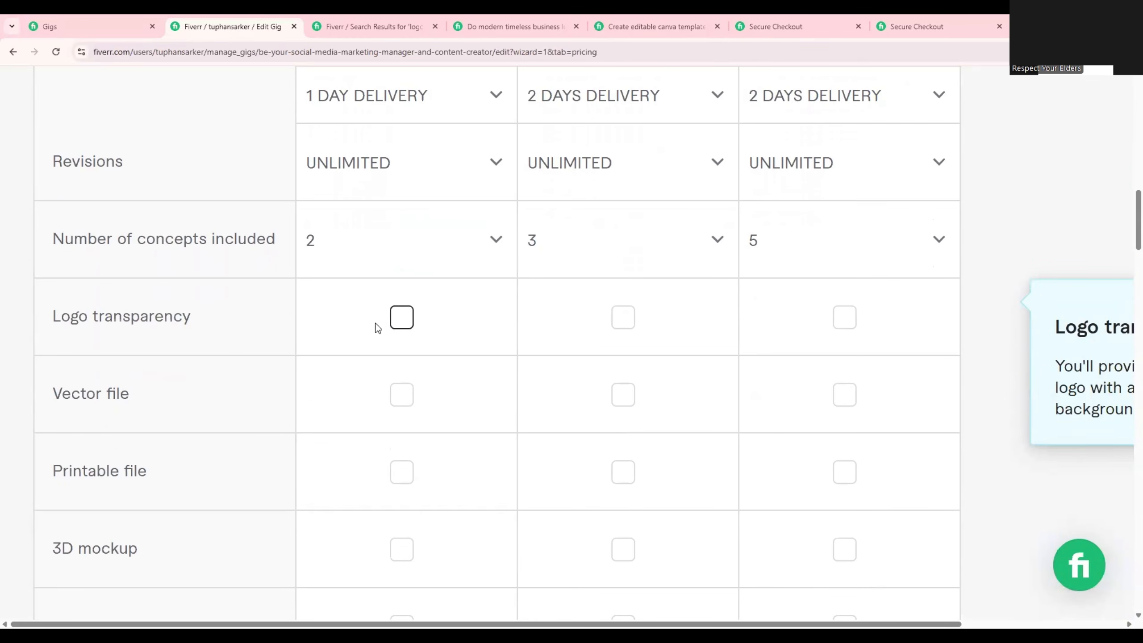
pyautogui.click(406, 322)
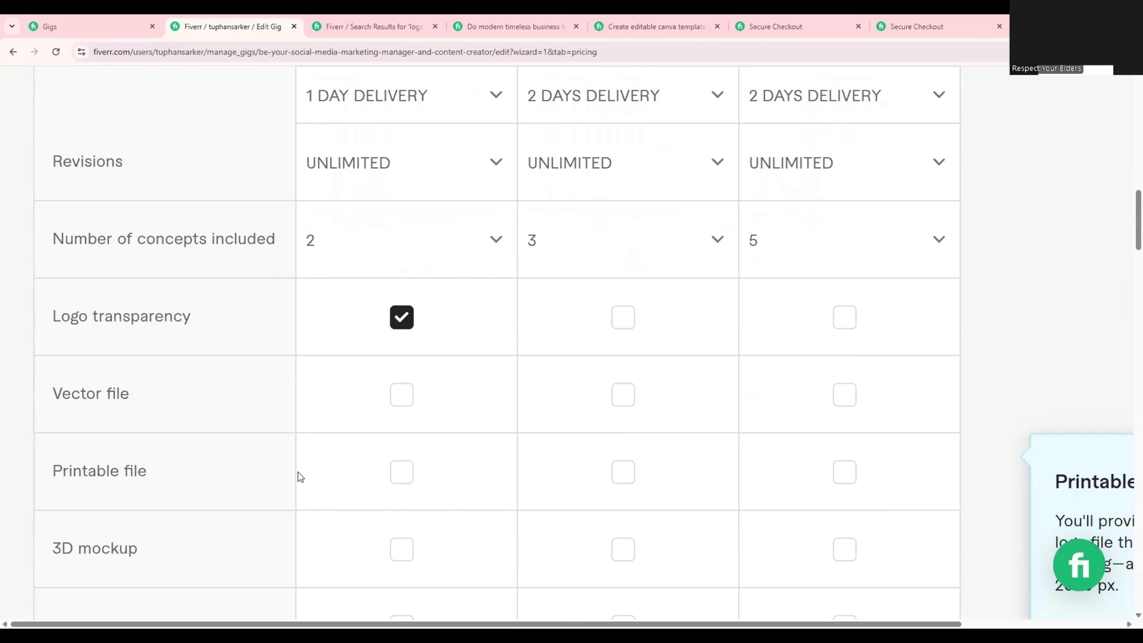
pyautogui.click(401, 473)
# Step: Include logo transparency, a vector file and a printable file in the Standard package
pyautogui.scroll(-3, 446, 477)
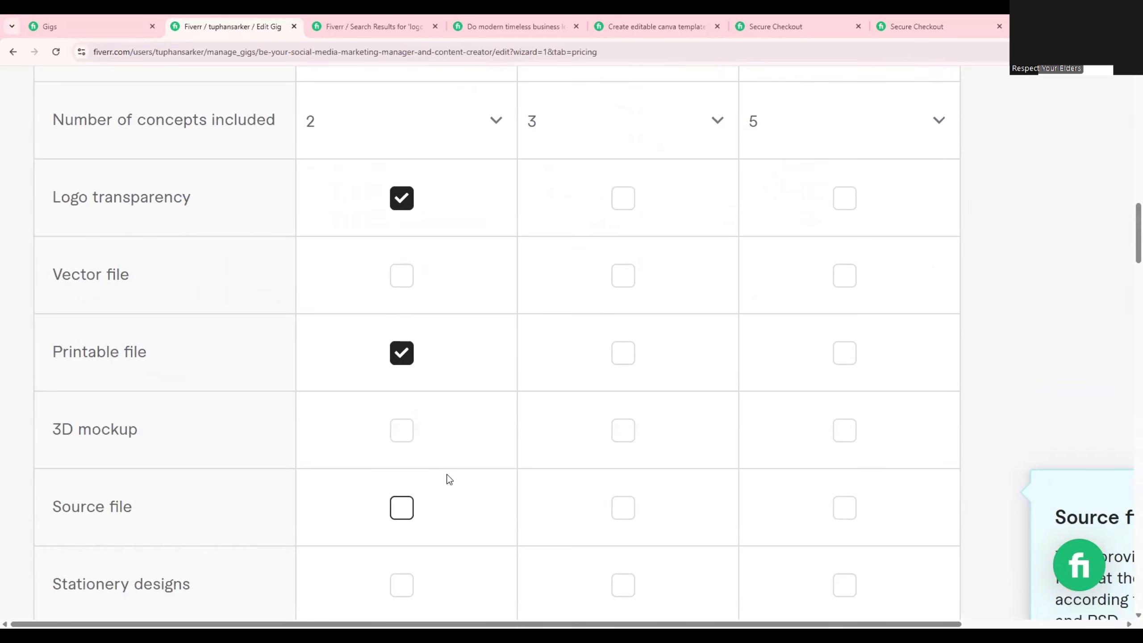
pyautogui.scroll(4, 540, 473)
pyautogui.scroll(5, 545, 471)
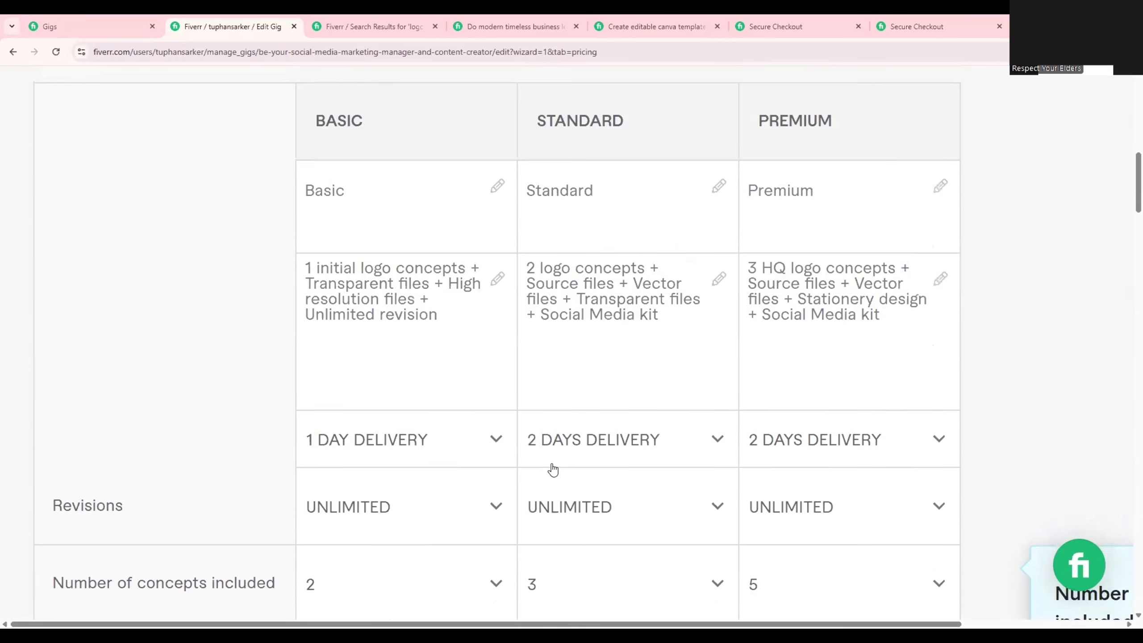
pyautogui.scroll(-6, 549, 468)
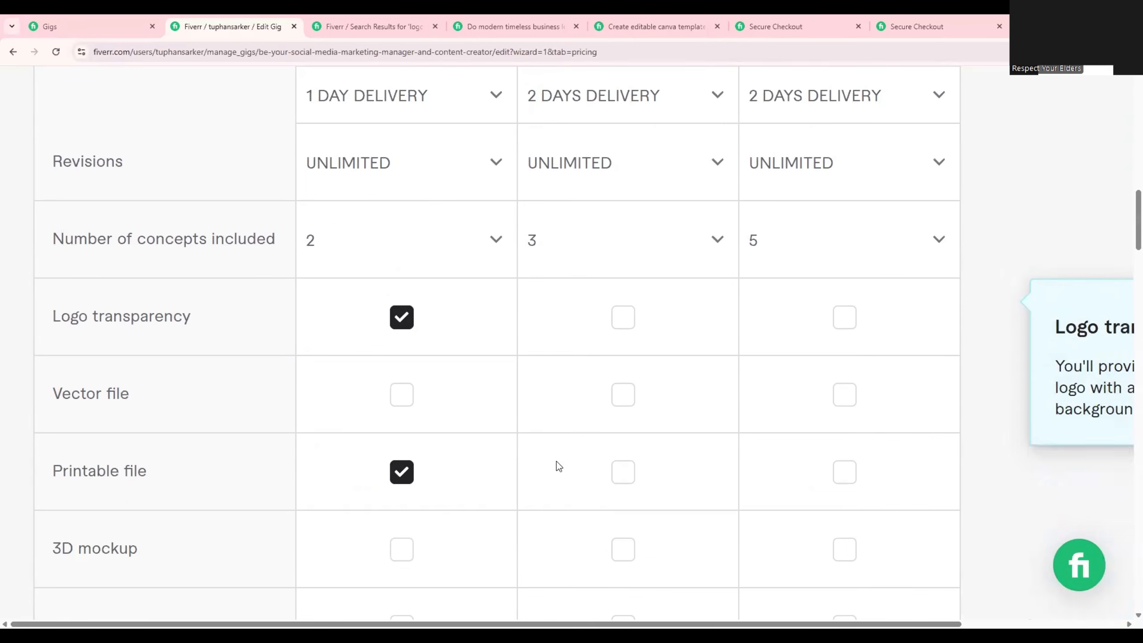
pyautogui.click(632, 321)
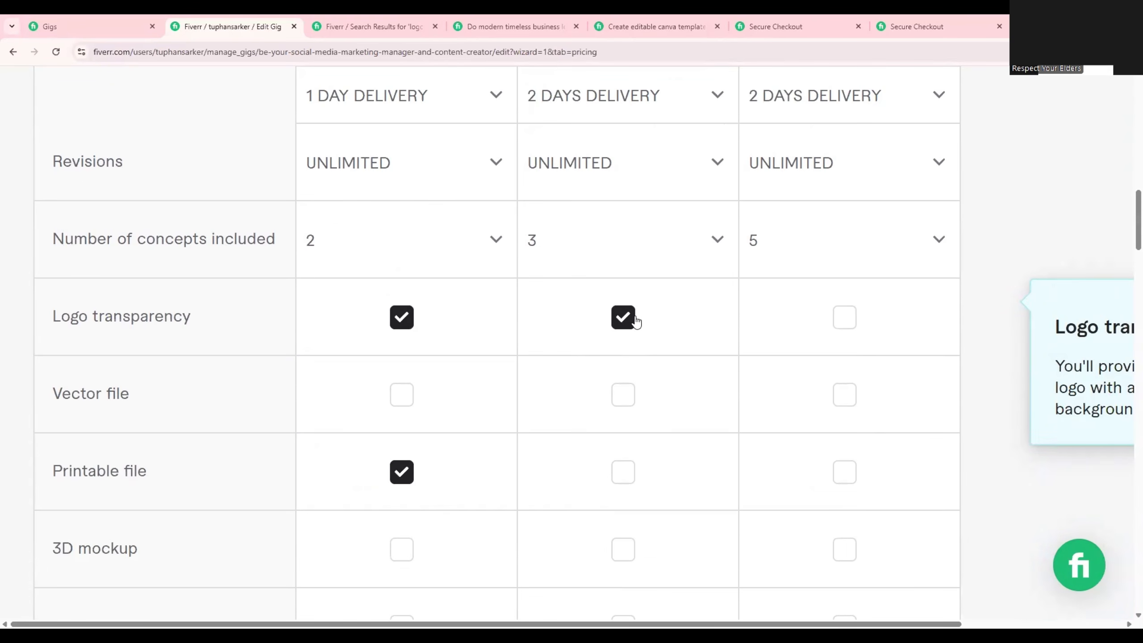
pyautogui.click(623, 396)
pyautogui.click(615, 471)
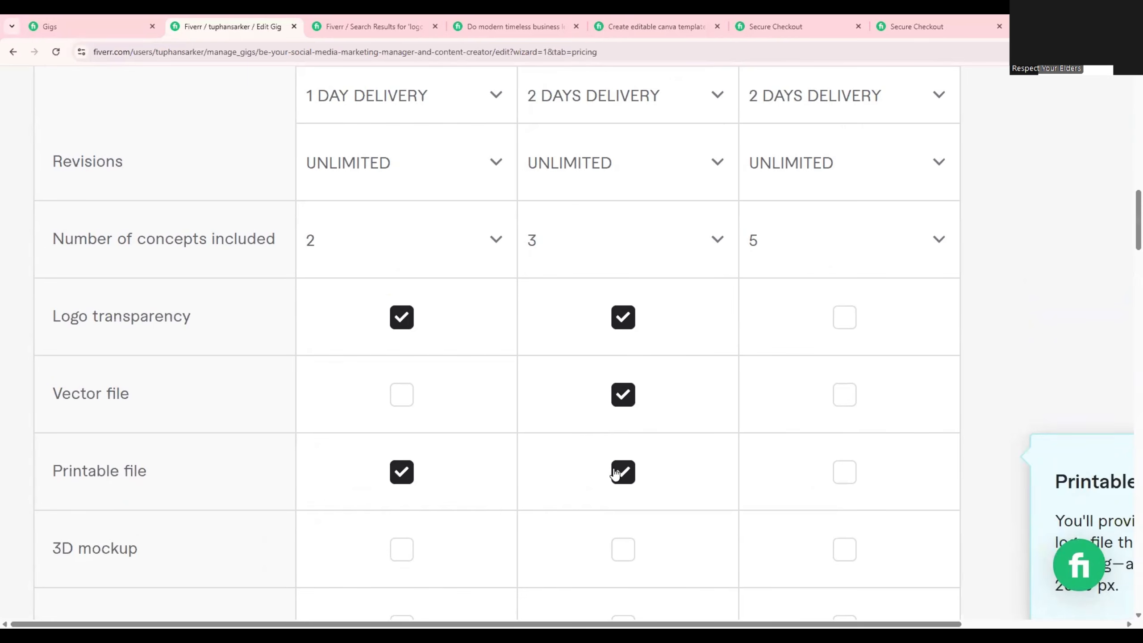
# Step: Remove the vector file from the Standard package and include the source file instead
pyautogui.scroll(-5, 614, 472)
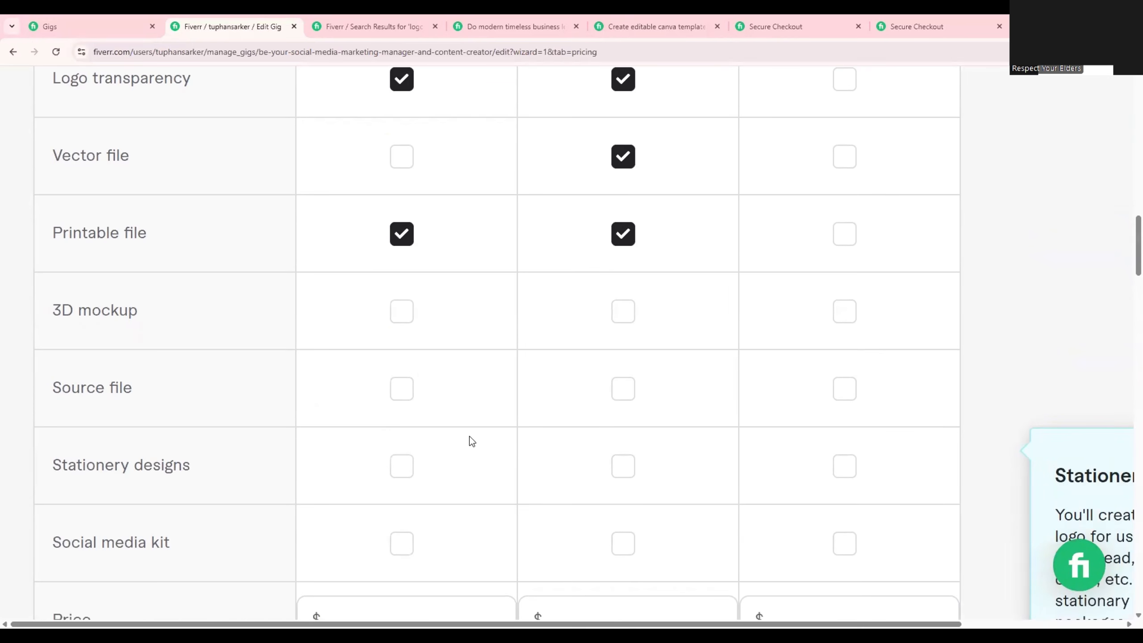
pyautogui.scroll(3, 591, 374)
pyautogui.scroll(1, 590, 374)
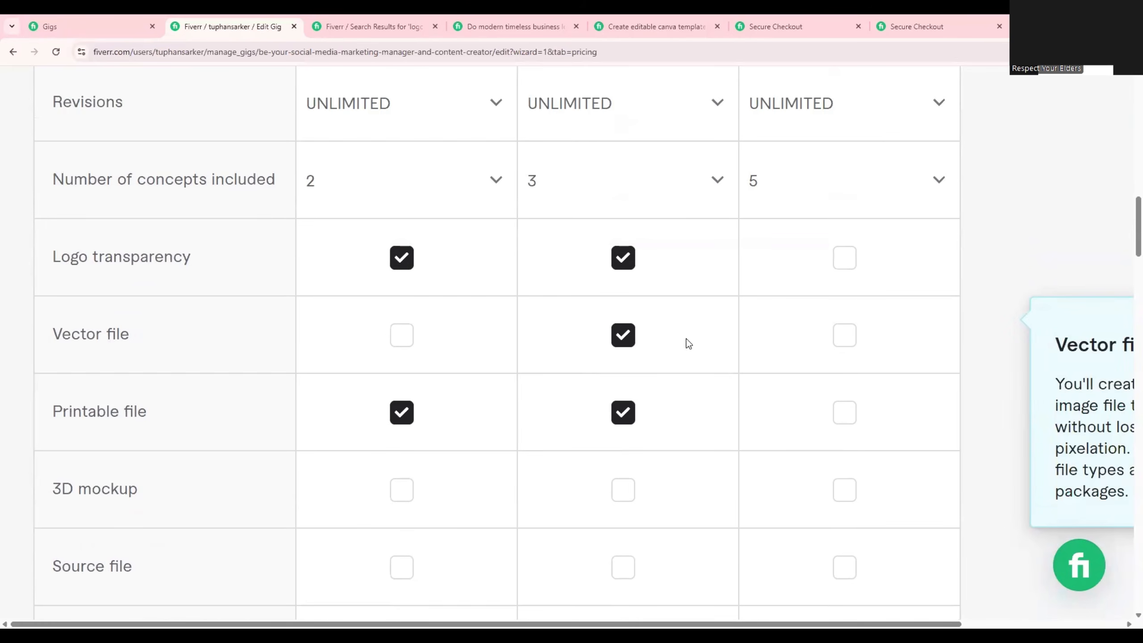
pyautogui.click(622, 336)
pyautogui.scroll(-5, 635, 365)
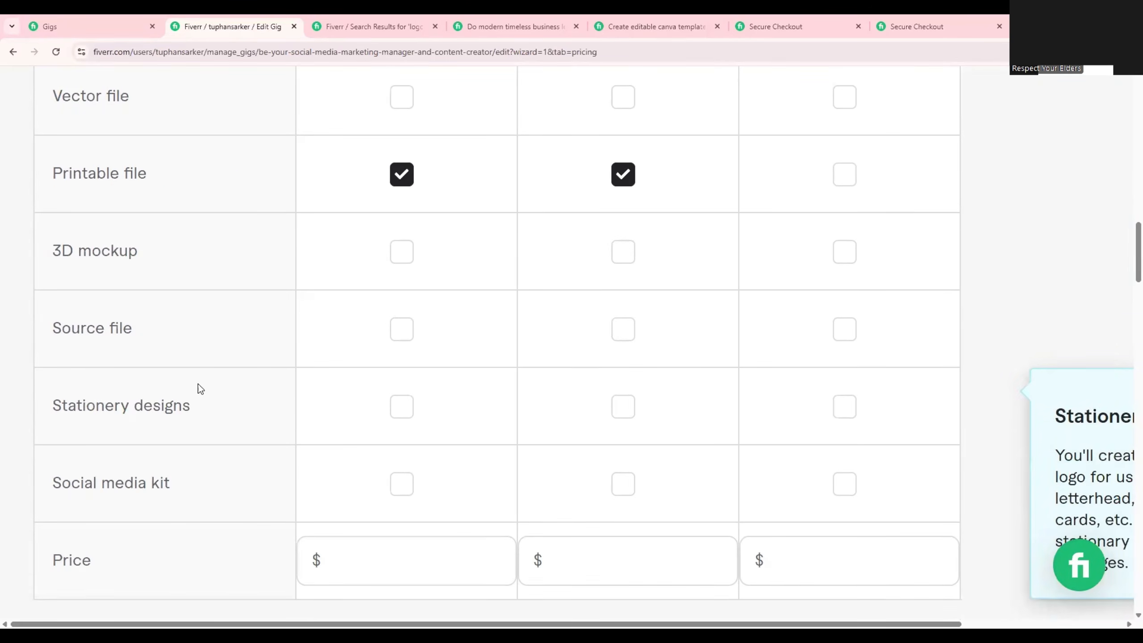
pyautogui.click(622, 329)
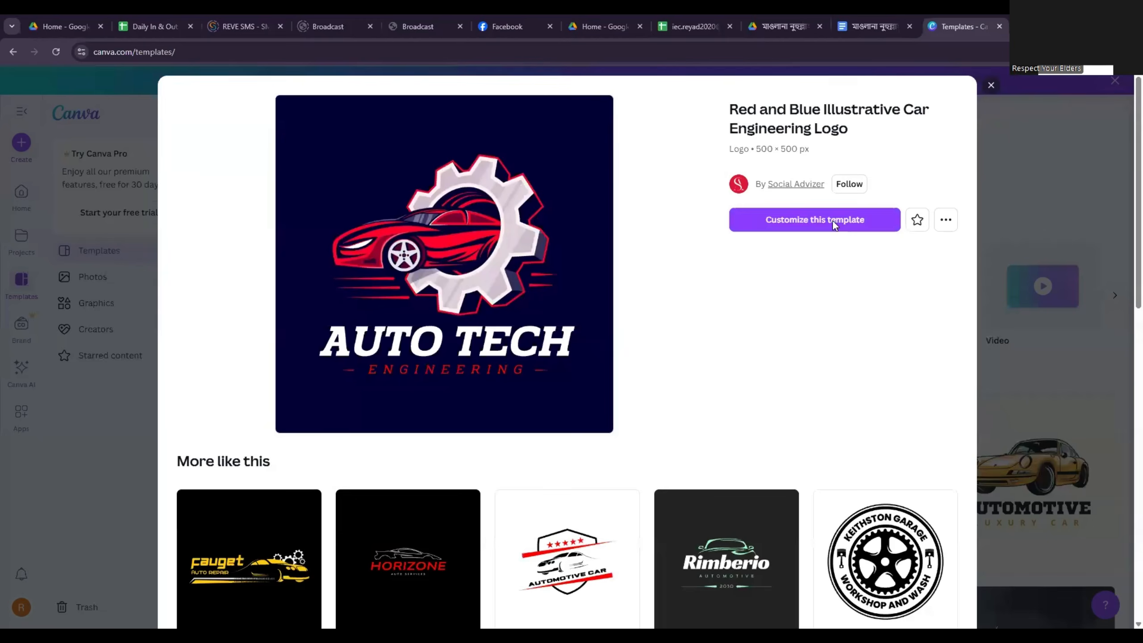
# Step: In Canva, customize the Red and Blue Illustrative Car Engineering Logo template, replacing the AUTO TECH text with SOFIQ AUTO
pyautogui.click(834, 225)
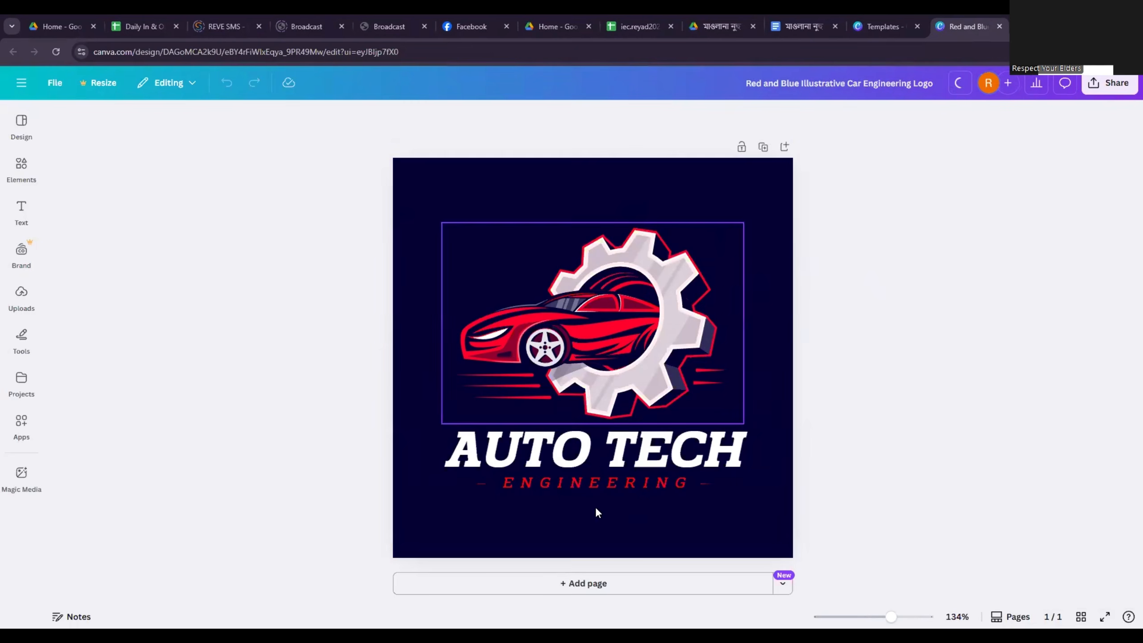
pyautogui.click(564, 460)
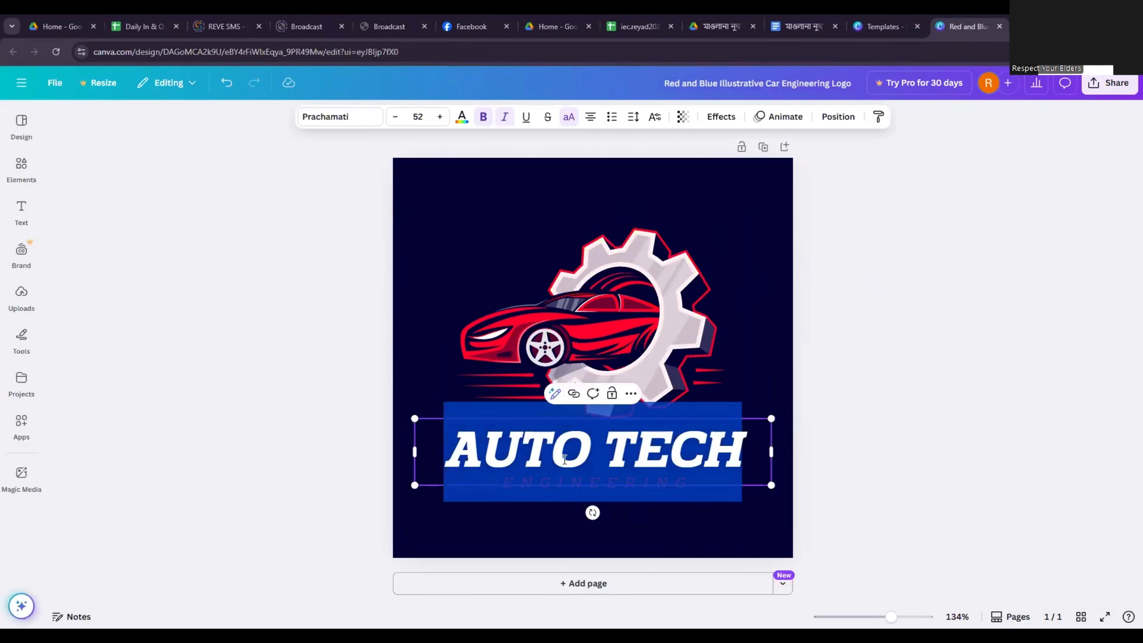
pyautogui.write('SOFIQ')
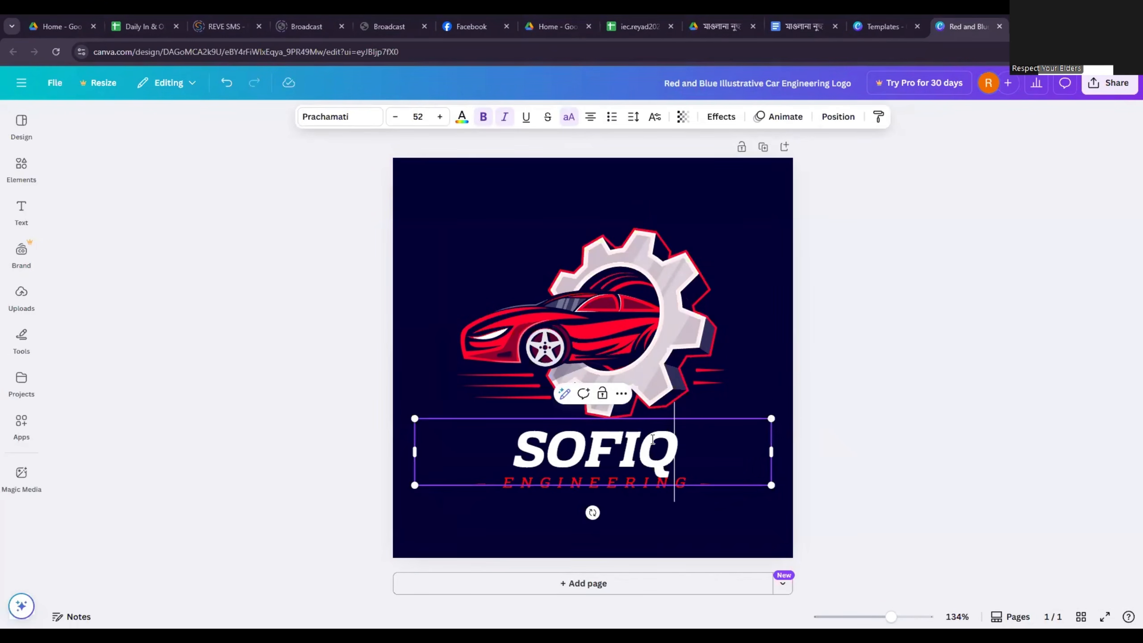
pyautogui.write(' AUT')
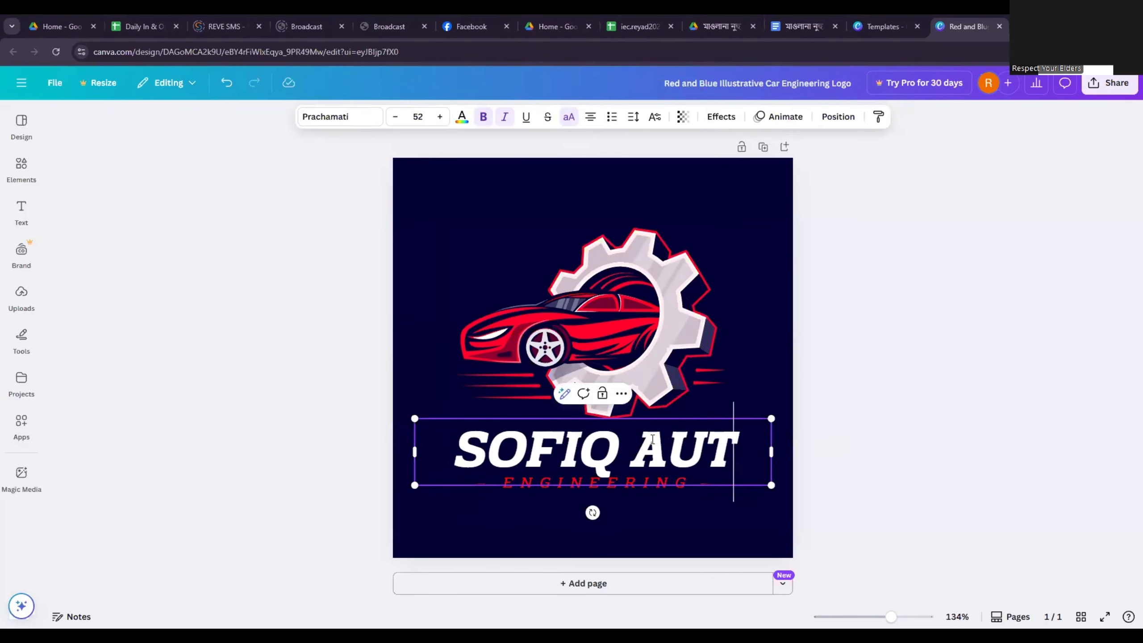
pyautogui.write('O')
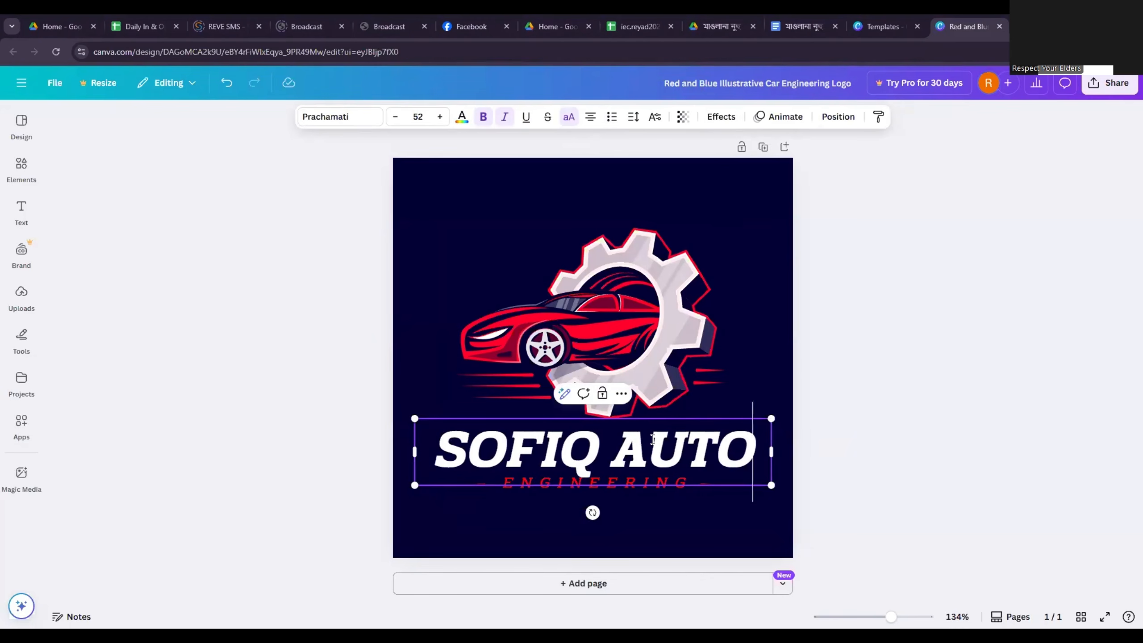
pyautogui.click(841, 464)
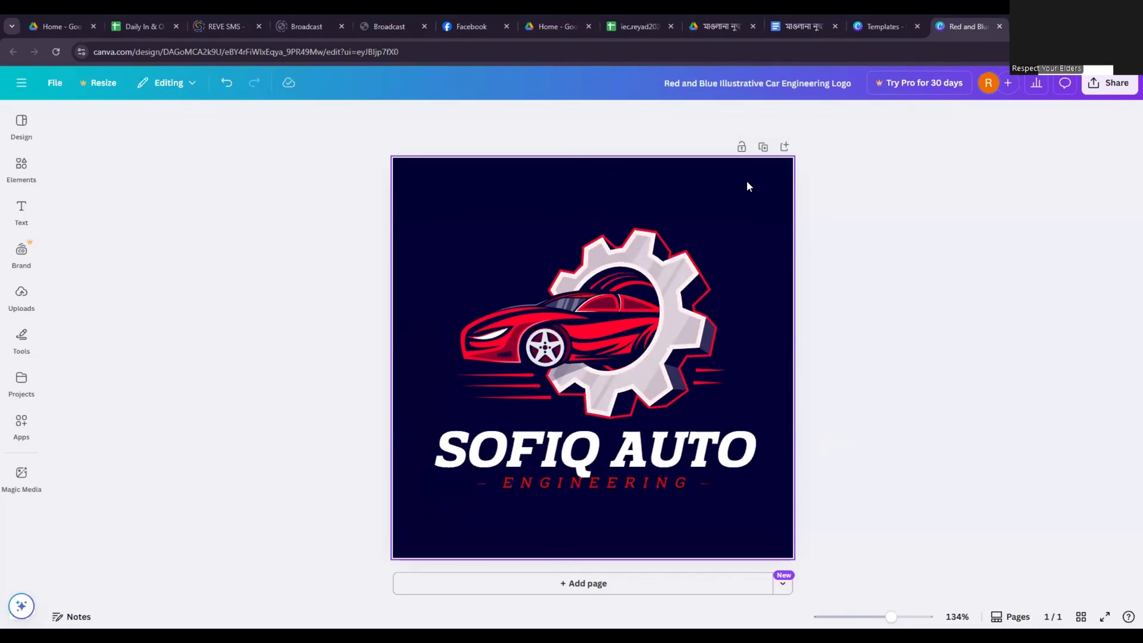
# Step: Set the logo design's access level to Anyone with the link and copy its share link
pyautogui.click(1116, 84)
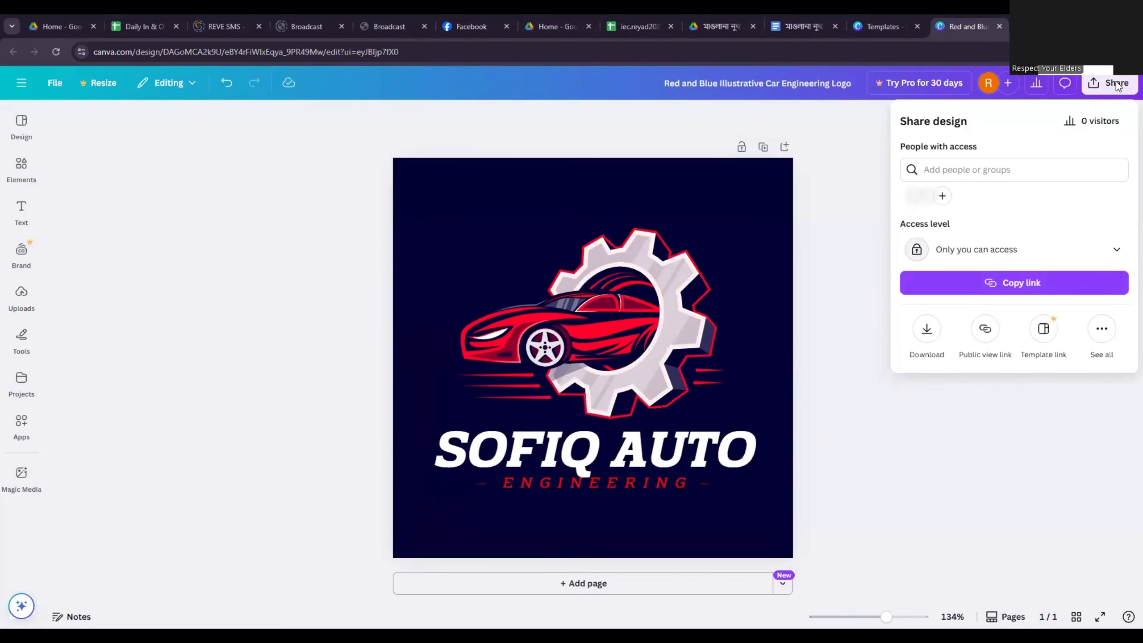
pyautogui.click(1006, 261)
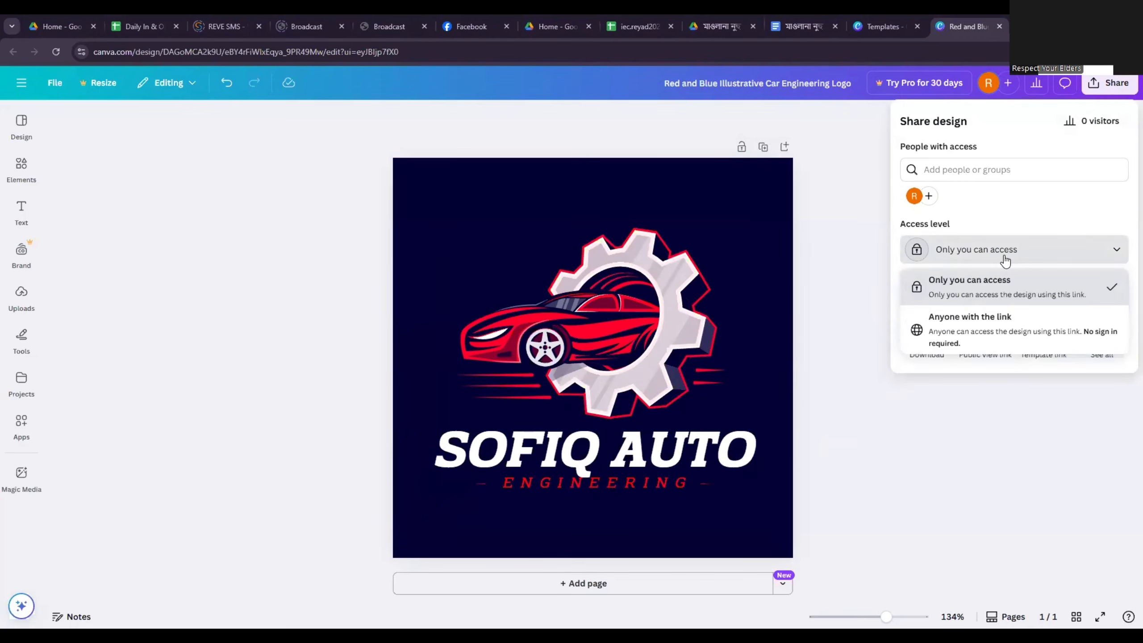
pyautogui.click(997, 328)
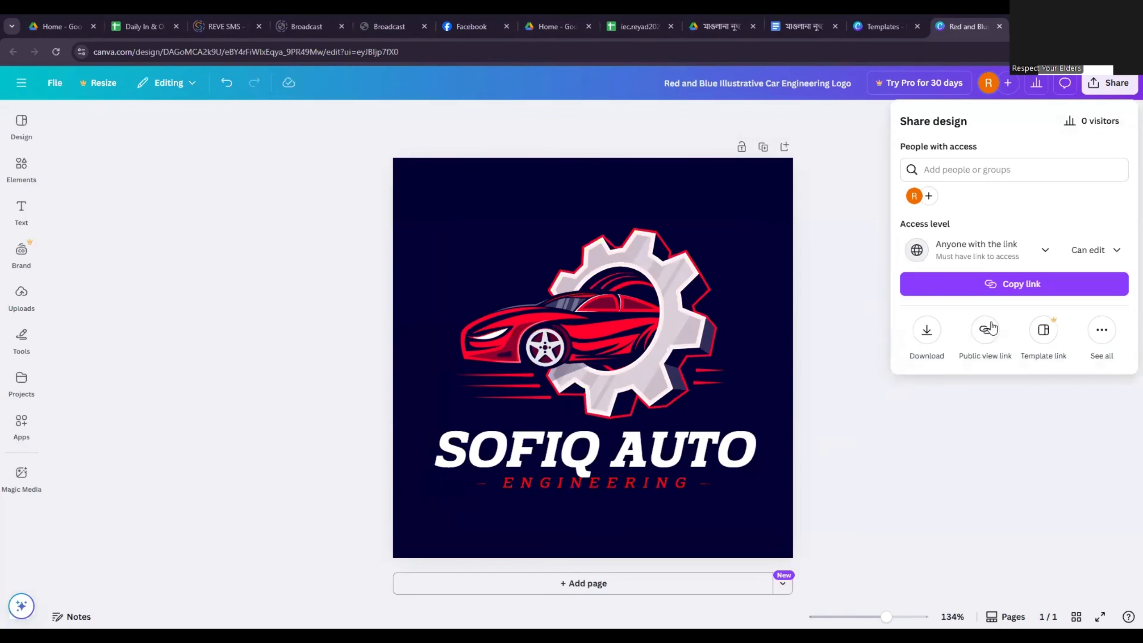
pyautogui.click(998, 287)
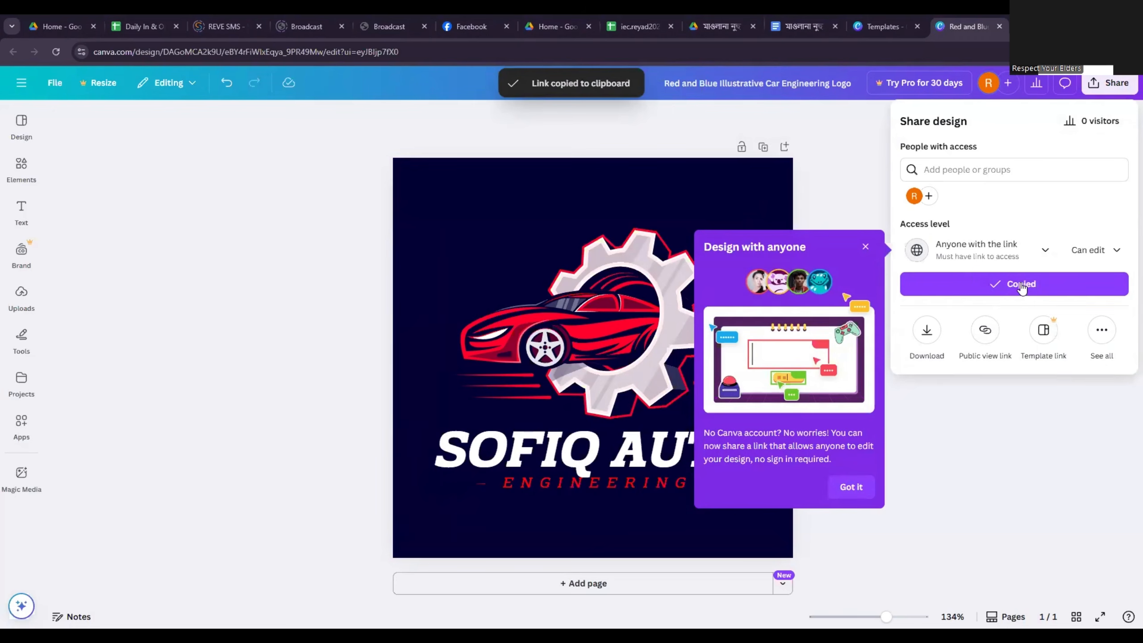
pyautogui.click(1014, 284)
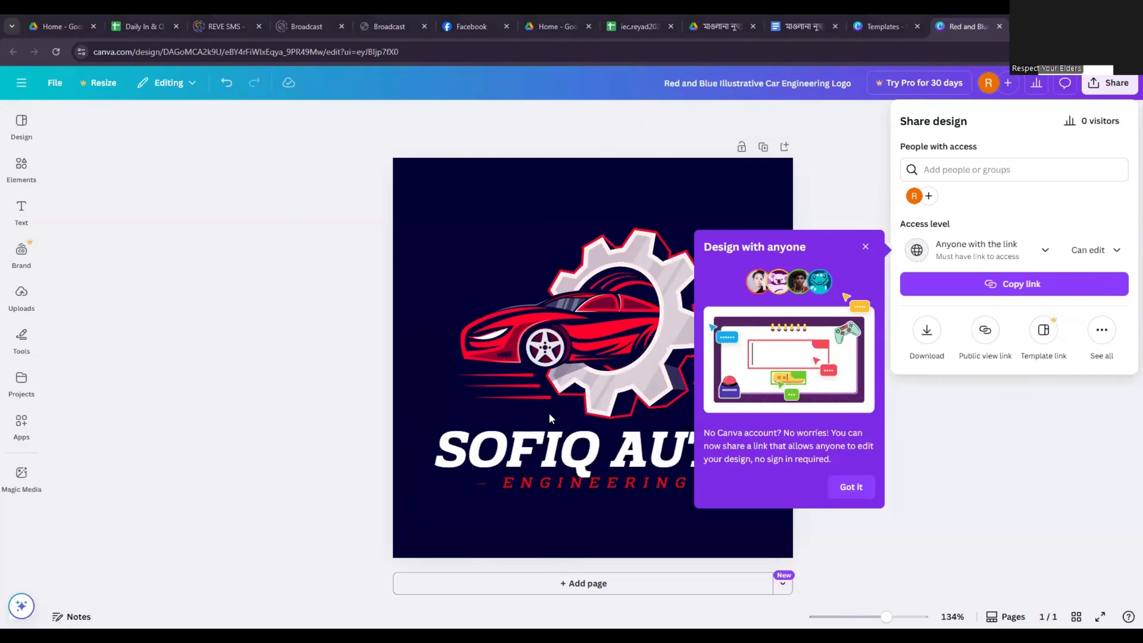
pyautogui.click(1015, 447)
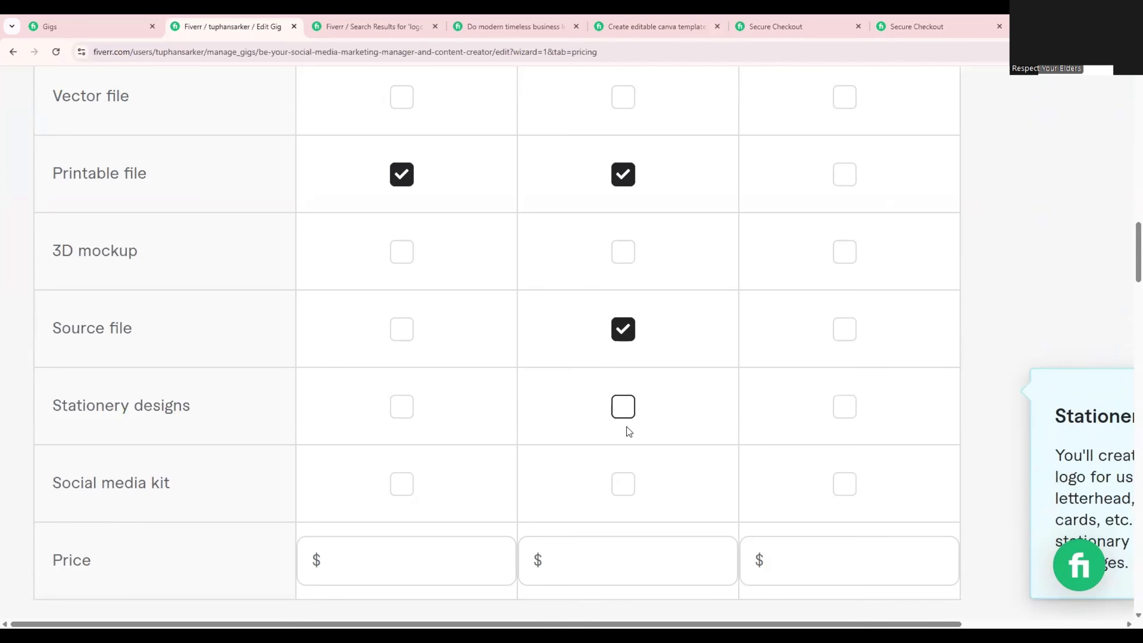
# Step: Back in the Fiverr gig pricing, include logo transparency, printable file, 3D mockup and source file in the Premium package
pyautogui.scroll(-3, 626, 422)
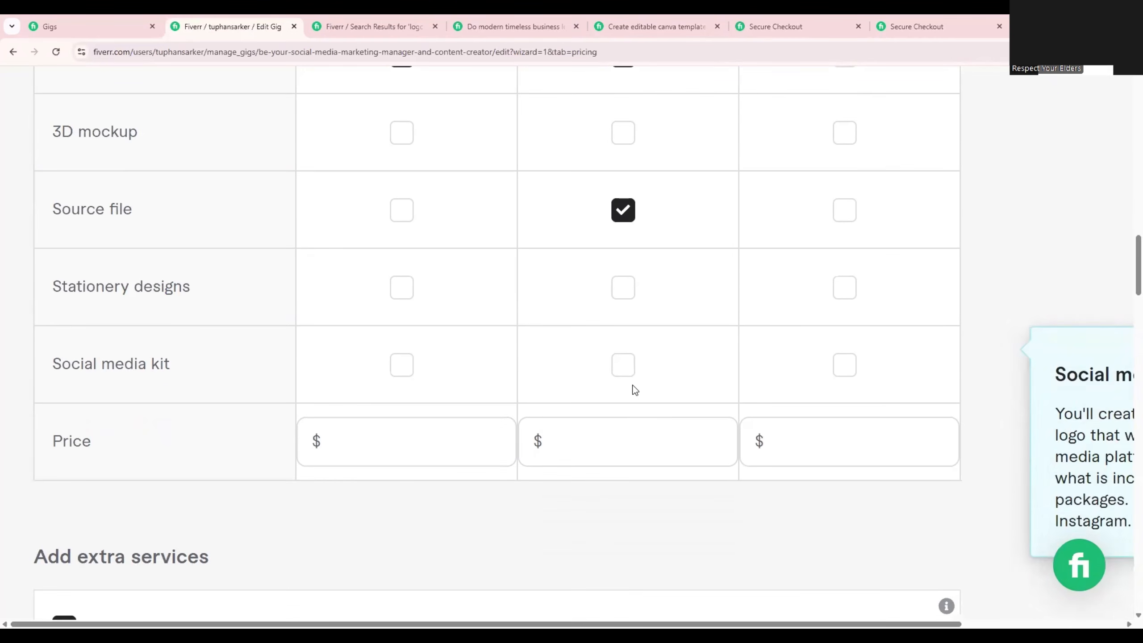
pyautogui.scroll(10, 691, 421)
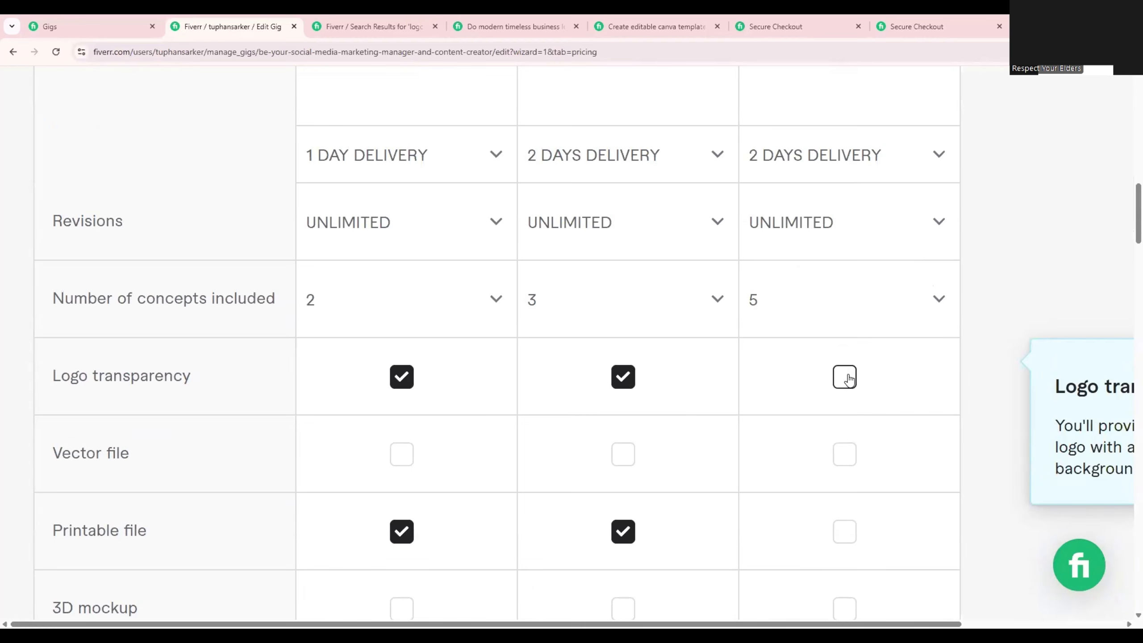
pyautogui.click(847, 379)
pyautogui.scroll(-2, 848, 385)
pyautogui.click(850, 410)
pyautogui.scroll(-2, 850, 410)
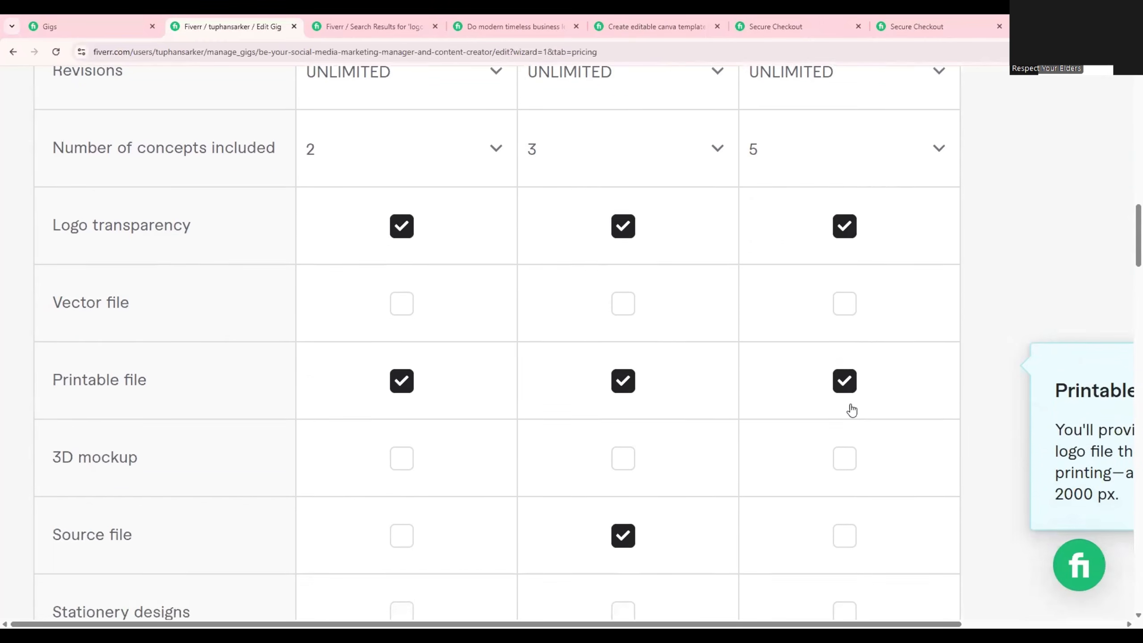
pyautogui.click(852, 376)
pyautogui.scroll(-1, 850, 377)
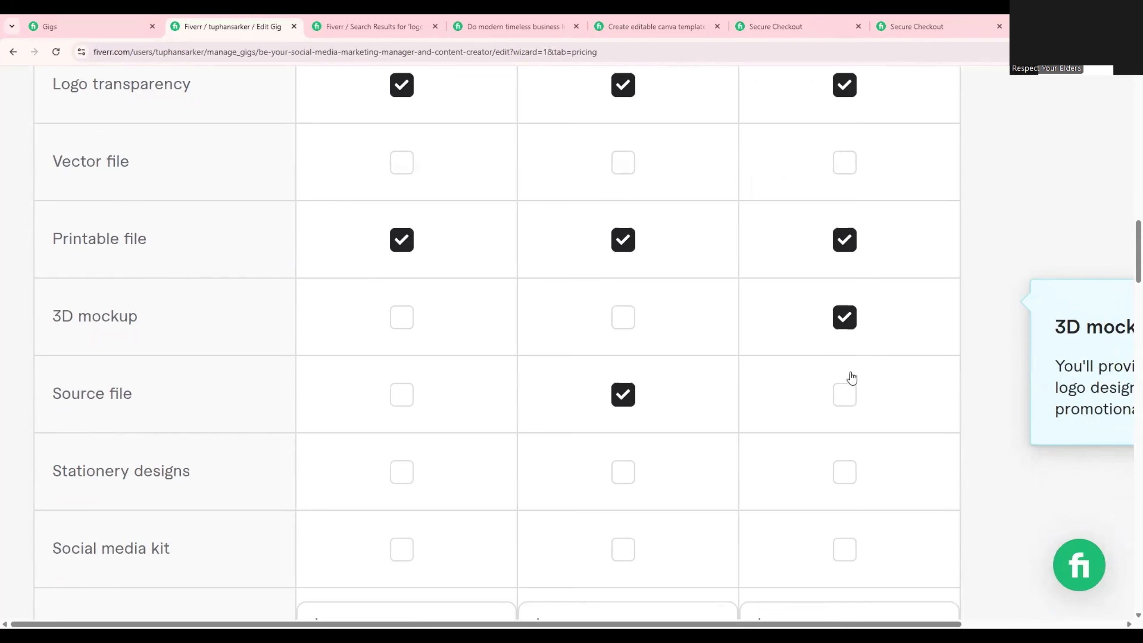
pyautogui.click(845, 387)
pyautogui.scroll(-3, 846, 384)
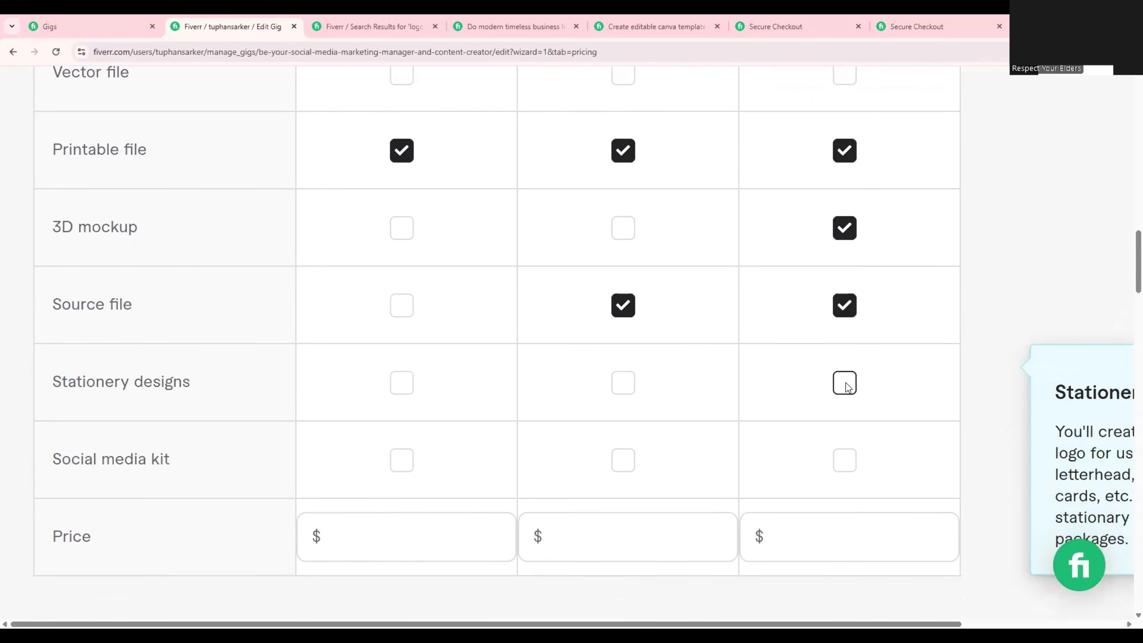
# Step: Set the package prices to $10 for Basic, $20 for Standard and $50 for Premium
pyautogui.click(502, 450)
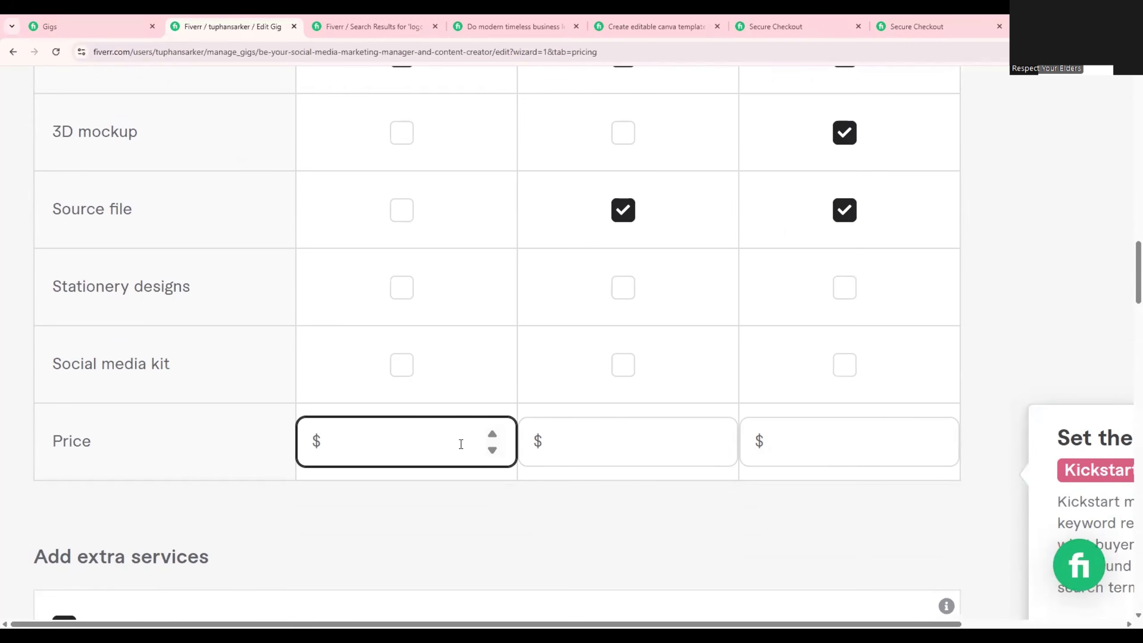
pyautogui.write('10')
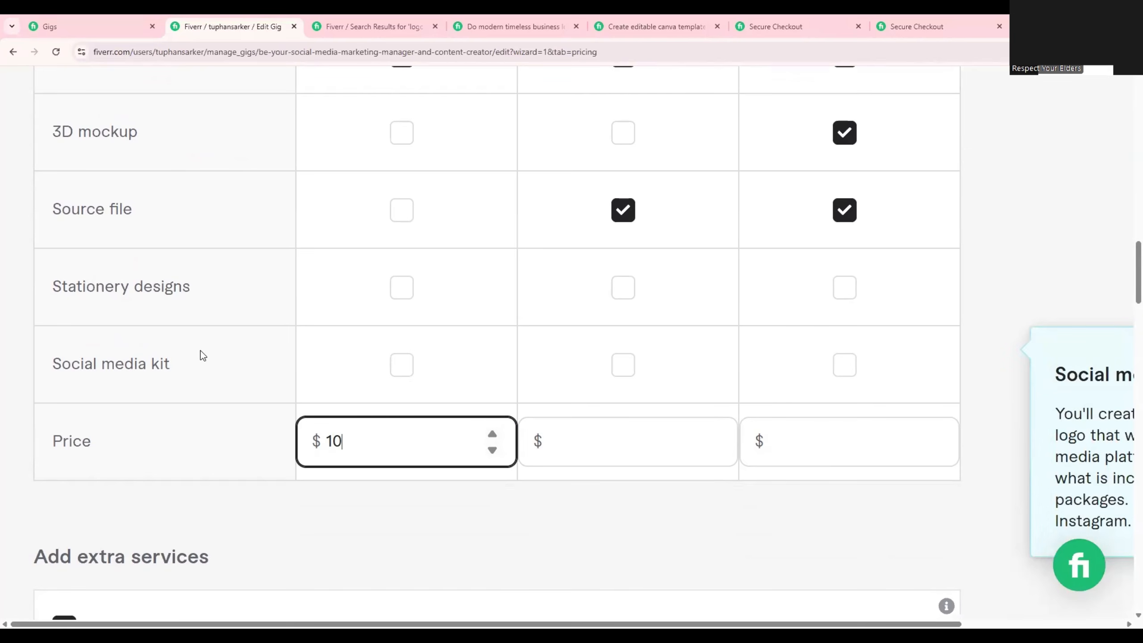
pyautogui.click(592, 443)
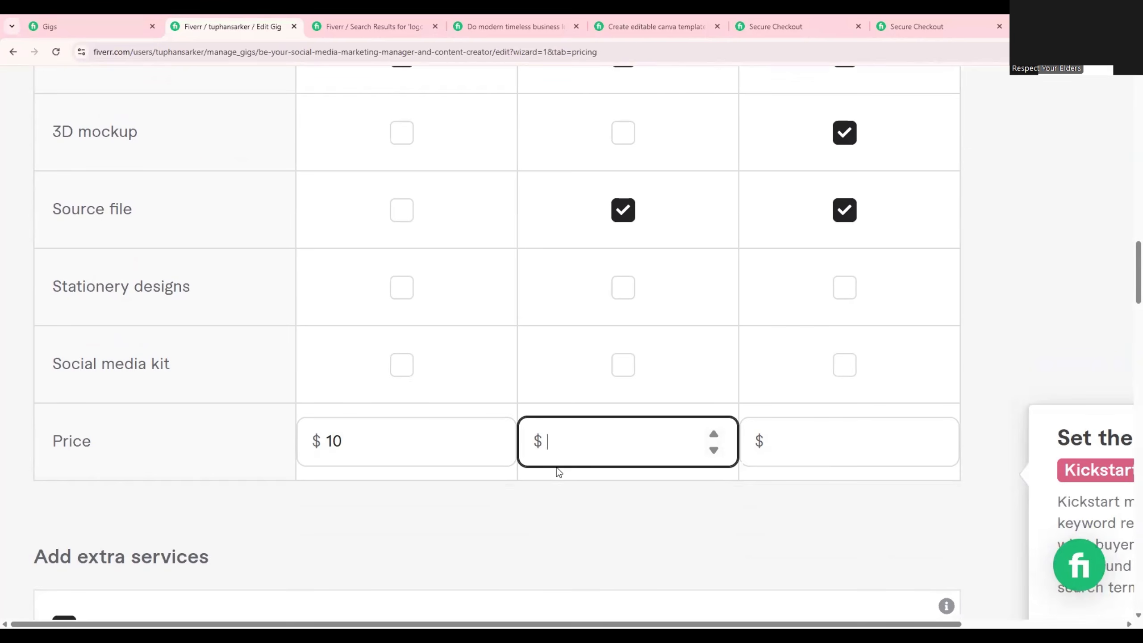
pyautogui.scroll(15, 556, 468)
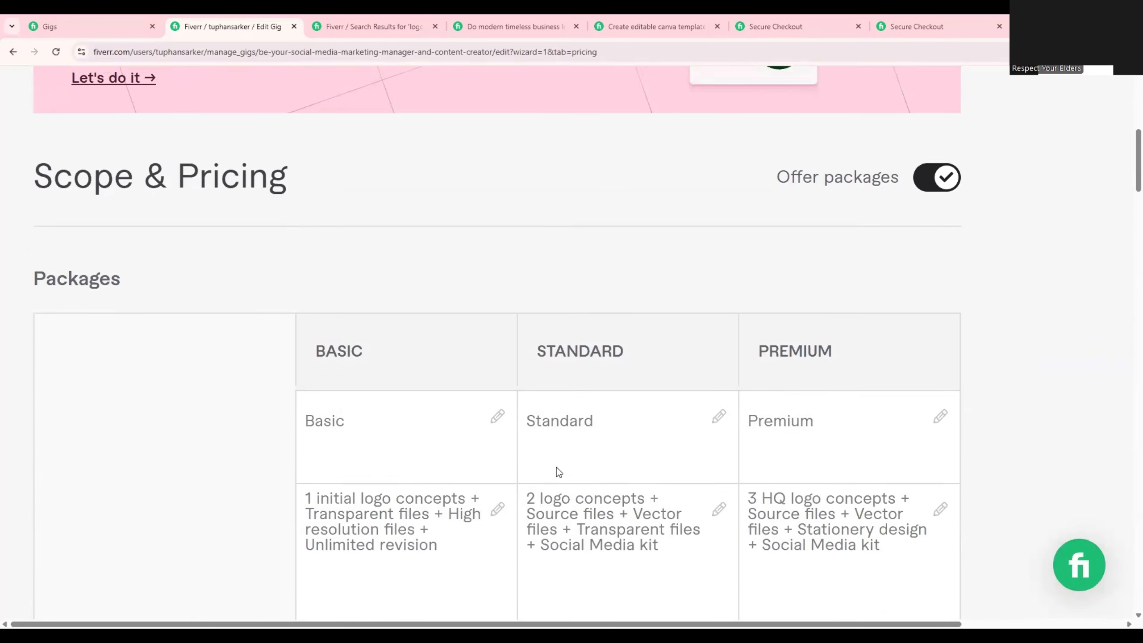
pyautogui.scroll(-15, 556, 468)
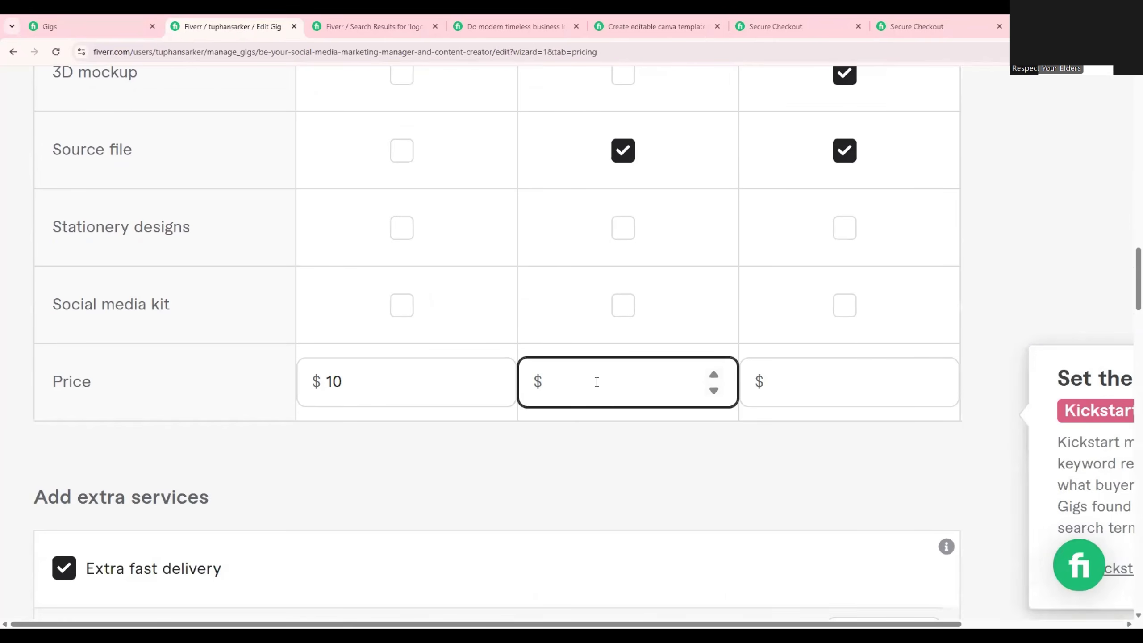
pyautogui.write('20')
pyautogui.click(814, 383)
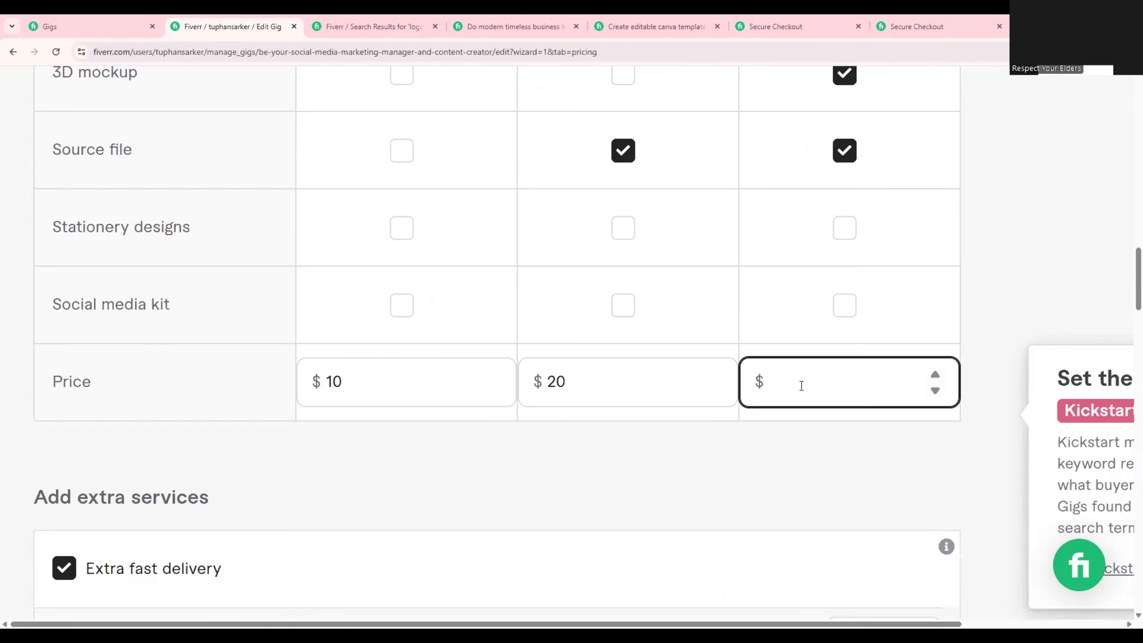
pyautogui.write('30')
pyautogui.press('BackSpace')
pyautogui.press('BackSpace')
pyautogui.write('502')
pyautogui.press('BackSpace')
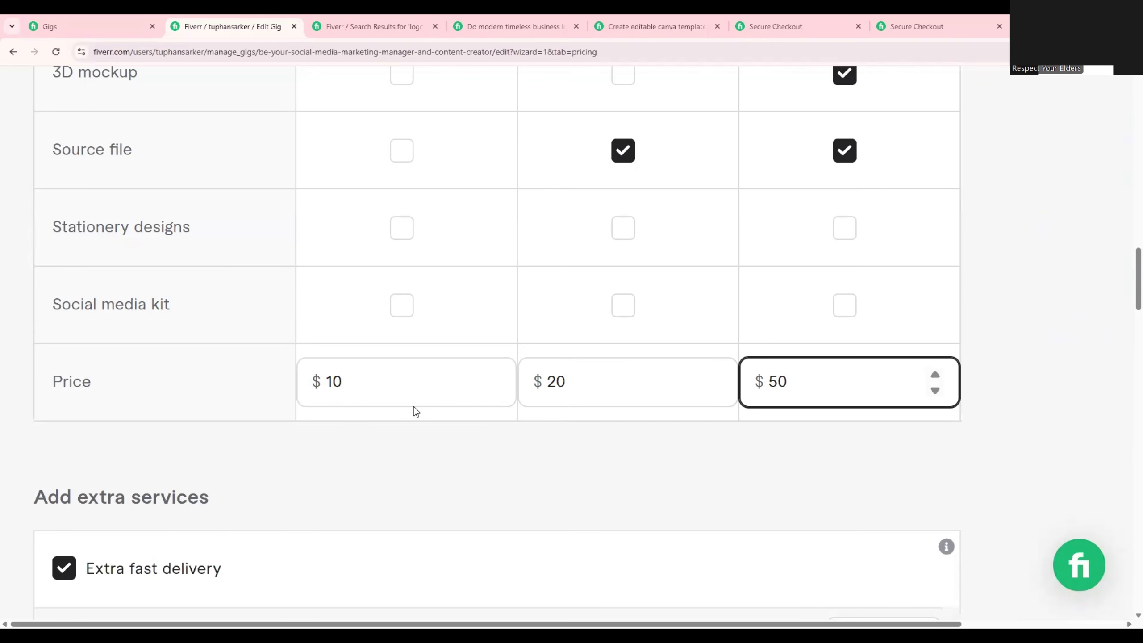
# Step: Change the package prices to $5 for Basic, $10 for Standard and $20 for Premium
pyautogui.doubleClick(407, 390)
pyautogui.press('BackSpace')
pyautogui.write('5')
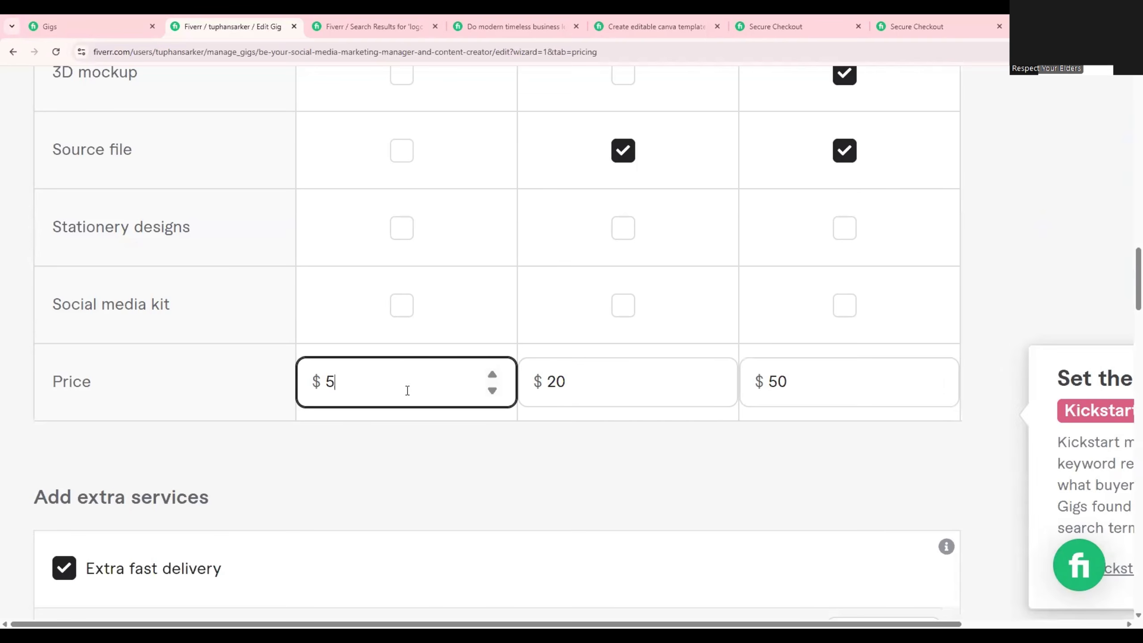
pyautogui.click(587, 380)
pyautogui.press('BackSpace')
pyautogui.press('BackSpace')
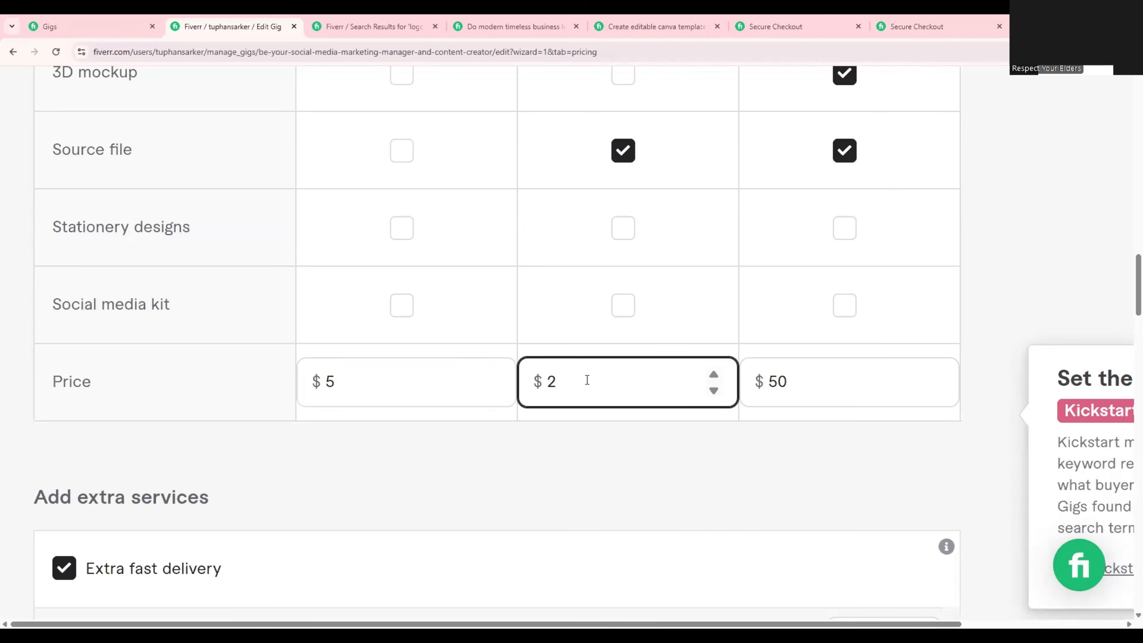
pyautogui.write('10')
pyautogui.click(834, 373)
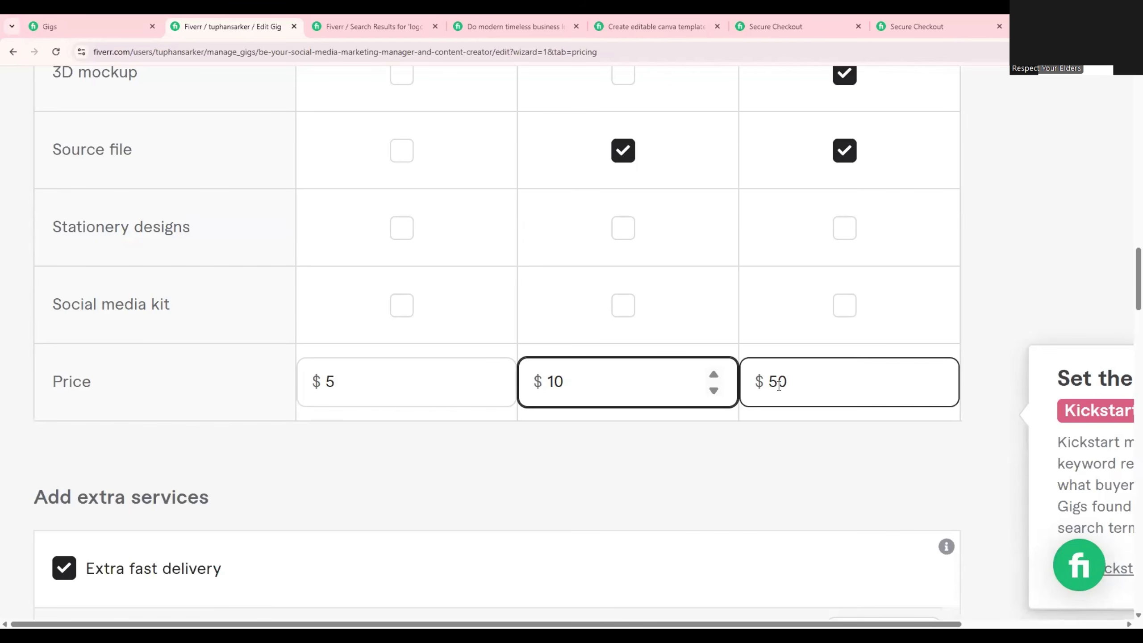
pyautogui.press('BackSpace')
pyautogui.press('BackSpace')
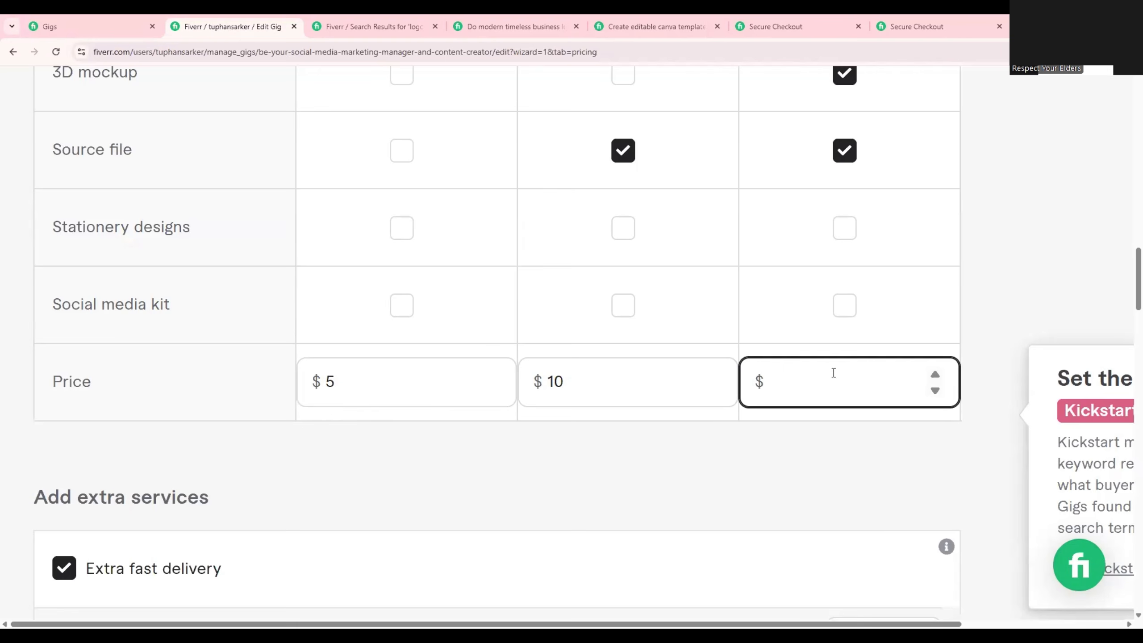
pyautogui.write('20')
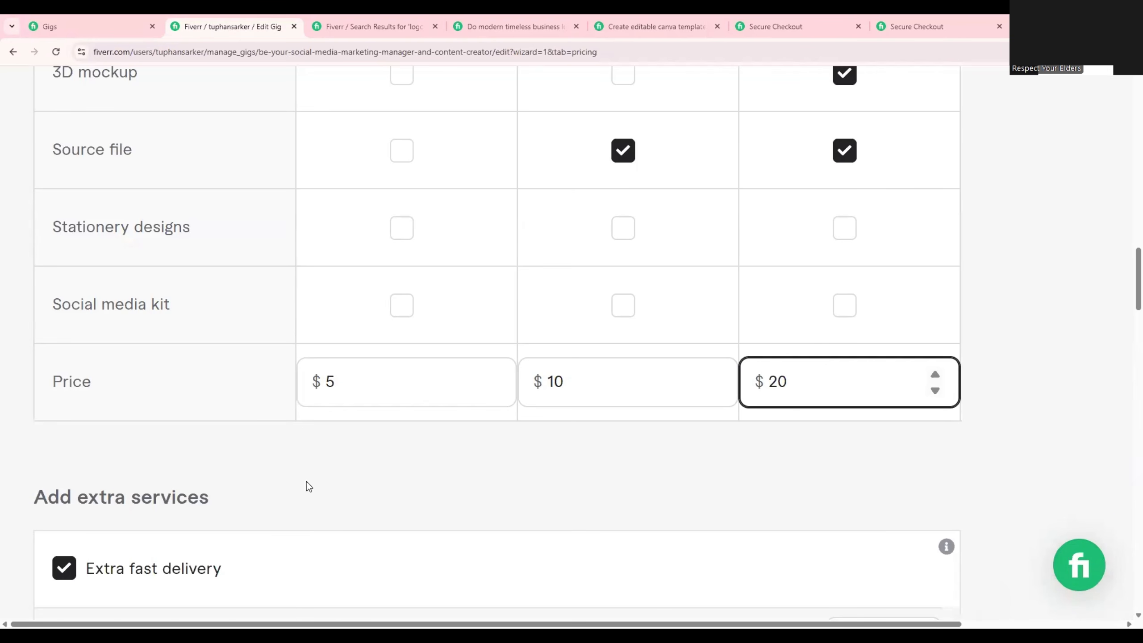
pyautogui.click(353, 492)
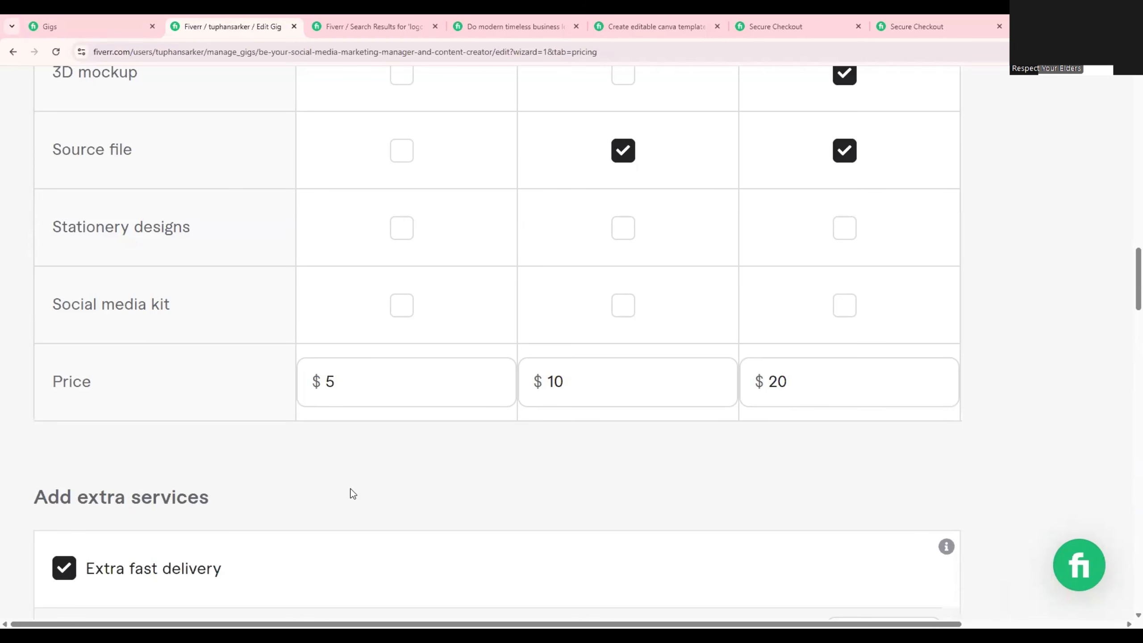
pyautogui.click(368, 369)
pyautogui.moveTo(605, 392)
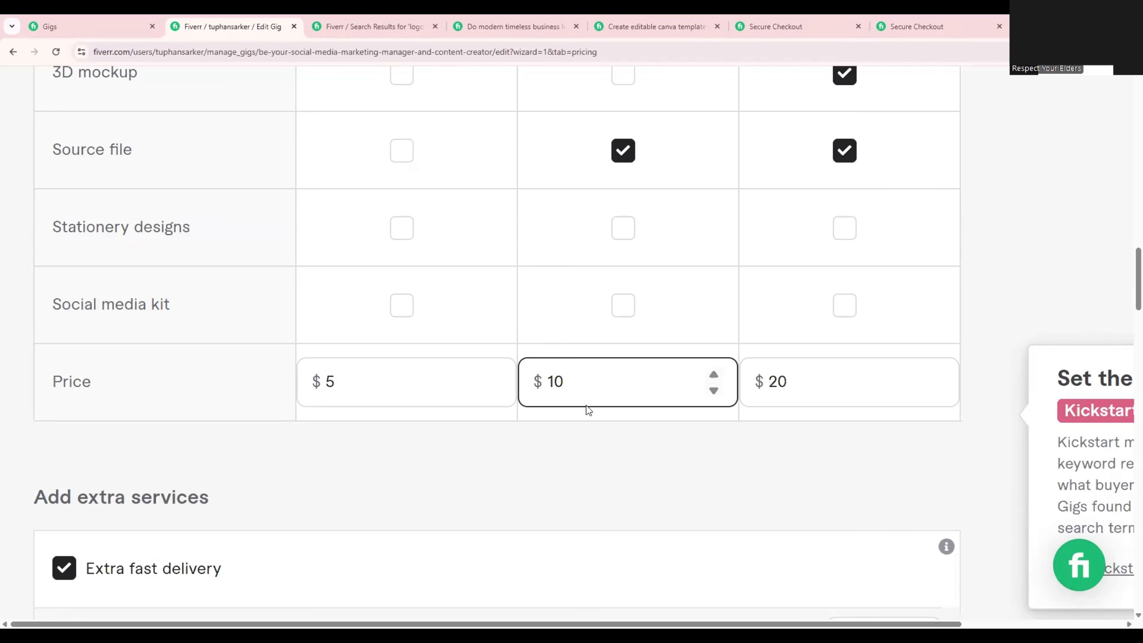
pyautogui.click(451, 443)
pyautogui.click(405, 385)
pyautogui.click(763, 541)
pyautogui.click(630, 382)
pyautogui.click(796, 398)
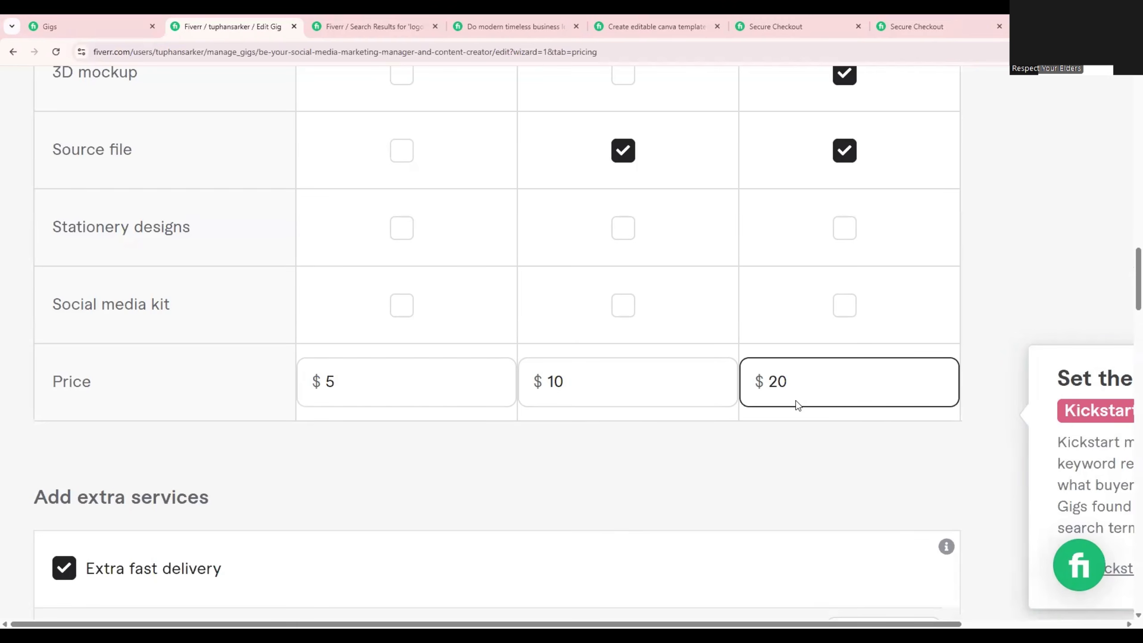
pyautogui.click(756, 360)
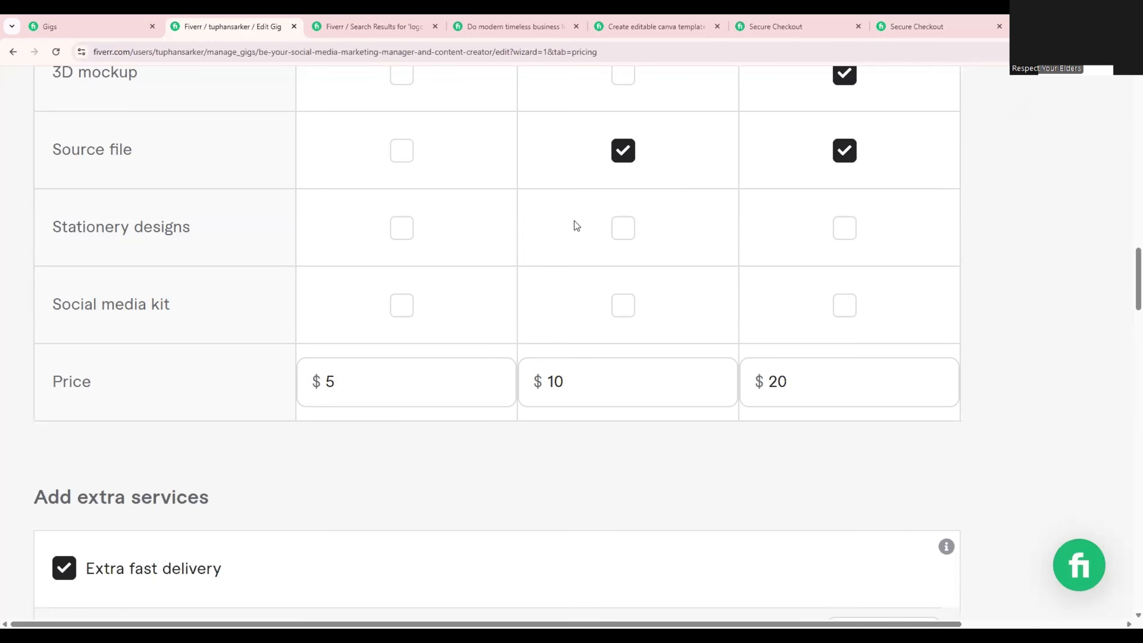
# Step: Turn off the extra services for extra fast delivery, additional revision, additional logo and vector file
pyautogui.scroll(-5, 576, 225)
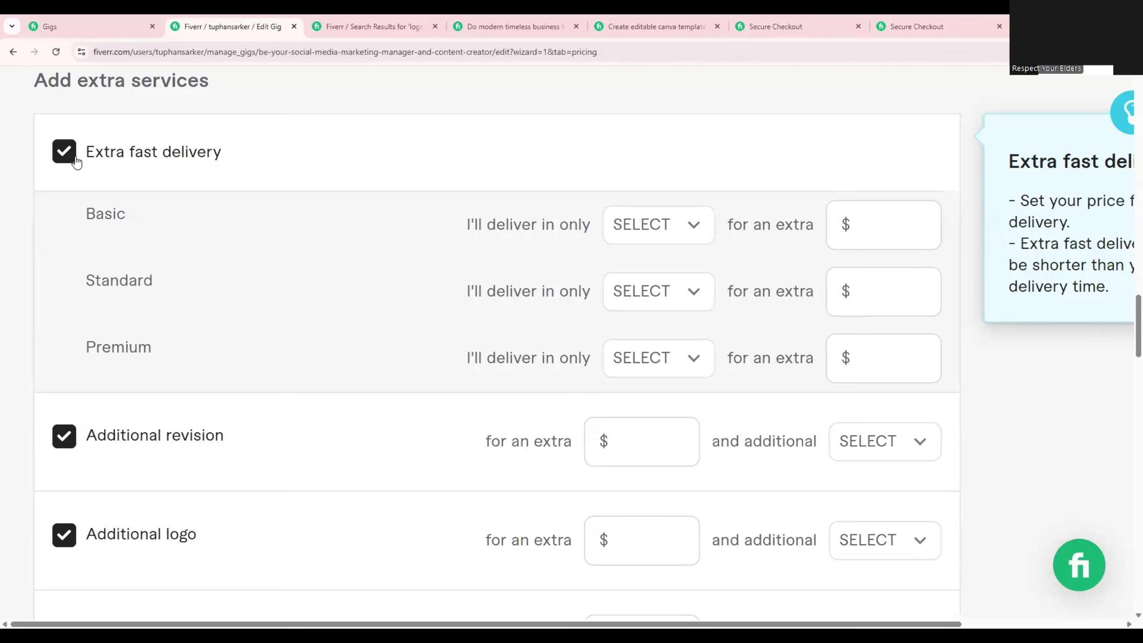
pyautogui.click(67, 155)
pyautogui.scroll(-1, 90, 194)
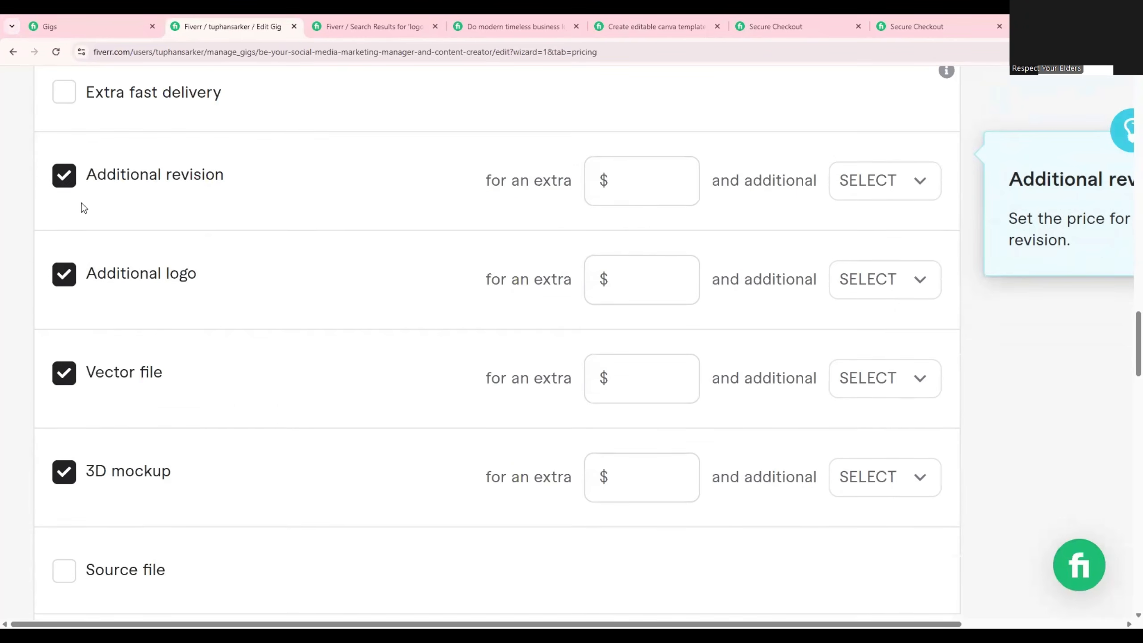
pyautogui.click(62, 179)
pyautogui.click(63, 263)
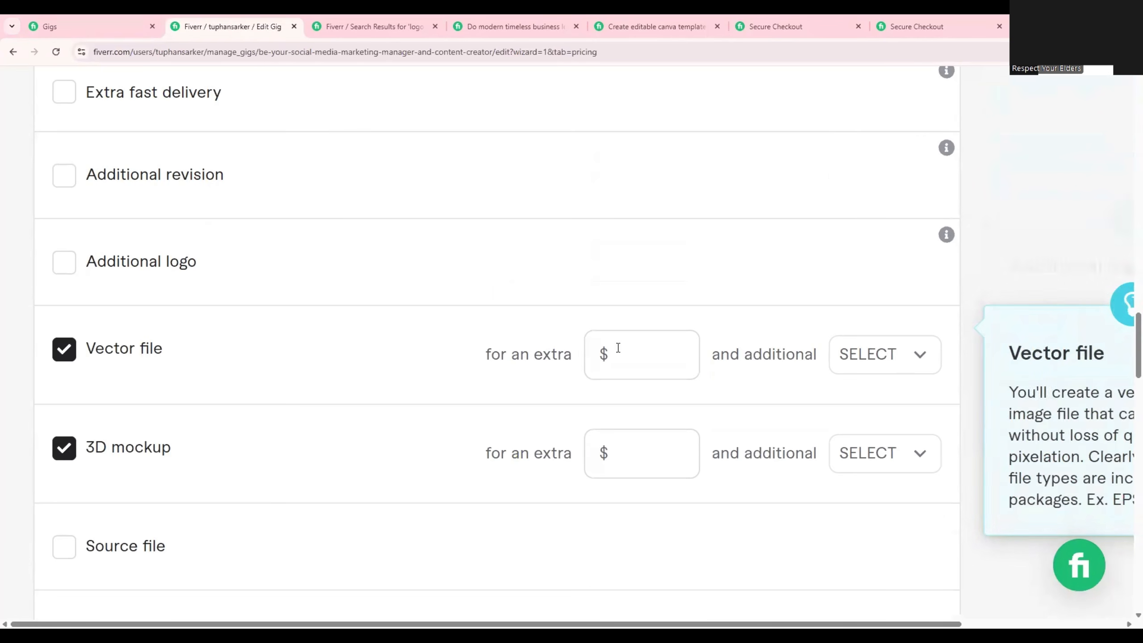
pyautogui.click(67, 354)
# Step: Offer the 3D mockup extra service for an extra $5 with 1 additional day
pyautogui.click(664, 456)
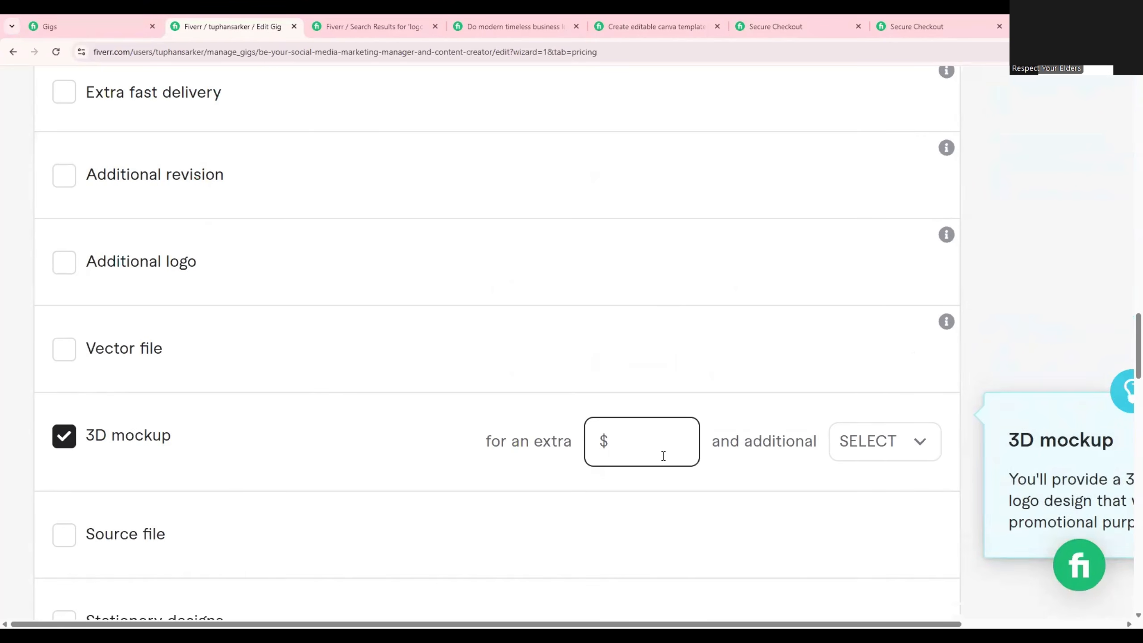
pyautogui.click(618, 436)
pyautogui.write('5')
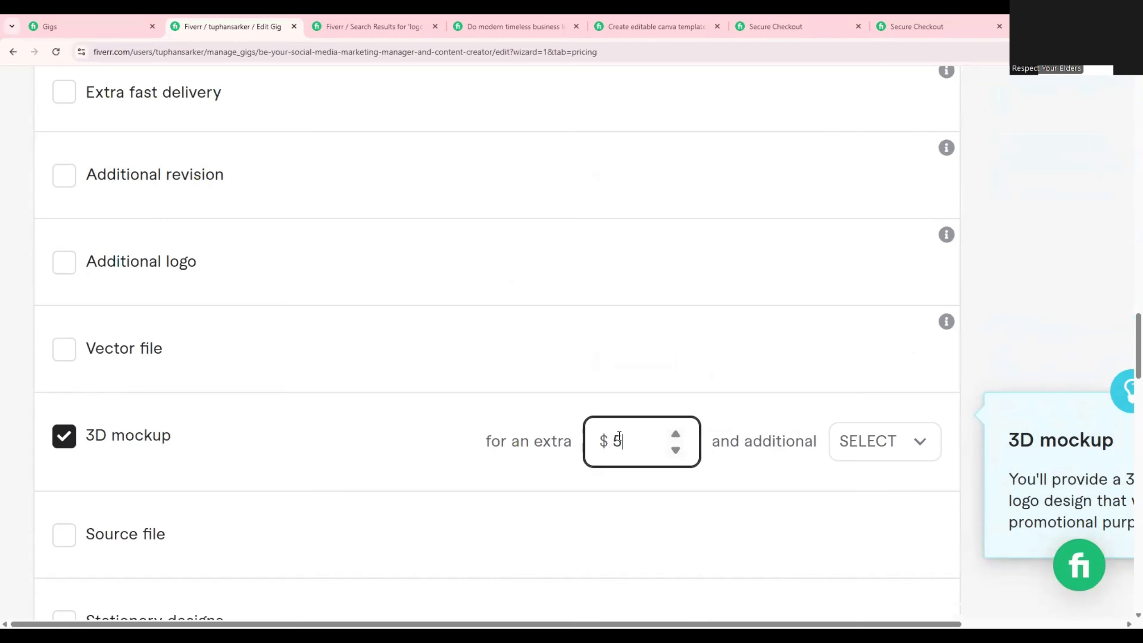
pyautogui.click(920, 442)
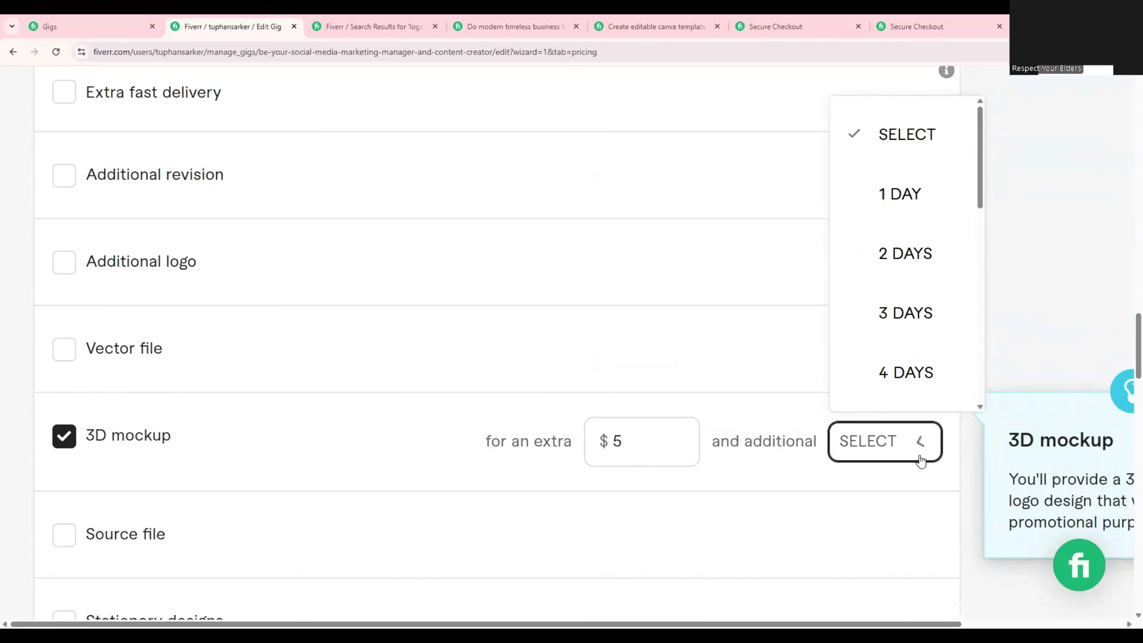
pyautogui.click(929, 195)
# Step: Enable the source file extra service and price it at $5
pyautogui.scroll(-3, 10, 386)
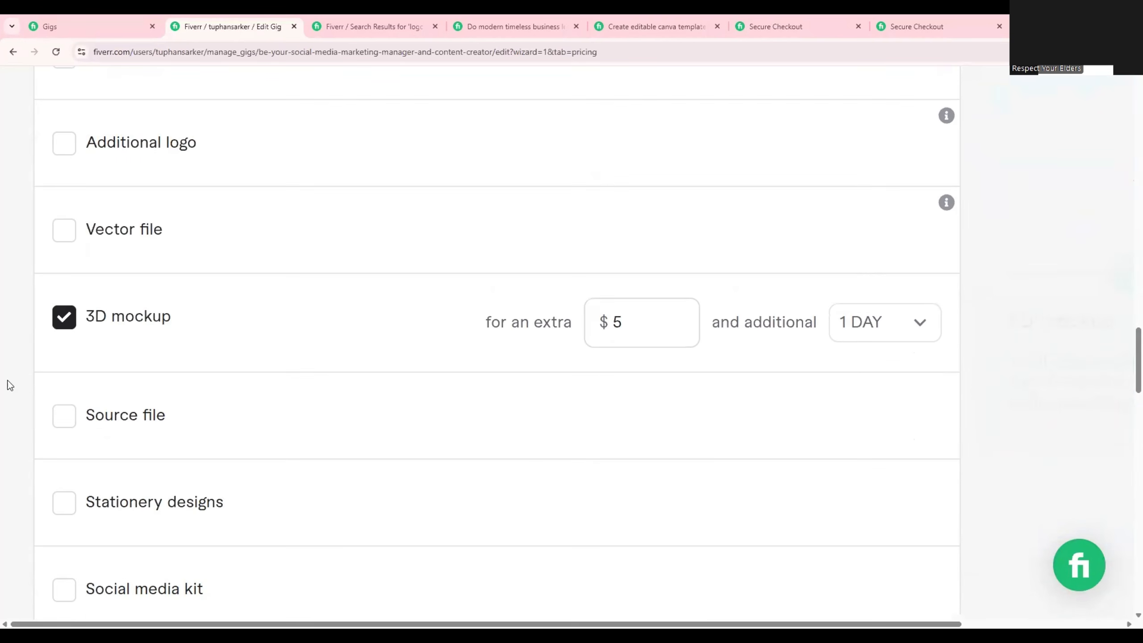
pyautogui.click(64, 415)
pyautogui.click(868, 412)
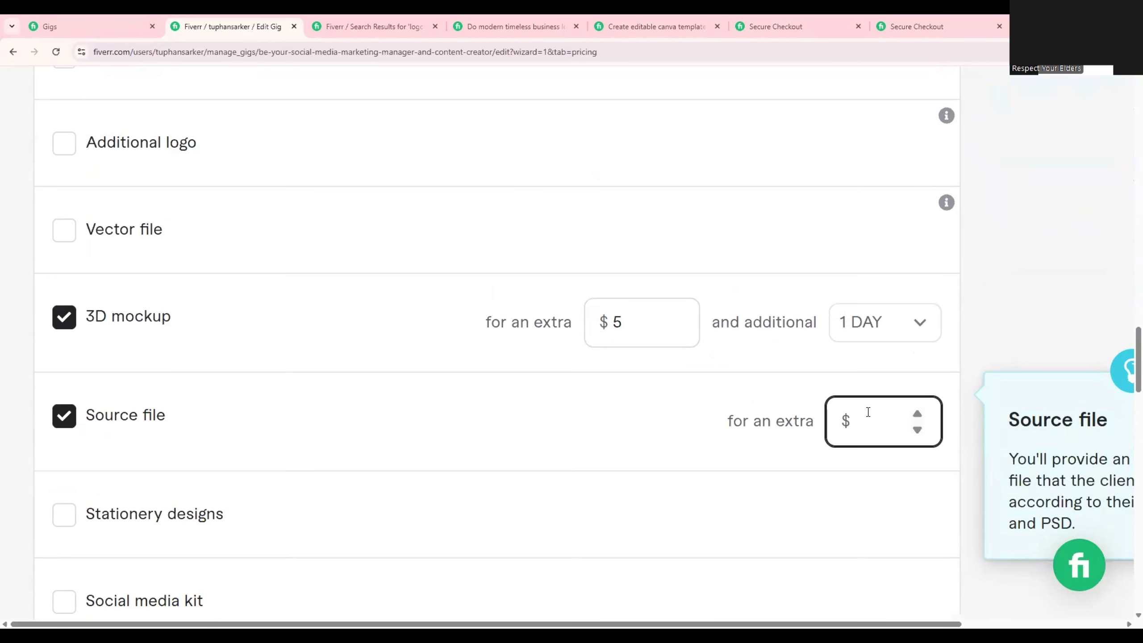
pyautogui.write('5')
# Step: Enable the stationery designs extra service for an extra $10 with 1 additional day
pyautogui.scroll(-5, 306, 379)
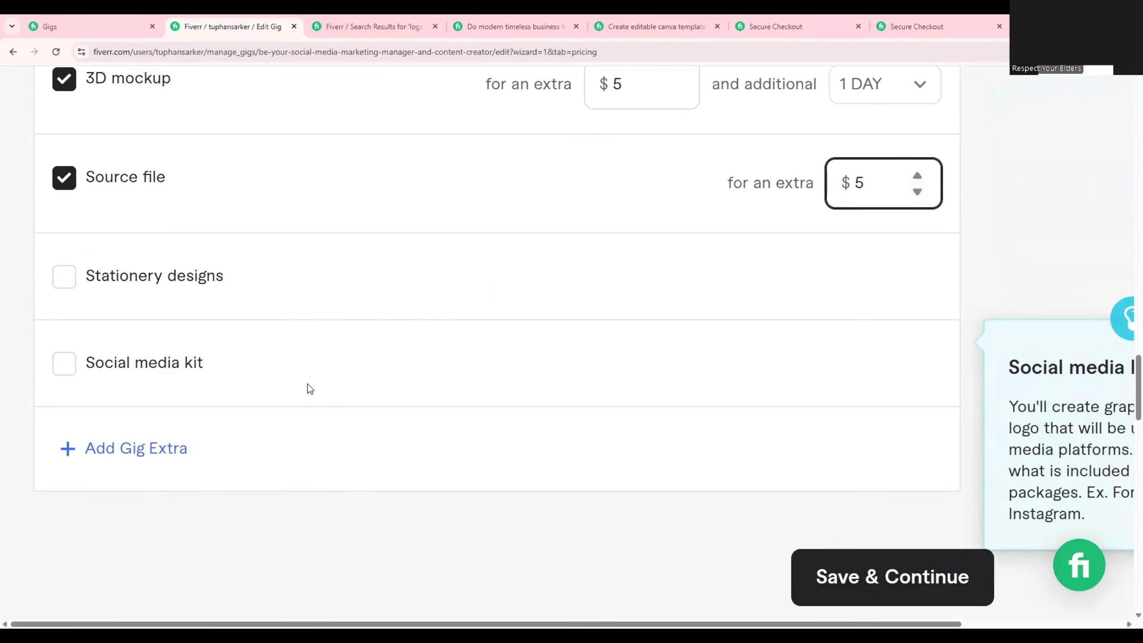
pyautogui.click(80, 283)
pyautogui.click(614, 282)
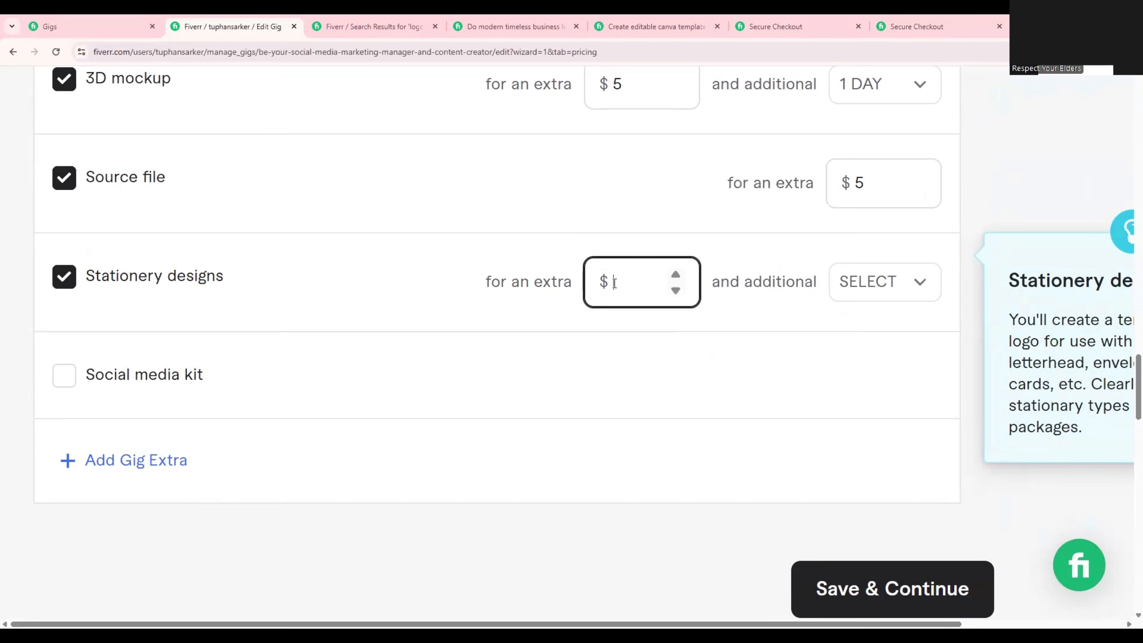
pyautogui.write('10')
pyautogui.scroll(2, 884, 387)
pyautogui.click(884, 398)
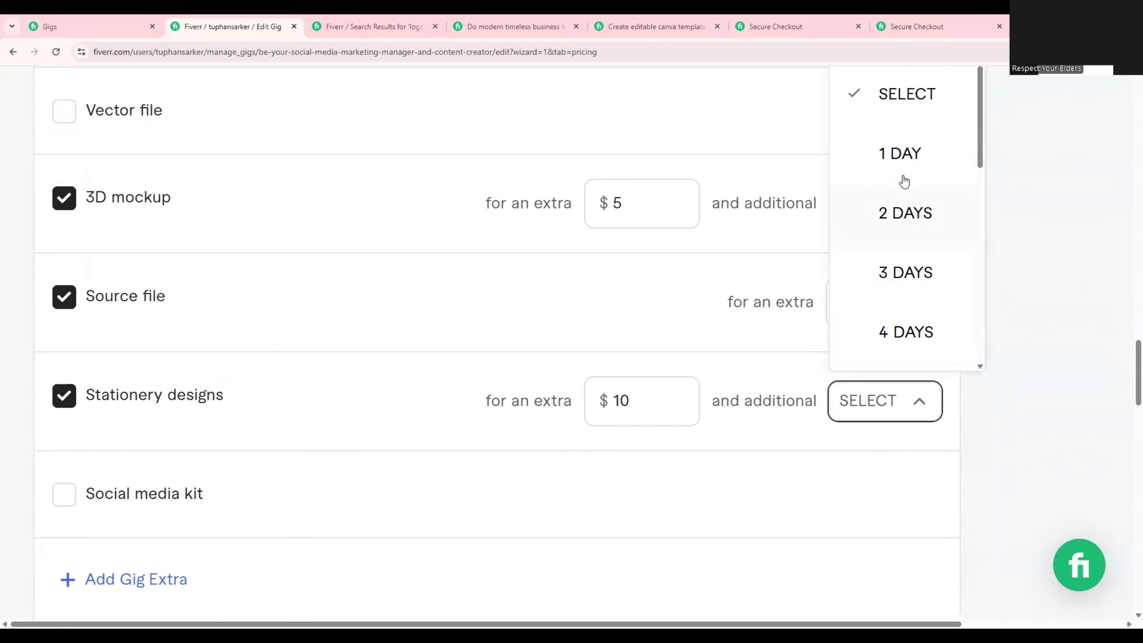
pyautogui.click(905, 178)
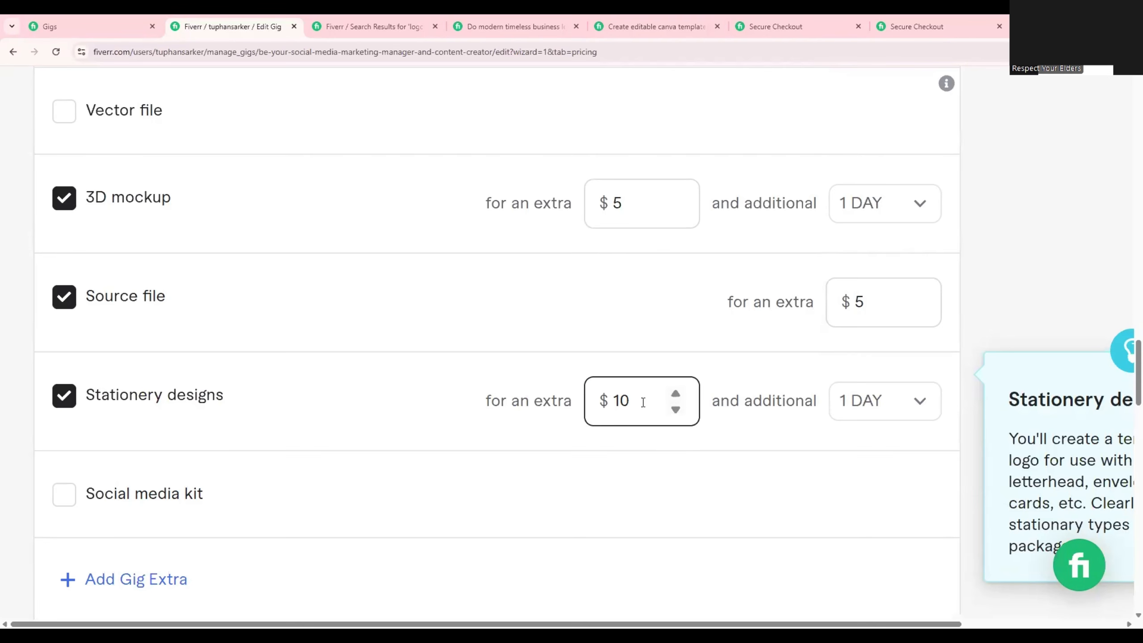
pyautogui.moveTo(115, 396); pyautogui.dragTo(288, 406)
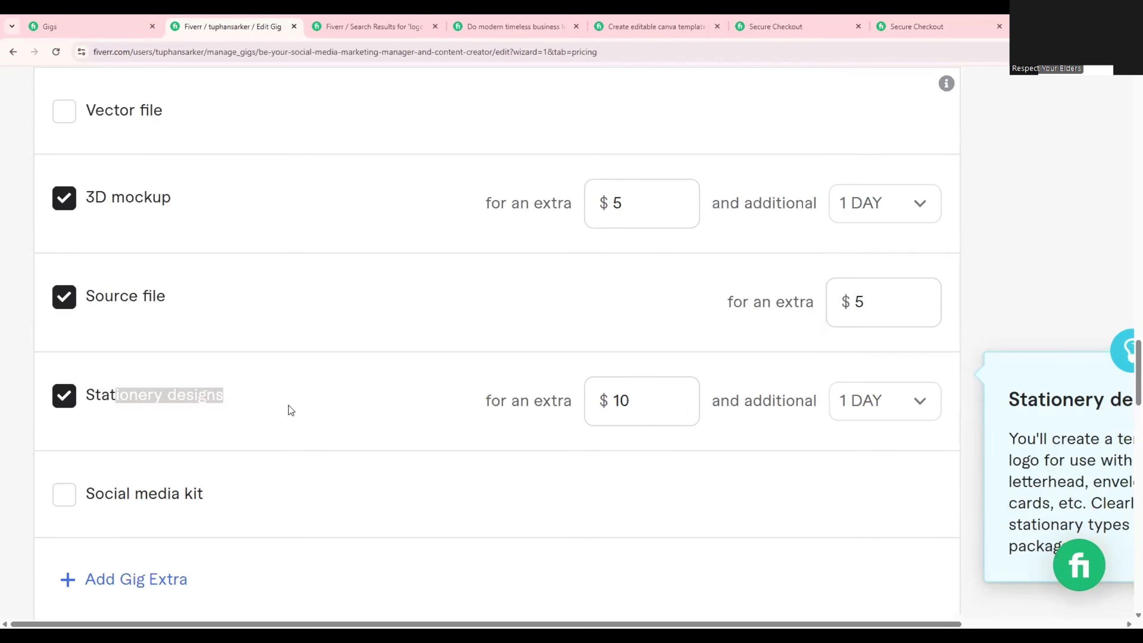
pyautogui.click(275, 391)
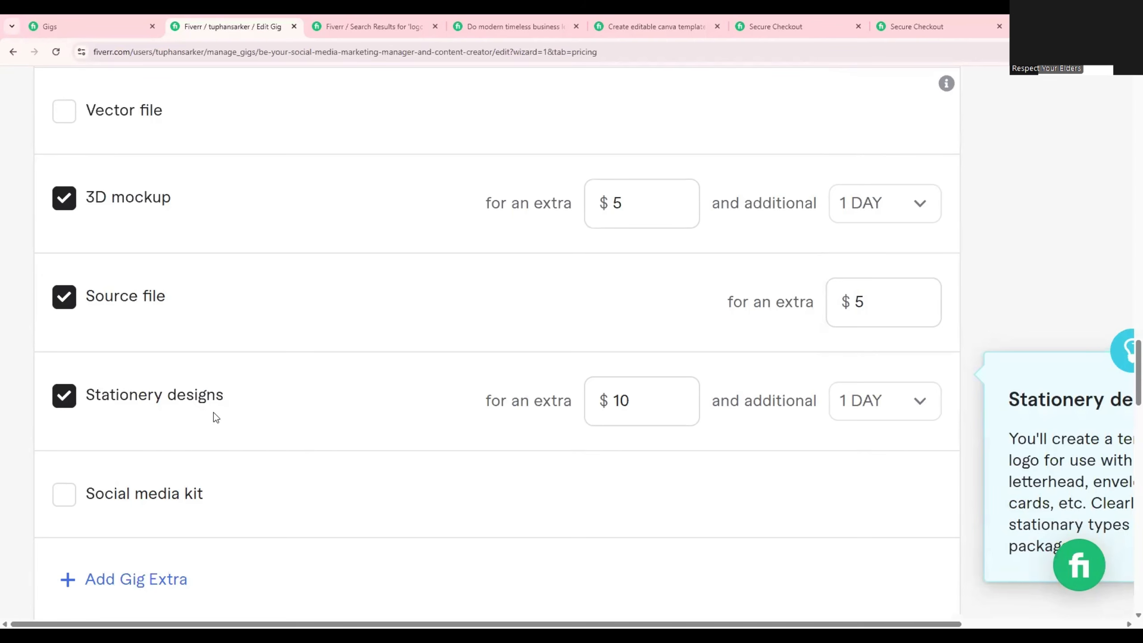
# Step: Enable the social media kit extra service for an extra $10 with 1 additional day
pyautogui.click(63, 496)
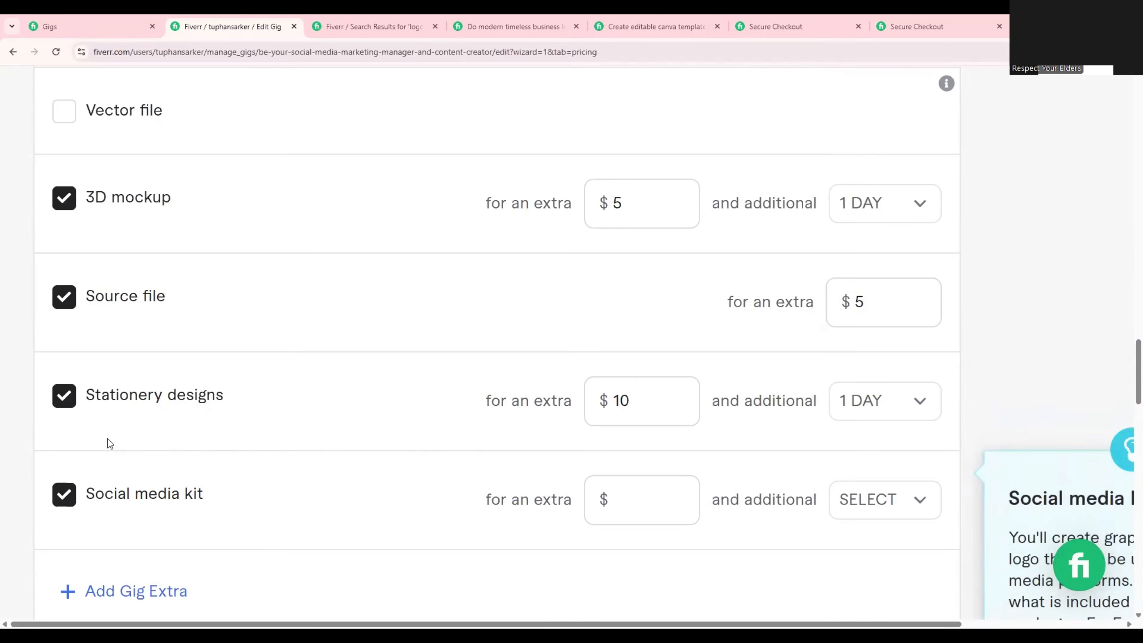
pyautogui.click(620, 495)
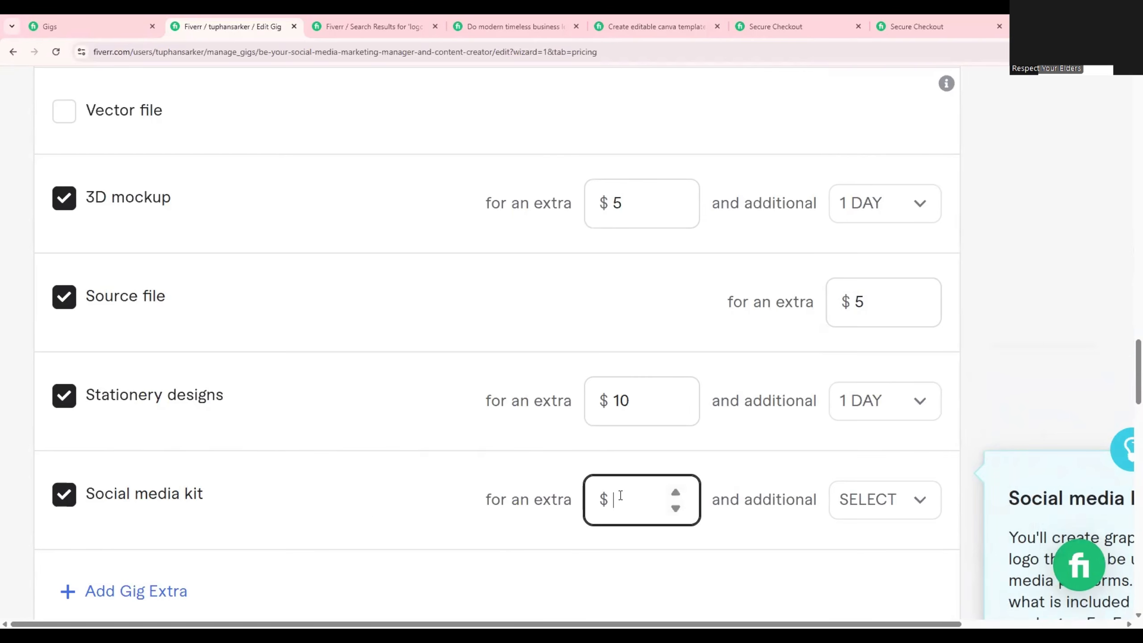
pyautogui.write('10')
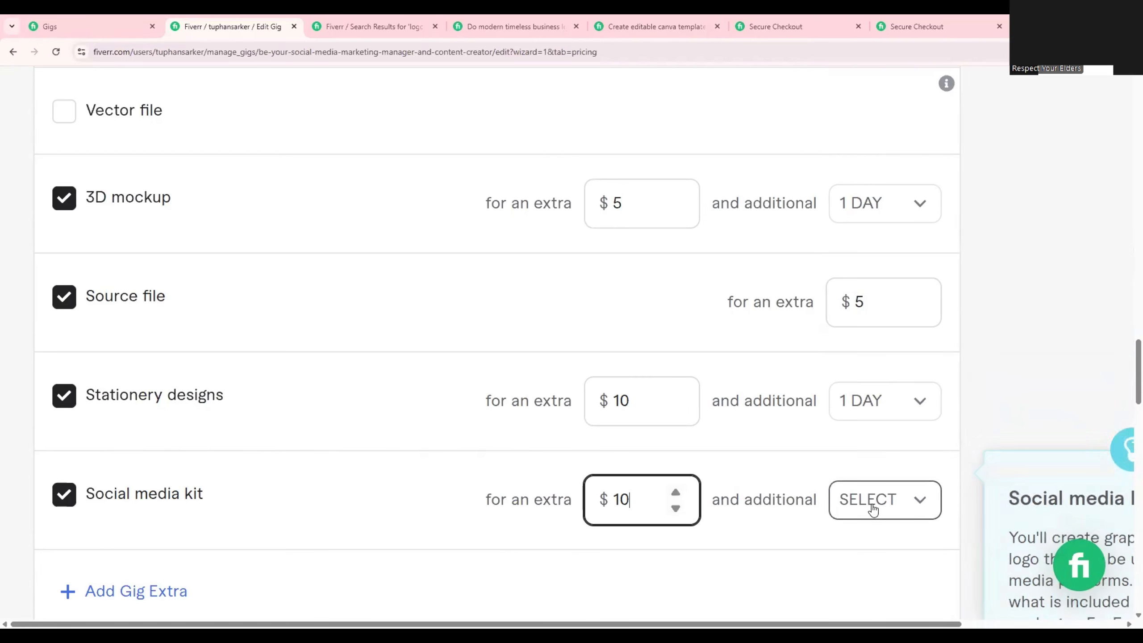
pyautogui.click(872, 508)
pyautogui.click(902, 259)
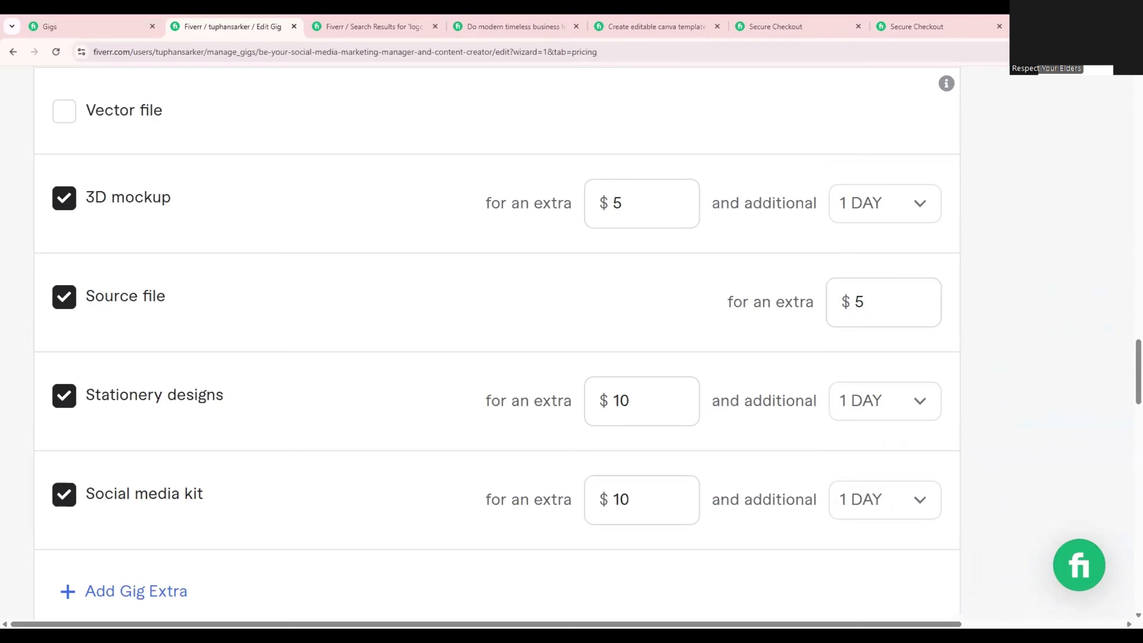
pyautogui.moveTo(529, 128)
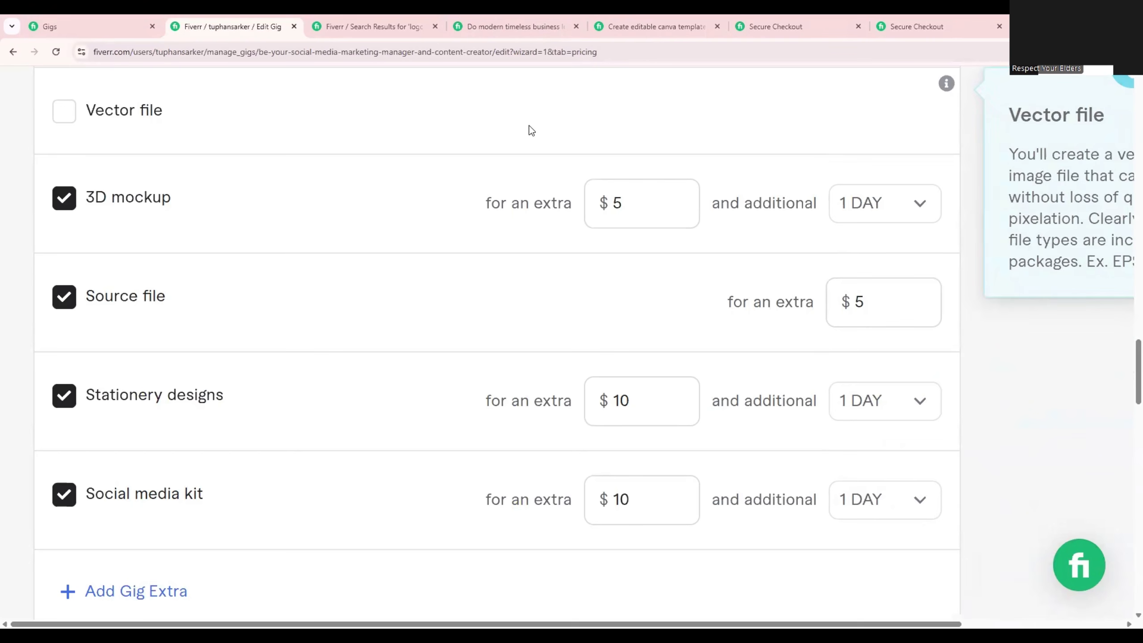
# Step: Review the package prices and extra-service charges, and save the gig's pricing page to continue to the description page
pyautogui.scroll(5, 529, 128)
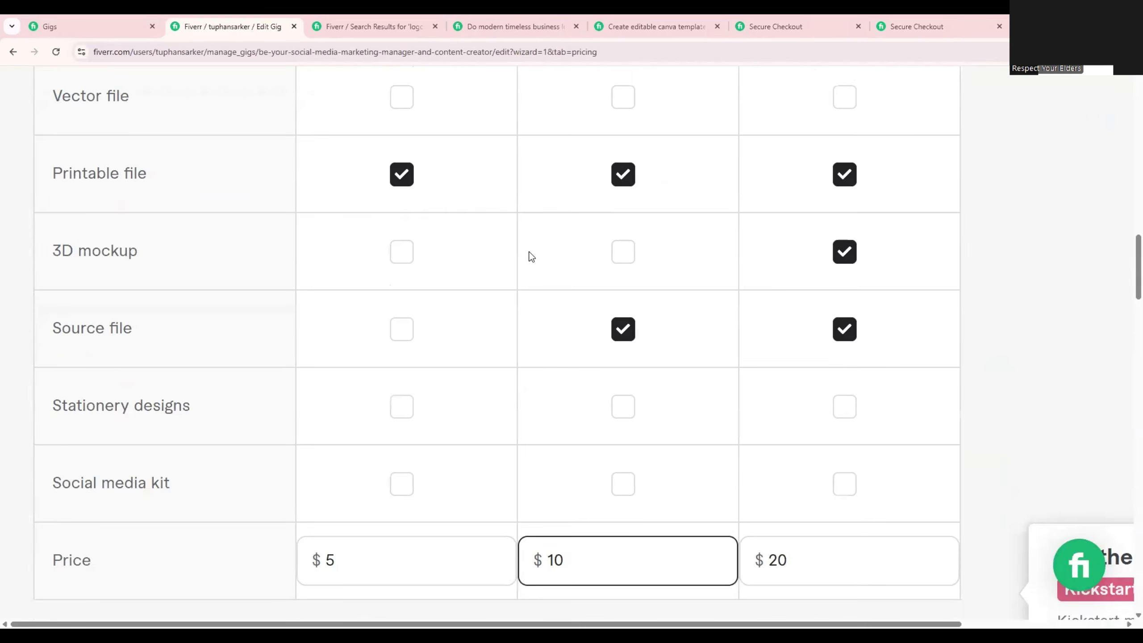
pyautogui.scroll(-3, 528, 255)
pyautogui.click(423, 381)
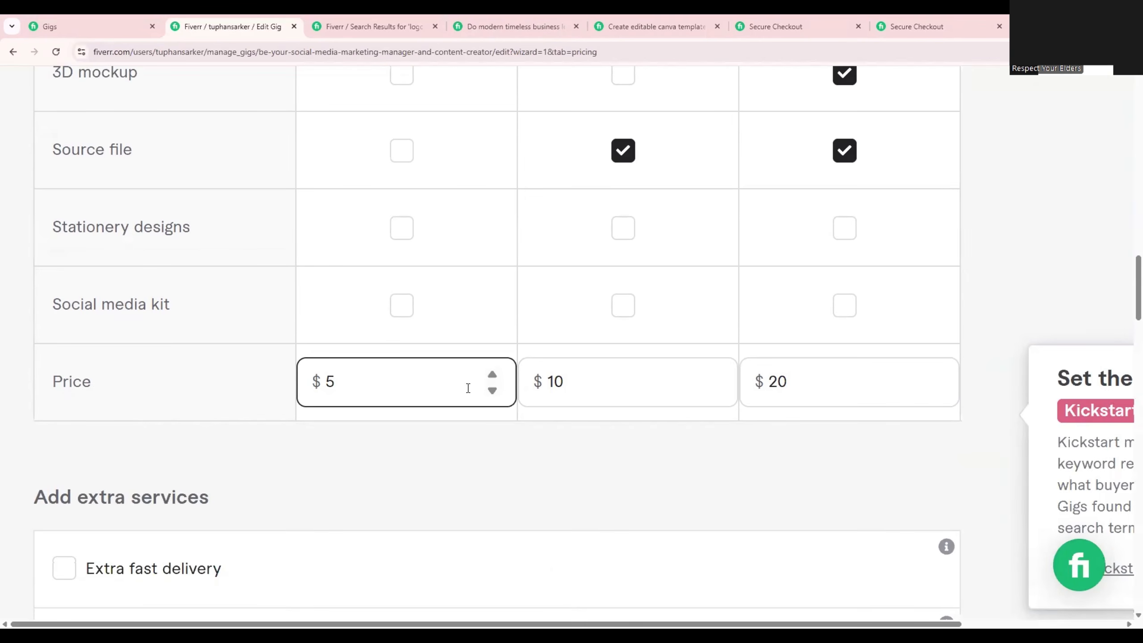
pyautogui.scroll(-10, 467, 399)
pyautogui.scroll(4, 467, 399)
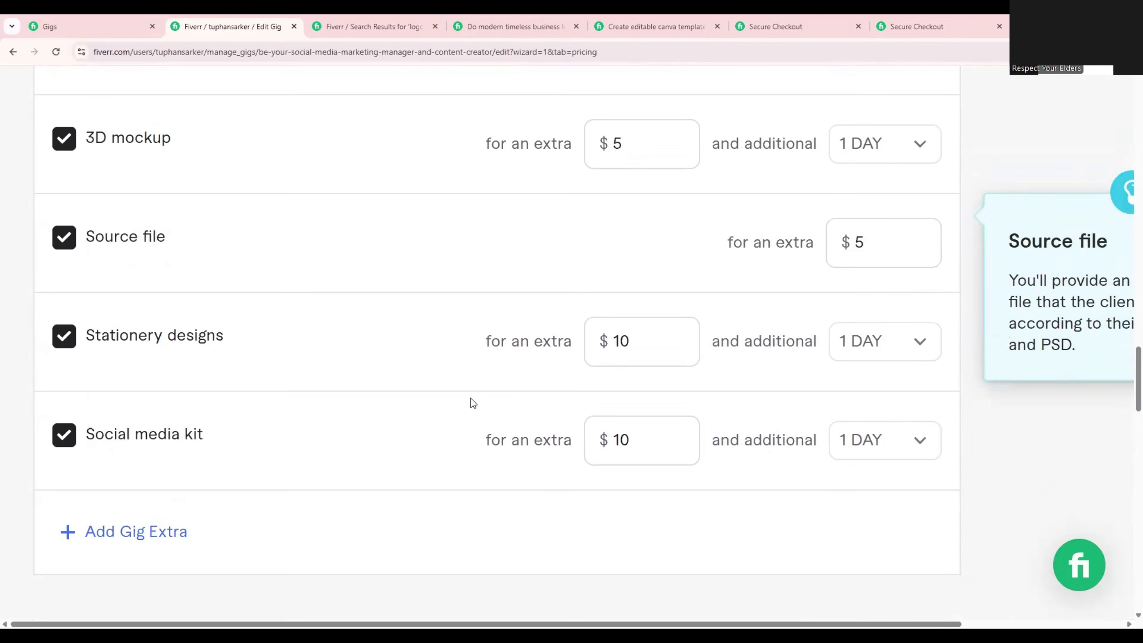
pyautogui.scroll(3, 567, 329)
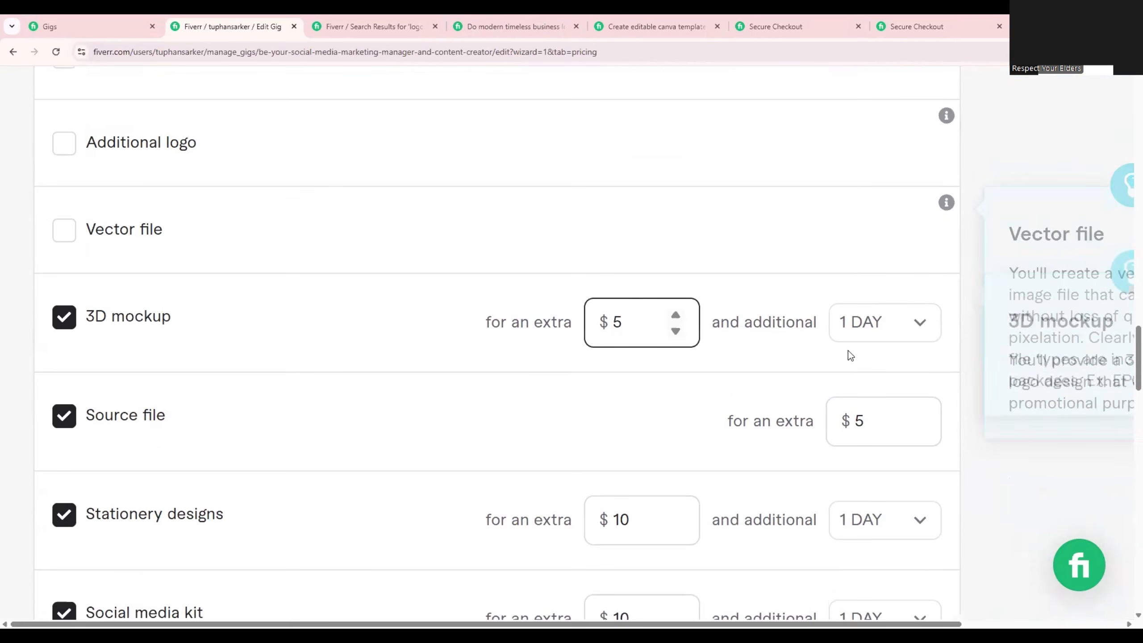
pyautogui.scroll(-2, 702, 299)
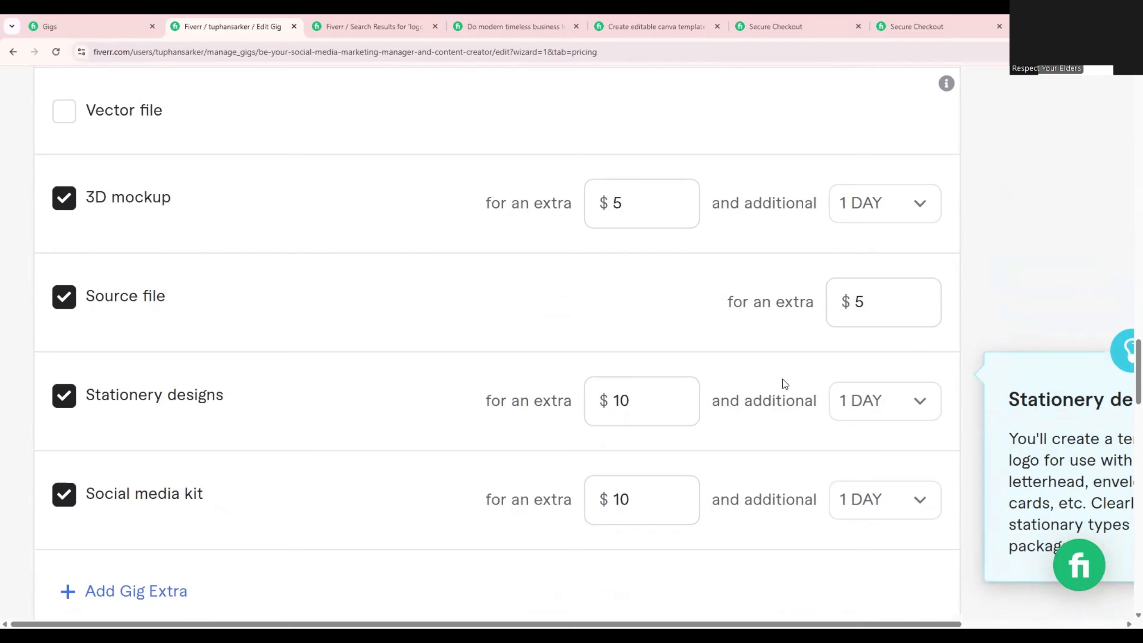
pyautogui.scroll(-5, 546, 157)
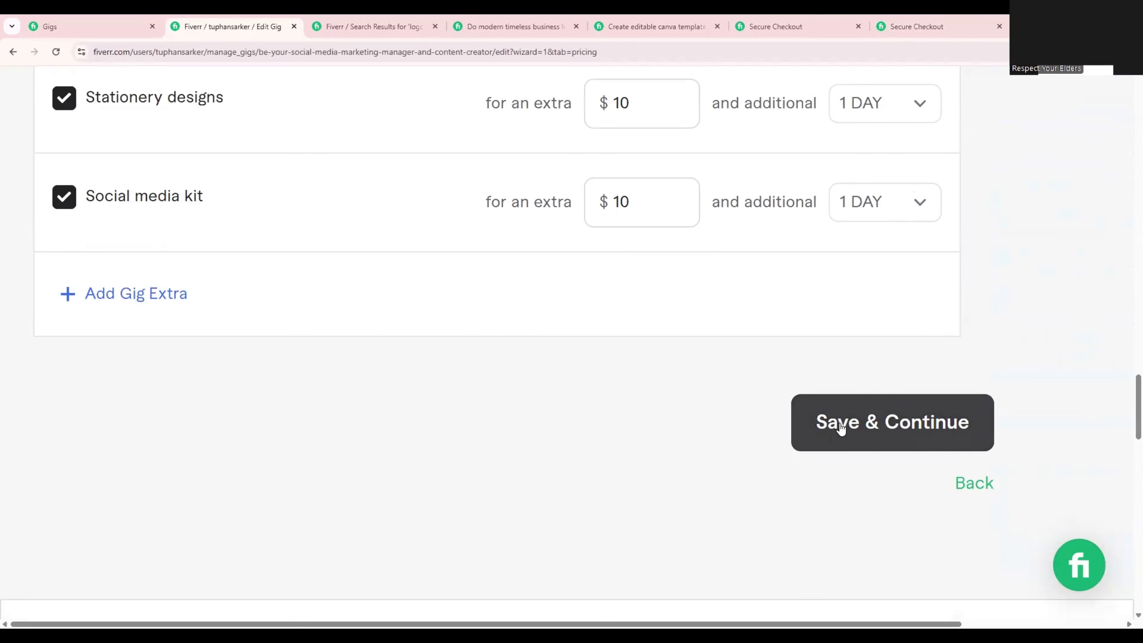
pyautogui.click(877, 425)
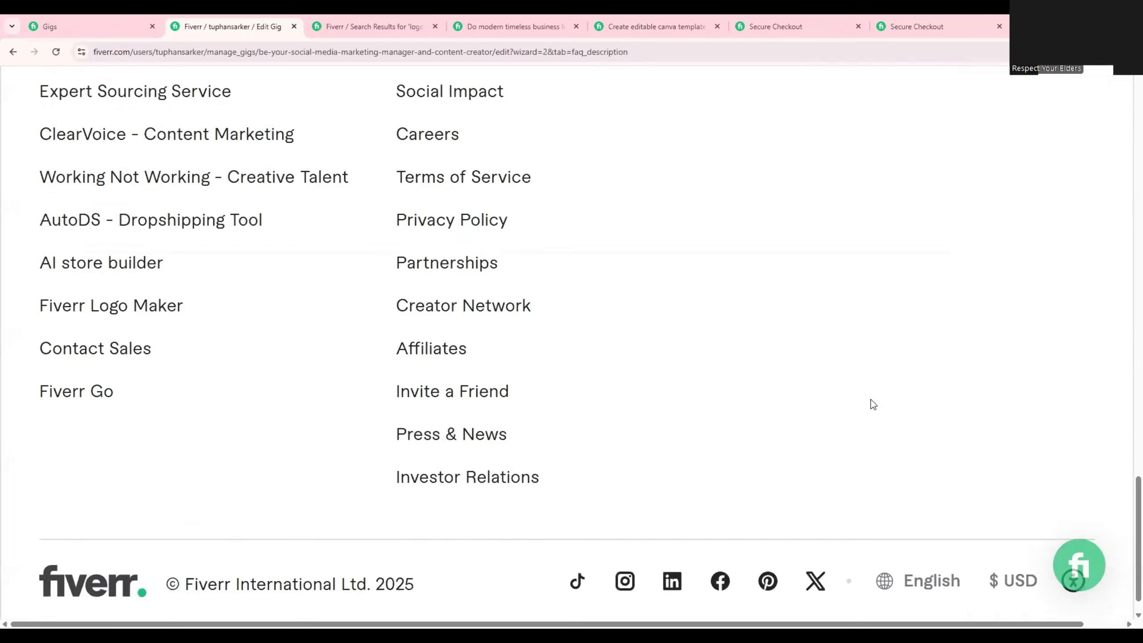
# Step: Switch to the Google Docs gig text and copy the Gig-2 logo design description, from its opening paragraph through the Why Choose Me list
pyautogui.scroll(-5, 758, 399)
pyautogui.scroll(-6, 759, 402)
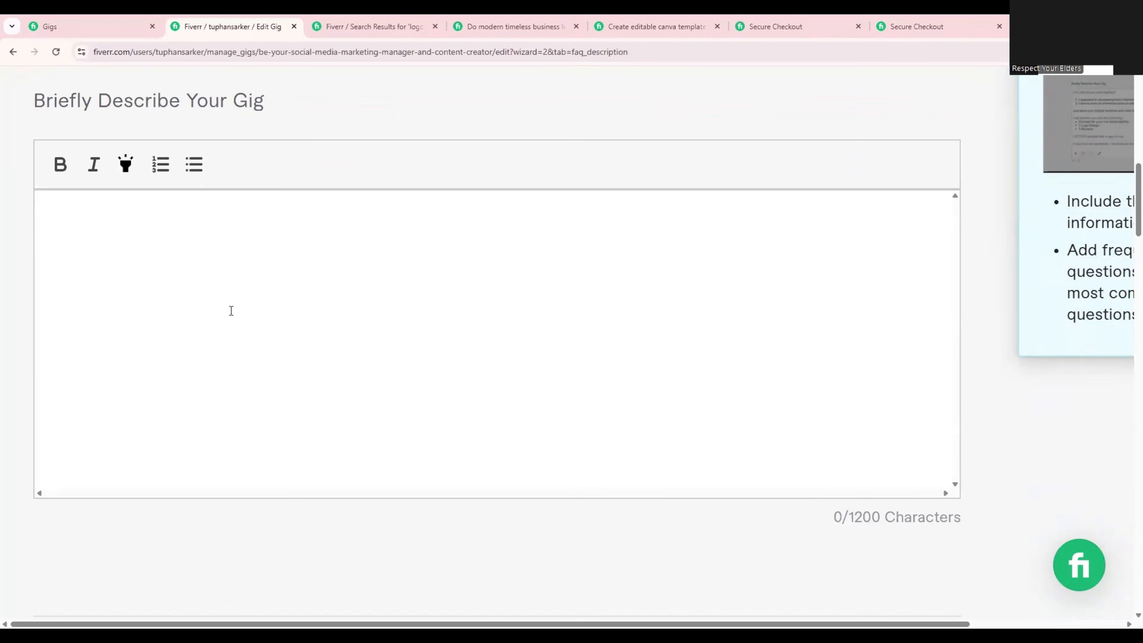
pyautogui.hotkey('alt', 'Tab')
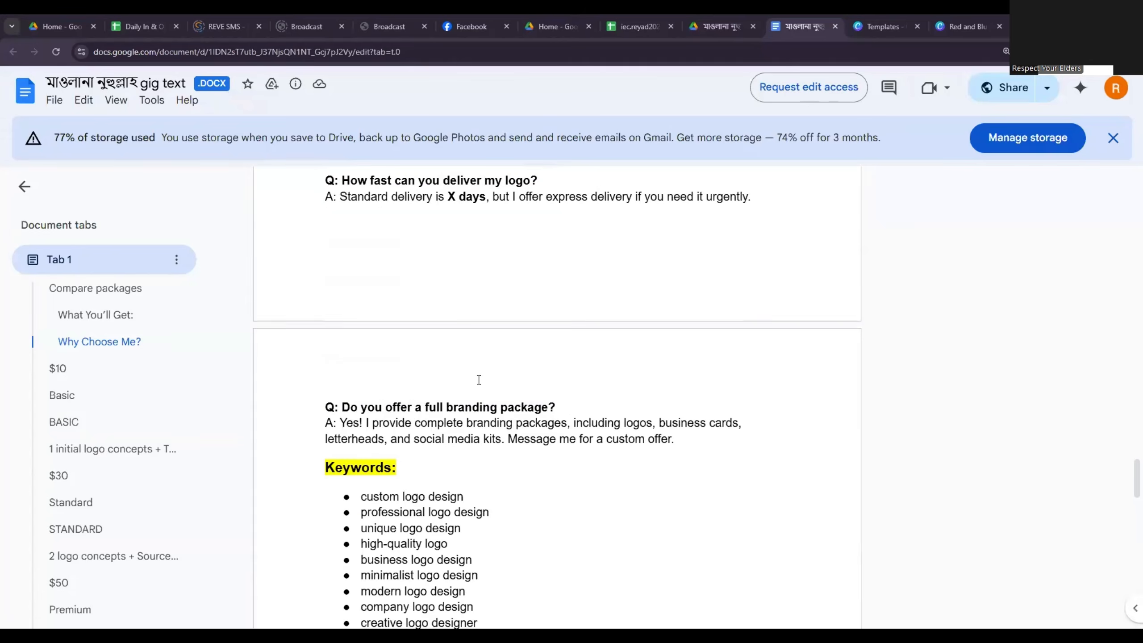
pyautogui.scroll(10, 480, 380)
pyautogui.scroll(8, 480, 379)
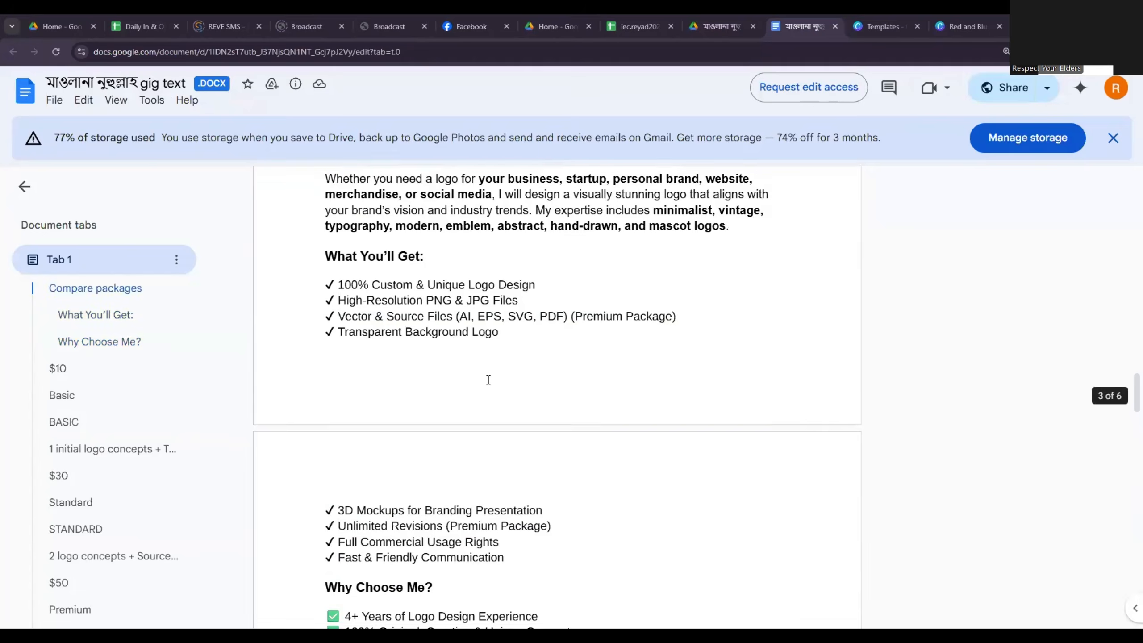
pyautogui.scroll(-7, 490, 387)
pyautogui.scroll(-5, 506, 447)
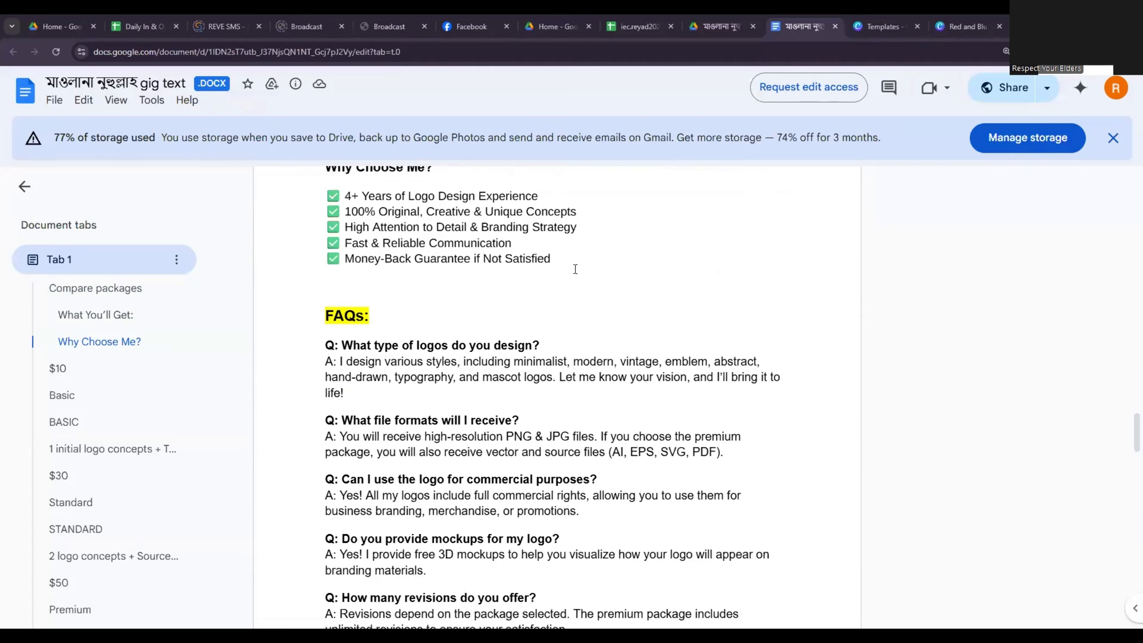
pyautogui.moveTo(575, 266); pyautogui.dragTo(326, 473)
pyautogui.scroll(-1, 323, 496)
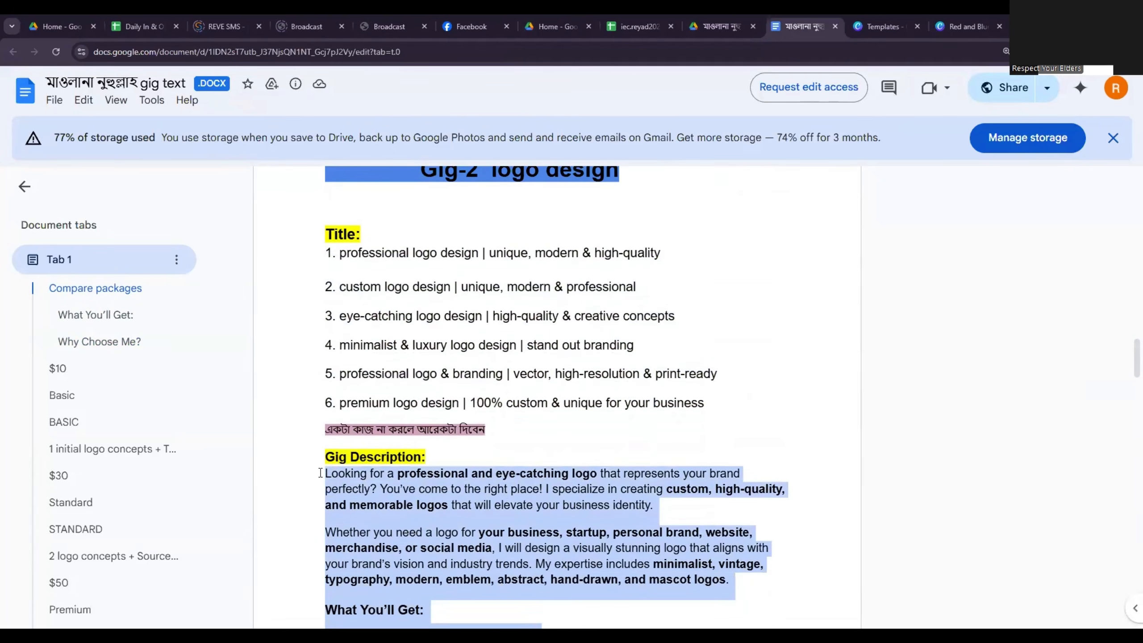
pyautogui.scroll(-5, 449, 476)
pyautogui.scroll(1, 417, 380)
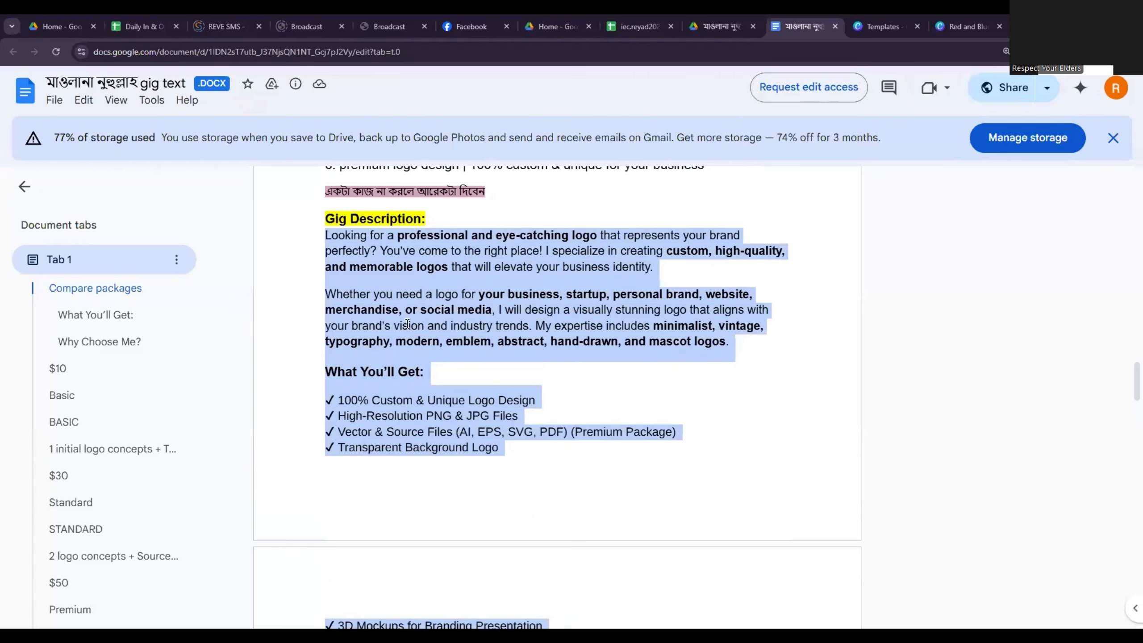
pyautogui.rightClick(408, 327)
pyautogui.hotkey('alt', 'Tab')
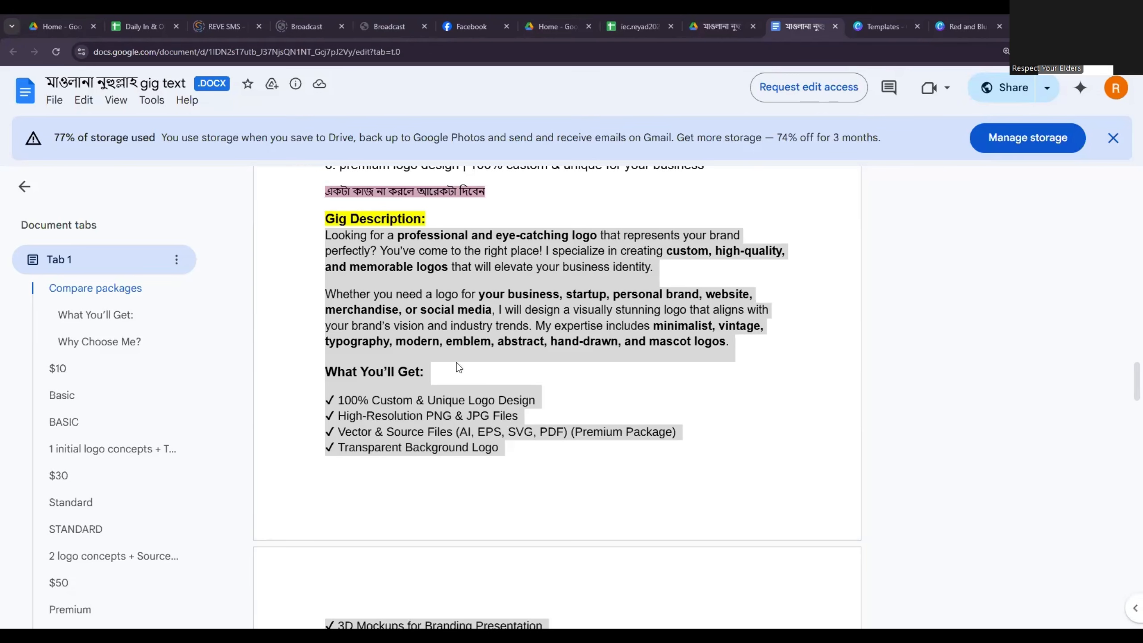
pyautogui.scroll(-3, 422, 360)
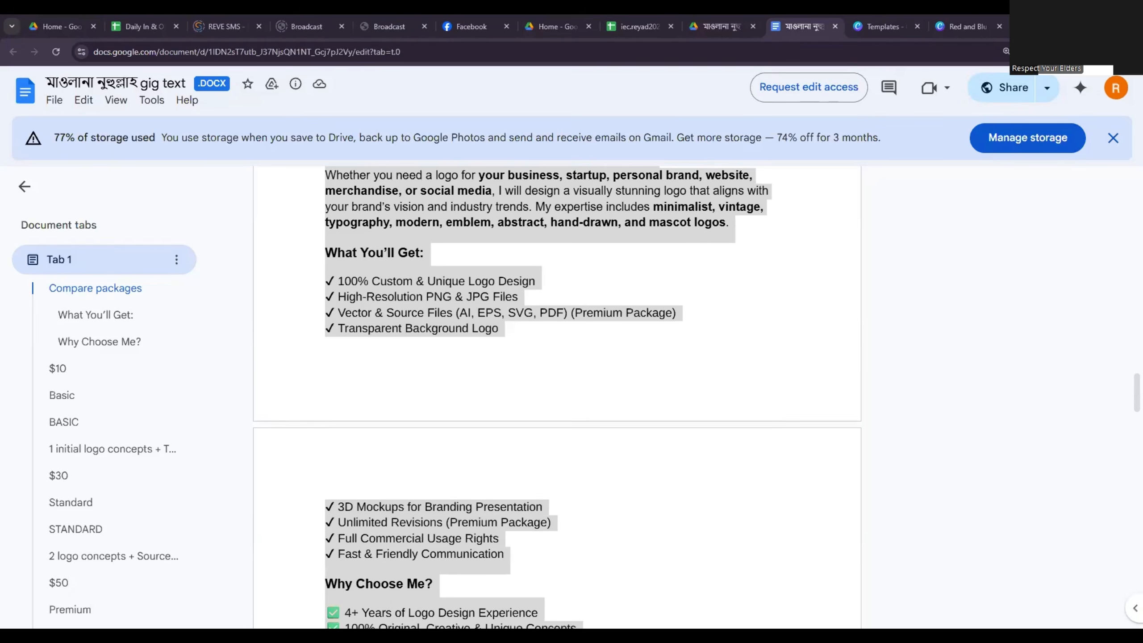
pyautogui.scroll(-10, 510, 281)
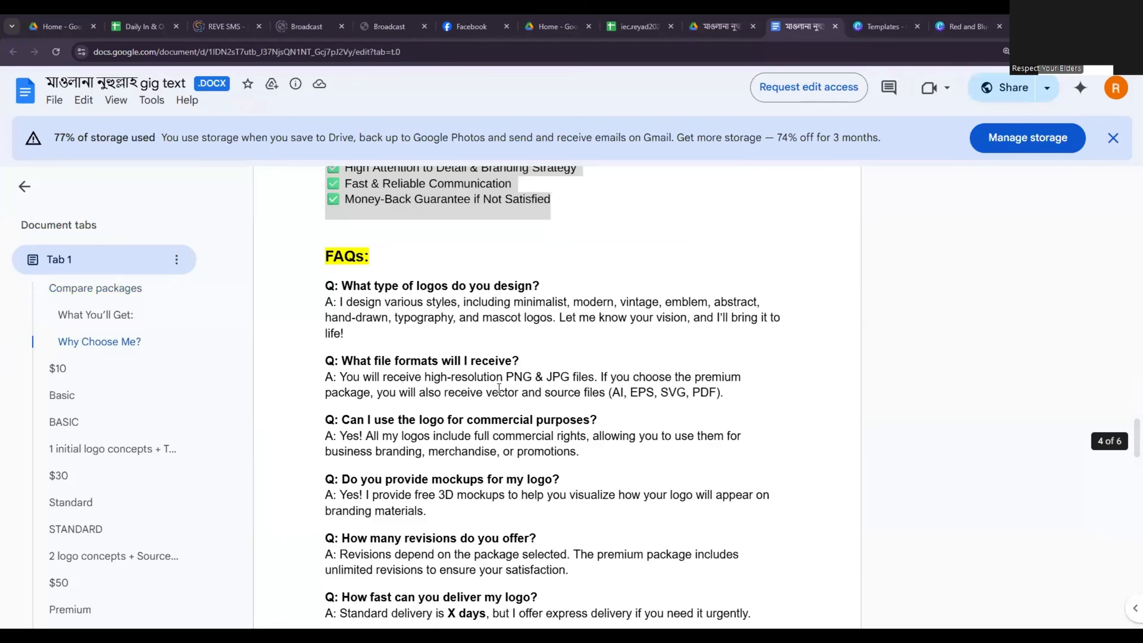
pyautogui.scroll(-3, 510, 281)
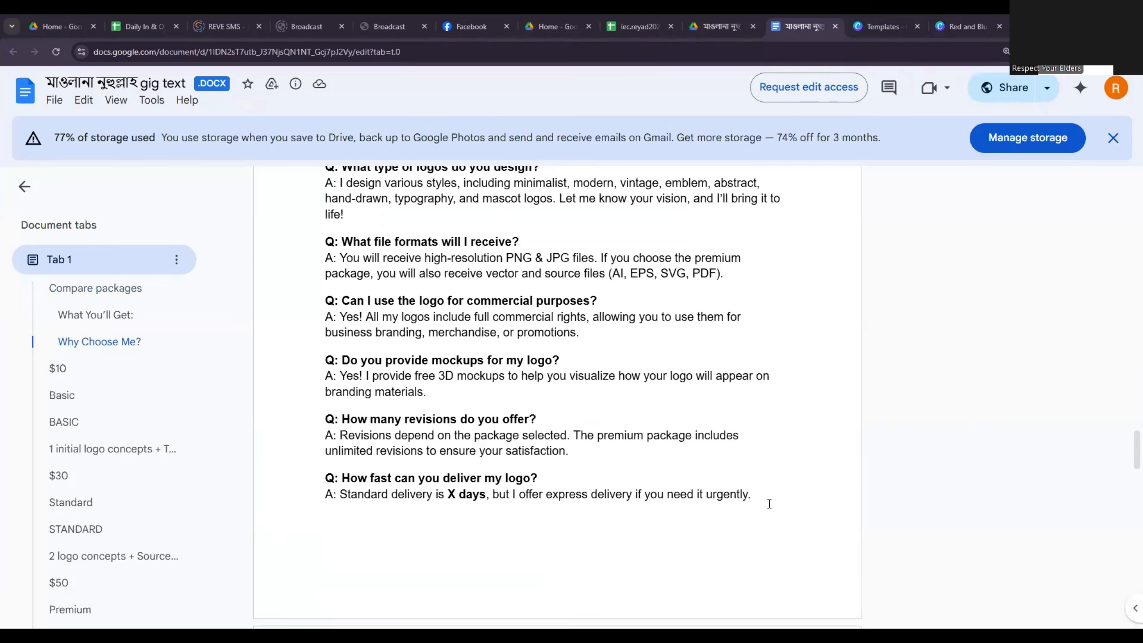
pyautogui.moveTo(768, 502); pyautogui.dragTo(317, 274)
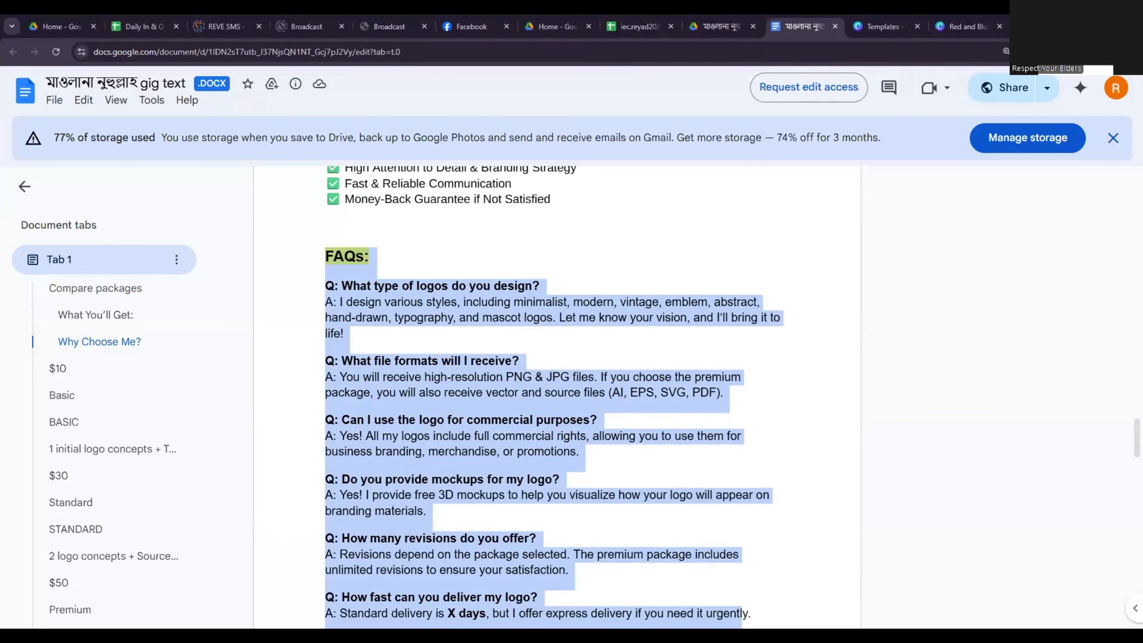
pyautogui.hotkey('alt', 'Tab')
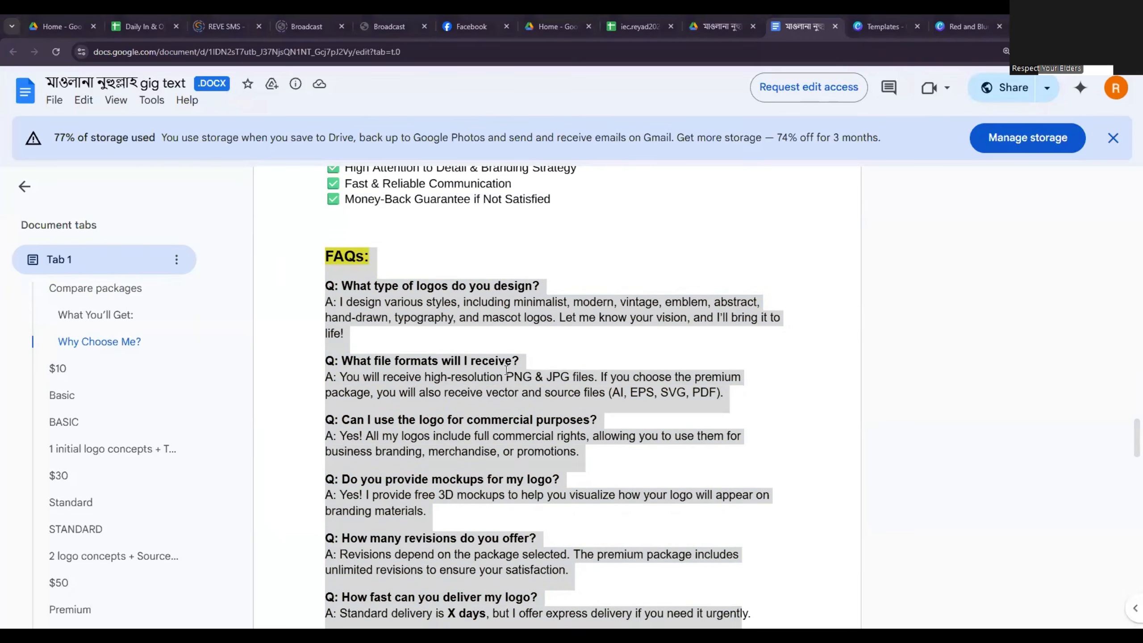
pyautogui.click(555, 271)
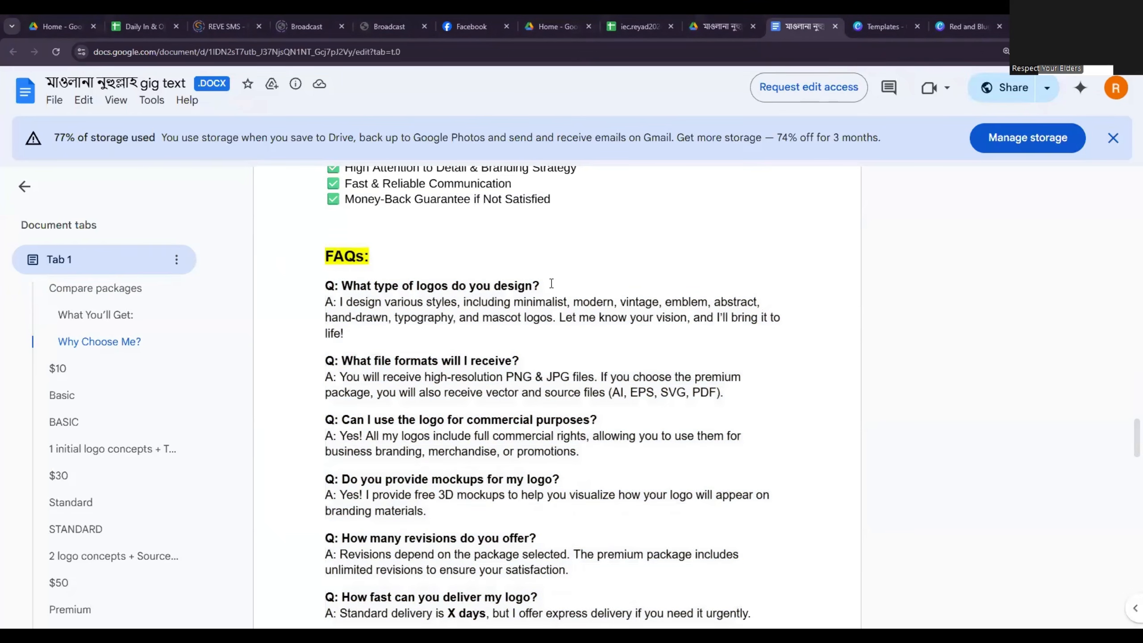
# Step: Copy "What type of logos do you design?" from the document's FAQs and paste it as the gig's first FAQ question in Fiverr
pyautogui.moveTo(551, 282); pyautogui.dragTo(342, 286)
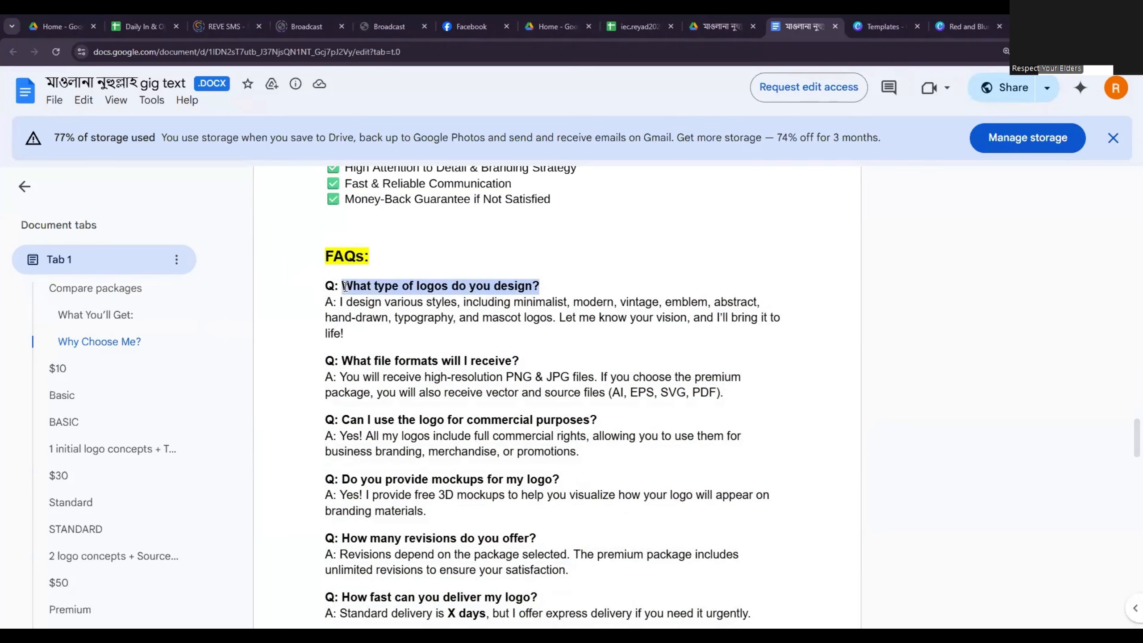
pyautogui.rightClick(382, 286)
pyautogui.click(408, 301)
pyautogui.hotkey('alt', 'Tab')
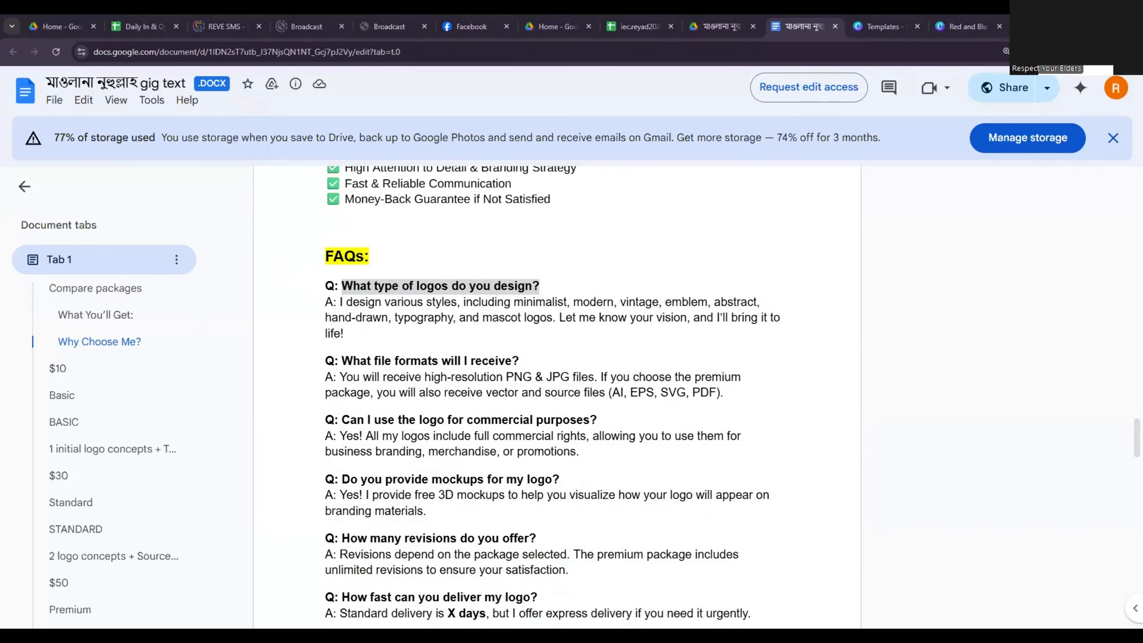
pyautogui.hotkey('alt', 'Tab')
pyautogui.click(346, 467)
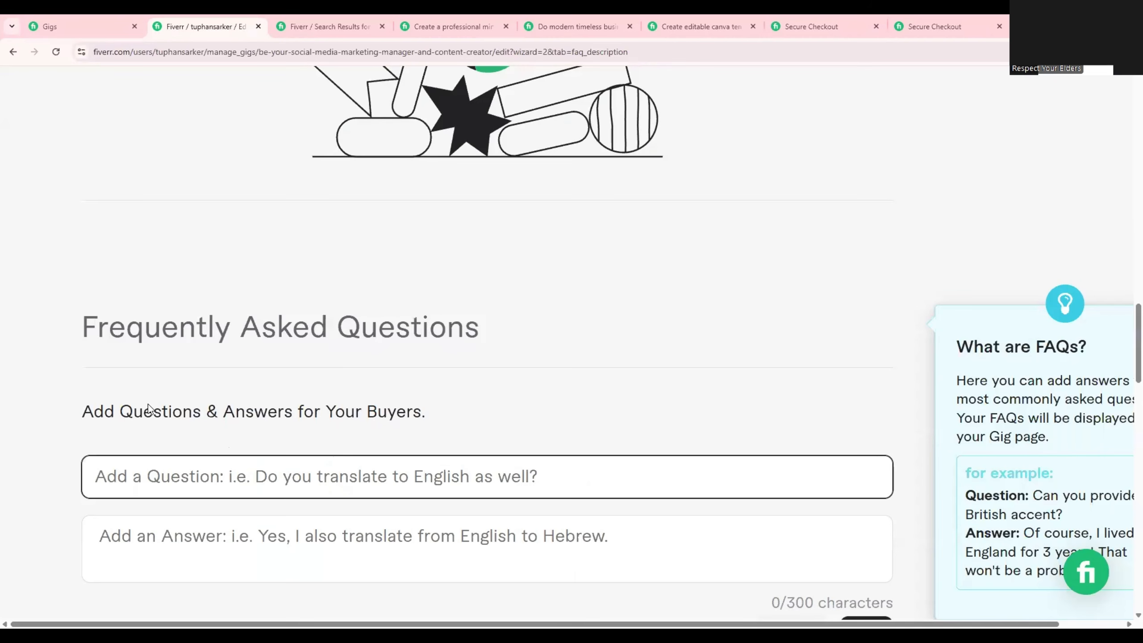
pyautogui.hotkey('ctrl', 'v')
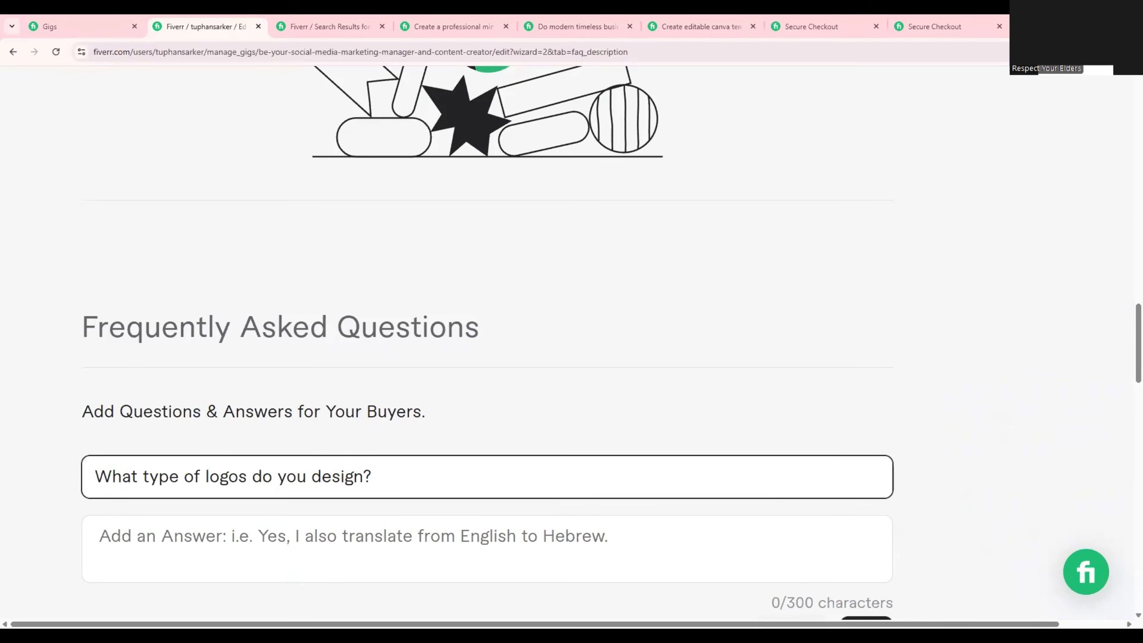
# Step: Paste the matching answer about logo styles from the document and add the first FAQ to the gig
pyautogui.hotkey('alt', 'Tab')
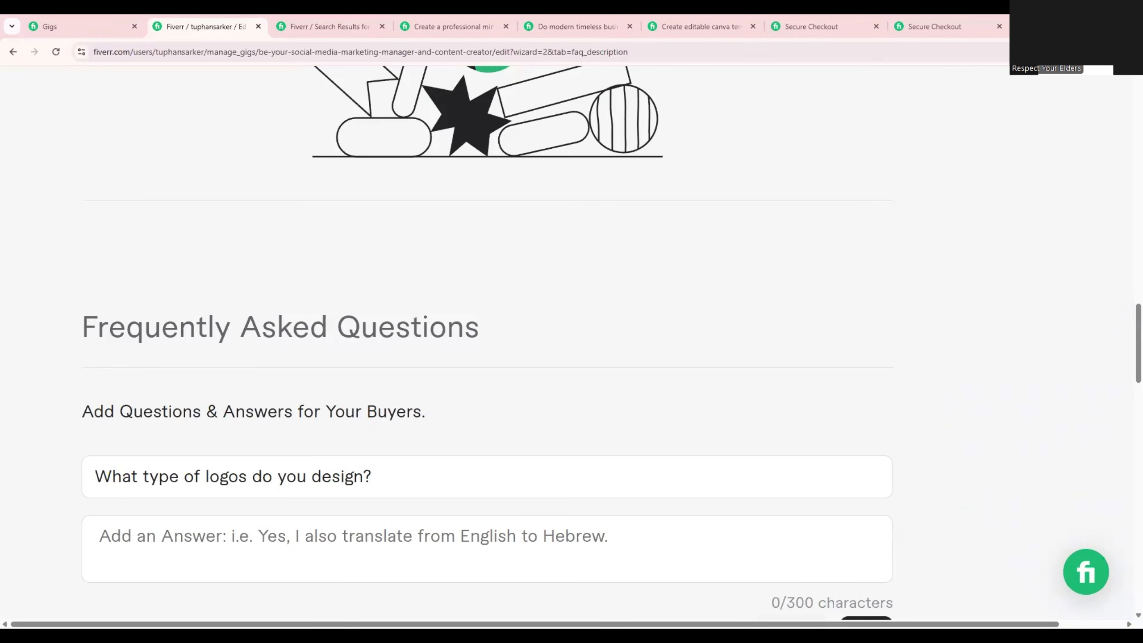
pyautogui.click(273, 548)
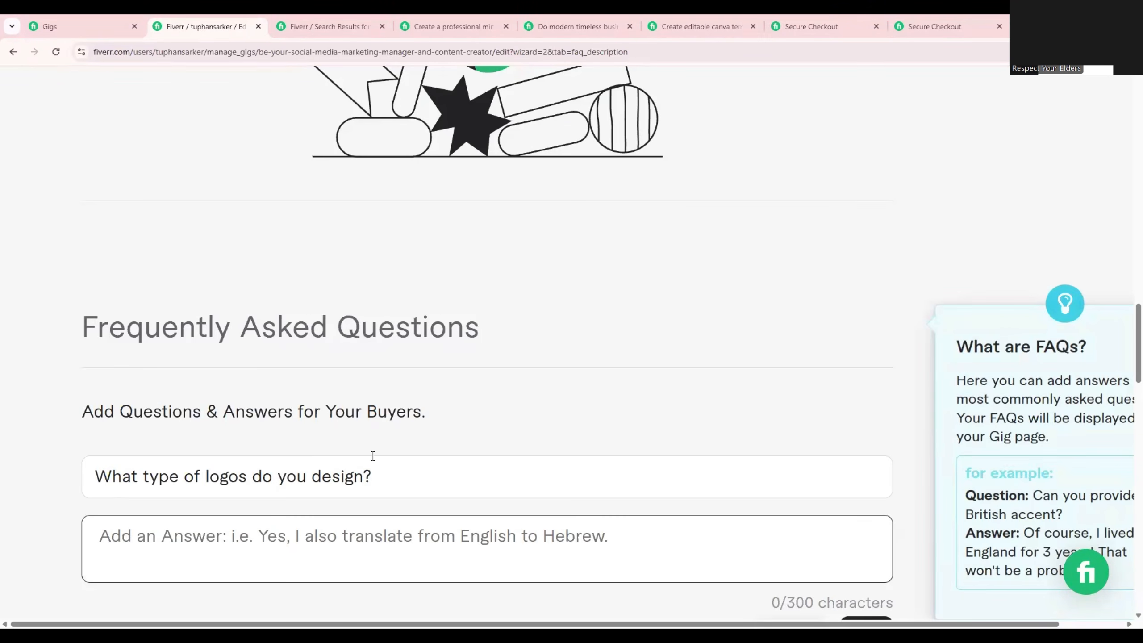
pyautogui.hotkey('ctrl', 'v')
pyautogui.scroll(-5, 373, 456)
pyautogui.click(864, 395)
pyautogui.scroll(-7, 727, 409)
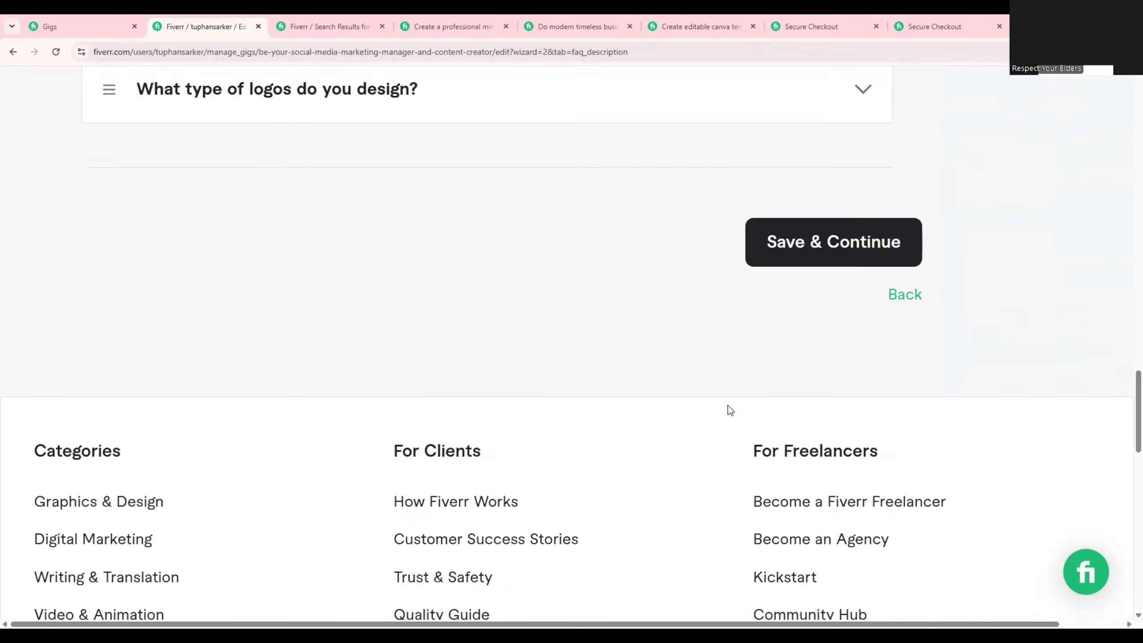
# Step: Add a second FAQ with the question "What file formats will I receive?" and its answer from the document
pyautogui.scroll(8, 742, 417)
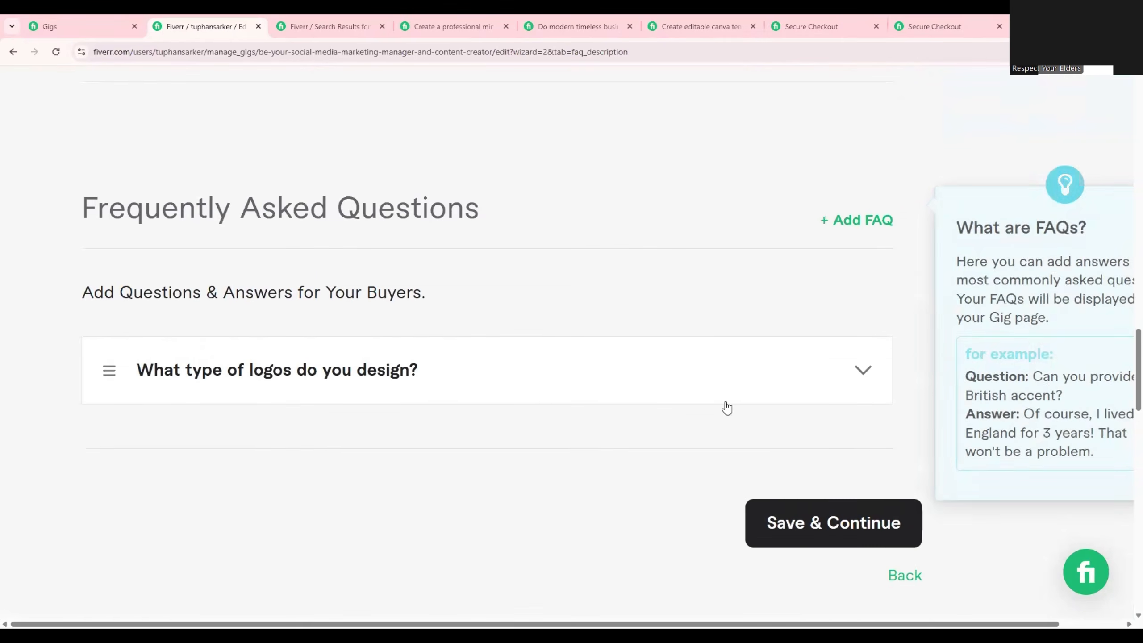
pyautogui.click(877, 221)
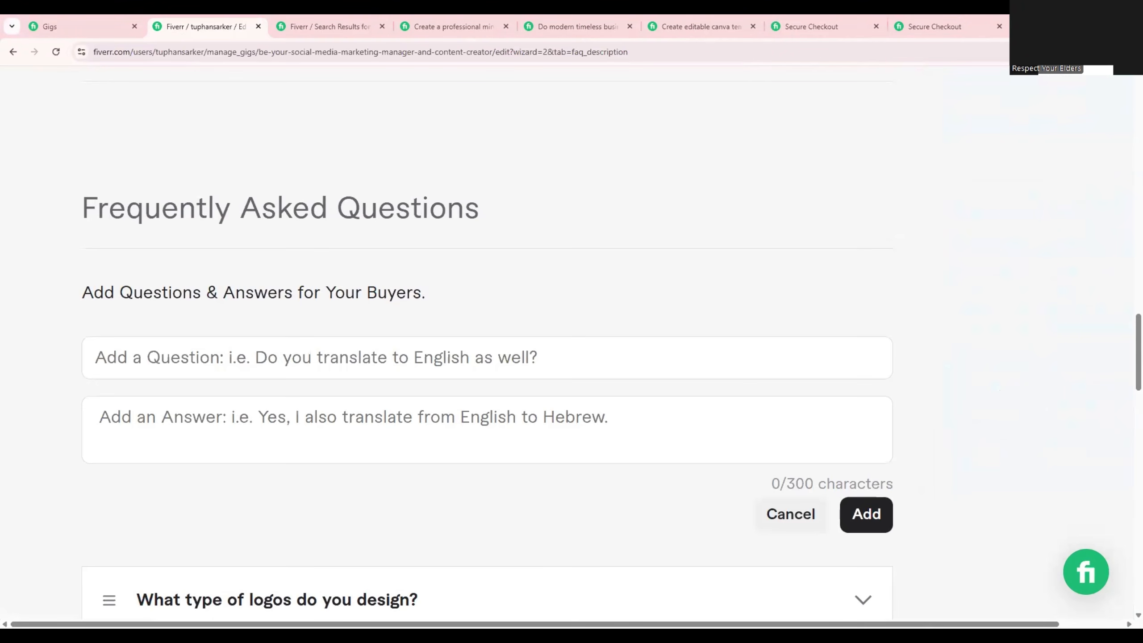
pyautogui.click(382, 366)
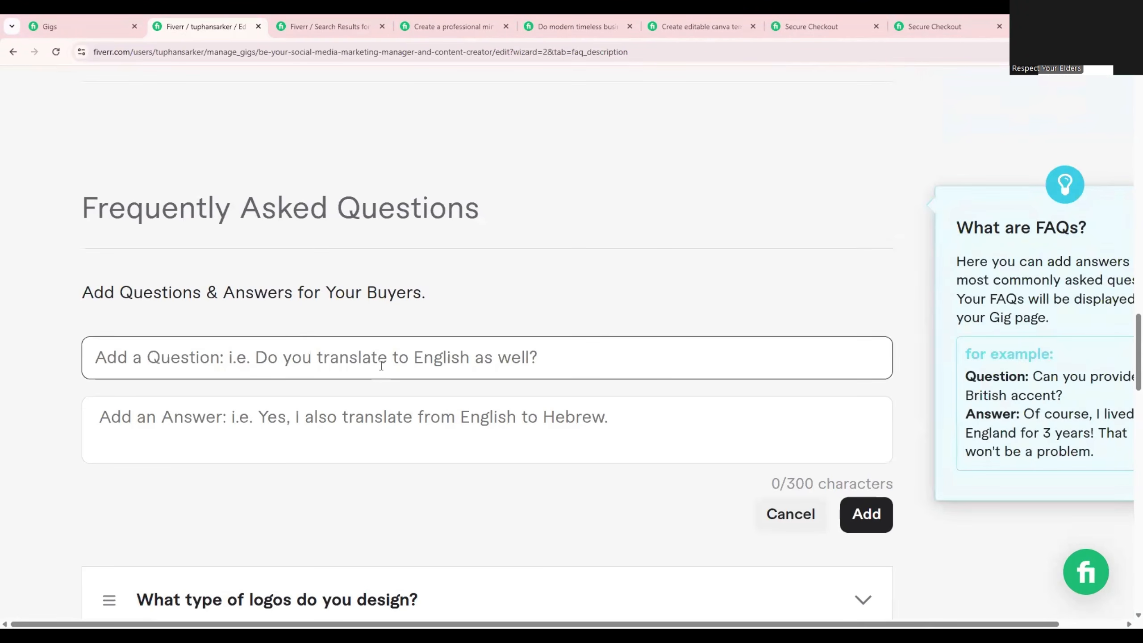
pyautogui.hotkey('ctrl', 'v')
pyautogui.press('Tab')
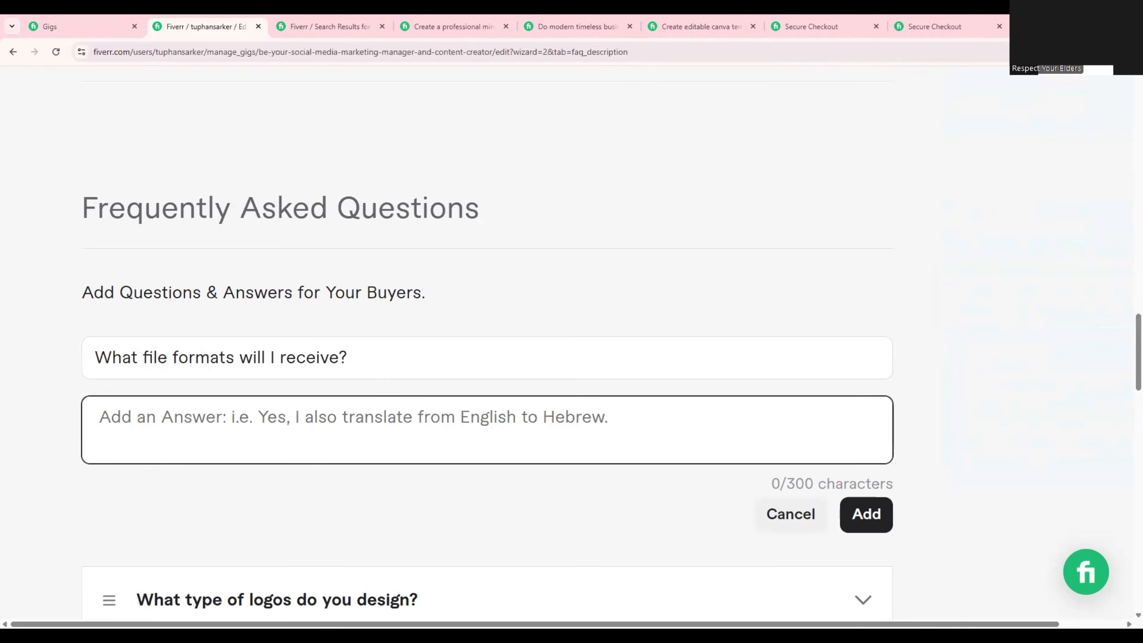
pyautogui.hotkey('alt', 'Tab')
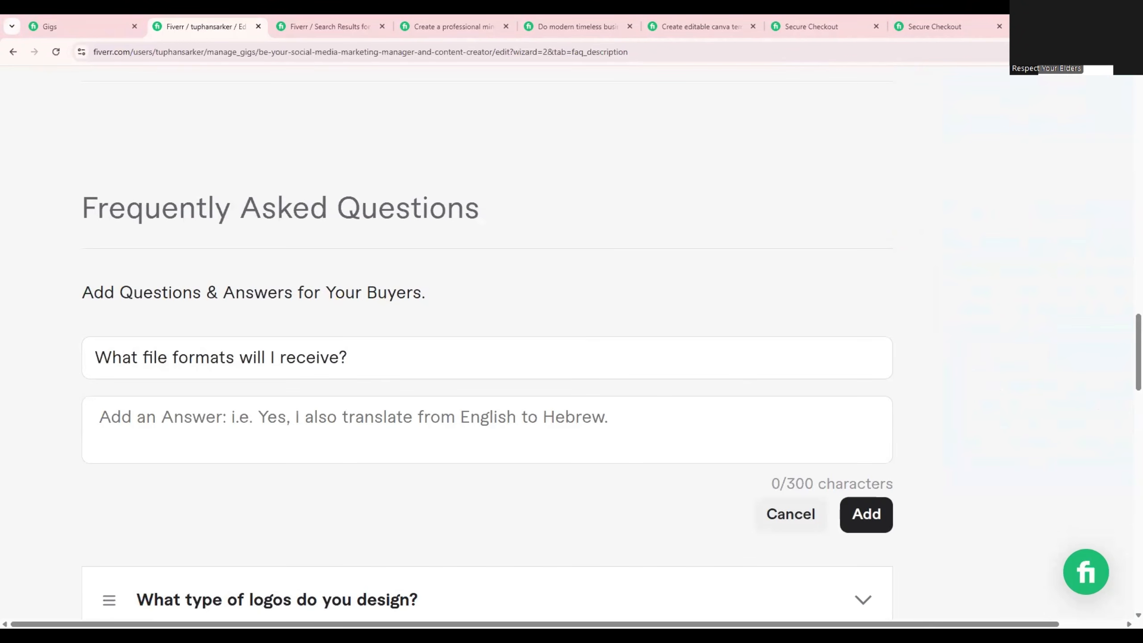
pyautogui.click(439, 446)
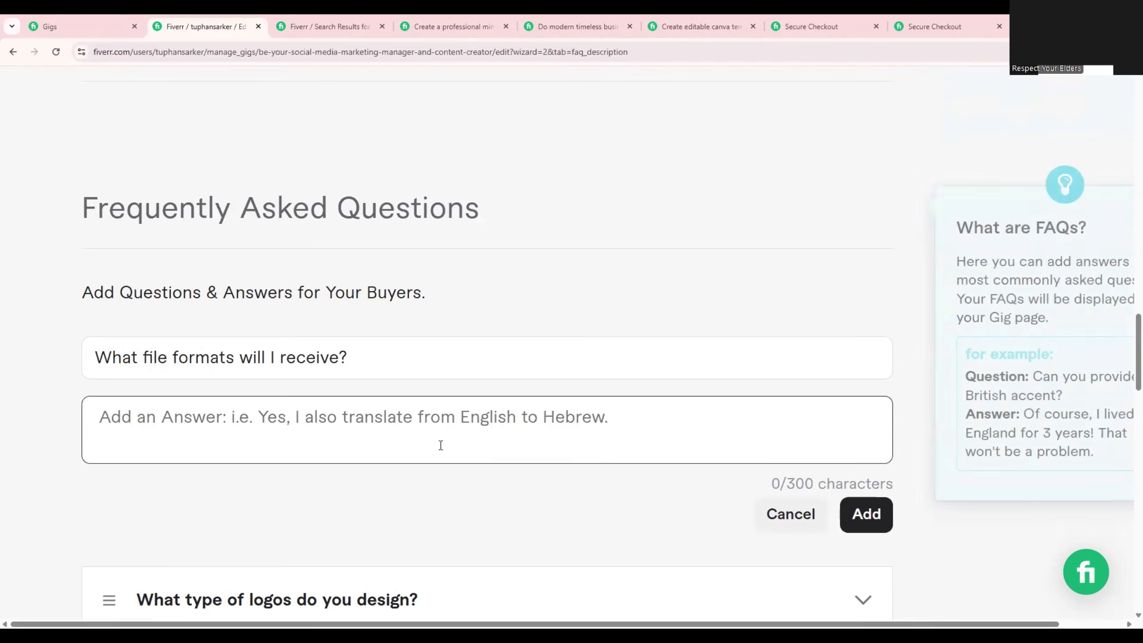
pyautogui.hotkey('ctrl', 'v')
pyautogui.click(856, 524)
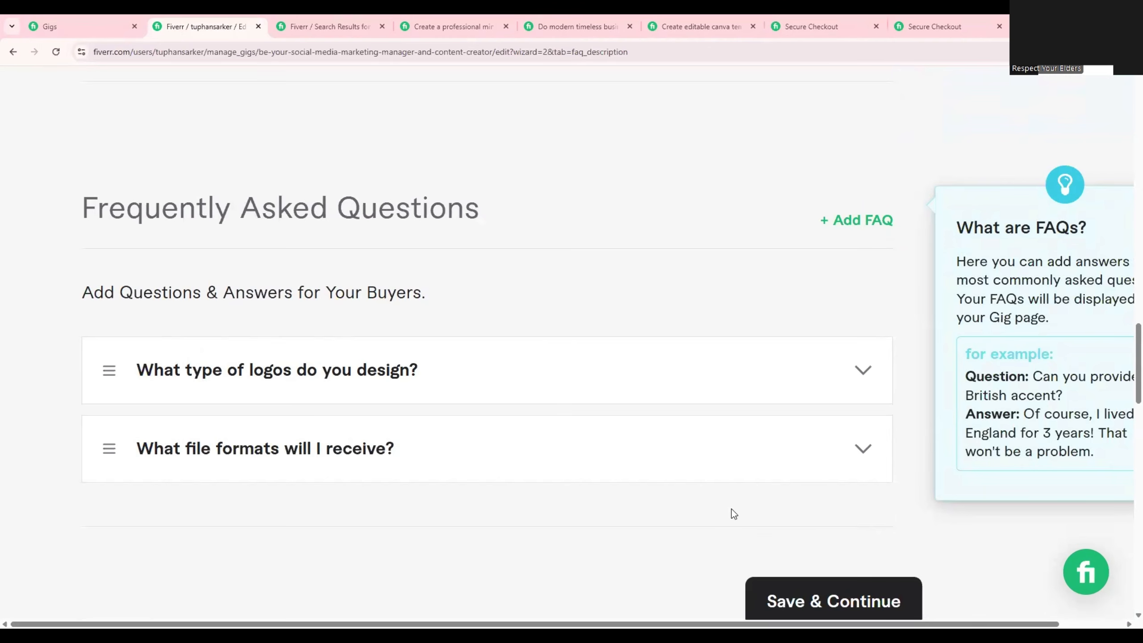
# Step: Add a third FAQ with the question "Can I use the logo for commercial purposes?" and its answer from the document
pyautogui.click(862, 222)
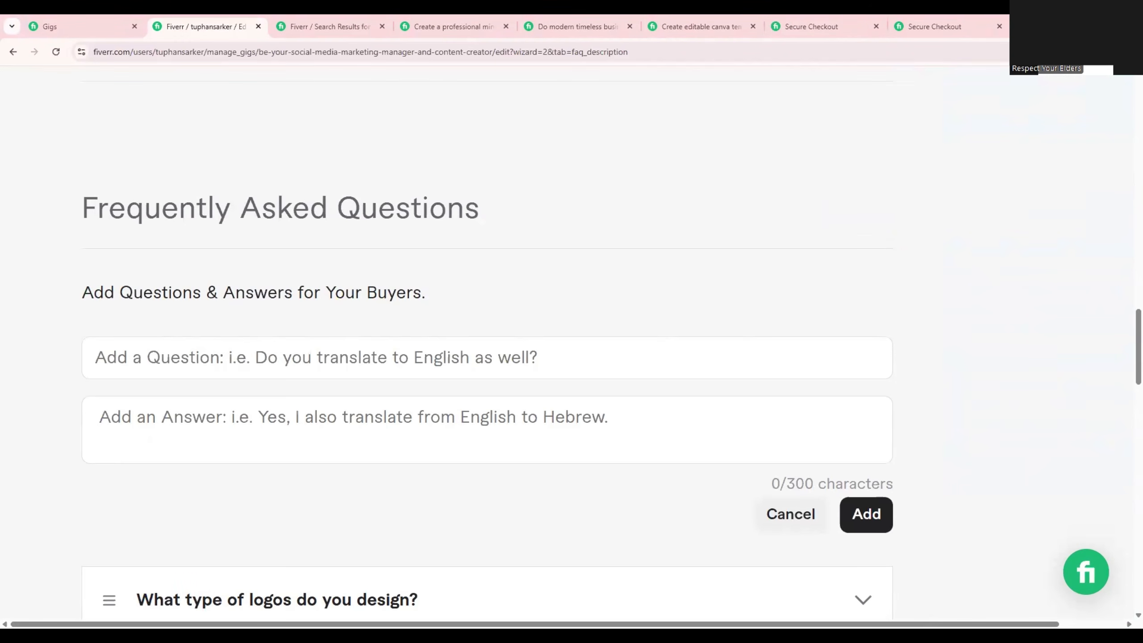
pyautogui.click(375, 359)
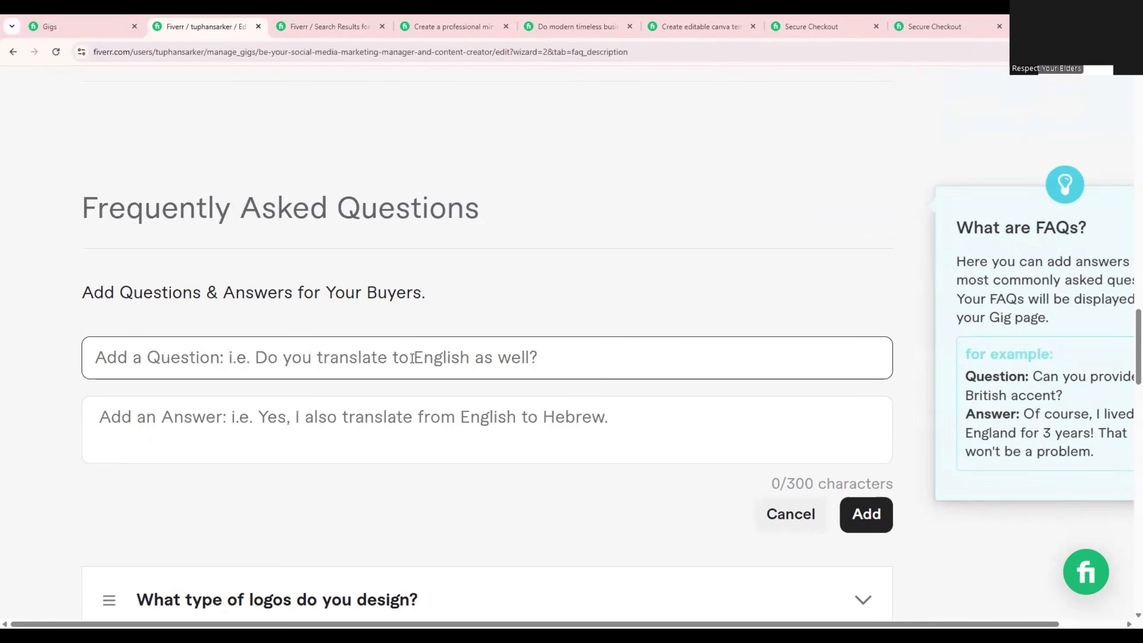
pyautogui.write('Can I use the logo for commercial purposes?')
pyautogui.click(408, 451)
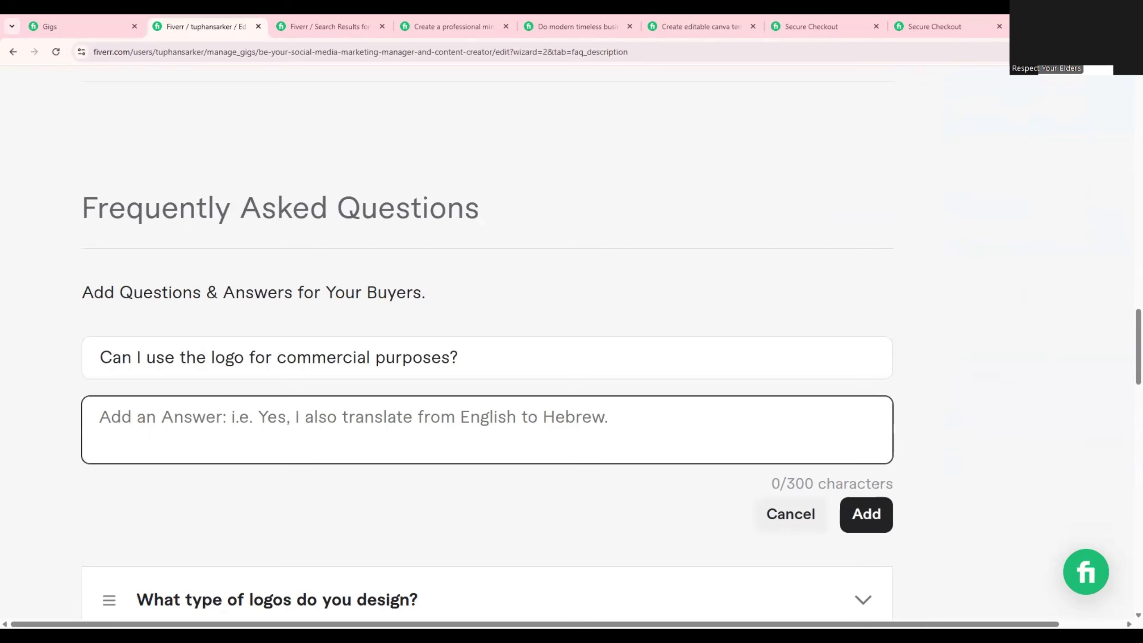
pyautogui.hotkey('alt', 'Tab')
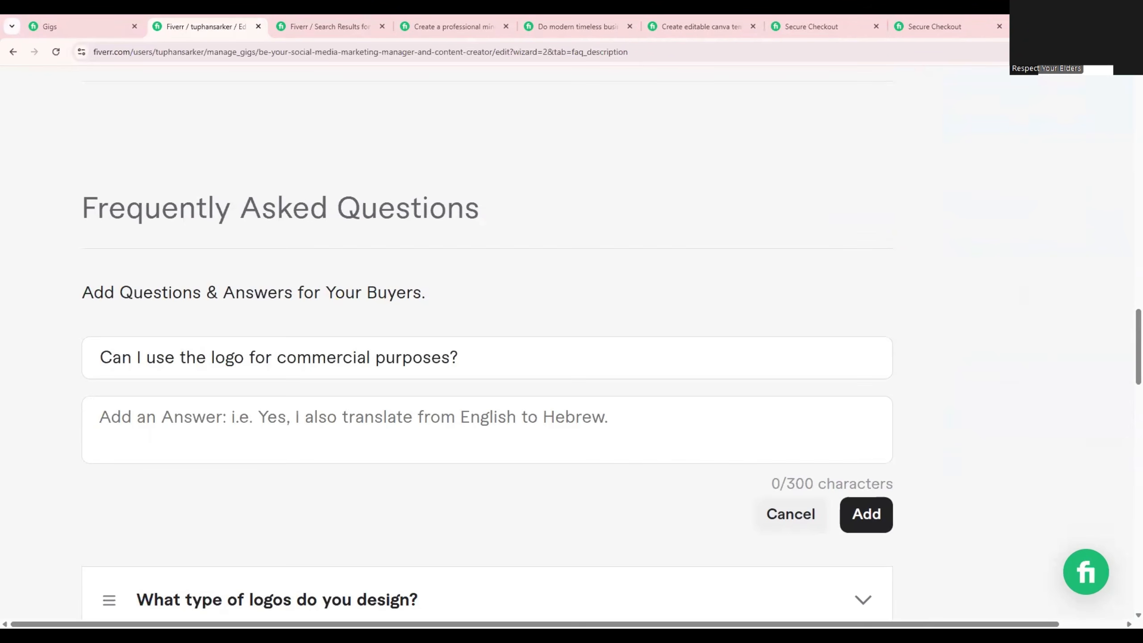
pyautogui.click(304, 439)
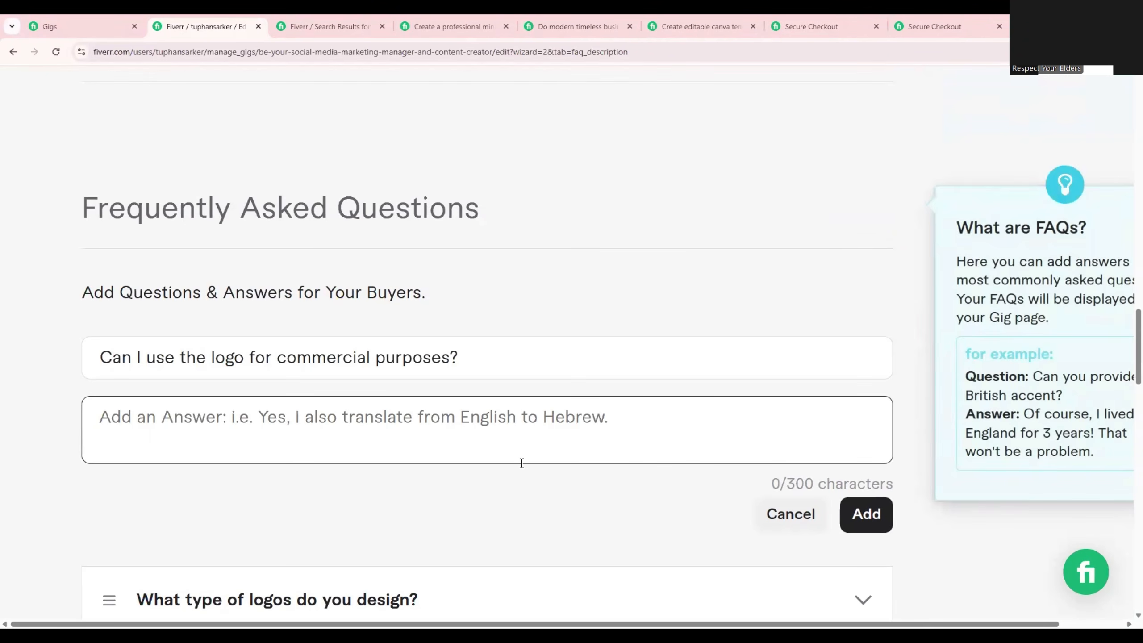
pyautogui.click(866, 515)
# Step: Open the "professional minimalist business logo design" gig from the Fiverr search results and expand its "Which package should I Select?" FAQ
pyautogui.click(311, 21)
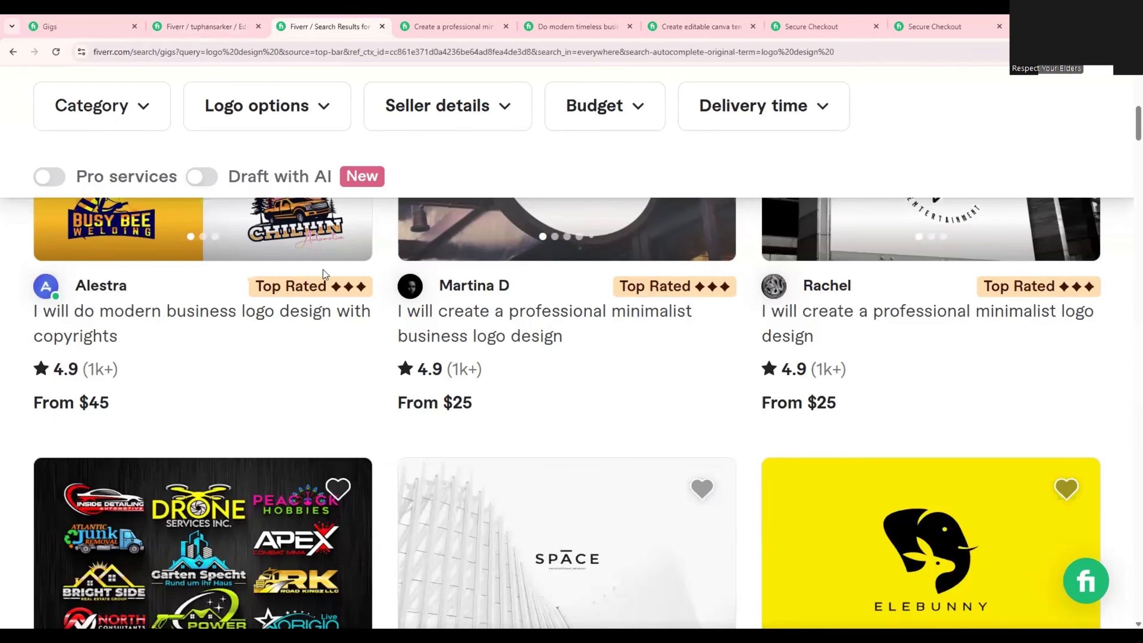
pyautogui.scroll(2, 323, 269)
pyautogui.click(508, 429)
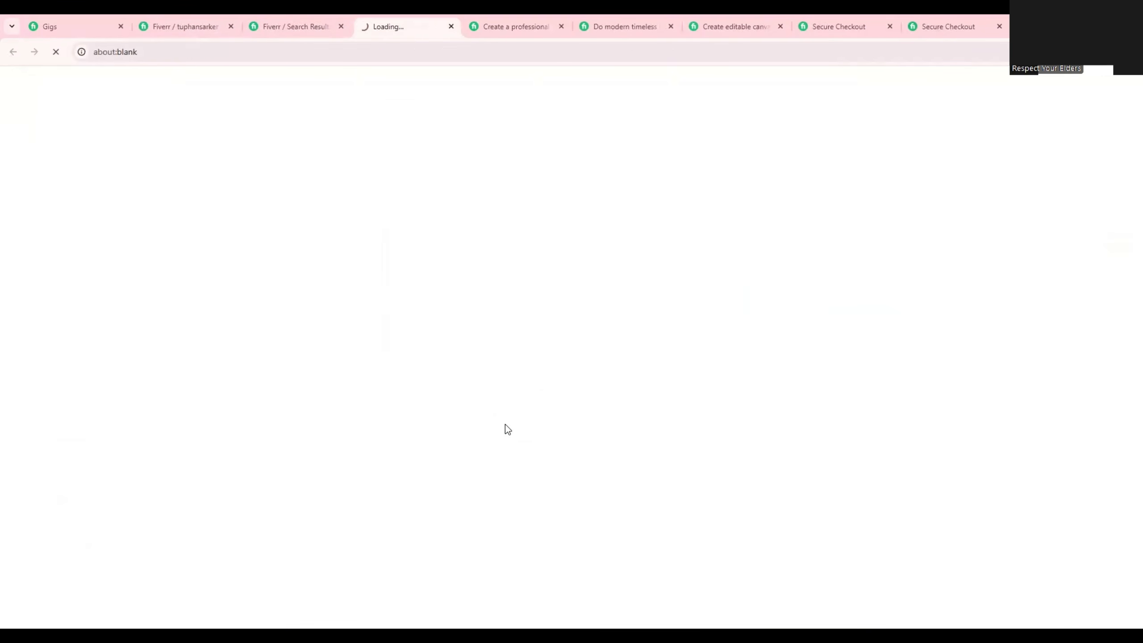
pyautogui.scroll(-6, 439, 422)
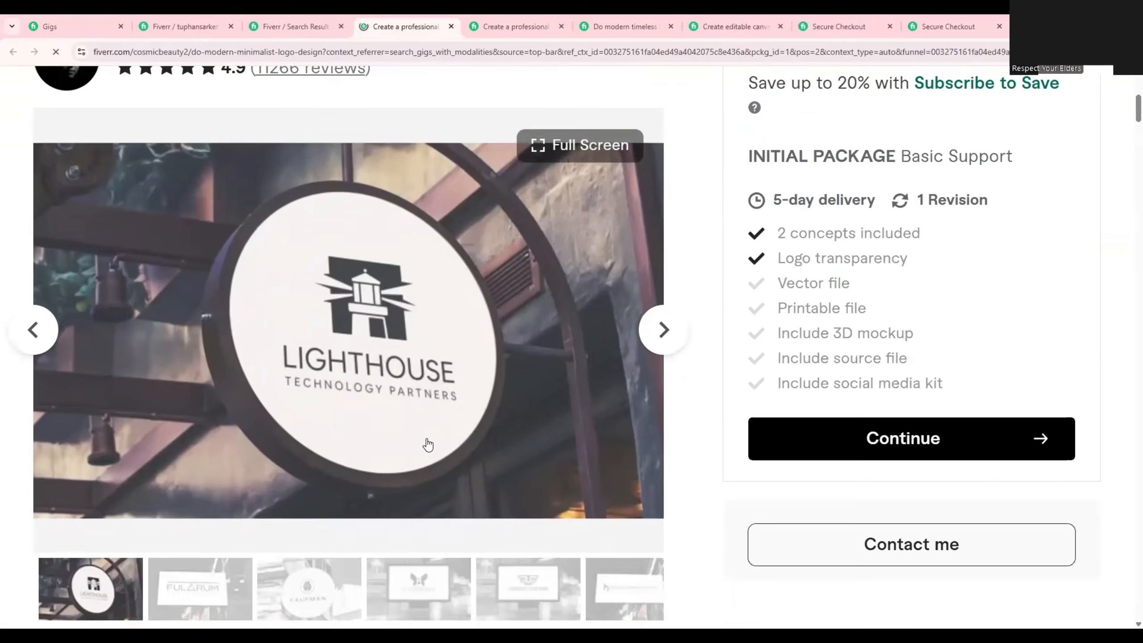
pyautogui.scroll(-15, 427, 445)
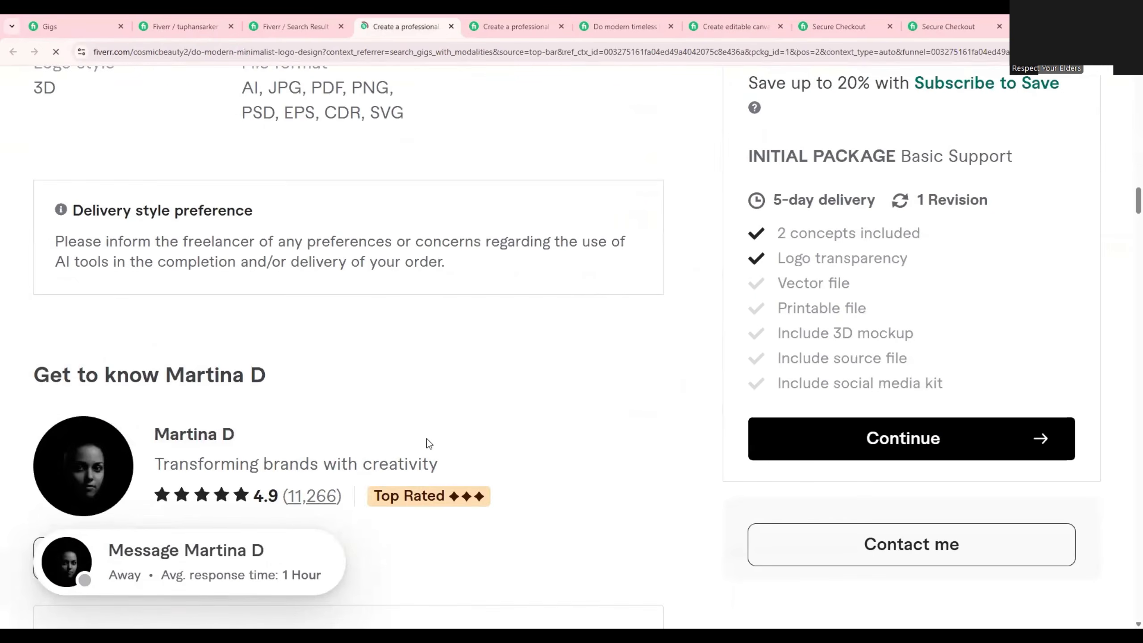
pyautogui.scroll(-15, 427, 438)
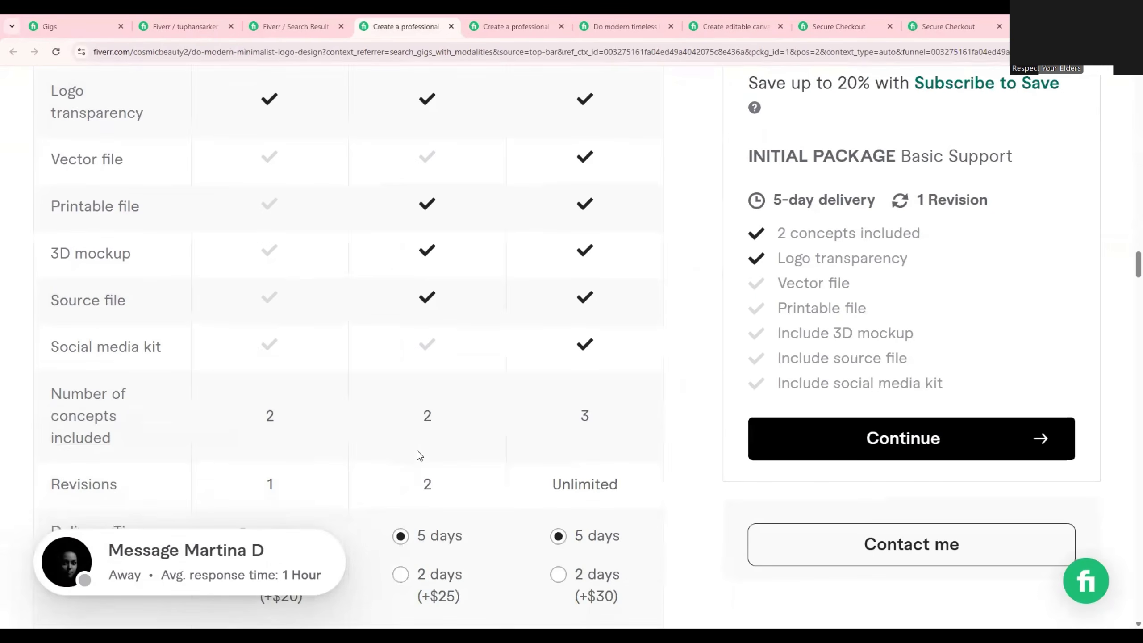
pyautogui.scroll(-15, 417, 450)
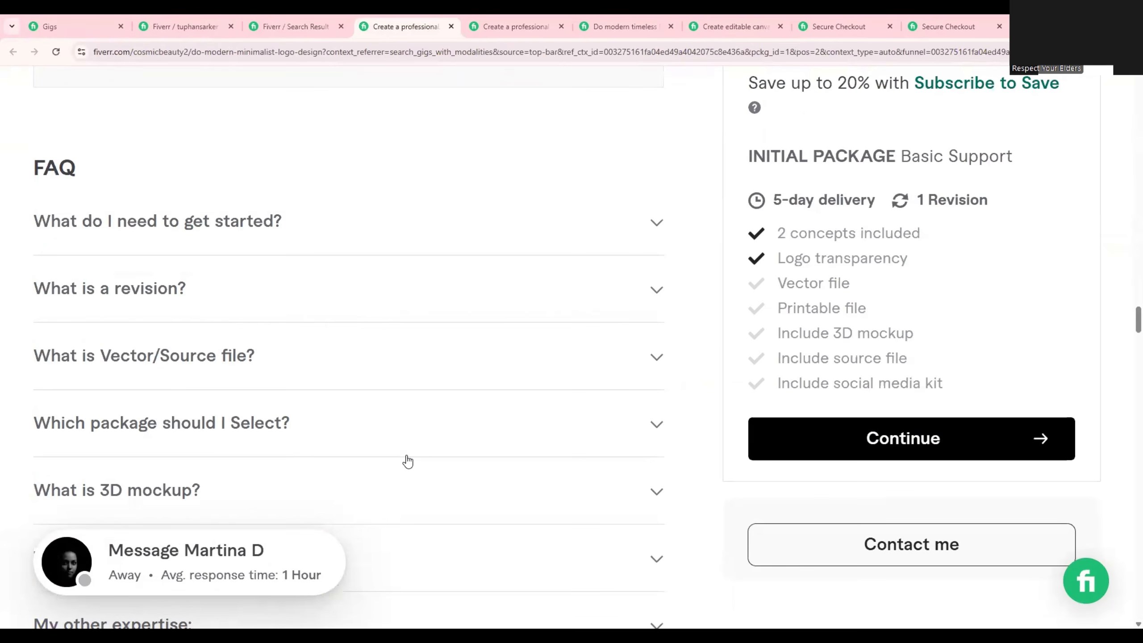
pyautogui.click(227, 425)
pyautogui.scroll(-2, 325, 342)
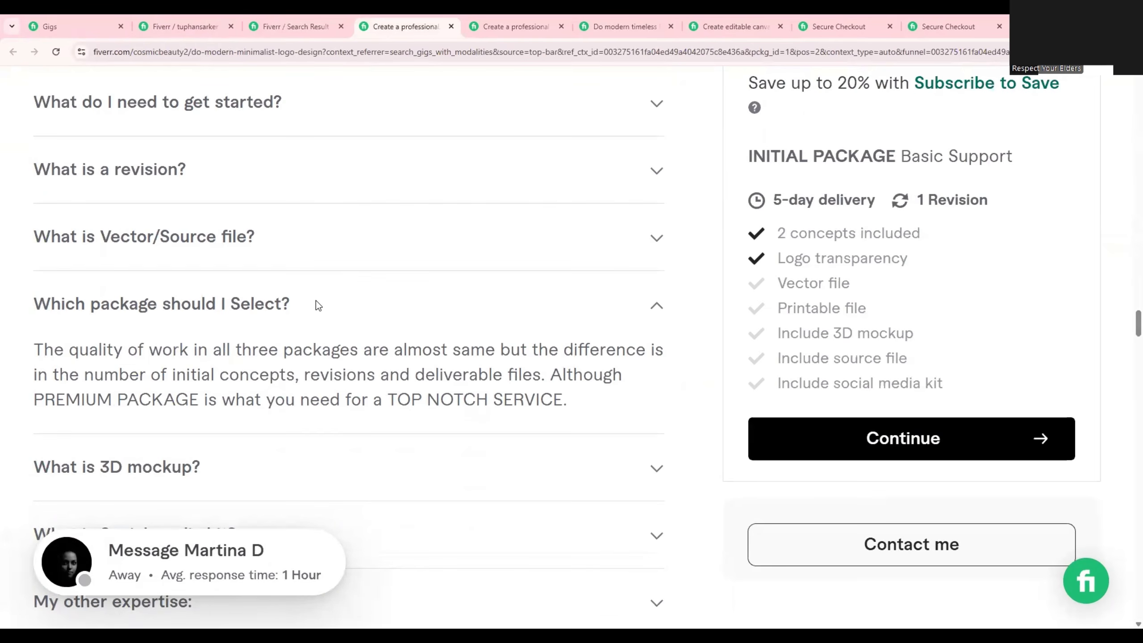
# Step: Copy the reference gig's "Which package should I Select?" question and move that gig's browser tab beside the gig editing tab
pyautogui.moveTo(292, 310); pyautogui.dragTo(32, 311)
pyautogui.rightClick(158, 306)
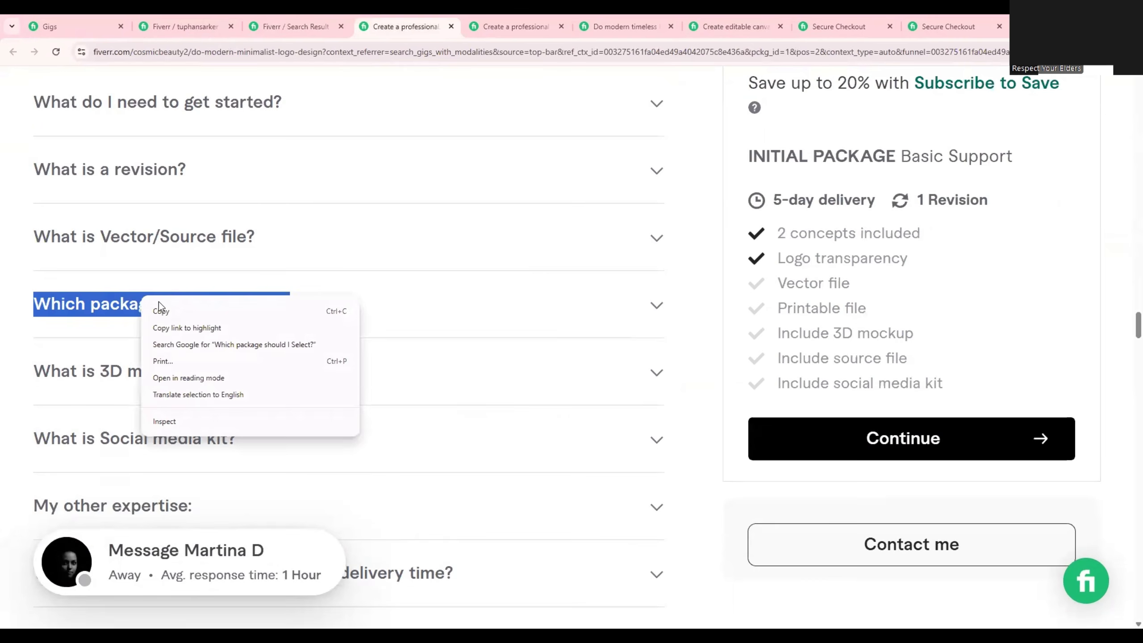
pyautogui.click(191, 311)
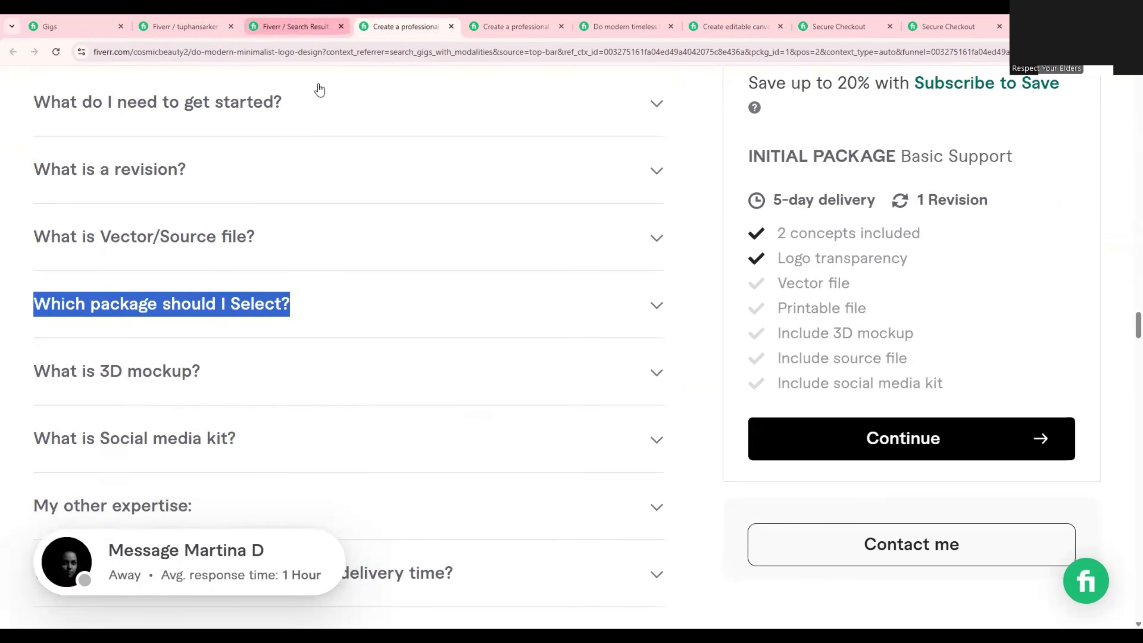
pyautogui.click(293, 26)
pyautogui.click(180, 25)
pyautogui.moveTo(417, 22); pyautogui.dragTo(292, 23)
pyautogui.click(180, 26)
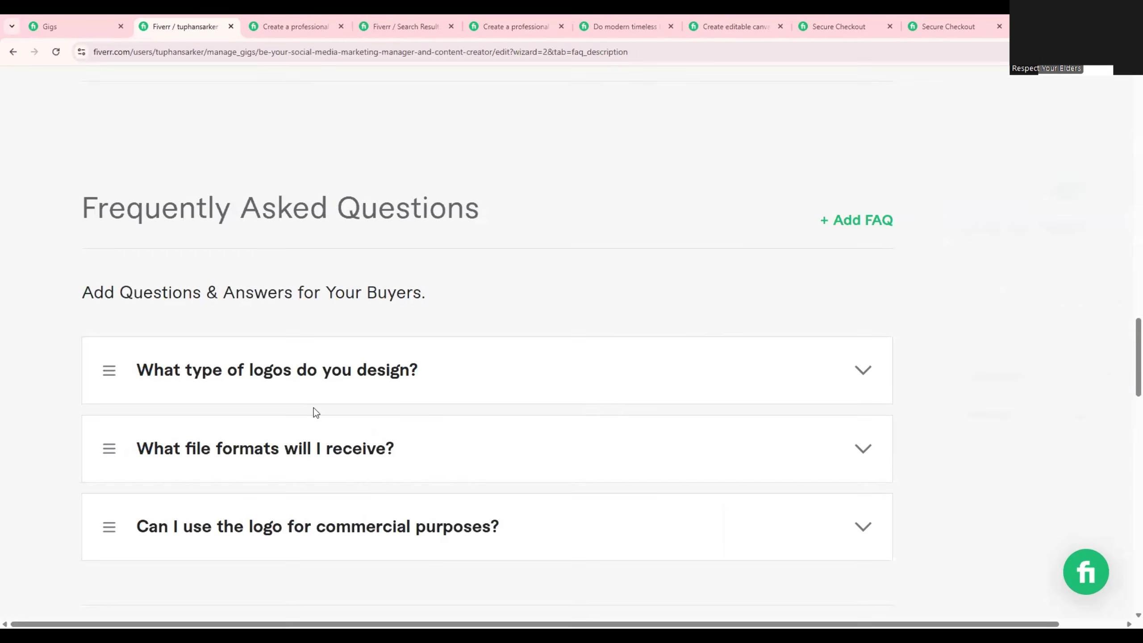
# Step: Start a fourth FAQ and fill its question with "Which package should I Select?" copied from the reference gig
pyautogui.click(854, 228)
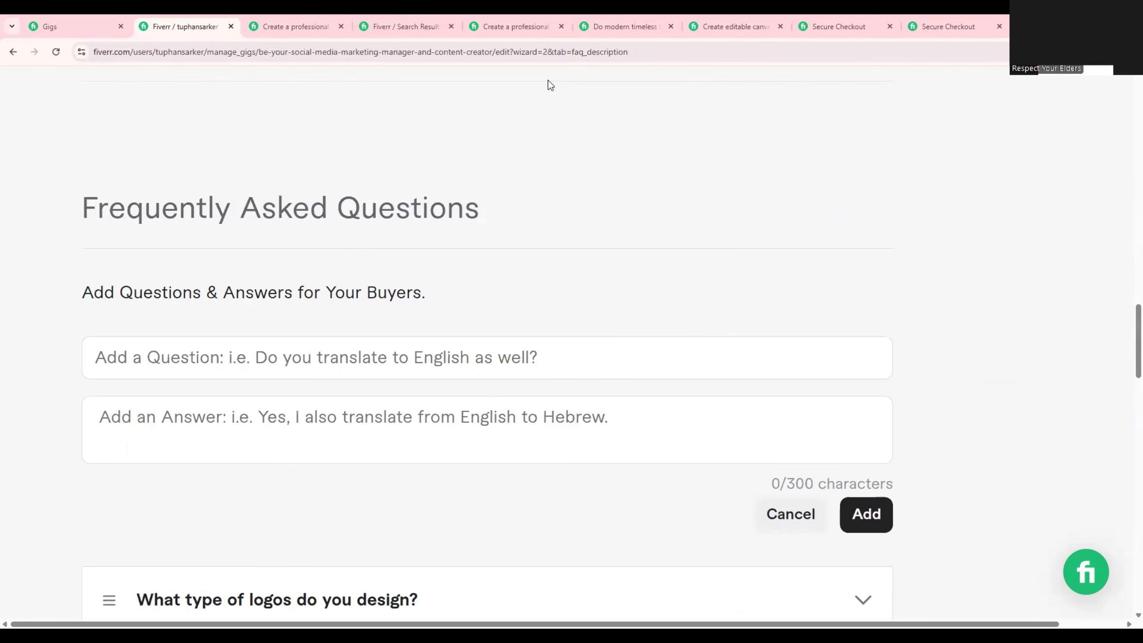
pyautogui.click(297, 23)
pyautogui.moveTo(33, 305); pyautogui.dragTo(294, 306)
pyautogui.rightClick(215, 302)
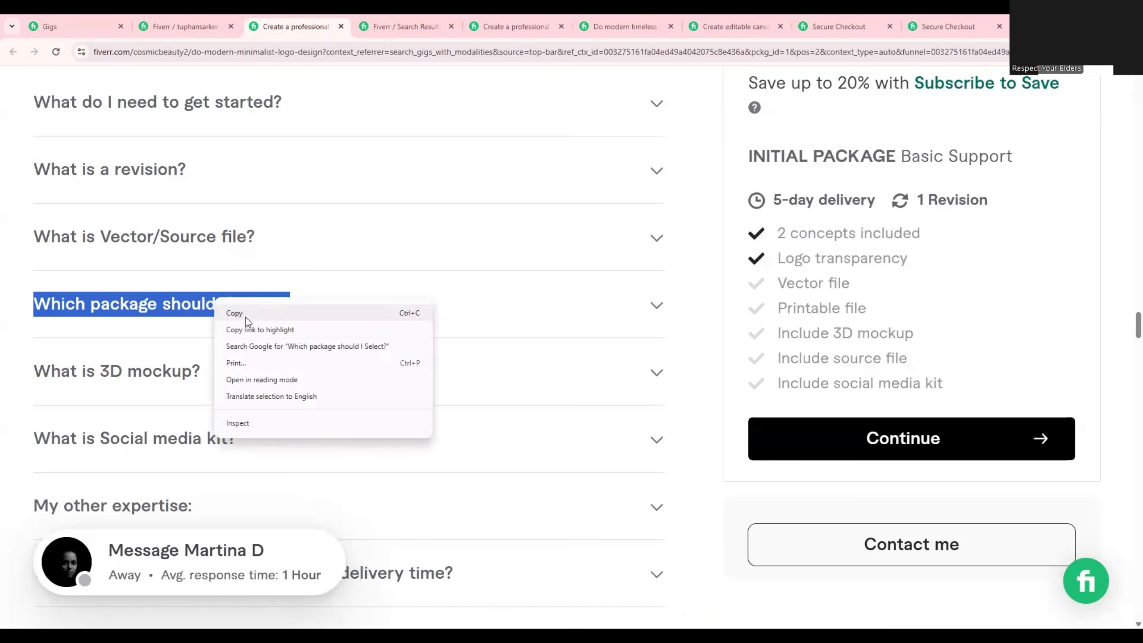
pyautogui.click(245, 315)
pyautogui.click(193, 23)
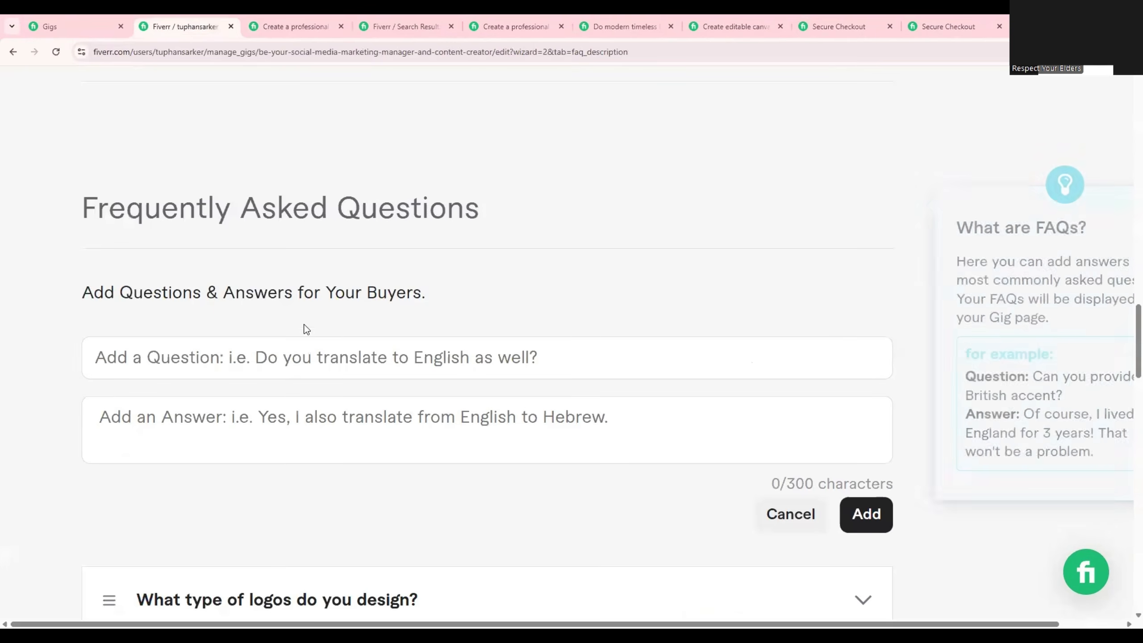
pyautogui.click(552, 369)
pyautogui.hotkey('ctrl', 'v')
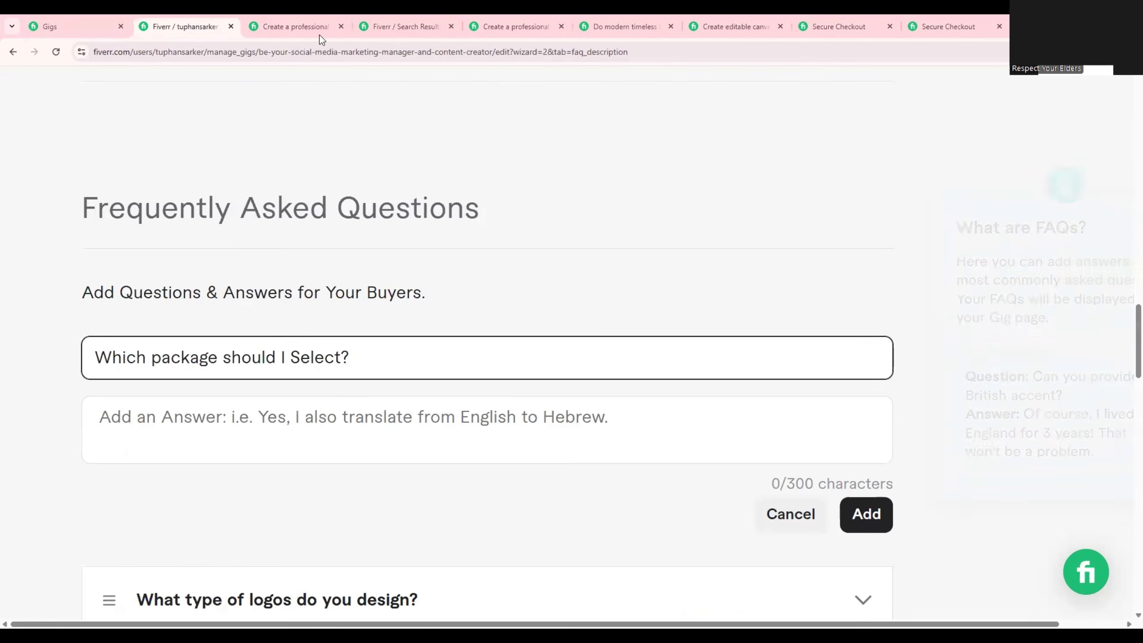
# Step: Copy the reference gig's answer about differences between the three packages, paste it as the fourth FAQ's answer, and add the FAQ
pyautogui.click(306, 27)
pyautogui.click(308, 298)
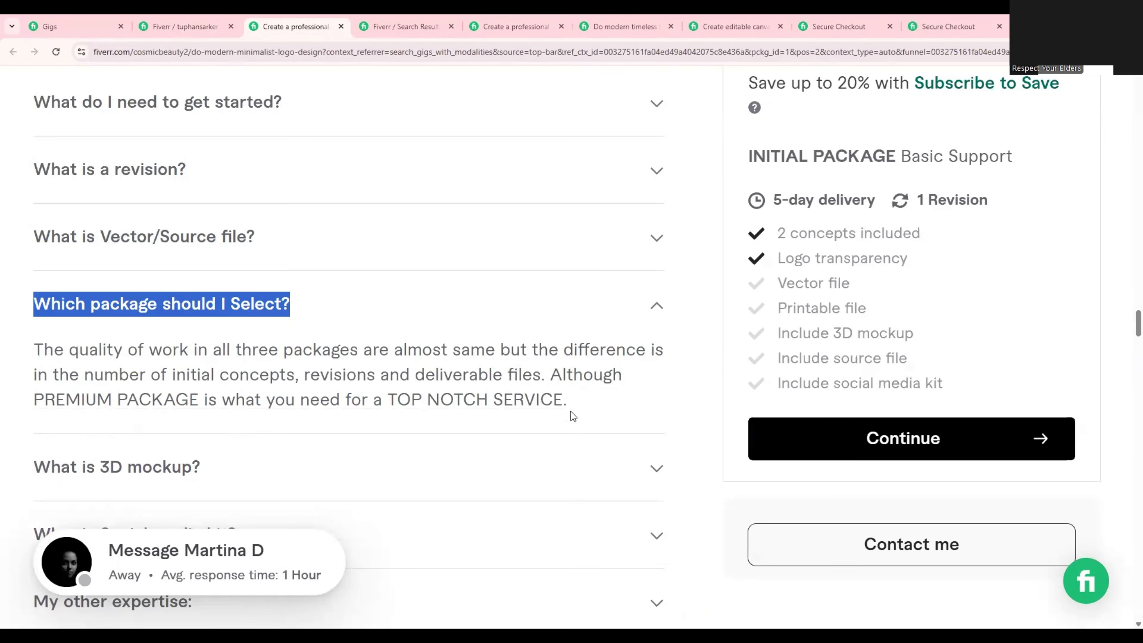
pyautogui.moveTo(569, 403); pyautogui.dragTo(33, 352)
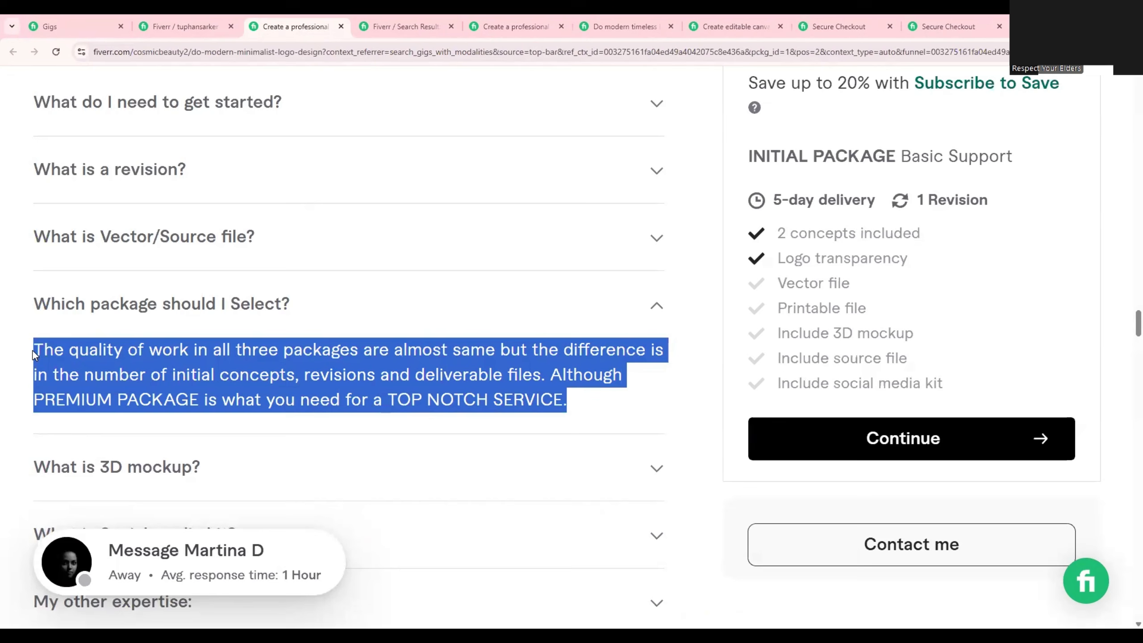
pyautogui.rightClick(72, 358)
pyautogui.click(90, 371)
pyautogui.click(185, 26)
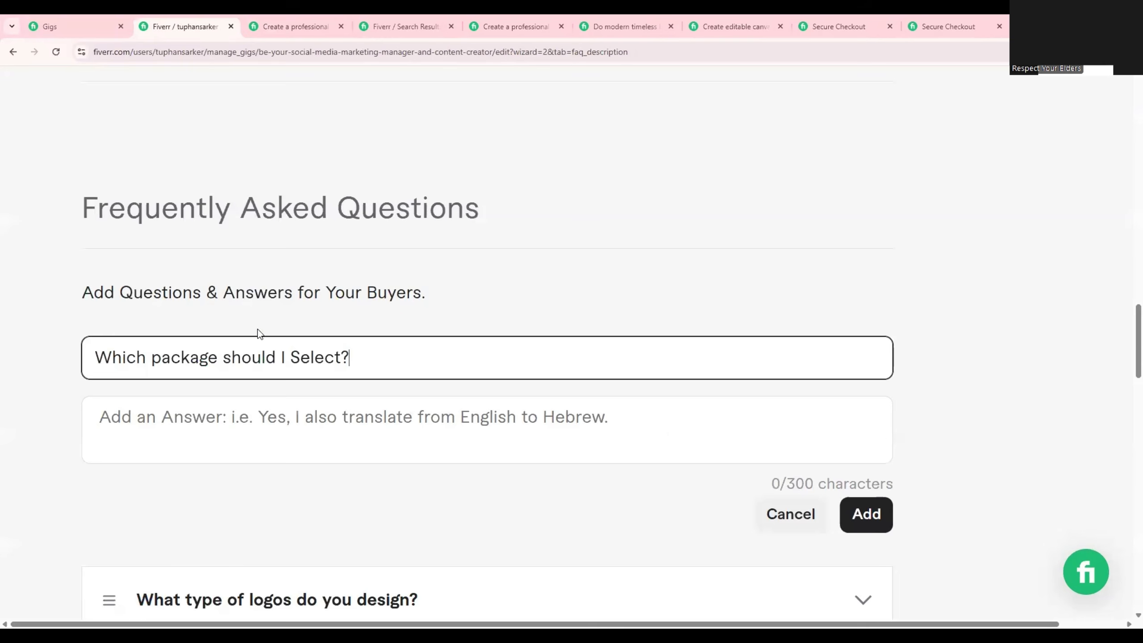
pyautogui.click(255, 417)
pyautogui.hotkey('ctrl', 'v')
pyautogui.click(866, 515)
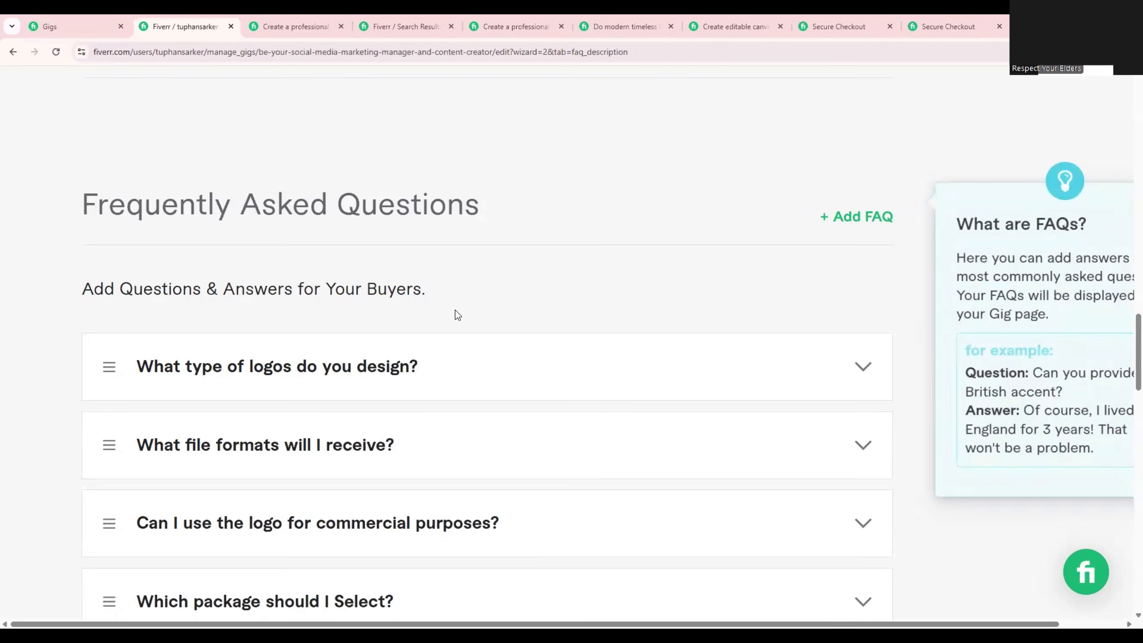
# Step: Check the list of added FAQs and try to save the description and FAQ section
pyautogui.scroll(-4, 455, 311)
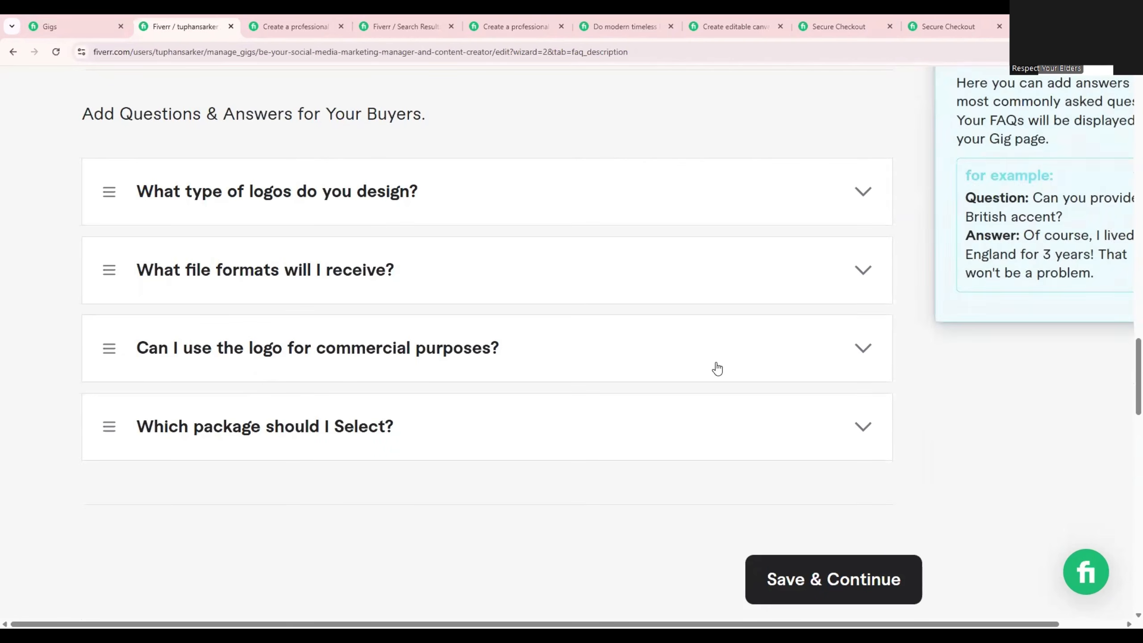
pyautogui.scroll(2, 719, 370)
pyautogui.scroll(-2, 719, 374)
pyautogui.scroll(2, 718, 373)
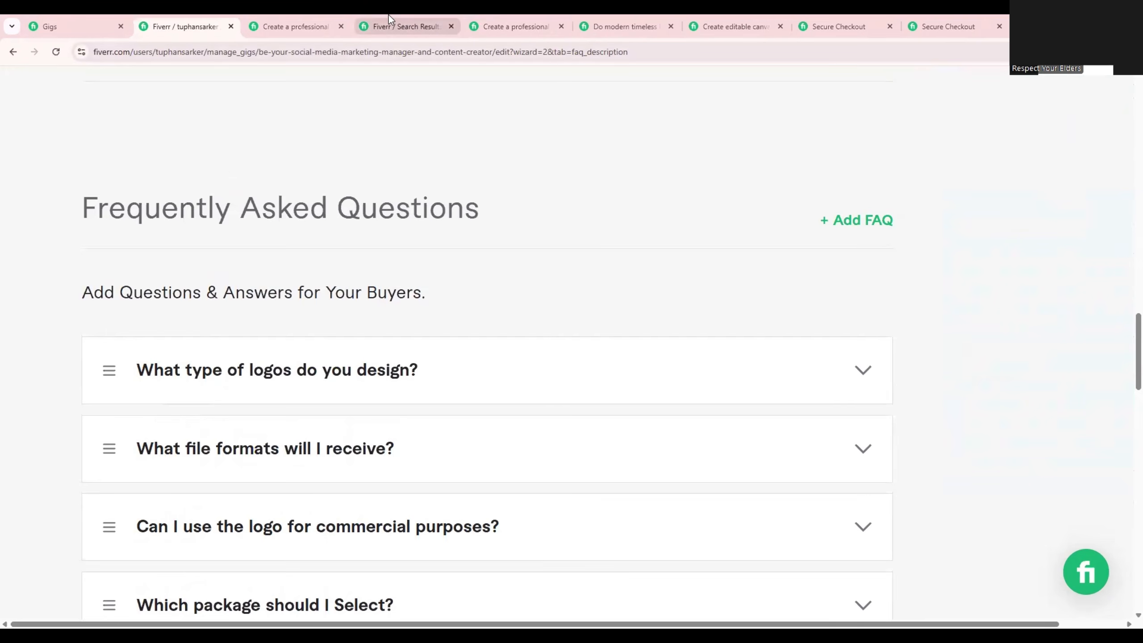
pyautogui.click(402, 26)
pyautogui.click(214, 20)
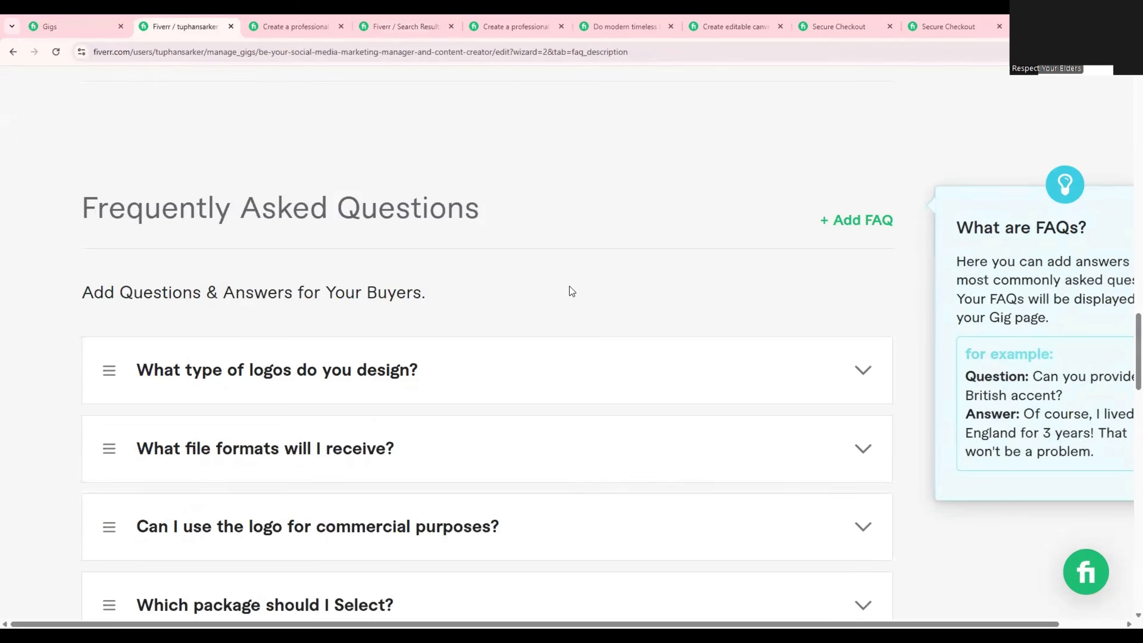
pyautogui.scroll(-5, 495, 331)
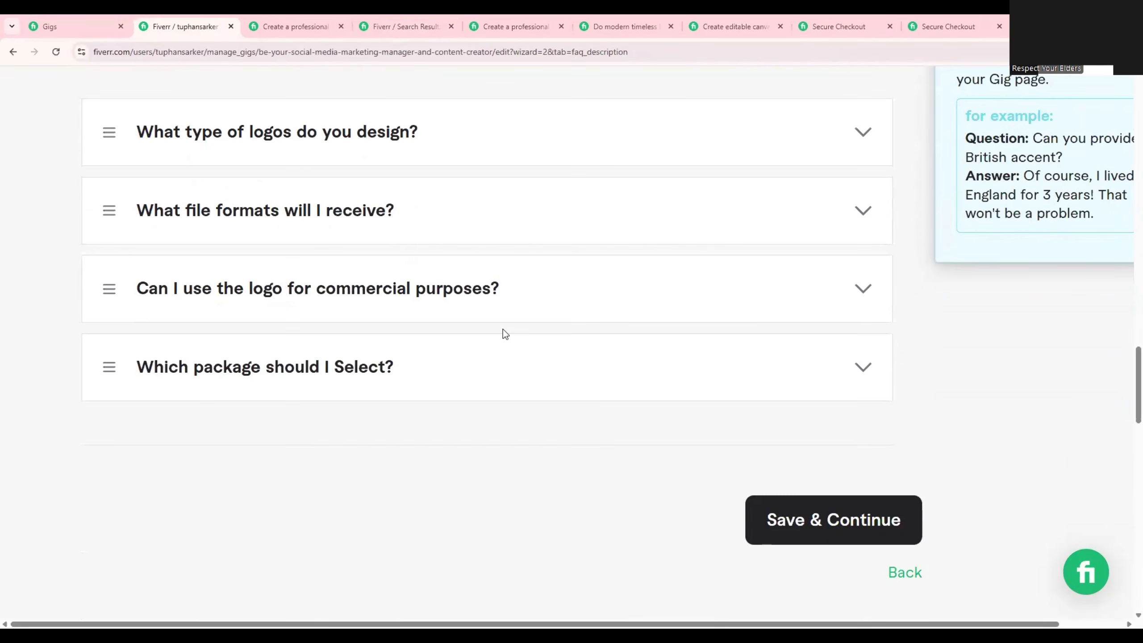
pyautogui.click(791, 520)
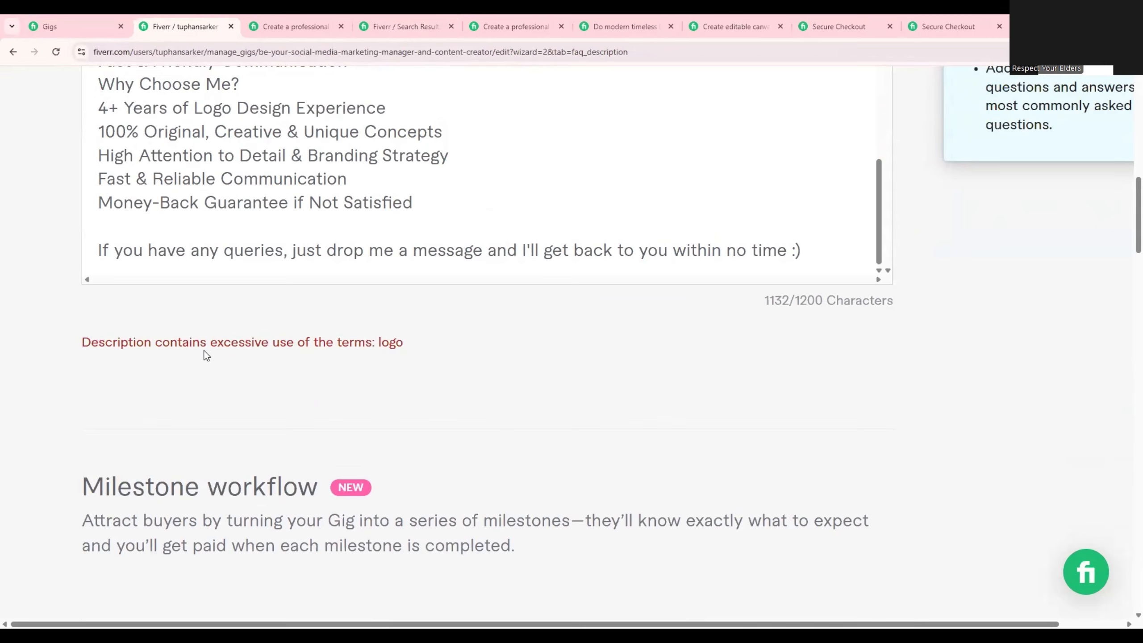
# Step: Delete the word "Logo" from the description line "4+ Years of Logo Design Experience"
pyautogui.scroll(1, 337, 374)
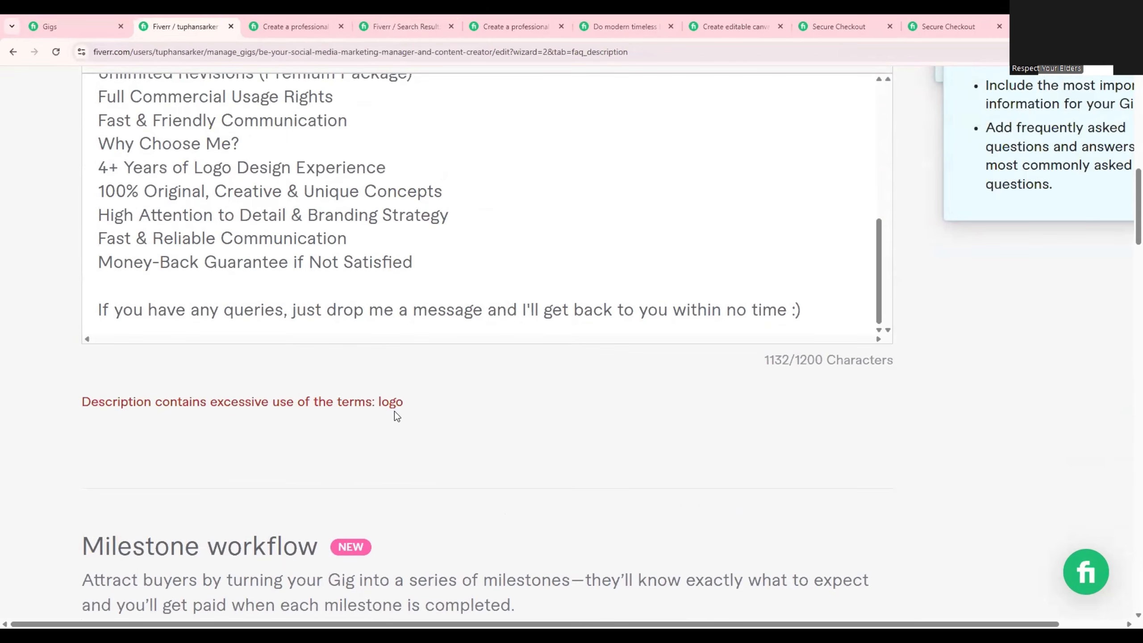
pyautogui.moveTo(396, 404); pyautogui.dragTo(389, 404)
pyautogui.click(431, 407)
pyautogui.doubleClick(203, 166)
pyautogui.press('BackSpace')
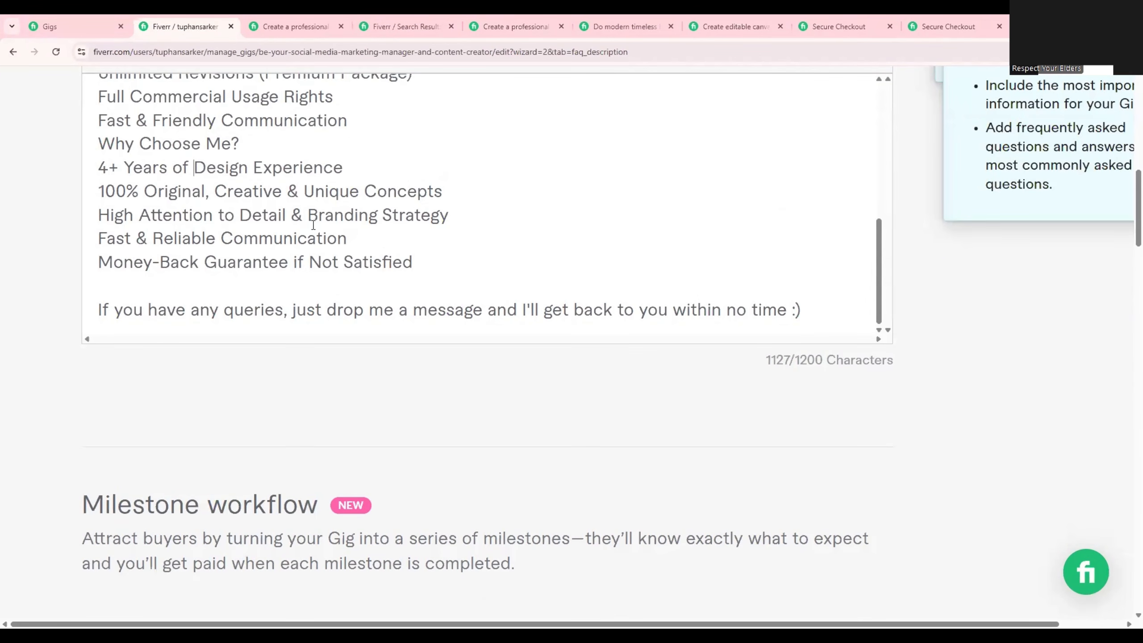
# Step: Delete the word "Logo" from the description line "100% Custom & Unique Logo Design"
pyautogui.scroll(3, 249, 193)
pyautogui.scroll(3, 248, 193)
pyautogui.scroll(1, 249, 193)
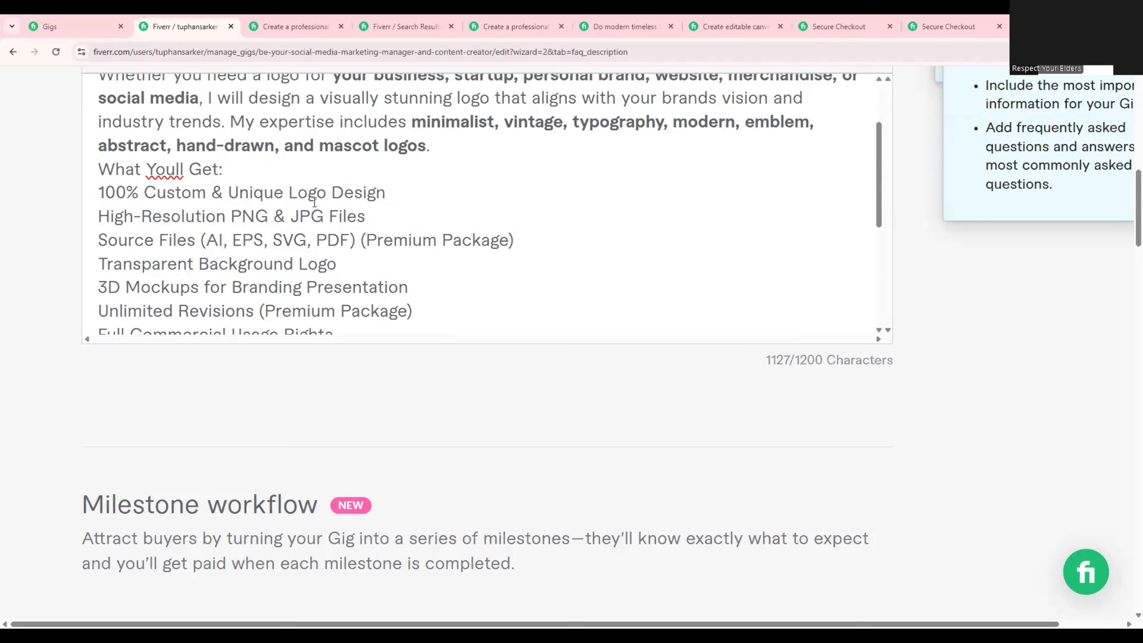
pyautogui.doubleClick(293, 186)
pyautogui.press('BackSpace')
# Step: Remove "logo" after "visually stunning" in the description, then save the section and continue to the gig requirements
pyautogui.scroll(4, 360, 198)
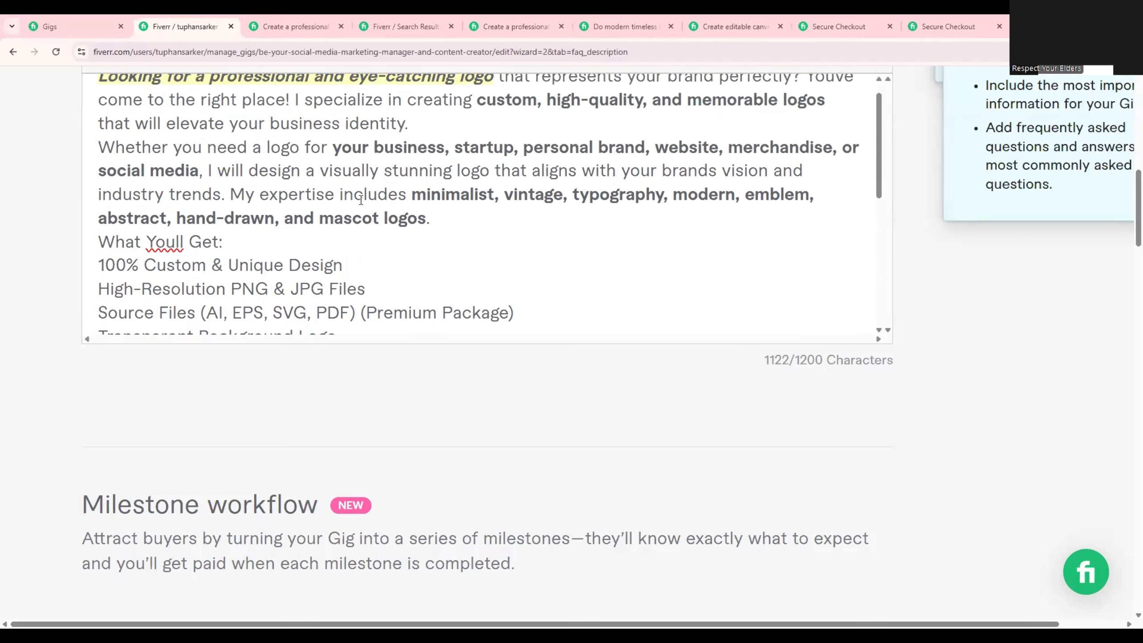
pyautogui.scroll(-10, 474, 195)
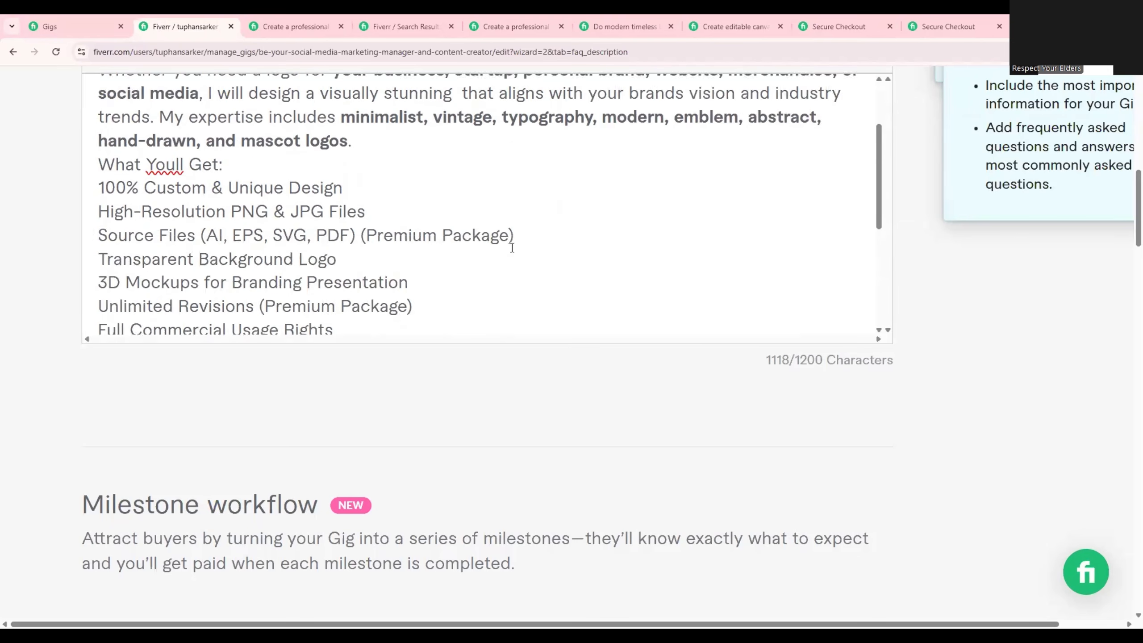
pyautogui.scroll(-15, 539, 318)
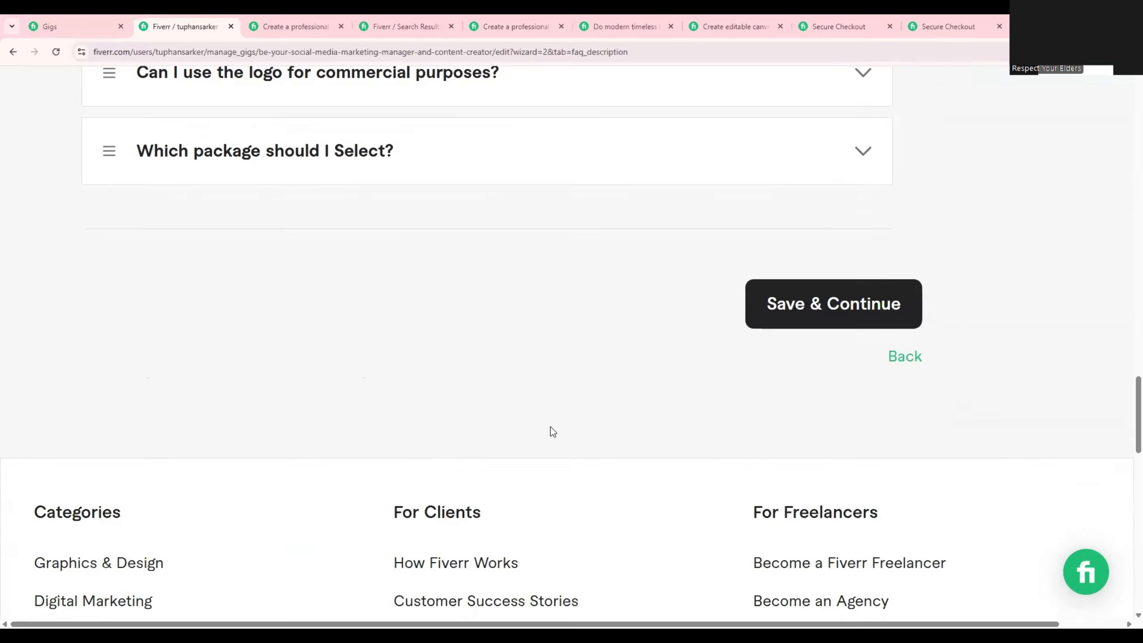
pyautogui.scroll(3, 773, 302)
pyautogui.click(820, 270)
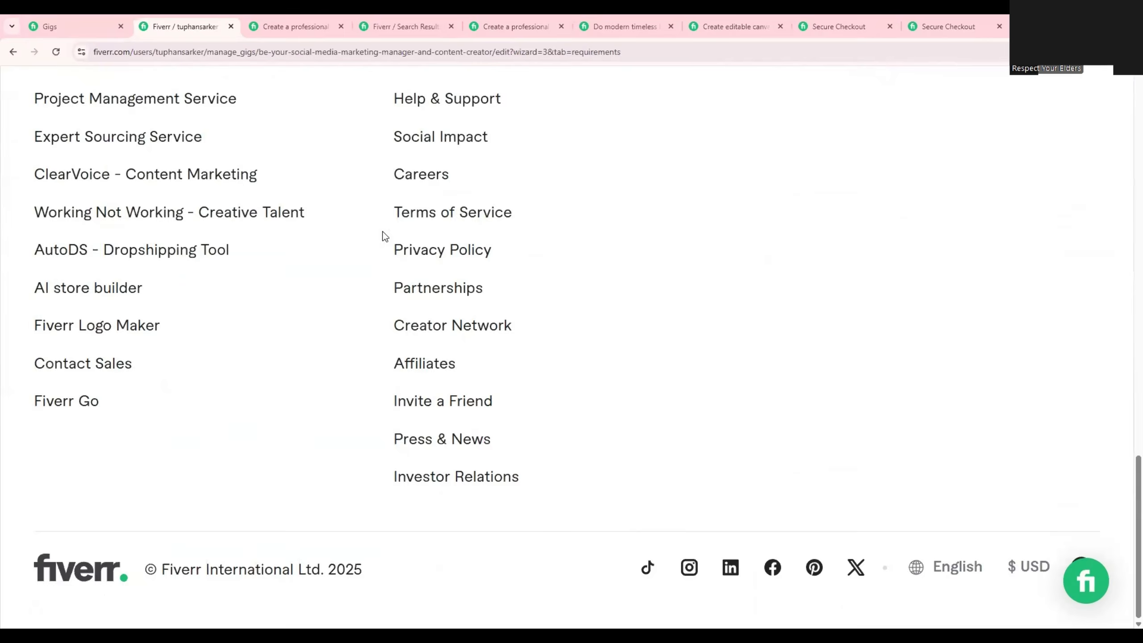
# Step: Continue past the gig requirements to the gallery and check the section for uploading up to three images
pyautogui.scroll(-10, 420, 288)
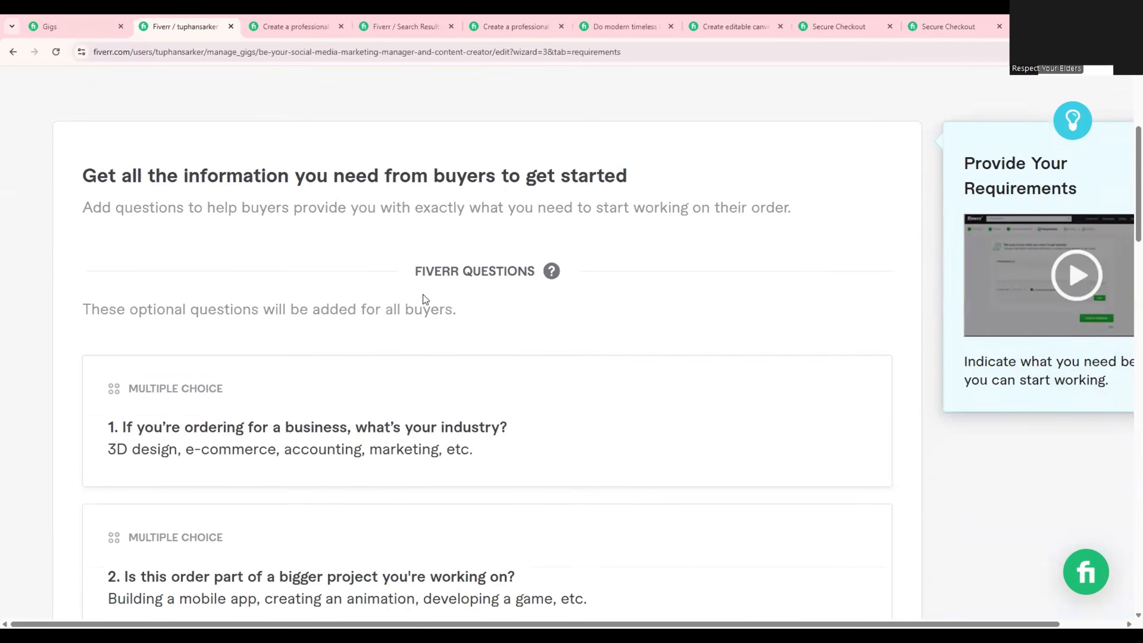
pyautogui.click(197, 433)
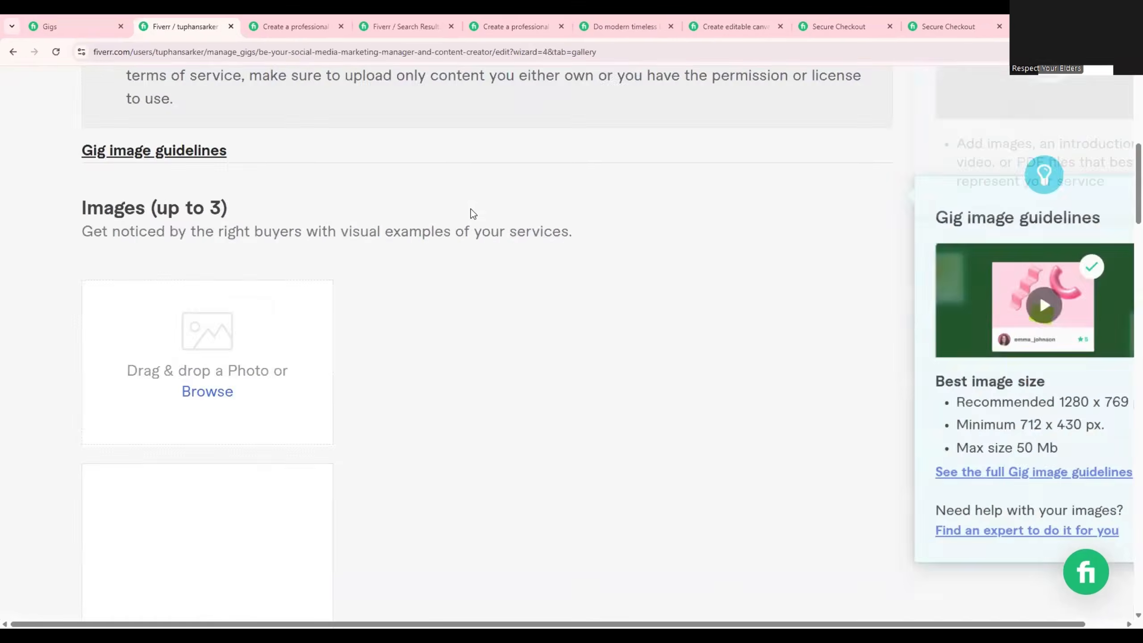
pyautogui.scroll(-10, 480, 293)
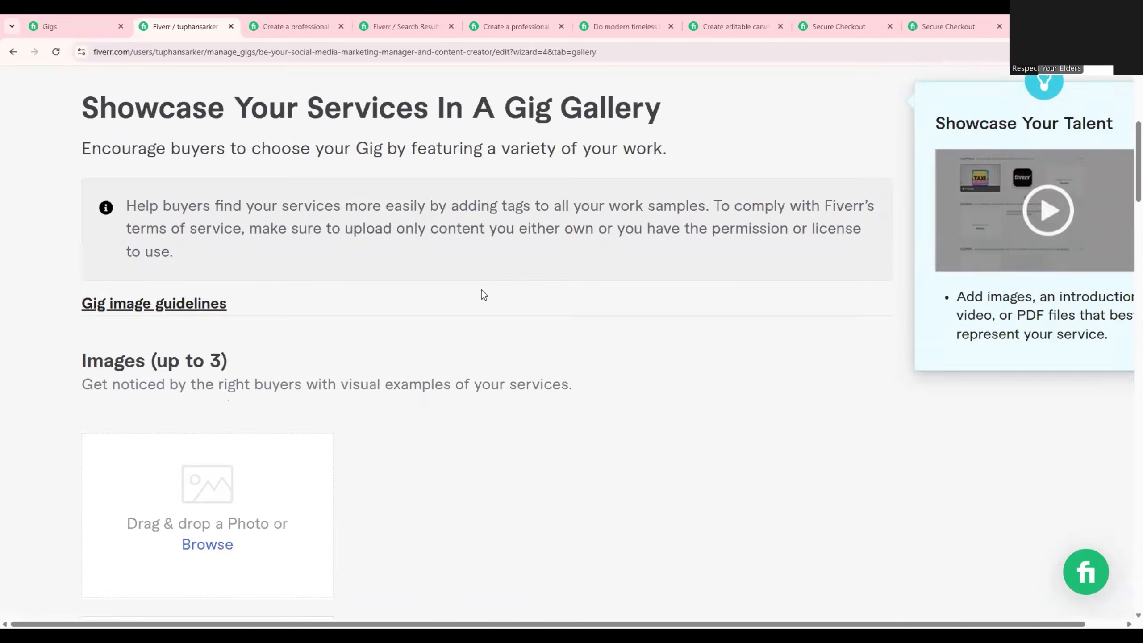
pyautogui.scroll(-1, 447, 324)
pyautogui.scroll(2, 290, 275)
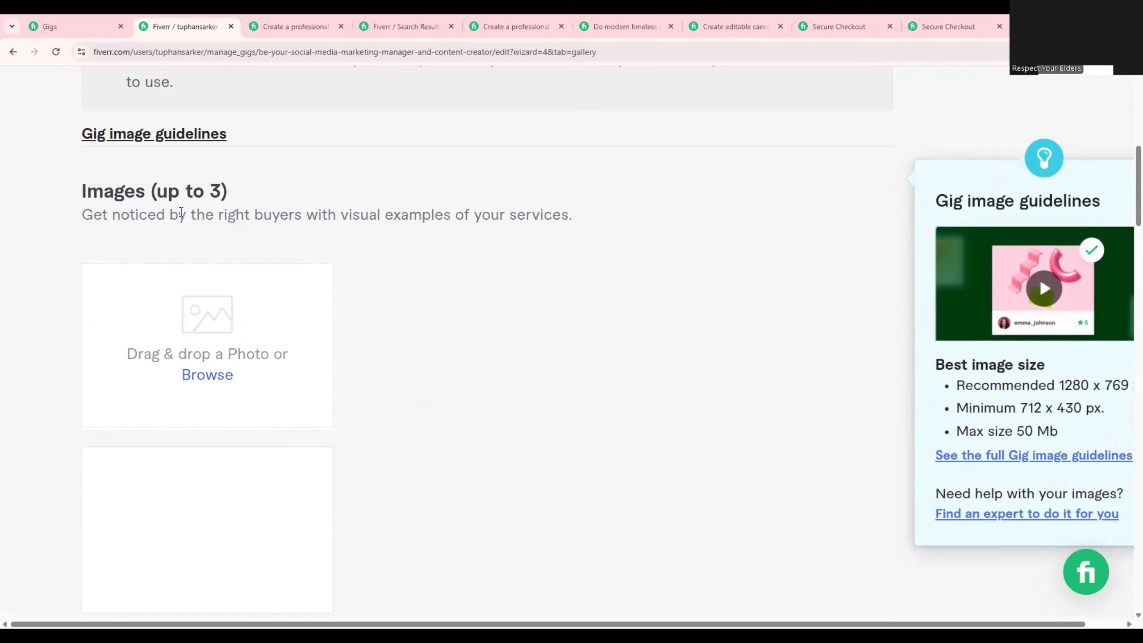
pyautogui.moveTo(148, 192); pyautogui.dragTo(233, 201)
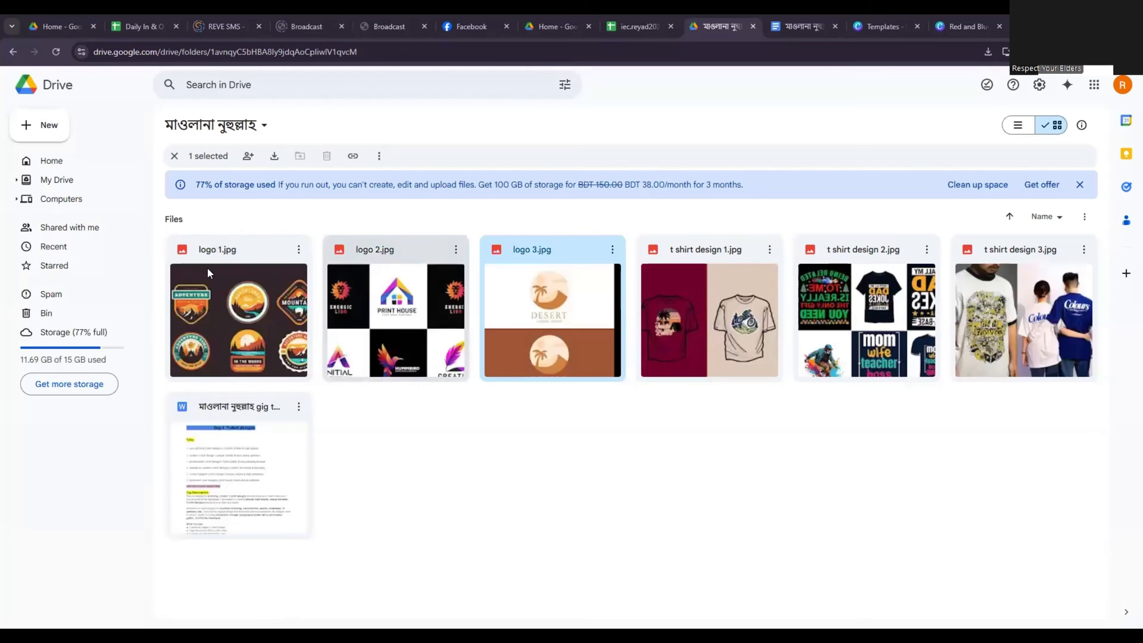
# Step: Switch to the Google Drive folder and download logo 1.jpg, logo 2.jpg and logo 3.jpg
pyautogui.click(298, 249)
pyautogui.click(320, 302)
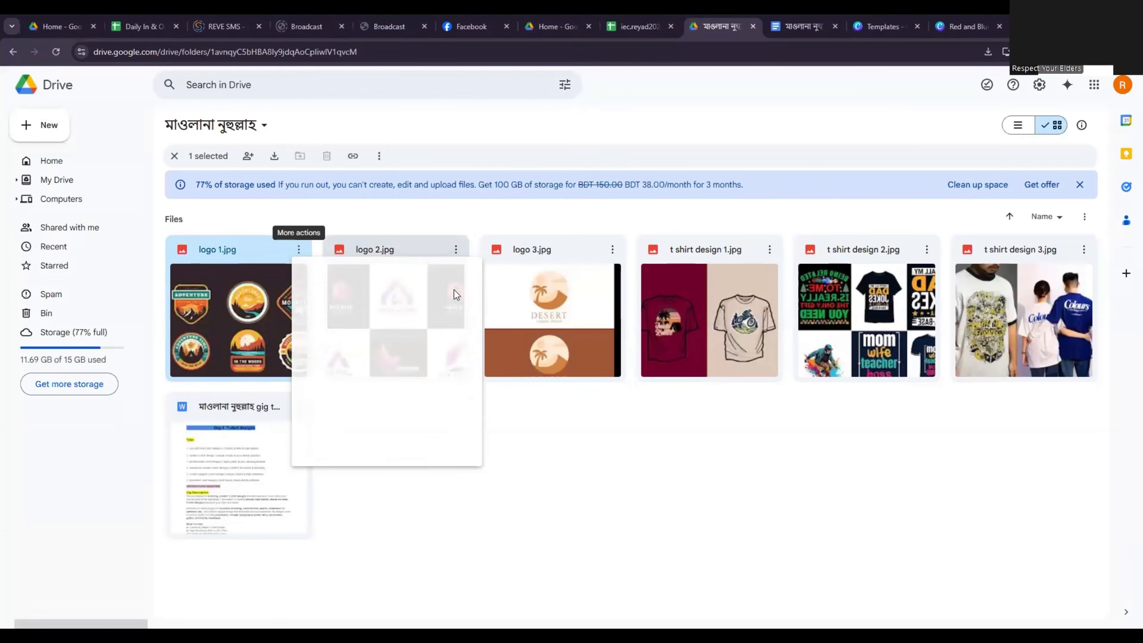
pyautogui.click(455, 249)
pyautogui.click(482, 300)
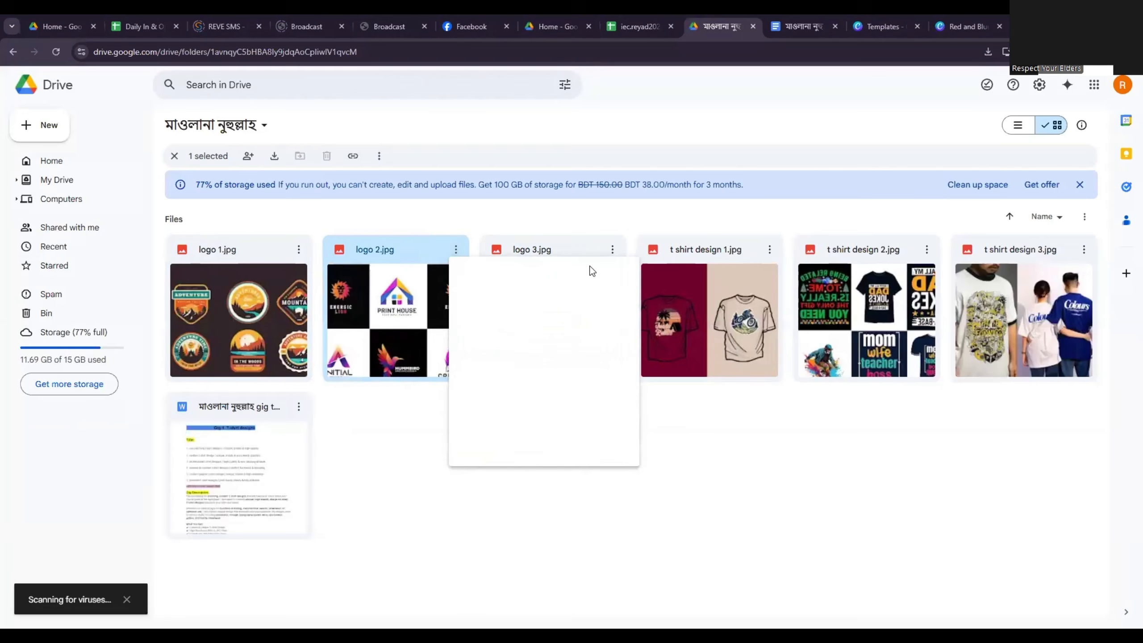
pyautogui.click(612, 249)
pyautogui.click(625, 297)
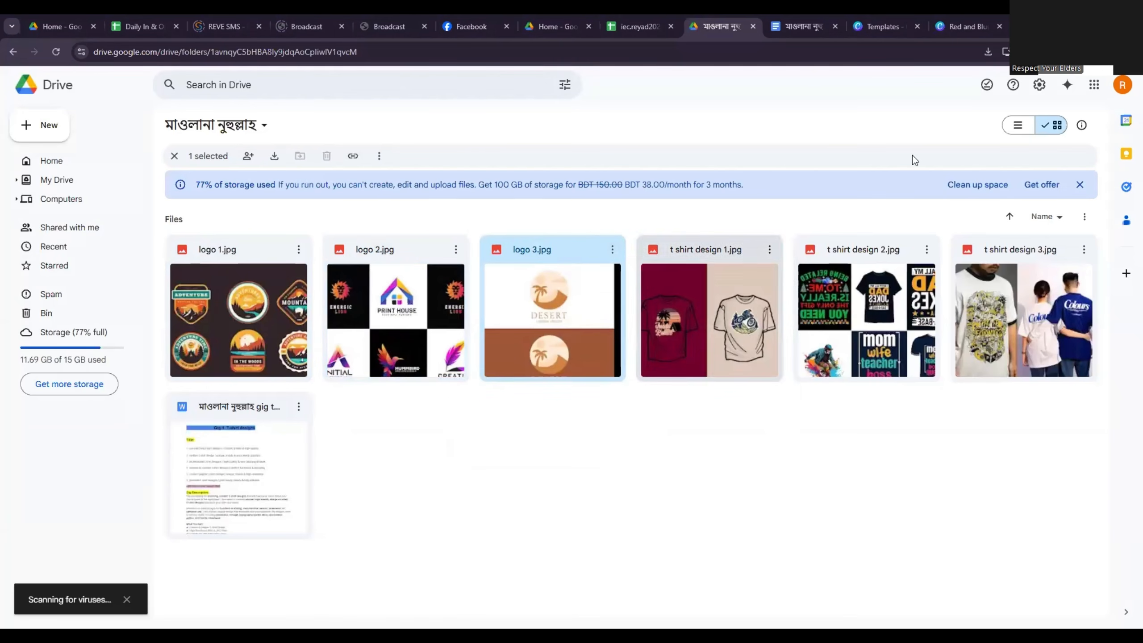
# Step: Open the Downloads folder and copy the new files logo 3 (1), logo 2 (1) and logo 1 (1)
pyautogui.click(988, 52)
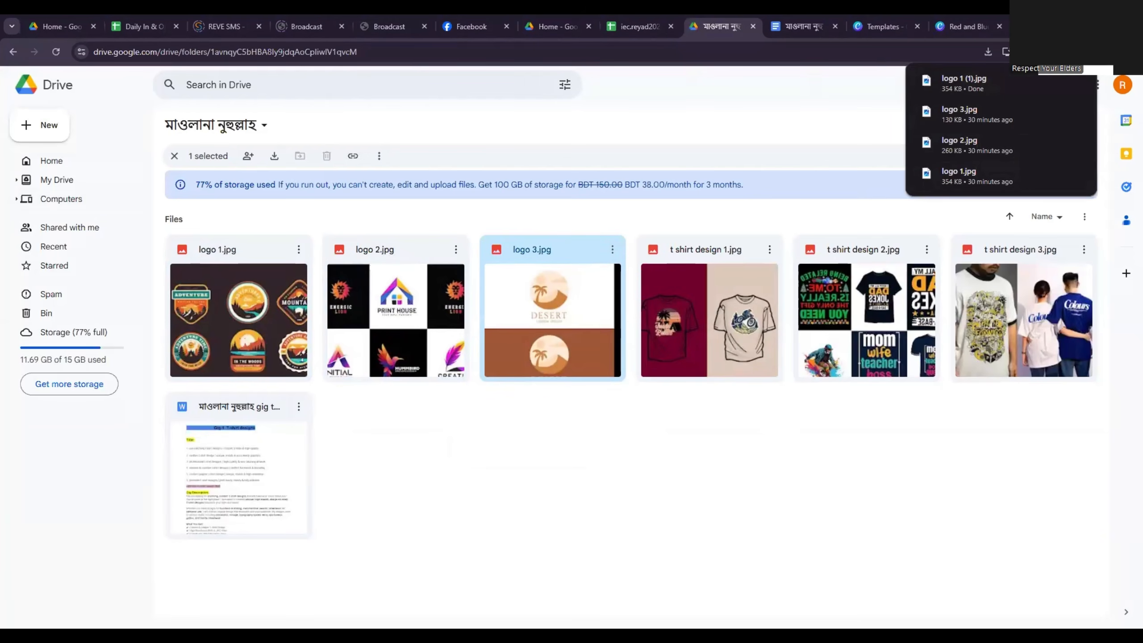
pyautogui.click(972, 84)
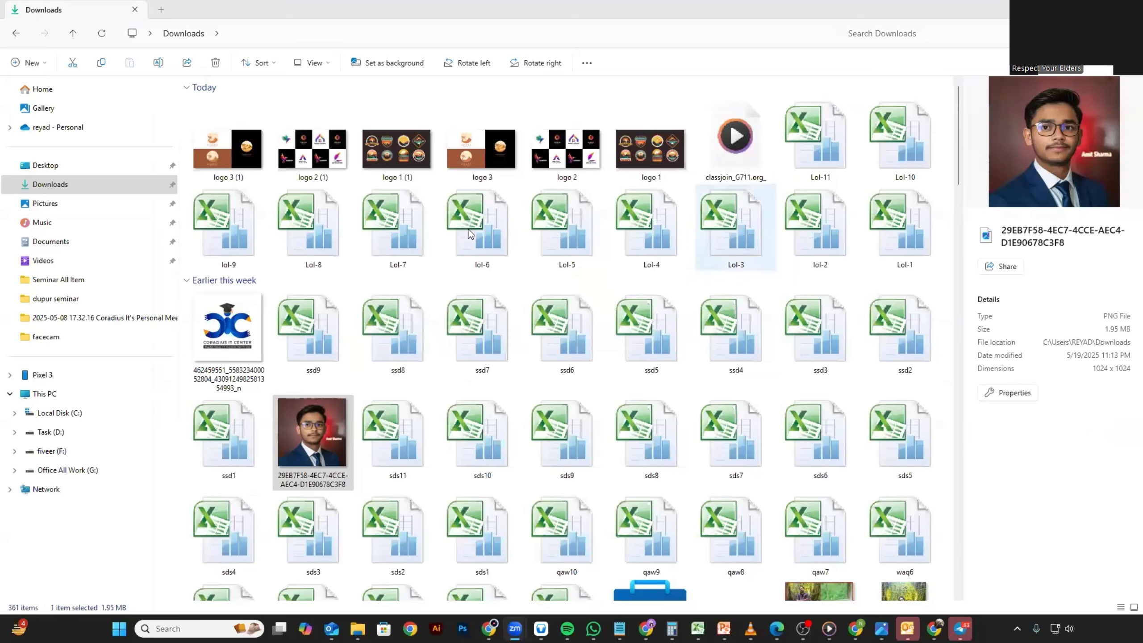
pyautogui.keyDown('ctrl'); pyautogui.scroll(1, 495, 198); pyautogui.keyUp('ctrl')
pyautogui.keyDown('ctrl'); pyautogui.scroll(1, 494, 198); pyautogui.keyUp('ctrl')
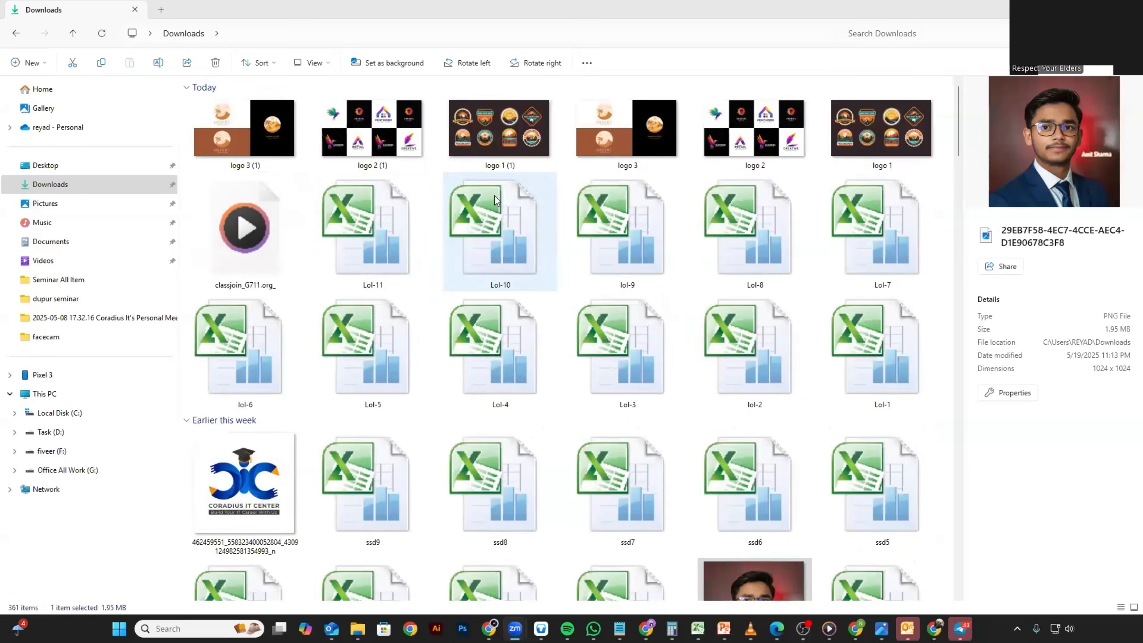
pyautogui.click(272, 140)
pyautogui.keyDown('ctrl'); pyautogui.click(398, 146); pyautogui.keyUp('ctrl')
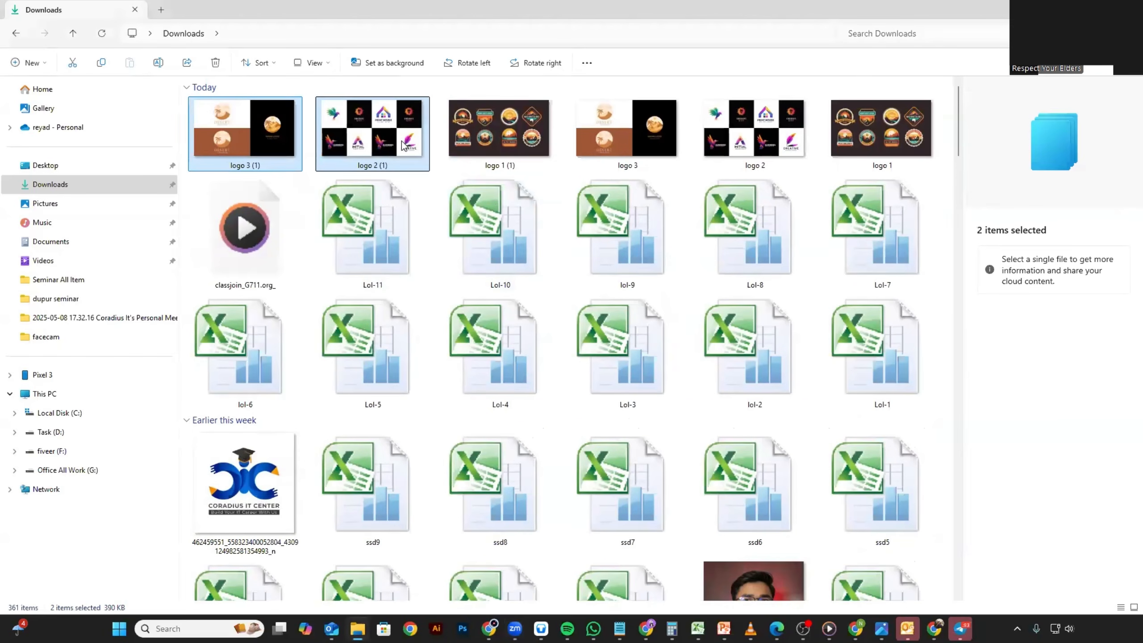
pyautogui.keyDown('ctrl'); pyautogui.click(483, 142); pyautogui.keyUp('ctrl')
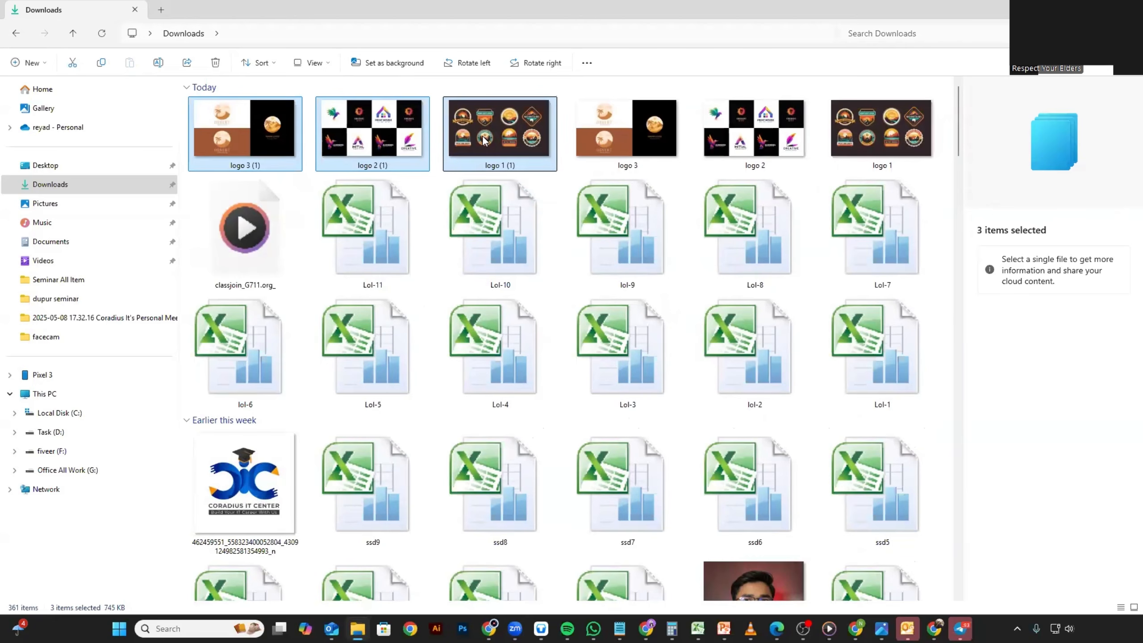
pyautogui.hotkey('ctrl', 'c')
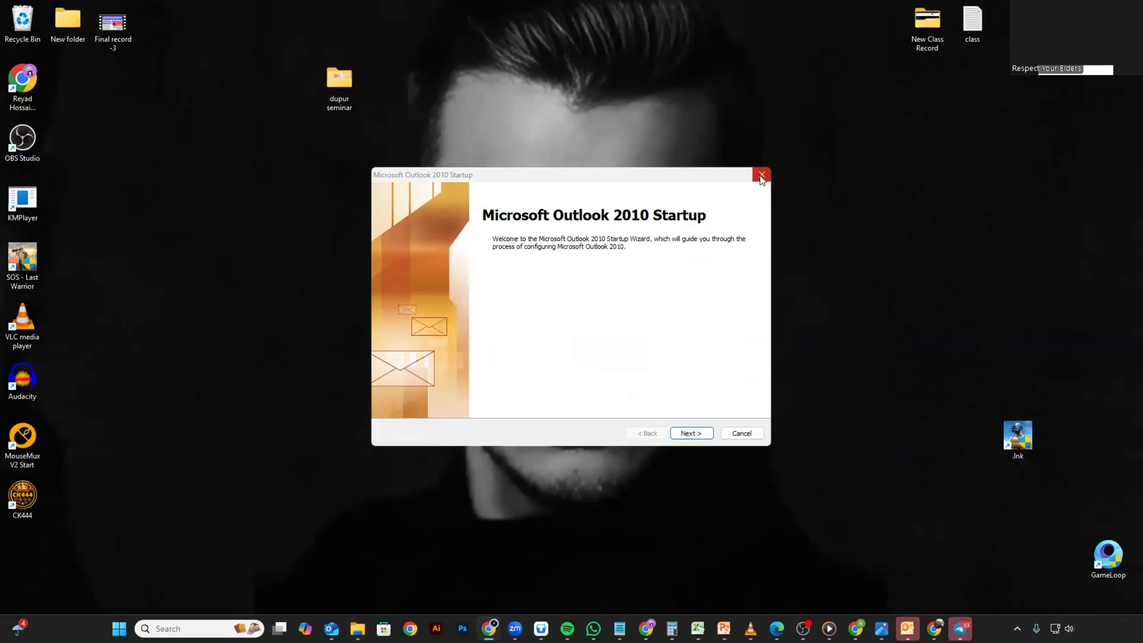
# Step: Create a new folder on the desktop and paste the three copied logo images into it
pyautogui.rightClick(923, 221)
pyautogui.moveTo(933, 267)
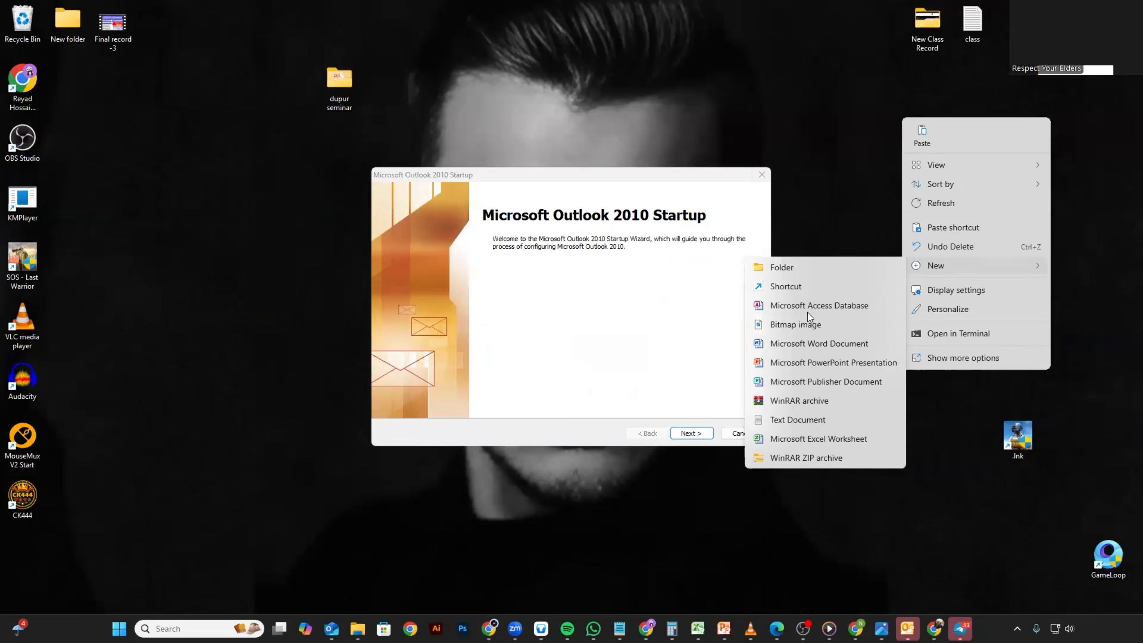
pyautogui.click(781, 268)
pyautogui.click(984, 178)
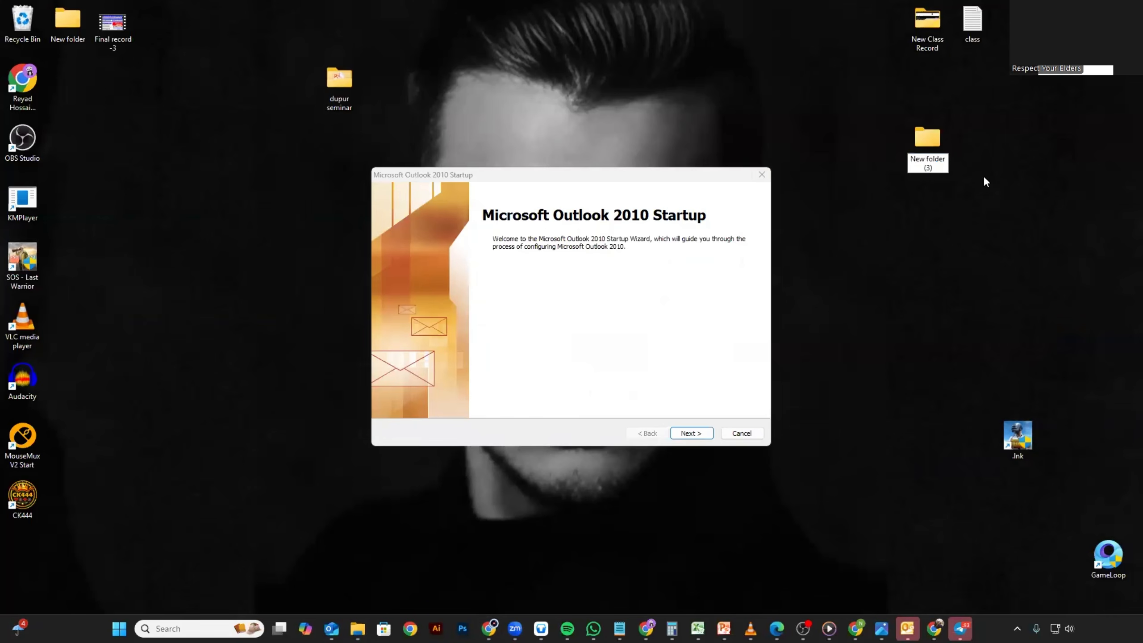
pyautogui.doubleClick(925, 142)
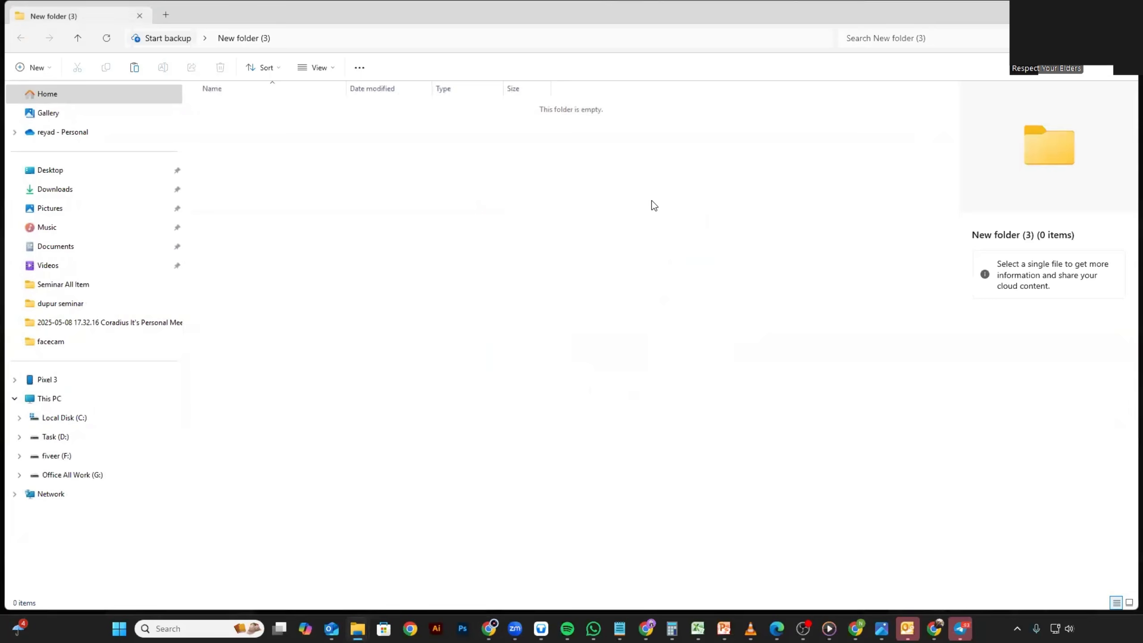
pyautogui.hotkey('ctrl', 'v')
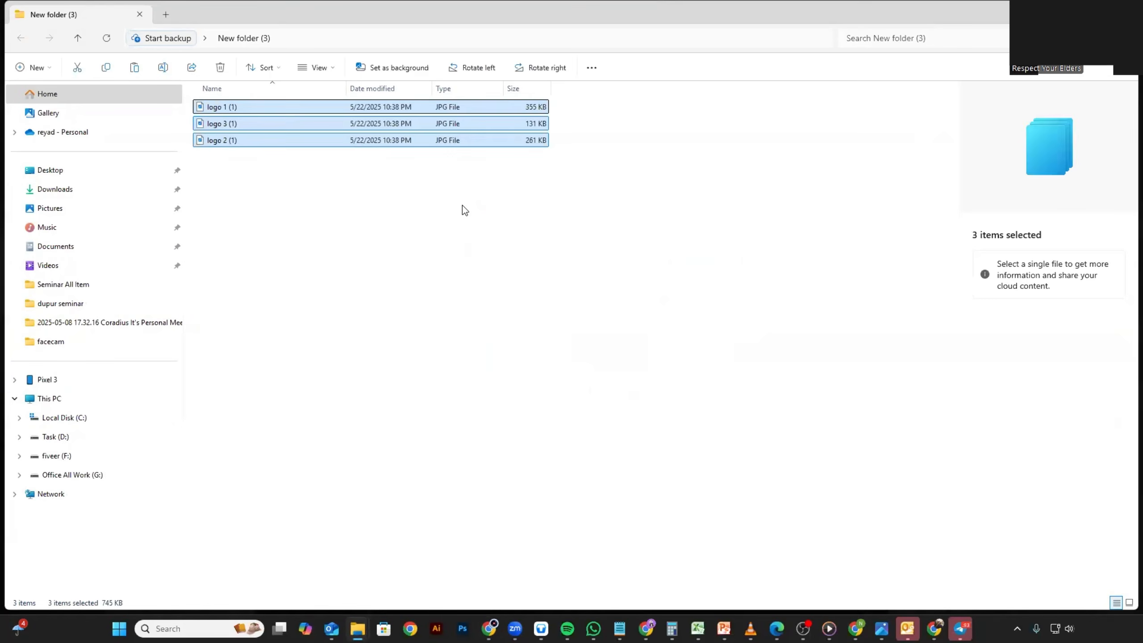
# Step: Preview the pasted logo images and display them as large thumbnails in the new folder
pyautogui.click(327, 184)
pyautogui.scroll(2, 327, 184)
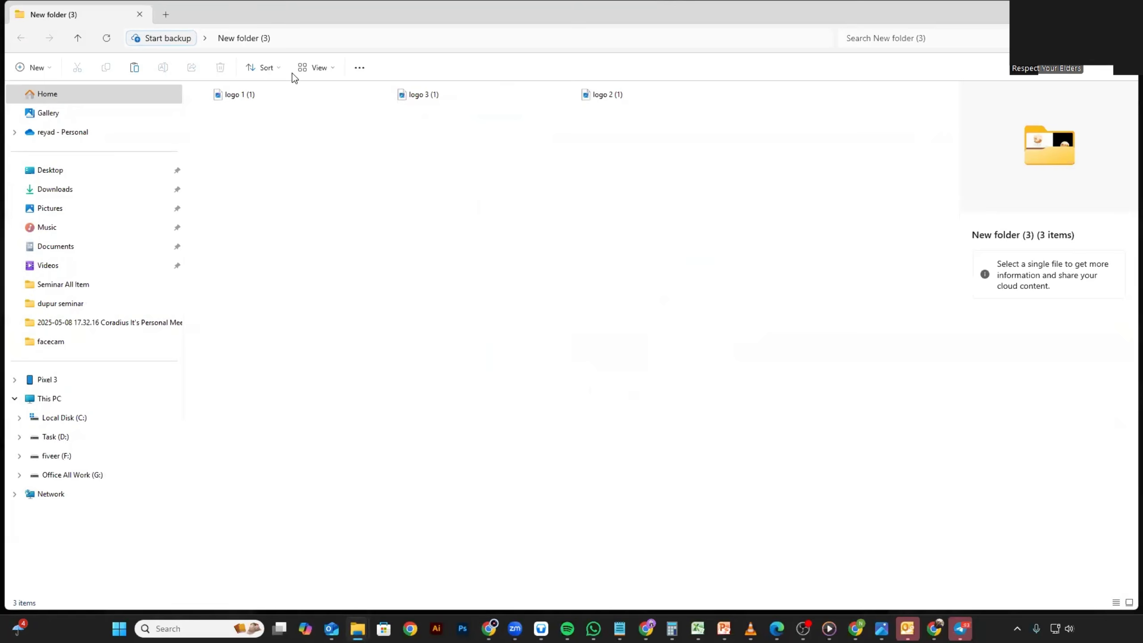
pyautogui.click(237, 100)
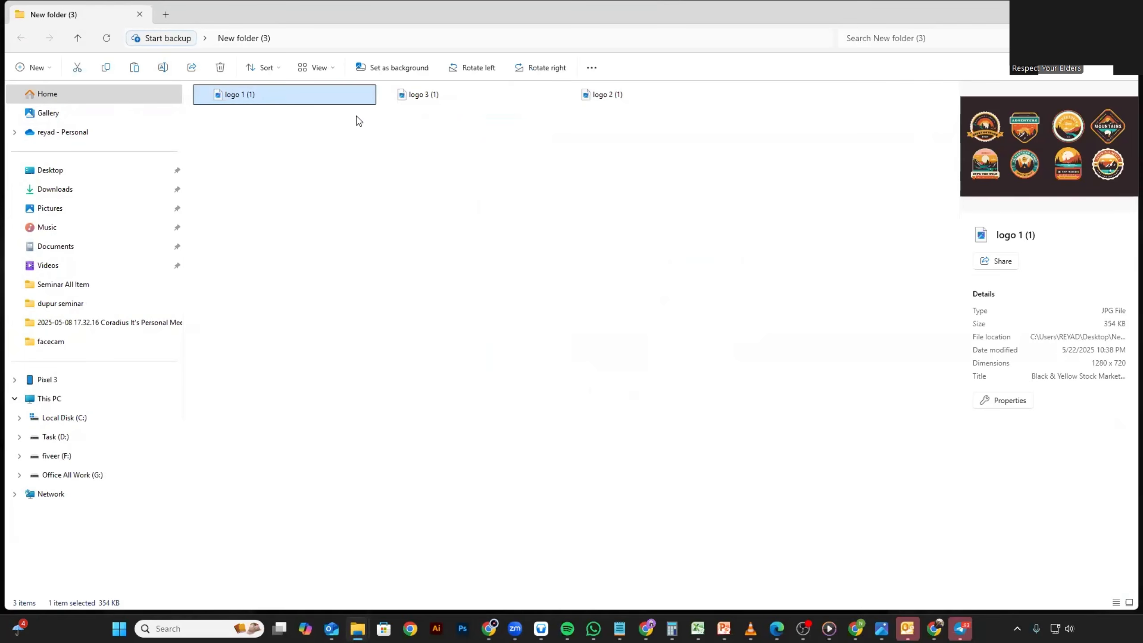
pyautogui.click(446, 93)
pyautogui.click(587, 93)
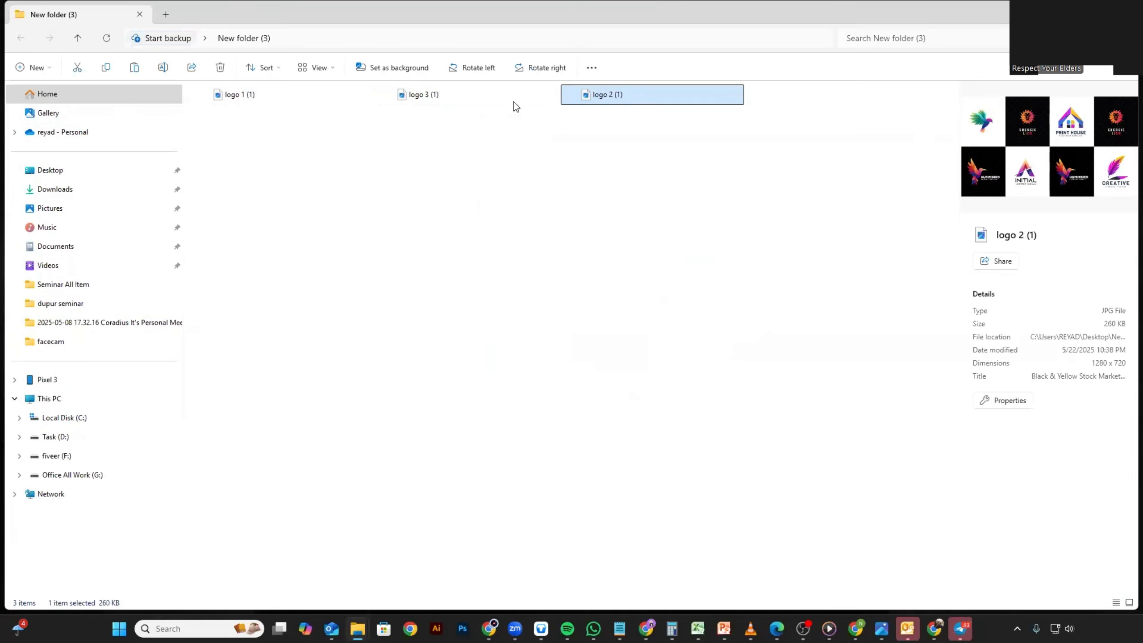
pyautogui.scroll(1, 335, 147)
pyautogui.scroll(3, 338, 151)
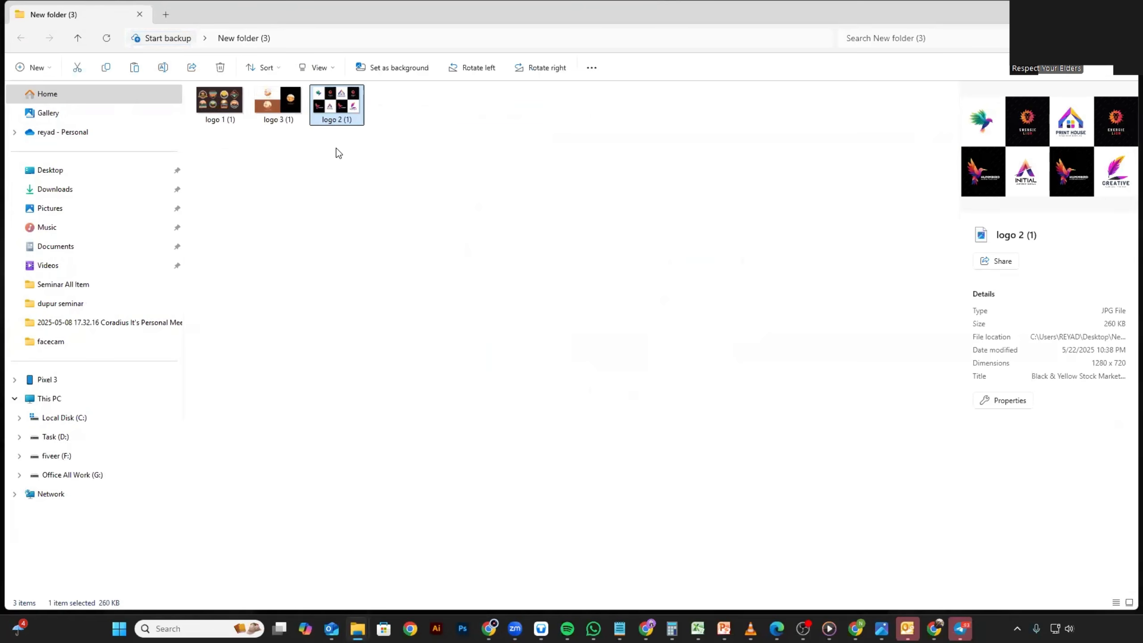
pyautogui.scroll(1, 339, 146)
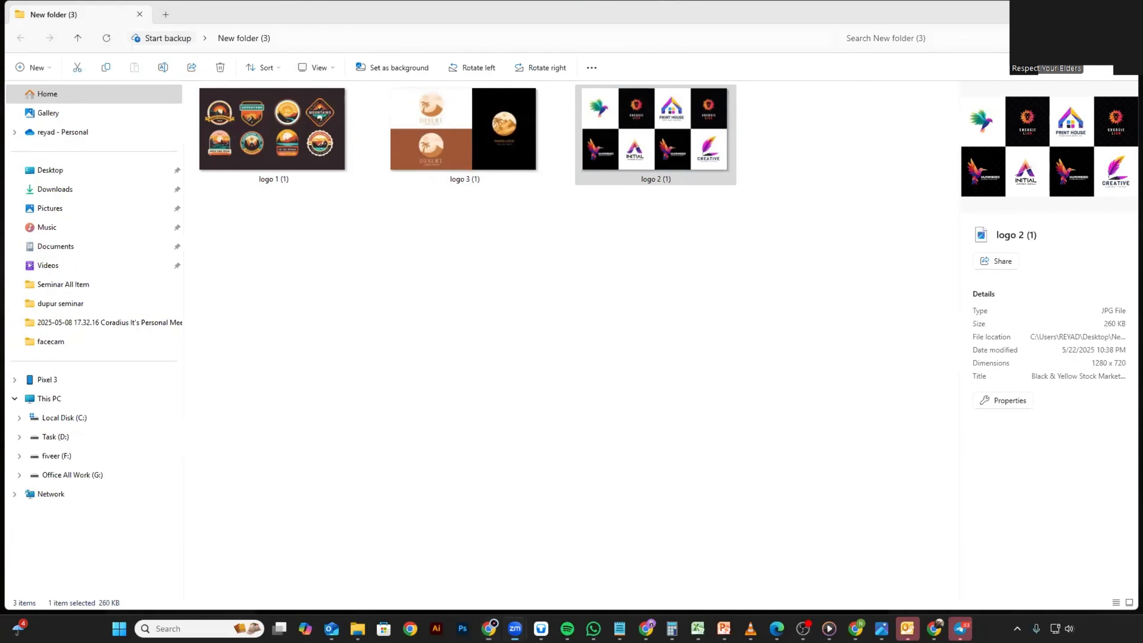
# Step: Rename the image "logo 1 (1)" as "custom t-shirt design unique, trendy & print-ready graphics"
pyautogui.click(299, 154)
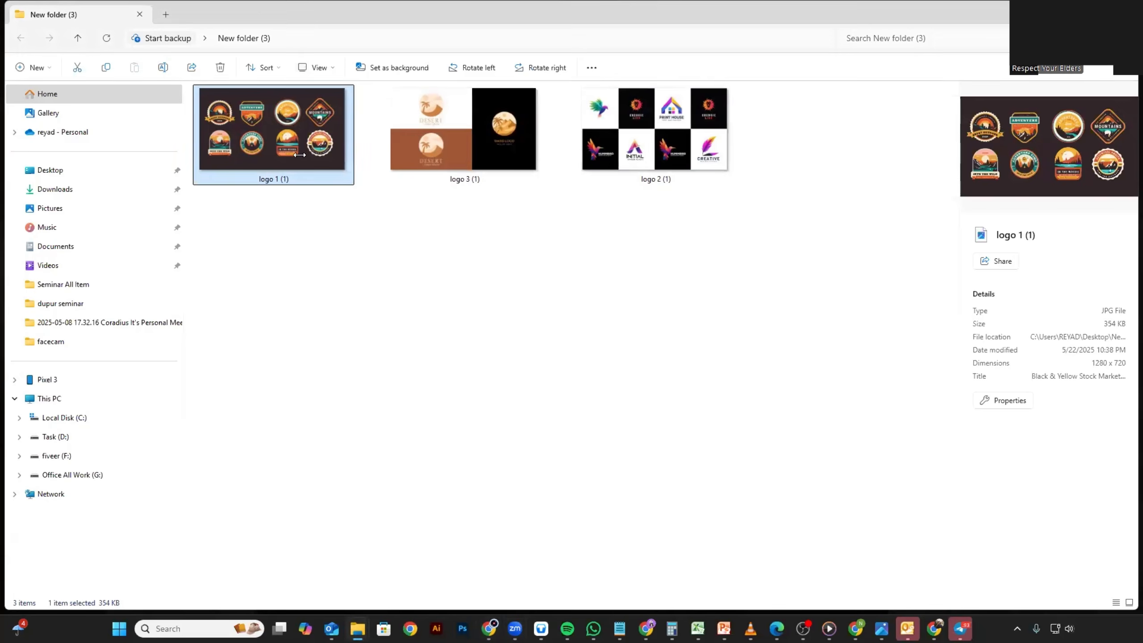
pyautogui.rightClick(299, 154)
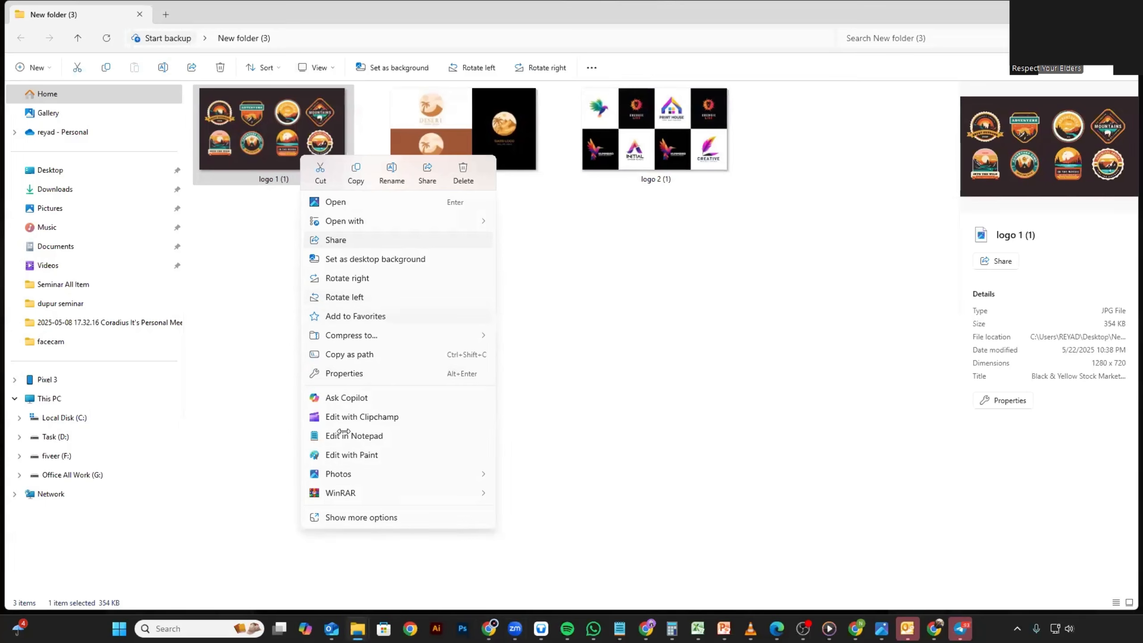
pyautogui.click(398, 517)
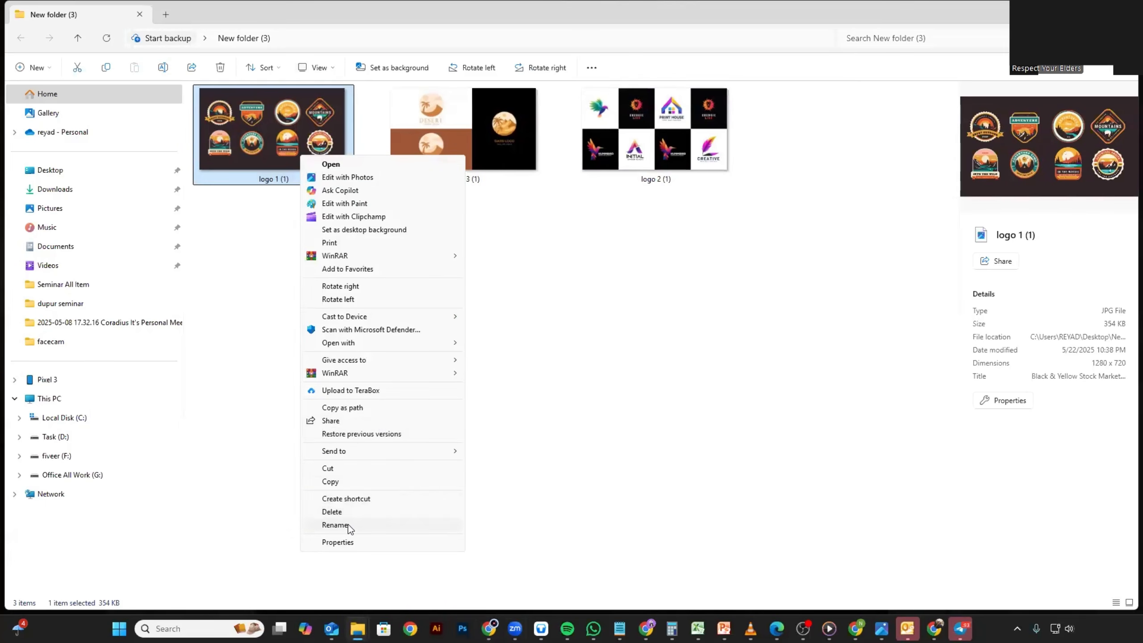
pyautogui.click(348, 524)
pyautogui.write('custom t-shirt design  unique, trendy & print-ready graphics')
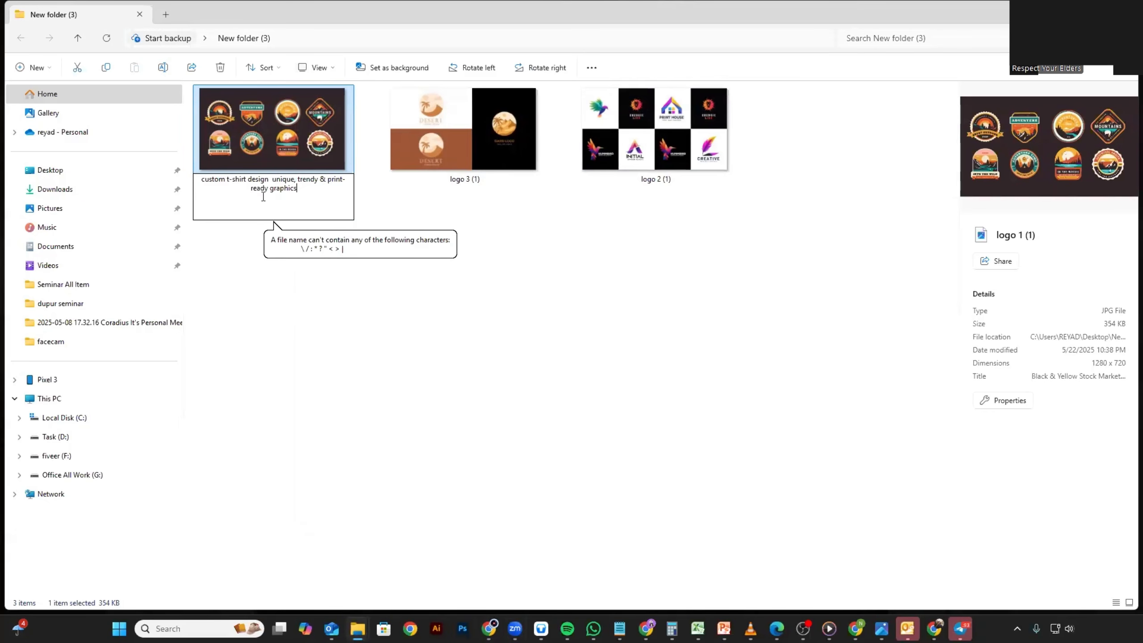
pyautogui.click(423, 204)
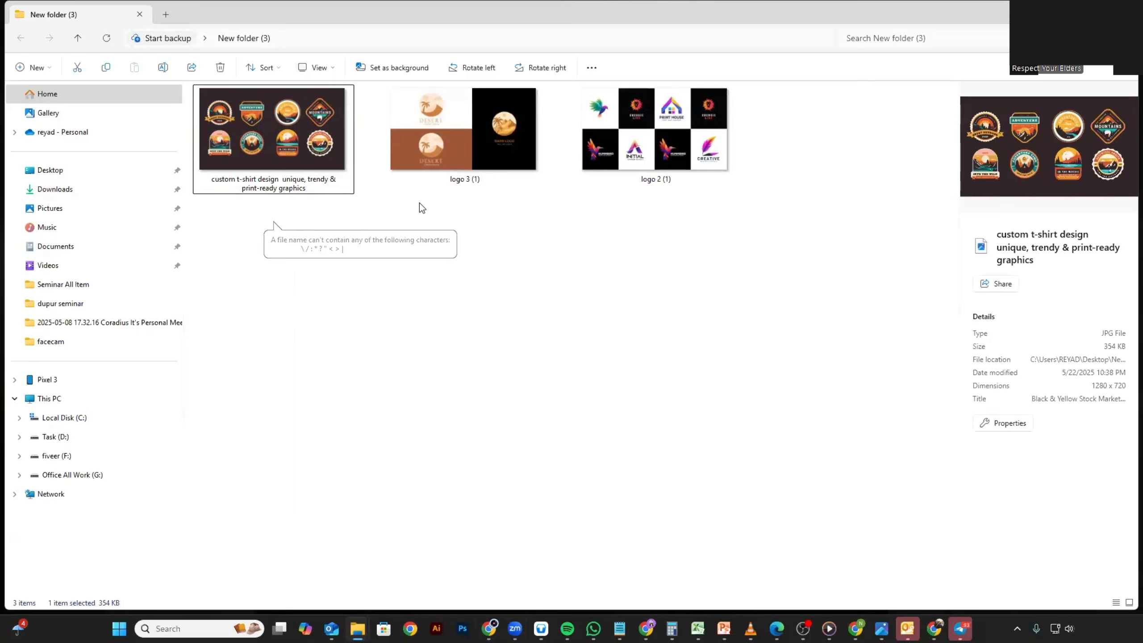
# Step: Rename the image "logo 3 (1)" as "custom t-shirt design unique, trendy & print-ready graphics", accepting the suggested "(2)" suffix
pyautogui.click(463, 171)
pyautogui.rightClick(466, 176)
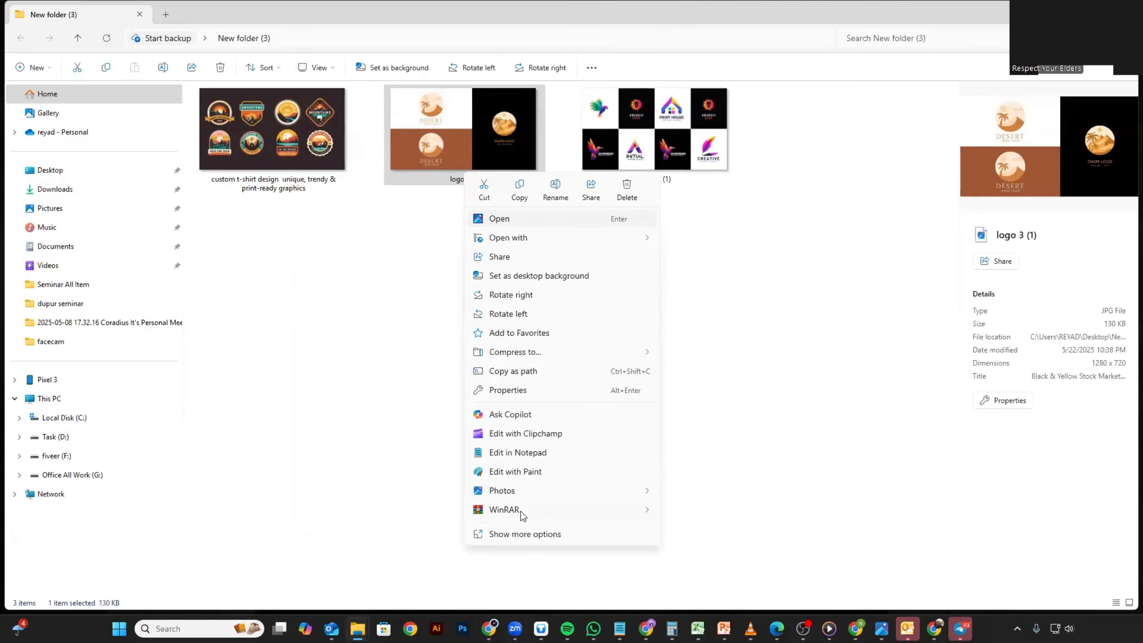
pyautogui.click(541, 533)
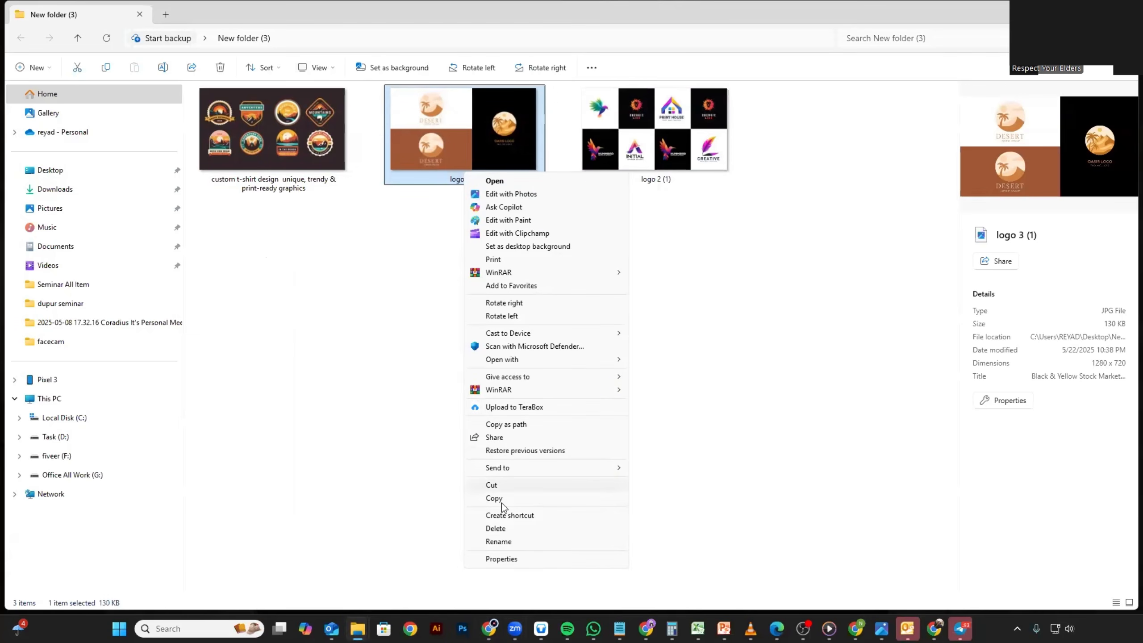
pyautogui.click(500, 541)
pyautogui.write('custom t-shirt design  unique, trendy & print-ready graphics')
pyautogui.press('Return')
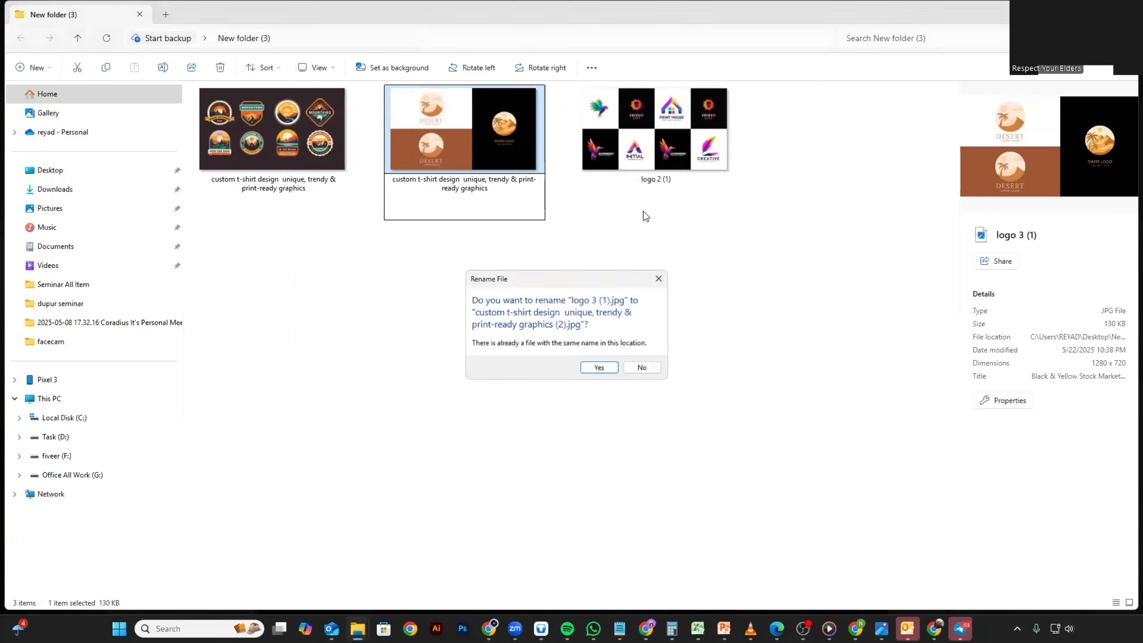
pyautogui.click(600, 368)
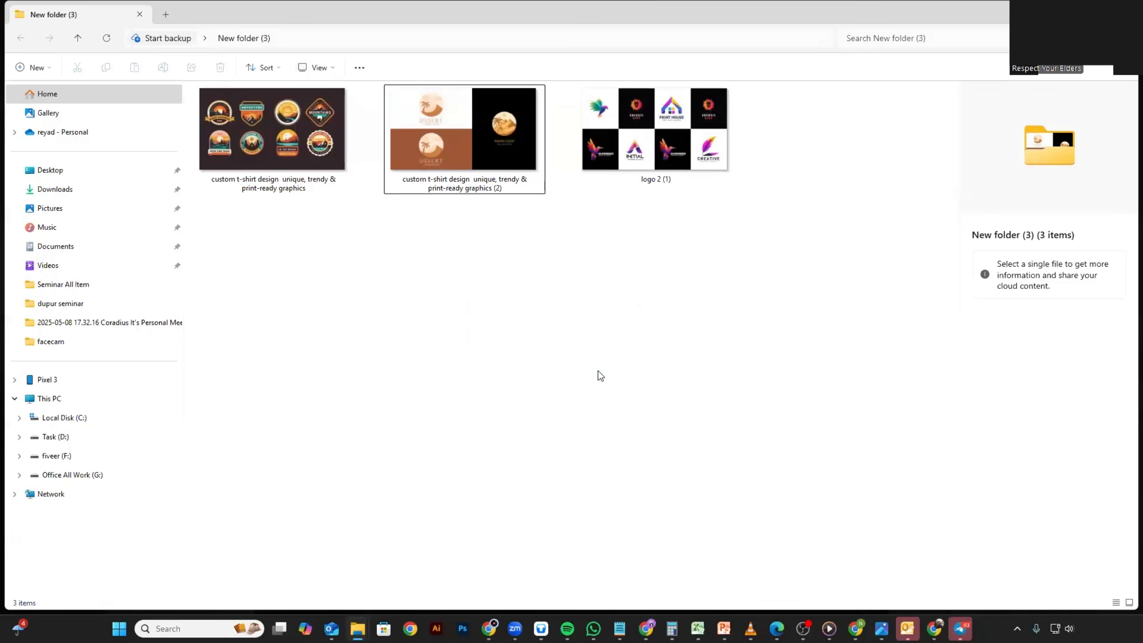
# Step: Rename the image "logo 2 (1)" as "custom t-shirt design unique, trendy & print-ready graphics", accepting the suggested "(3)" suffix
pyautogui.click(662, 135)
pyautogui.rightClick(666, 121)
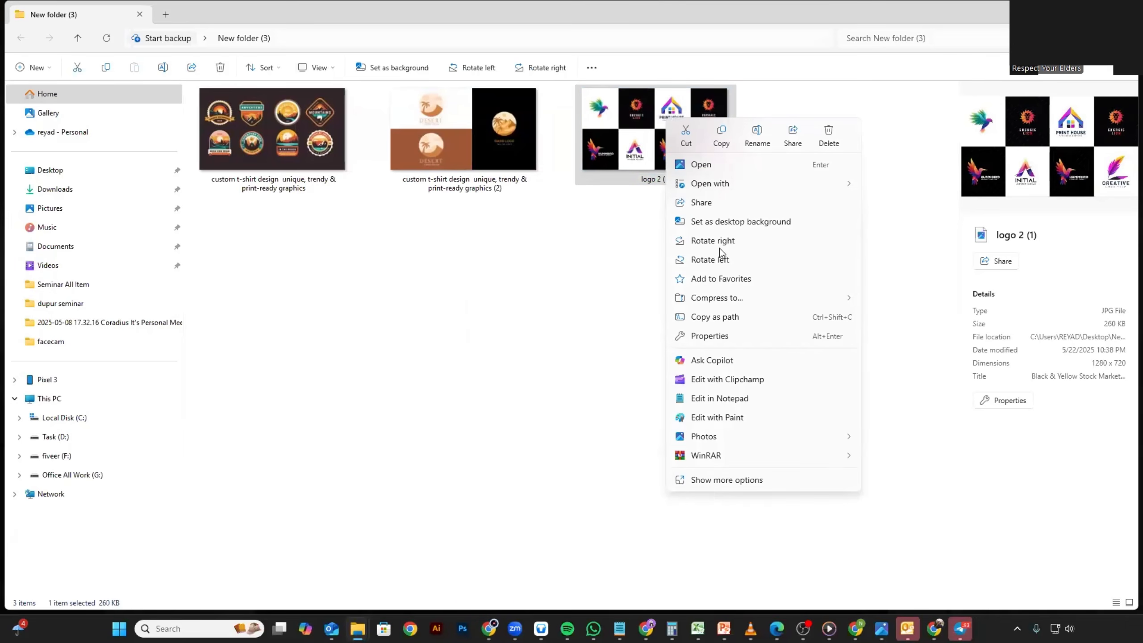
pyautogui.click(712, 480)
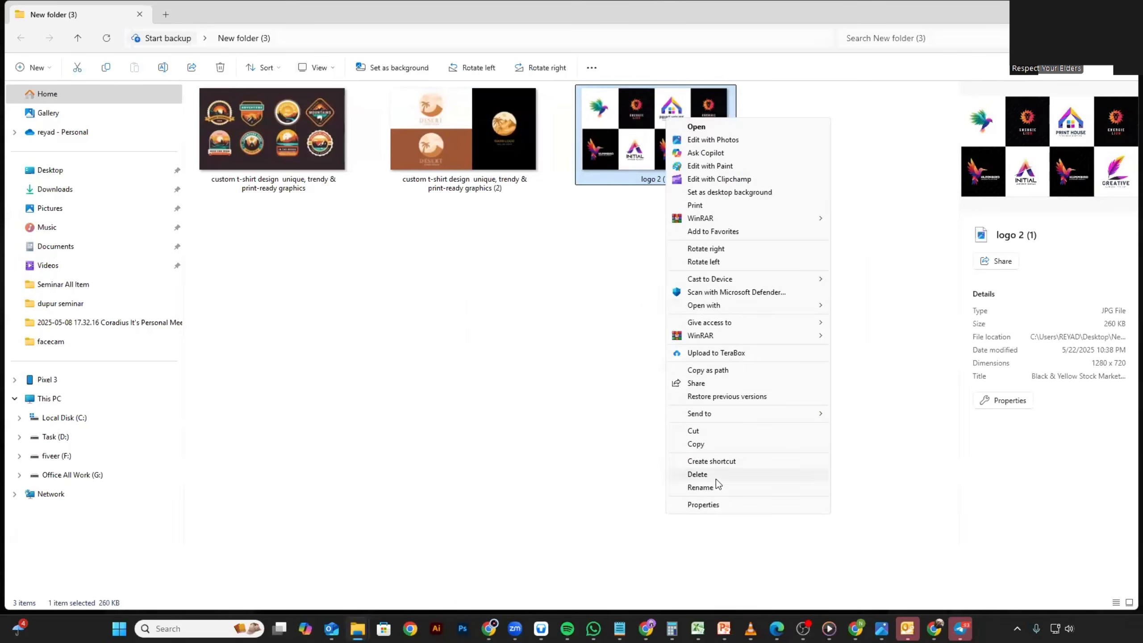
pyautogui.click(706, 487)
pyautogui.write('custom t-shirt design  unique, trendy & print-ready graphics')
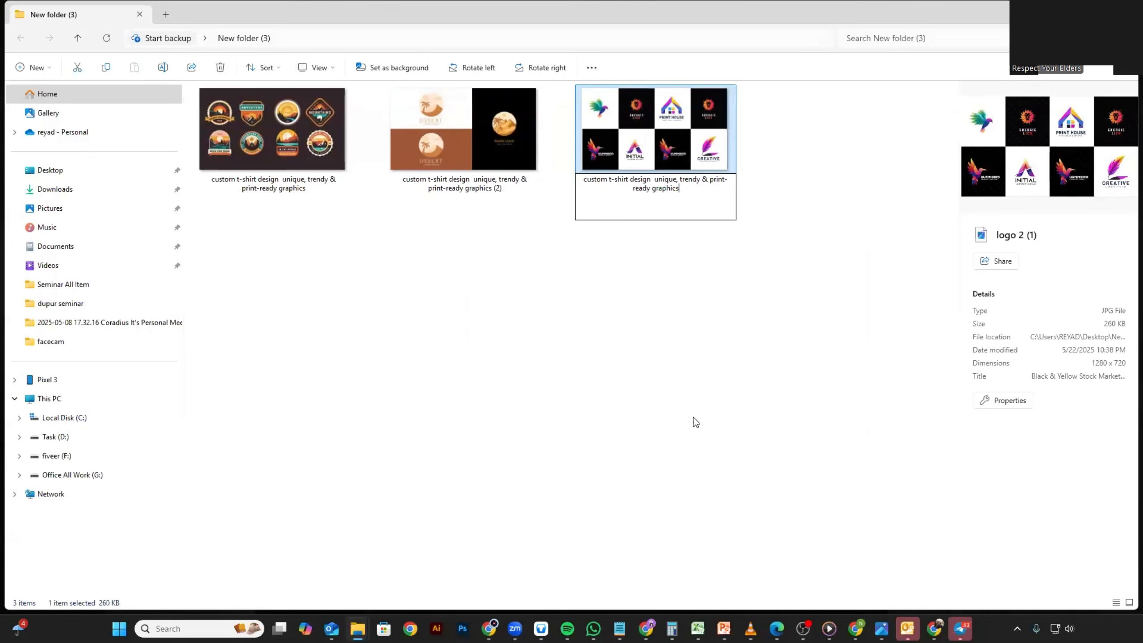
pyautogui.press('Return')
pyautogui.click(594, 368)
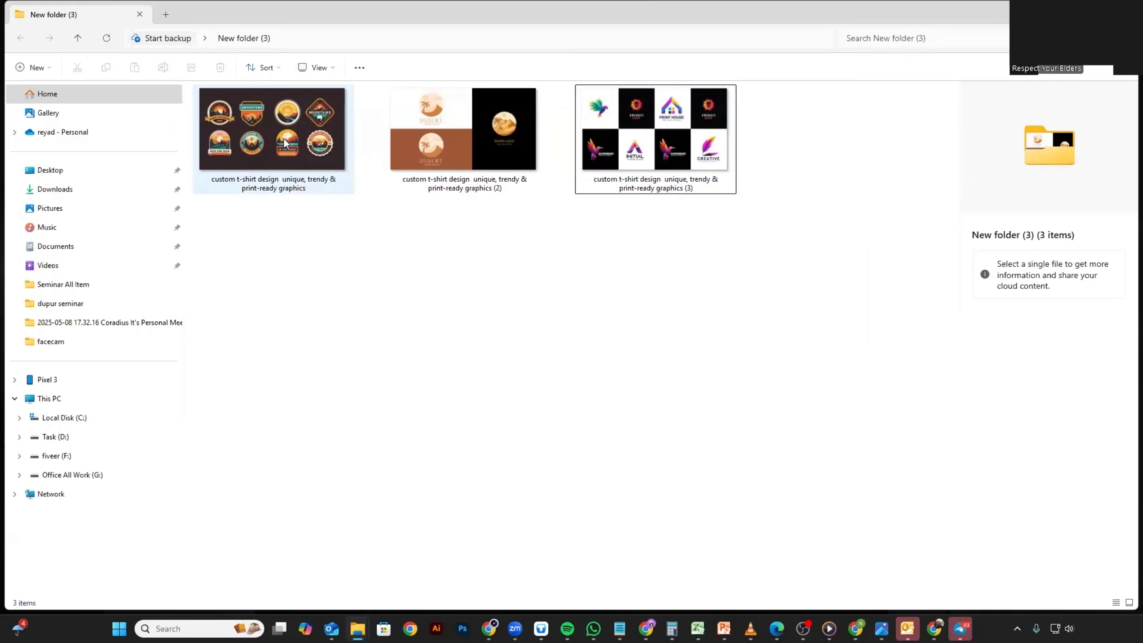
# Step: Open the properties of the first renamed image, without a number suffix, and display its metadata details
pyautogui.click(264, 140)
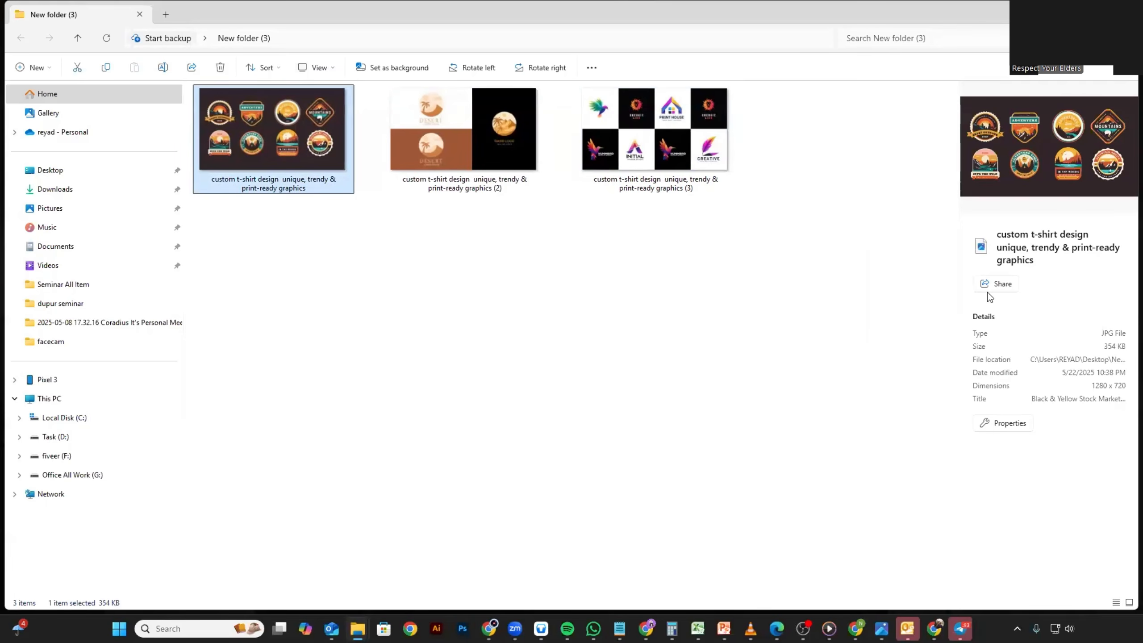
pyautogui.click(1010, 424)
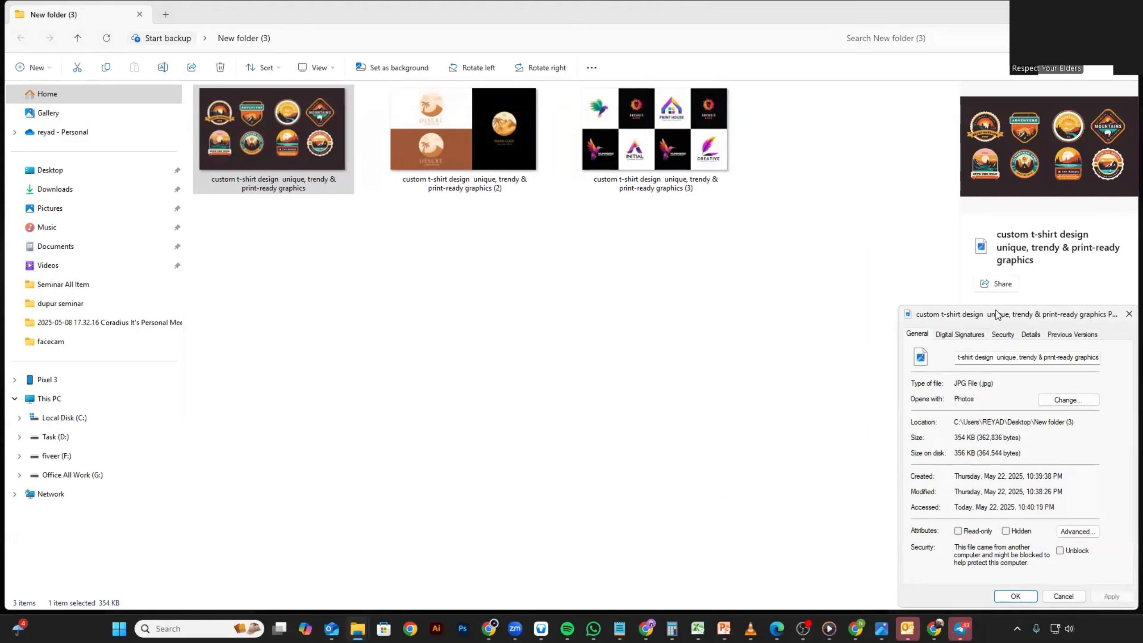
pyautogui.moveTo(996, 314); pyautogui.dragTo(458, 126)
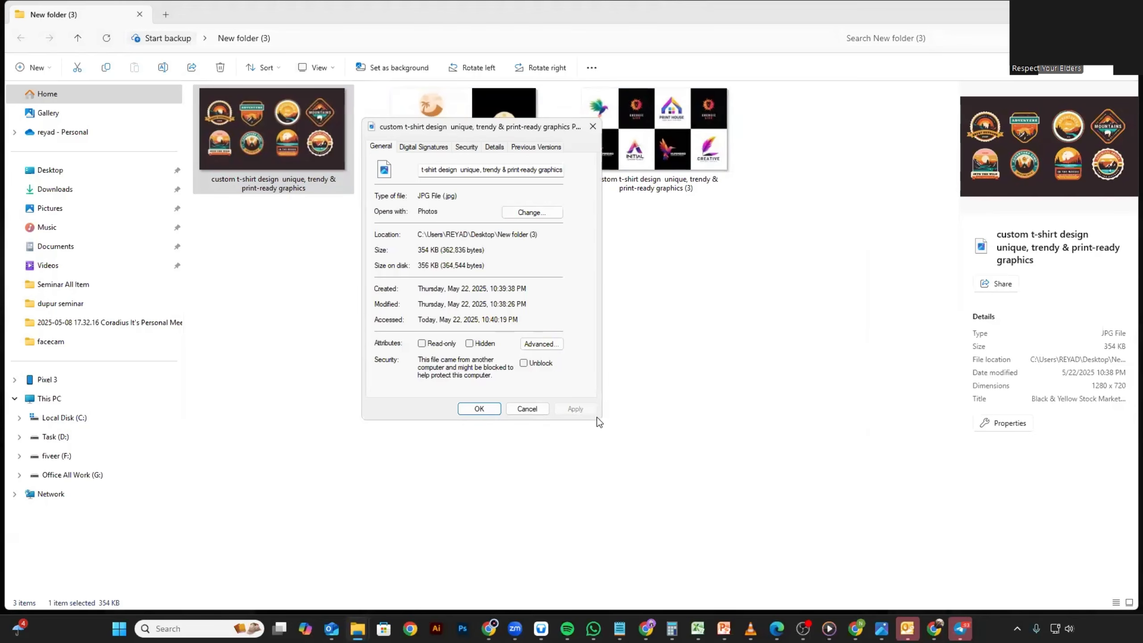
pyautogui.click(424, 147)
pyautogui.click(379, 147)
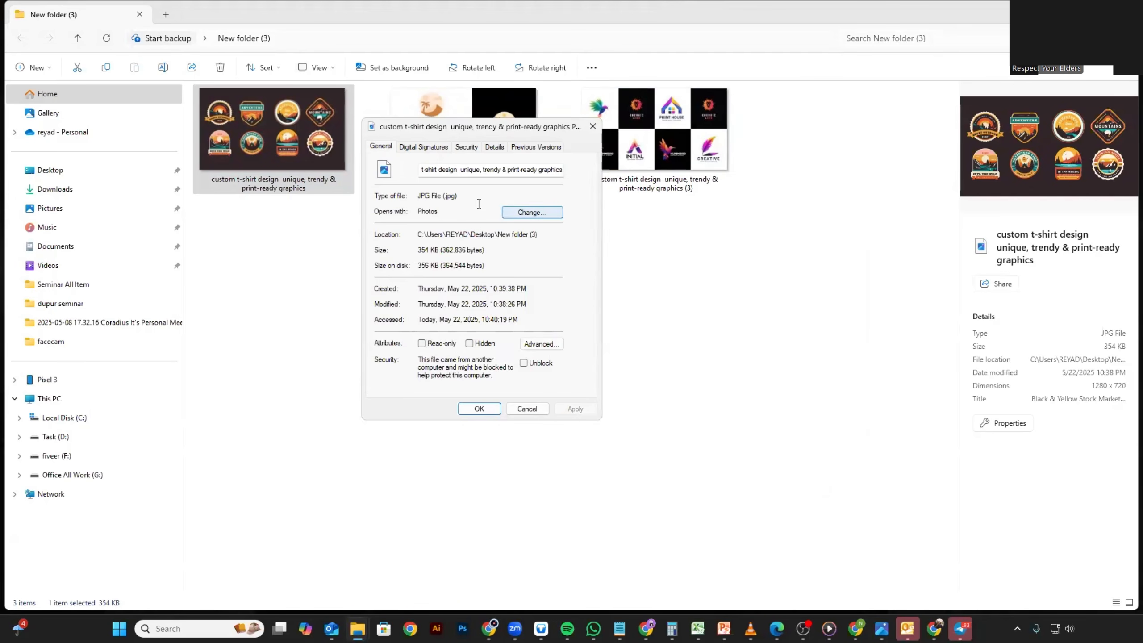
pyautogui.click(499, 146)
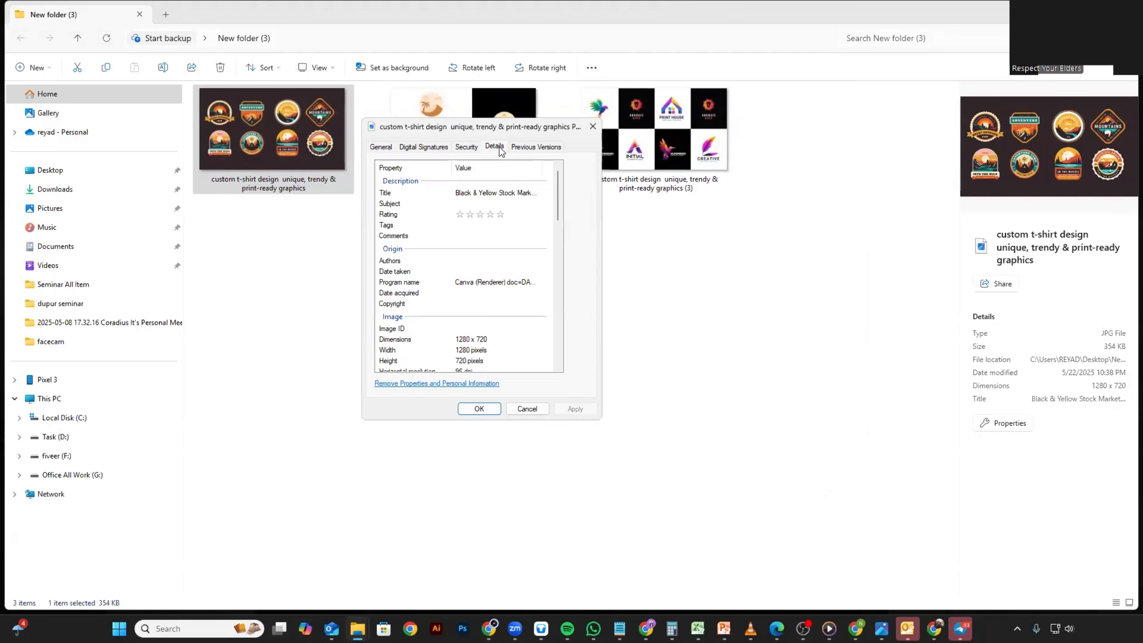
# Step: Examine the title, rating, tags and comments fields in the image's metadata without entering values
pyautogui.click(500, 215)
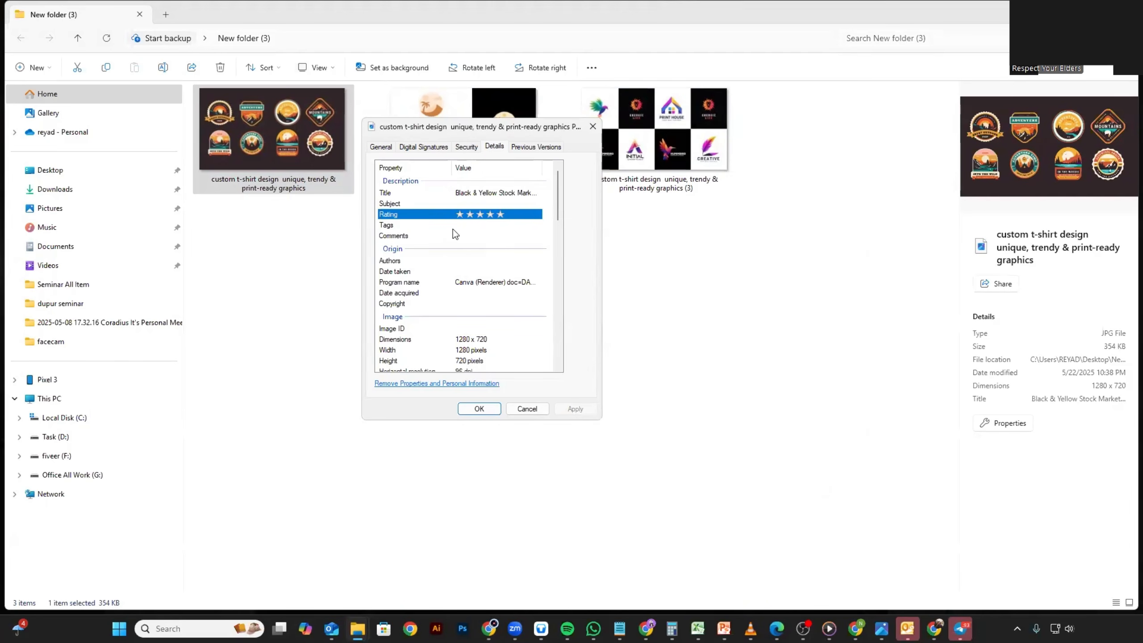
pyautogui.click(421, 225)
pyautogui.click(471, 225)
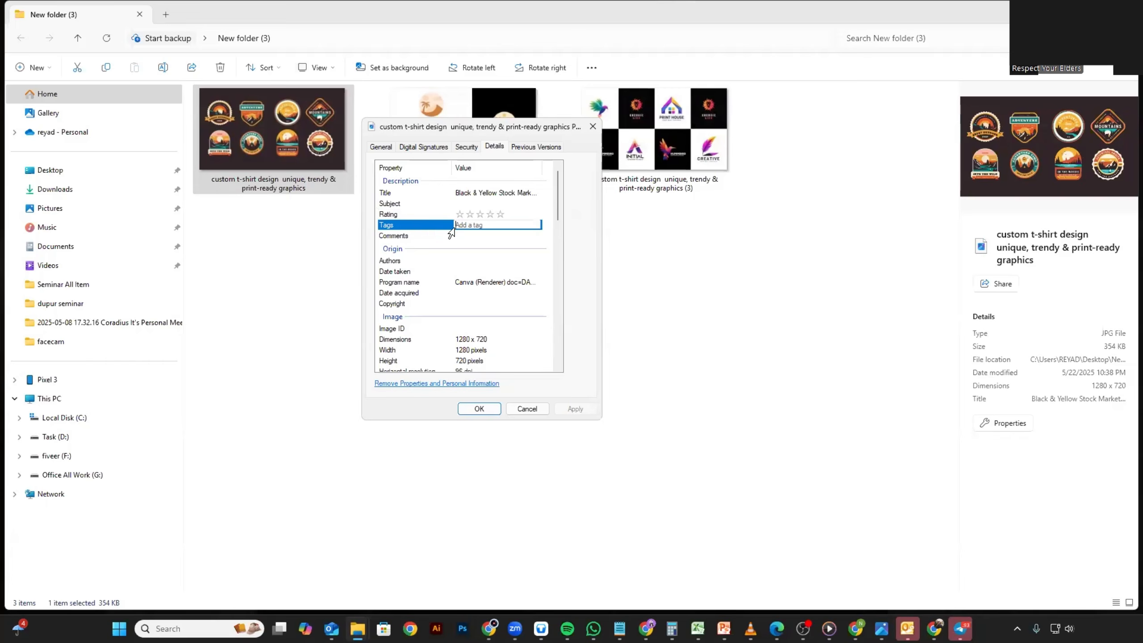
pyautogui.click(472, 218)
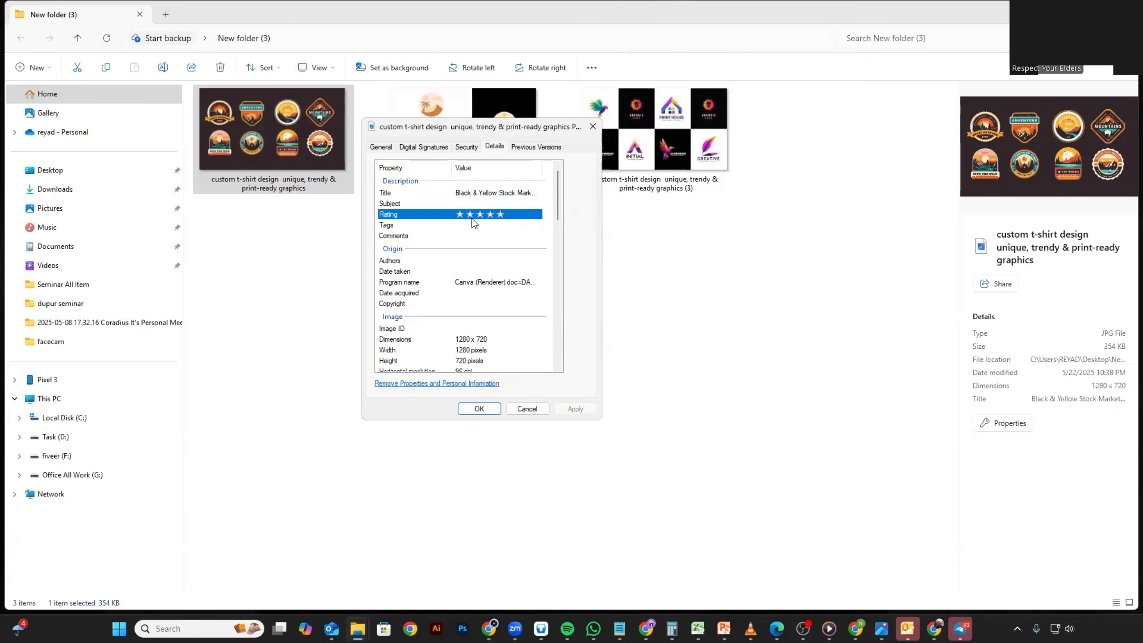
pyautogui.click(472, 225)
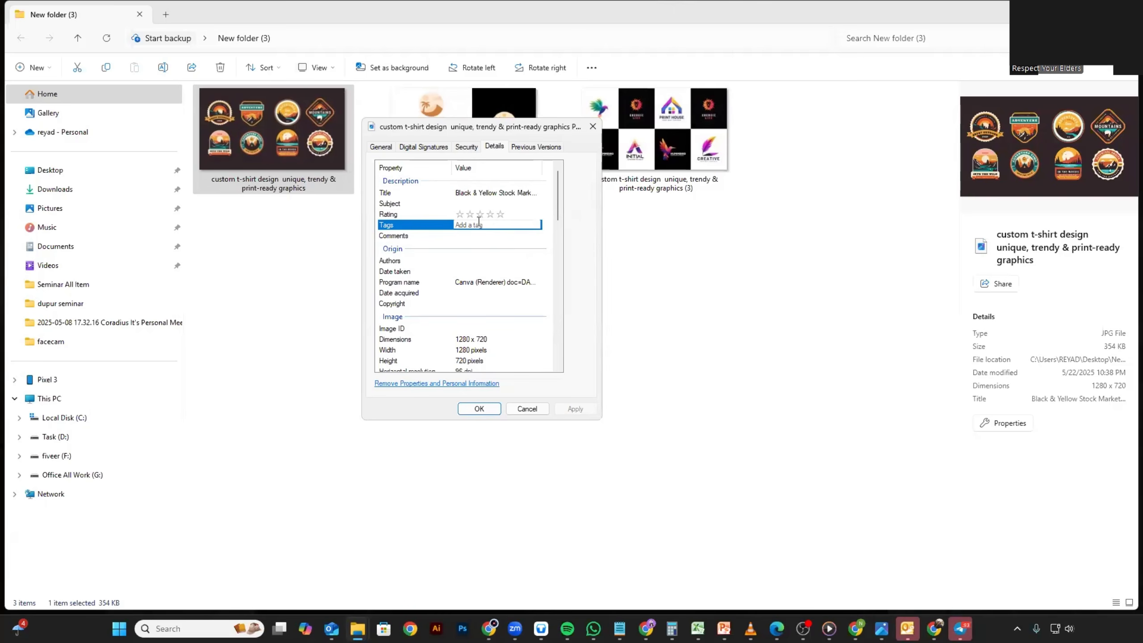
pyautogui.click(503, 193)
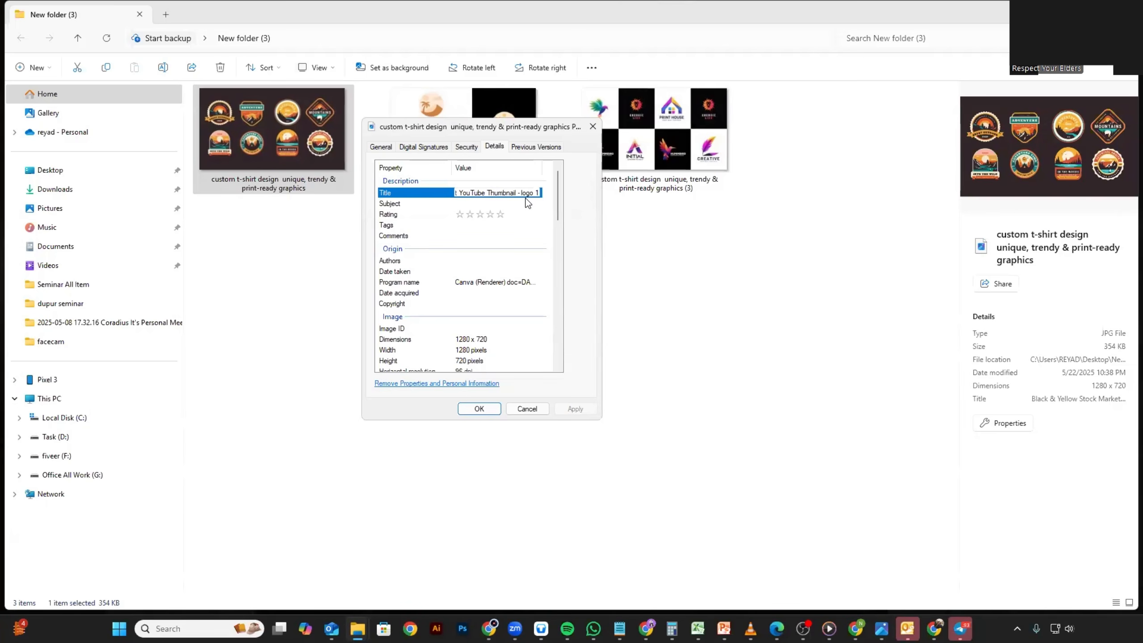
pyautogui.click(545, 214)
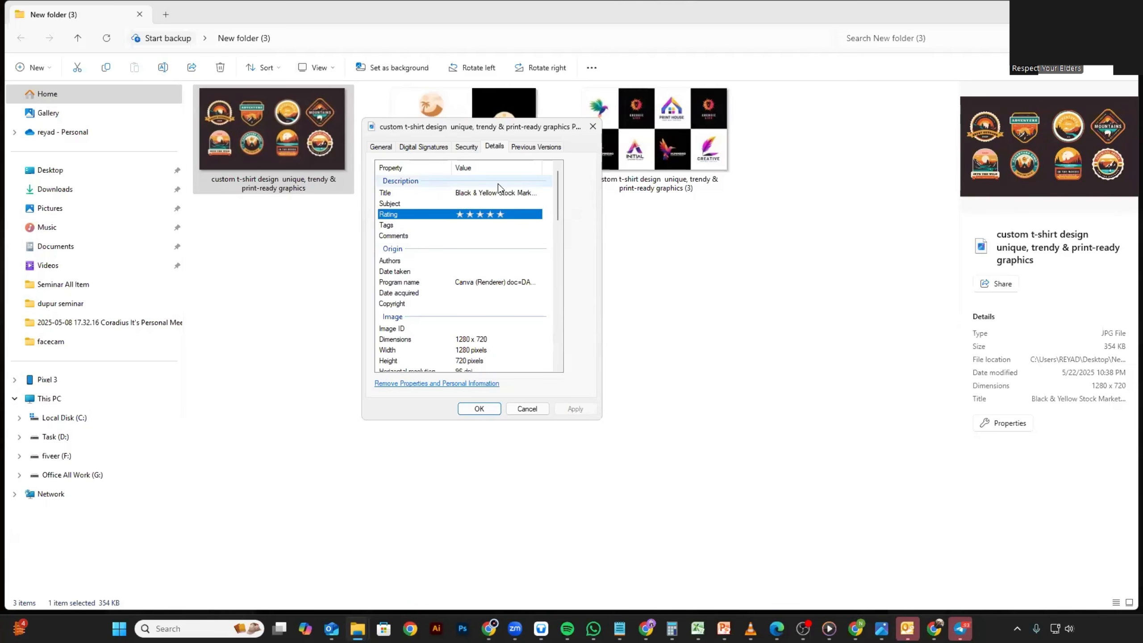
pyautogui.click(499, 192)
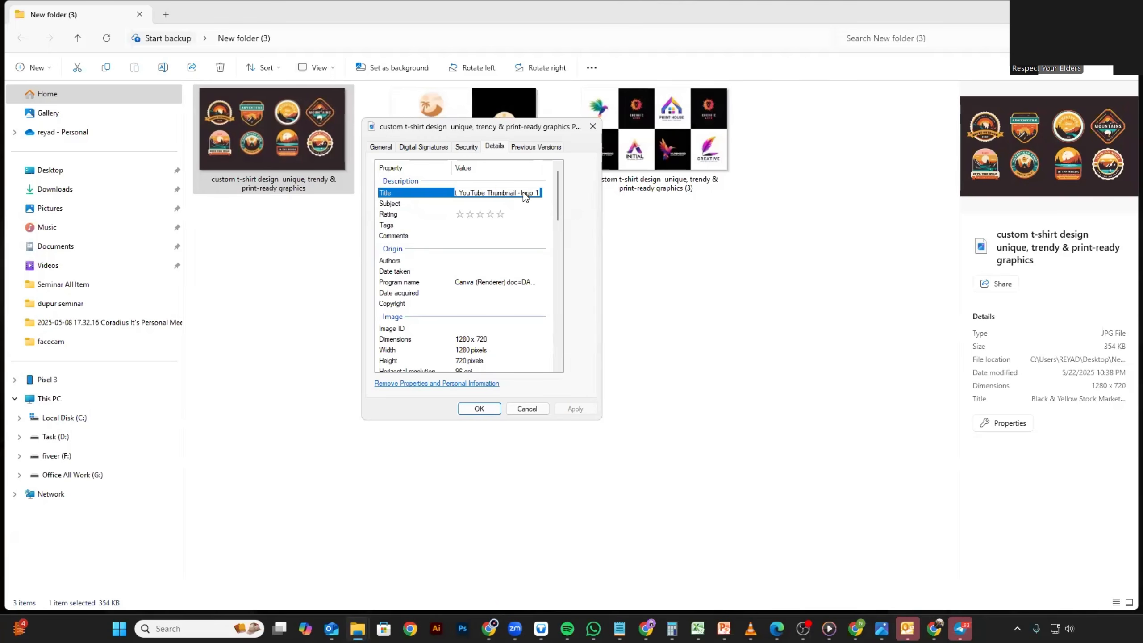
pyautogui.click(501, 215)
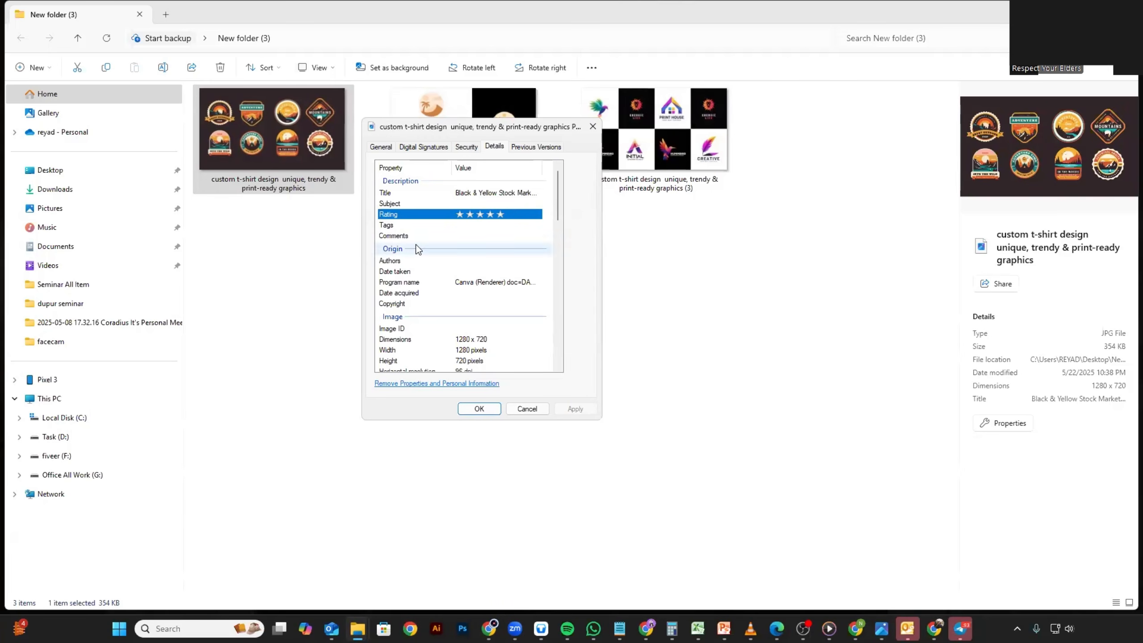
pyautogui.click(408, 233)
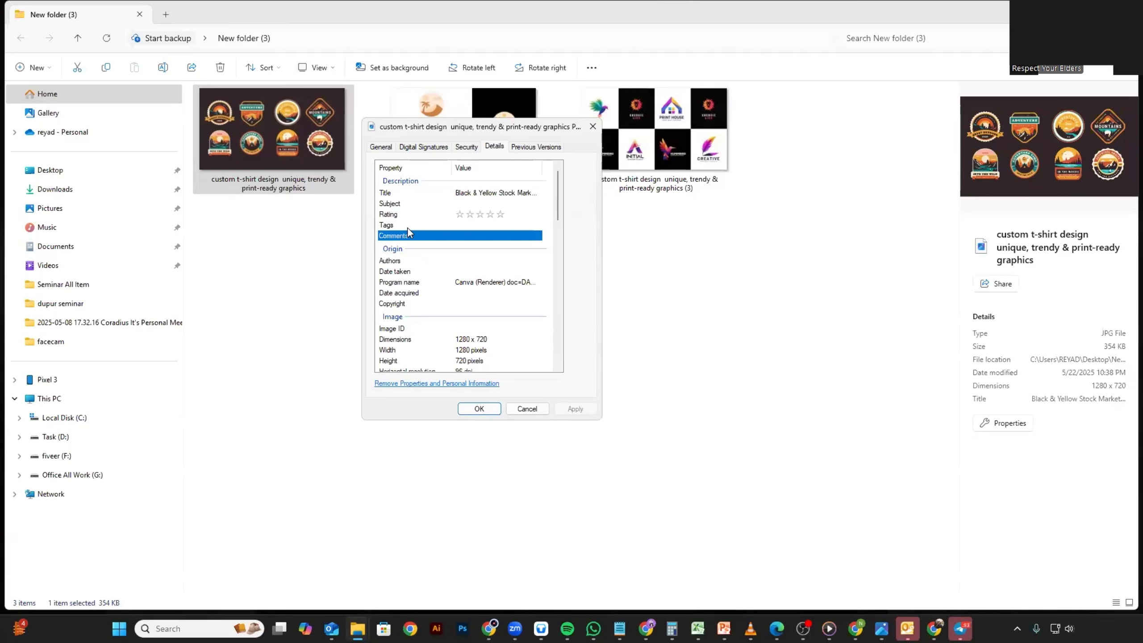
pyautogui.click(434, 226)
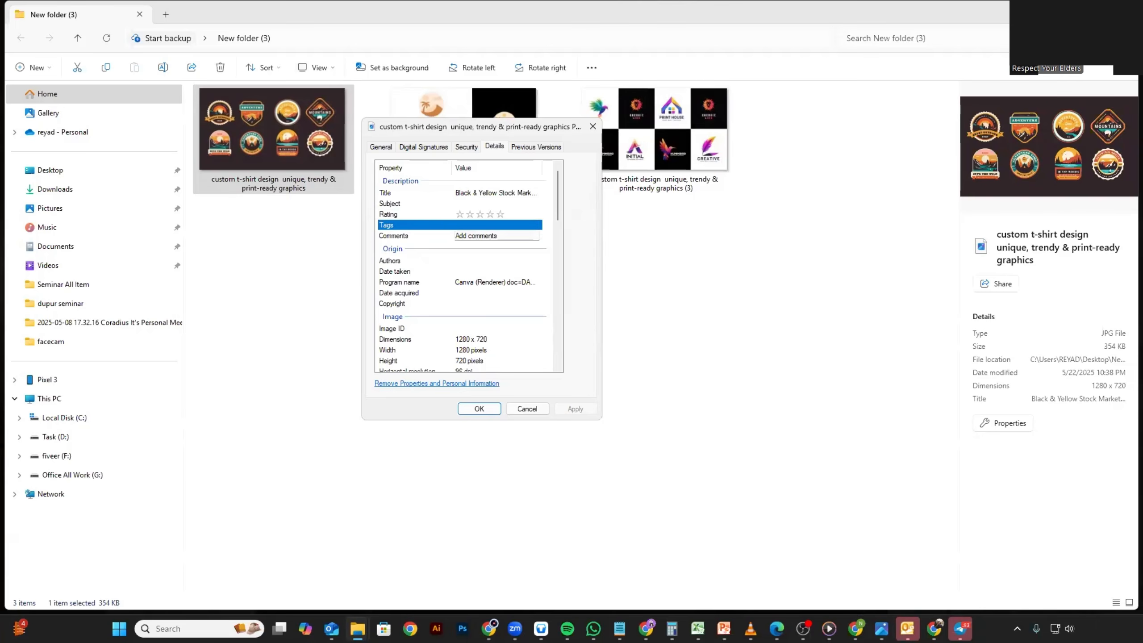
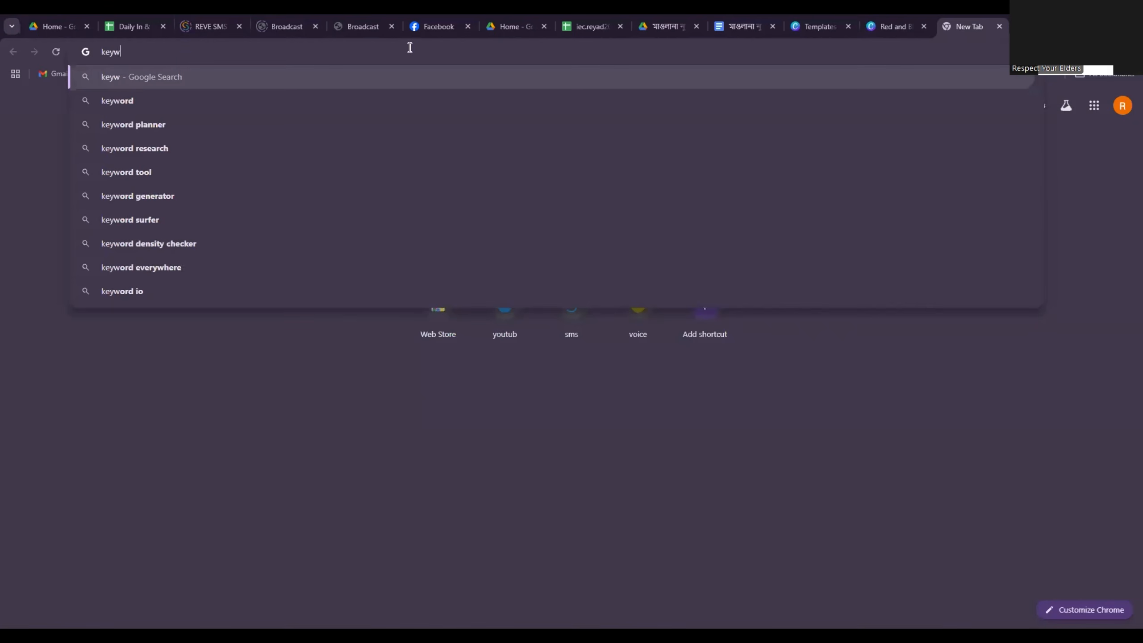
# Step: Open keyword.io in the browser and search its Google keyword suggestions for "logo design"
pyautogui.write('ord')
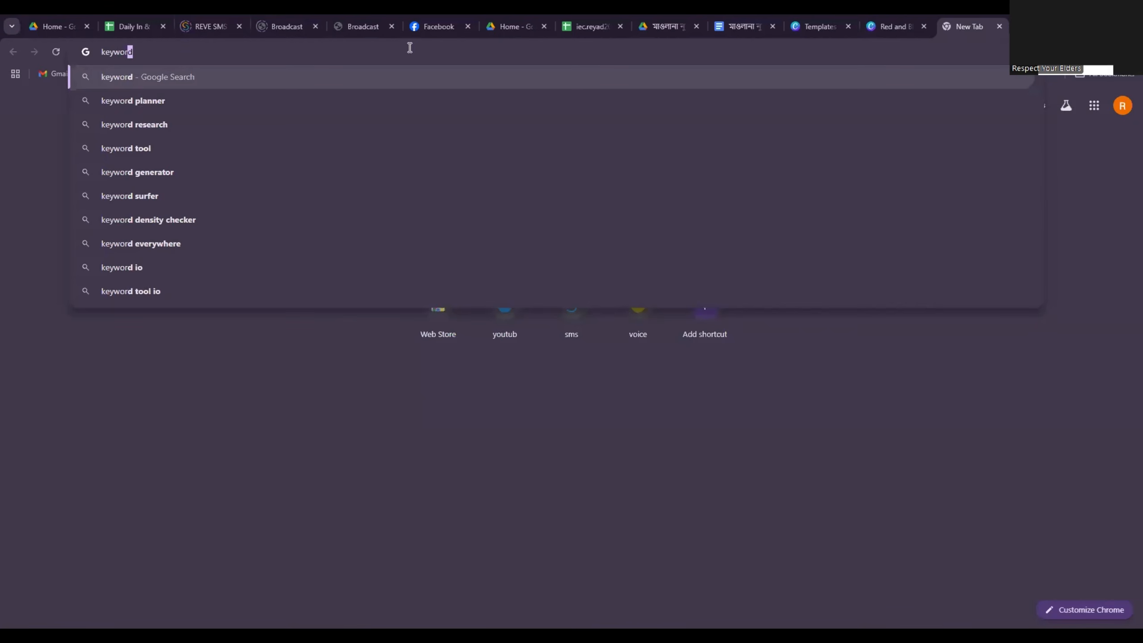
pyautogui.write('.')
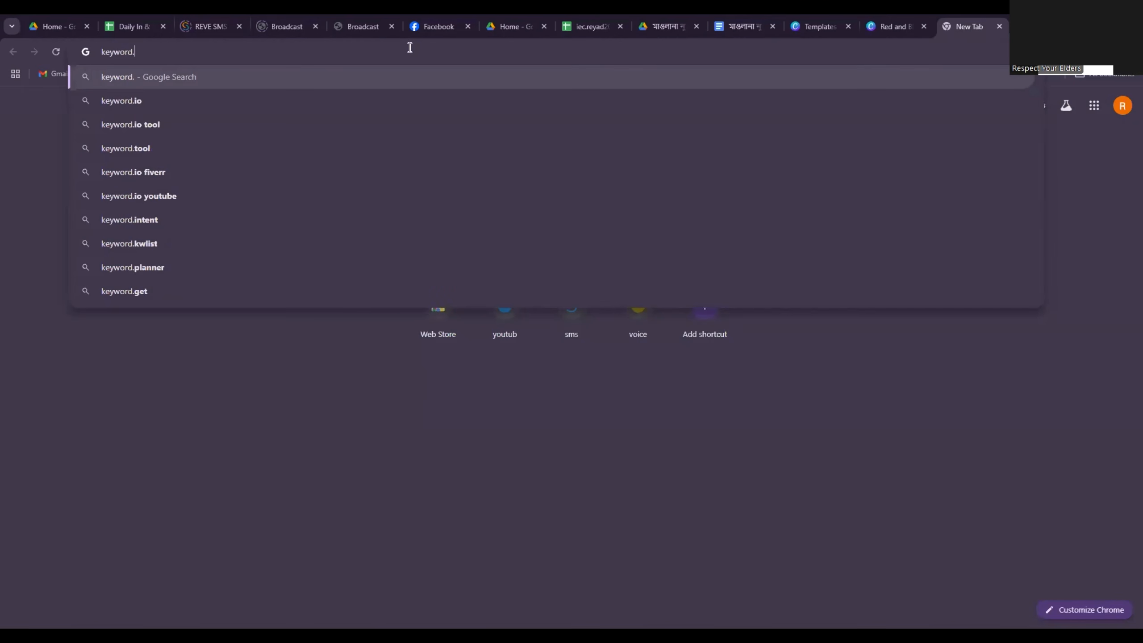
pyautogui.write('io')
pyautogui.press('Return')
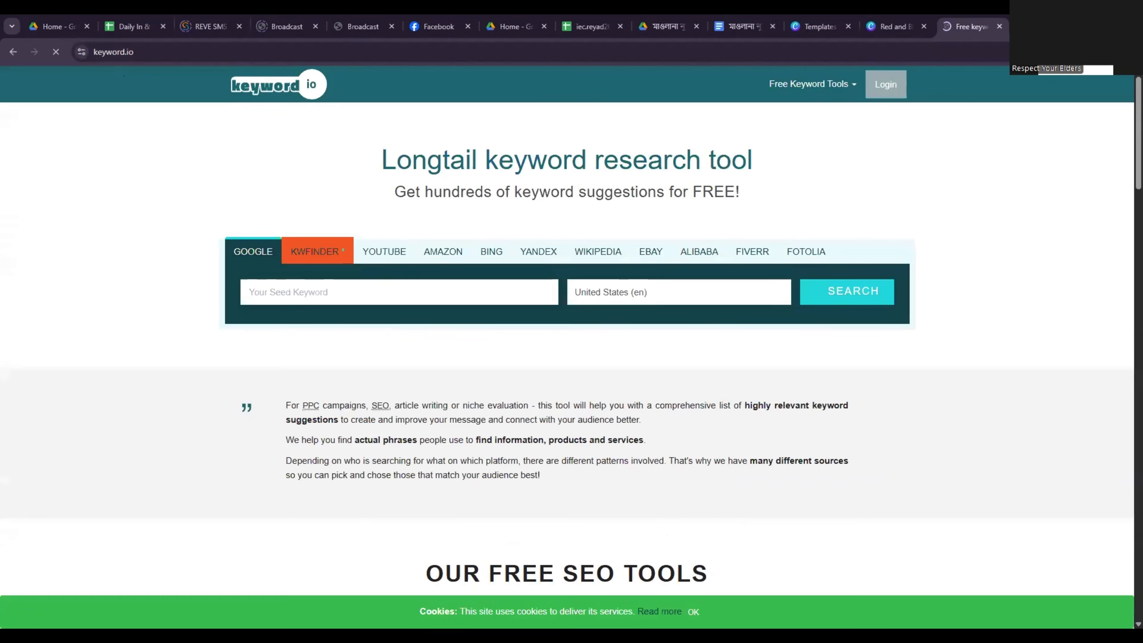
pyautogui.write('logo')
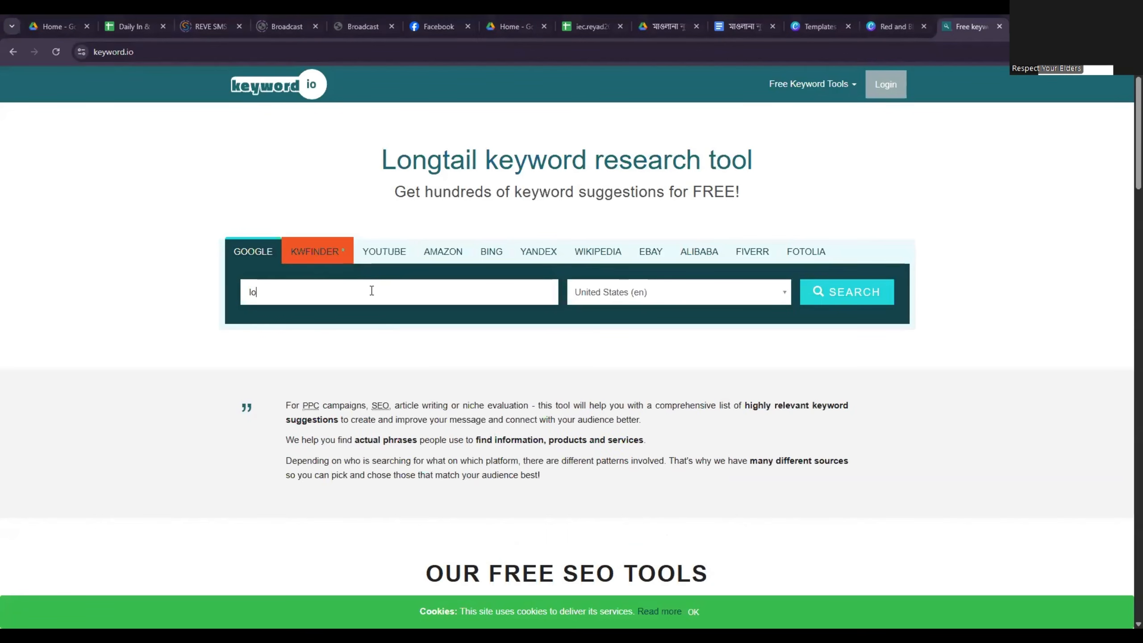
pyautogui.write(' design')
pyautogui.press('Return')
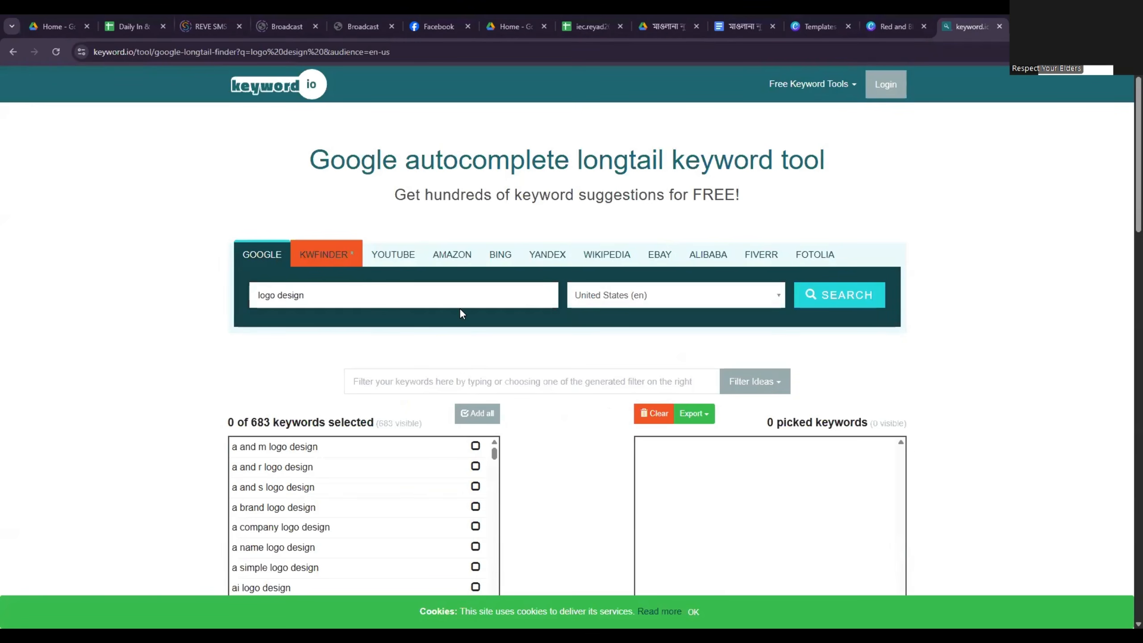
# Step: Try to pick a keyword from the suggestion list and submit the free account form blank, and return to the results page
pyautogui.scroll(-1, 445, 402)
pyautogui.click(446, 398)
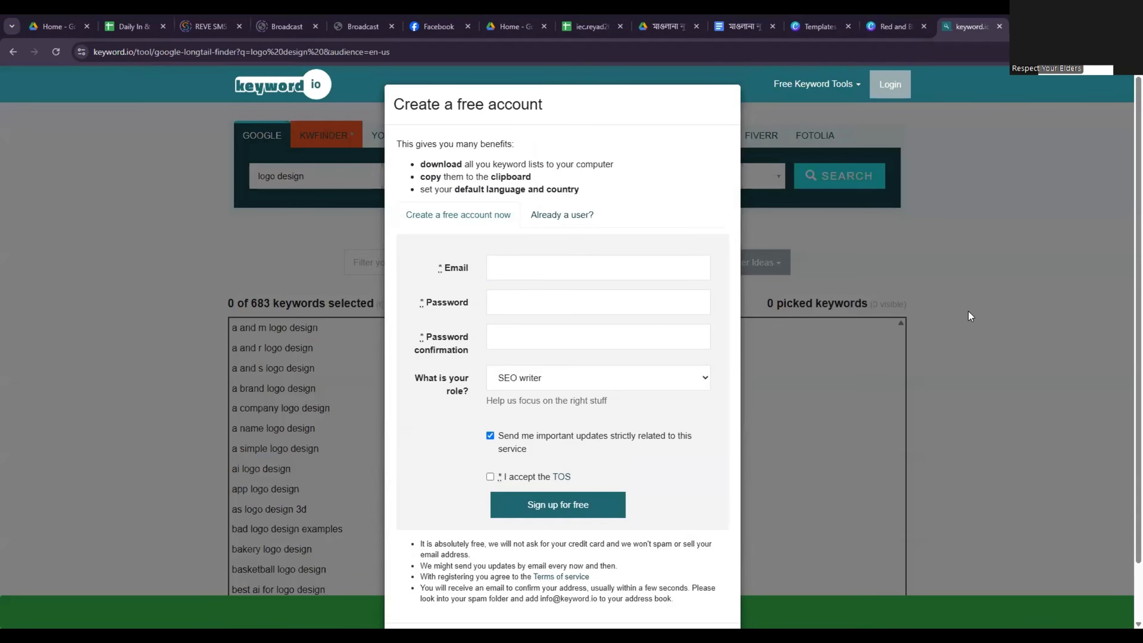
pyautogui.scroll(-2, 567, 504)
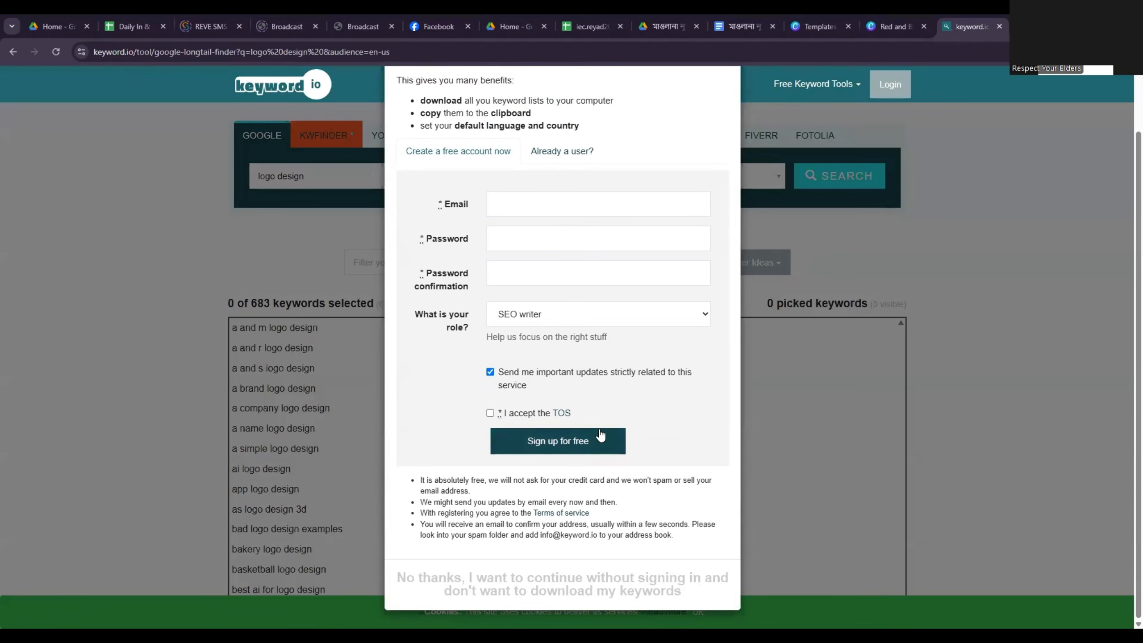
pyautogui.scroll(2, 531, 441)
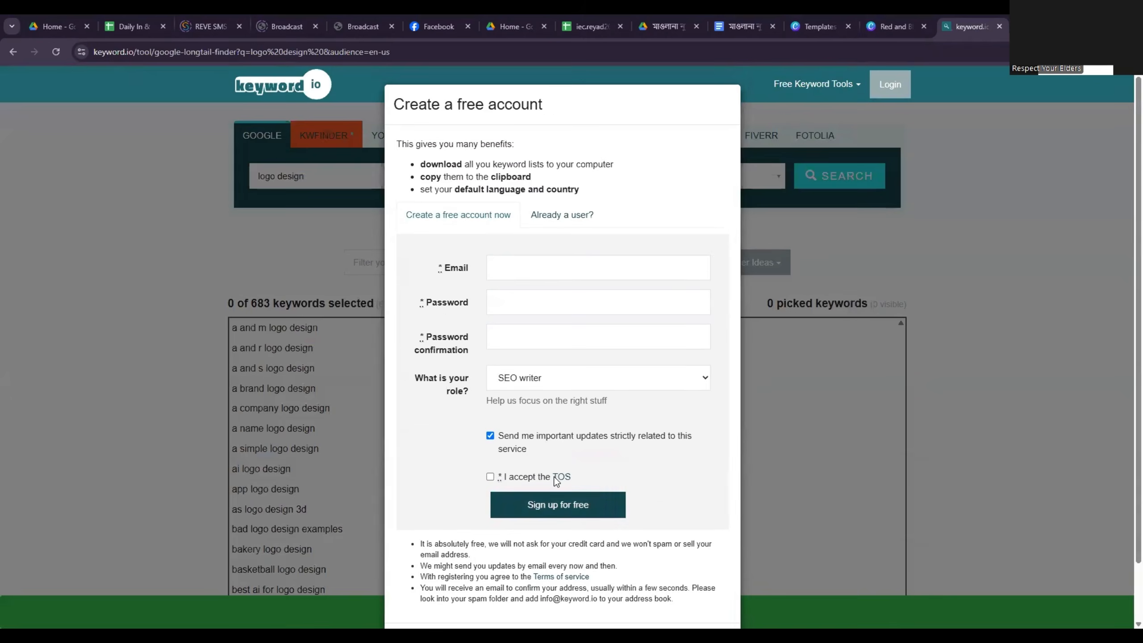
pyautogui.click(566, 511)
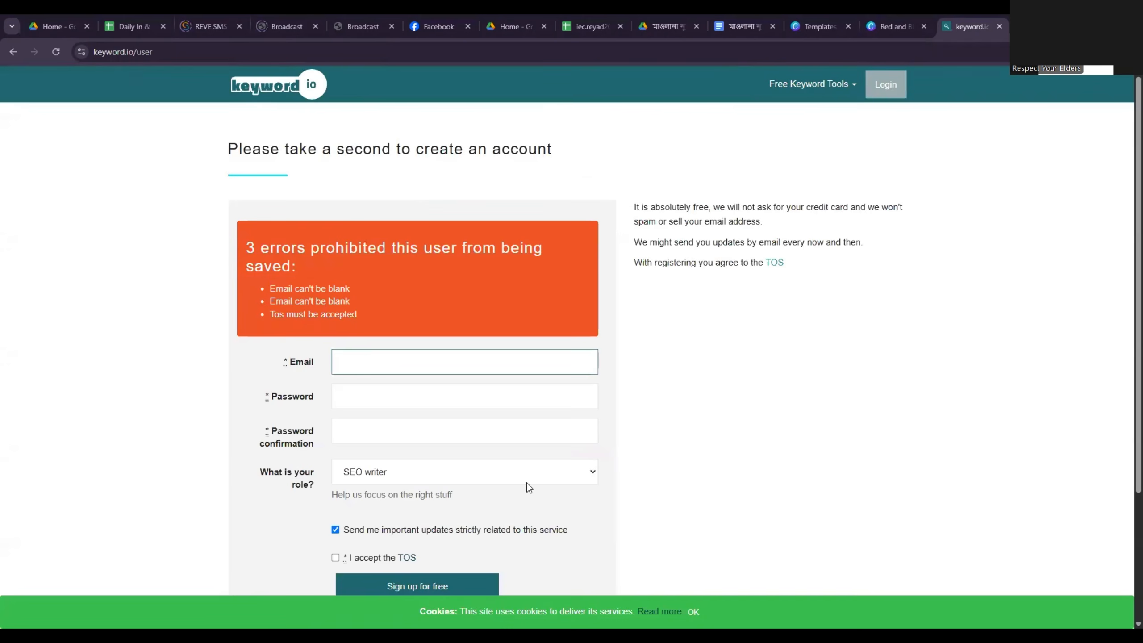
pyautogui.scroll(-2, 451, 456)
pyautogui.scroll(2, 455, 452)
pyautogui.hotkey('alt', 'Left')
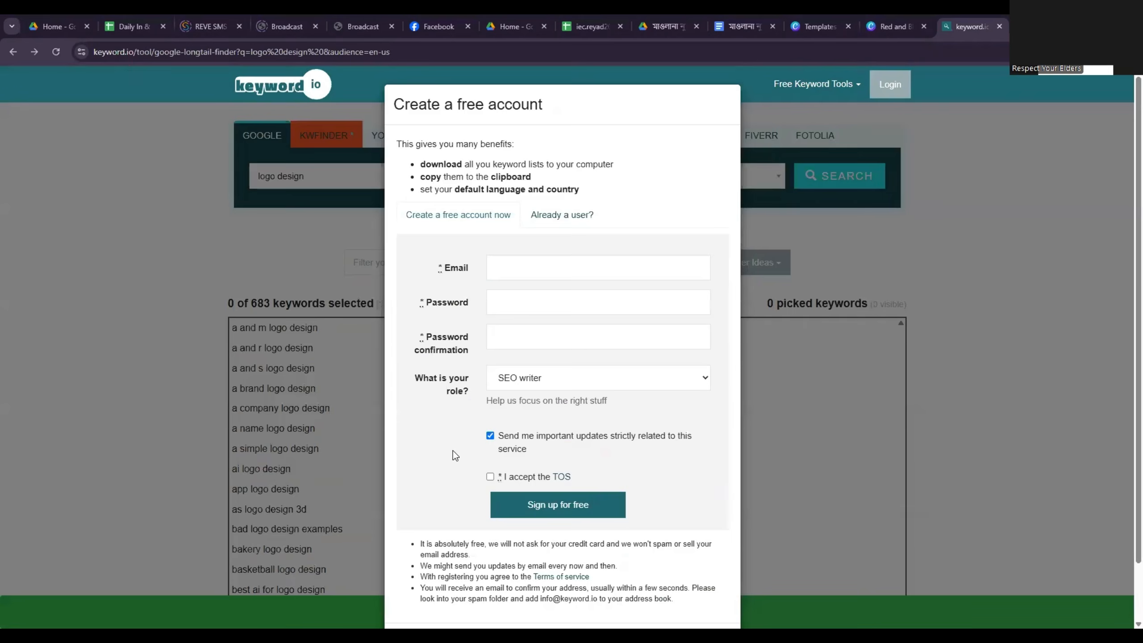
# Step: Try to sign up for a free account with service updates turned off, the TOS accepted and the other fields blank
pyautogui.scroll(-2, 619, 500)
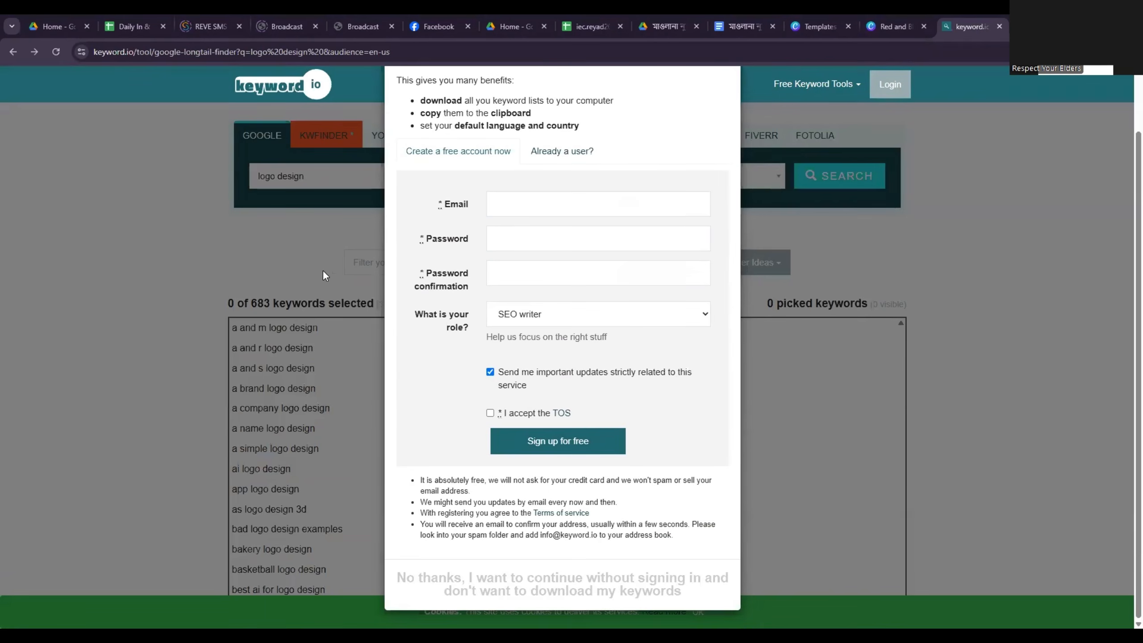
pyautogui.scroll(2, 448, 259)
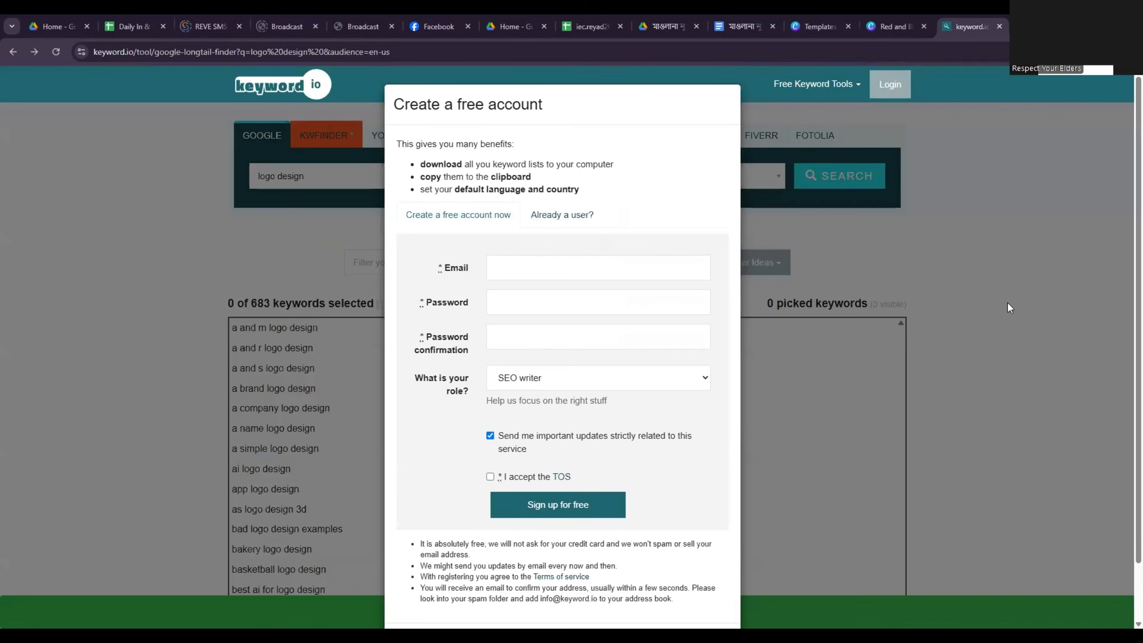
pyautogui.click(513, 440)
pyautogui.click(491, 476)
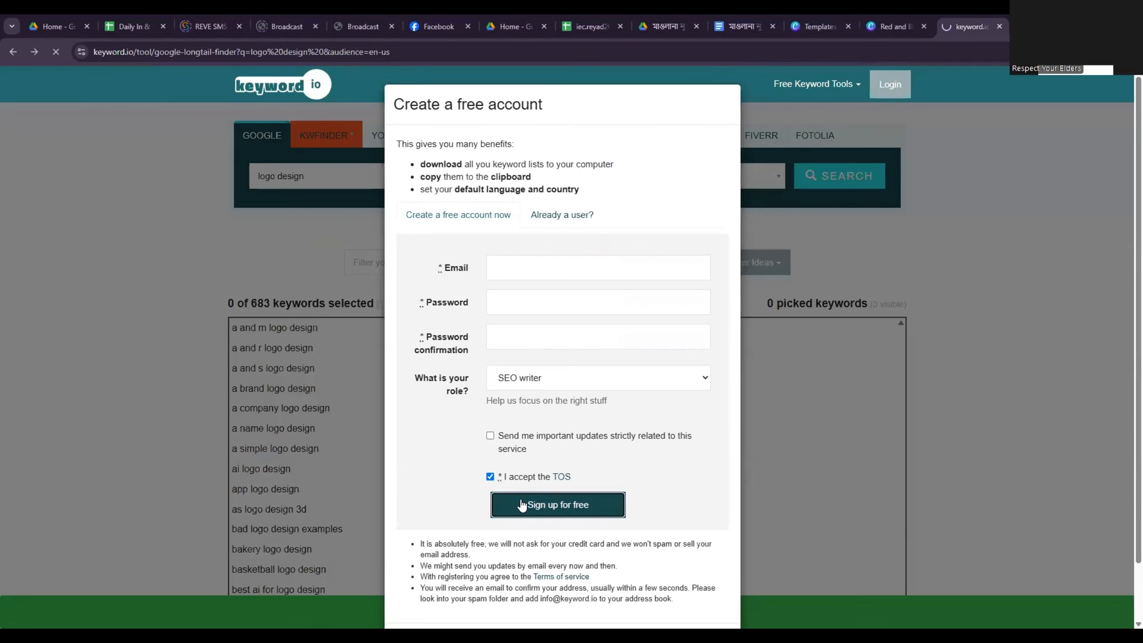
pyautogui.click(521, 504)
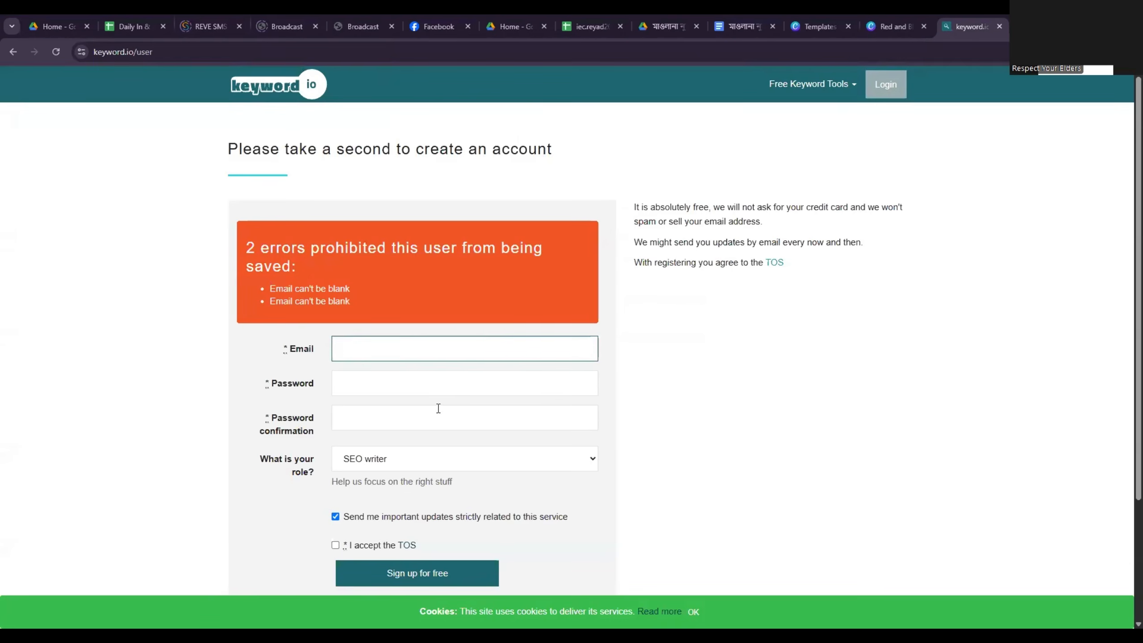
# Step: Try to sign up for a free account with the TOS accepted and the other fields blank, and open the login page
pyautogui.scroll(-3, 439, 408)
pyautogui.click(335, 388)
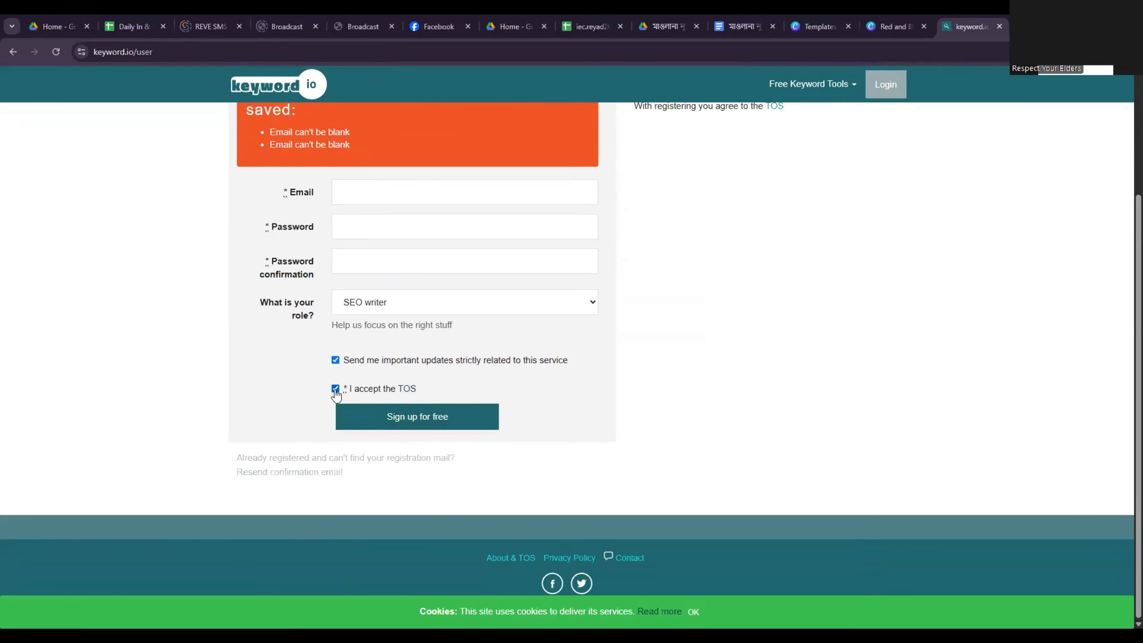
pyautogui.click(439, 415)
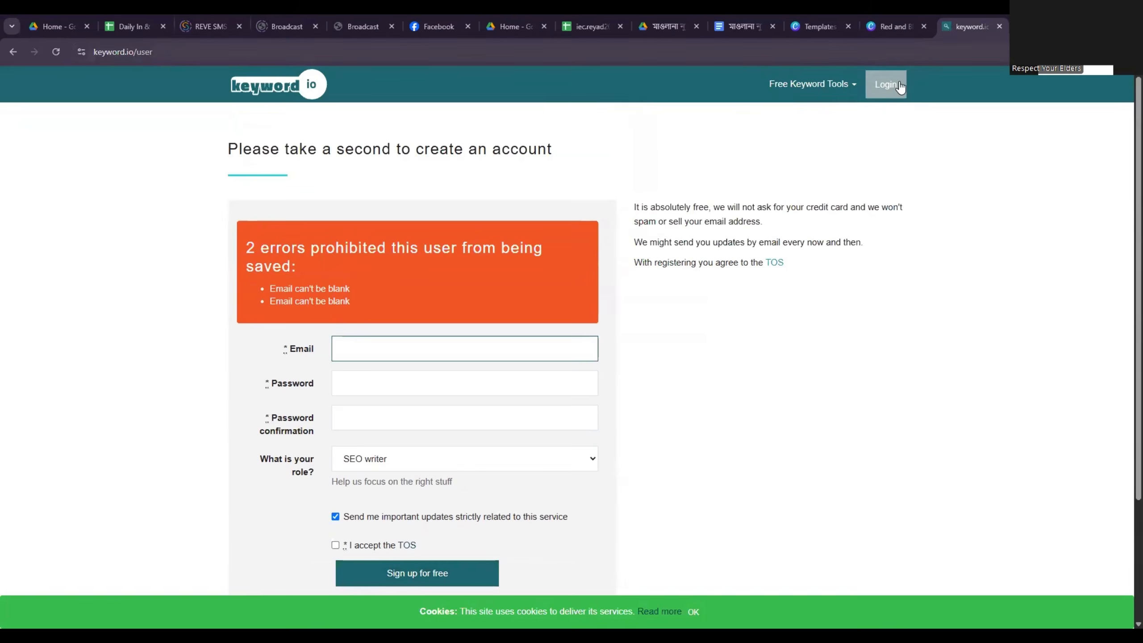
pyautogui.click(898, 85)
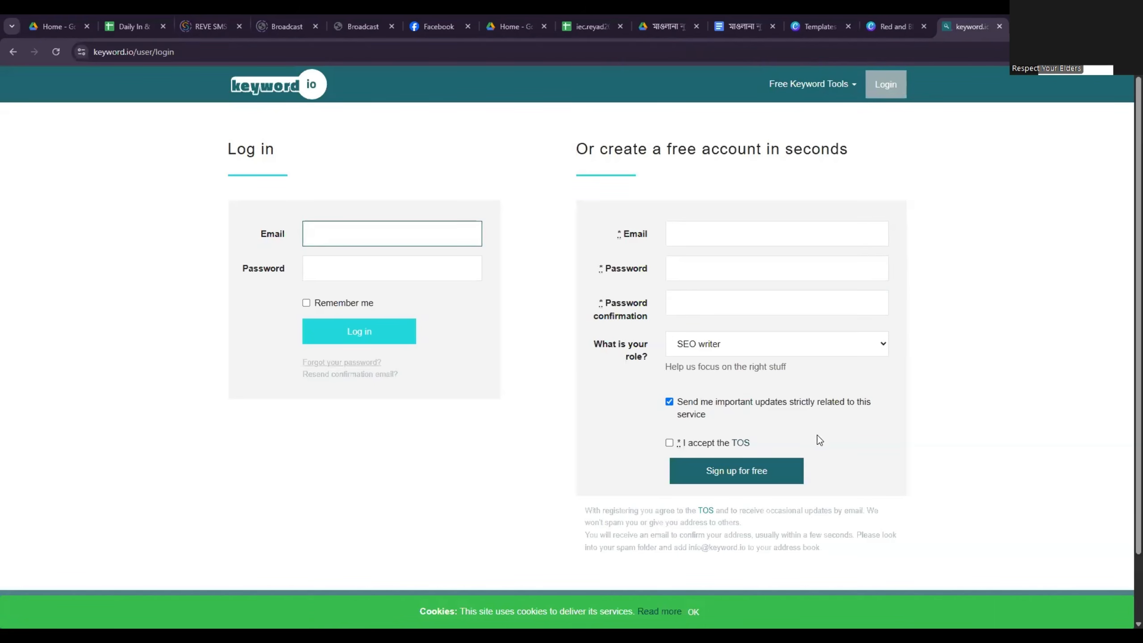
pyautogui.scroll(-2, 614, 416)
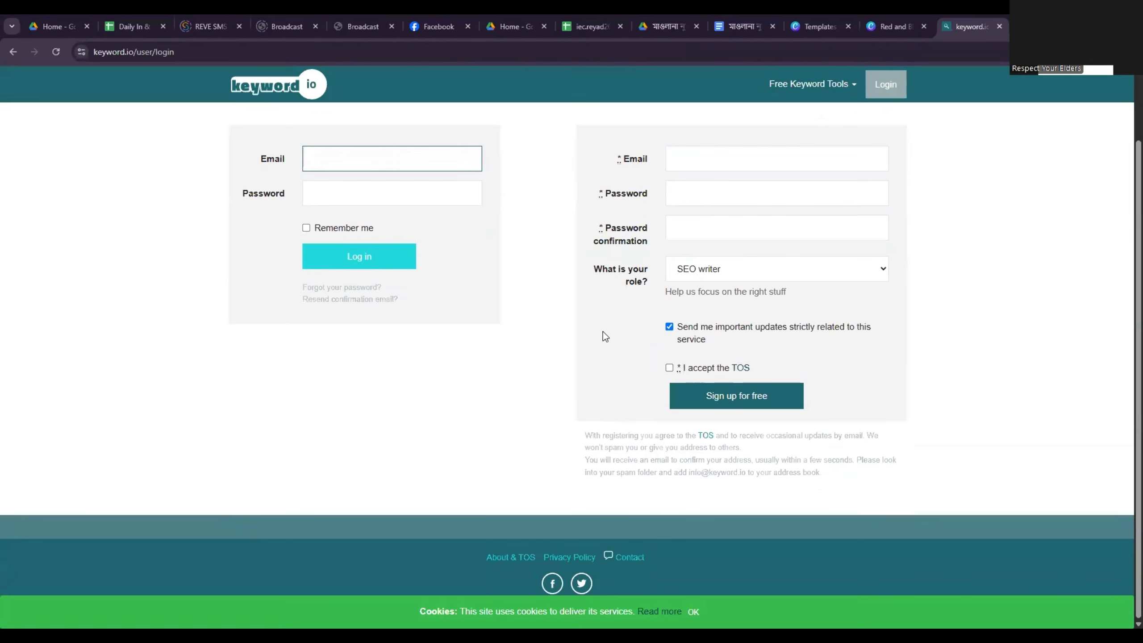
pyautogui.scroll(2, 448, 320)
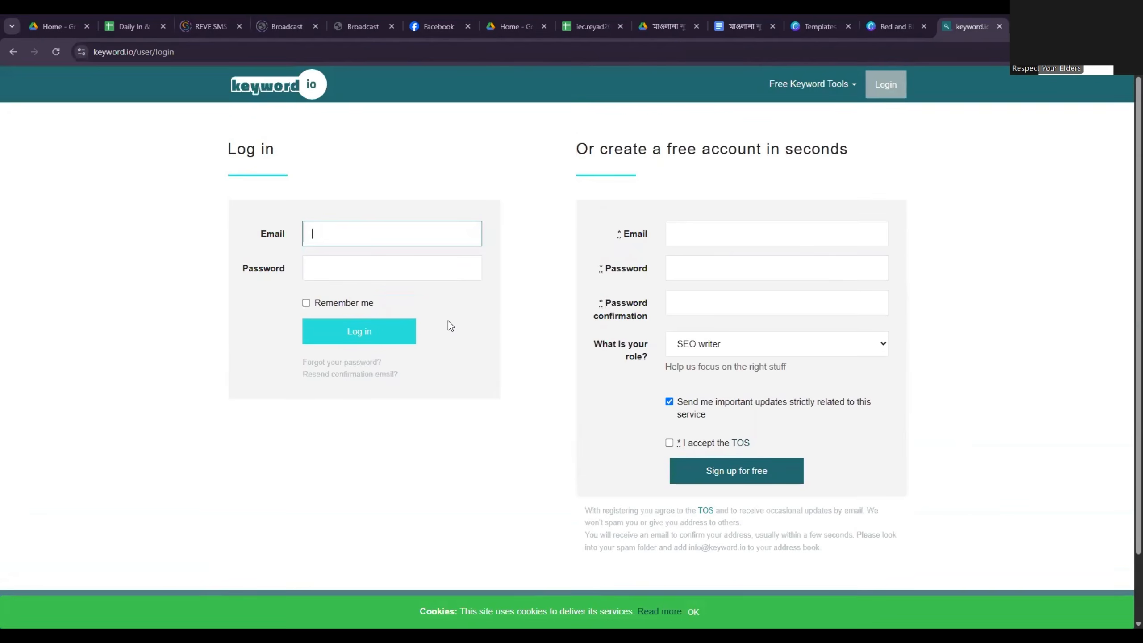
# Step: Try to search the Google Autosuggest Longtail Keywords Tool for the seed keyword "logo"
pyautogui.click(830, 84)
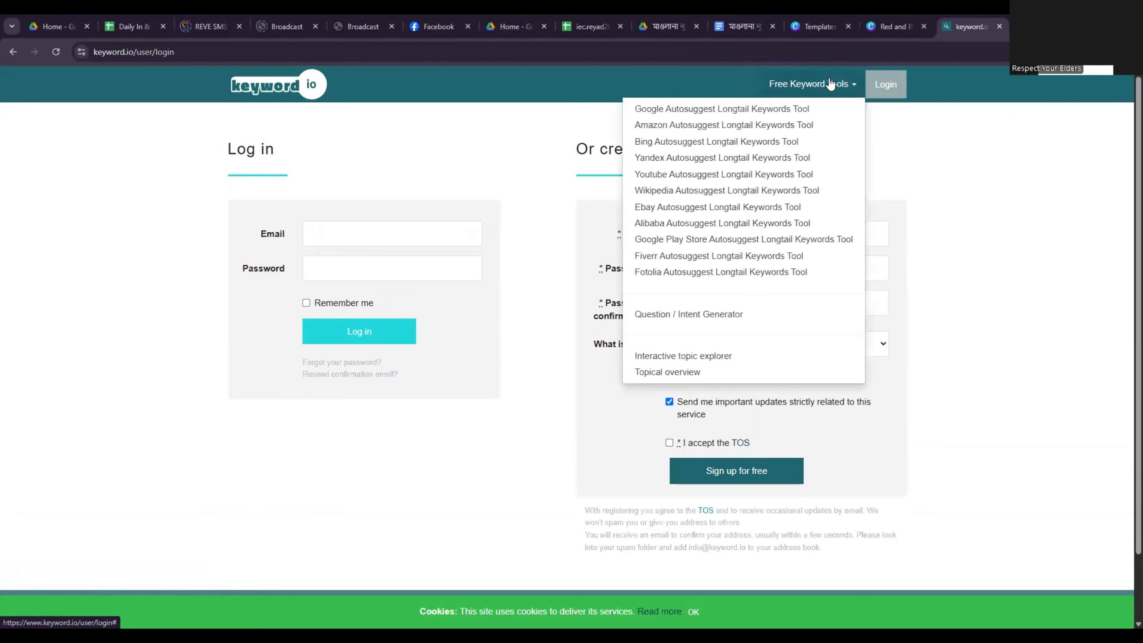
pyautogui.click(686, 109)
pyautogui.scroll(-2, 479, 296)
pyautogui.scroll(1, 419, 230)
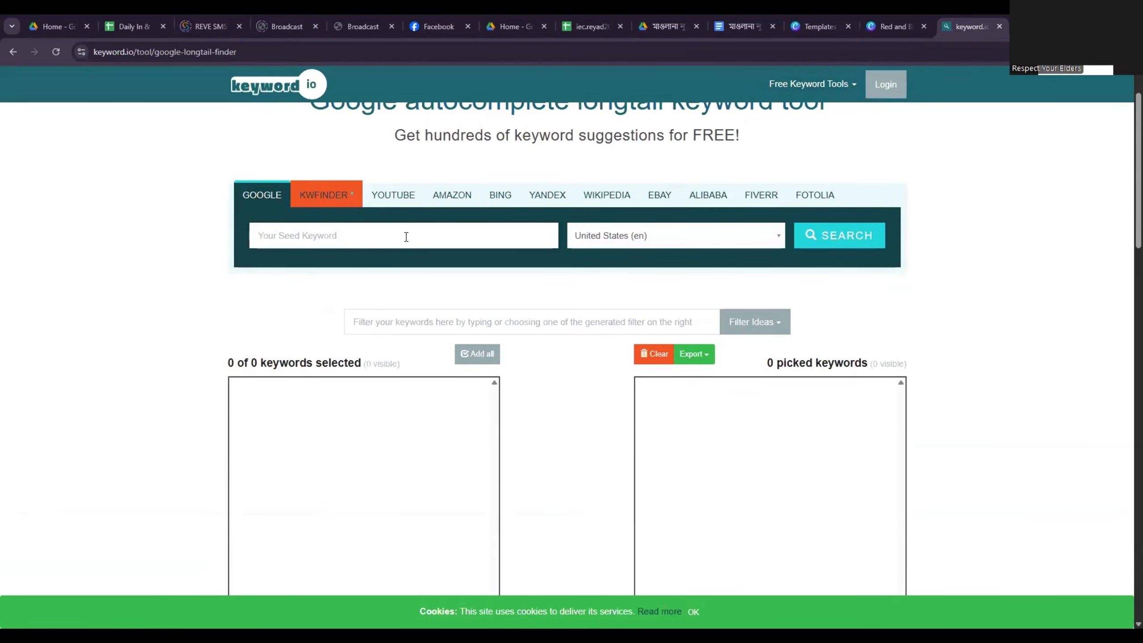
pyautogui.click(406, 236)
pyautogui.write('logo')
pyautogui.press('Return')
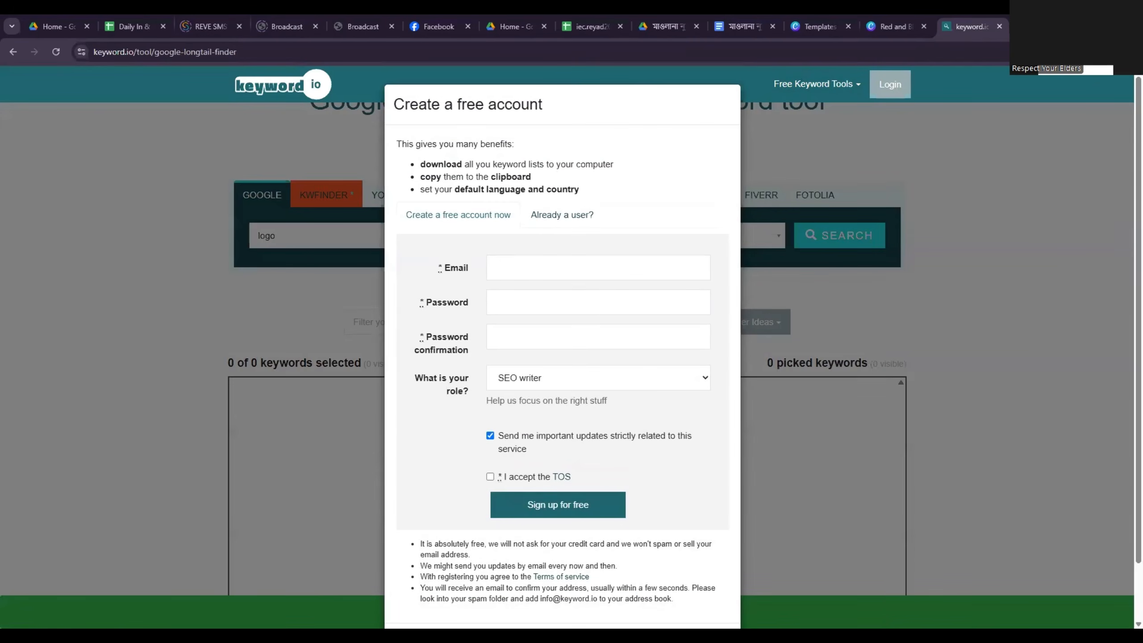
# Step: Find keywordtool.io through a Google search for "keyword tool" in a new tab and enter "logo design" as its keyword
pyautogui.hotkey('ctrl', 't')
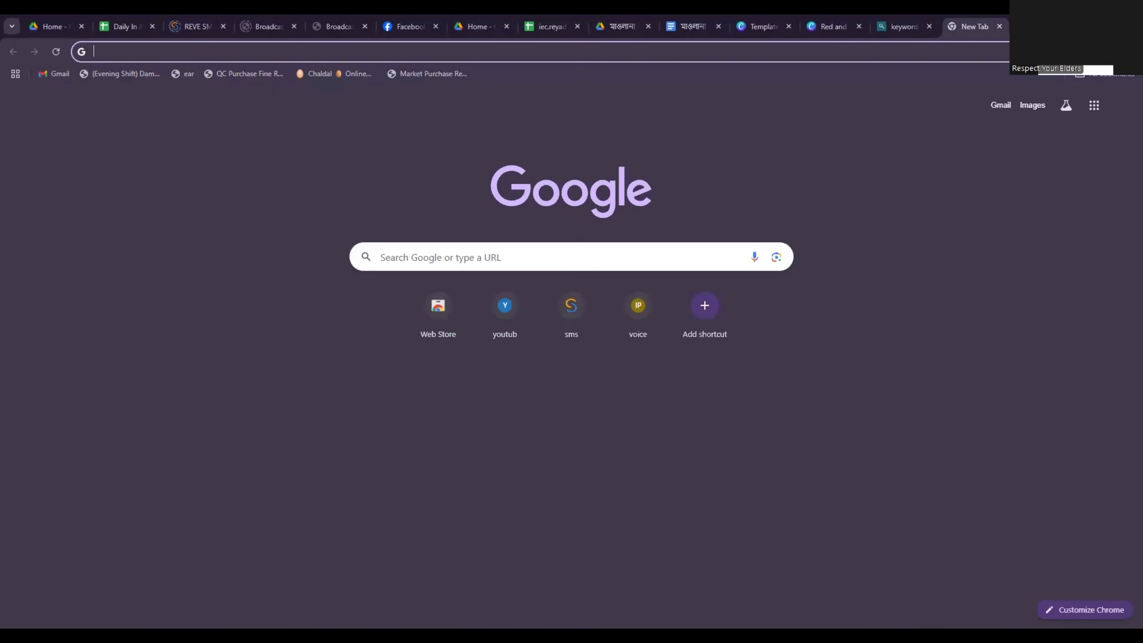
pyautogui.write('keyword ')
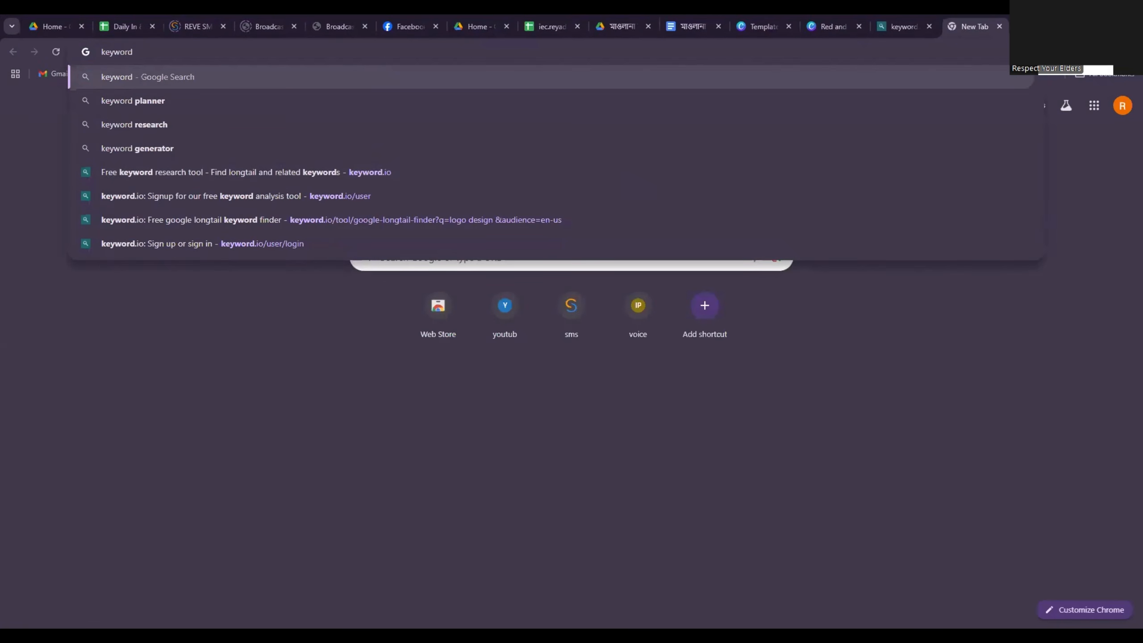
pyautogui.write('tool')
pyautogui.press('Return')
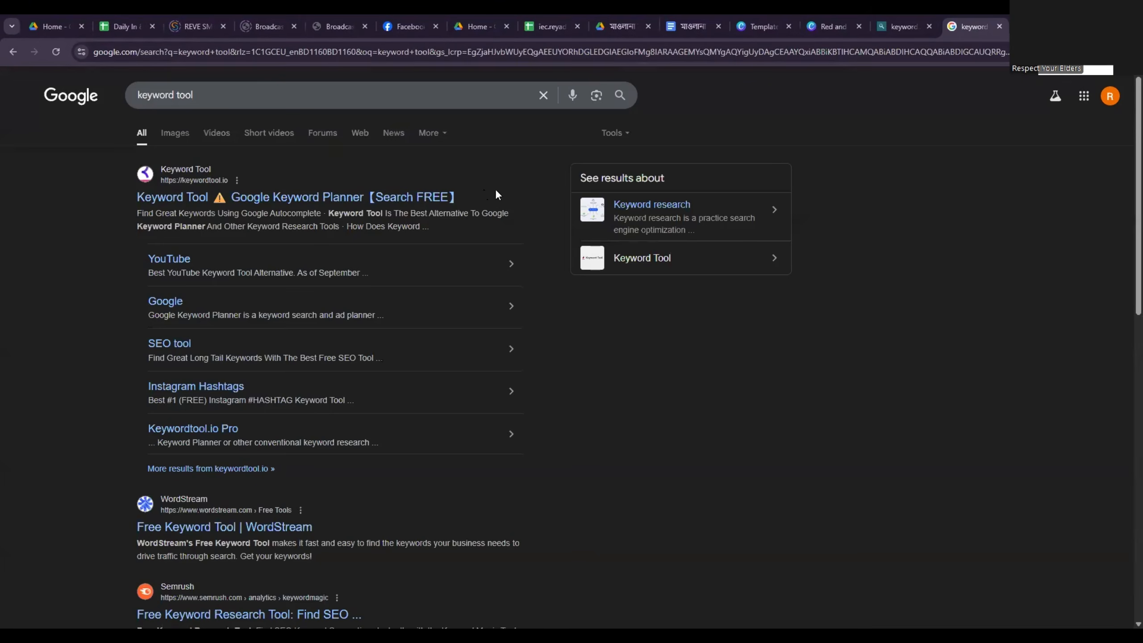
pyautogui.click(412, 200)
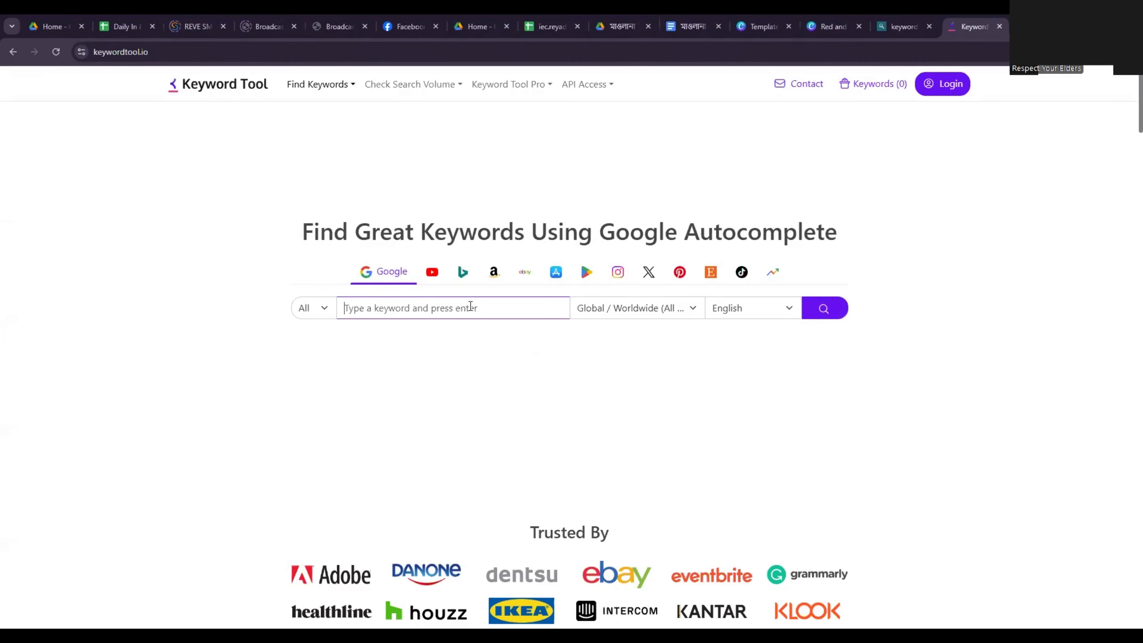
pyautogui.write('logo d')
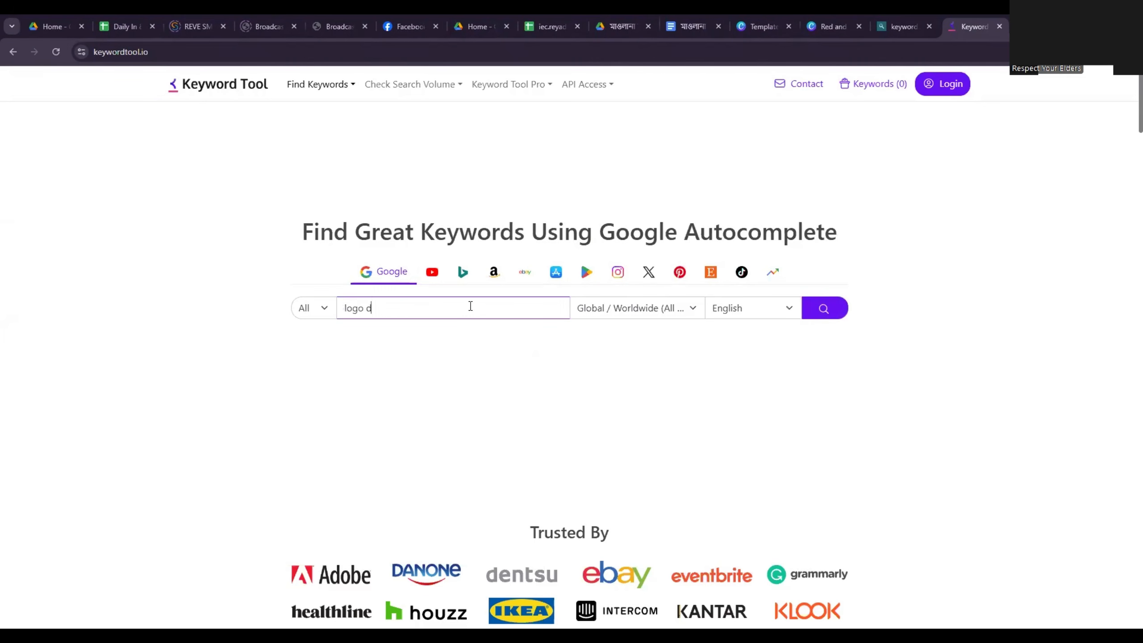
pyautogui.write('esign')
pyautogui.click(679, 315)
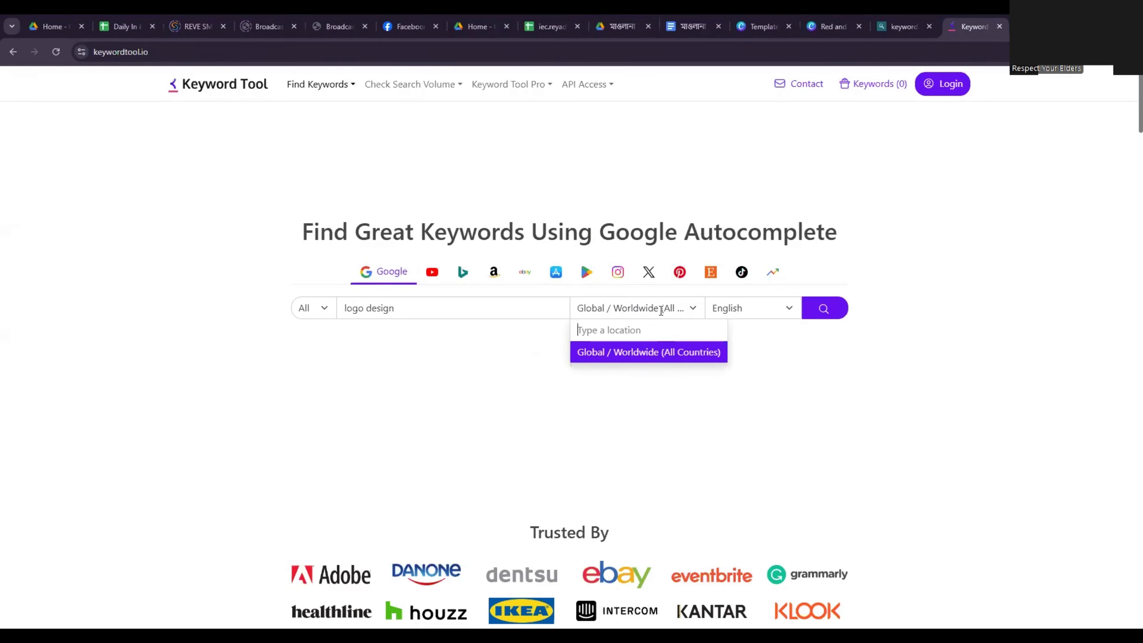
pyautogui.write('U')
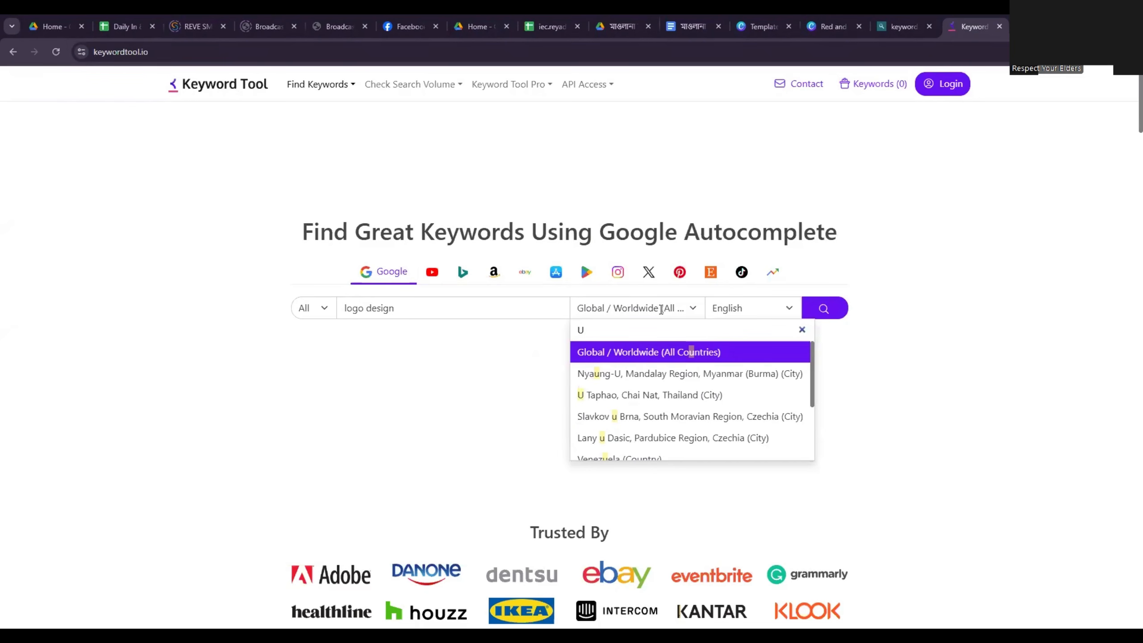
pyautogui.press('BackSpace')
pyautogui.write('amiri')
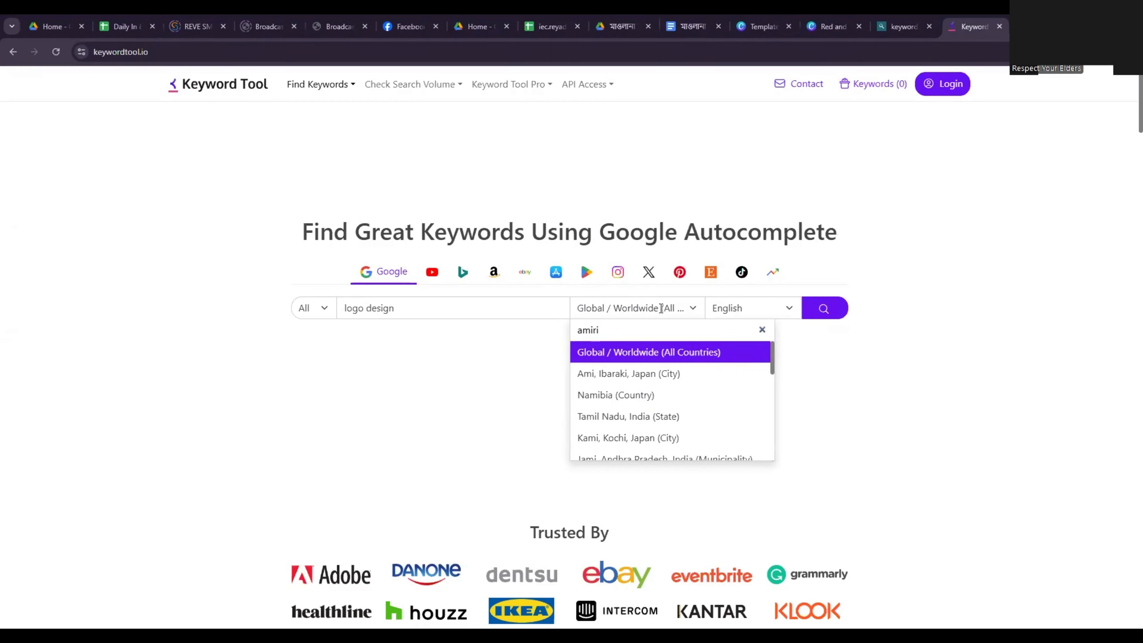
pyautogui.write('r')
pyautogui.press('BackSpace')
pyautogui.press('BackSpace')
pyautogui.press('BackSpace')
pyautogui.press('BackSpace')
pyautogui.click(669, 353)
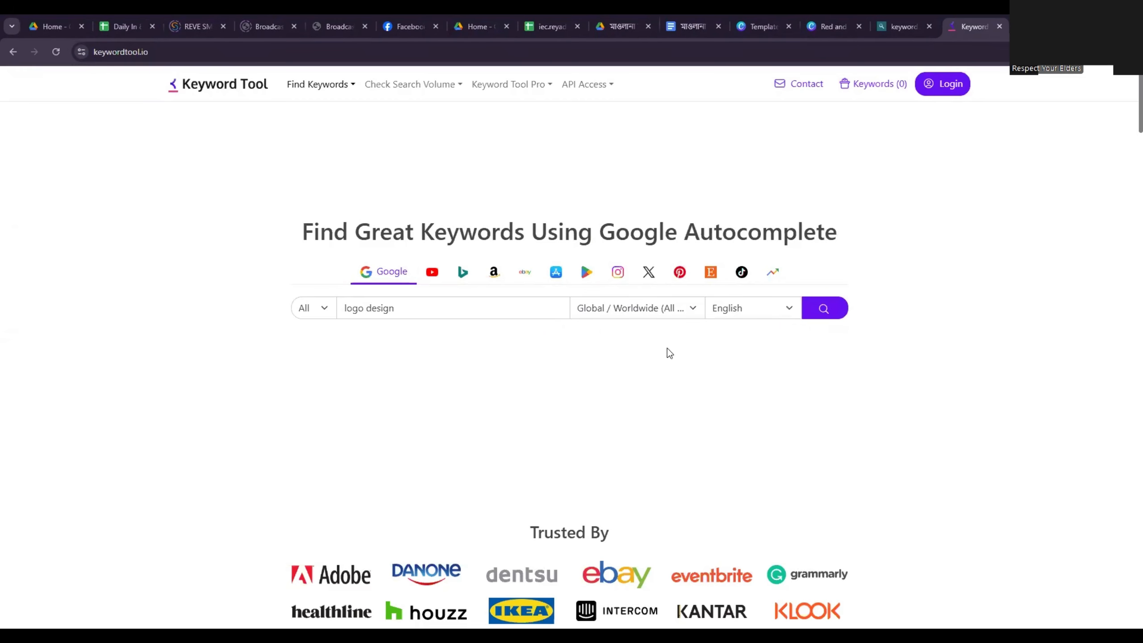
# Step: Run the "logo design" keyword search with the location Global / Worldwide (All Countries)
pyautogui.click(639, 308)
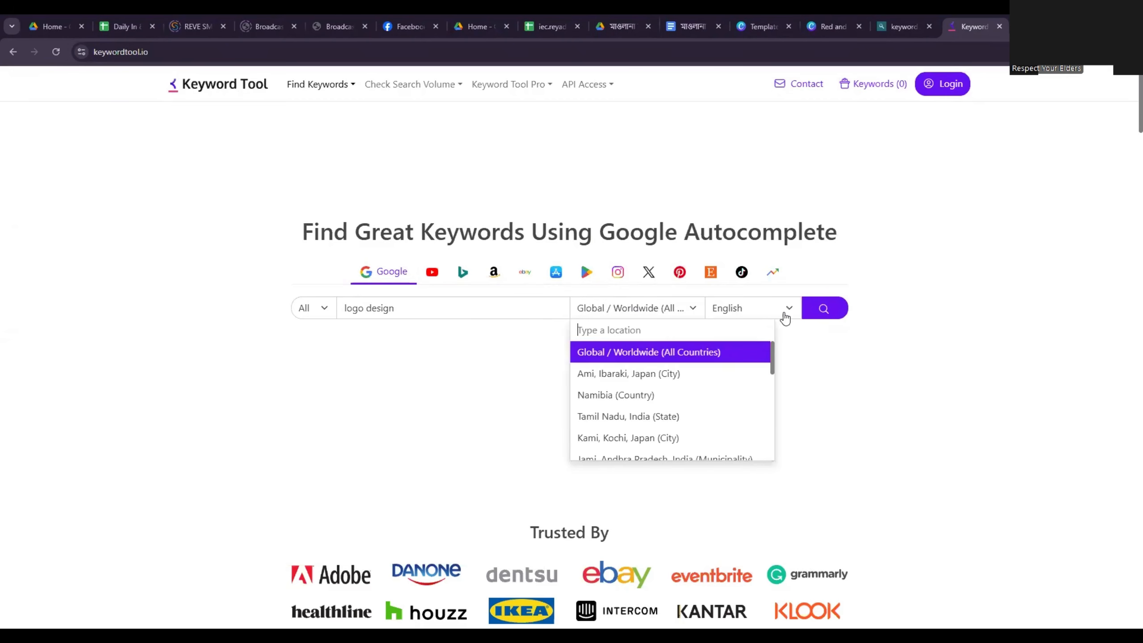
pyautogui.click(703, 353)
pyautogui.click(824, 307)
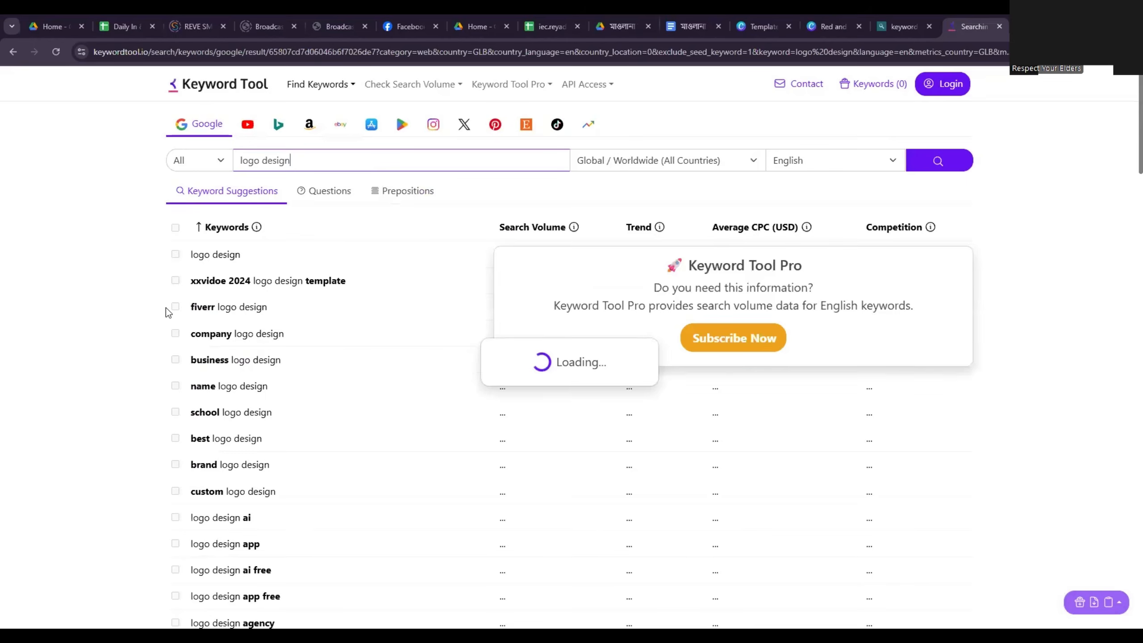
# Step: Select the keyword suggestions logo design, company logo design and business logo design
pyautogui.scroll(-3, 281, 371)
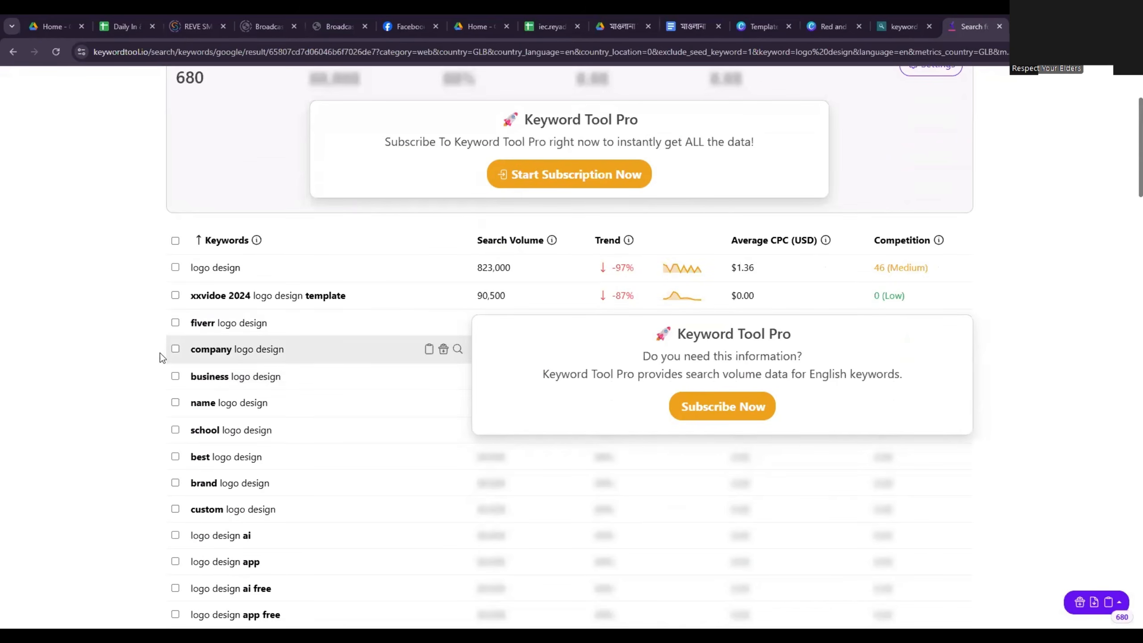
pyautogui.click(175, 267)
pyautogui.scroll(-1, 206, 333)
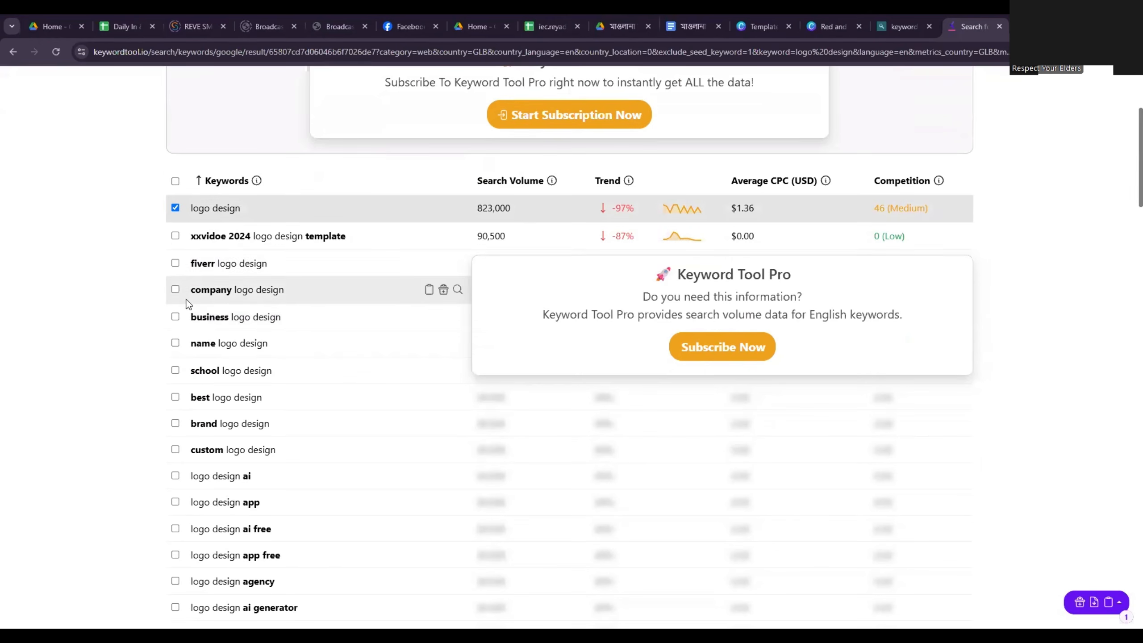
pyautogui.click(175, 289)
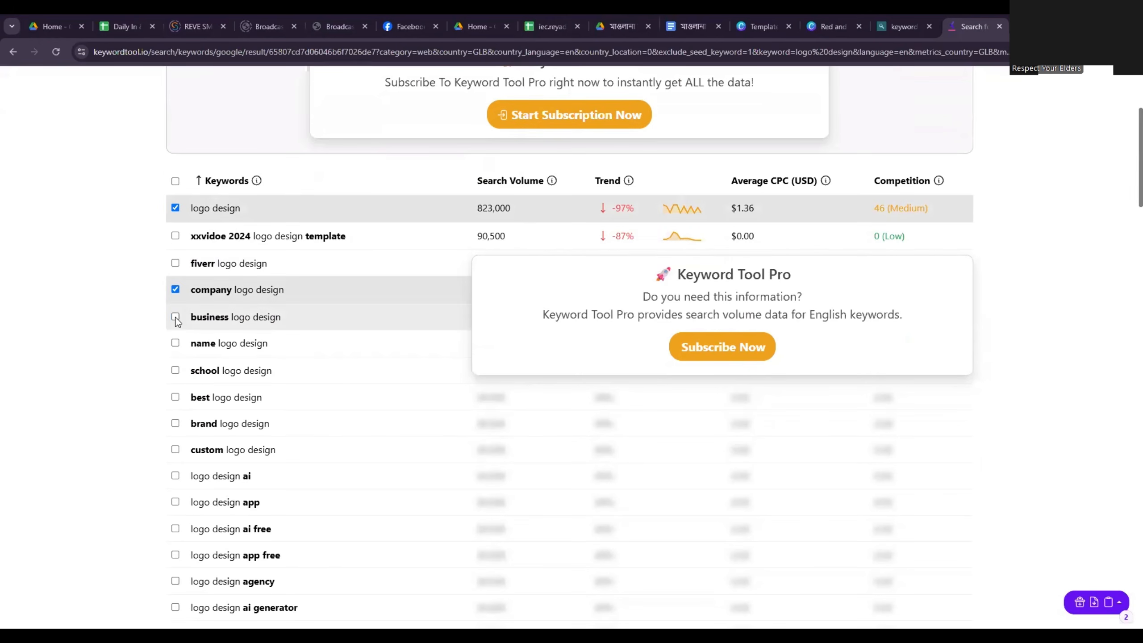
pyautogui.scroll(-2, 181, 329)
pyautogui.scroll(2, 173, 288)
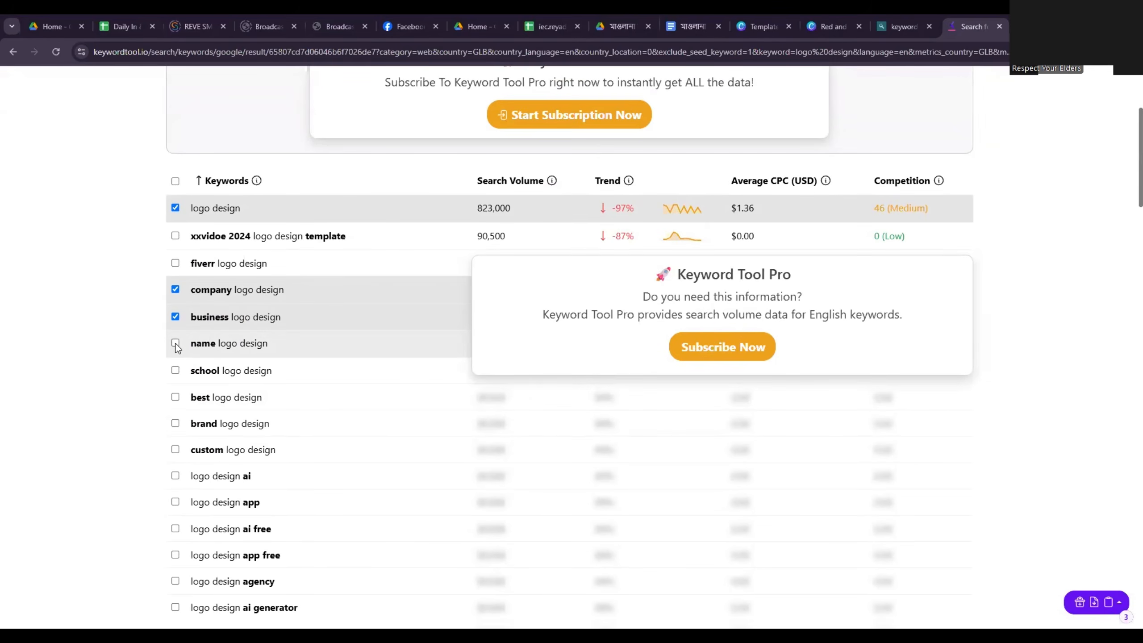
# Step: Add the name, school, best, brand and custom logo design suggestions plus logo design ai and logo design app to the selection
pyautogui.click(175, 370)
pyautogui.click(175, 396)
pyautogui.click(175, 423)
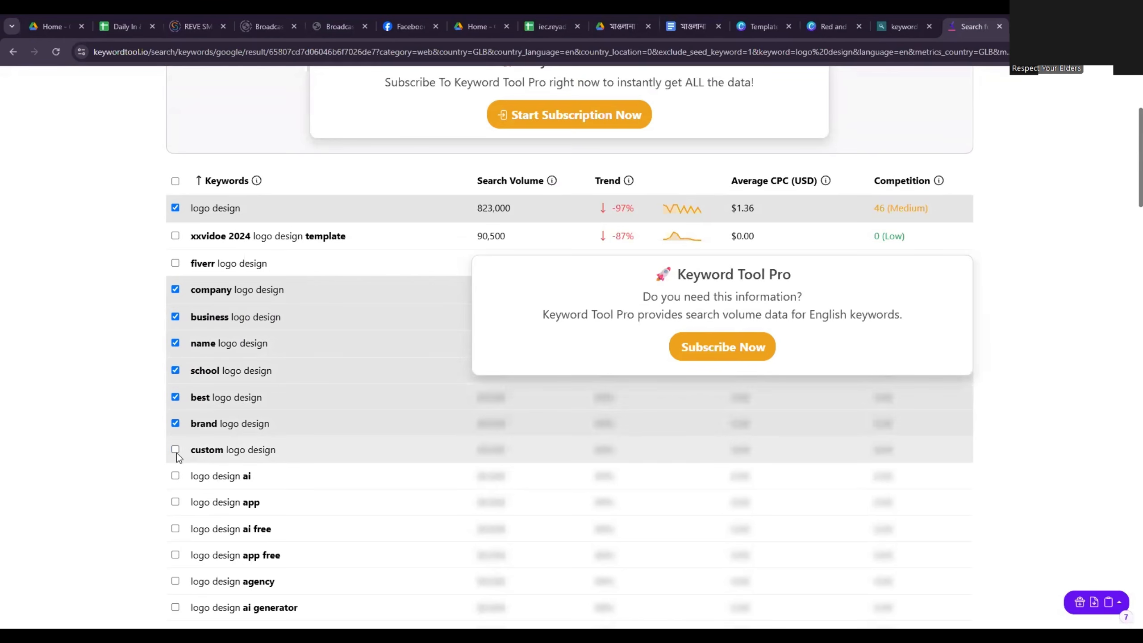
pyautogui.click(175, 449)
pyautogui.scroll(-3, 175, 405)
pyautogui.click(175, 357)
pyautogui.click(175, 382)
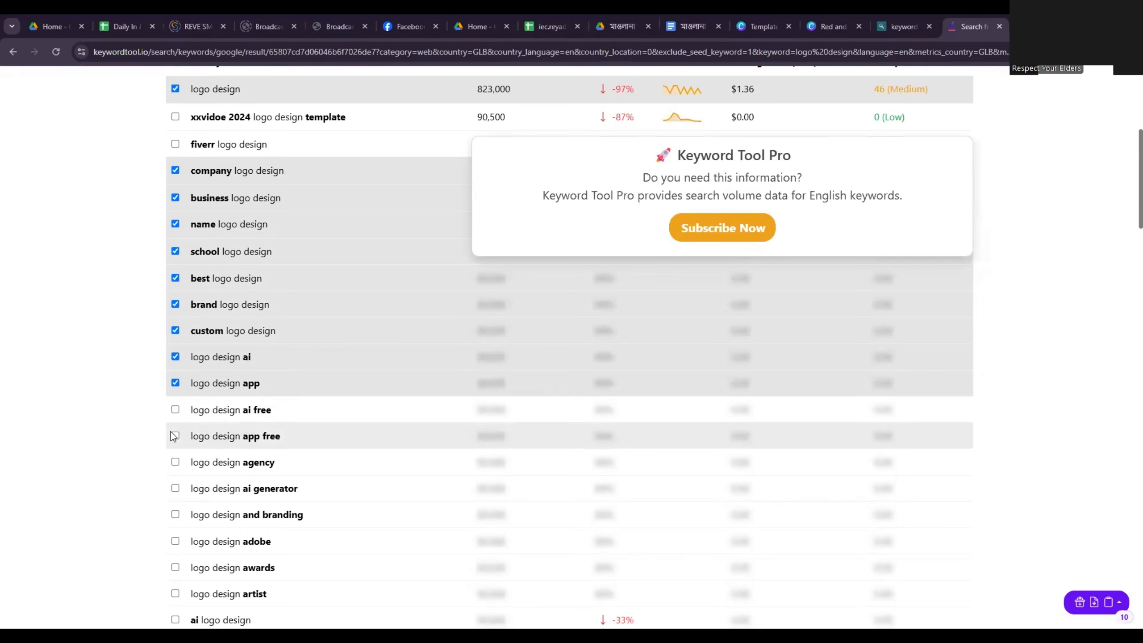
# Step: Also select logo design agency, logo design and branding, logo design artist, app logo design, a company logo design and logo design books
pyautogui.scroll(-1, 173, 462)
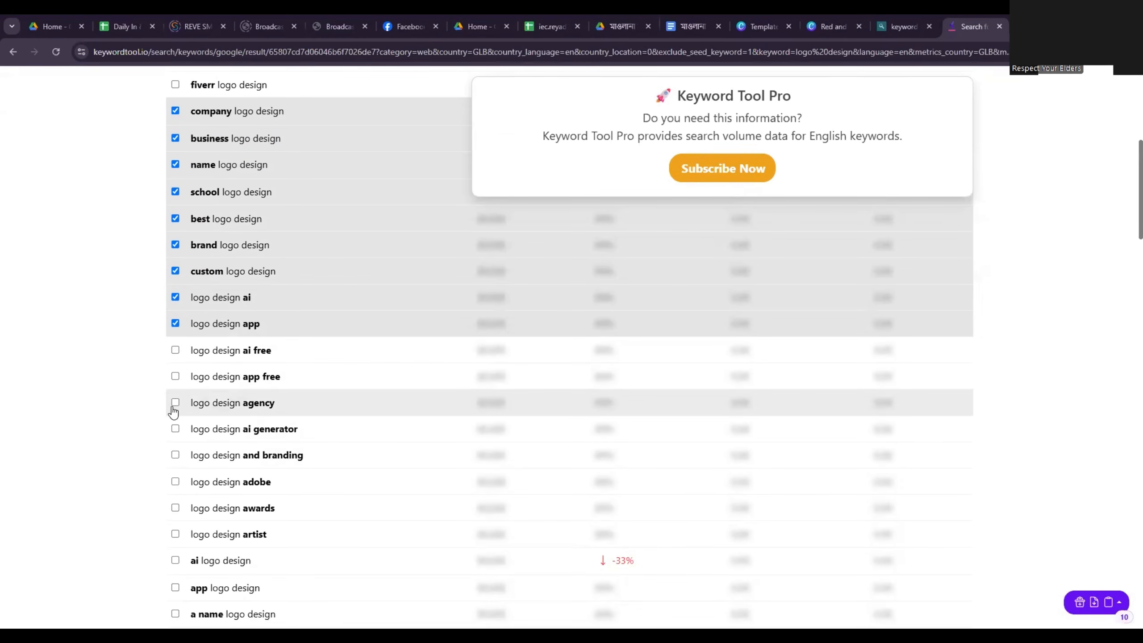
pyautogui.click(175, 403)
pyautogui.scroll(-1, 201, 430)
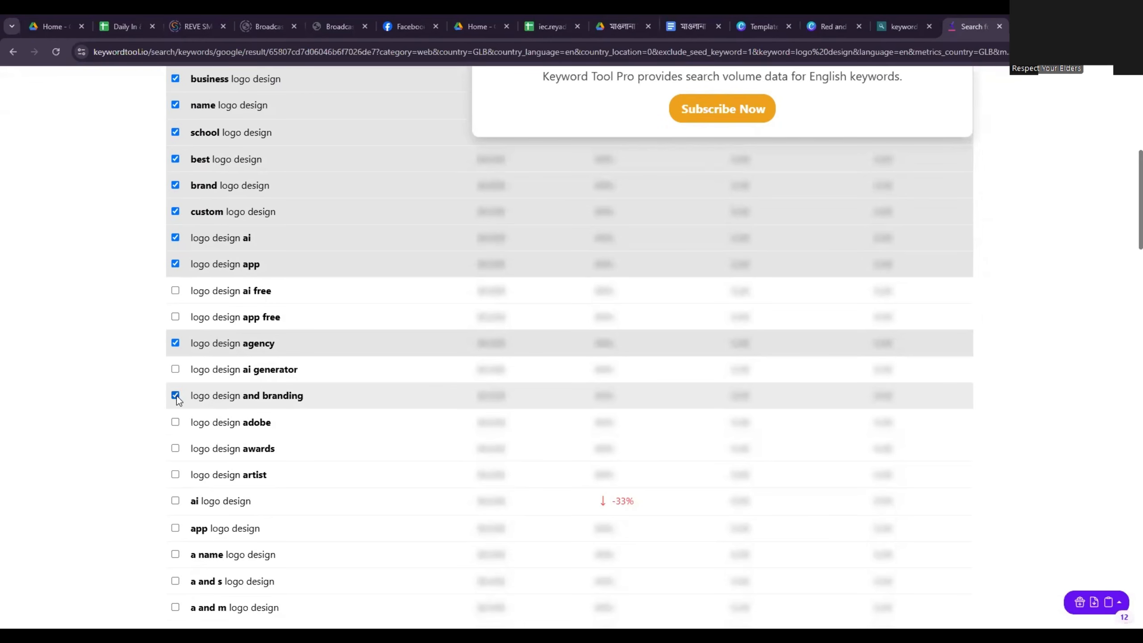
pyautogui.scroll(-1, 177, 398)
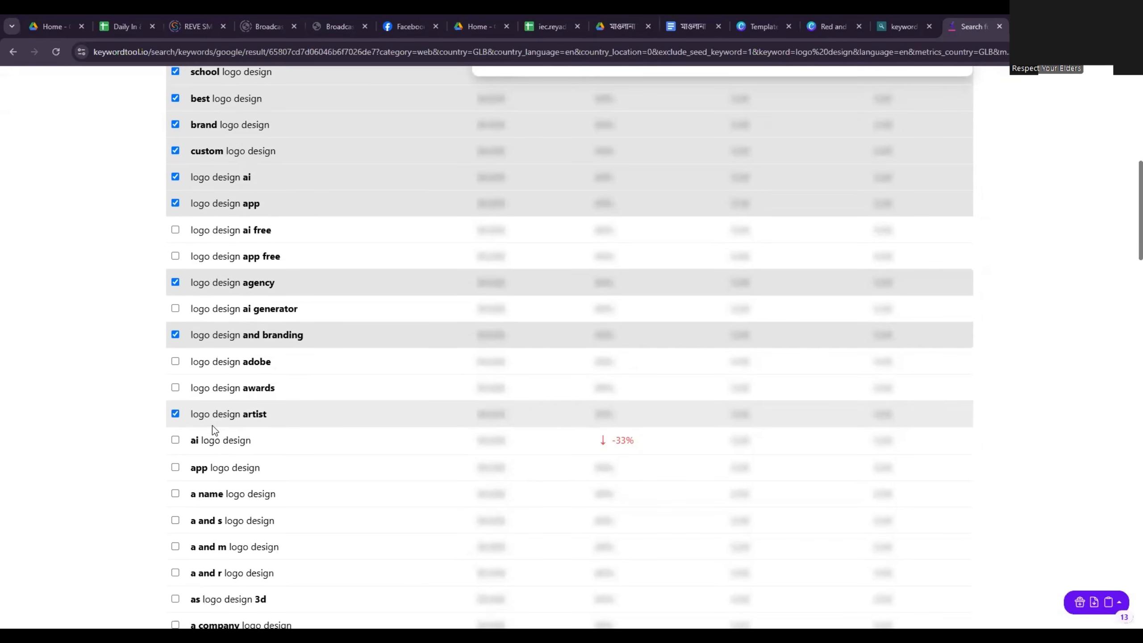
pyautogui.scroll(-1, 212, 426)
pyautogui.scroll(-1, 213, 410)
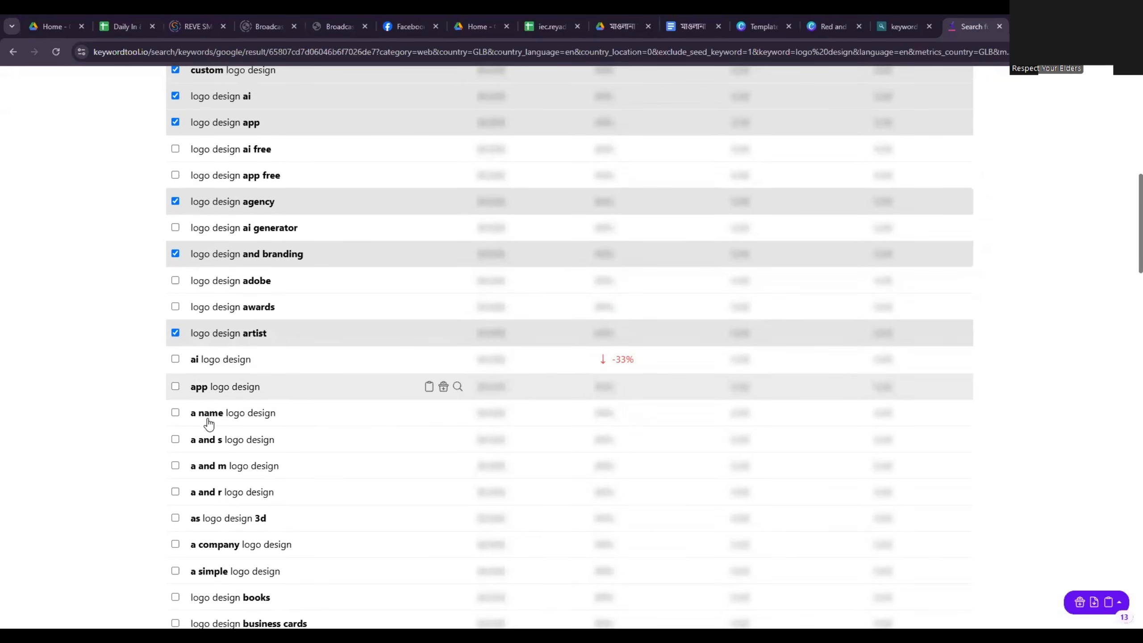
pyautogui.click(175, 349)
pyautogui.scroll(-1, 198, 405)
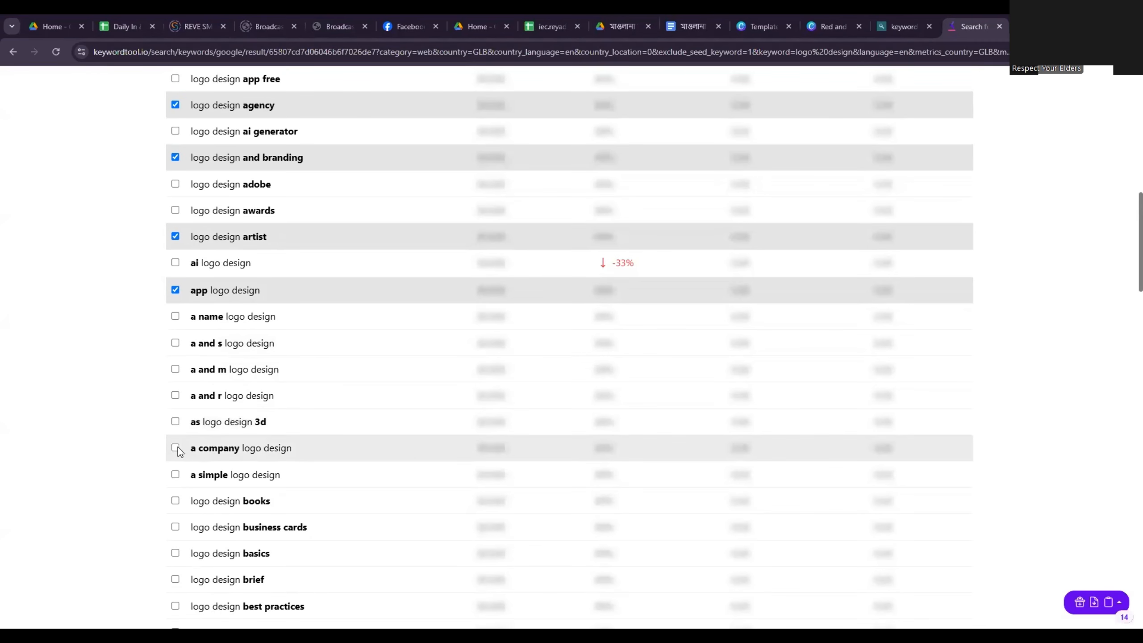
pyautogui.click(175, 447)
pyautogui.scroll(-2, 177, 446)
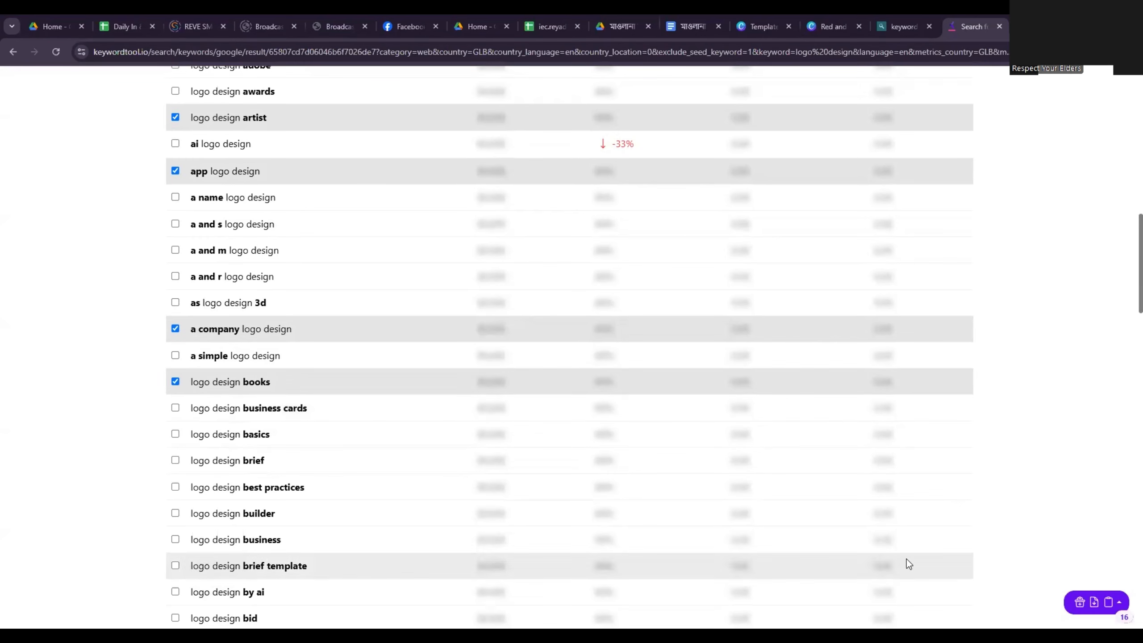
# Step: Copy the selected logo design keywords and switch to the gig text document in Google Docs
pyautogui.click(1115, 607)
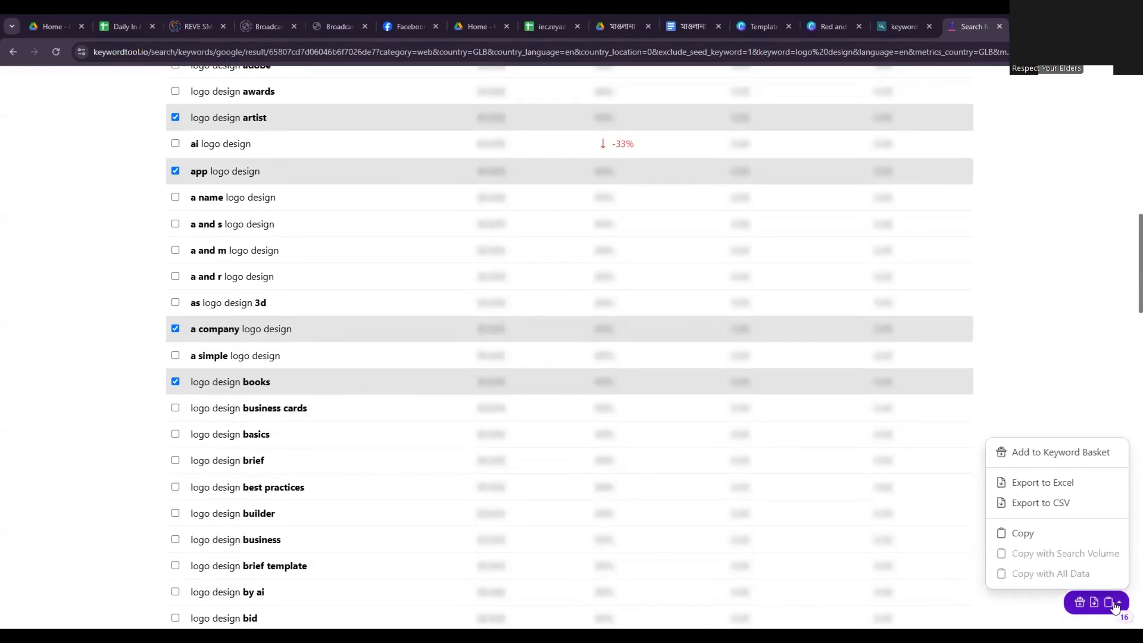
pyautogui.click(1033, 534)
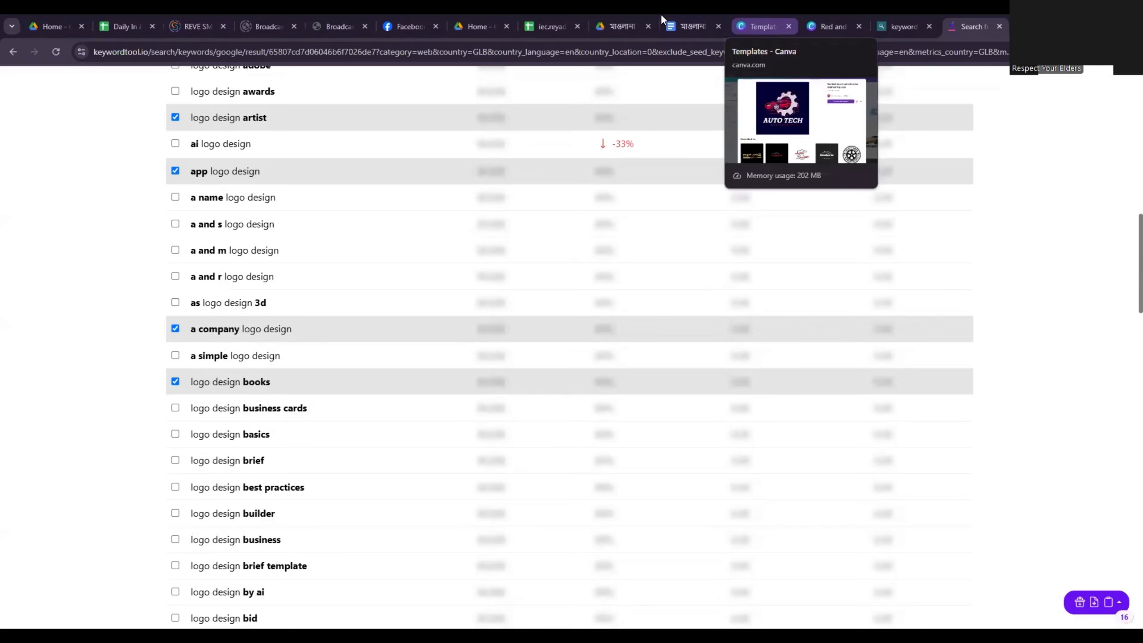
pyautogui.click(693, 25)
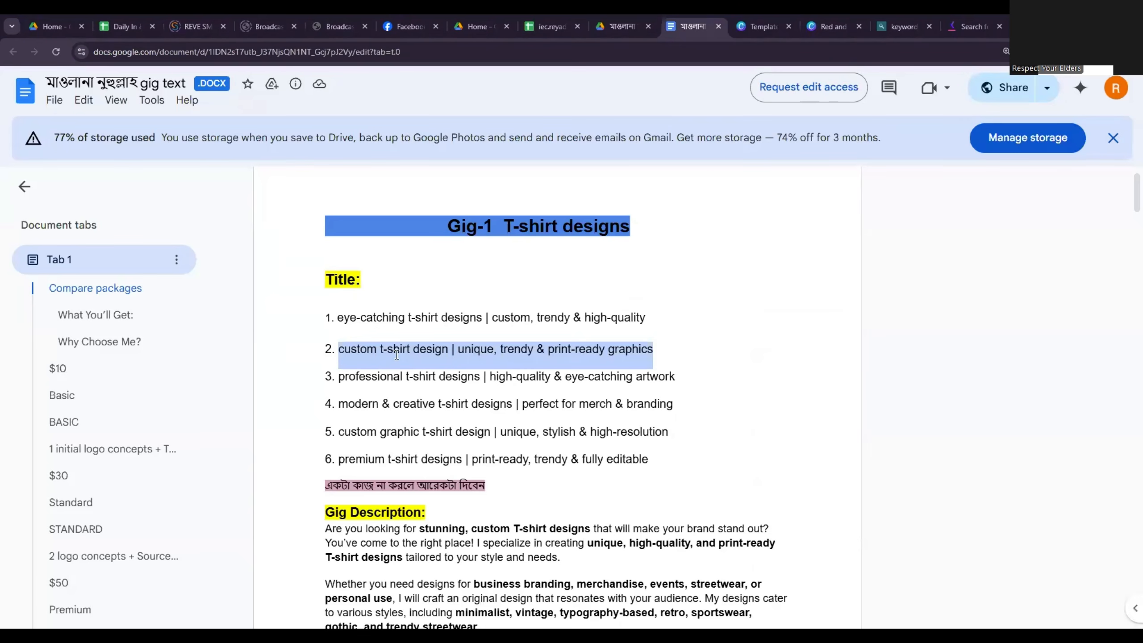
# Step: Find the Gig-2 logo design section and copy the word "unique" from its first title
pyautogui.scroll(1, 451, 360)
pyautogui.scroll(-12, 438, 361)
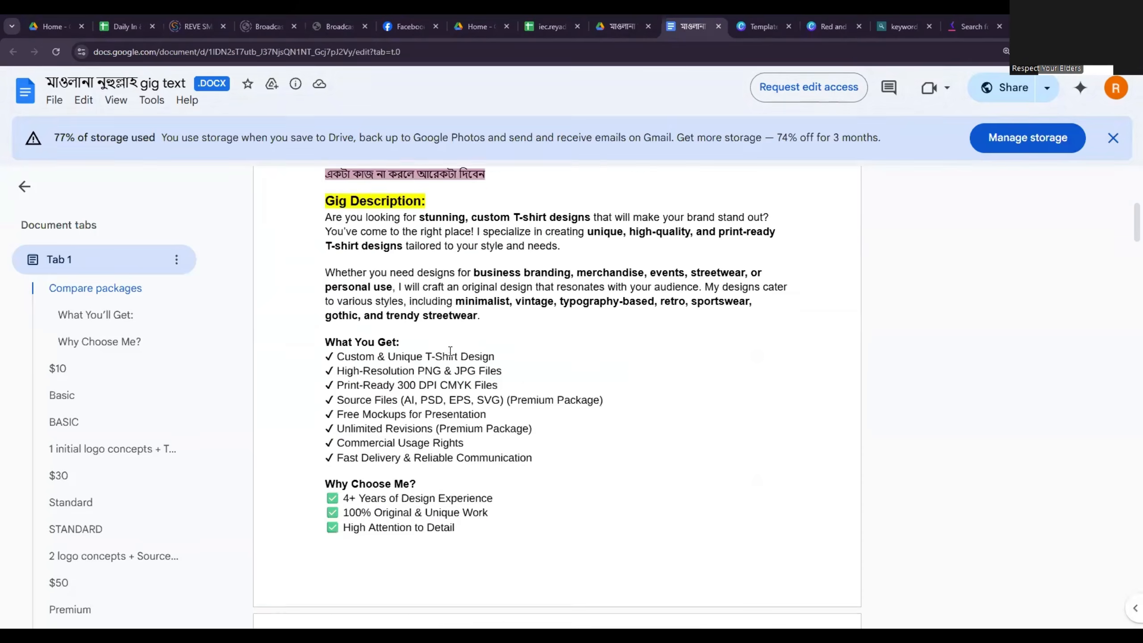
pyautogui.scroll(7, 433, 339)
pyautogui.scroll(7, 434, 338)
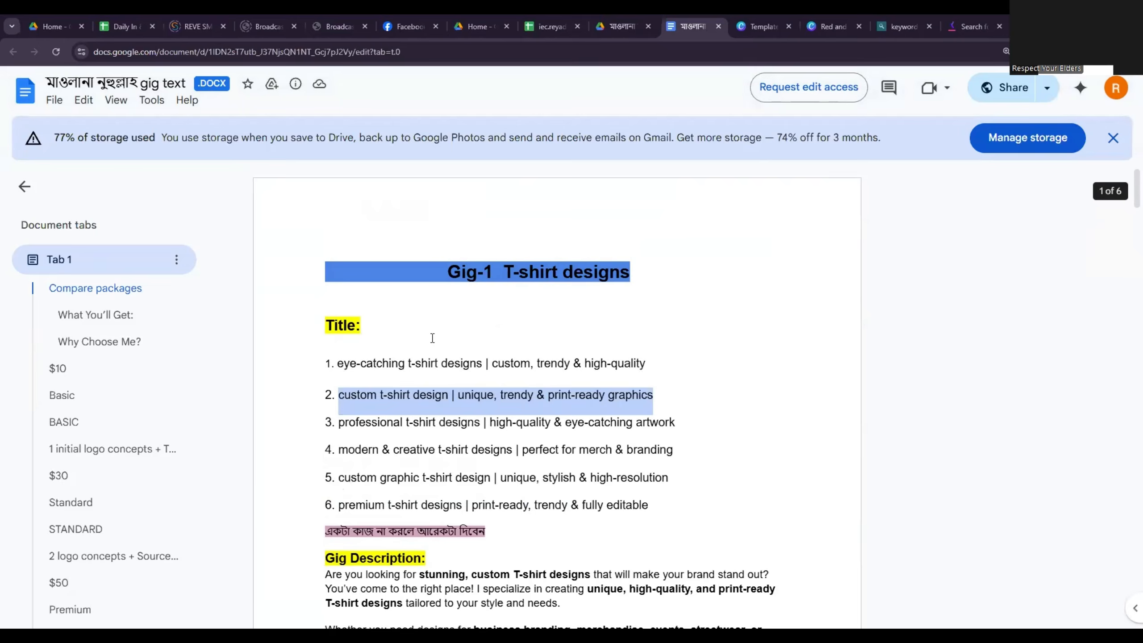
pyautogui.scroll(-20, 430, 339)
pyautogui.scroll(-4, 429, 338)
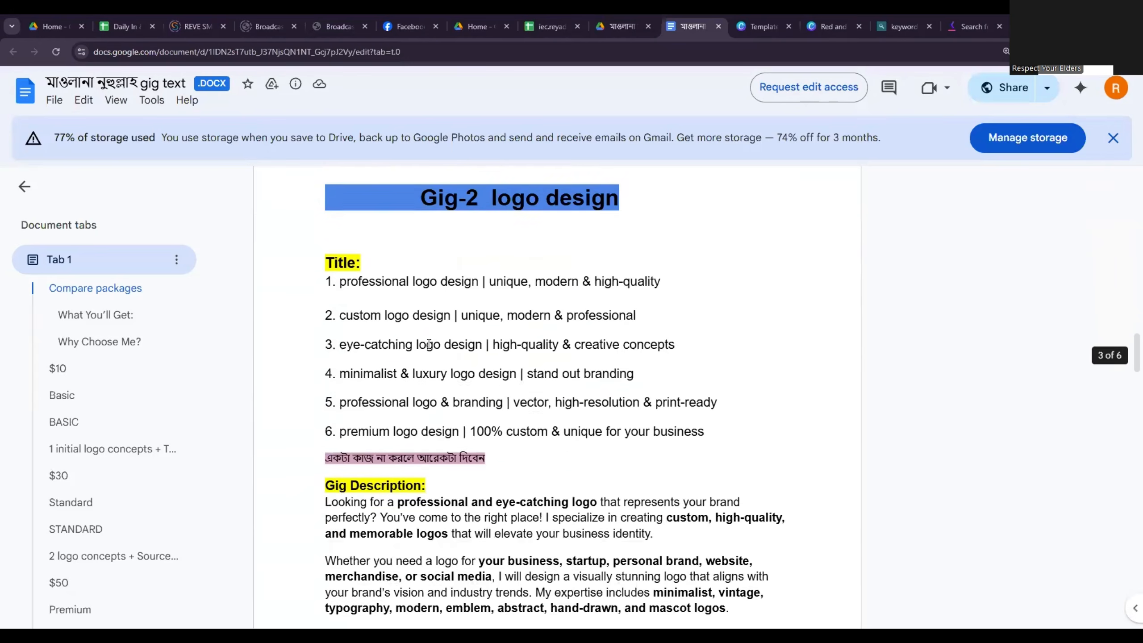
pyautogui.scroll(3, 423, 400)
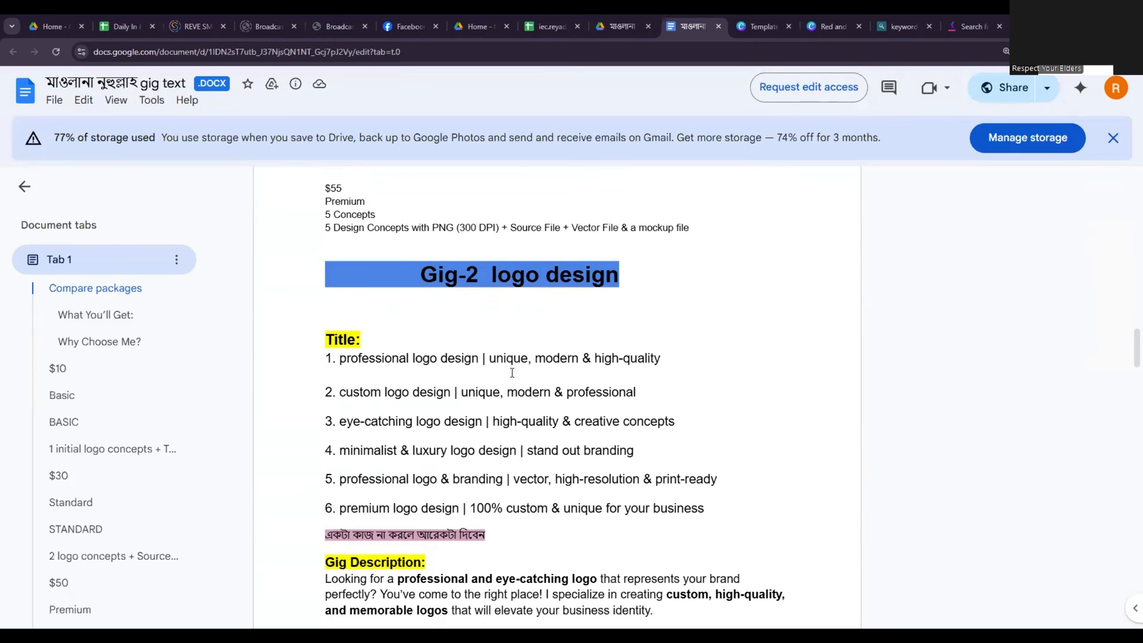
pyautogui.doubleClick(509, 358)
pyautogui.rightClick(509, 358)
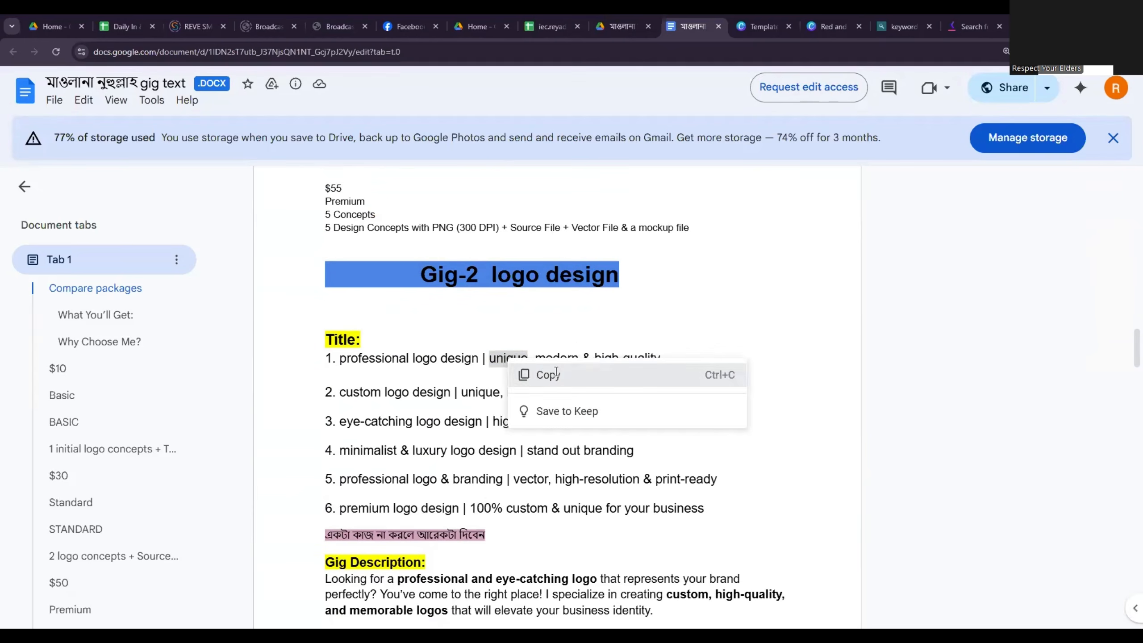
pyautogui.click(535, 372)
# Step: Return to Keyword Tool and run a keyword search for "unique logo"
pyautogui.click(970, 26)
pyautogui.scroll(20, 326, 308)
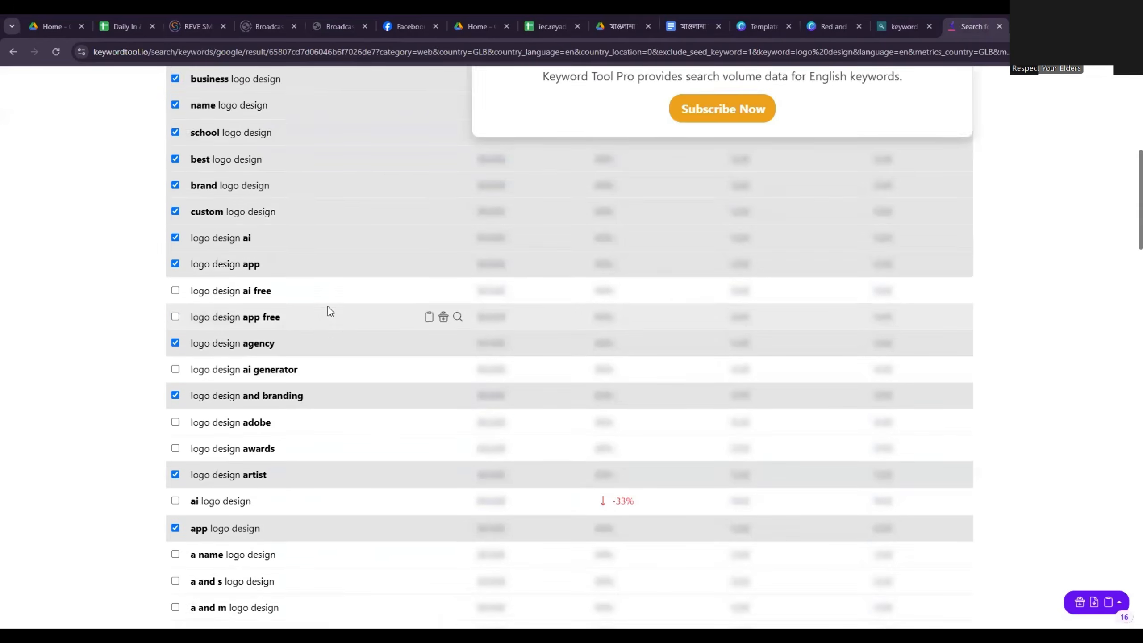
pyautogui.tripleClick(264, 160)
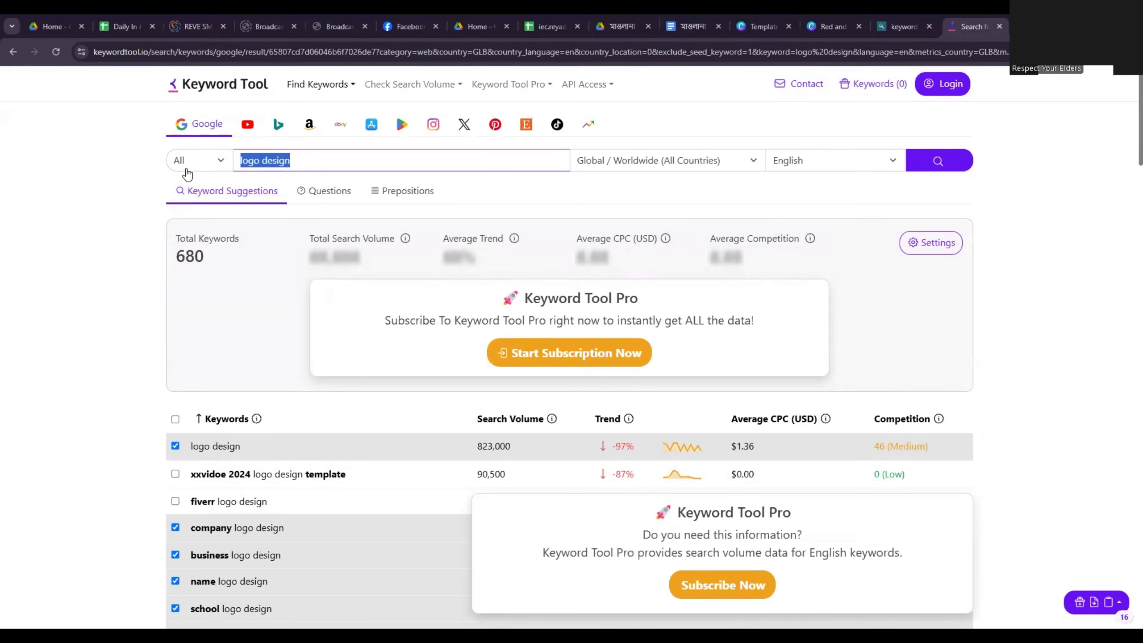
pyautogui.hotkey('ctrl', 'v')
pyautogui.write('l')
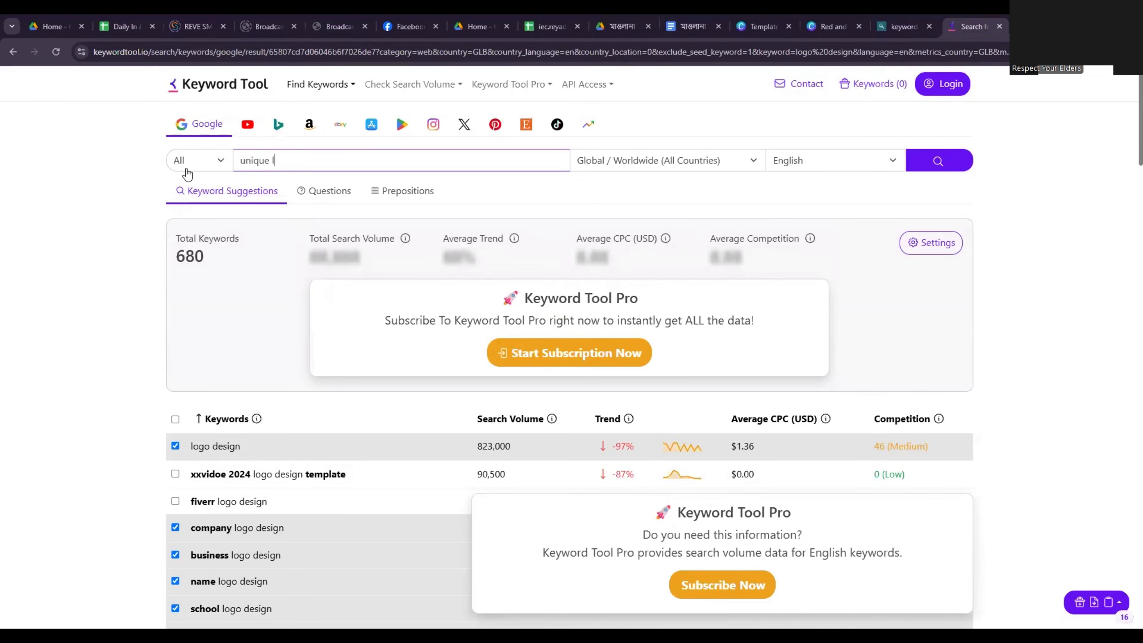
pyautogui.write('ogo')
pyautogui.click(931, 162)
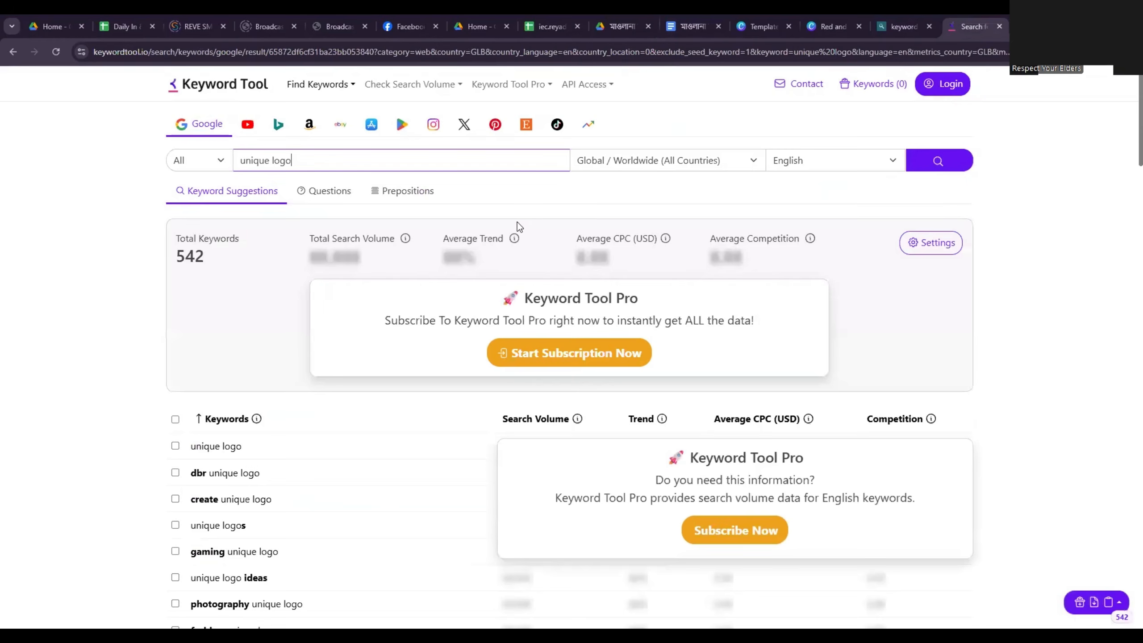
# Step: Select the keyword suggestions unique logo, unique logos, unique logo ideas, unique logo creator and unique logo fonts
pyautogui.scroll(-4, 409, 281)
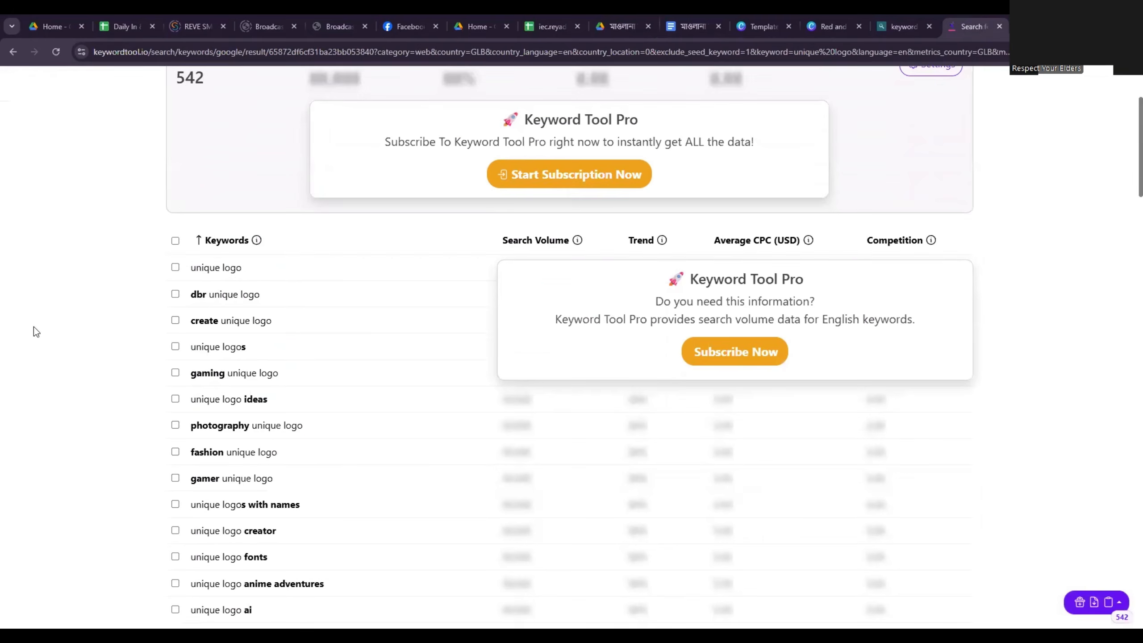
pyautogui.click(178, 269)
pyautogui.scroll(-1, 178, 290)
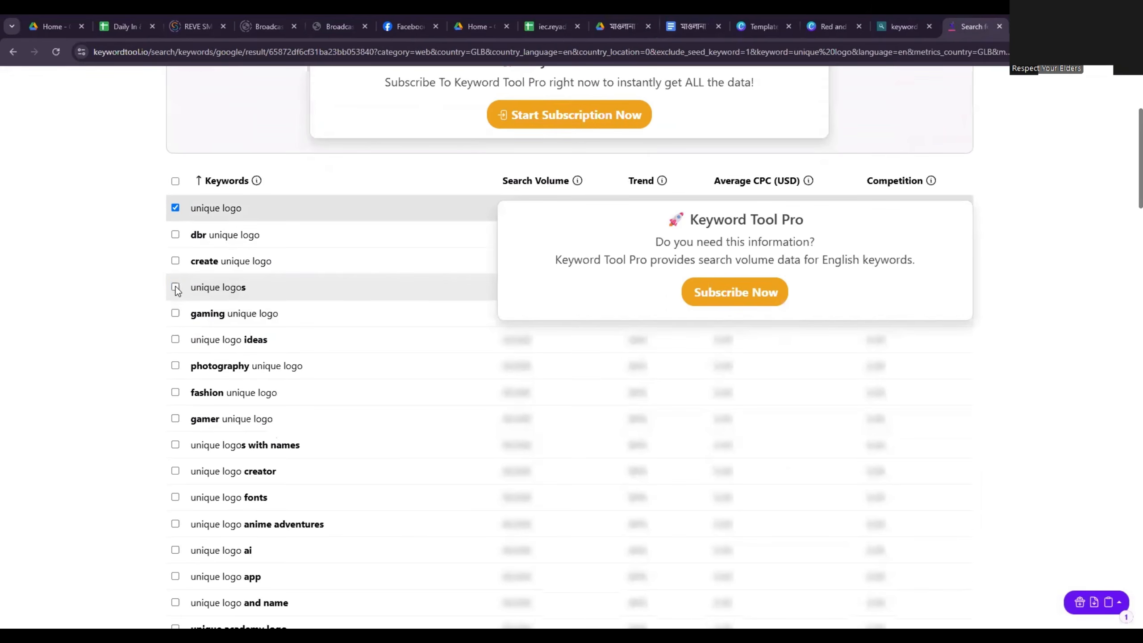
pyautogui.click(175, 287)
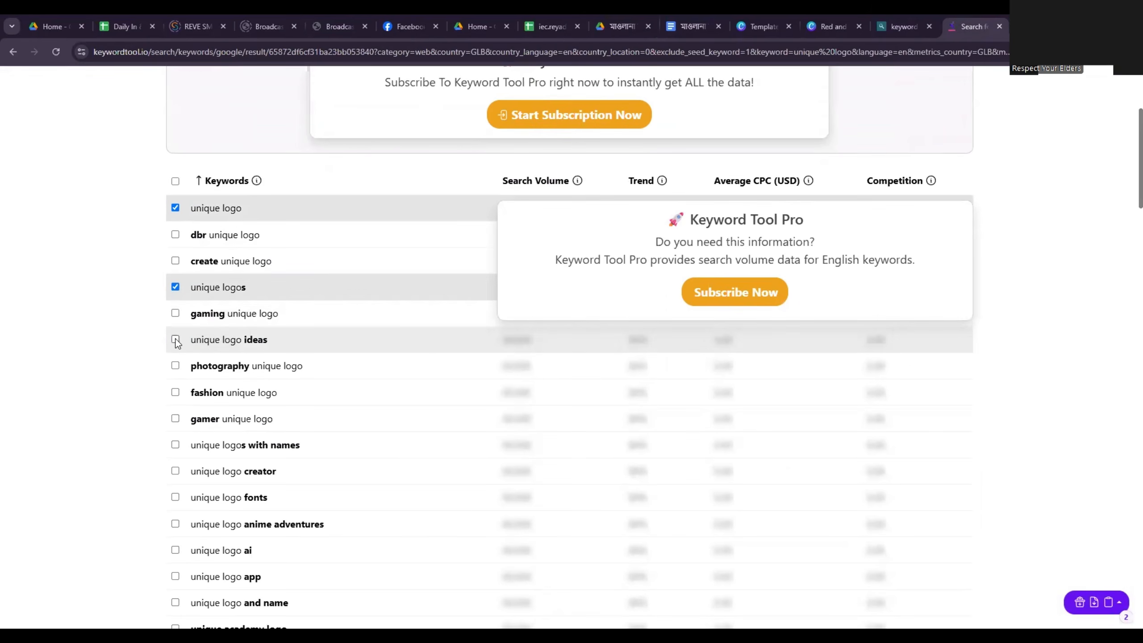
pyautogui.click(175, 340)
pyautogui.scroll(-2, 265, 365)
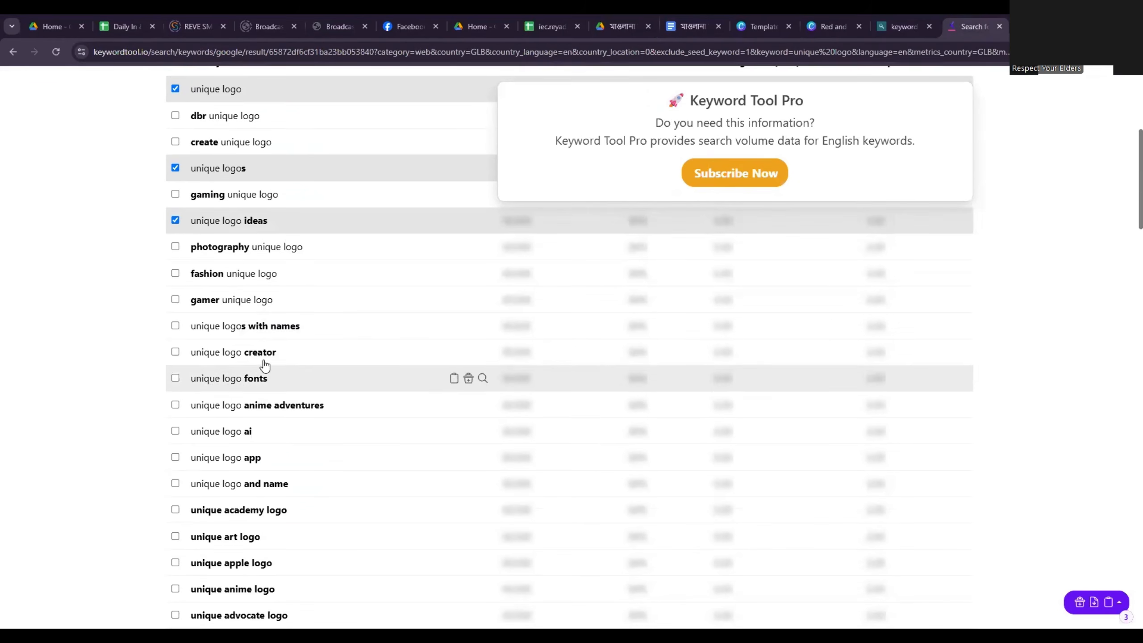
pyautogui.click(176, 353)
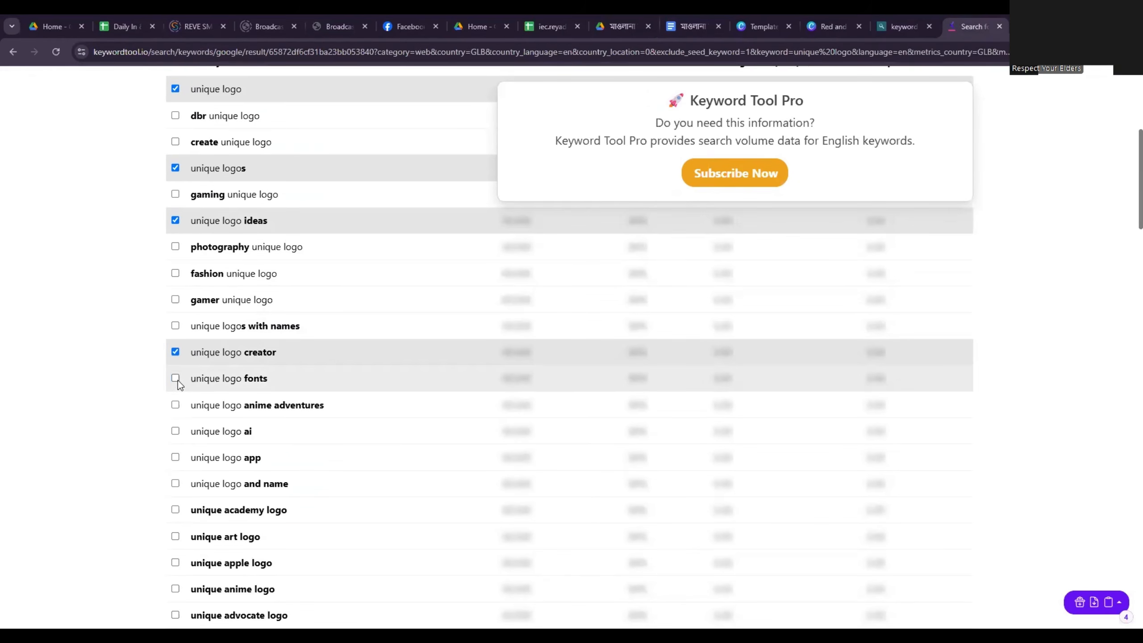
pyautogui.click(176, 378)
# Step: Add unique logo ai, unique logo app, unique art logo and ai unique logo generator to the selection
pyautogui.scroll(-1, 177, 380)
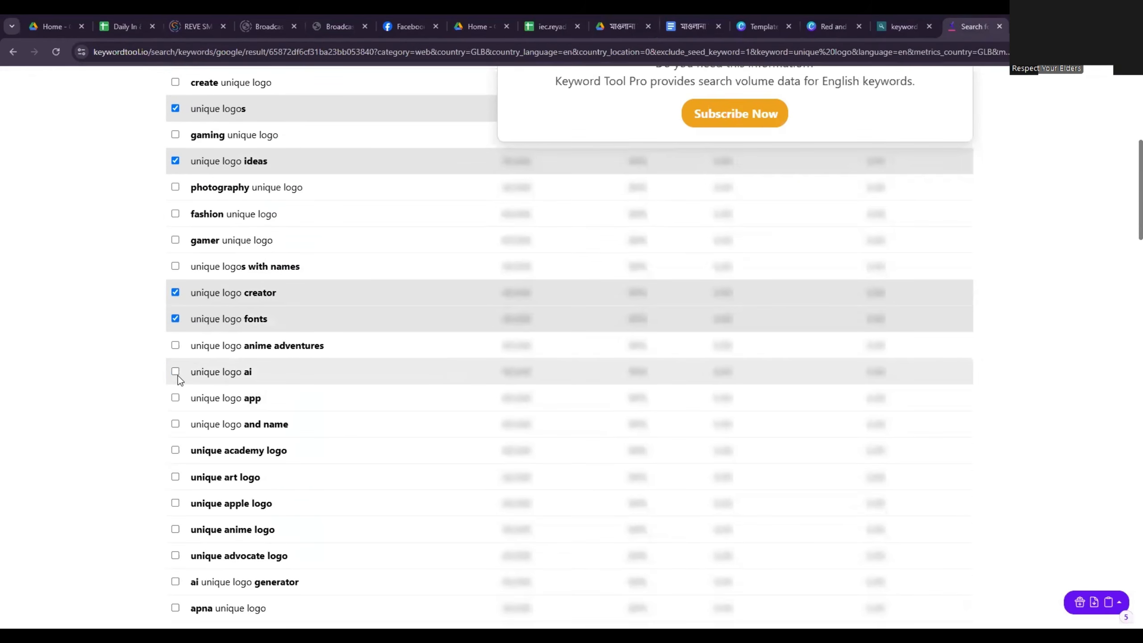
pyautogui.click(175, 373)
pyautogui.click(176, 398)
pyautogui.scroll(-1, 178, 398)
pyautogui.scroll(-1, 184, 401)
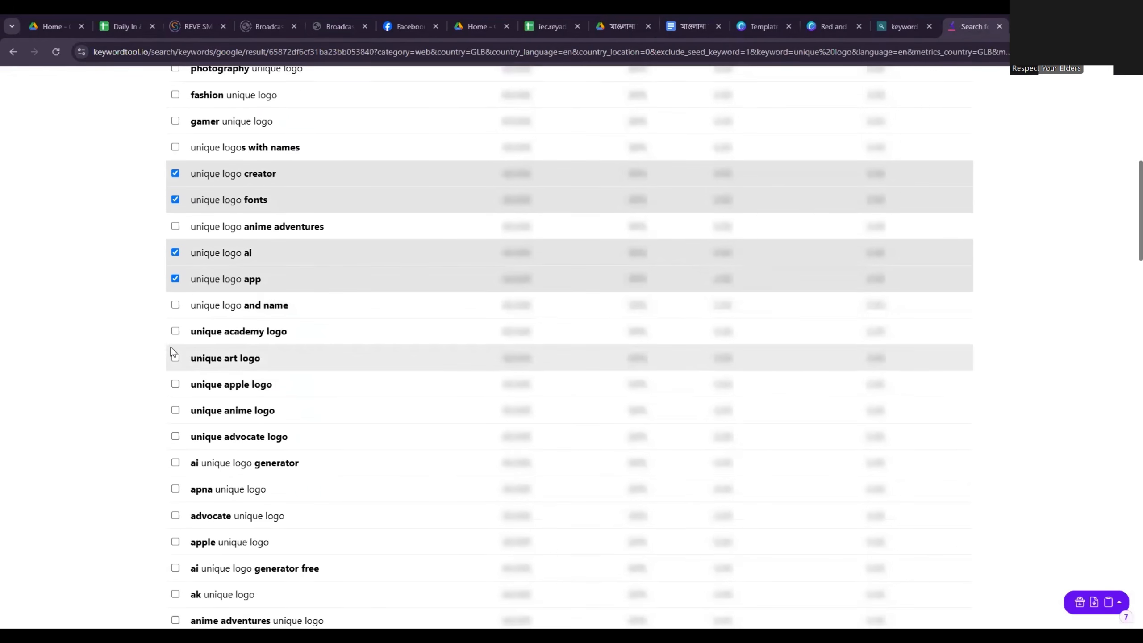
pyautogui.click(176, 358)
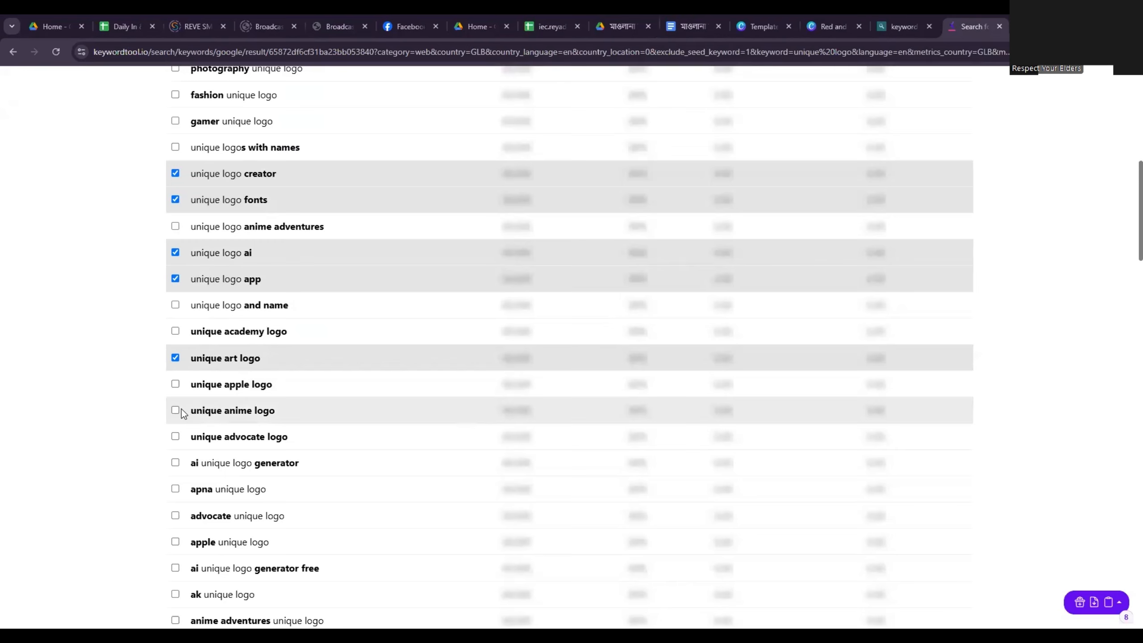
pyautogui.scroll(-1, 180, 409)
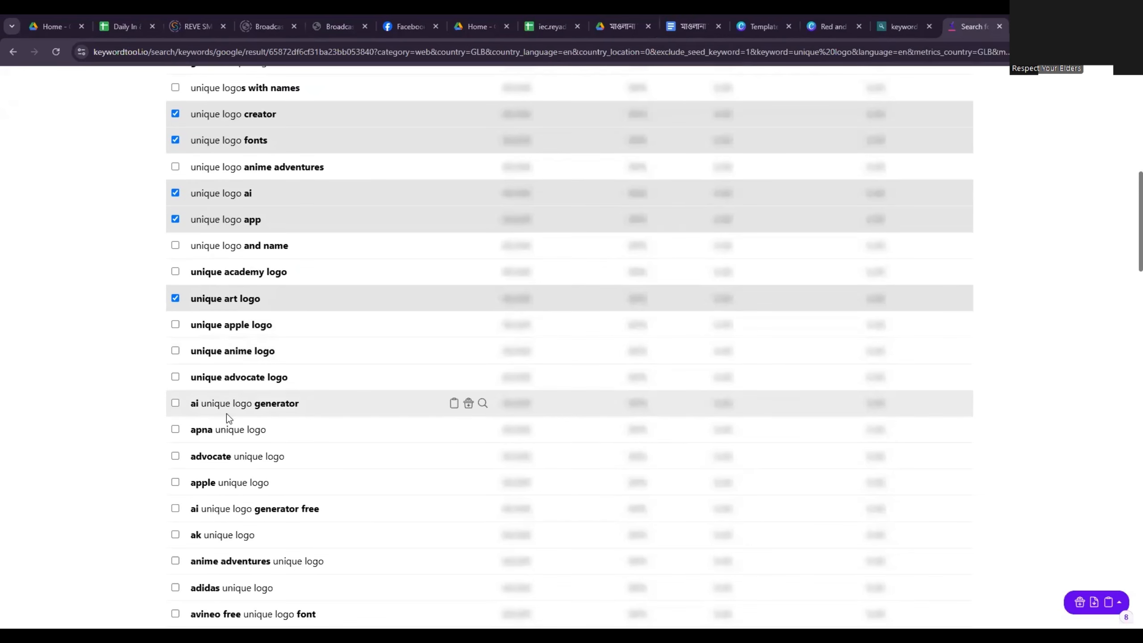
pyautogui.click(175, 404)
# Step: Also select unique logo brand and unique logo business ideas, and copy all the selected keywords
pyautogui.scroll(-2, 252, 408)
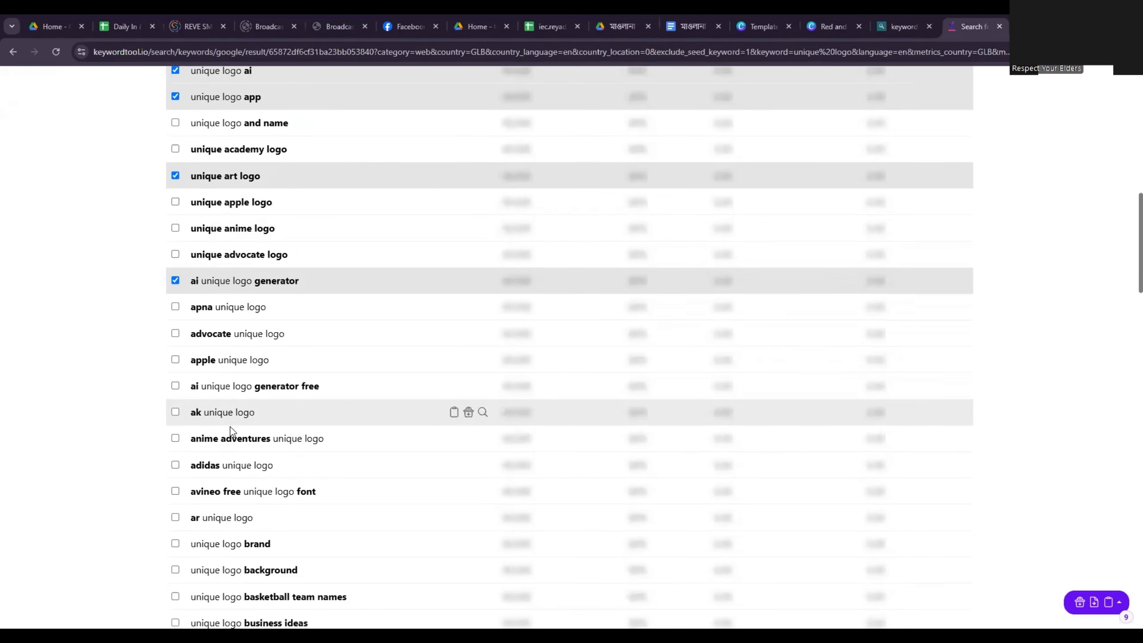
pyautogui.scroll(-2, 191, 425)
pyautogui.click(175, 427)
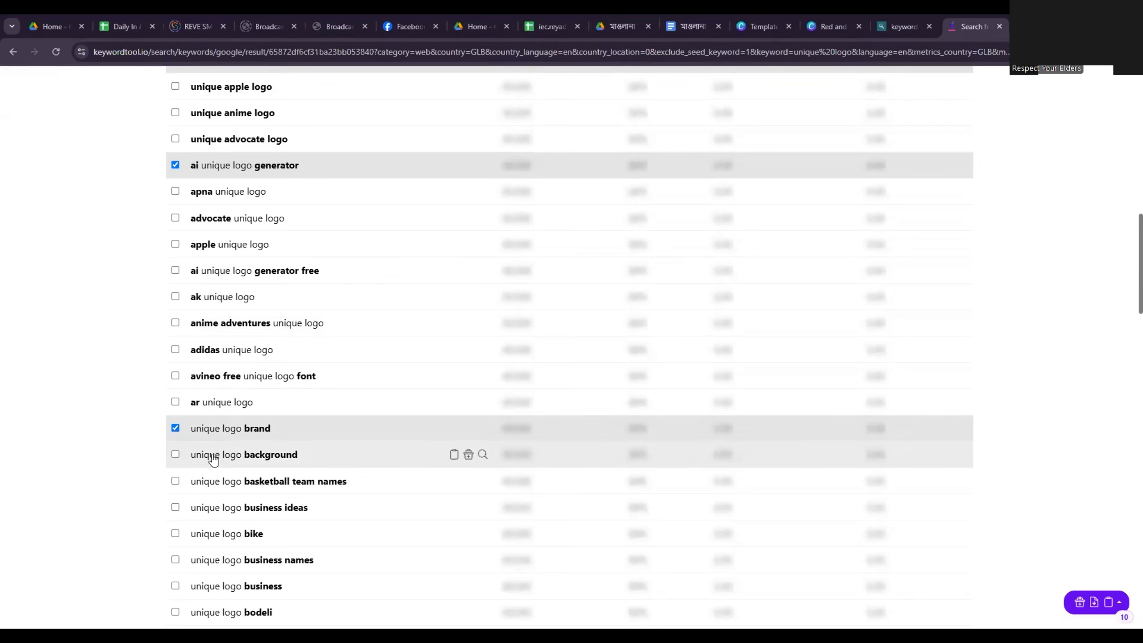
pyautogui.scroll(-2, 196, 452)
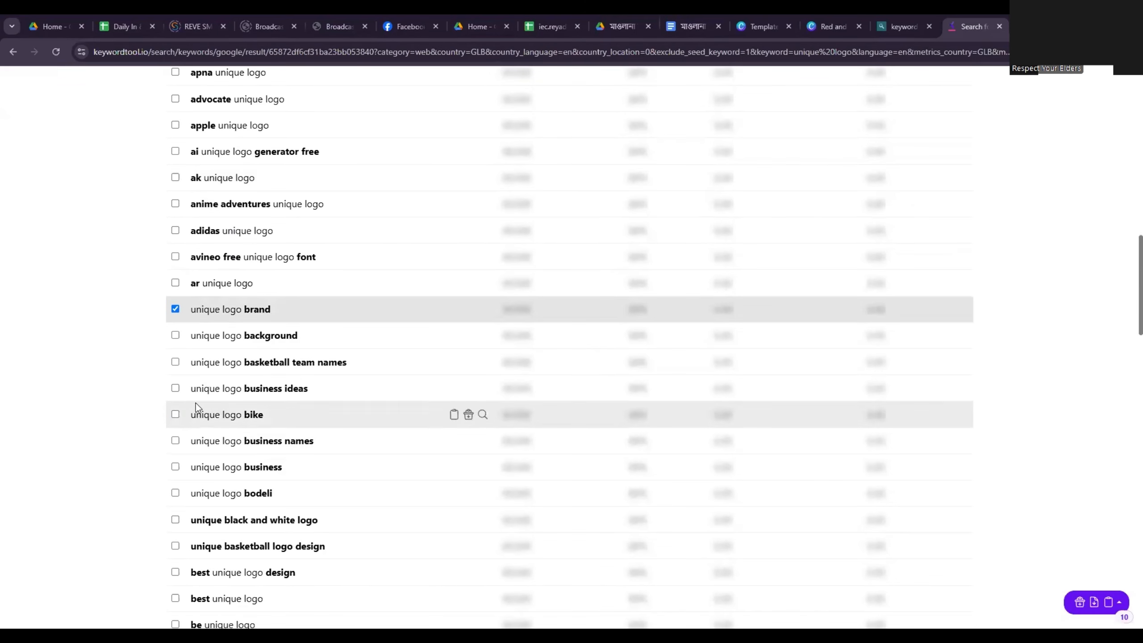
pyautogui.click(175, 388)
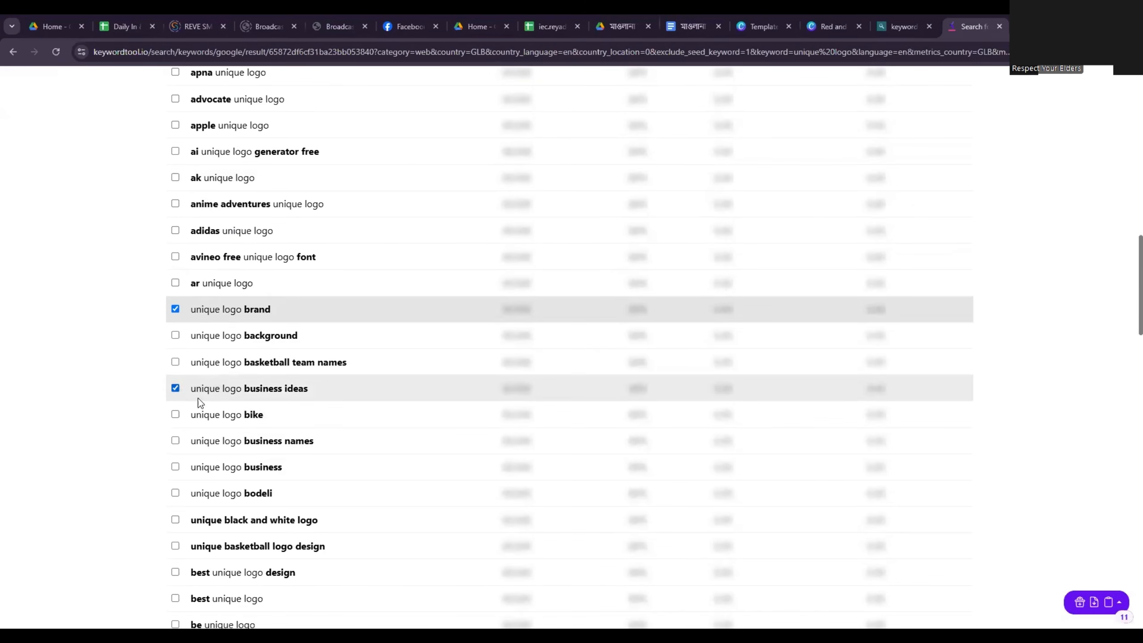
pyautogui.click(1119, 601)
pyautogui.click(1027, 538)
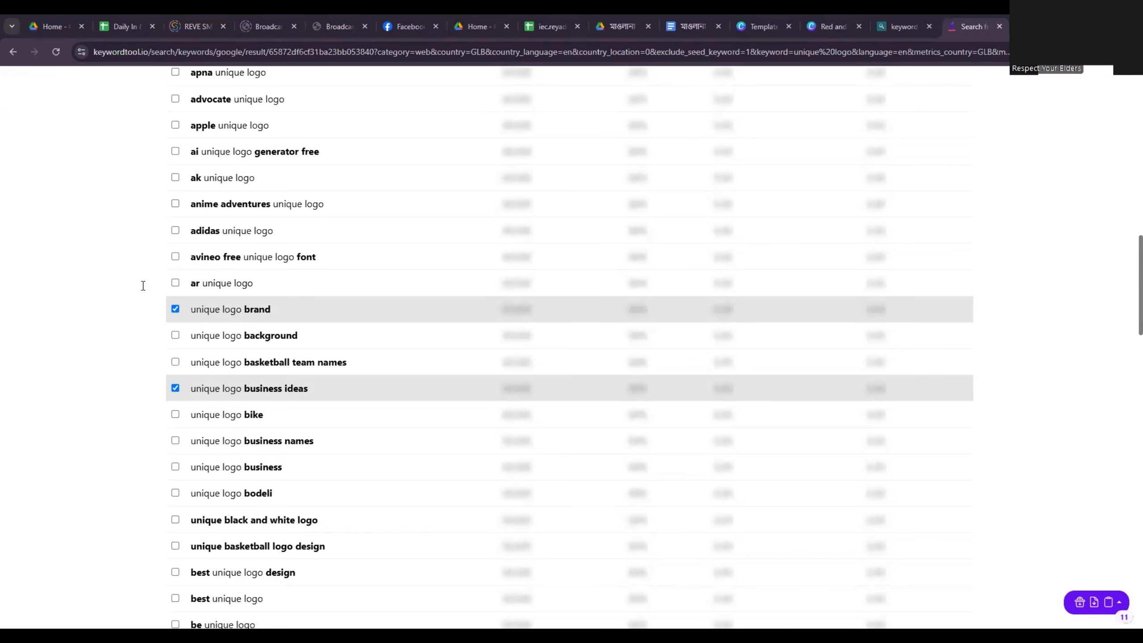
# Step: Switch to the Notepad keyword list and select all its lines, from logo design to unique logo business ideas
pyautogui.hotkey('alt', 'Tab')
pyautogui.click(480, 232)
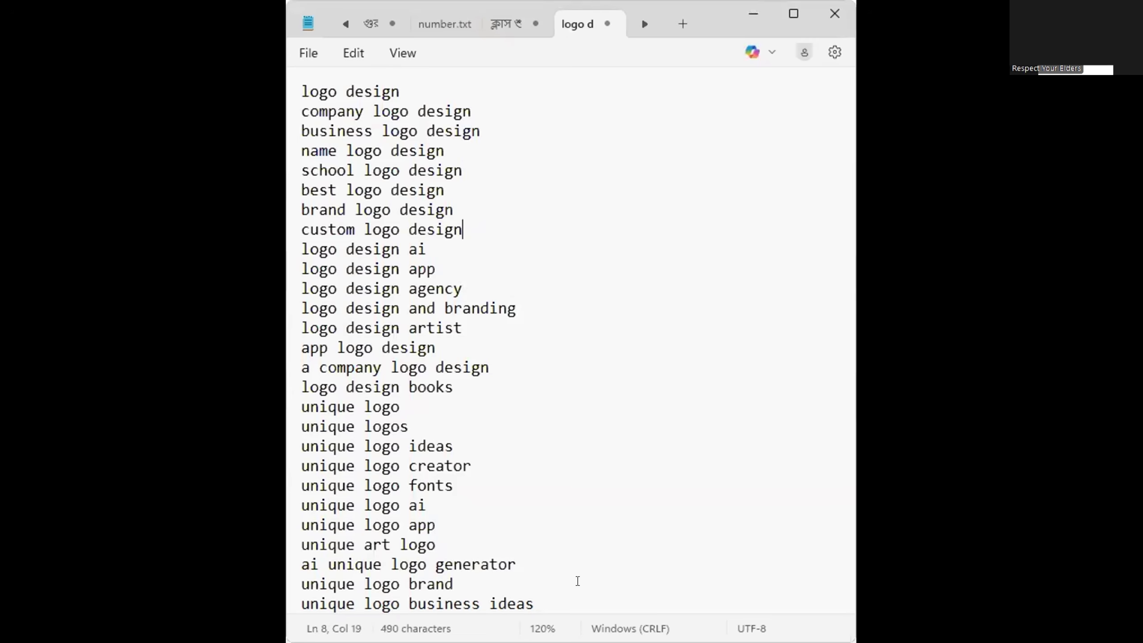
pyautogui.moveTo(578, 603); pyautogui.dragTo(301, 97)
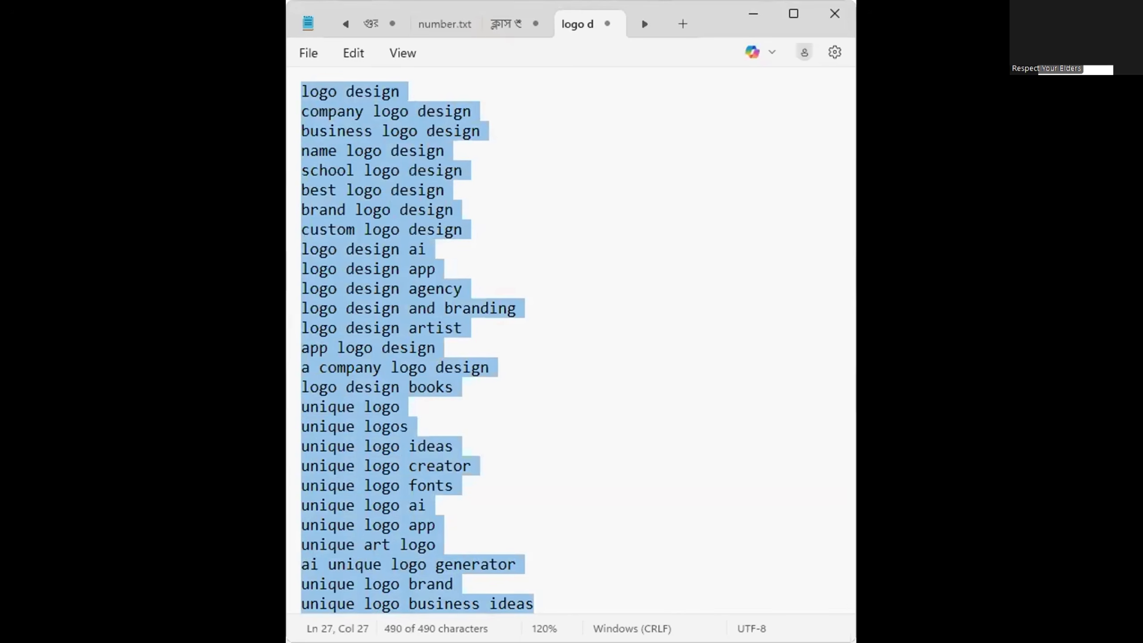
# Step: In File Explorer, add the collected keywords as tags in the properties of the first image, the one with eight badge logos
pyautogui.hotkey('alt', 'Tab')
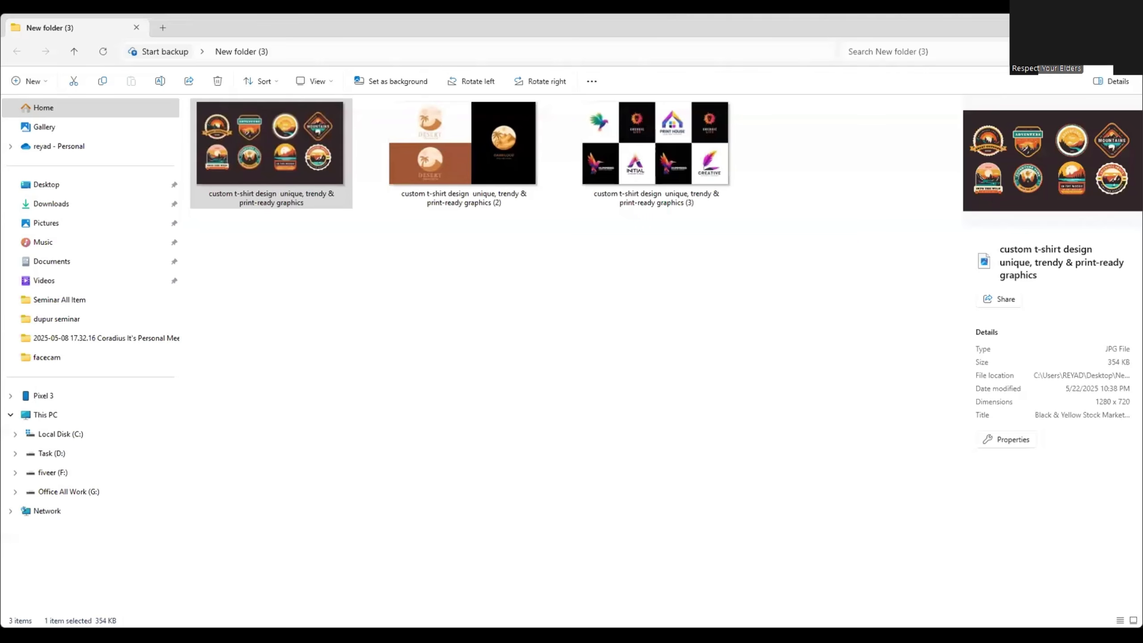
pyautogui.click(288, 181)
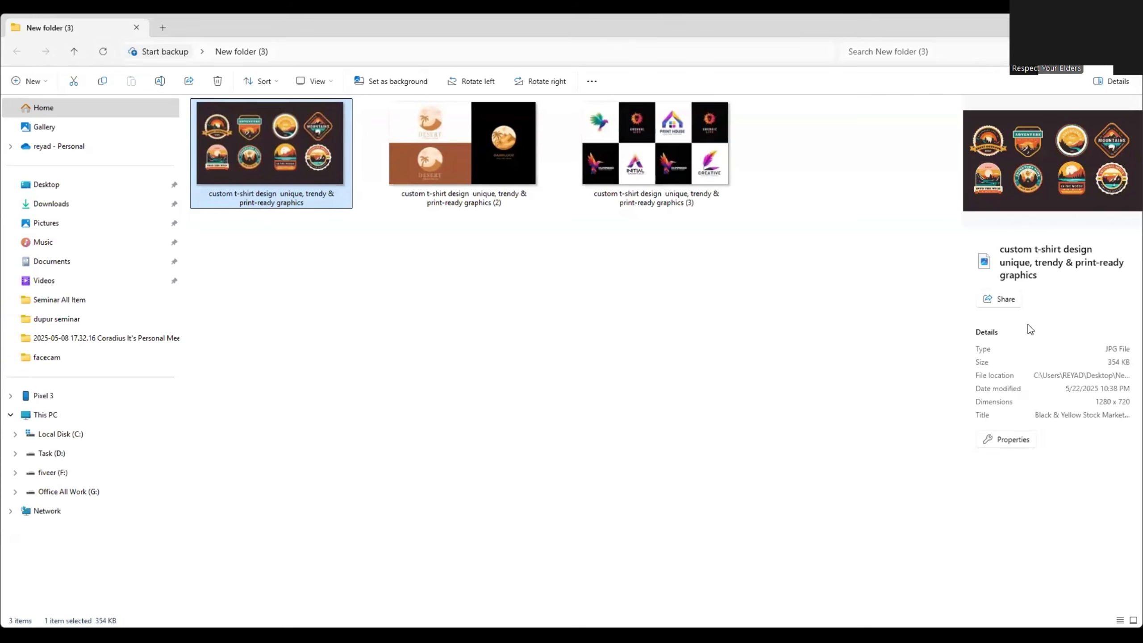
pyautogui.click(1009, 439)
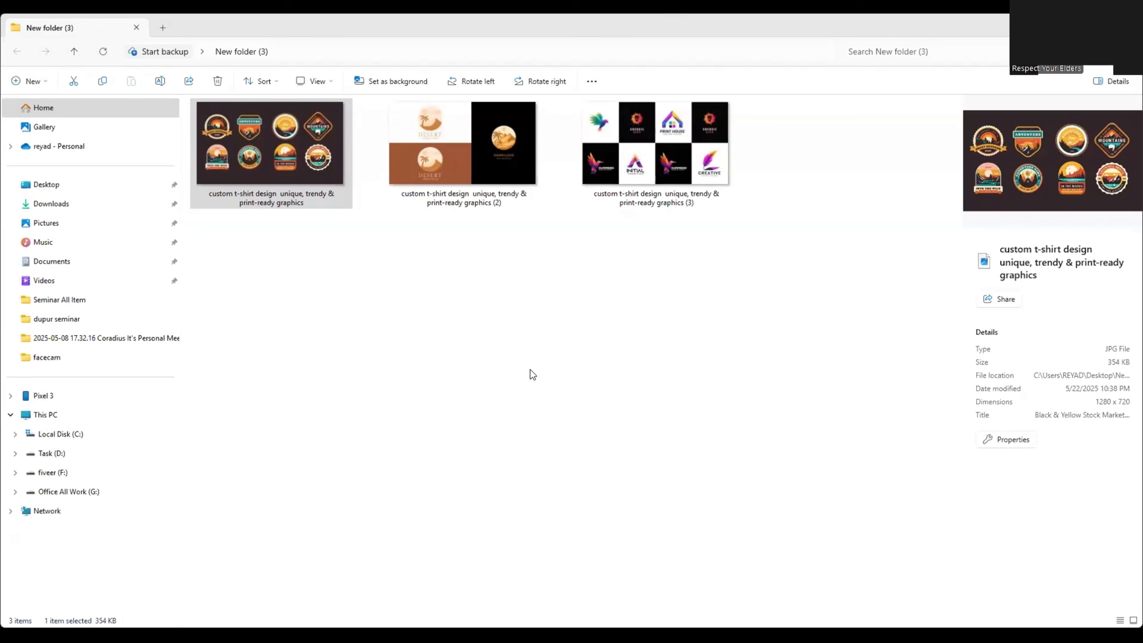
pyautogui.click(255, 157)
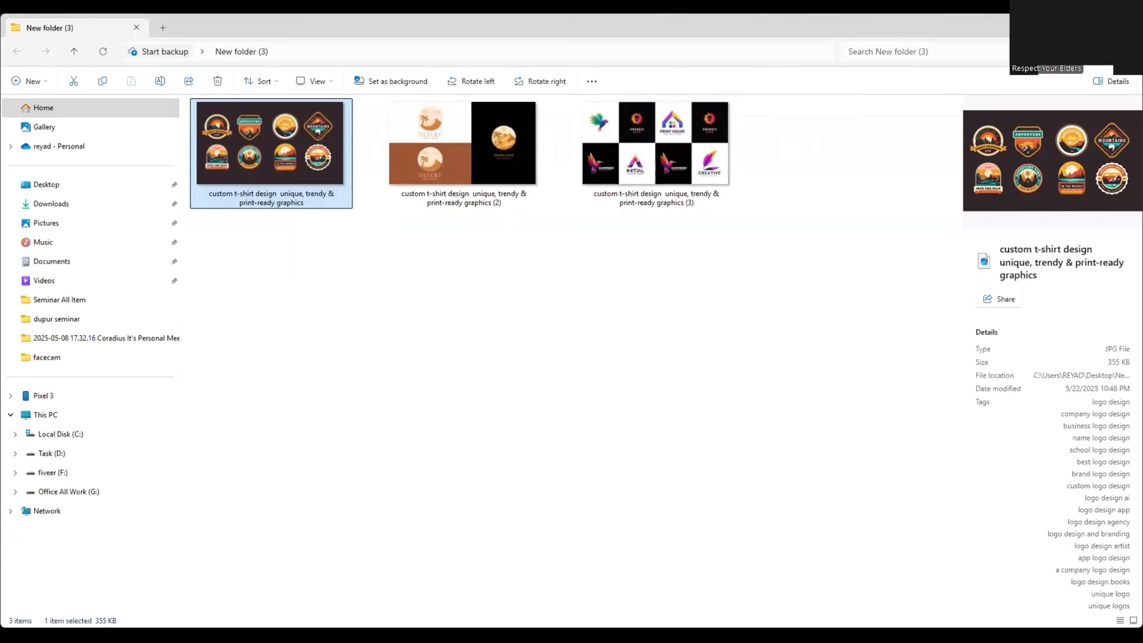
# Step: Switch to the Fiverr gig gallery page and close the open sample tags dialog without saving
pyautogui.hotkey('alt', 'Tab')
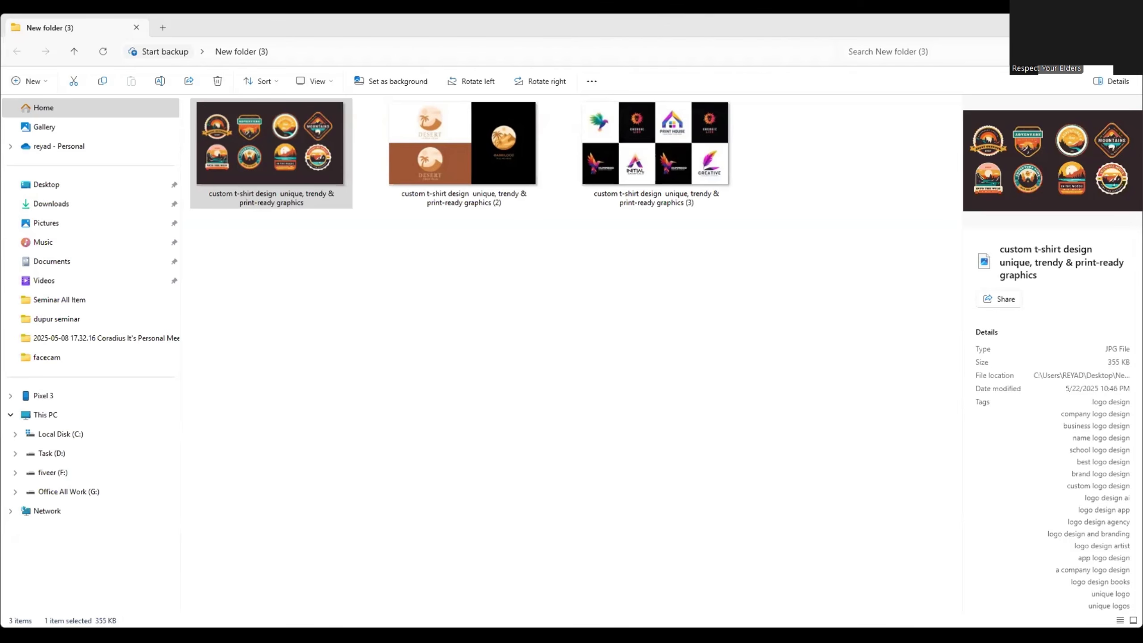
pyautogui.hotkey('alt', 'Tab')
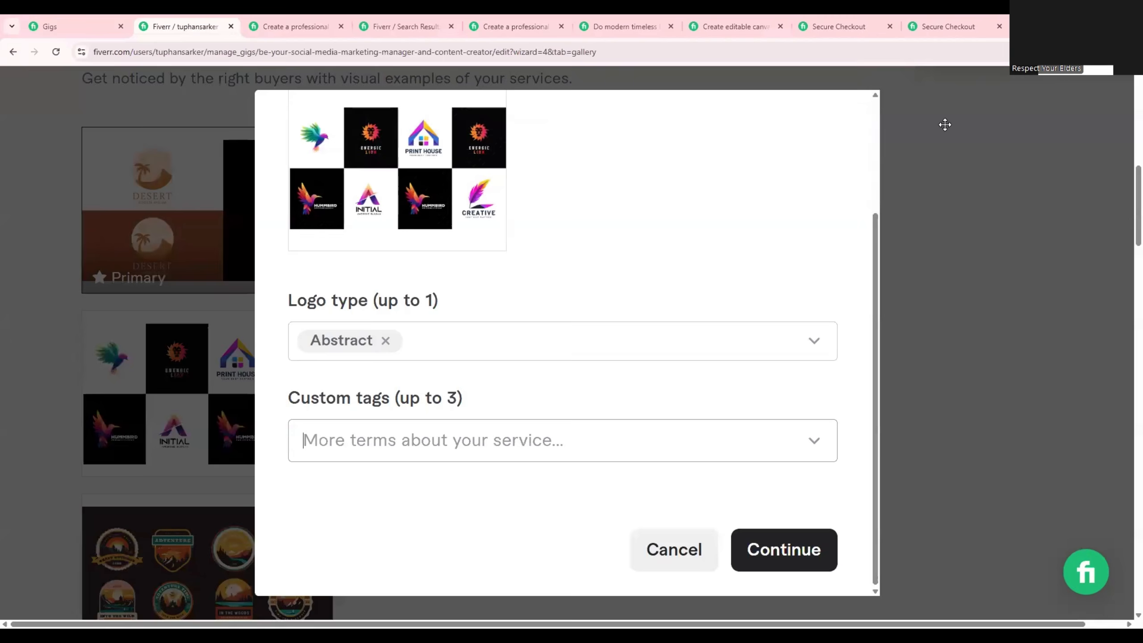
pyautogui.press('Escape')
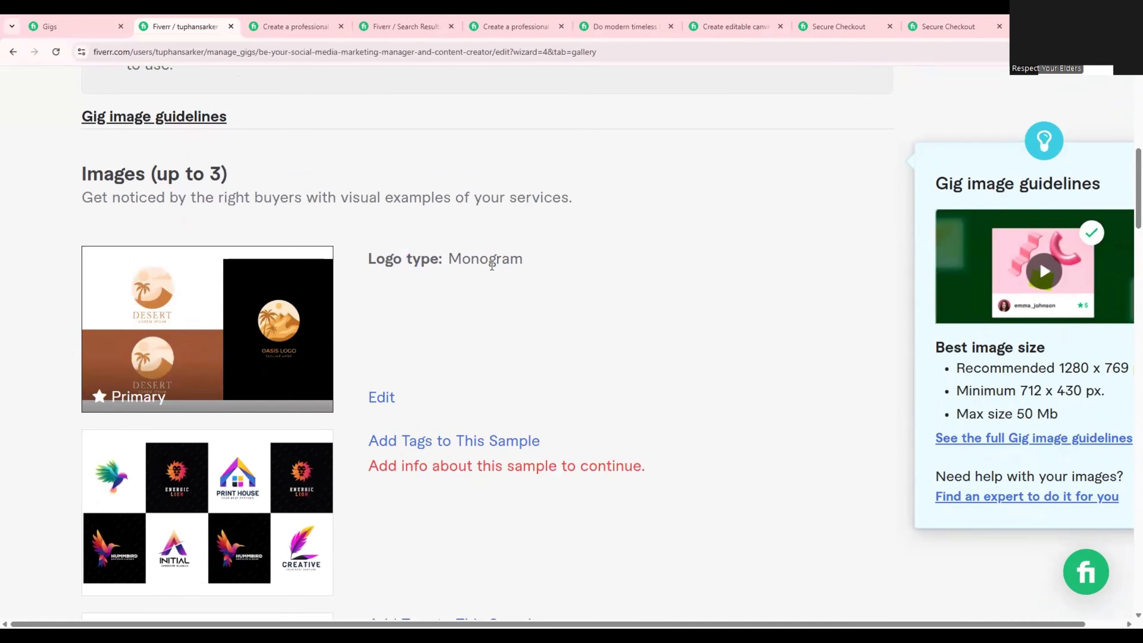
# Step: Add the custom tag Custom Logo to the primary gallery image with the desert logos and save its tags
pyautogui.click(381, 403)
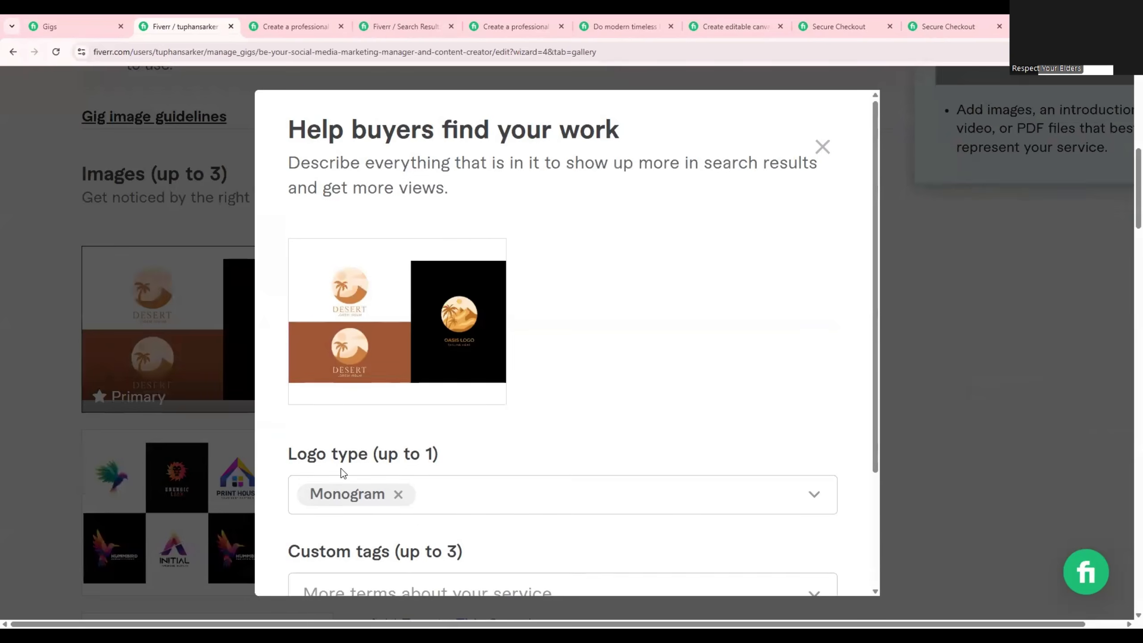
pyautogui.scroll(-3, 341, 468)
pyautogui.click(392, 432)
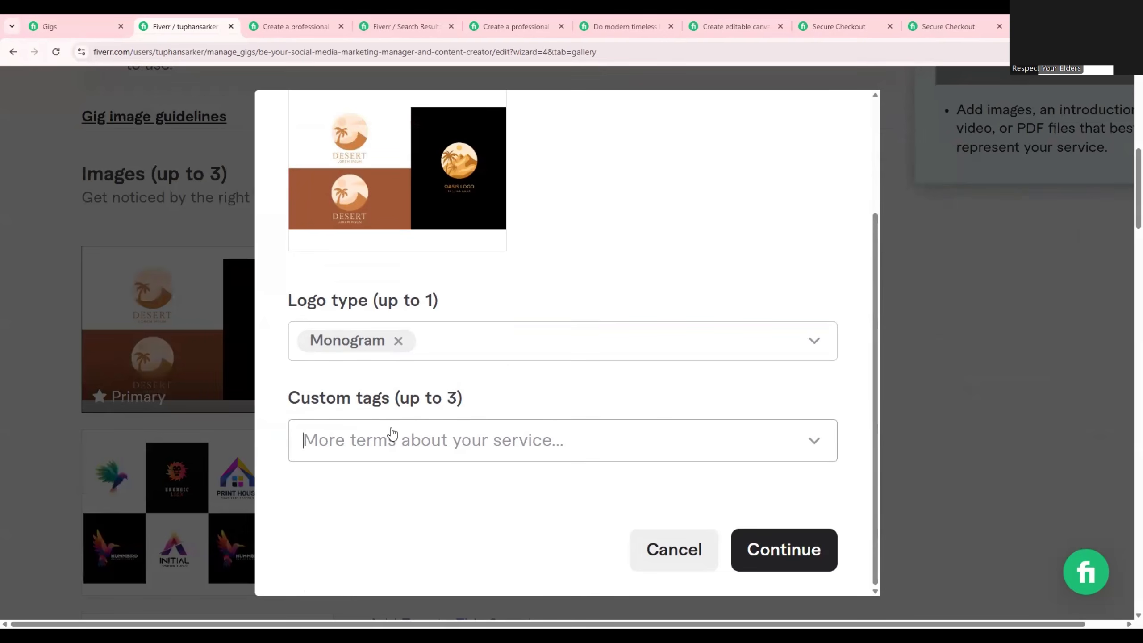
pyautogui.write('logo')
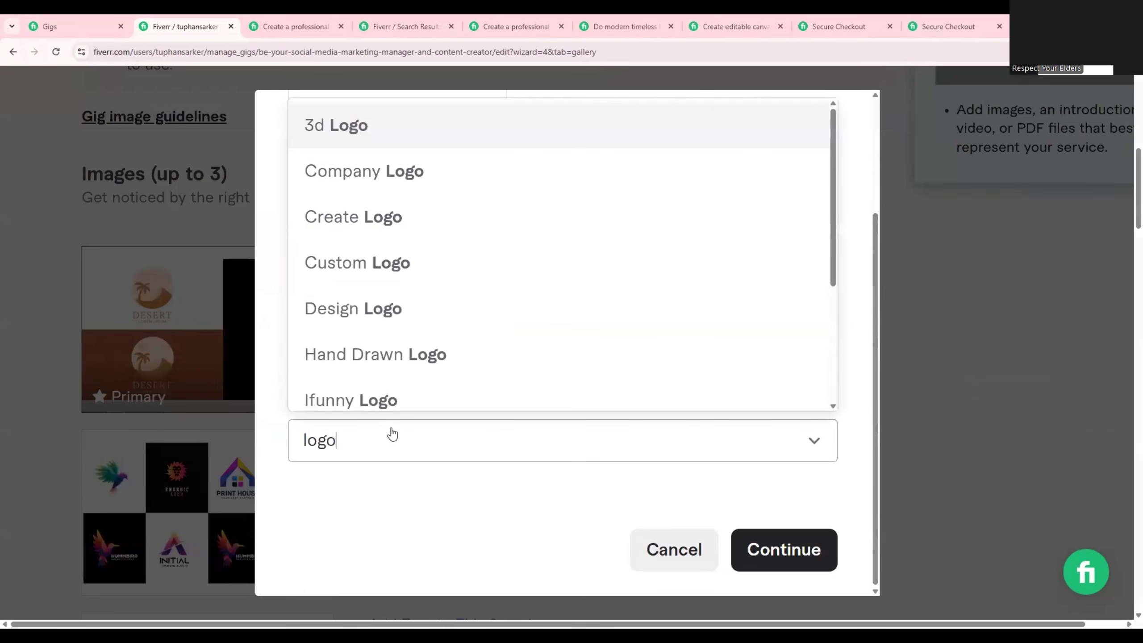
pyautogui.click(378, 262)
pyautogui.click(796, 547)
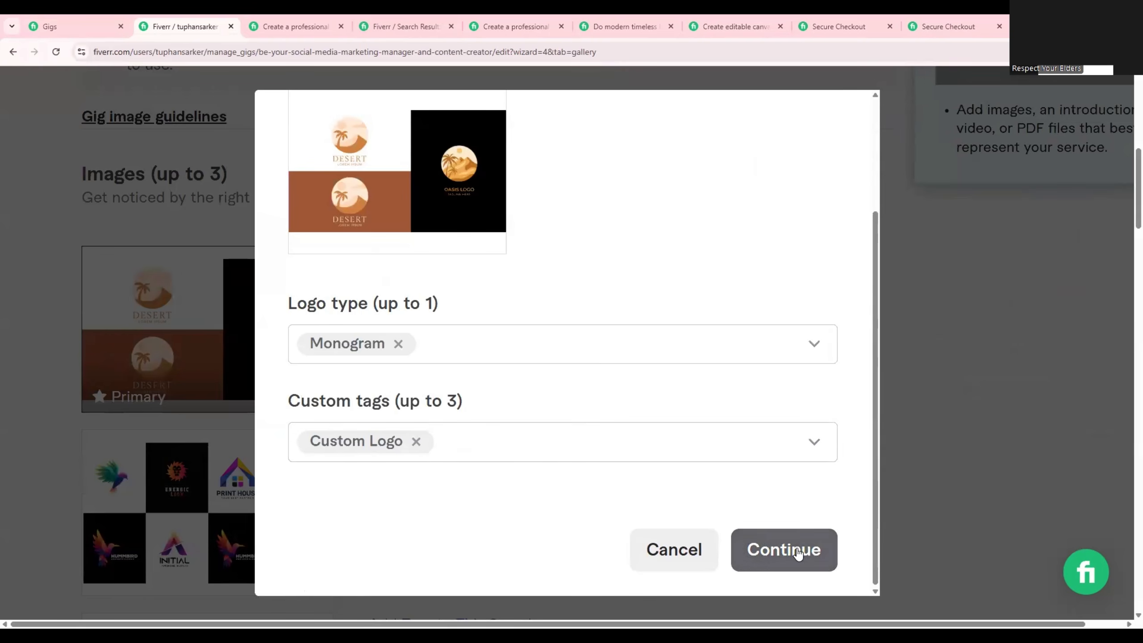
# Step: Tag the second gallery image, the colourful logo grid, with logo type Wordmark and custom tag Design Logo, and save
pyautogui.scroll(-1, 431, 406)
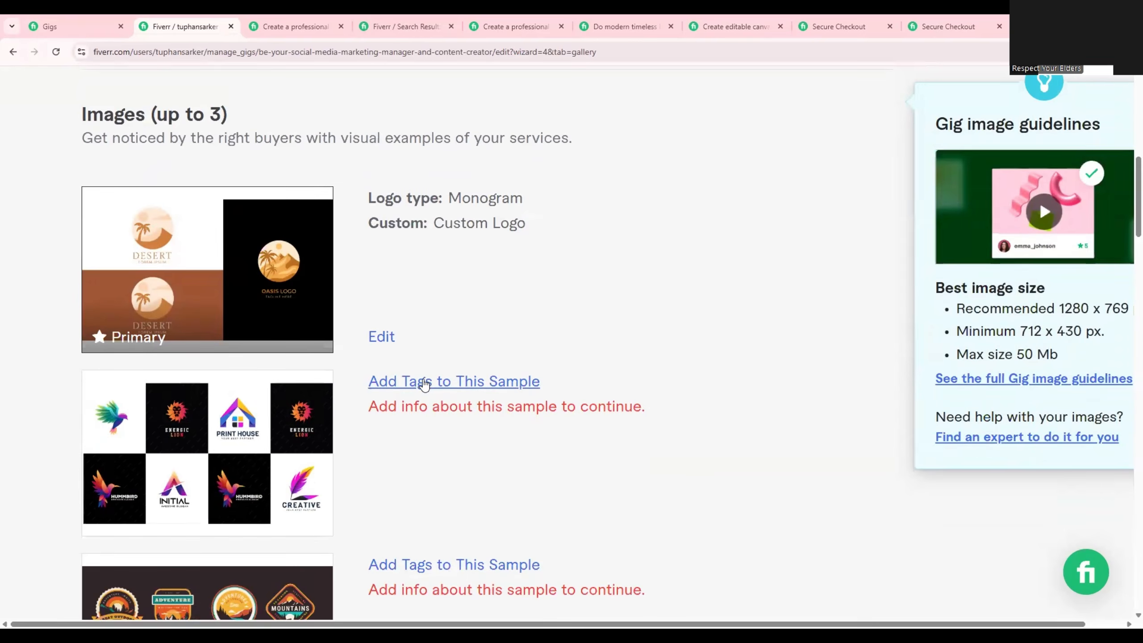
pyautogui.click(418, 382)
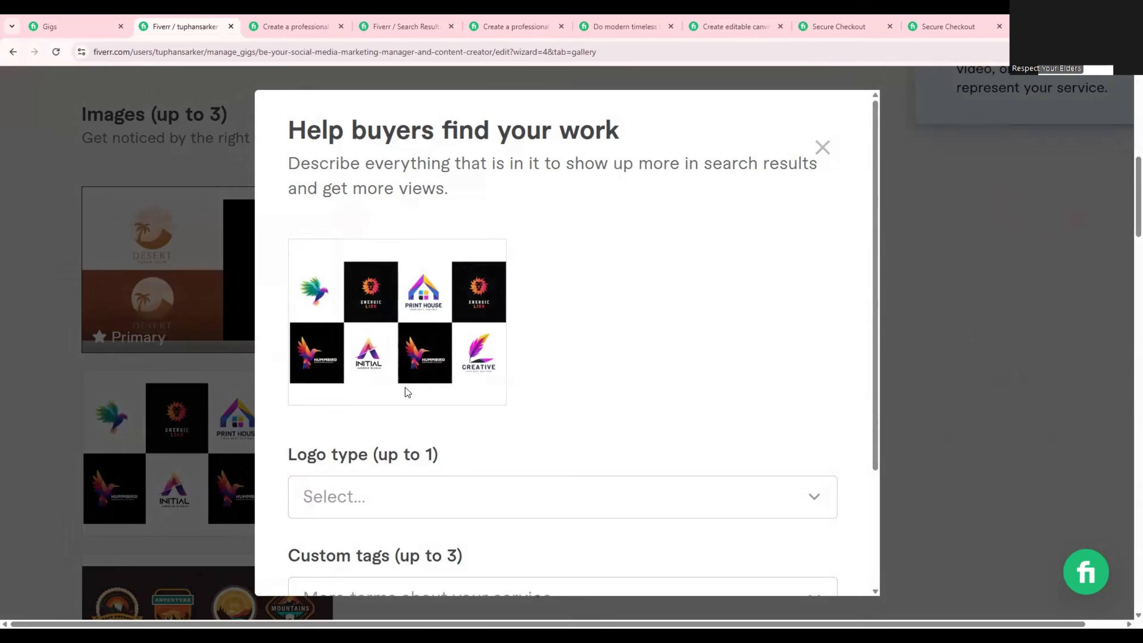
pyautogui.click(375, 500)
pyautogui.click(377, 404)
pyautogui.scroll(-3, 450, 430)
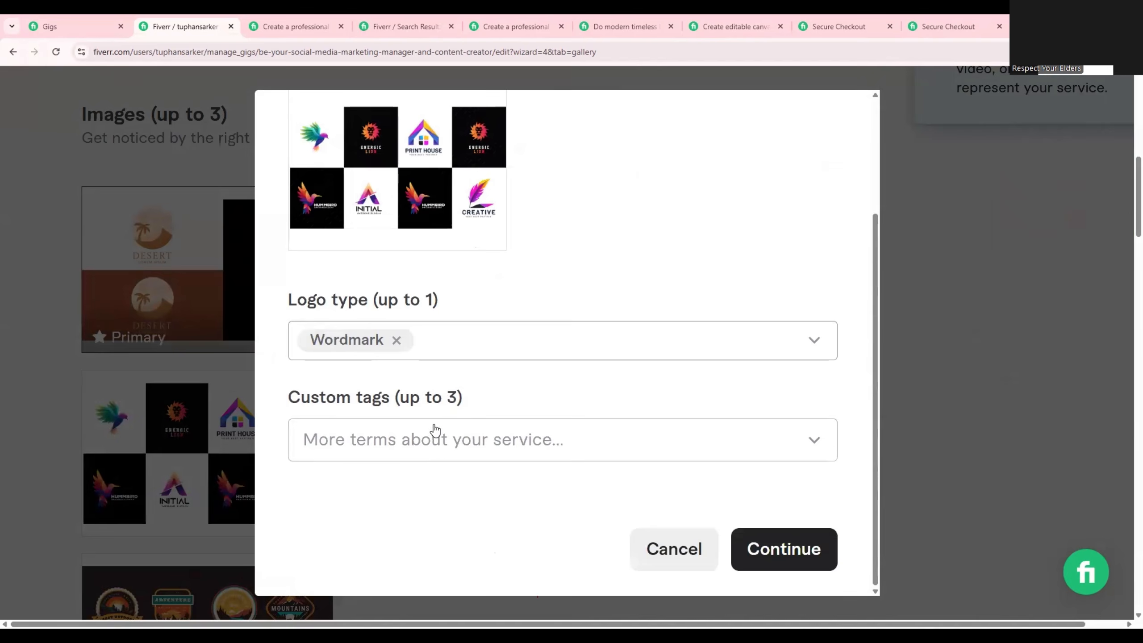
pyautogui.click(422, 415)
pyautogui.write('logo')
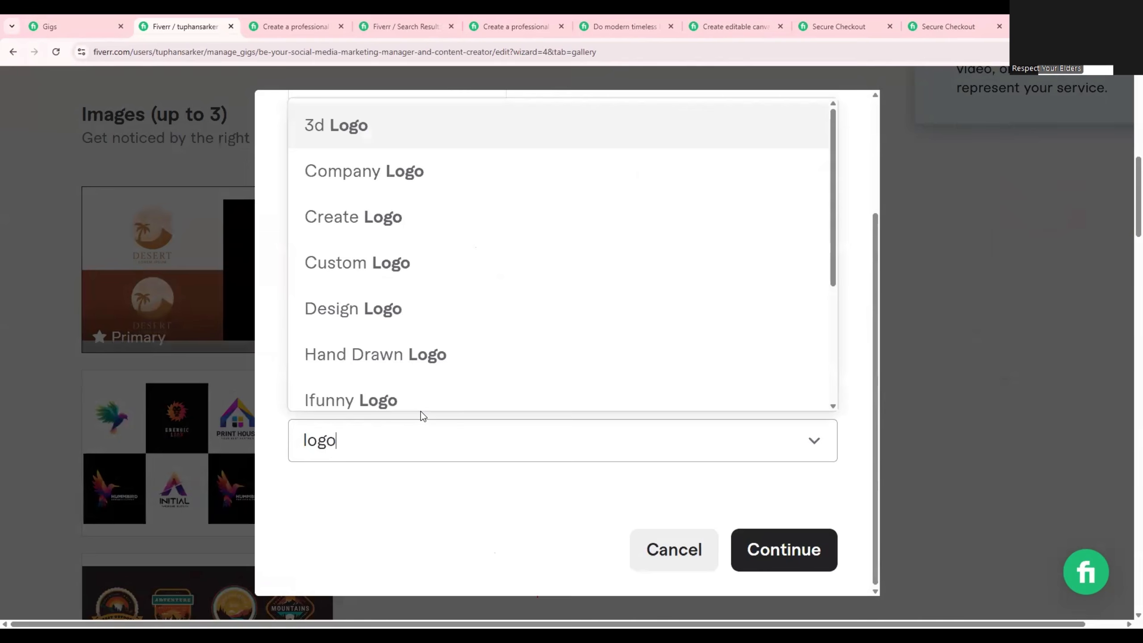
pyautogui.click(356, 317)
pyautogui.click(780, 550)
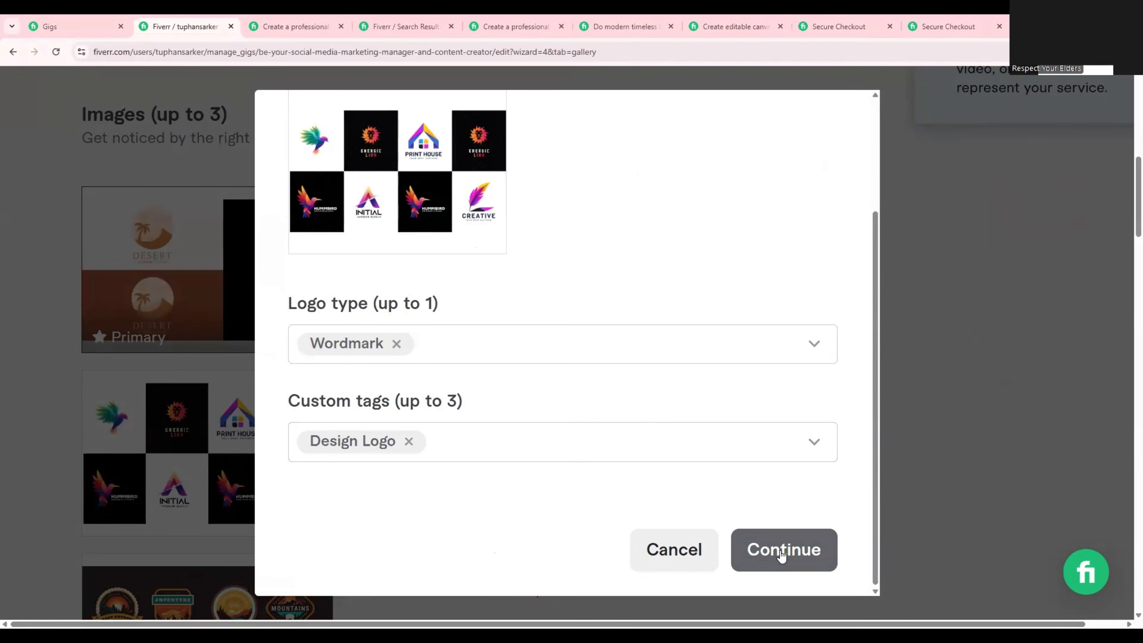
# Step: Tag the third gallery image, the eight badge logos, with logo type Abstract and custom tag Logo Creator, and save
pyautogui.scroll(-5, 734, 526)
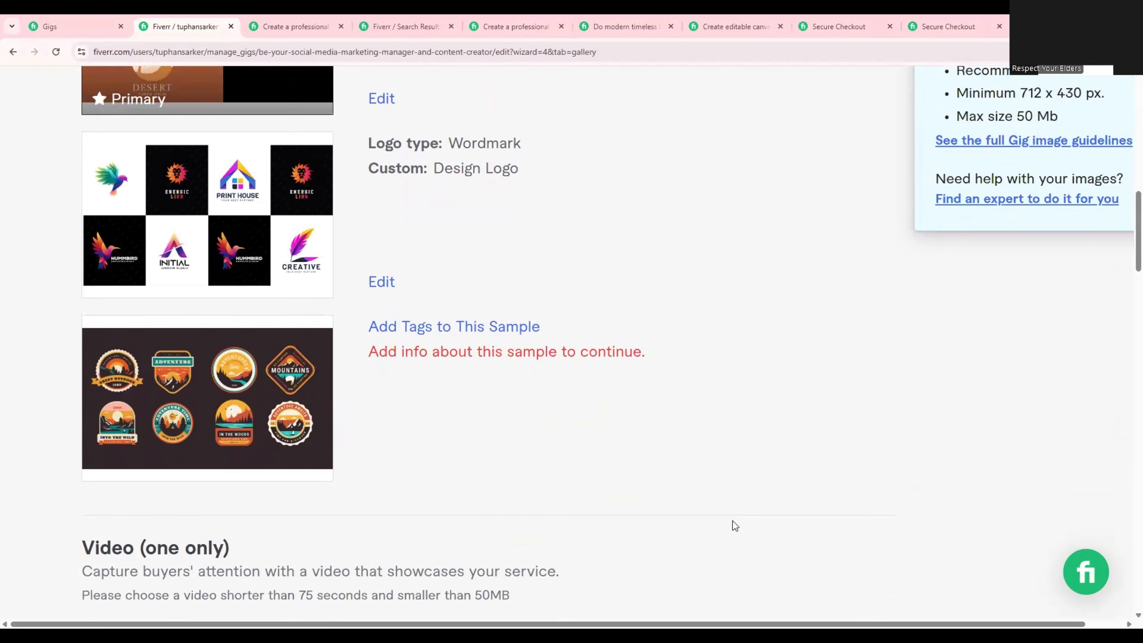
pyautogui.click(436, 326)
pyautogui.scroll(-3, 451, 452)
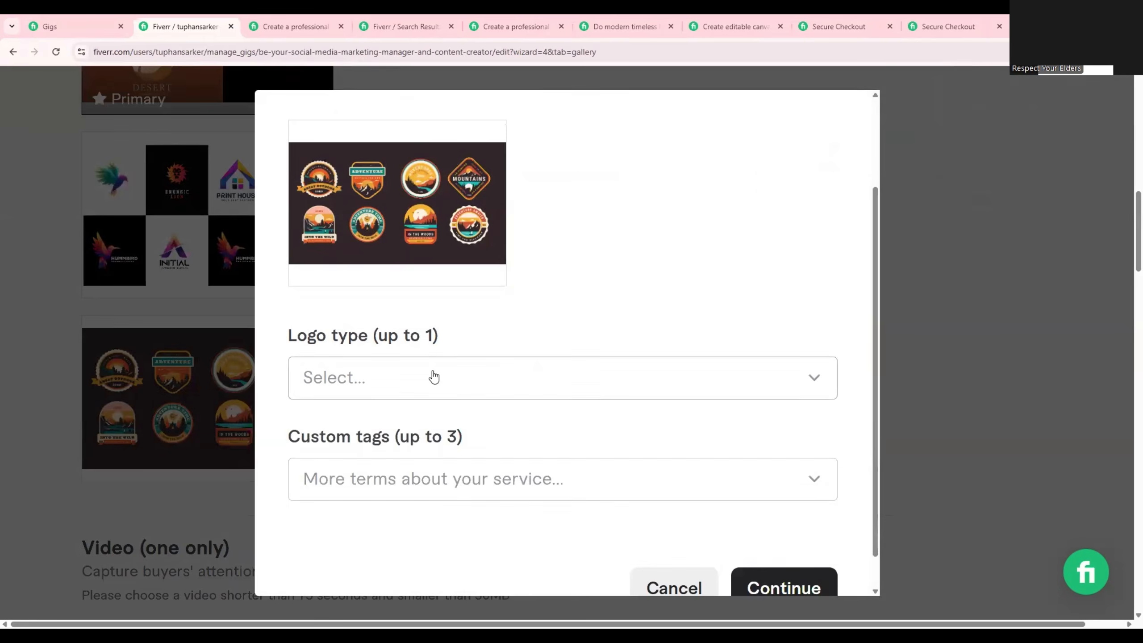
pyautogui.click(434, 376)
pyautogui.click(372, 538)
pyautogui.click(401, 476)
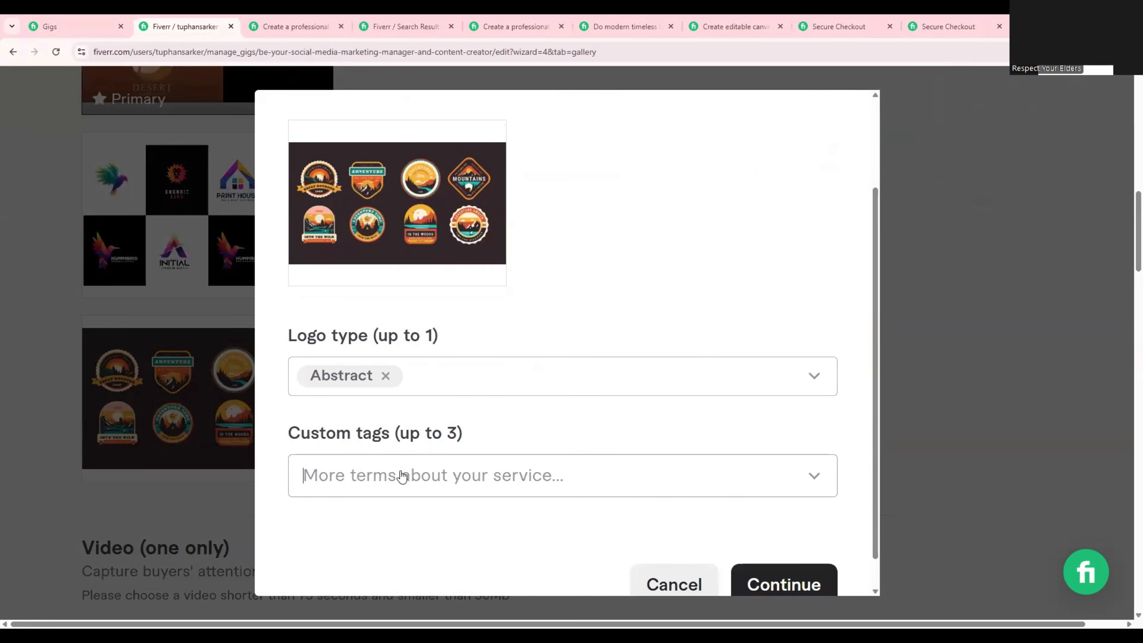
pyautogui.write('logo')
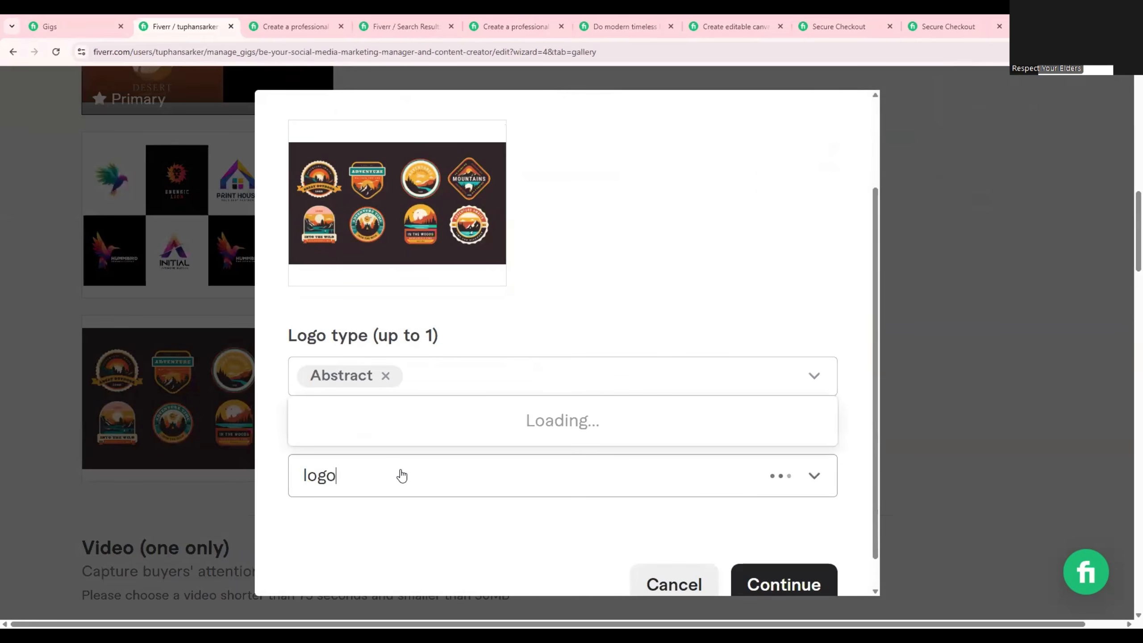
pyautogui.scroll(-3, 434, 341)
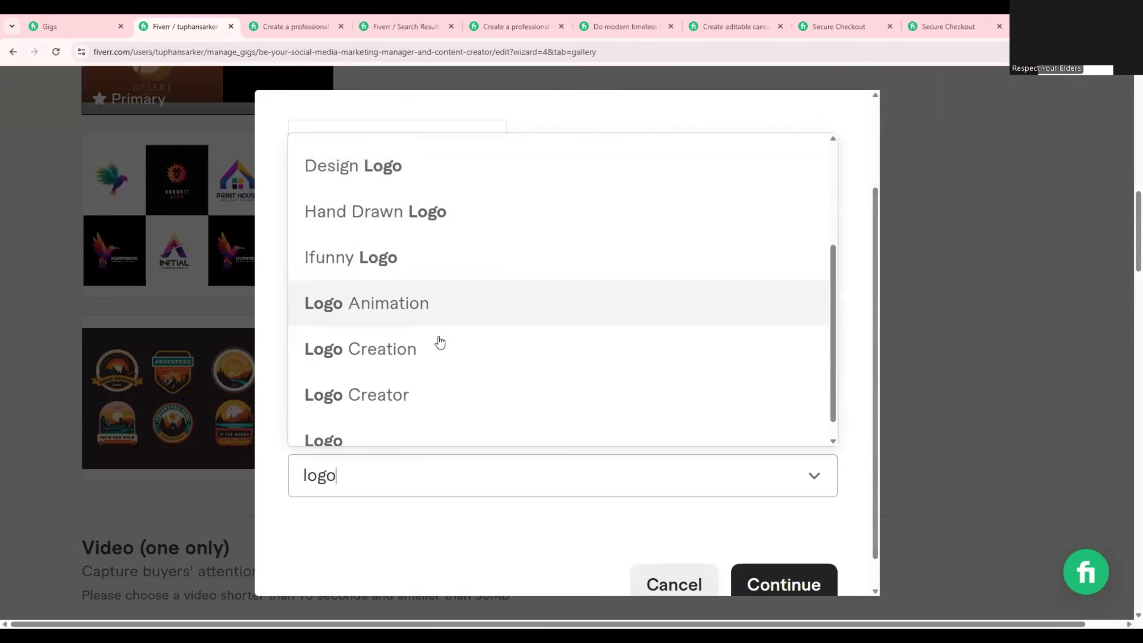
pyautogui.click(427, 402)
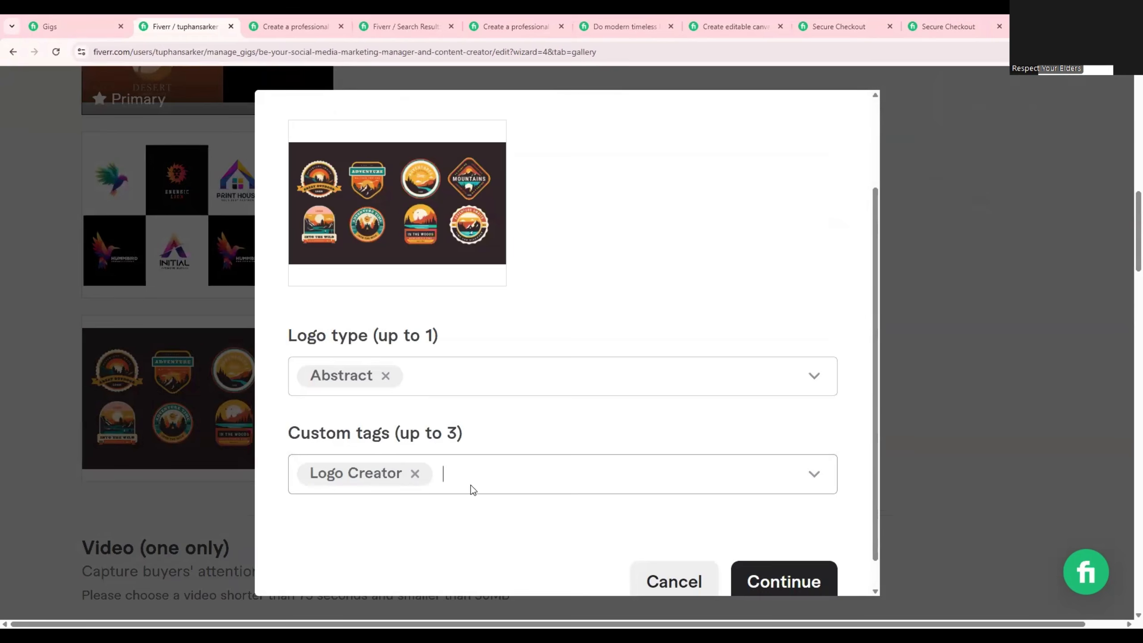
pyautogui.click(783, 584)
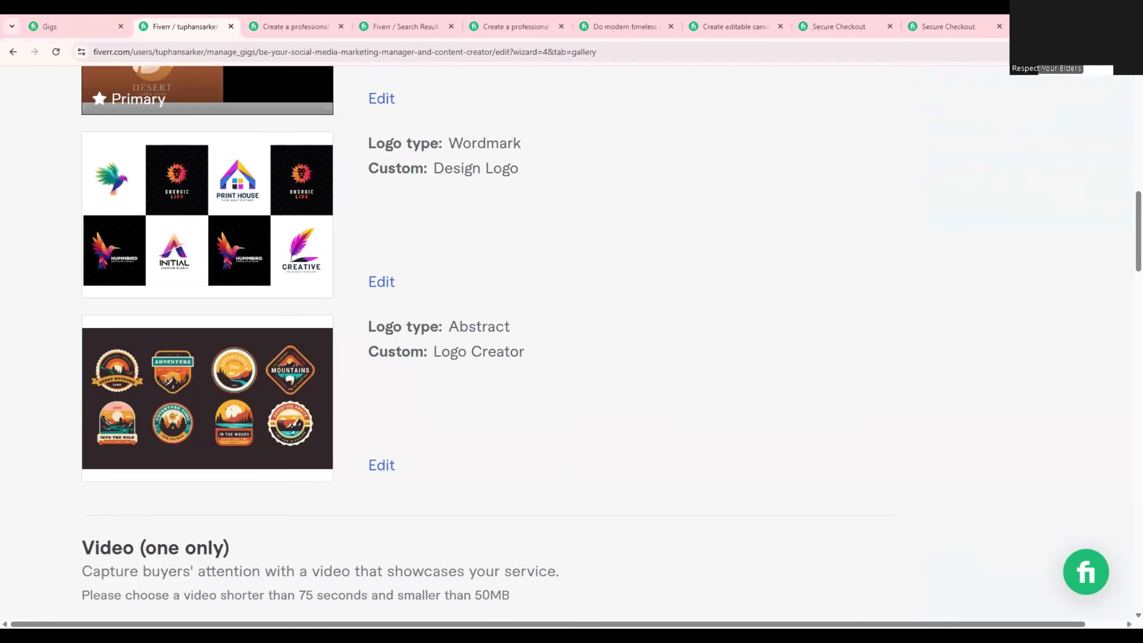
# Step: Accept the declaration that the materials are original and infringe no third-party rights, and save the gallery to continue to publishing
pyautogui.scroll(-10, 166, 485)
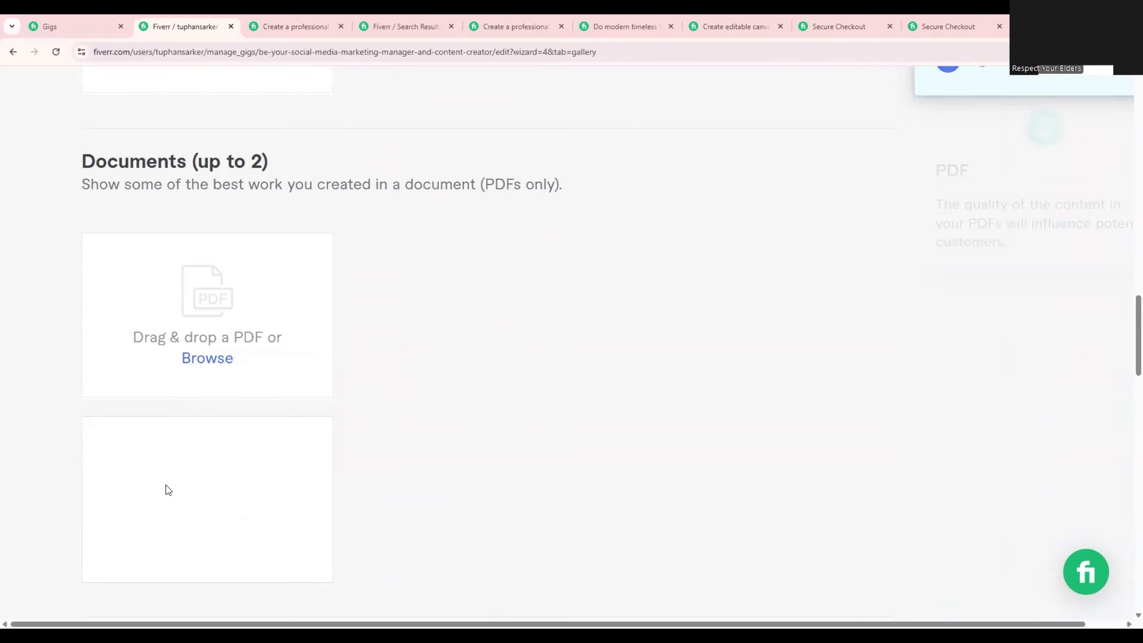
pyautogui.scroll(-8, 166, 485)
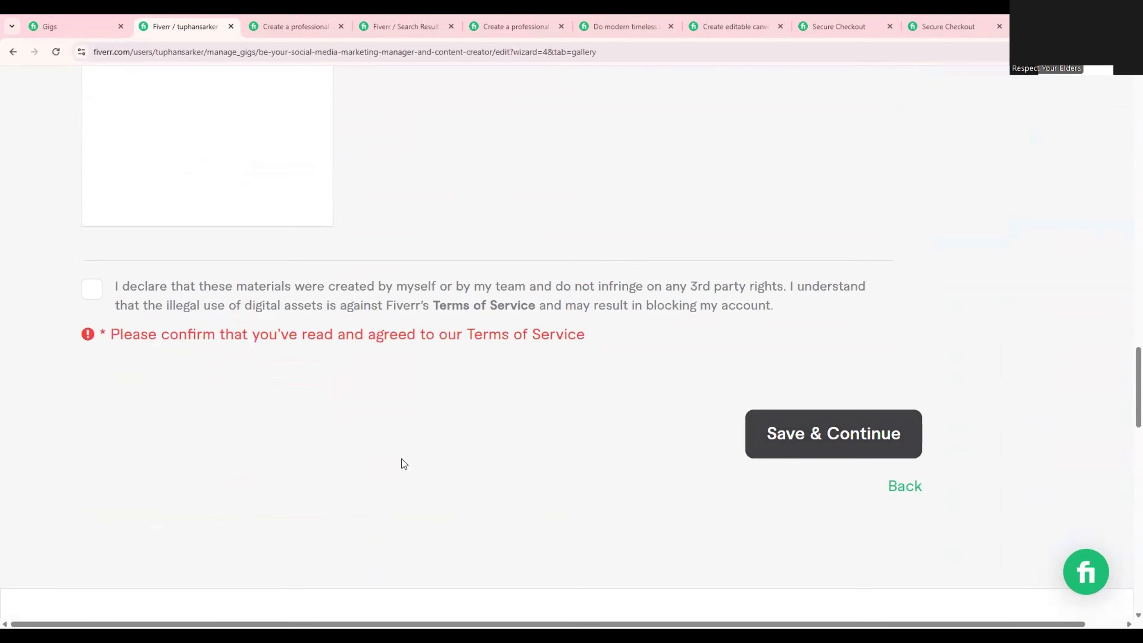
pyautogui.scroll(1, 402, 459)
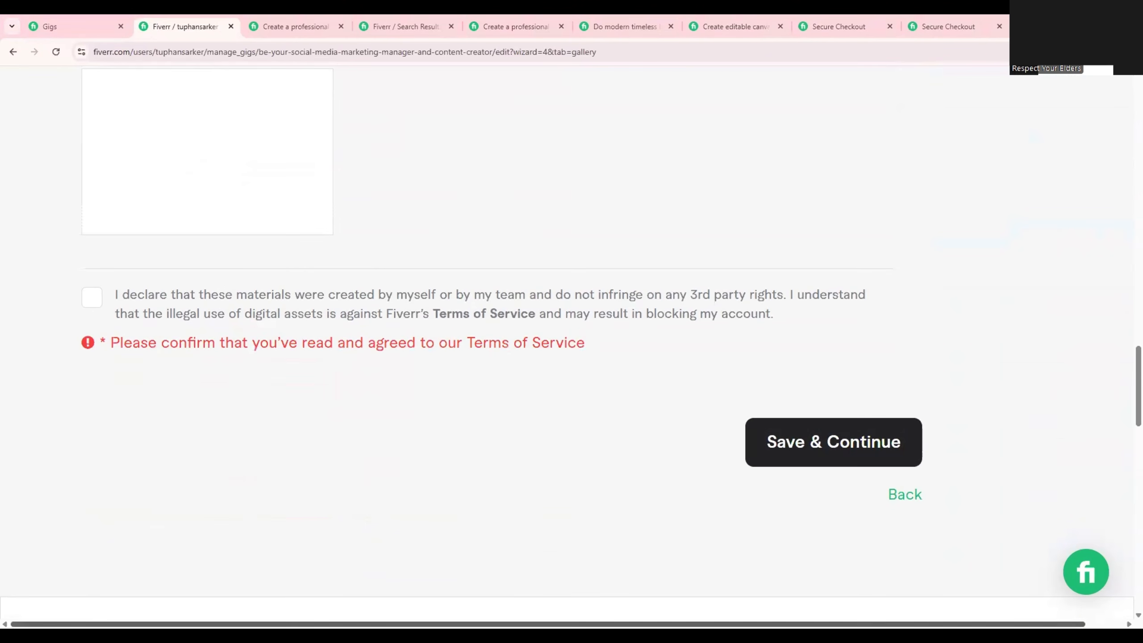
pyautogui.scroll(5, 778, 490)
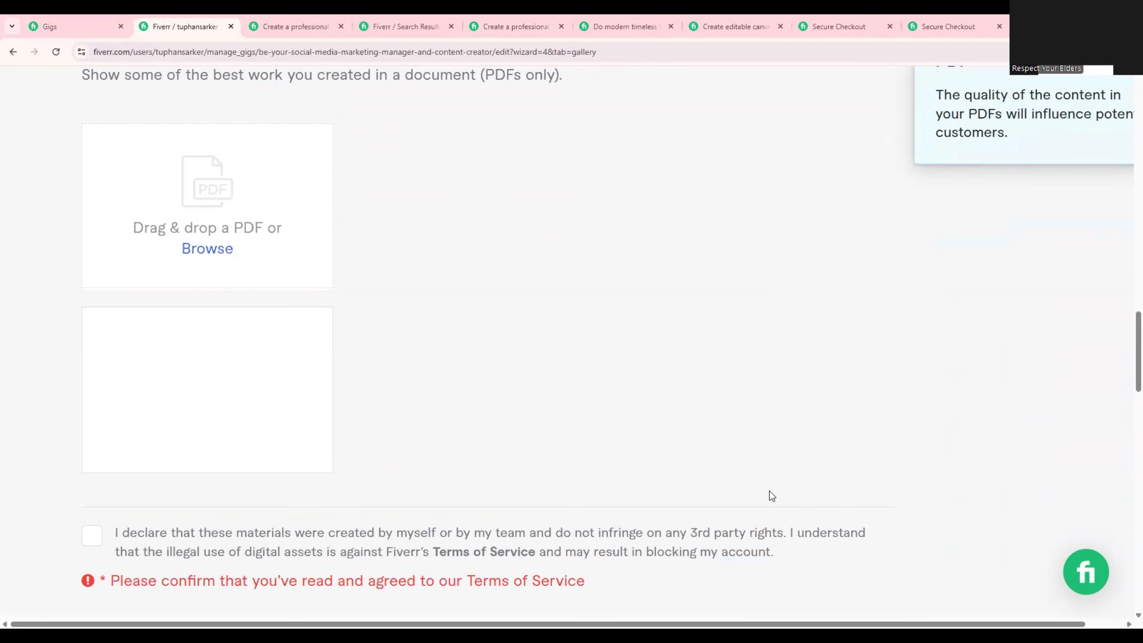
pyautogui.scroll(-7, 755, 500)
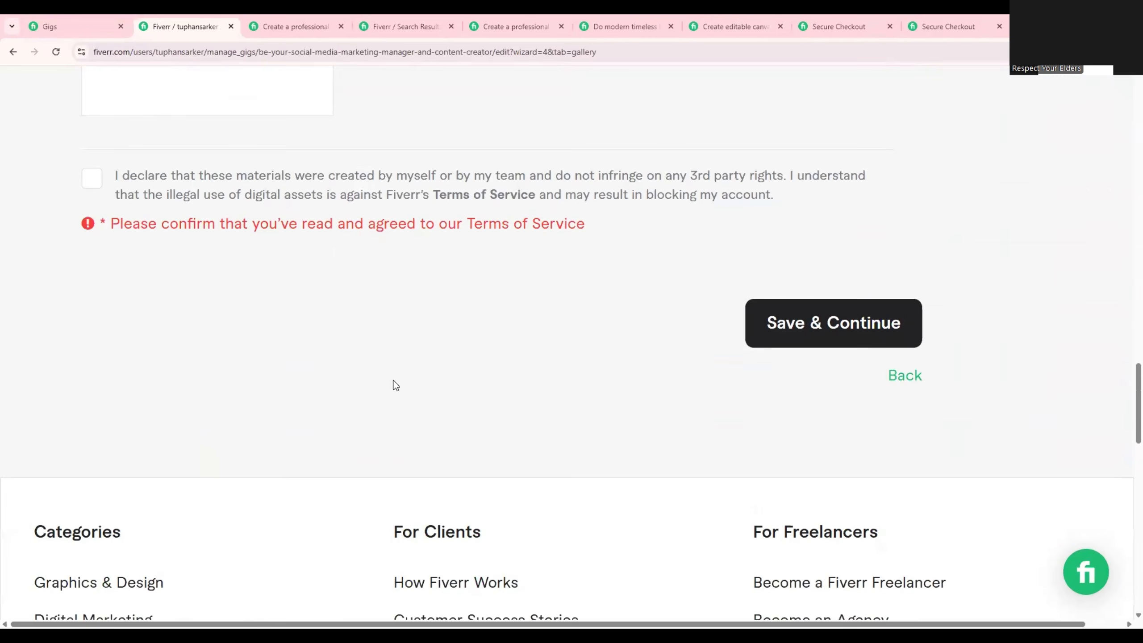
pyautogui.click(91, 179)
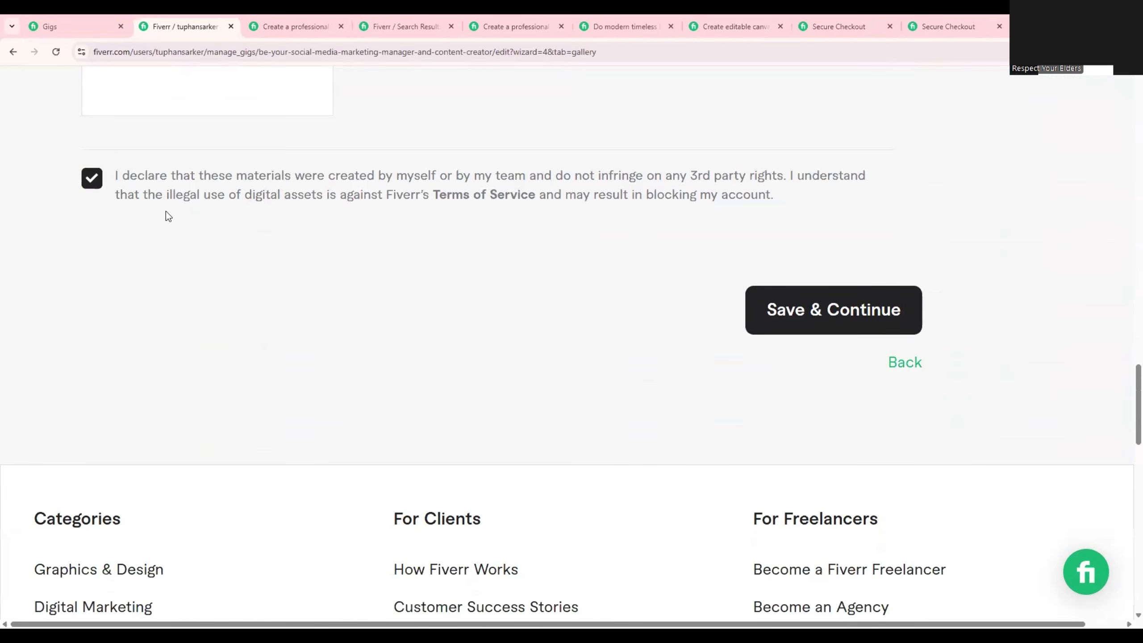
pyautogui.click(813, 315)
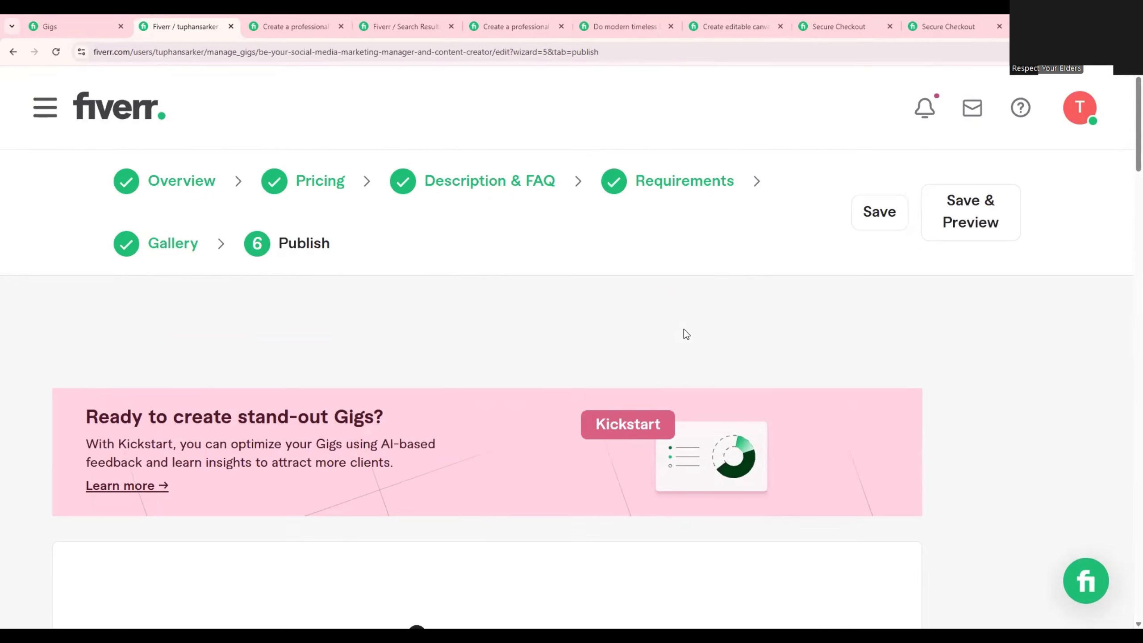
# Step: Answer No to the U.S. person question in the Form W-9 check, save the answer and dismiss the confirmation
pyautogui.scroll(-8, 686, 334)
pyautogui.scroll(-3, 687, 336)
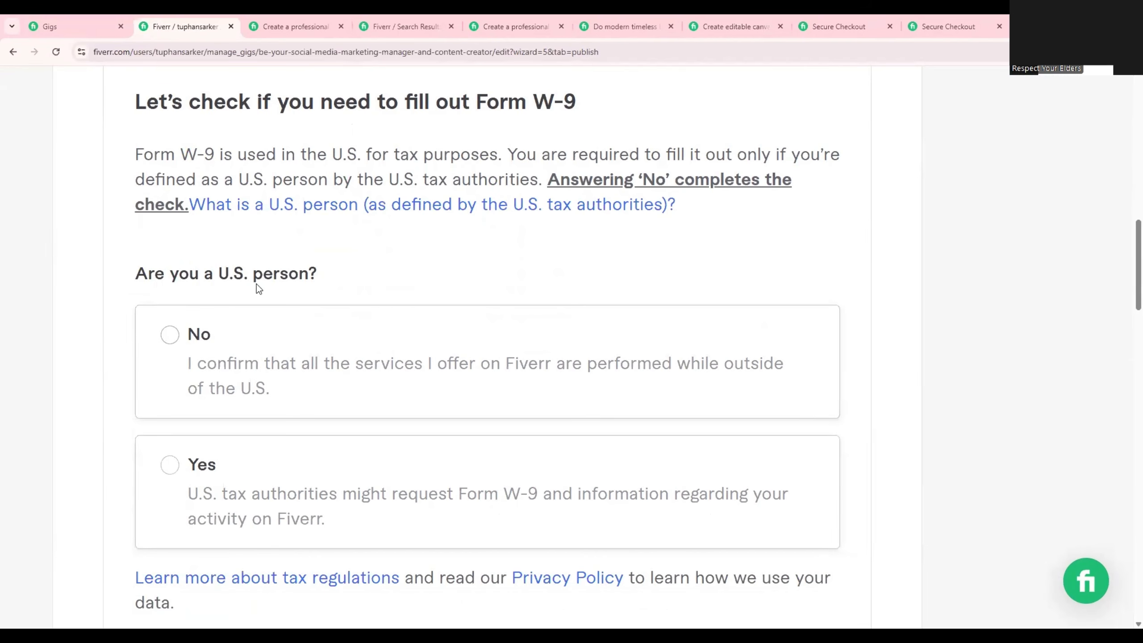
pyautogui.moveTo(136, 273); pyautogui.dragTo(326, 275)
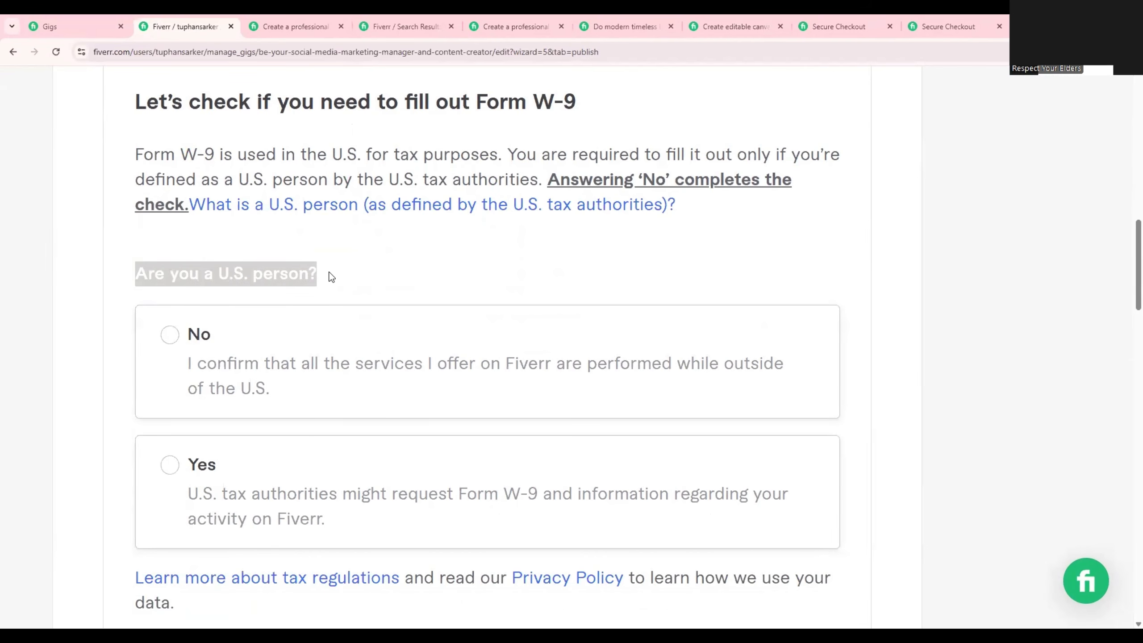
pyautogui.click(173, 470)
pyautogui.click(176, 334)
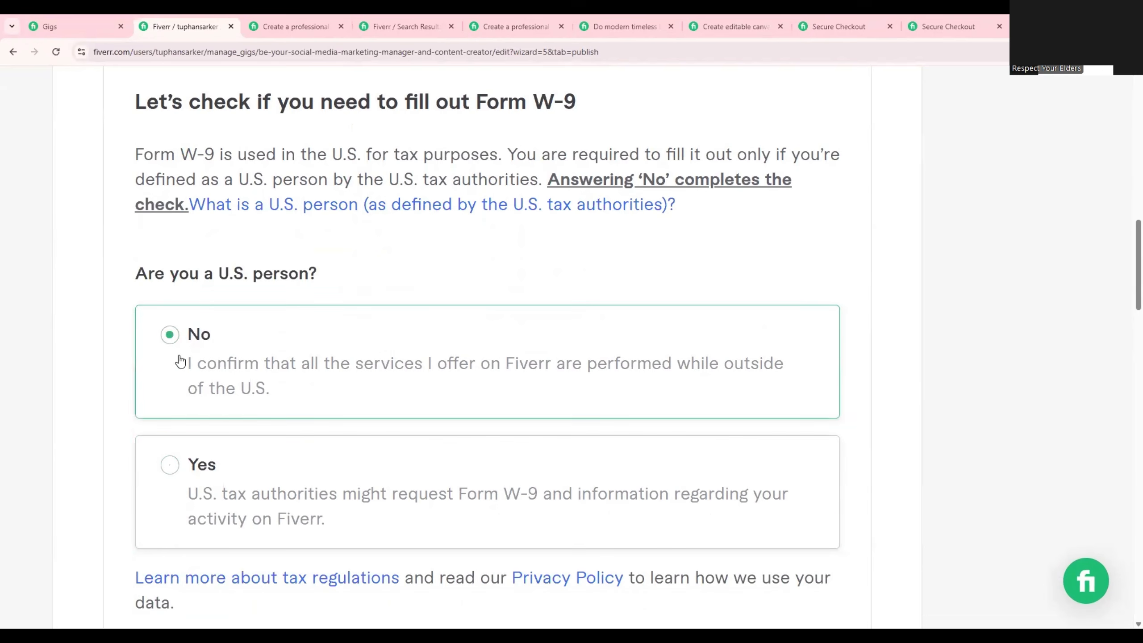
pyautogui.scroll(-7, 212, 399)
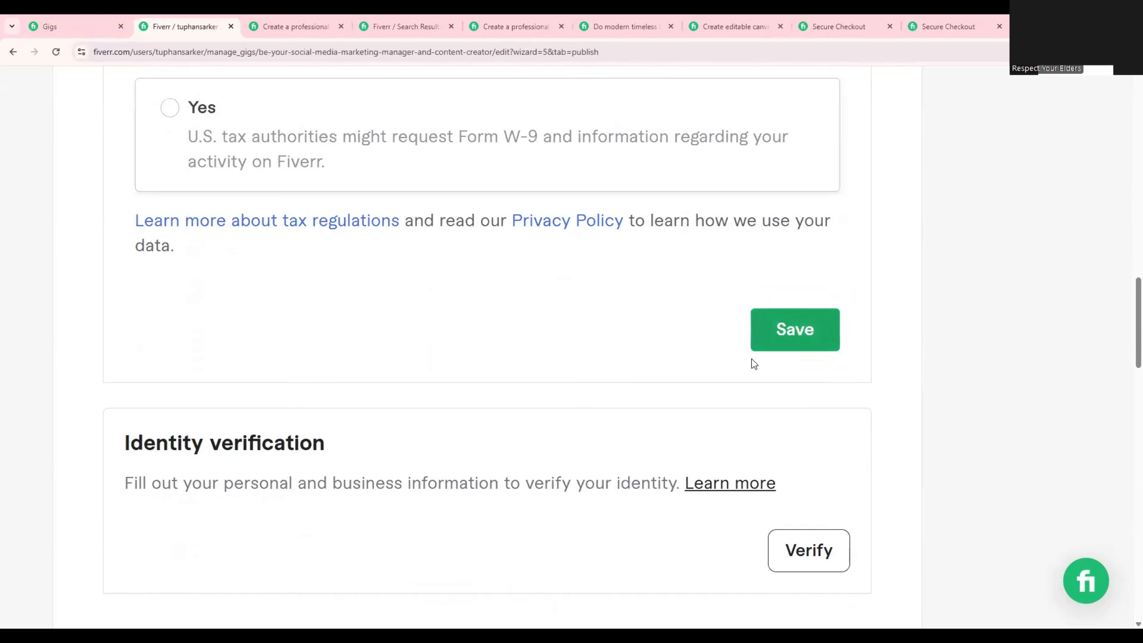
pyautogui.scroll(-5, 599, 408)
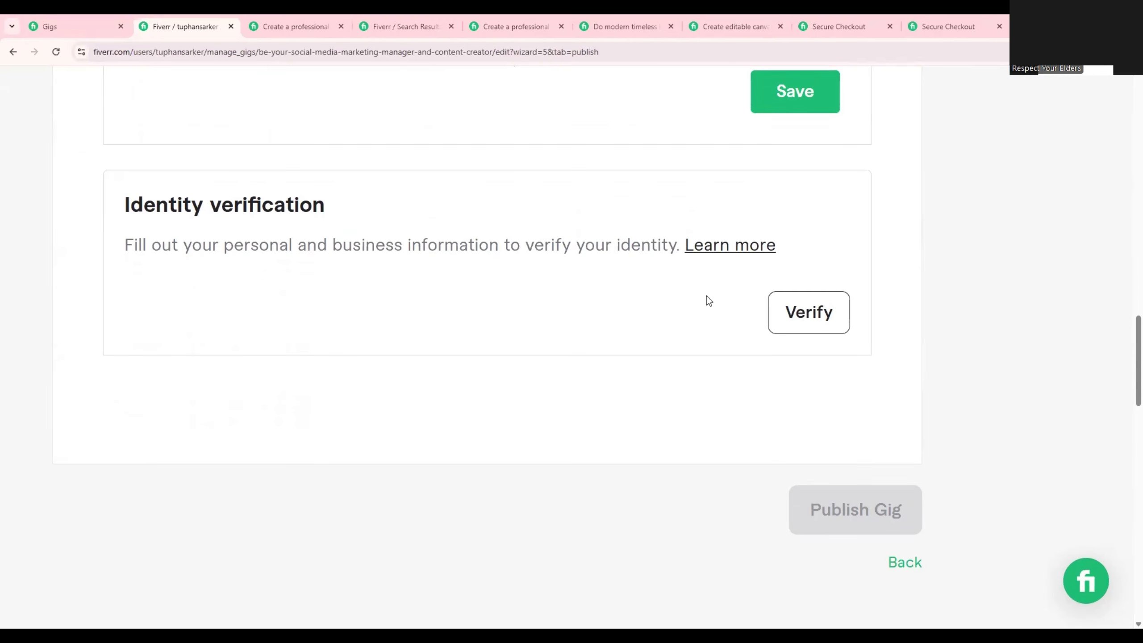
pyautogui.scroll(2, 706, 298)
pyautogui.scroll(-2, 785, 283)
pyautogui.scroll(2, 806, 387)
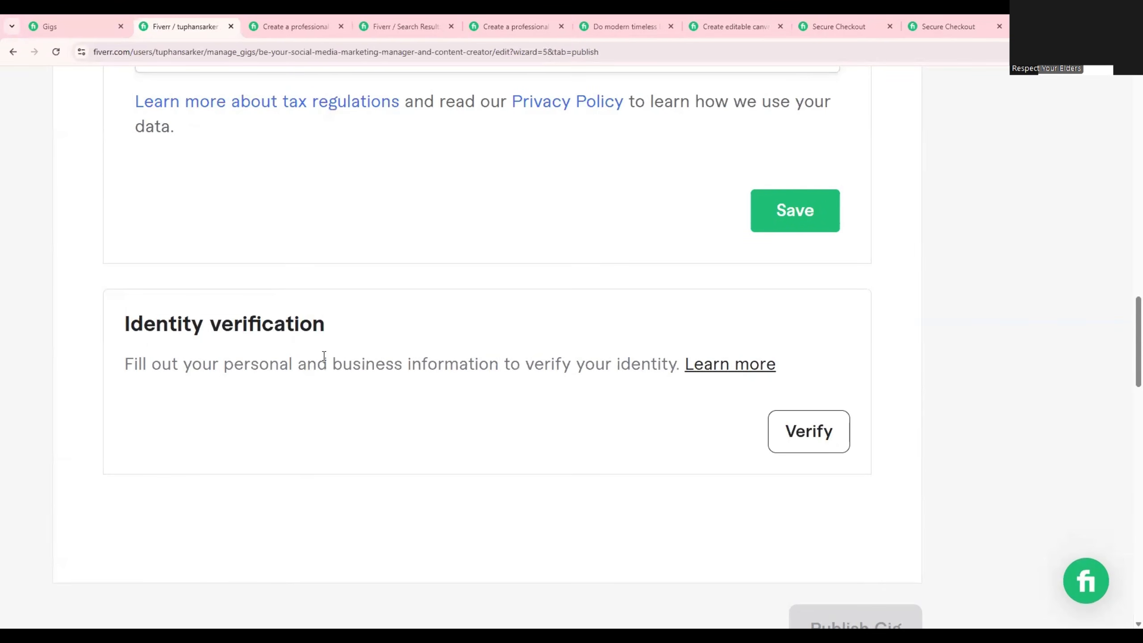
pyautogui.click(819, 227)
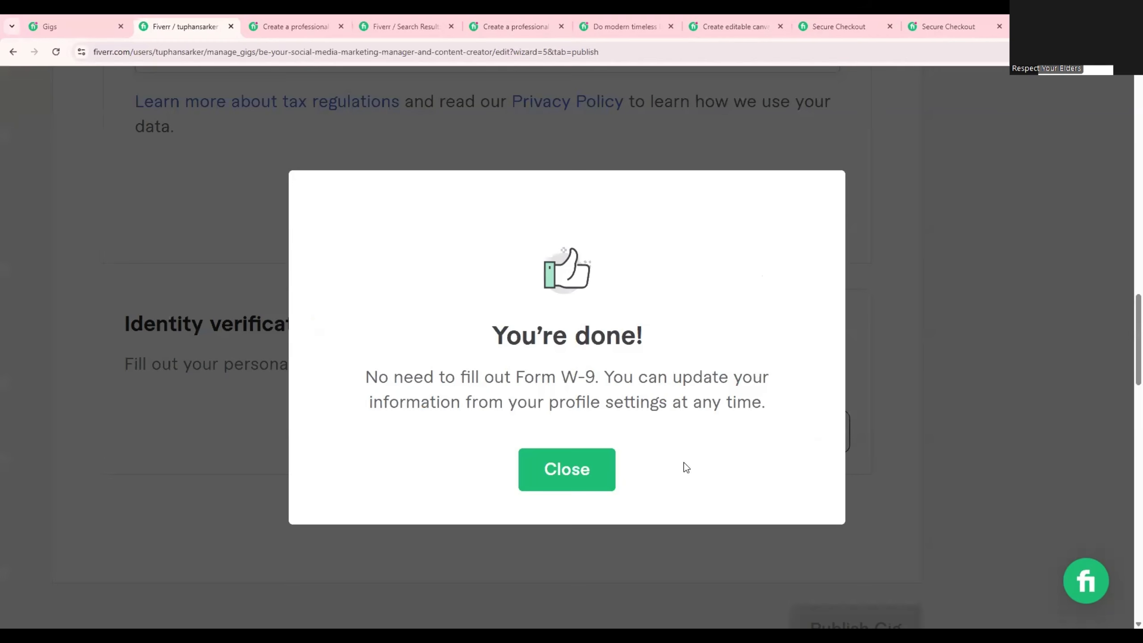
pyautogui.click(596, 468)
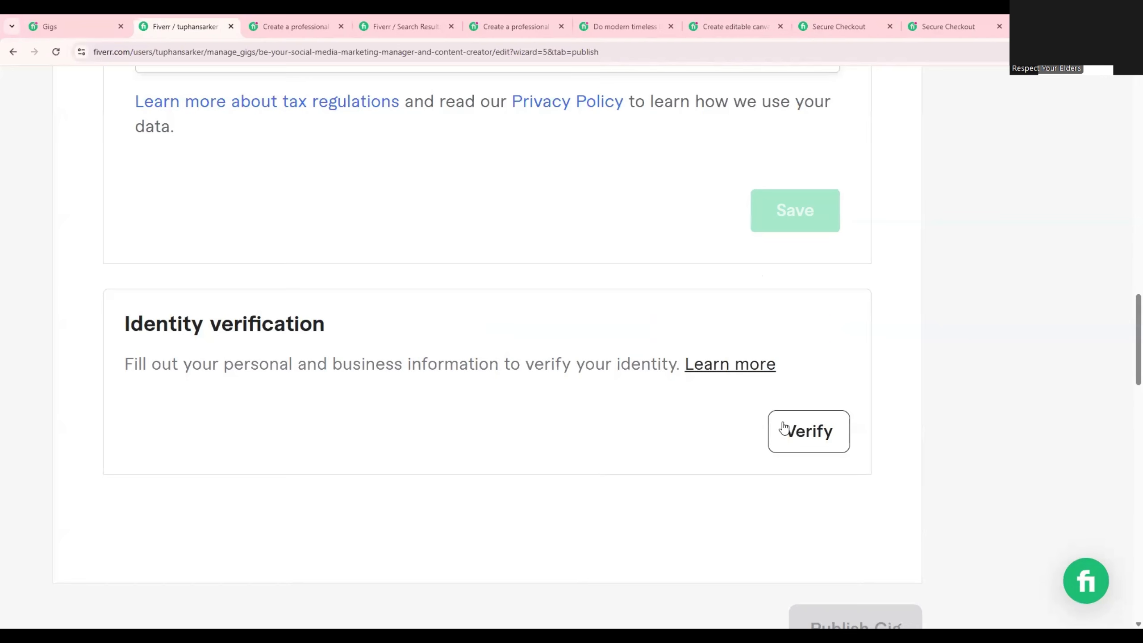
pyautogui.scroll(-5, 614, 411)
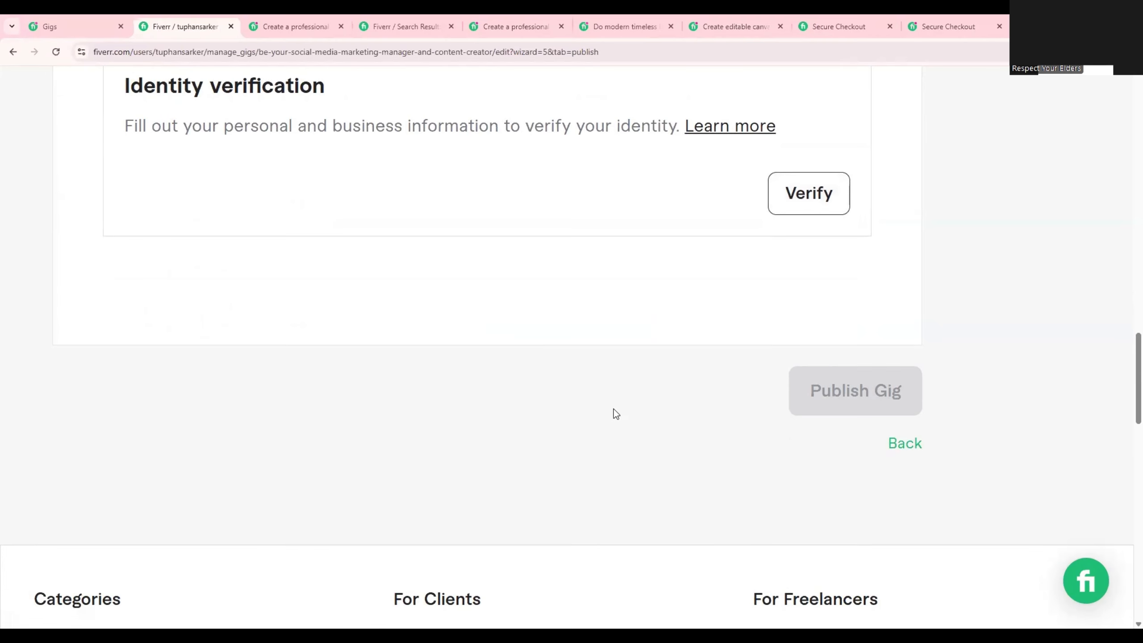
pyautogui.scroll(10, 614, 412)
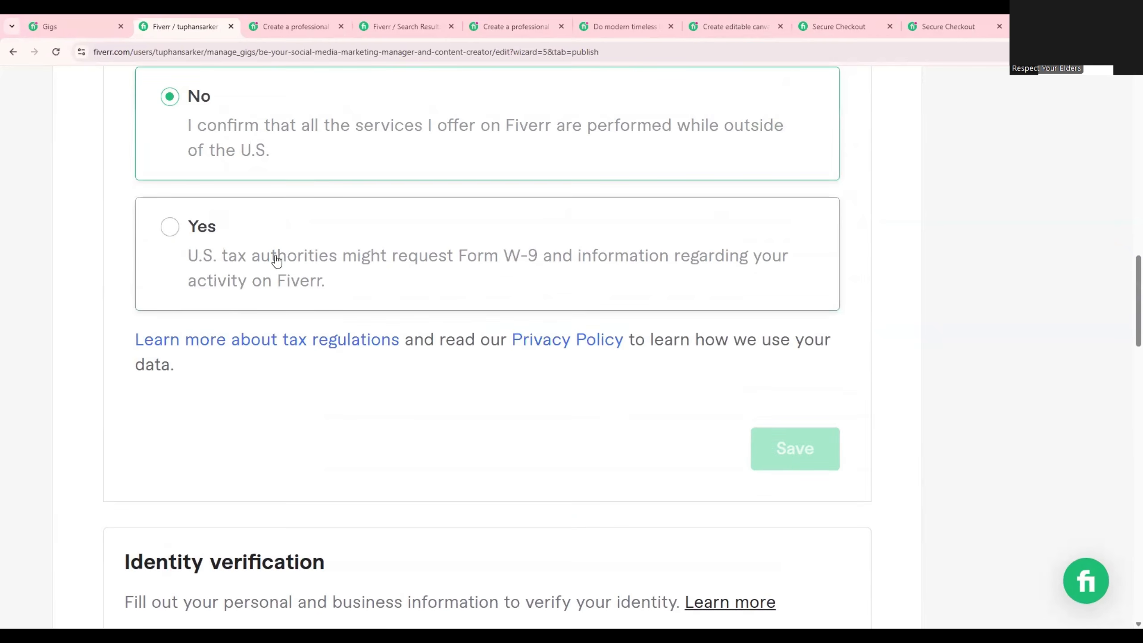
pyautogui.scroll(3, 284, 304)
pyautogui.scroll(8, 287, 302)
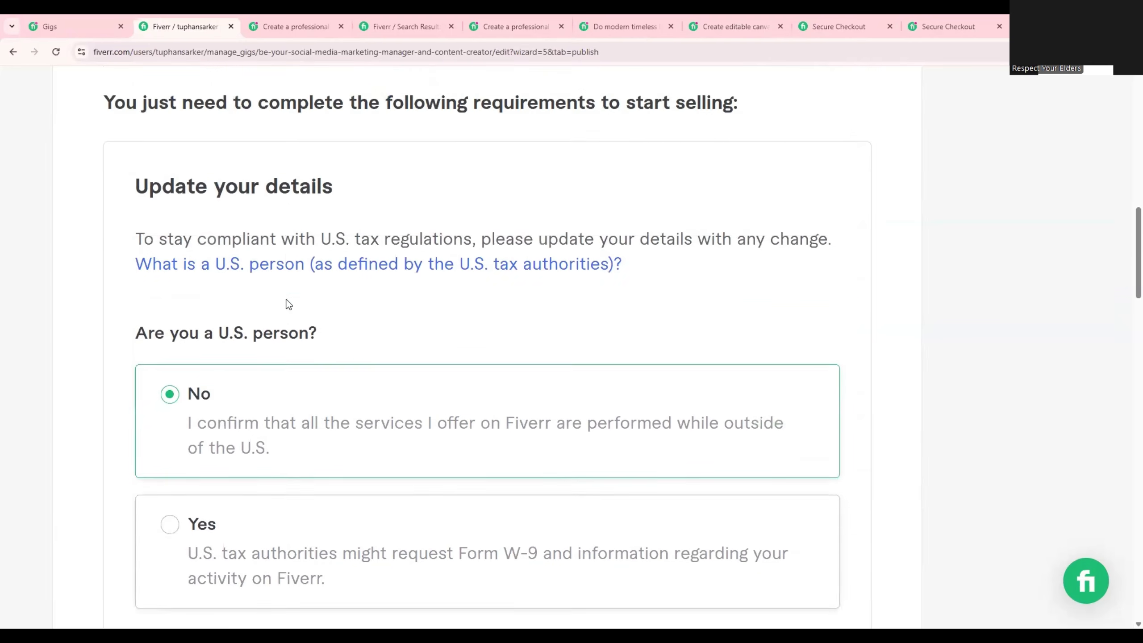
pyautogui.scroll(4, 281, 298)
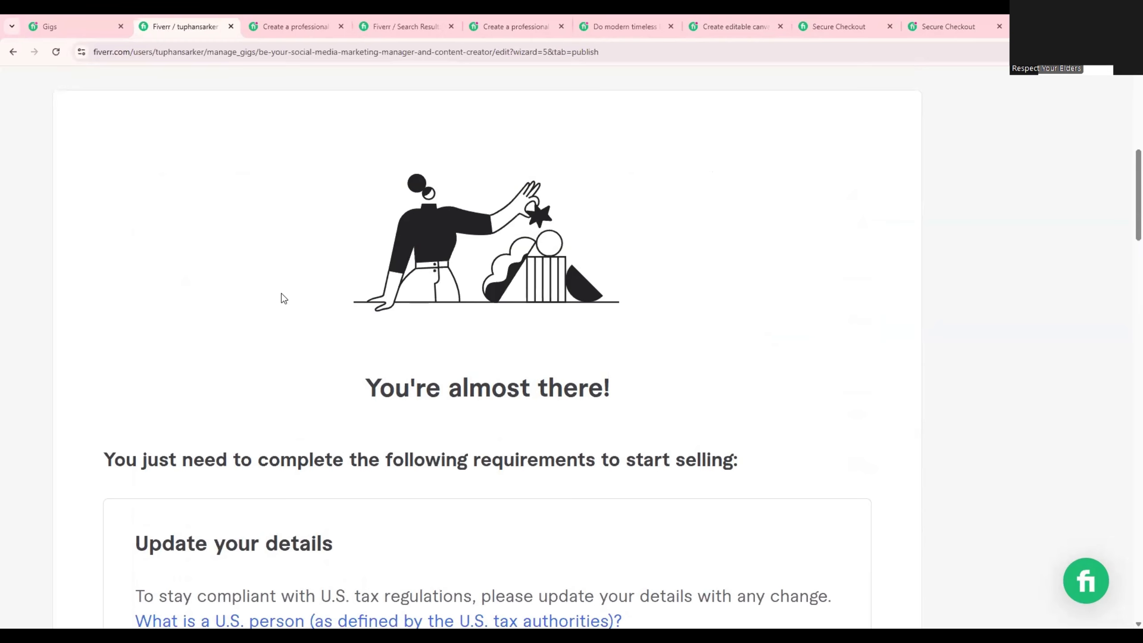
# Step: Read through the remaining publishing requirements, including the tax details and the identity verification section with its description
pyautogui.scroll(-14, 301, 331)
pyautogui.scroll(-8, 309, 324)
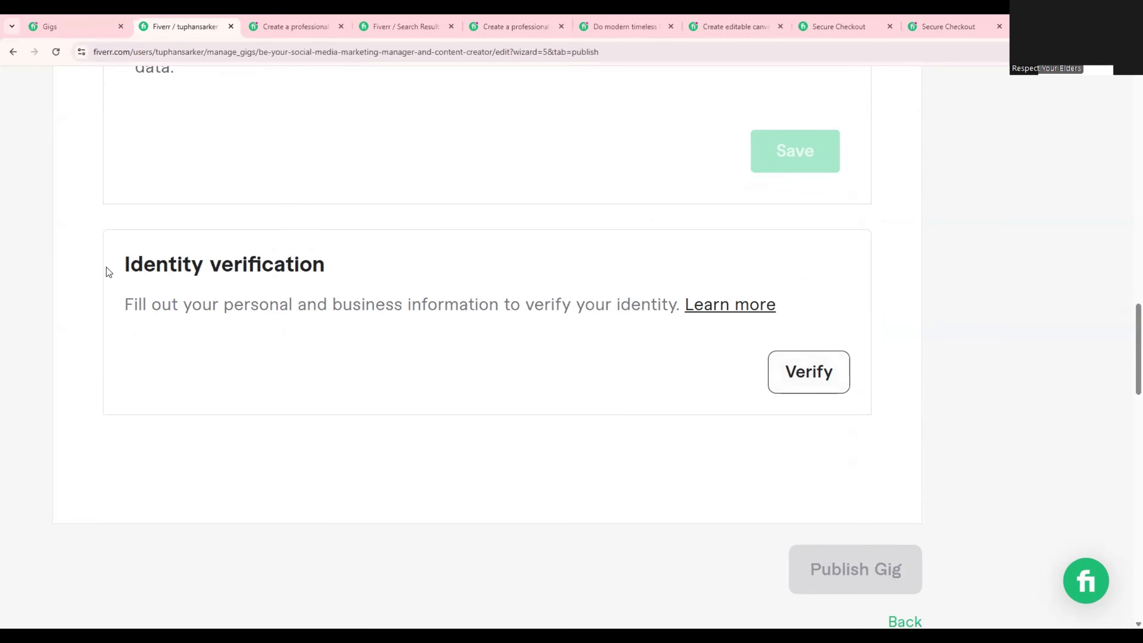
pyautogui.moveTo(106, 267); pyautogui.dragTo(339, 272)
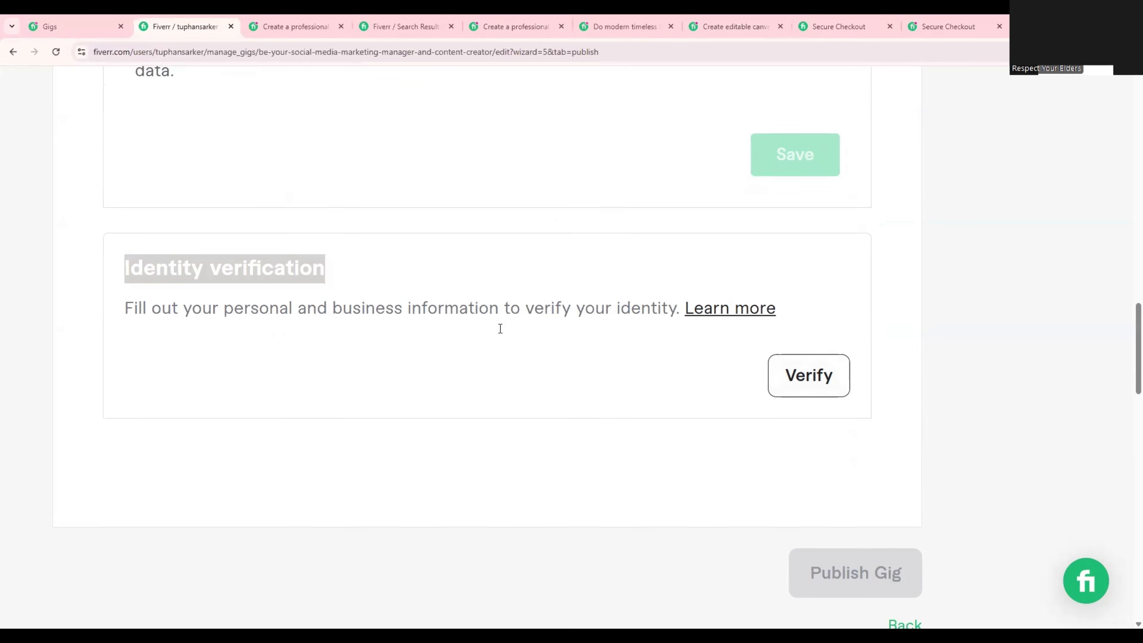
pyautogui.scroll(6, 500, 327)
pyautogui.scroll(5, 268, 342)
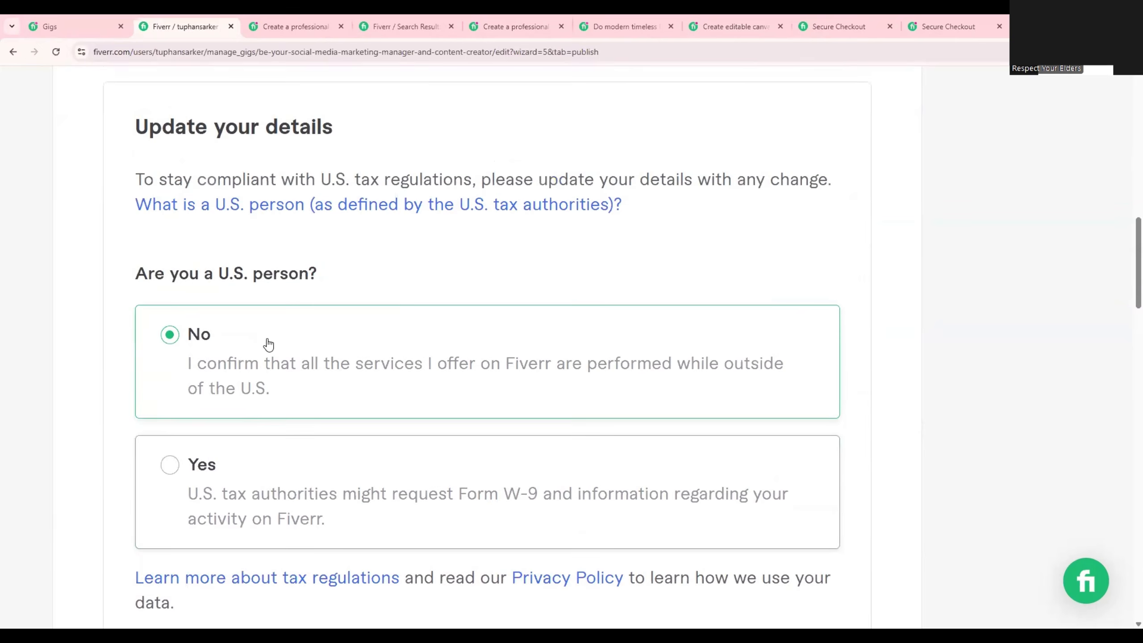
pyautogui.scroll(-5, 261, 324)
pyautogui.scroll(-6, 264, 324)
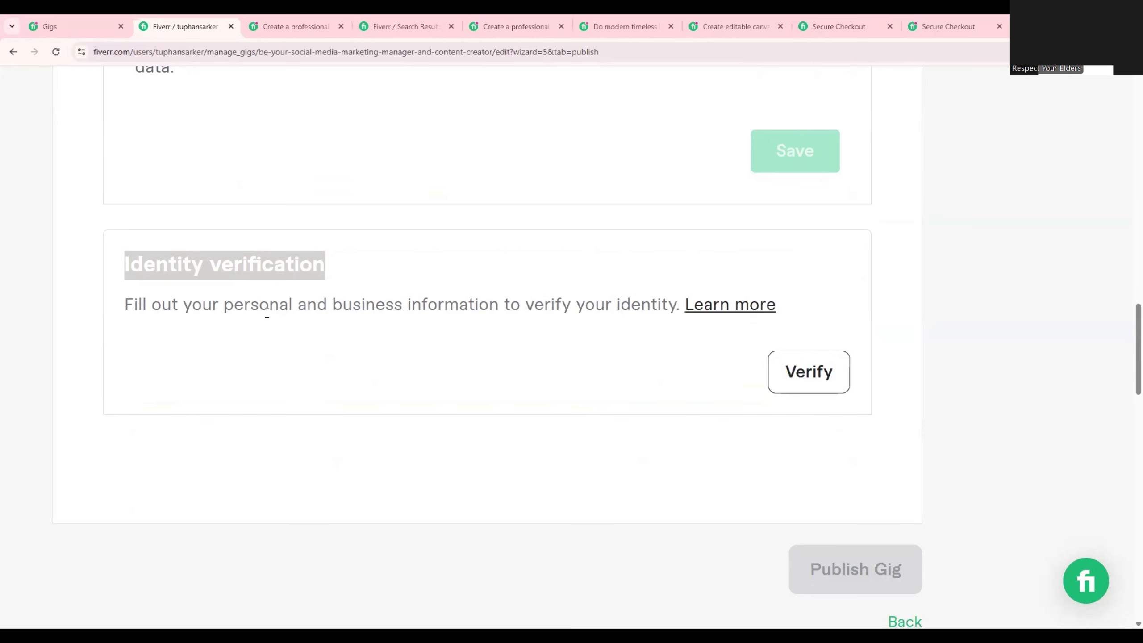
pyautogui.moveTo(125, 304); pyautogui.dragTo(670, 319)
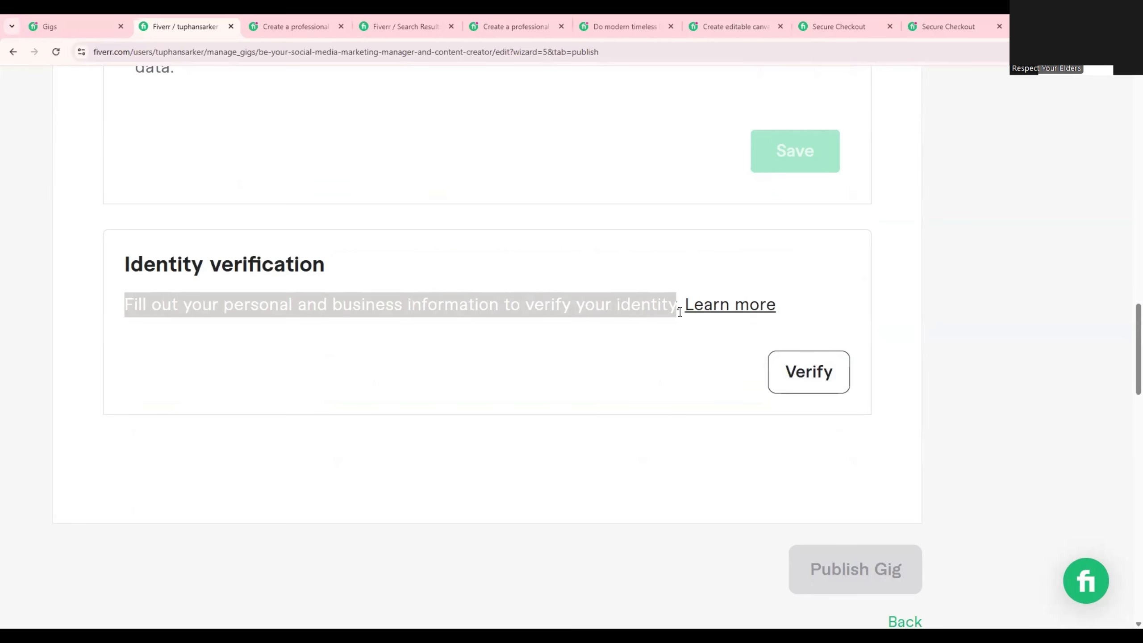
pyautogui.click(617, 373)
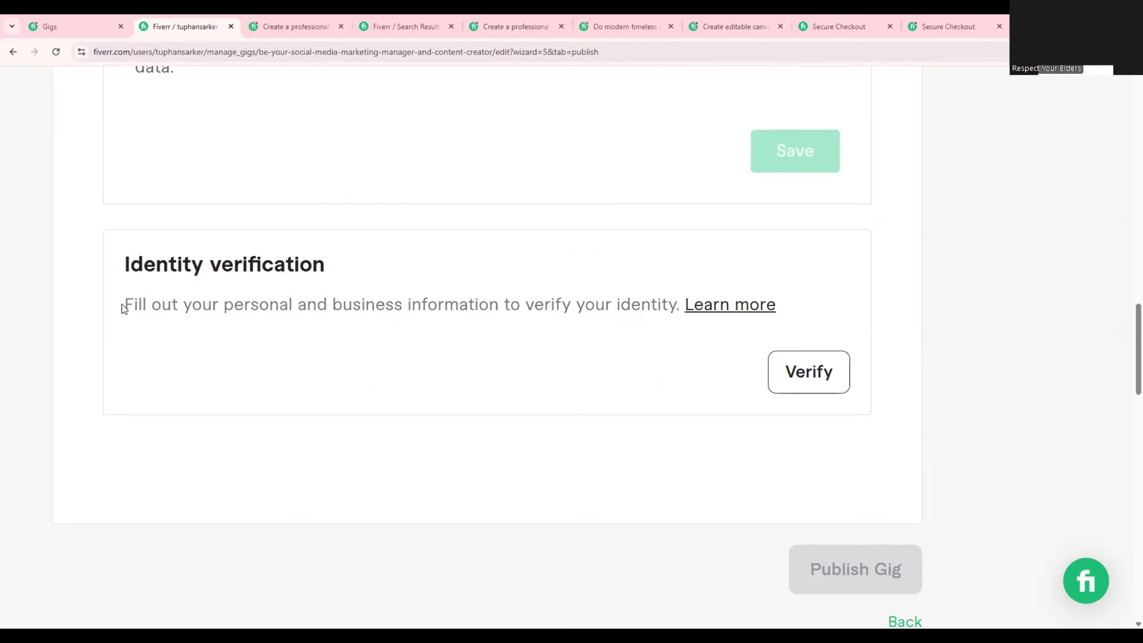
pyautogui.moveTo(123, 308); pyautogui.dragTo(681, 318)
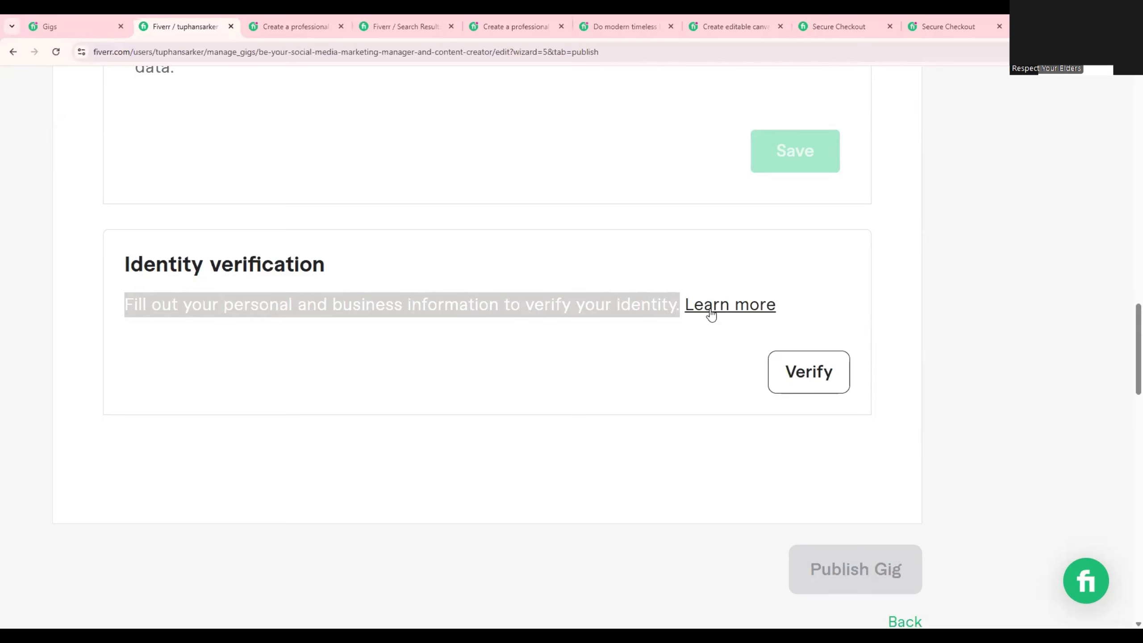
# Step: Complete the identity verification, stating that Fiverr is used outside of the primary job or profession, and return to the gig
pyautogui.click(810, 373)
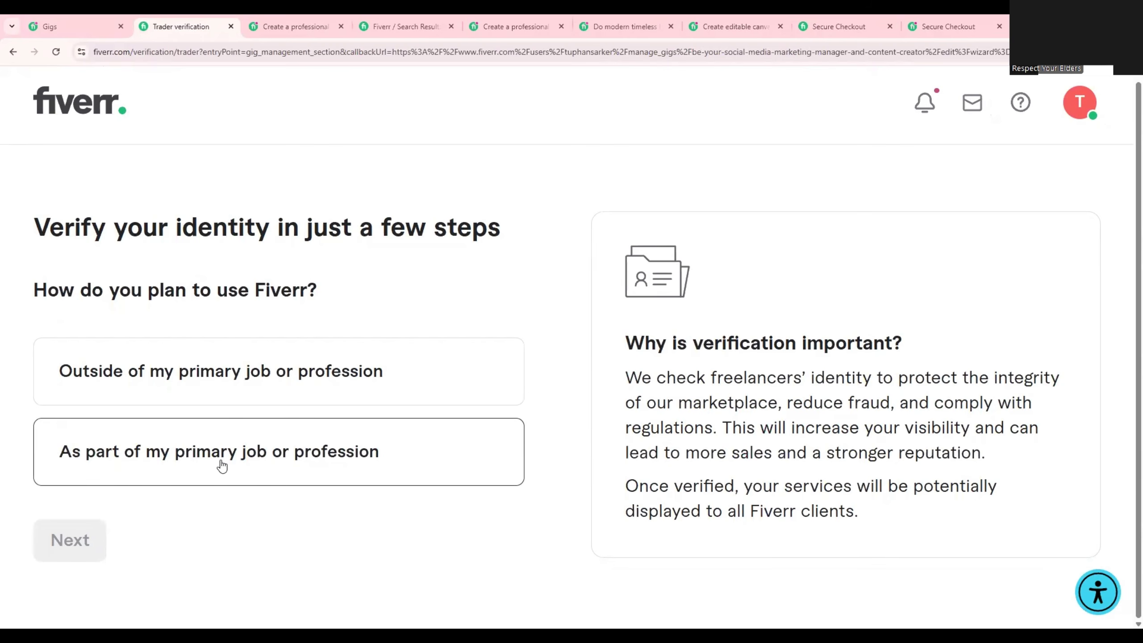
pyautogui.click(136, 385)
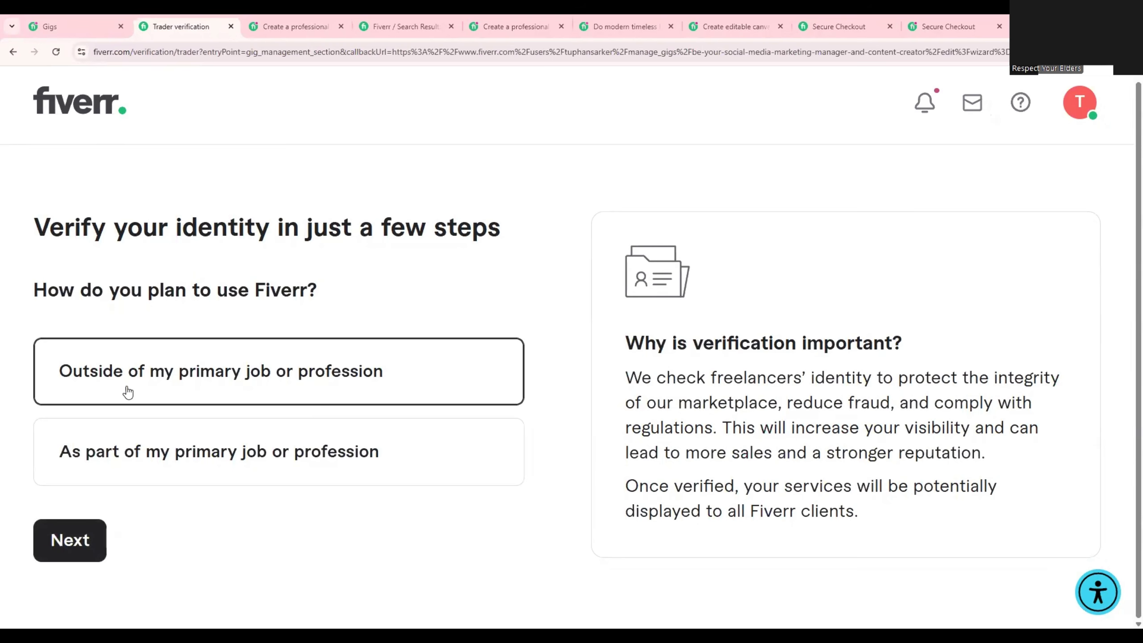
pyautogui.click(54, 540)
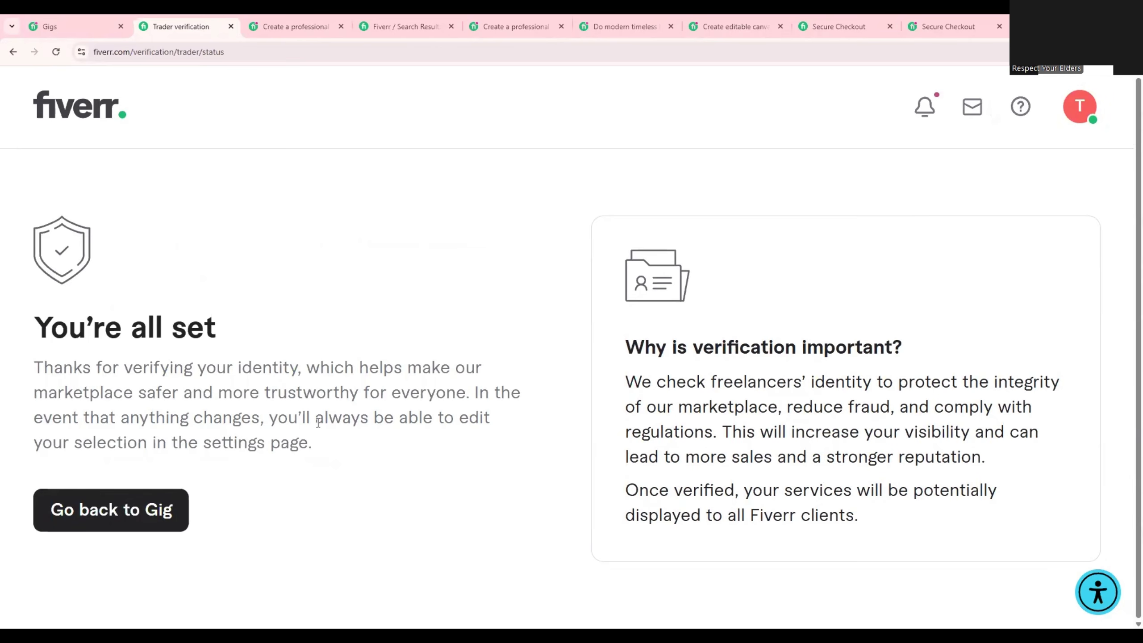
pyautogui.click(94, 518)
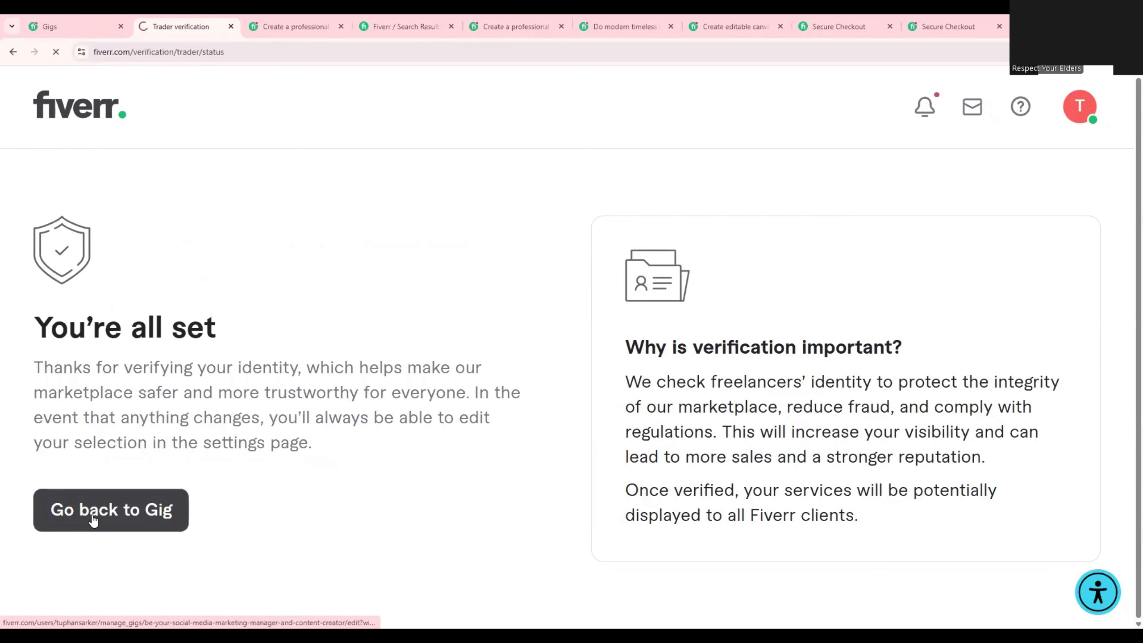
# Step: Accept the gallery's originality and third-party rights declaration again and save to continue to the publish stage
pyautogui.scroll(-7, 309, 479)
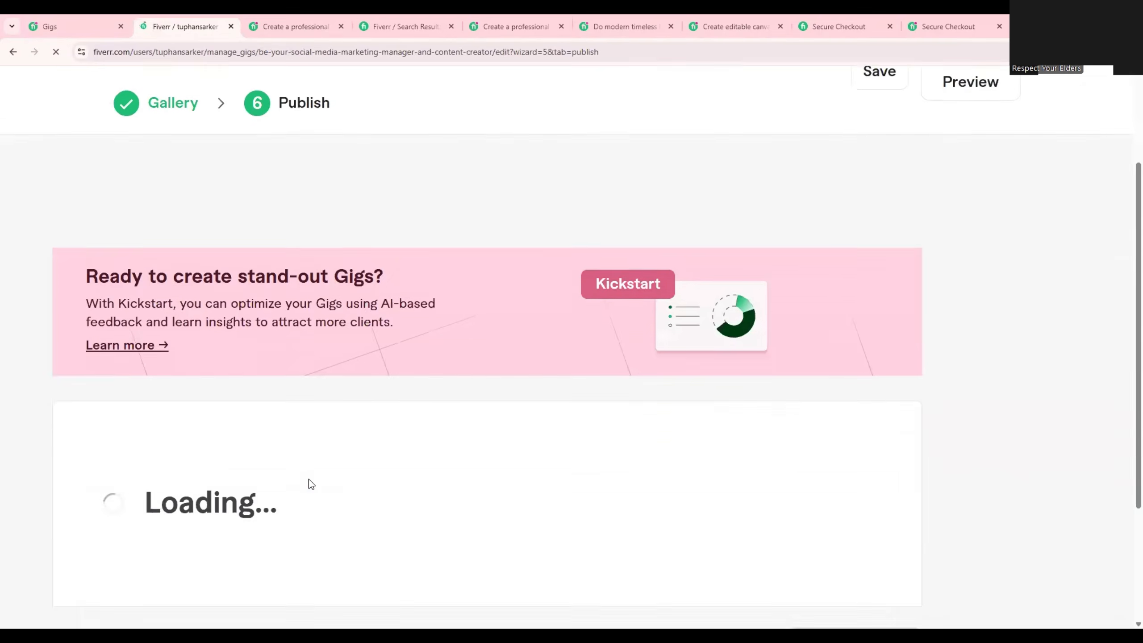
pyautogui.click(798, 459)
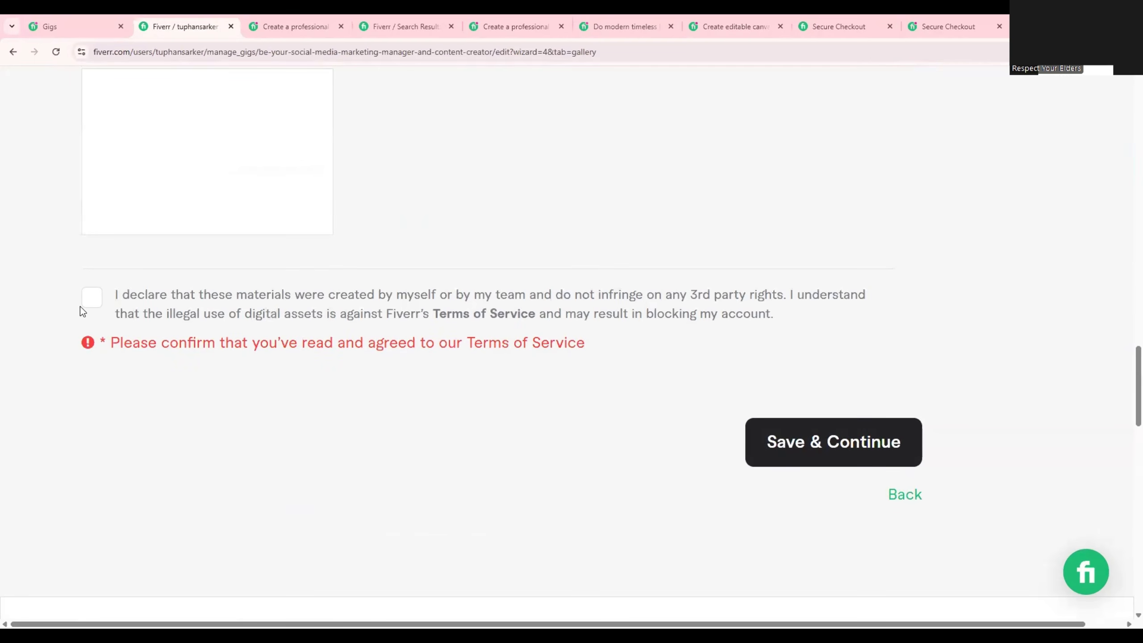
pyautogui.click(88, 304)
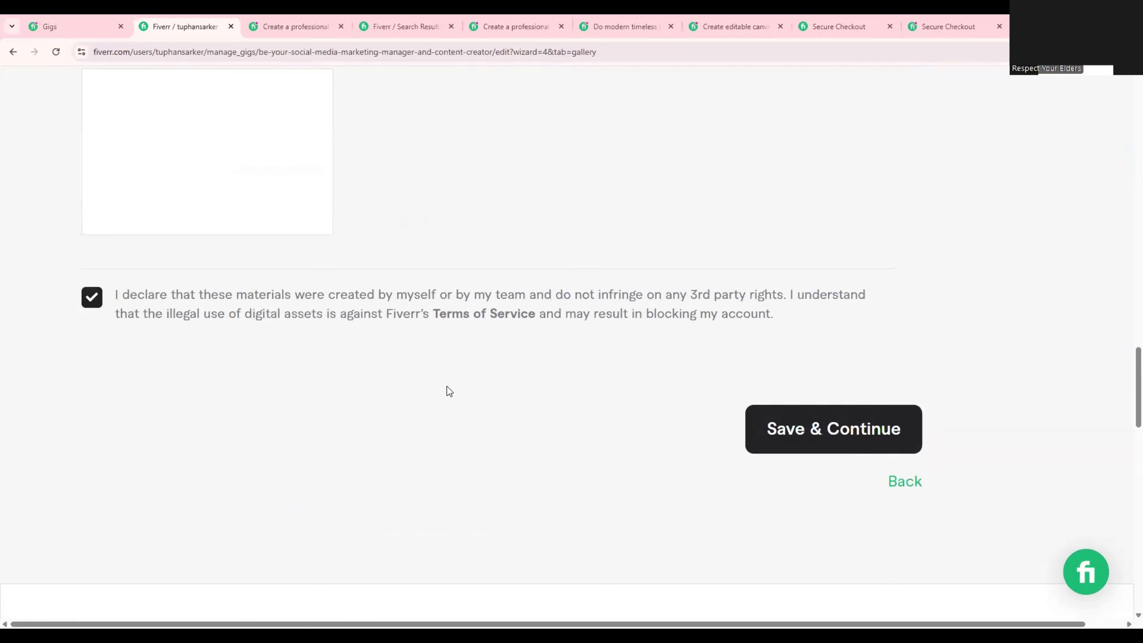
pyautogui.click(810, 427)
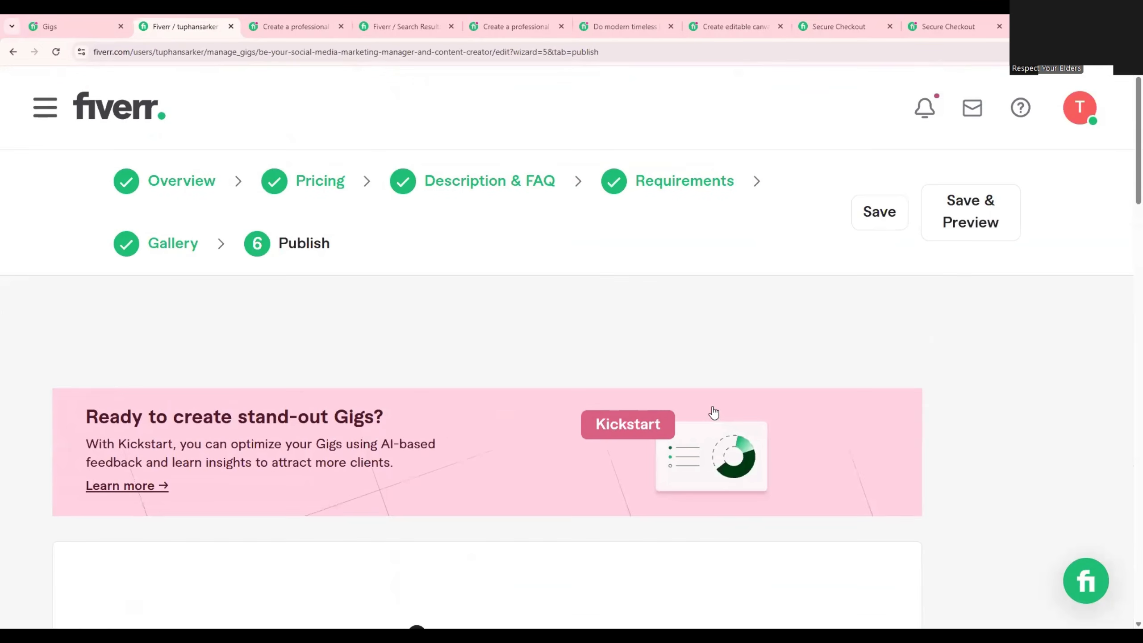
# Step: Check the gig's publish stage and save the gig to put it live
pyautogui.scroll(-7, 711, 408)
pyautogui.scroll(-3, 688, 411)
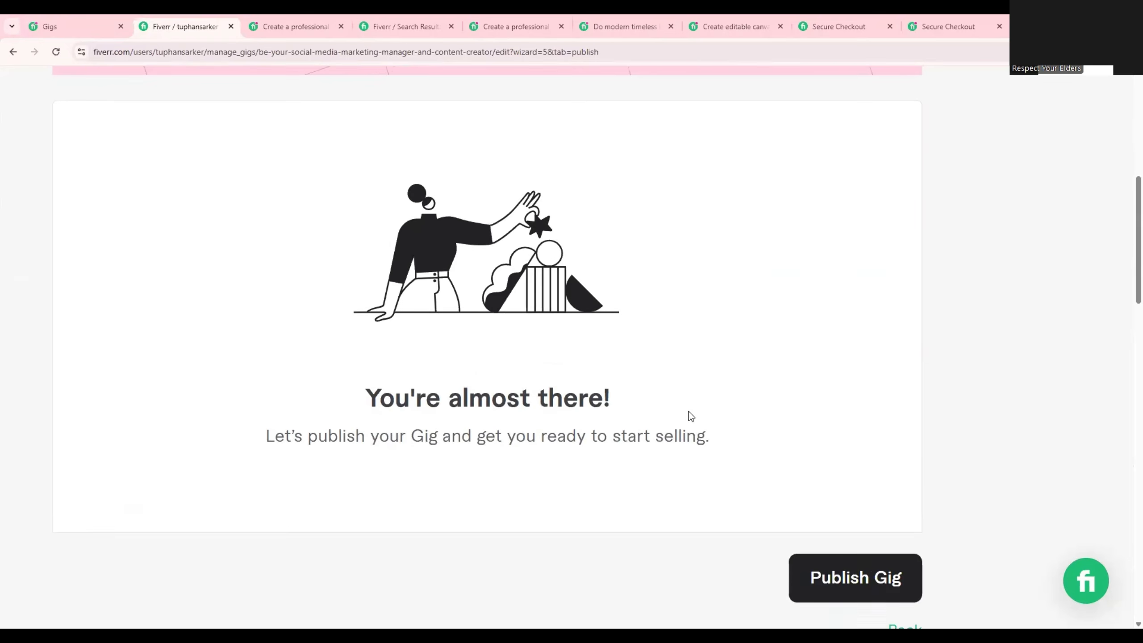
pyautogui.scroll(10, 804, 451)
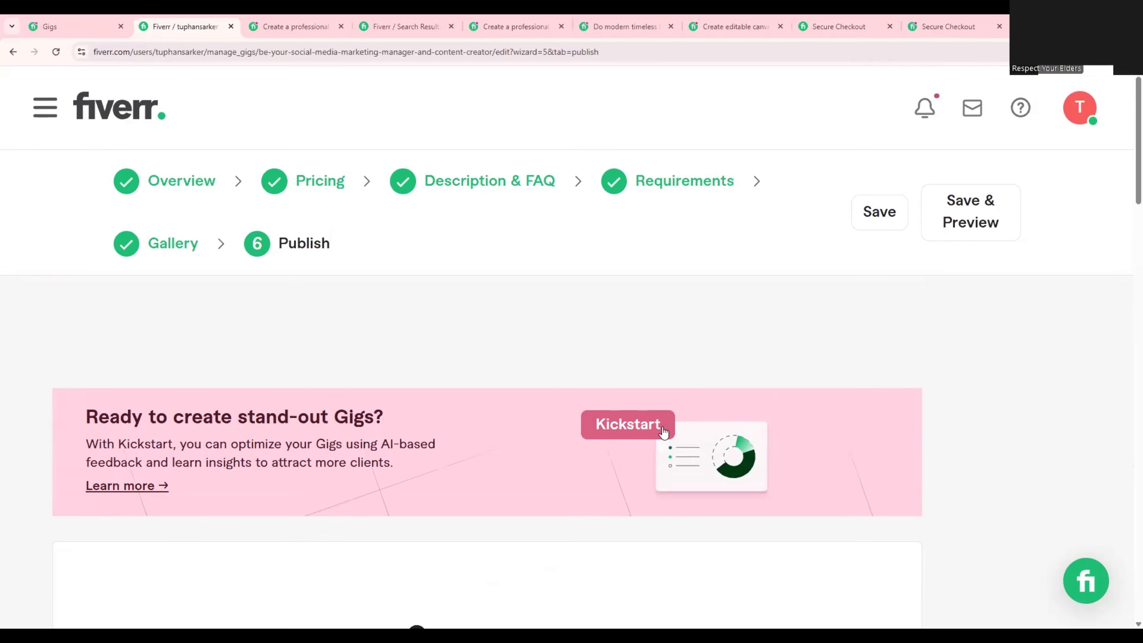
pyautogui.click(886, 225)
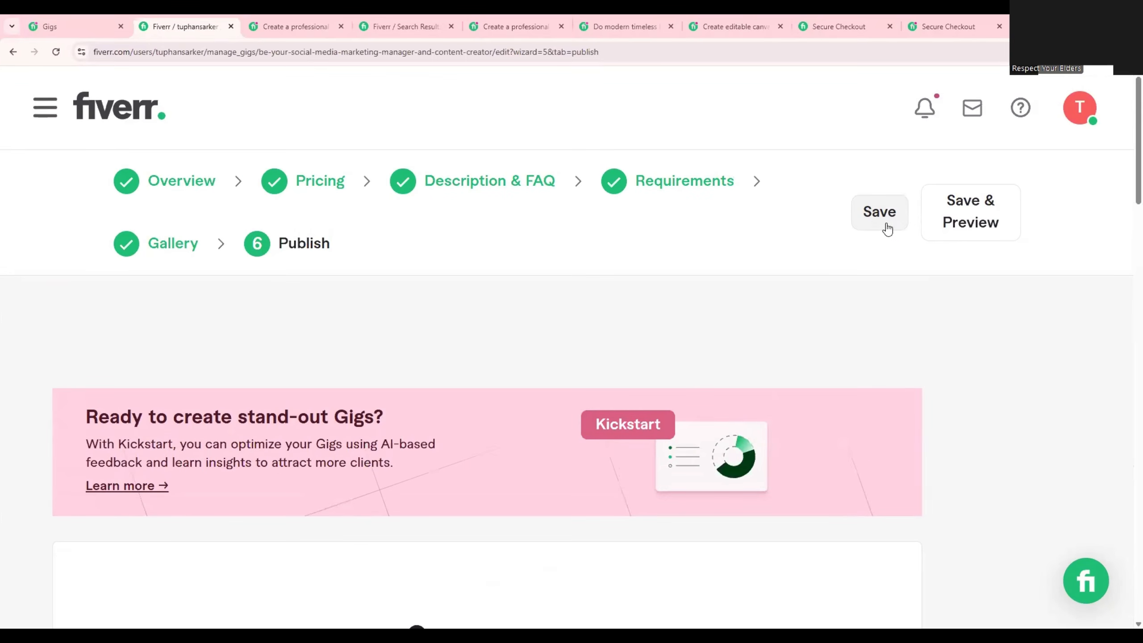
# Step: Look over the published gig's page with its sharing link, workspace and course offers, and dismiss the seller profile notification
pyautogui.scroll(-5, 856, 337)
pyautogui.scroll(-5, 858, 343)
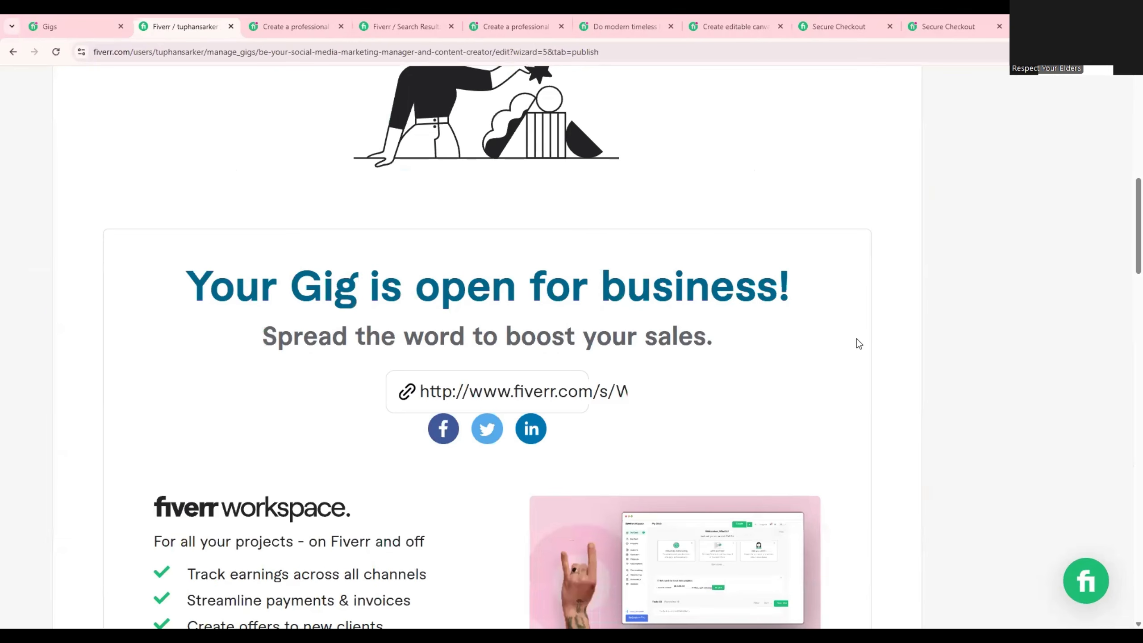
pyautogui.scroll(-10, 858, 343)
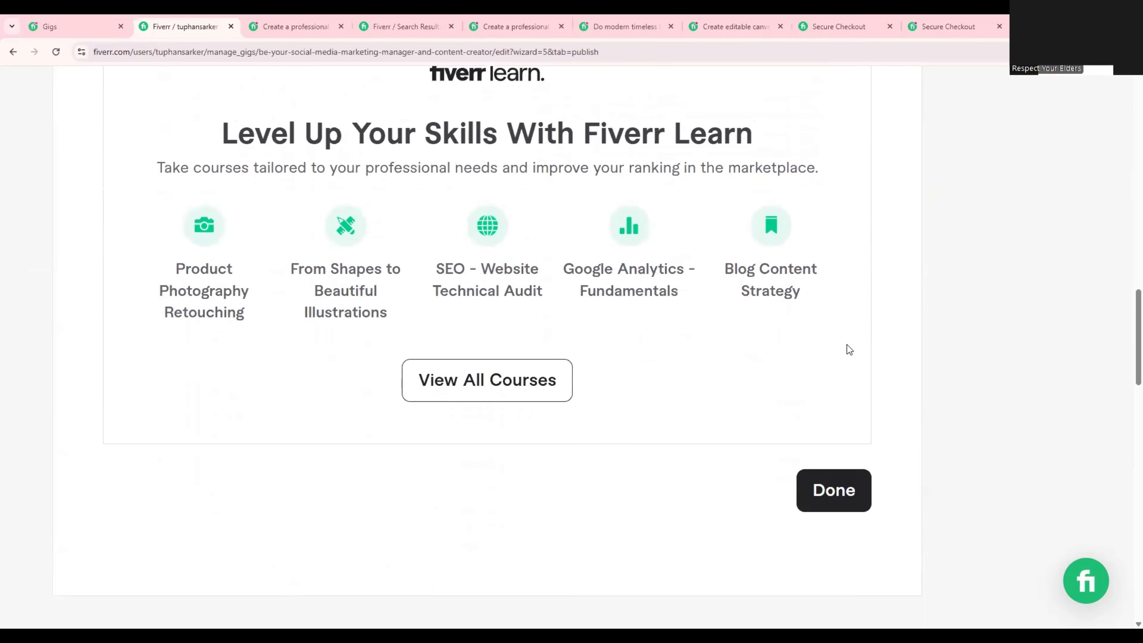
pyautogui.scroll(4, 849, 356)
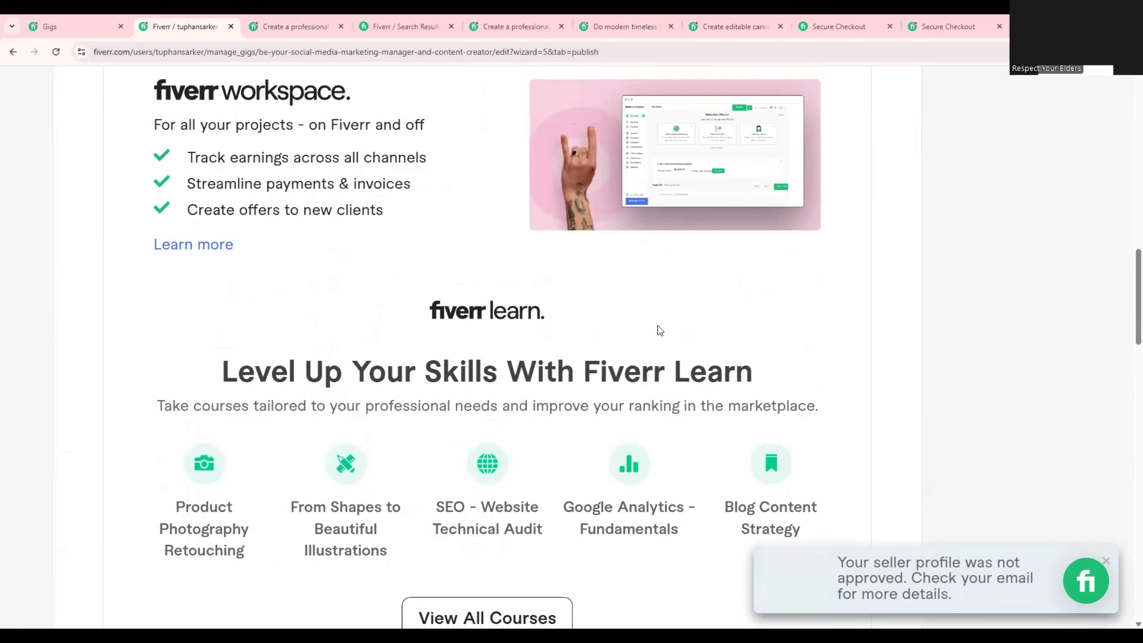
pyautogui.scroll(5, 643, 337)
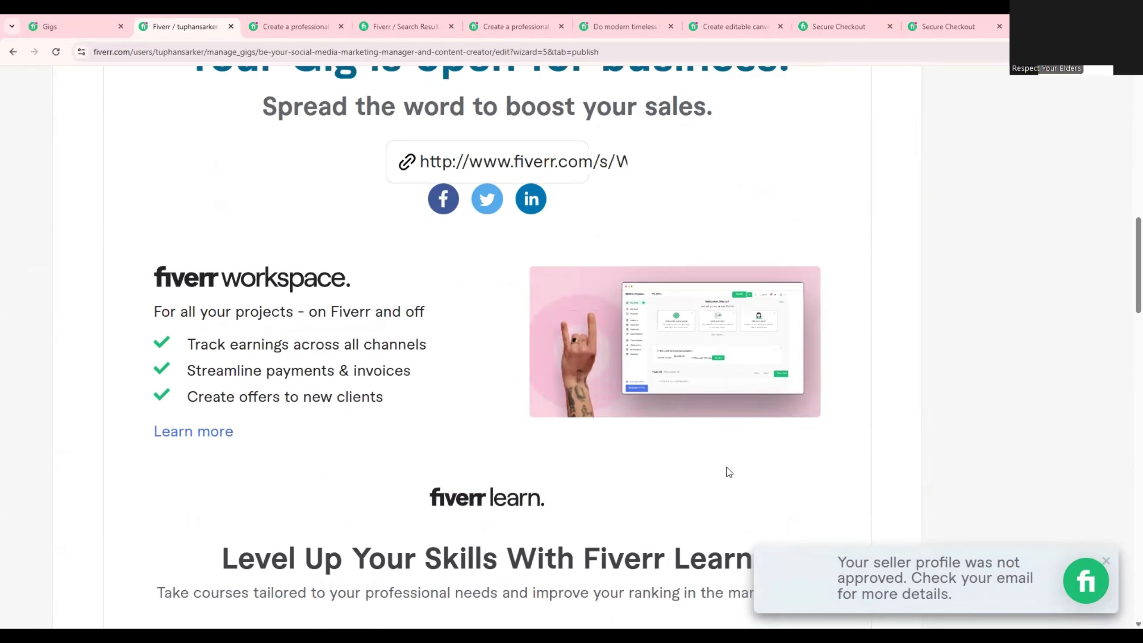
pyautogui.scroll(2, 729, 468)
pyautogui.scroll(1, 771, 460)
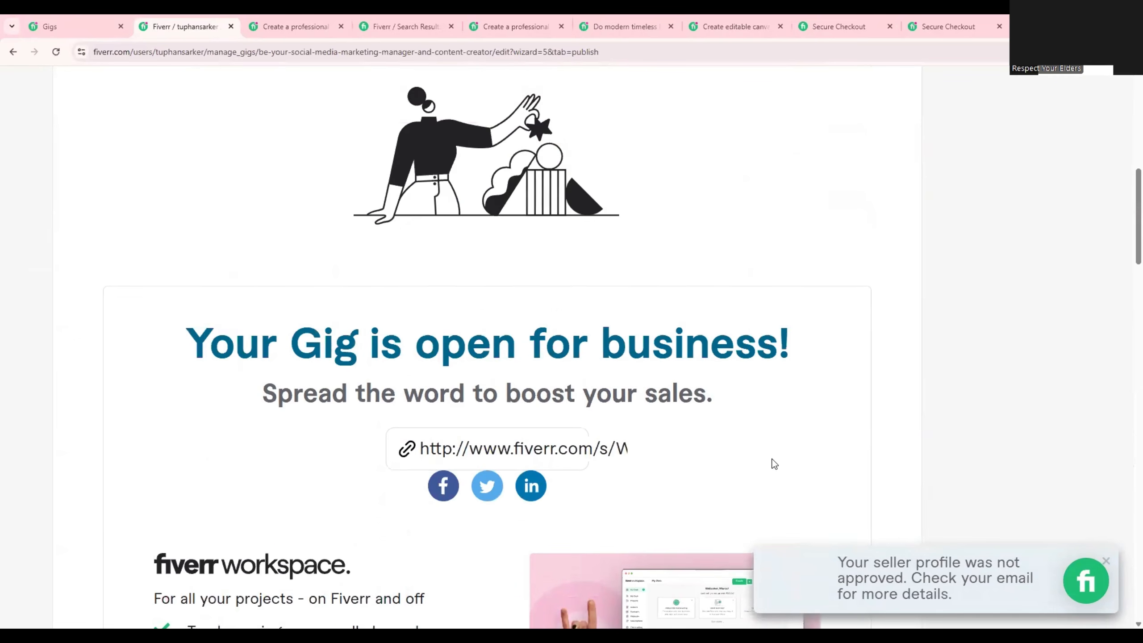
pyautogui.click(1106, 561)
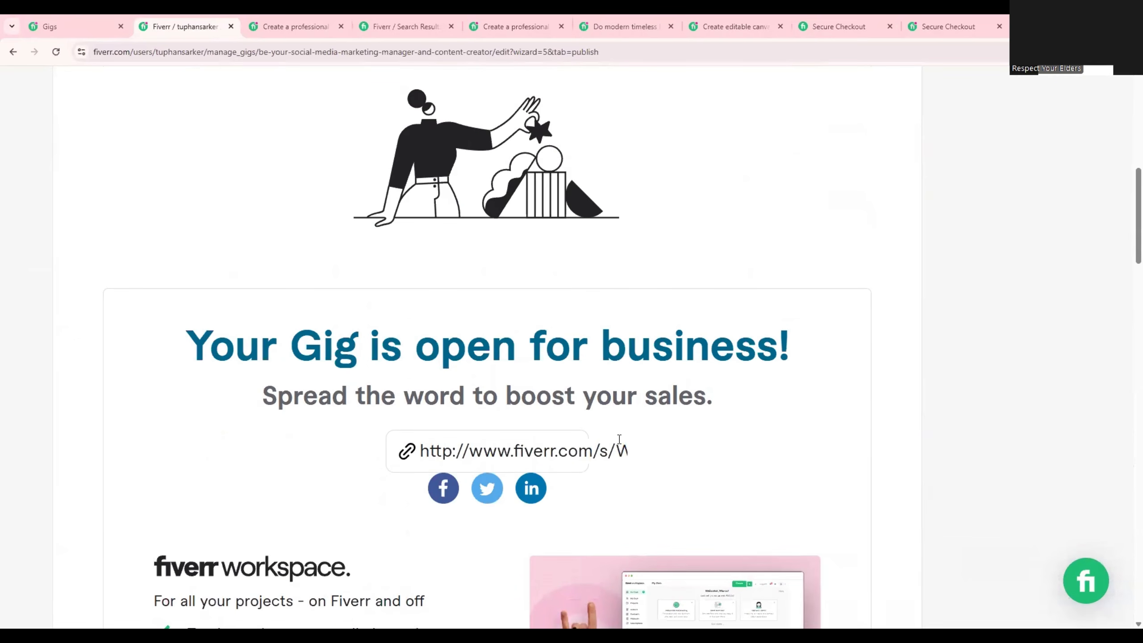
pyautogui.scroll(2, 702, 506)
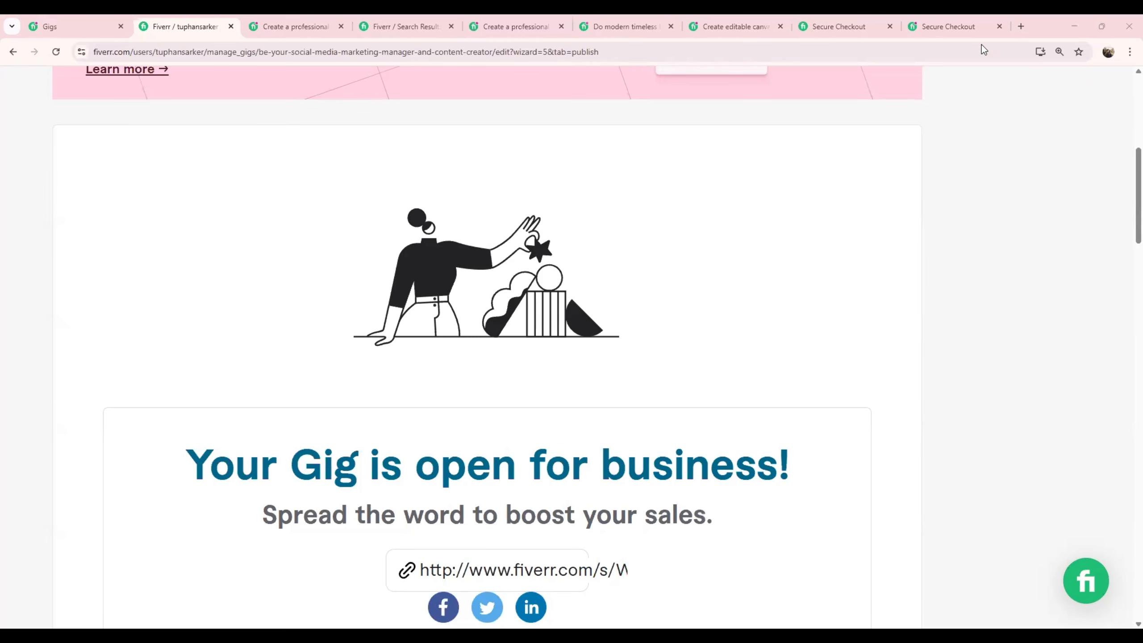
# Step: Search Google for "bangla to english" in a new browser tab, closing one of the Secure Checkout tabs
pyautogui.click(1022, 25)
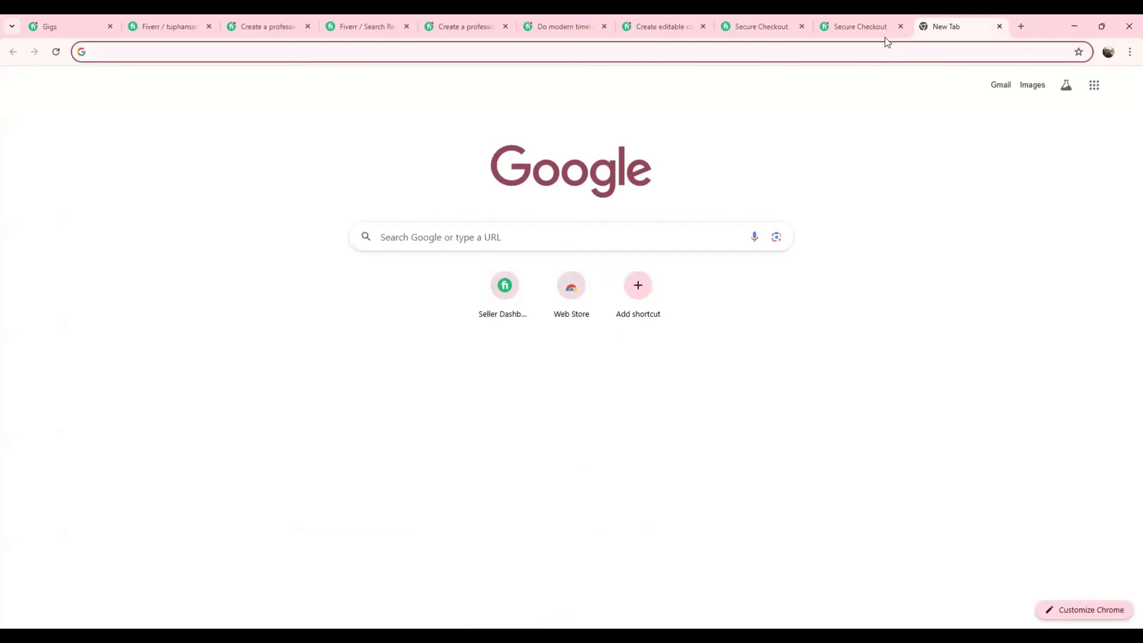
pyautogui.click(900, 25)
pyautogui.click(845, 45)
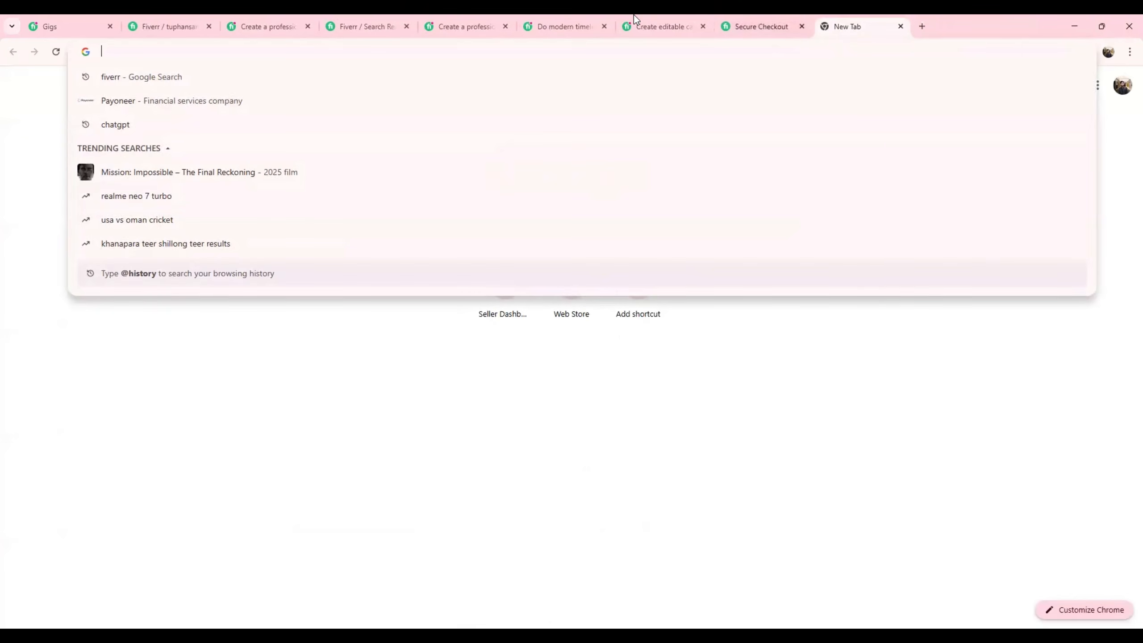
pyautogui.write('bangla')
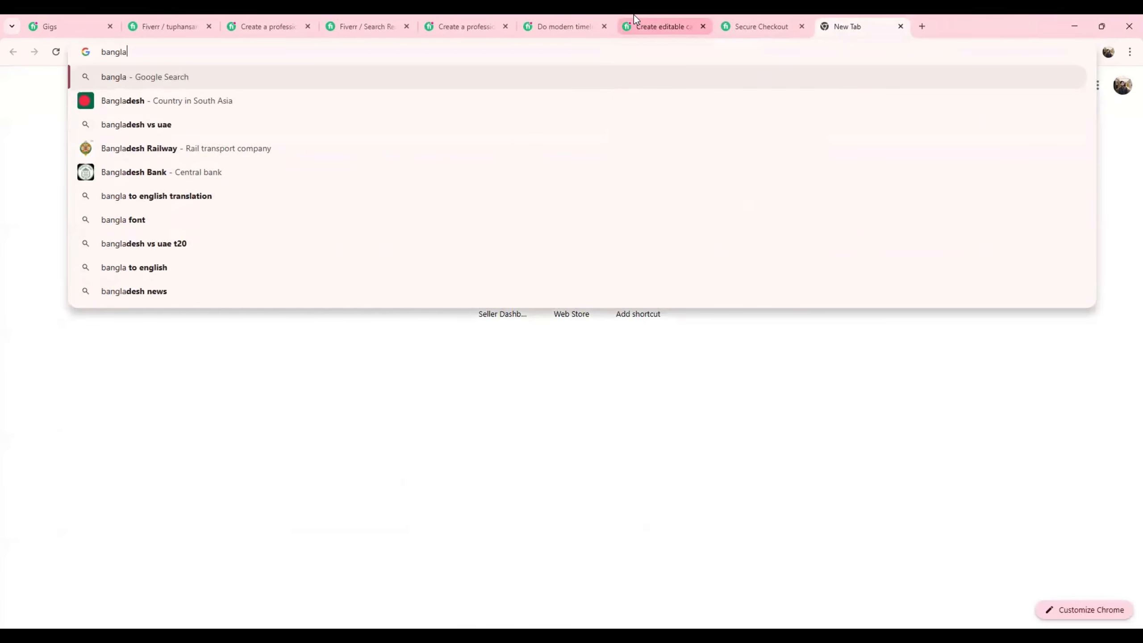
pyautogui.write(' to engl')
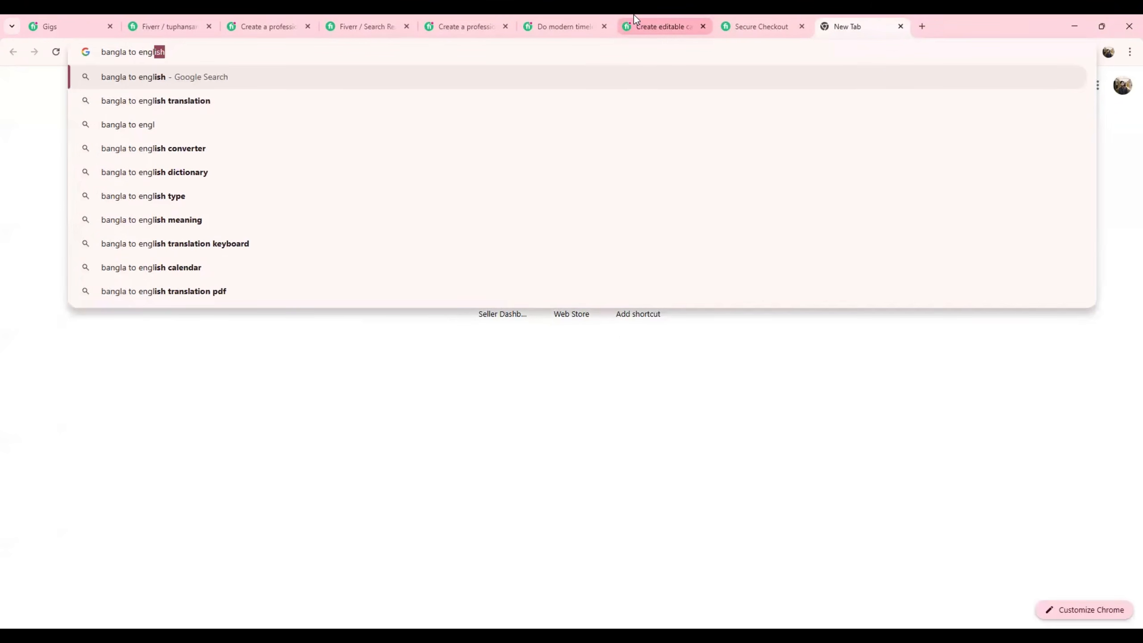
pyautogui.write('ish')
pyautogui.press('Return')
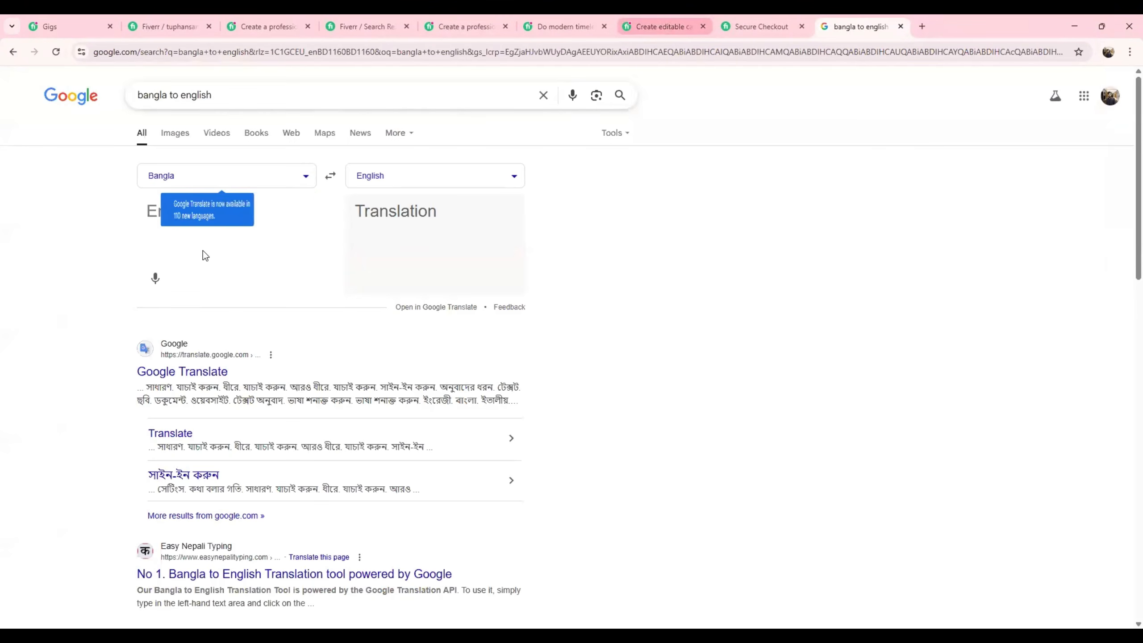
# Step: Enter the Bangla sentence "তমার কাজটা ২ দিন এর ভিতড়ে পেয়ে যাবে" for translation into English, with the page enlarged for readability
pyautogui.hotkey('ctrl', '+')
pyautogui.hotkey('ctrl', '+')
pyautogui.hotkey('ctrl', '+')
pyautogui.hotkey('ctrl', '+')
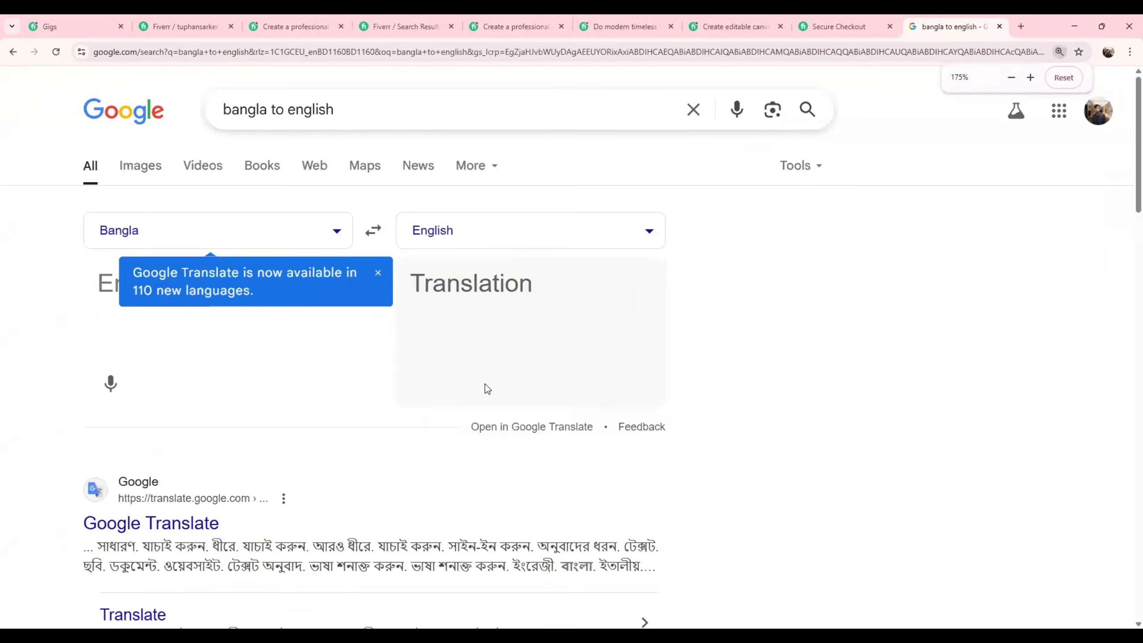
pyautogui.click(260, 355)
pyautogui.hotkey('ctrl', '+')
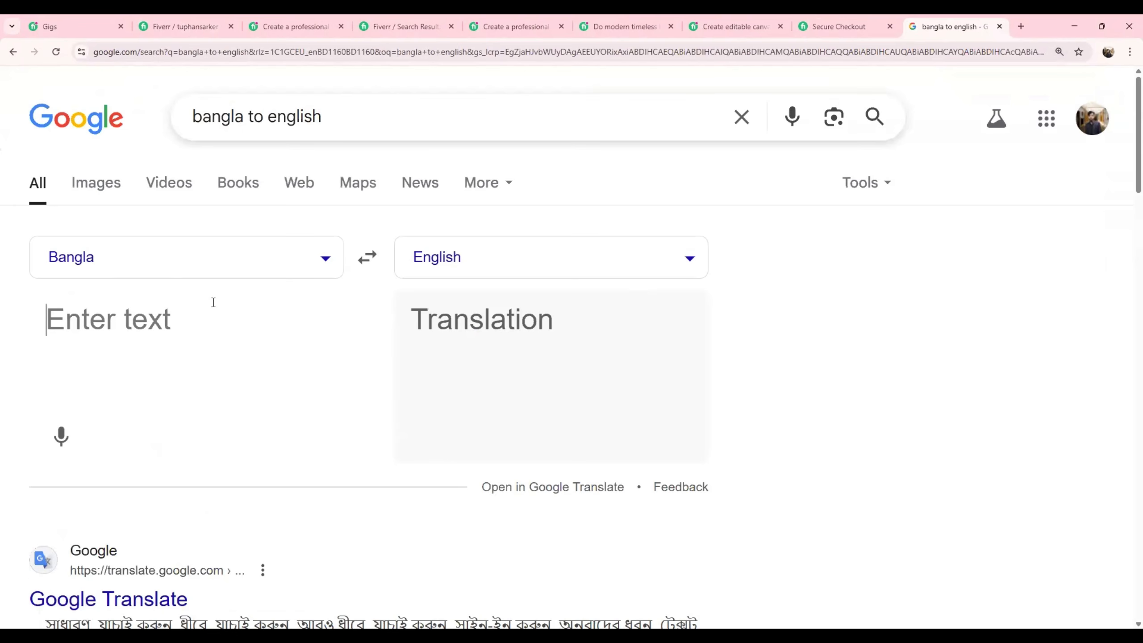
pyautogui.write('তমার কাজটা ২ ')
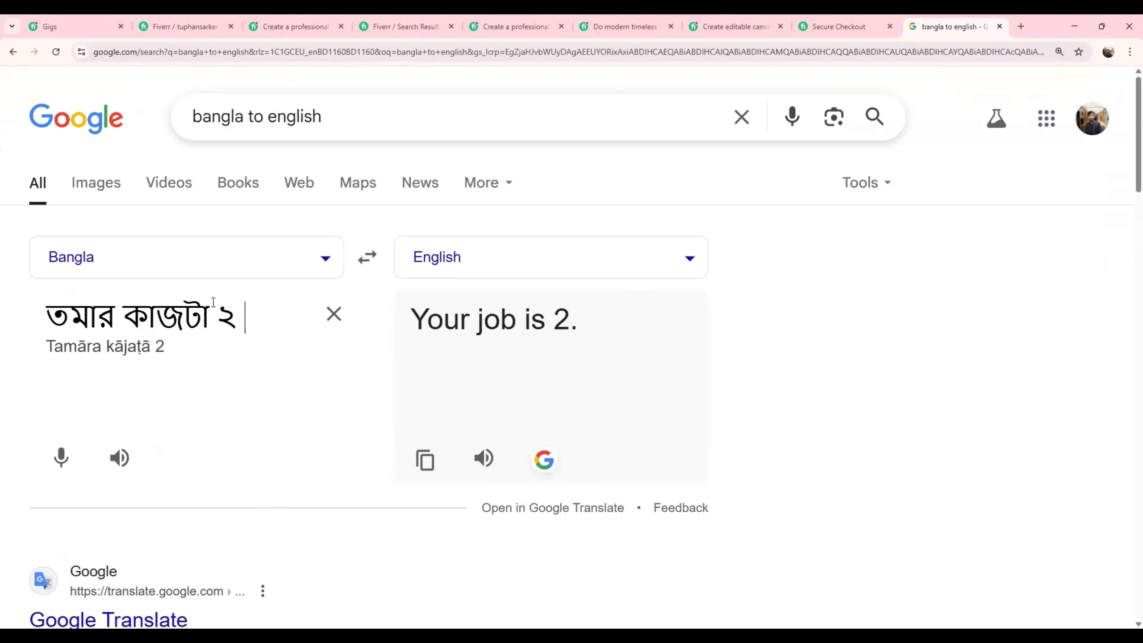
pyautogui.write('দি')
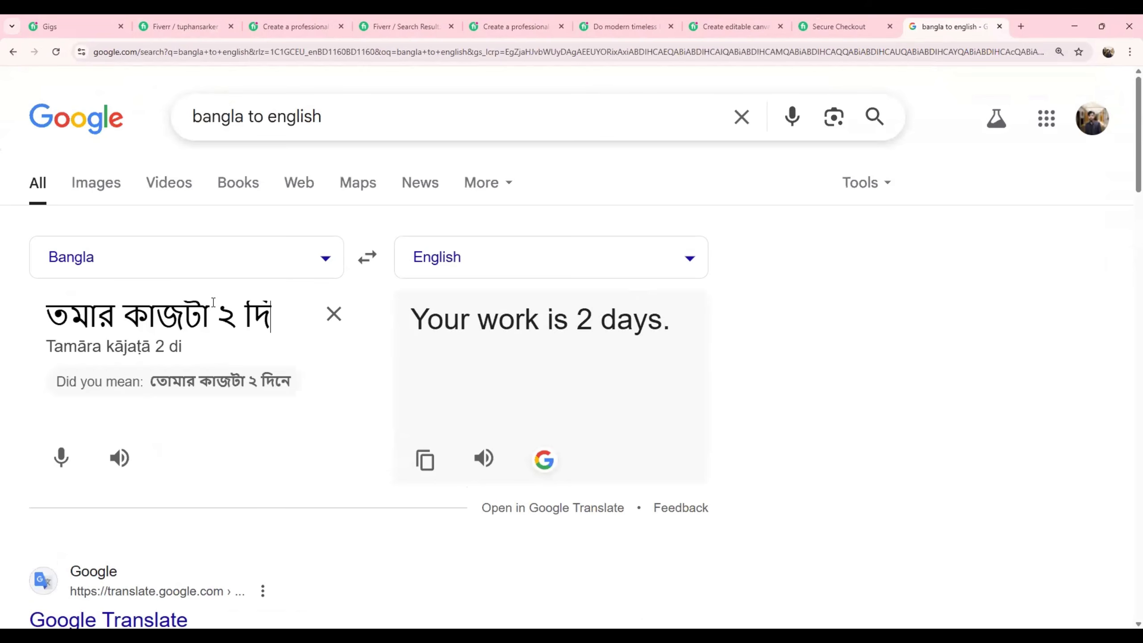
pyautogui.write('ন এর')
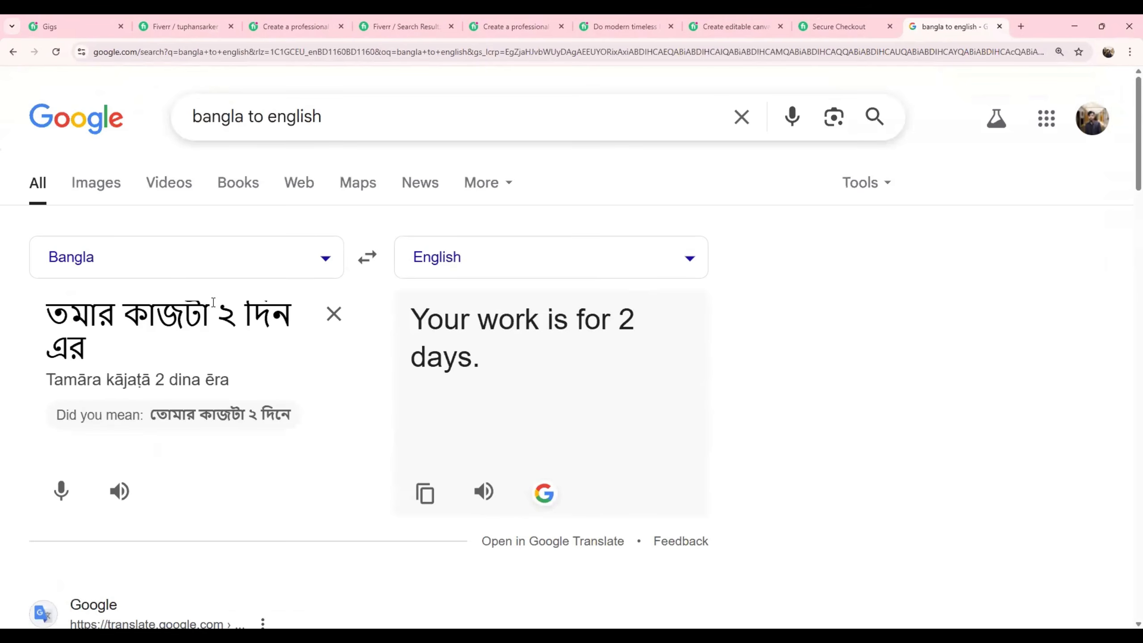
pyautogui.write(' ভিতর')
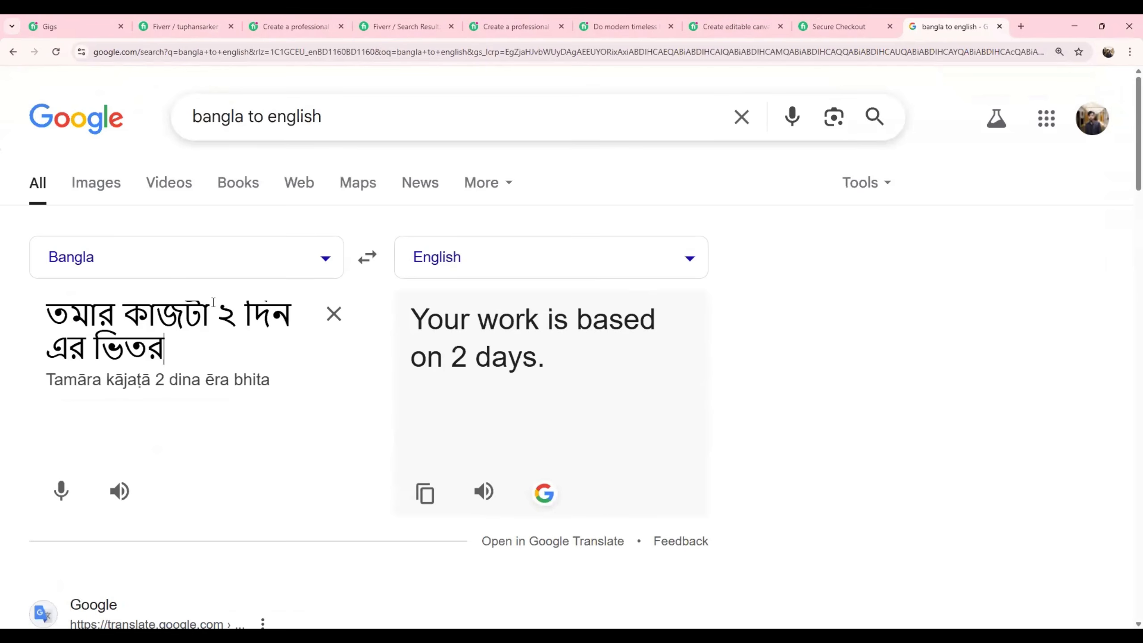
pyautogui.press('BackSpace')
pyautogui.write('ড়ে ')
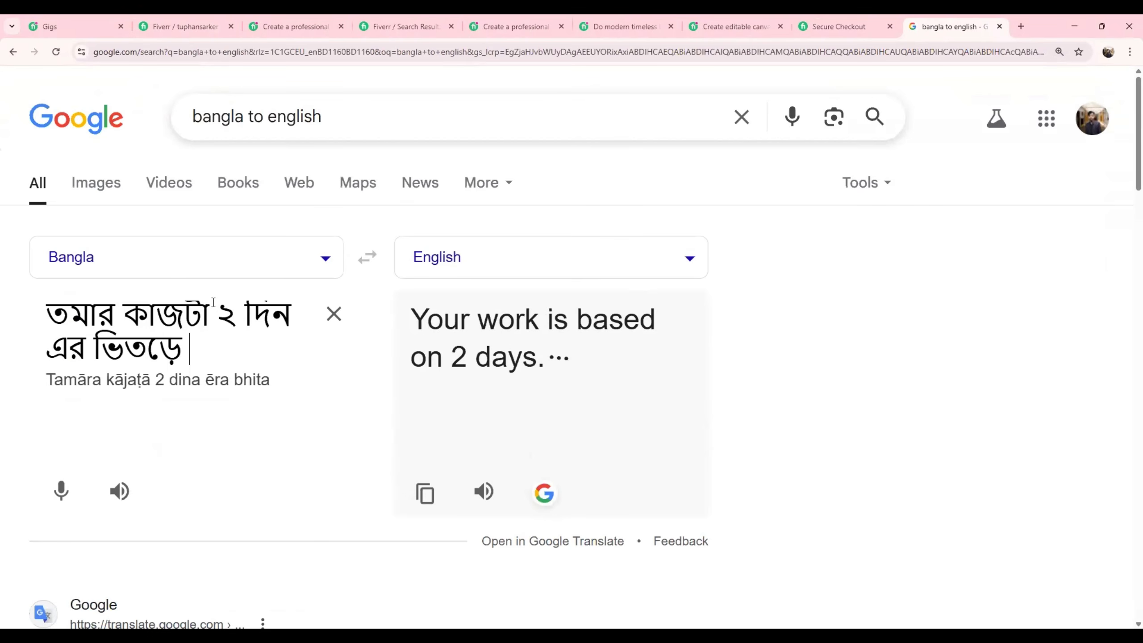
pyautogui.write('পেয়ে যাবে')
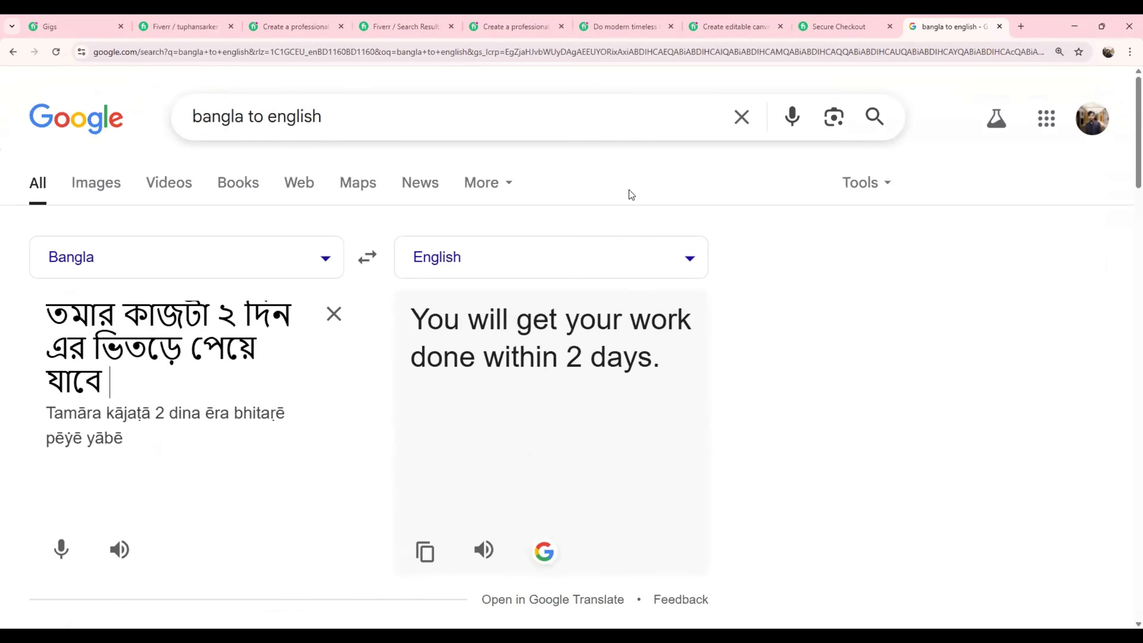
# Step: Copy the full English translation of the two-day delivery message
pyautogui.moveTo(410, 320); pyautogui.dragTo(660, 361)
pyautogui.rightClick(525, 338)
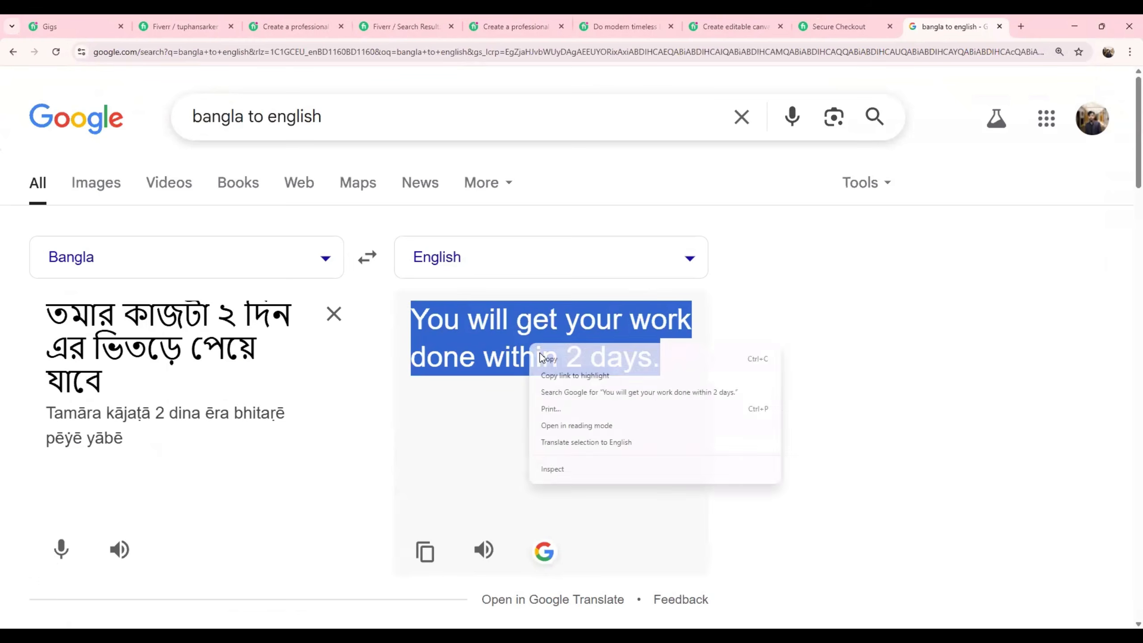
pyautogui.click(544, 360)
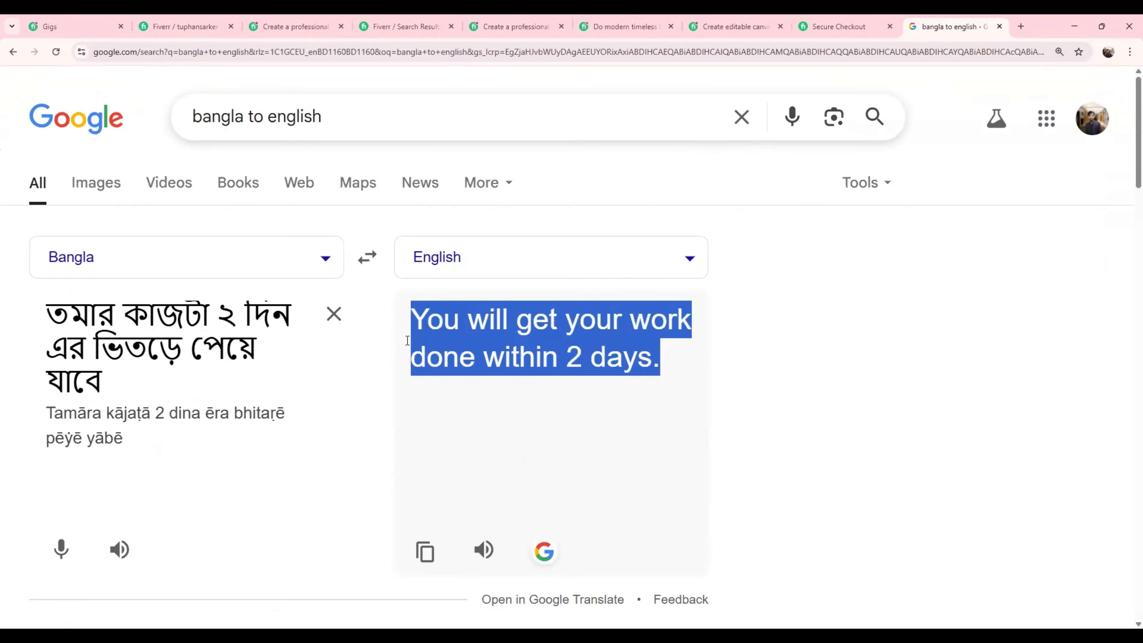
pyautogui.click(567, 352)
# Step: Replace the source text with the Bangla question "তুমি কি লোগোর মেইল ফাইলটা আমাকে দিতে পারবে"
pyautogui.click(333, 316)
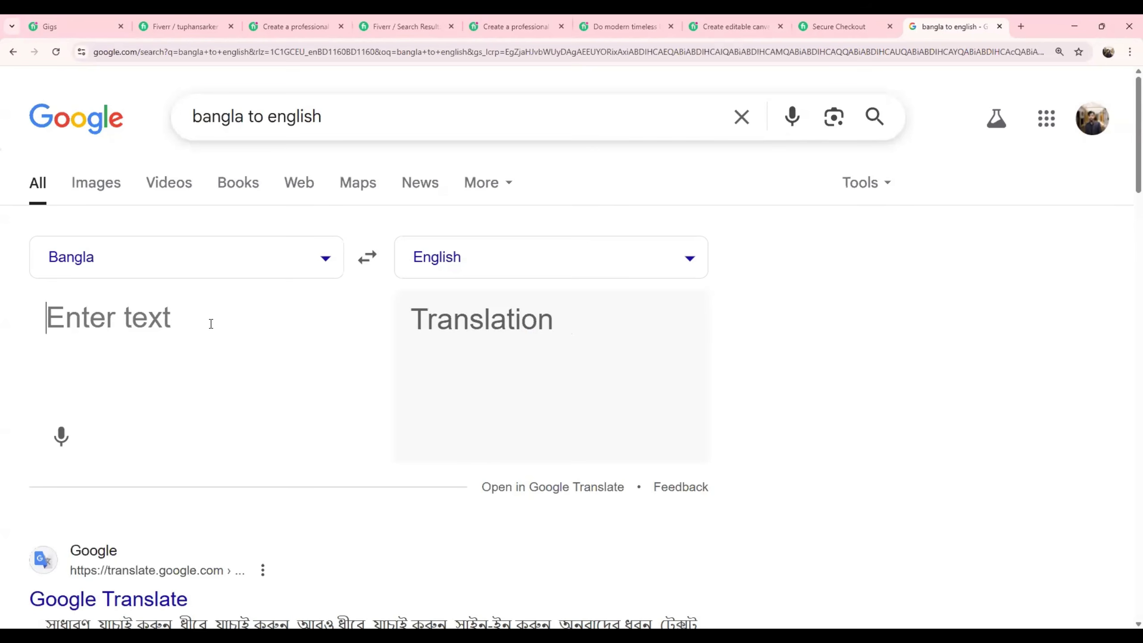
pyautogui.write('তুমি কি')
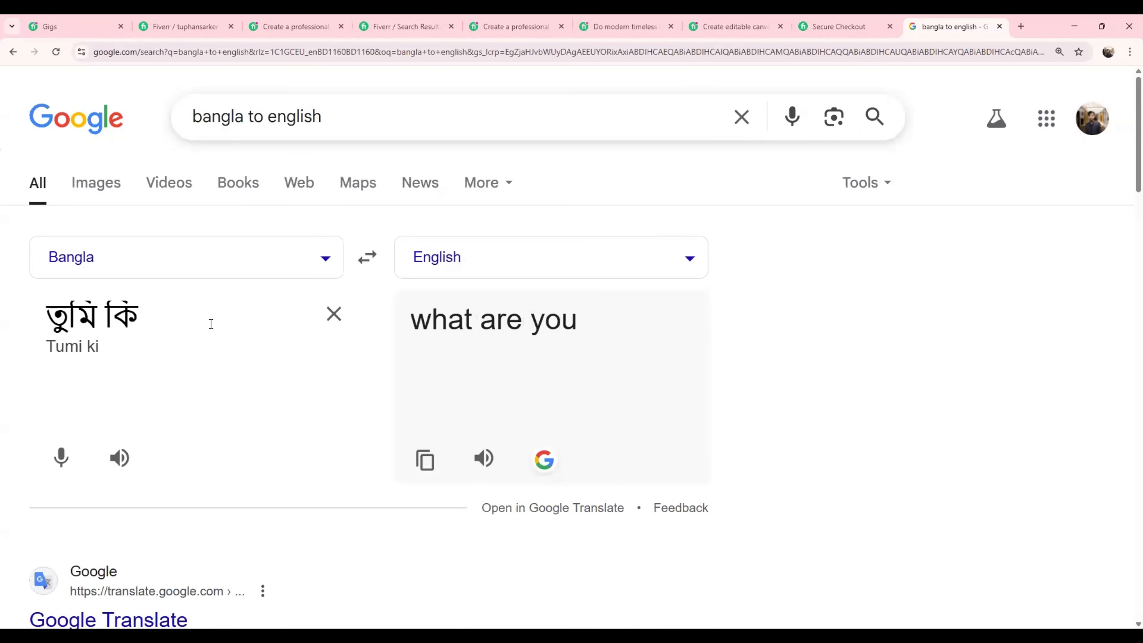
pyautogui.write(' লোগোর')
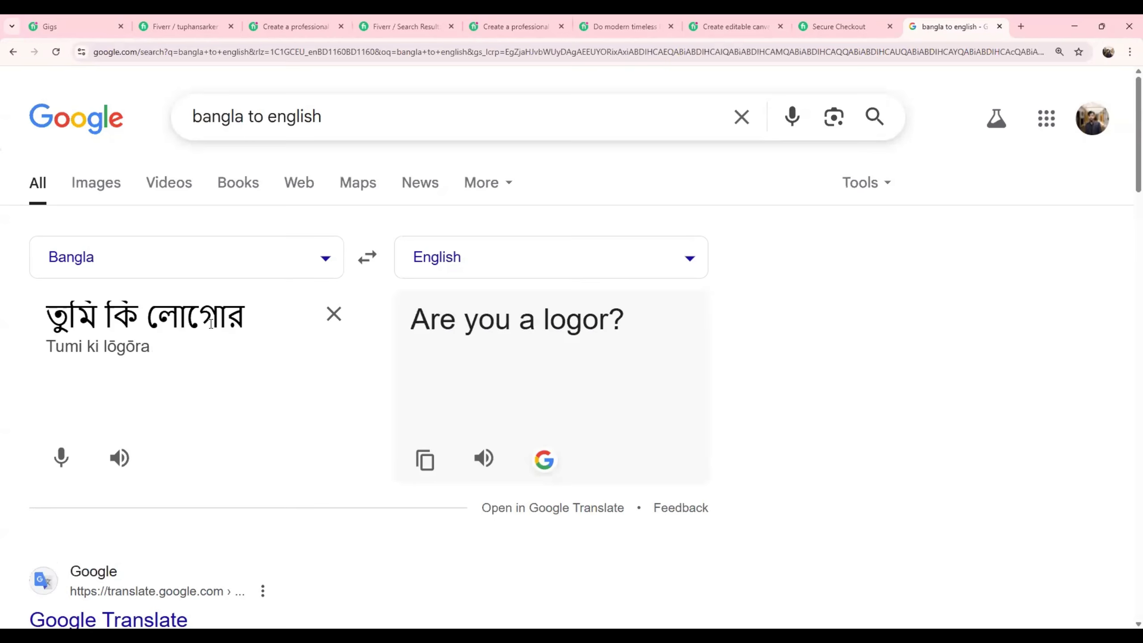
pyautogui.write(' মেইল ফাইল')
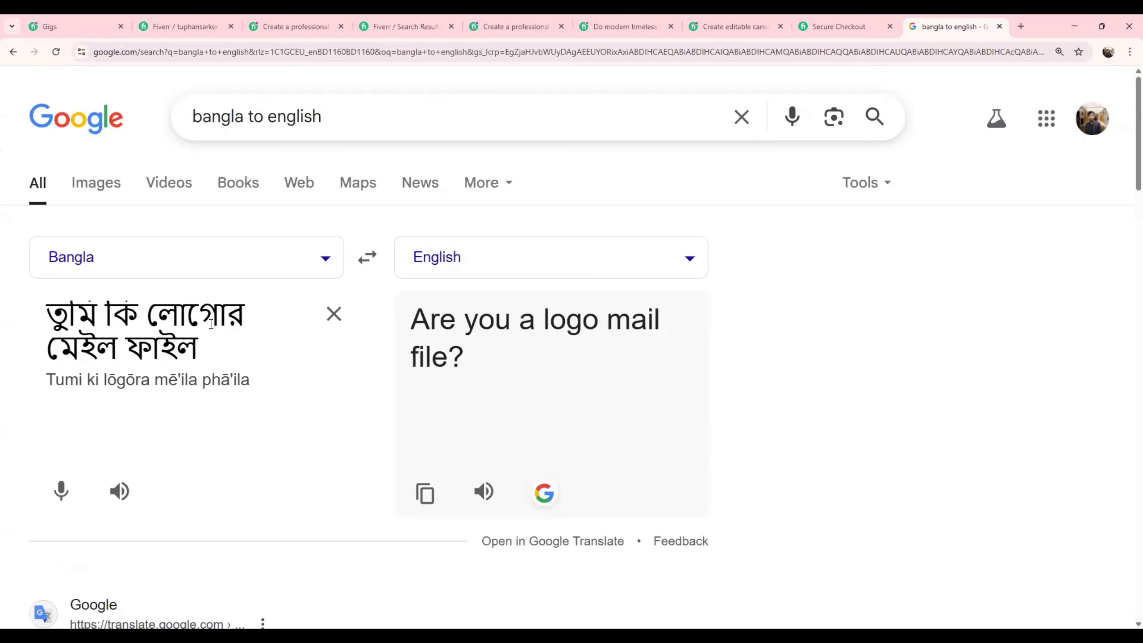
pyautogui.write('টা আমাকে দি')
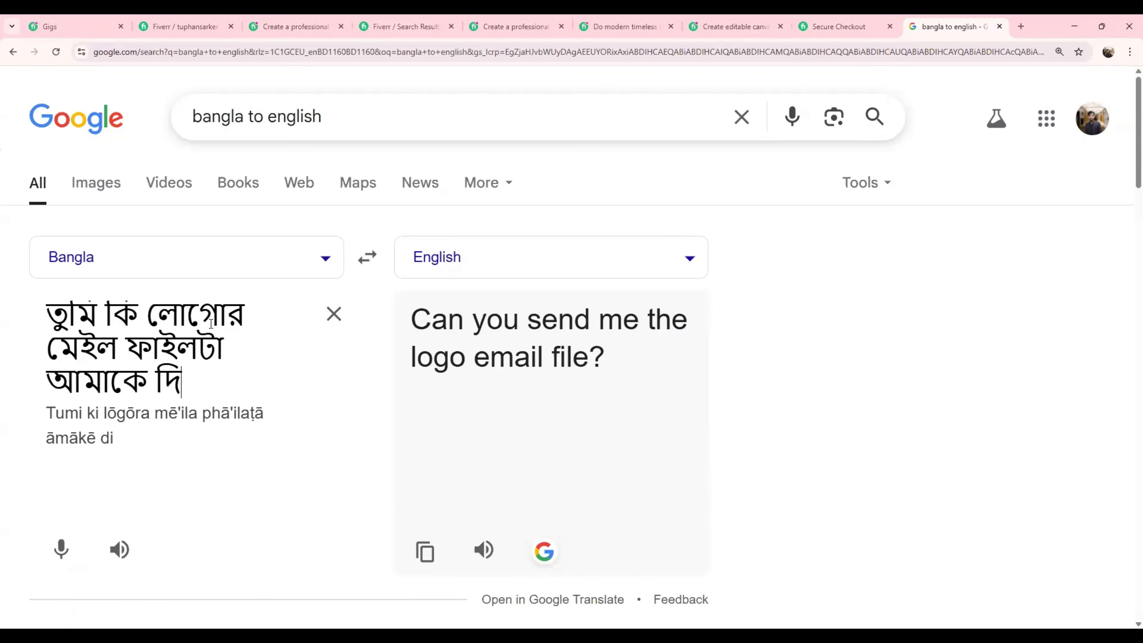
pyautogui.write('তে পার')
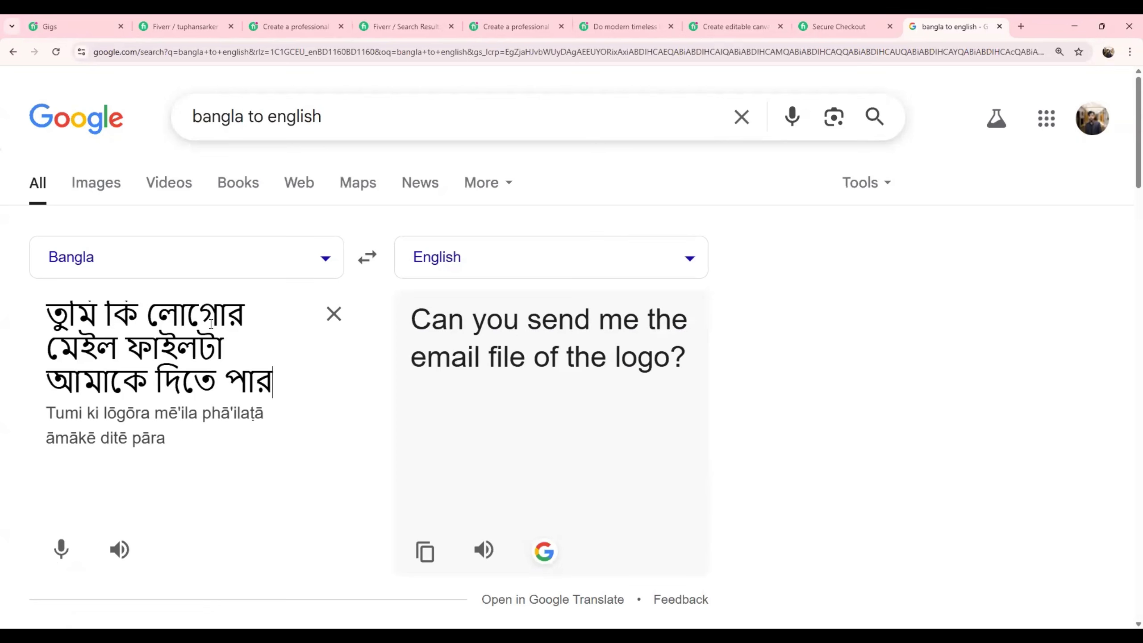
pyautogui.write('বে')
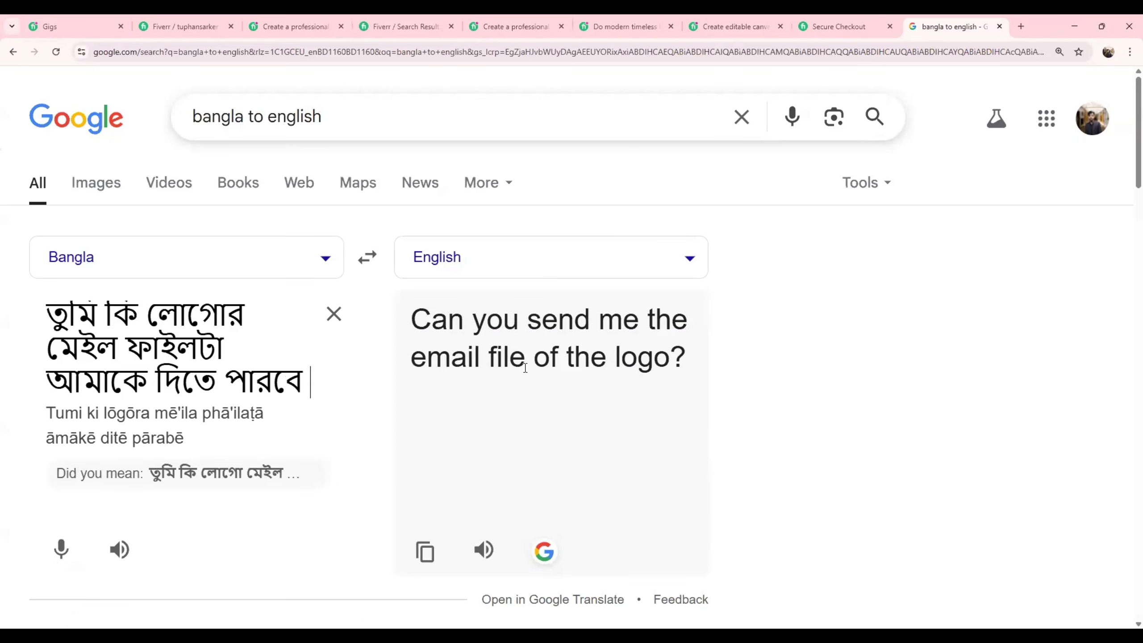
# Step: Replace the word "মেইল" in the Bangla question with "আসল"
pyautogui.click(233, 316)
pyautogui.moveTo(250, 313); pyautogui.dragTo(242, 313)
pyautogui.click(224, 353)
pyautogui.moveTo(118, 349); pyautogui.dragTo(47, 349)
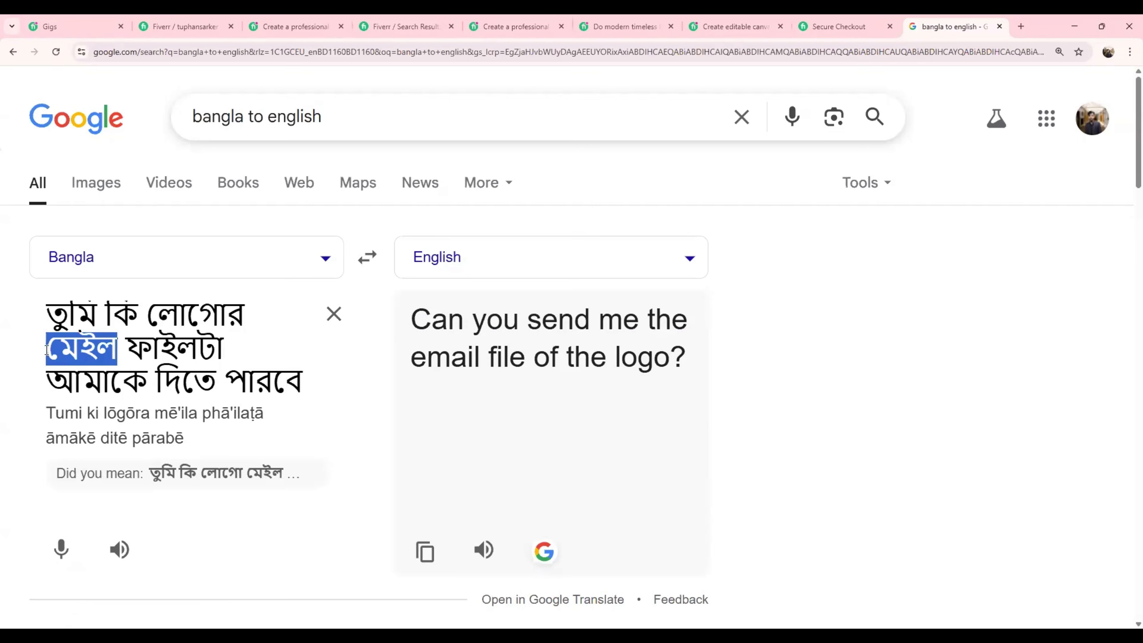
pyautogui.press('BackSpace')
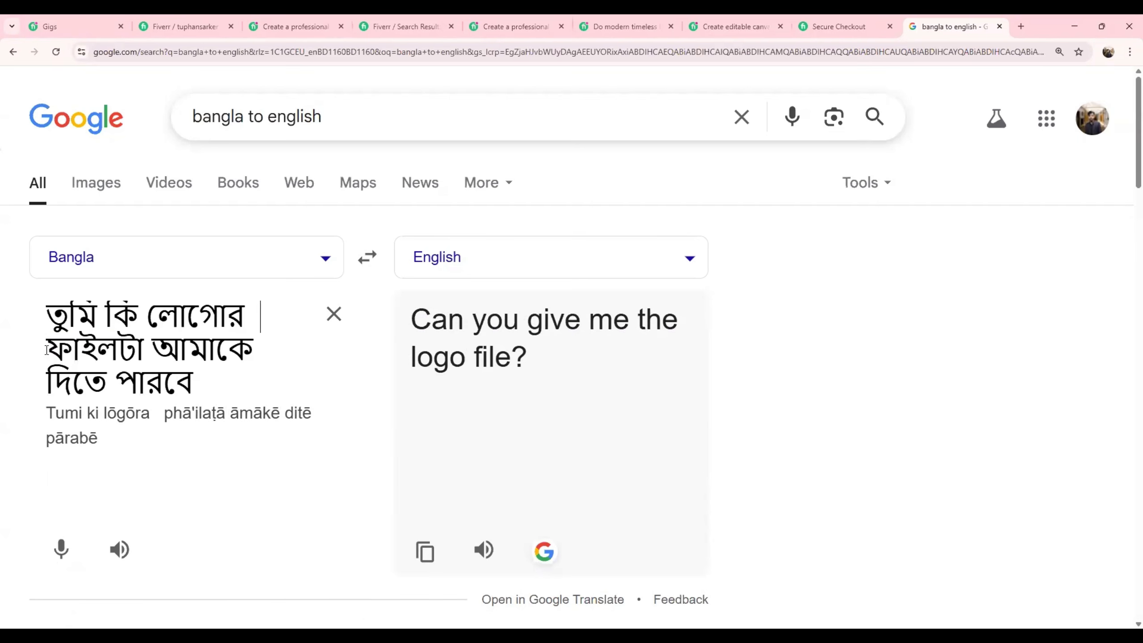
pyautogui.write('আস')
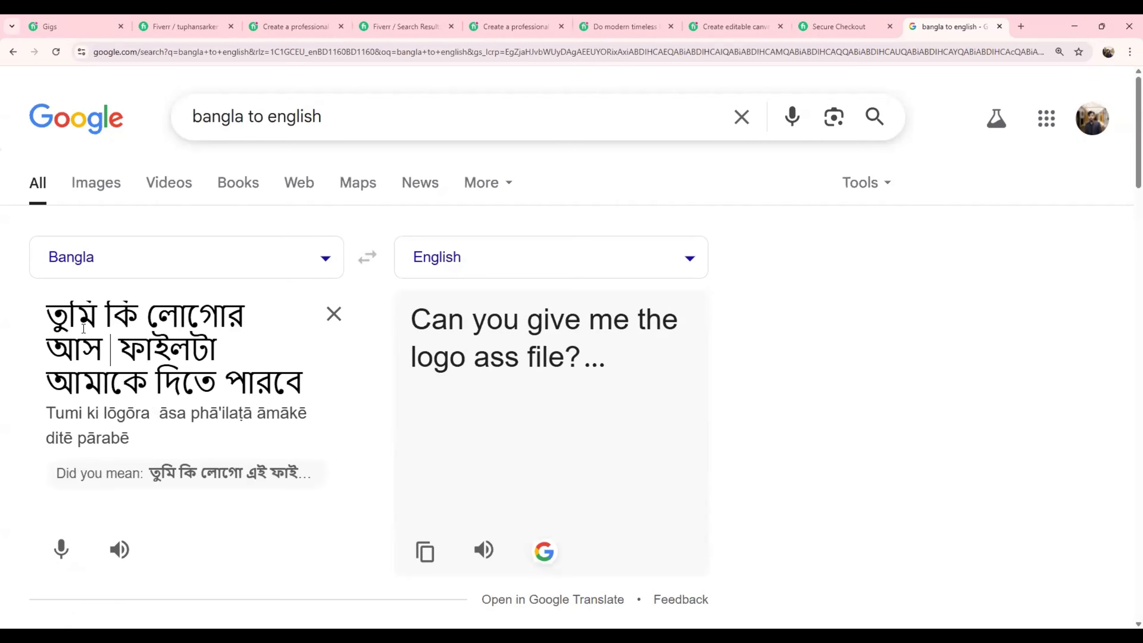
pyautogui.write('ল')
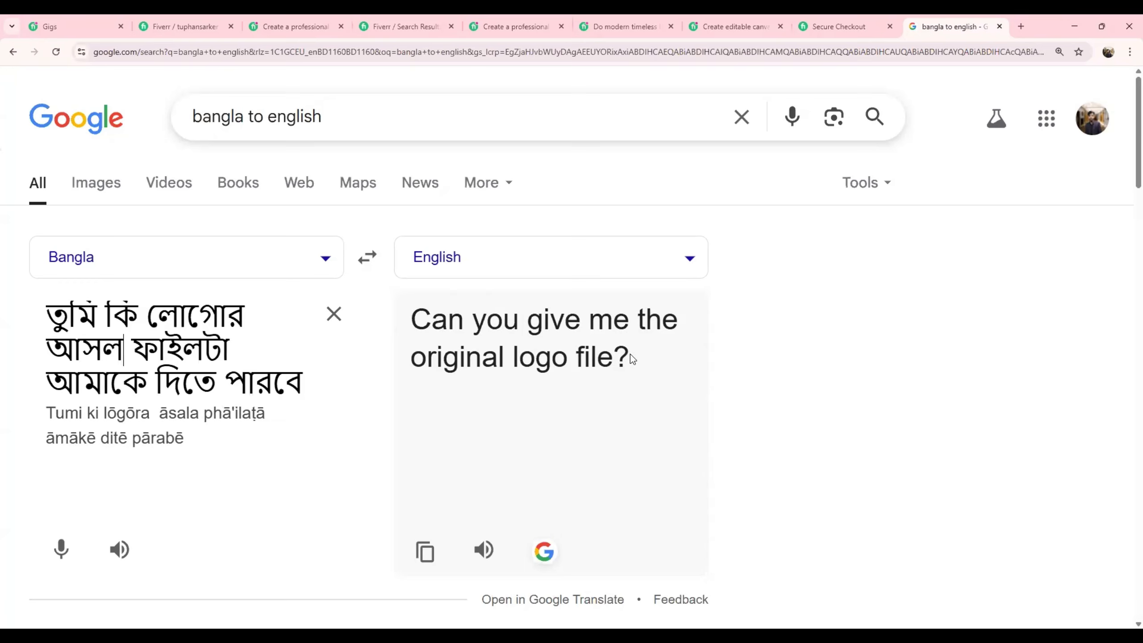
# Step: Copy the full English translation of the logo file question
pyautogui.moveTo(632, 361); pyautogui.dragTo(420, 308)
pyautogui.rightClick(468, 322)
pyautogui.click(499, 339)
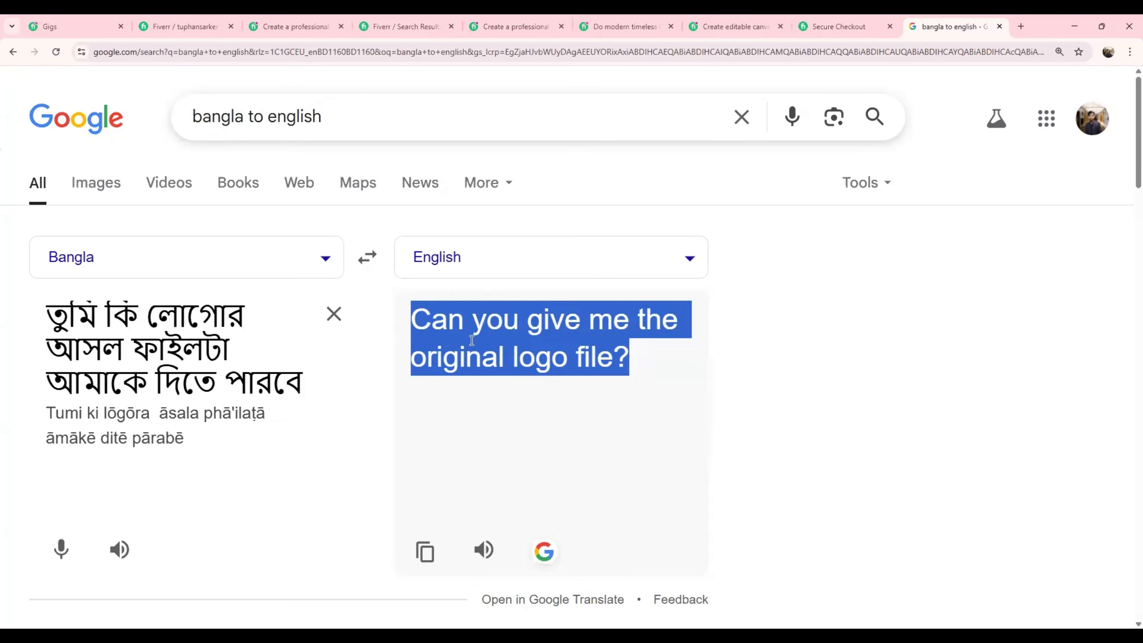
pyautogui.rightClick(476, 328)
pyautogui.click(509, 346)
# Step: Clear the source text, switch the translation to English to Bangla, and paste the copied question to read it in Bangla
pyautogui.click(334, 317)
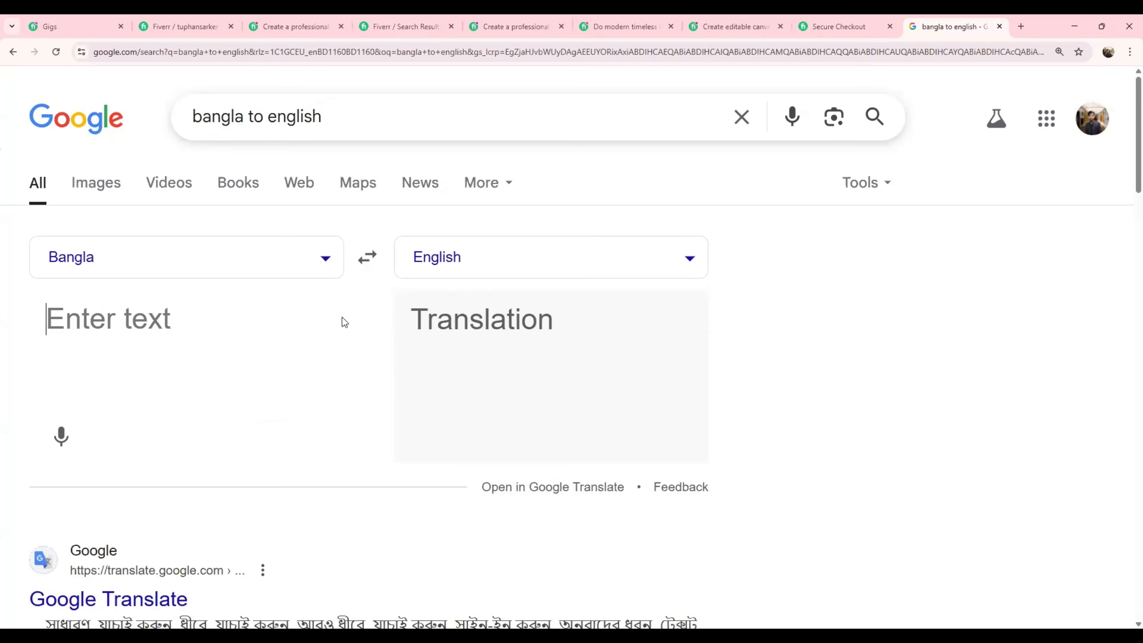
pyautogui.click(367, 258)
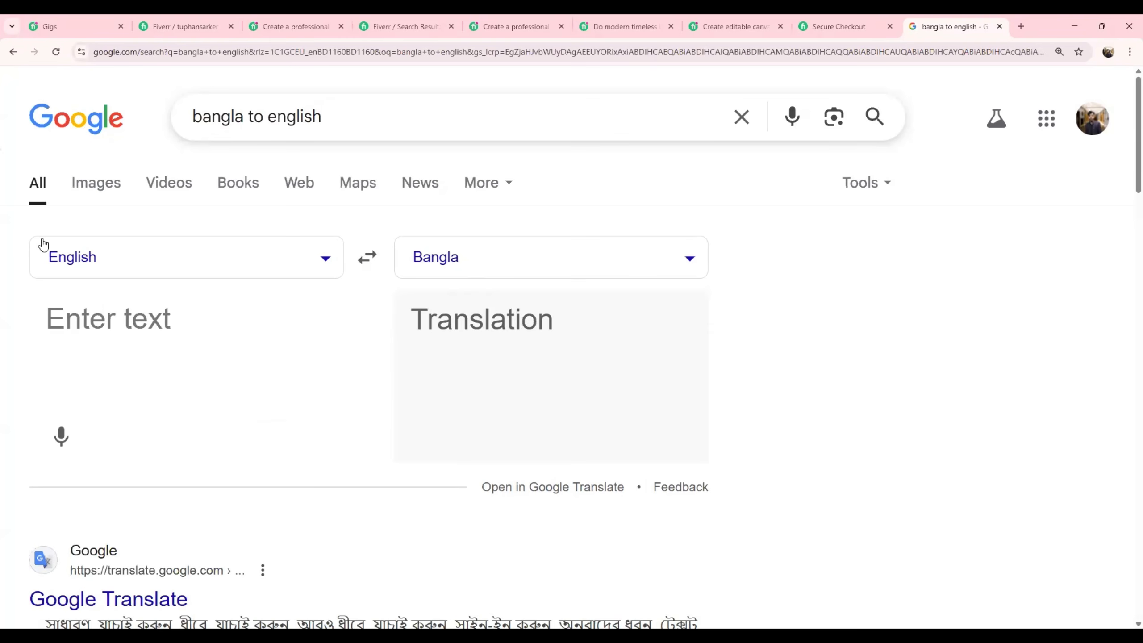
pyautogui.click(115, 316)
pyautogui.hotkey('ctrl', 'v')
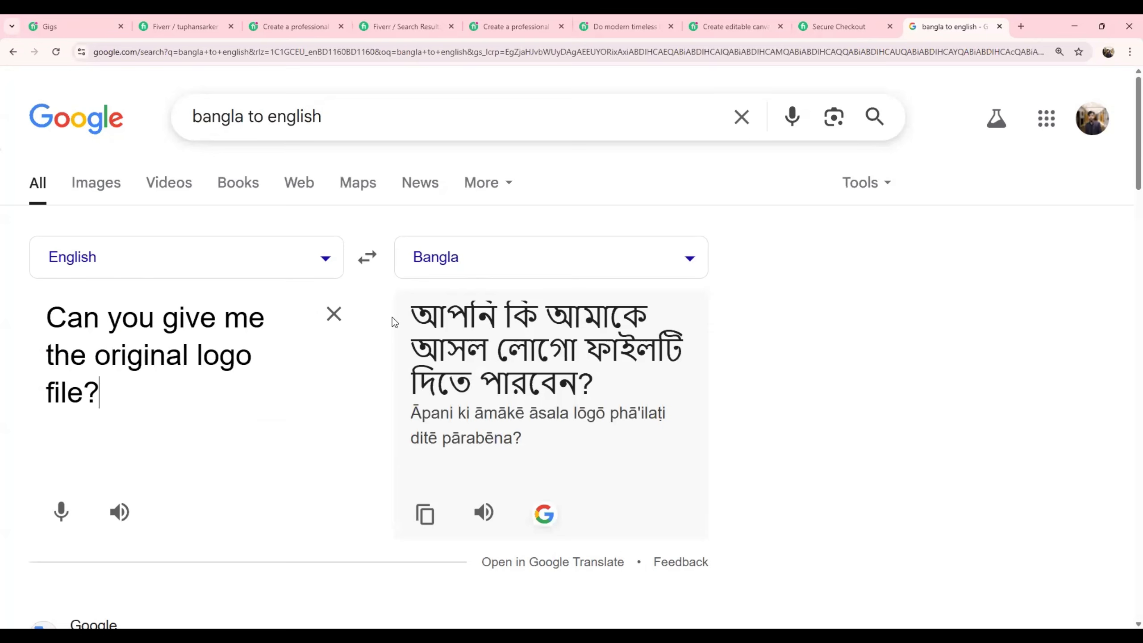
pyautogui.moveTo(428, 317); pyautogui.dragTo(606, 388)
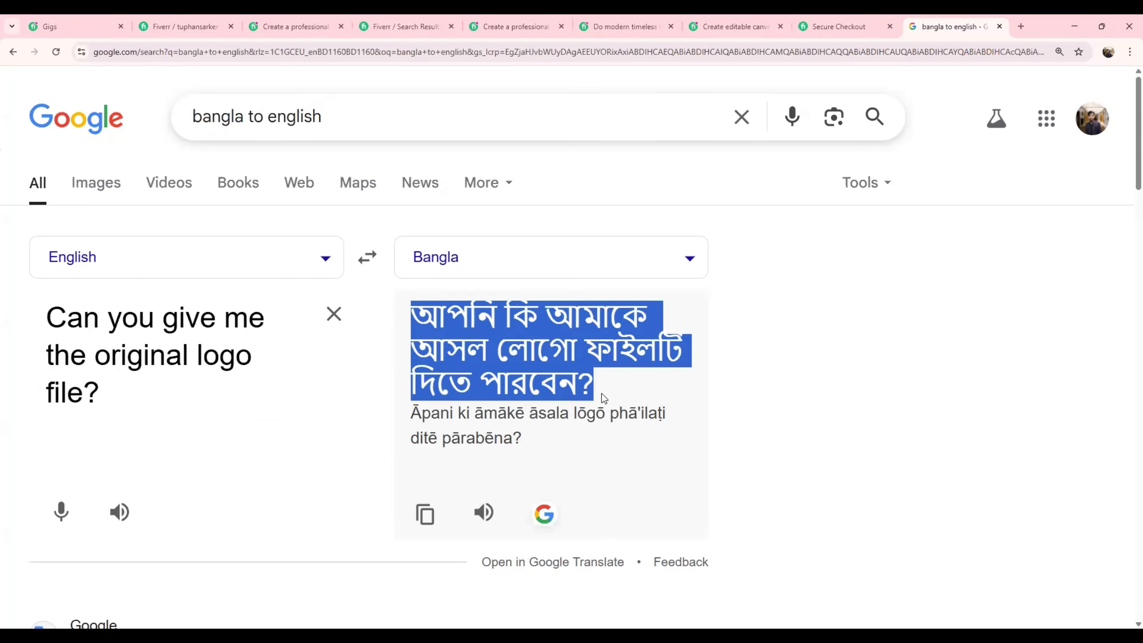
pyautogui.click(634, 390)
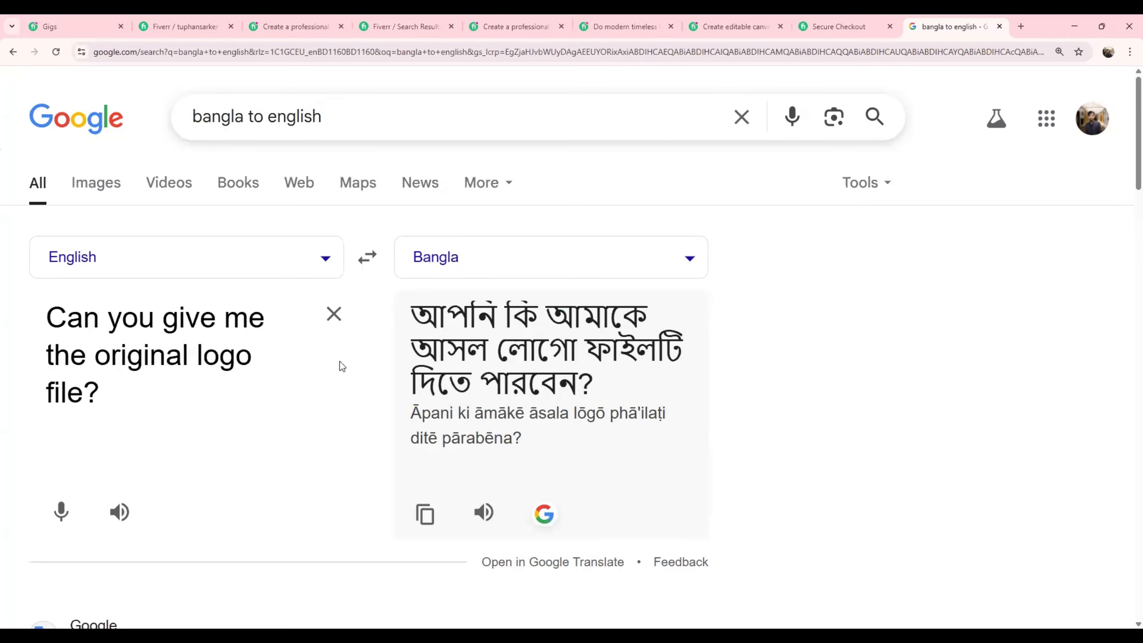
# Step: Switch the translation back to Bangla to English and replace the source text with "হ্যা অবশ্যই আমি তোমাকে লোগোর অরিজিনাল ফাইল"
pyautogui.click(366, 257)
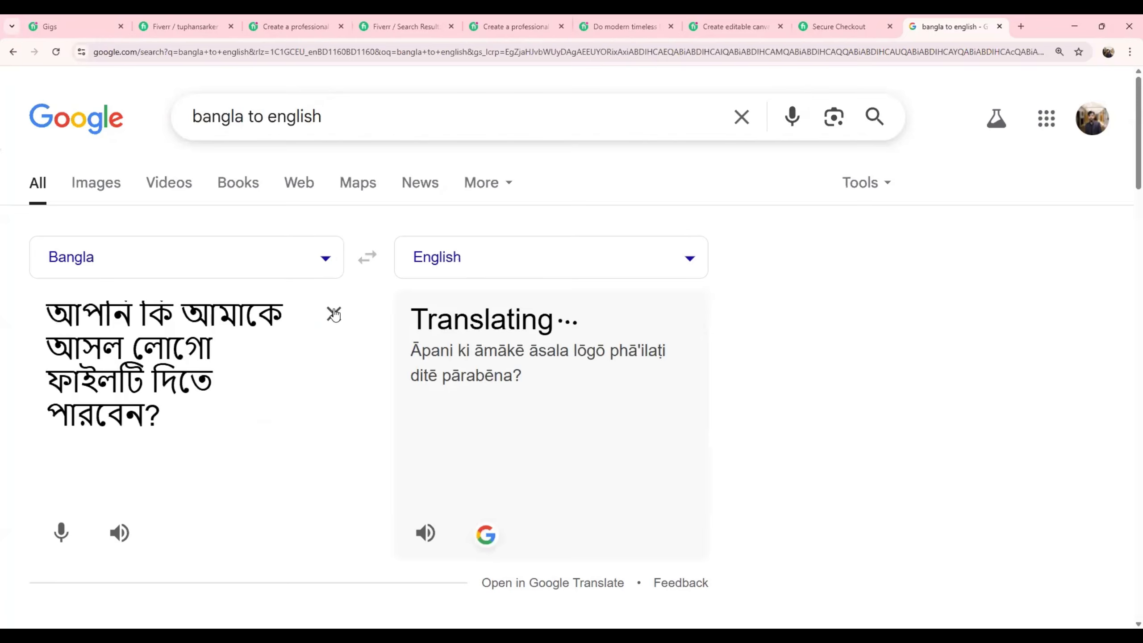
pyautogui.click(333, 314)
pyautogui.write('হ')
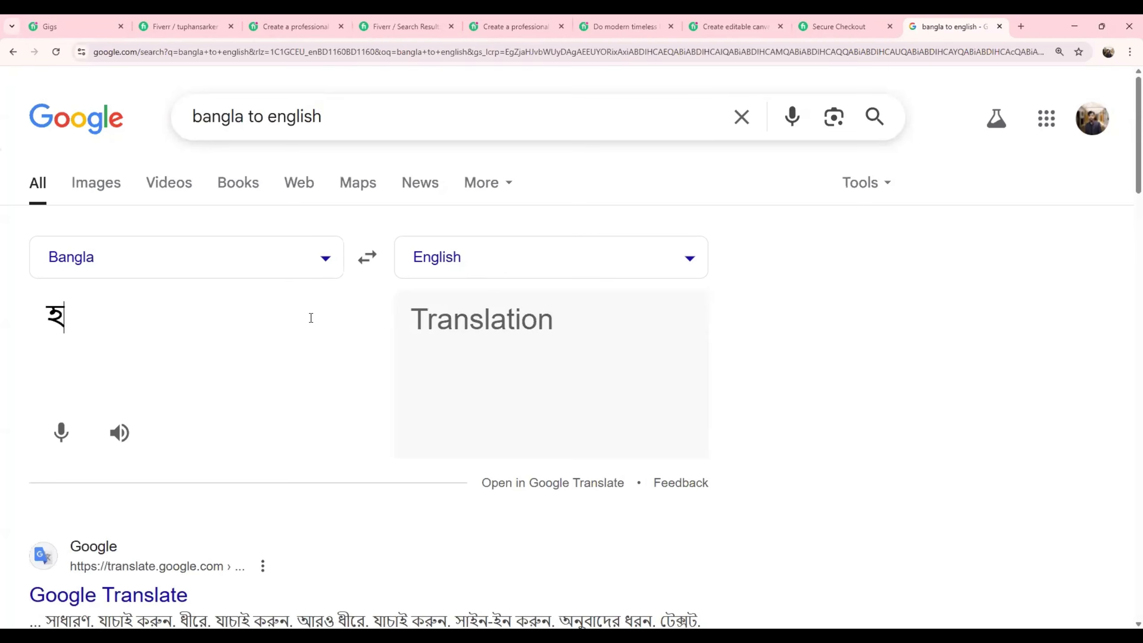
pyautogui.write('্যা অব')
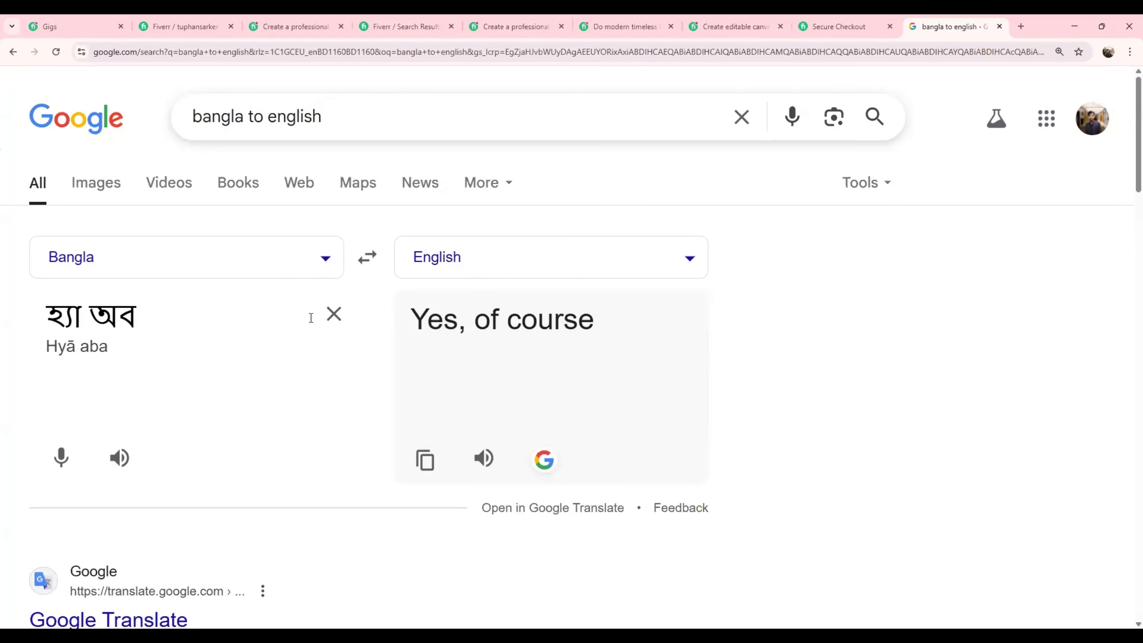
pyautogui.write('শ্য')
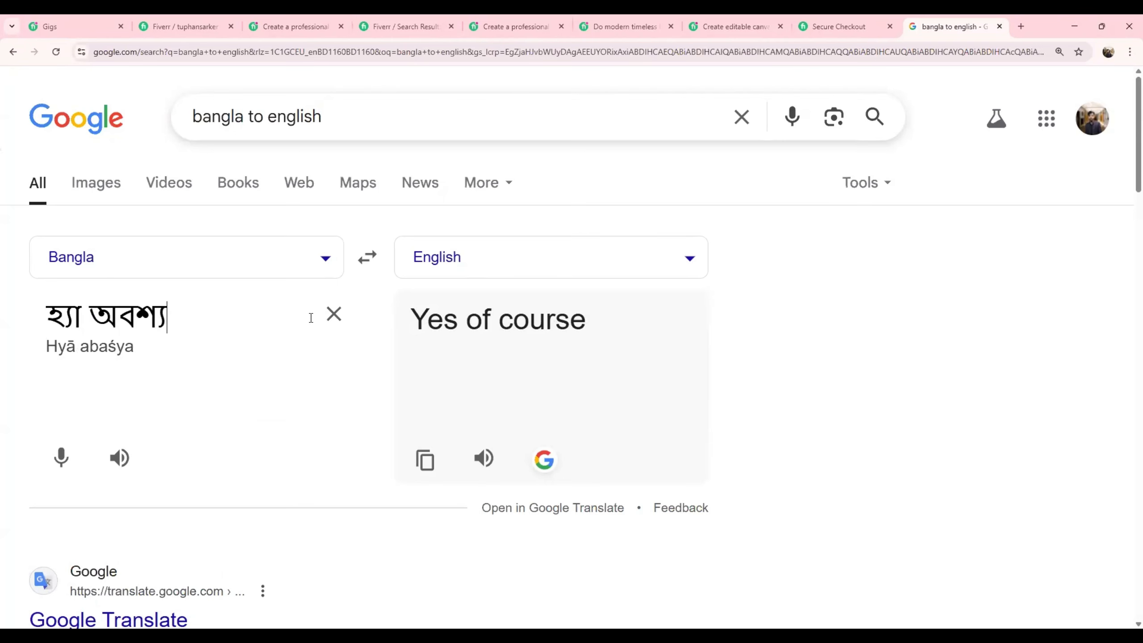
pyautogui.write('ই আমি তোমাকে ')
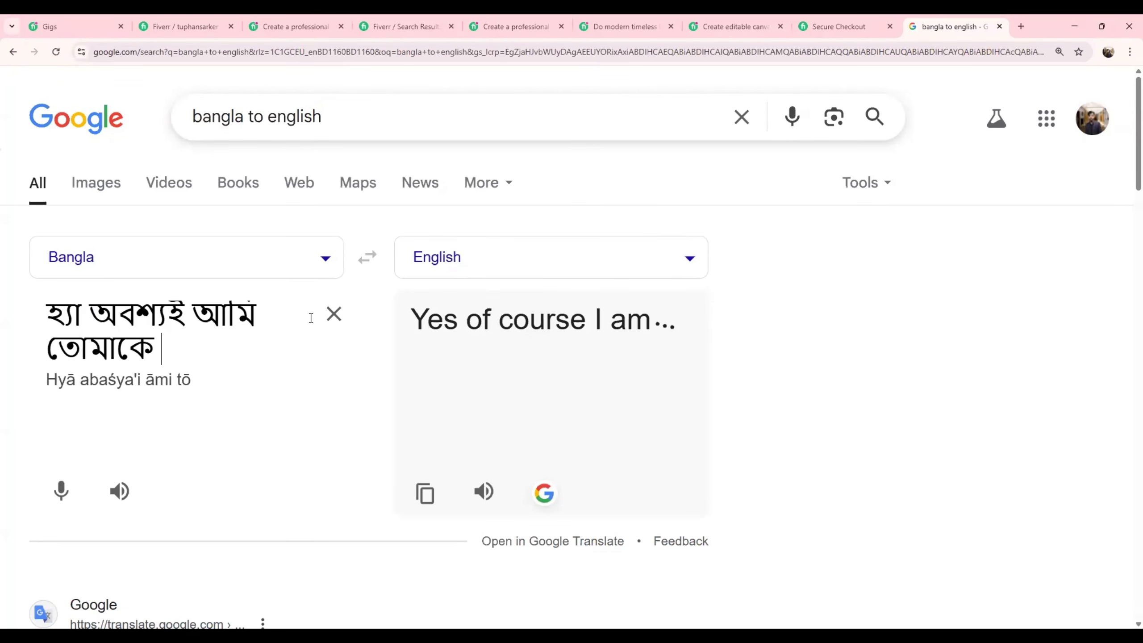
pyautogui.write('লোগোর অরিজিনাল ফাইল')
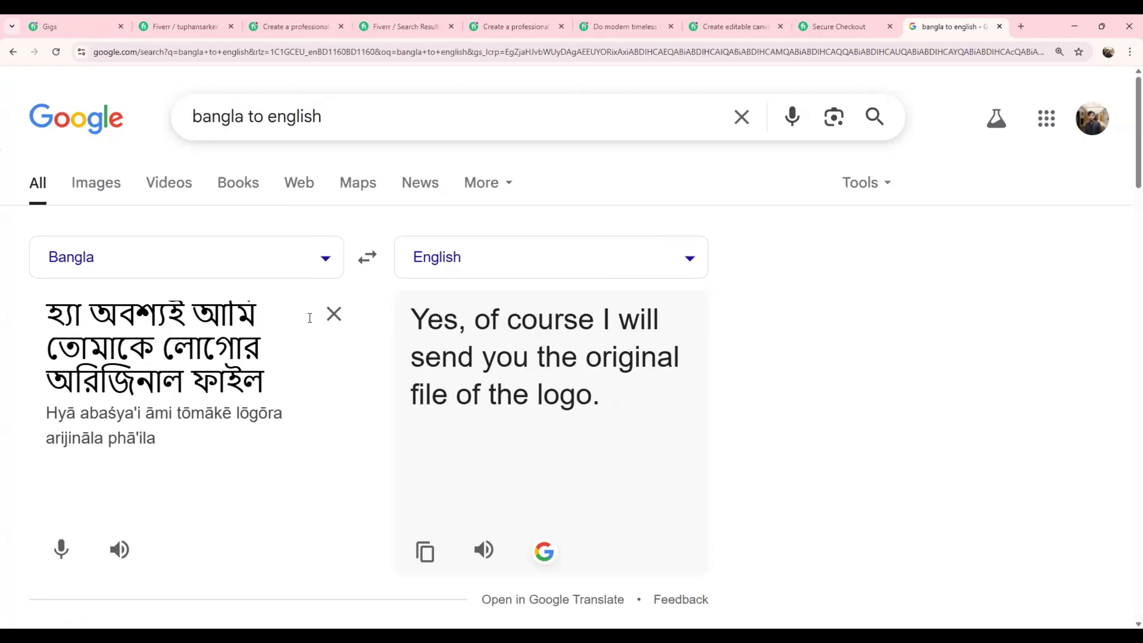
# Step: Complete the Bangla reply with "redy কড়ে দিচ্ছি" and highlight its full English translation
pyautogui.write(' রয়ে')
pyautogui.press('BackSpace')
pyautogui.press('BackSpace')
pyautogui.press('BackSpace')
pyautogui.write('redy')
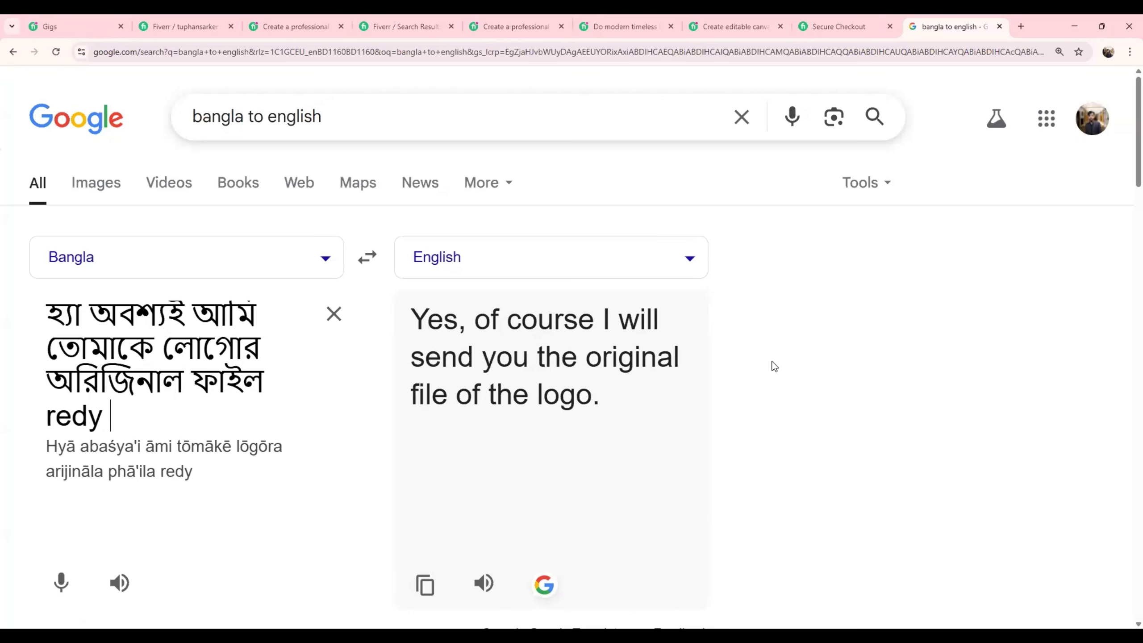
pyautogui.write(' কর')
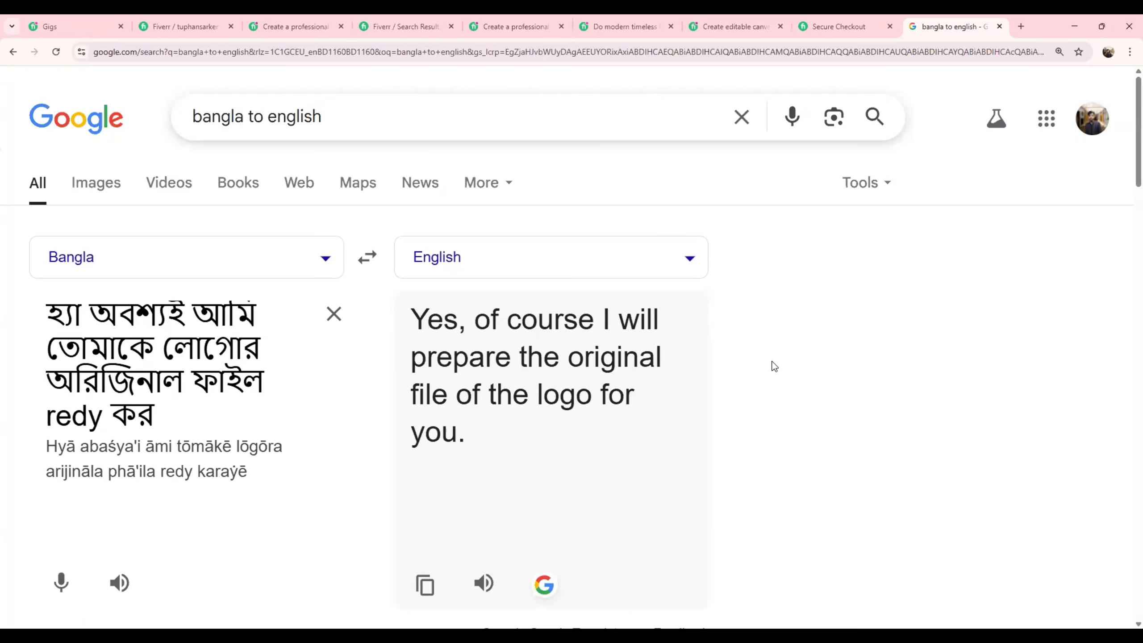
pyautogui.press('BackSpace')
pyautogui.write('ড়ে')
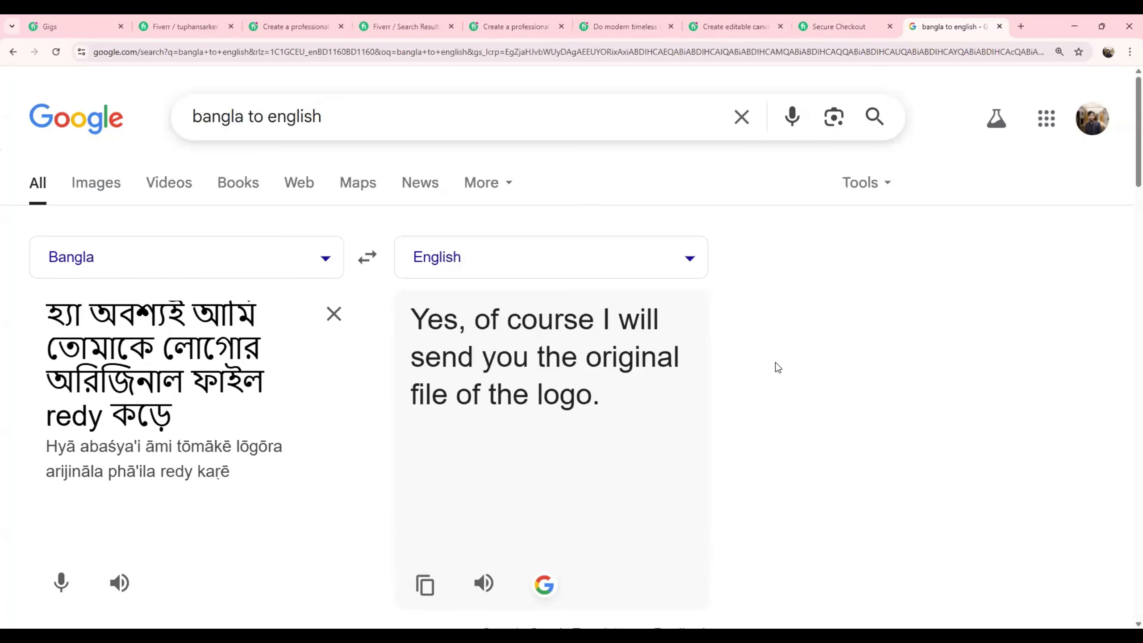
pyautogui.write(' দিচ্ছি')
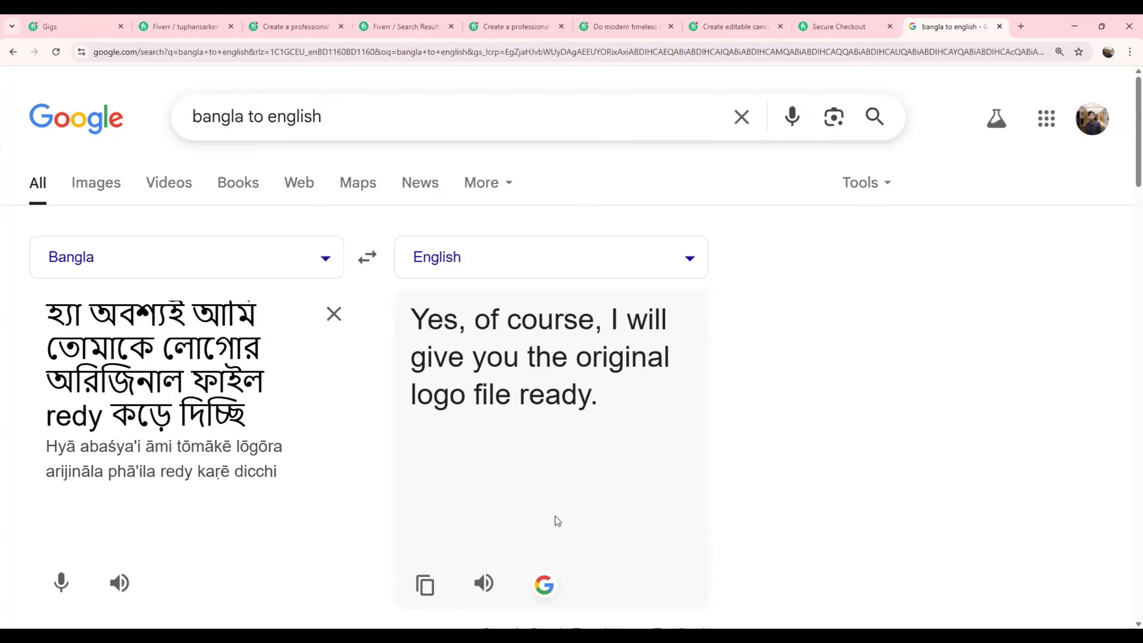
pyautogui.moveTo(605, 409); pyautogui.dragTo(410, 320)
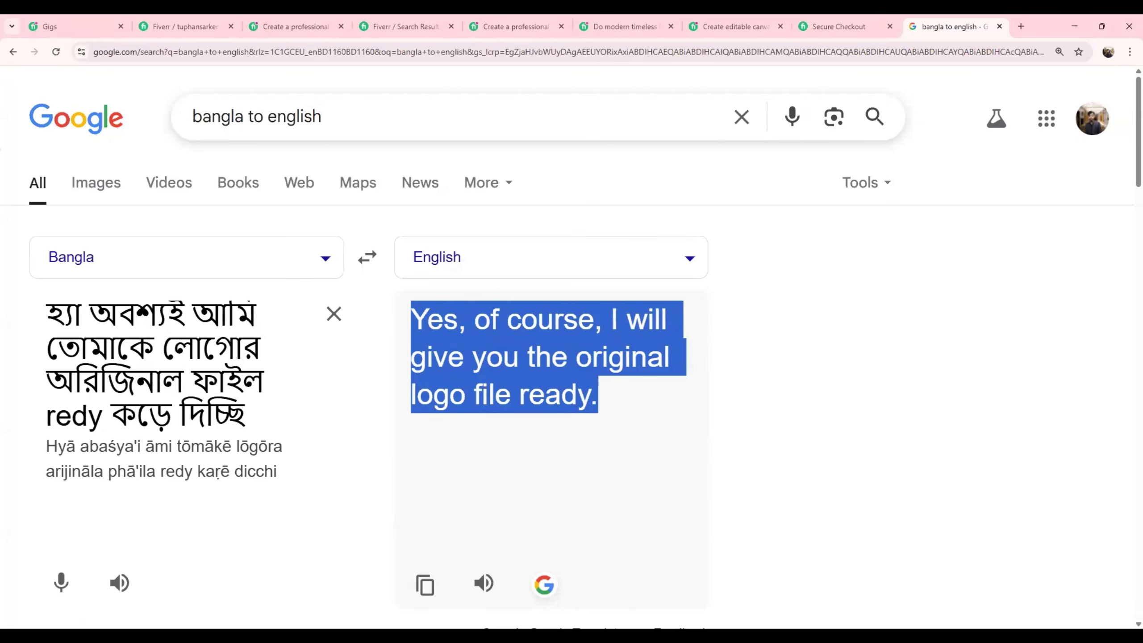
pyautogui.click(586, 140)
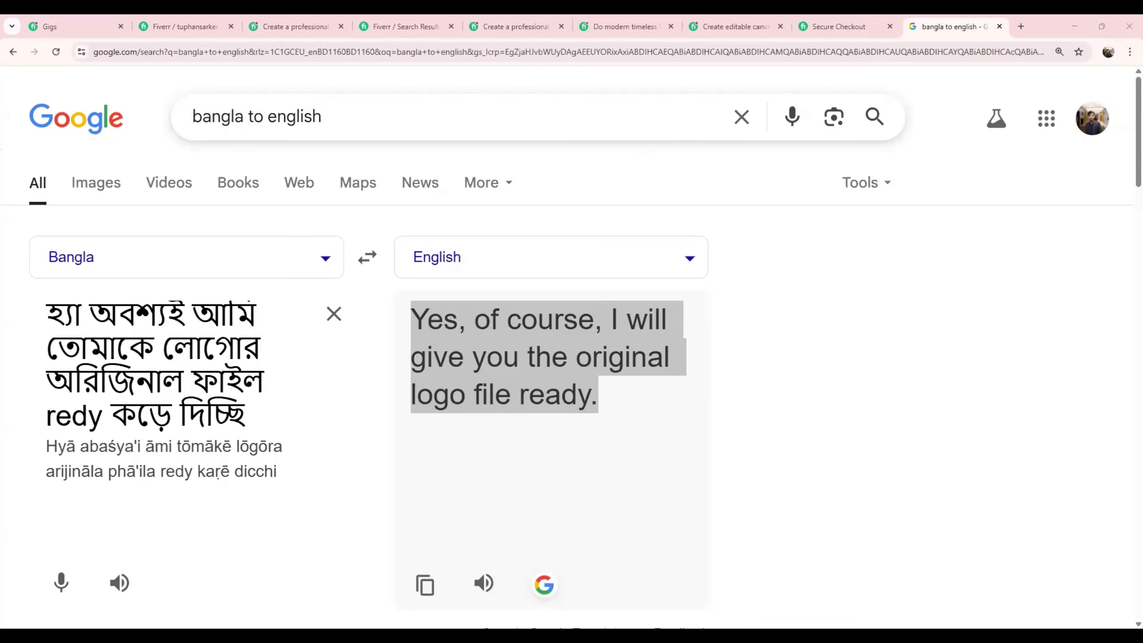
# Step: Switch to the Fiverr logo design search results and search instead for the Bangla keyword "ইমেইল মারকেতিং"
pyautogui.click(439, 20)
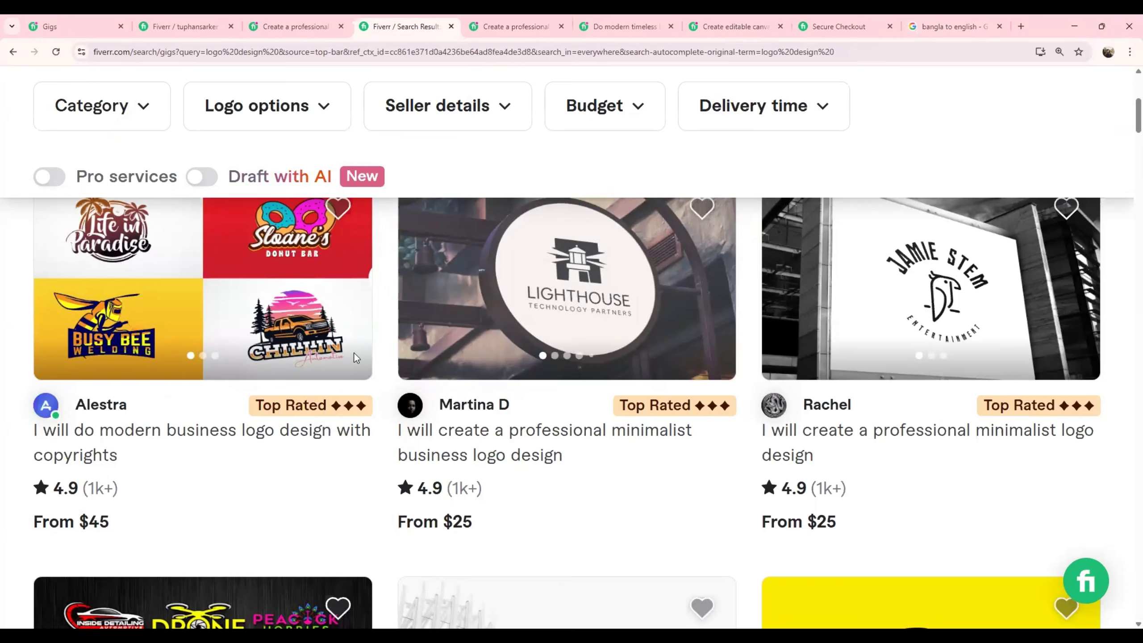
pyautogui.scroll(5, 355, 356)
pyautogui.scroll(2, 354, 355)
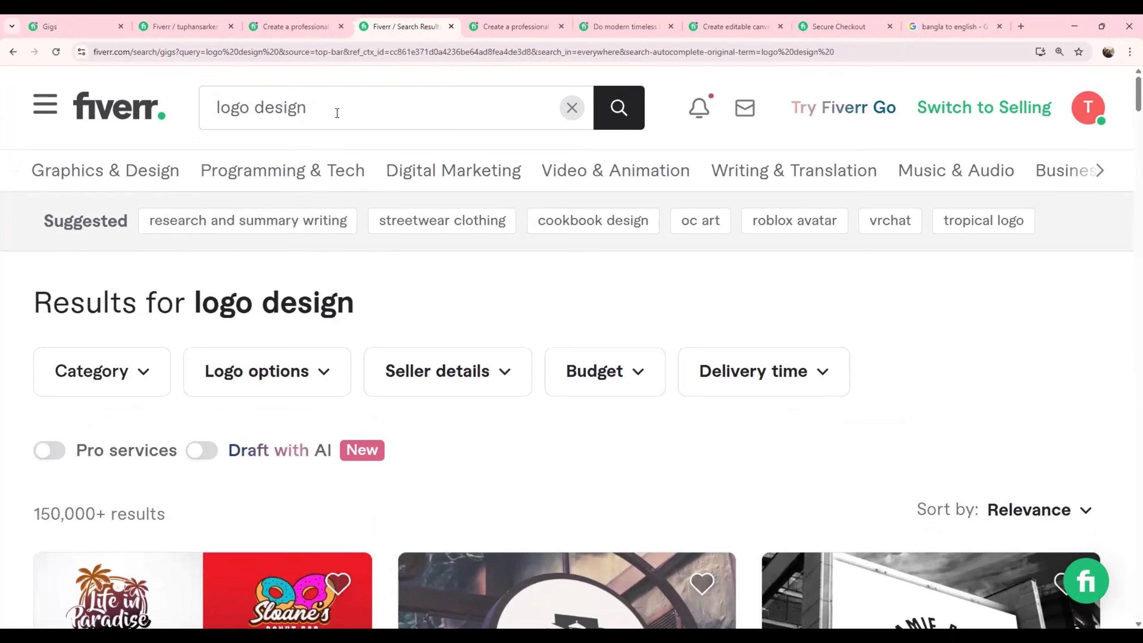
pyautogui.moveTo(335, 112); pyautogui.dragTo(41, 121)
pyautogui.press('BackSpace')
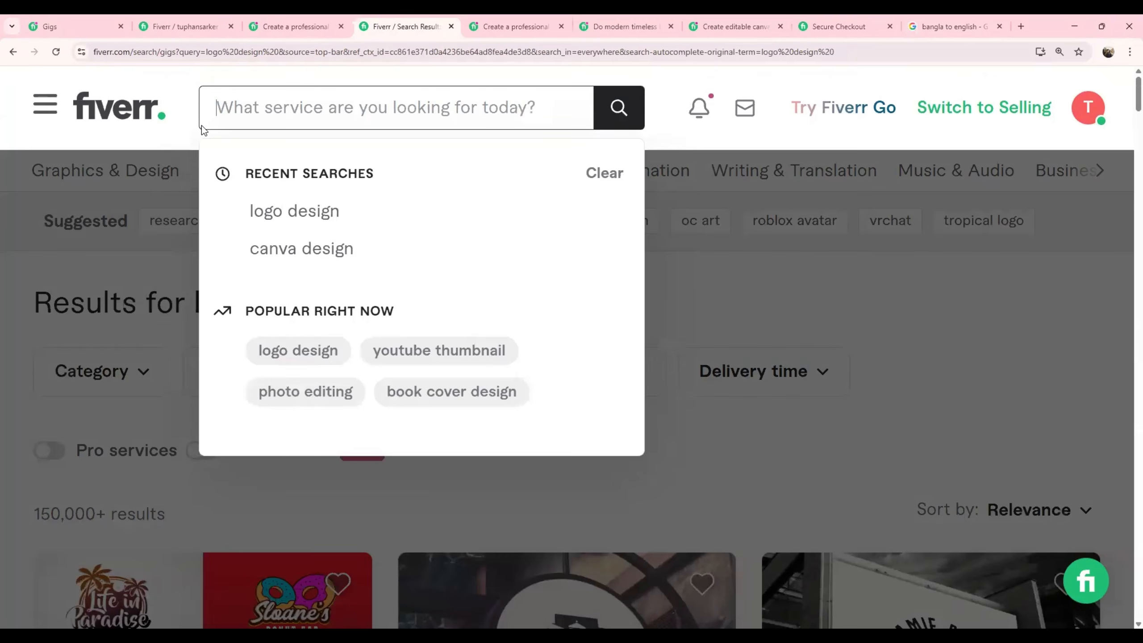
pyautogui.write('এ')
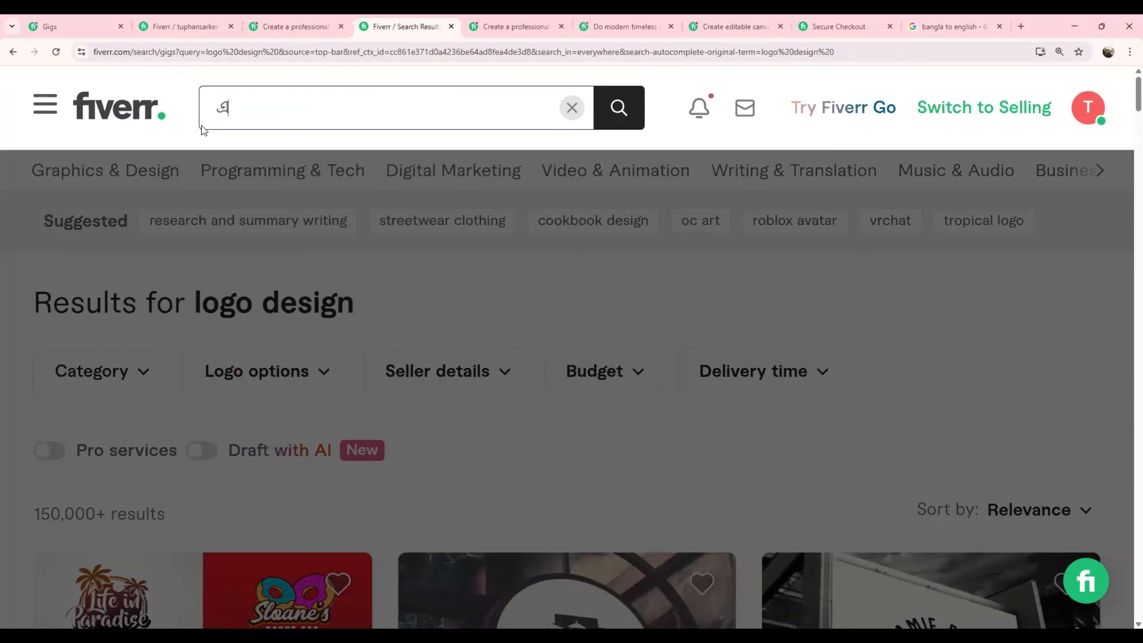
pyautogui.write('মেইল মারকেটিং')
pyautogui.press('Return')
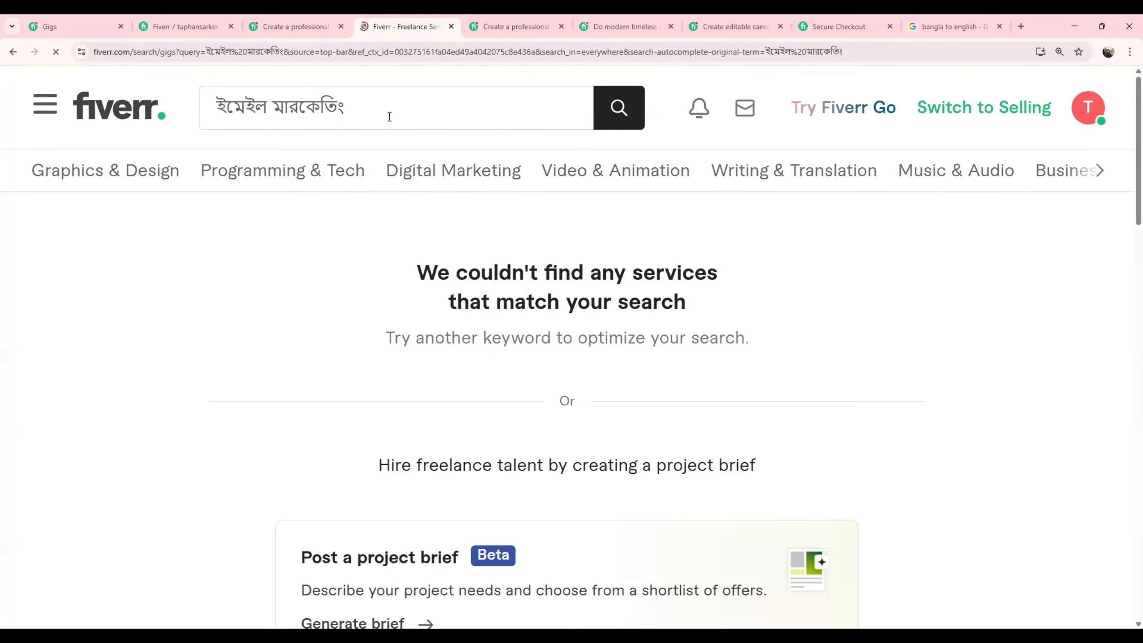
# Step: Replace the Bangla keyword with "email marketing" and run the service search
pyautogui.click(568, 107)
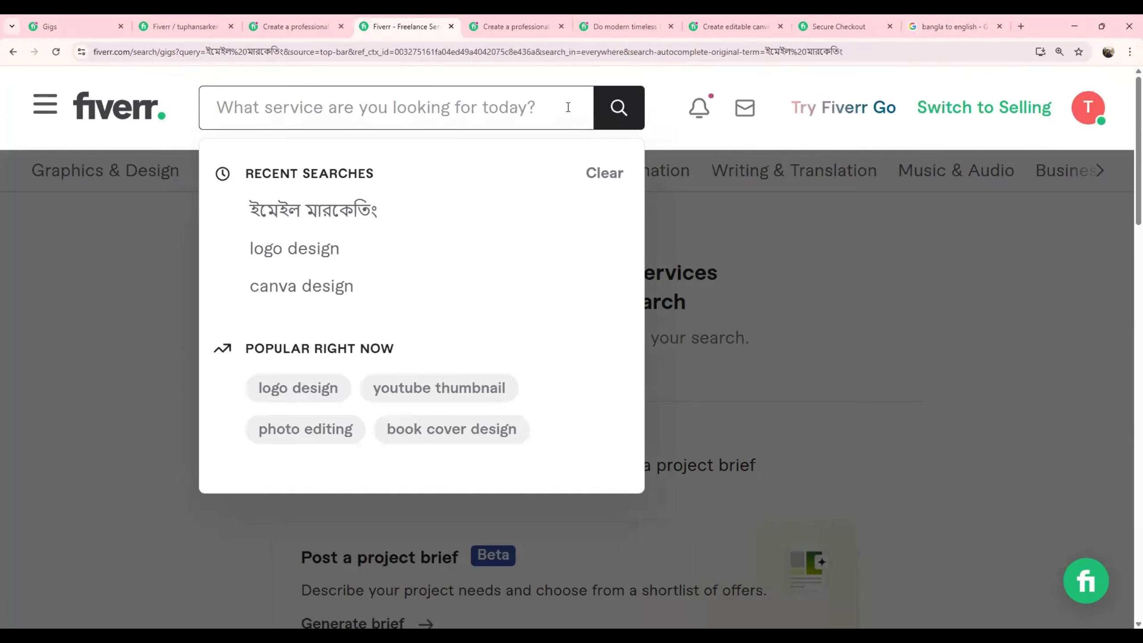
pyautogui.write('email ma')
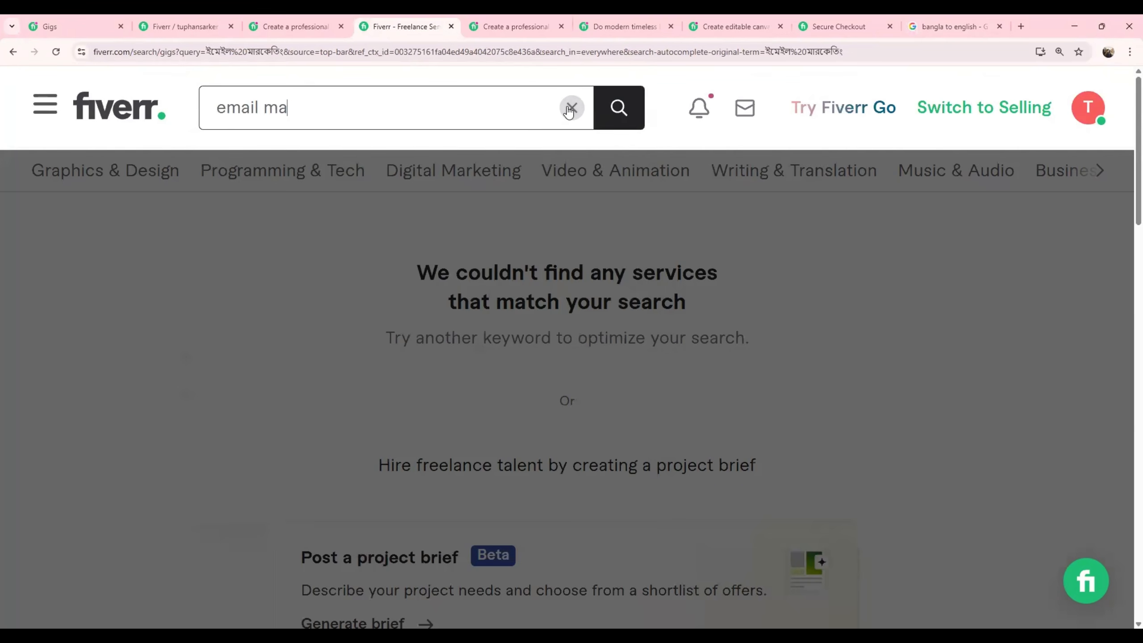
pyautogui.write('rketing')
pyautogui.press('Return')
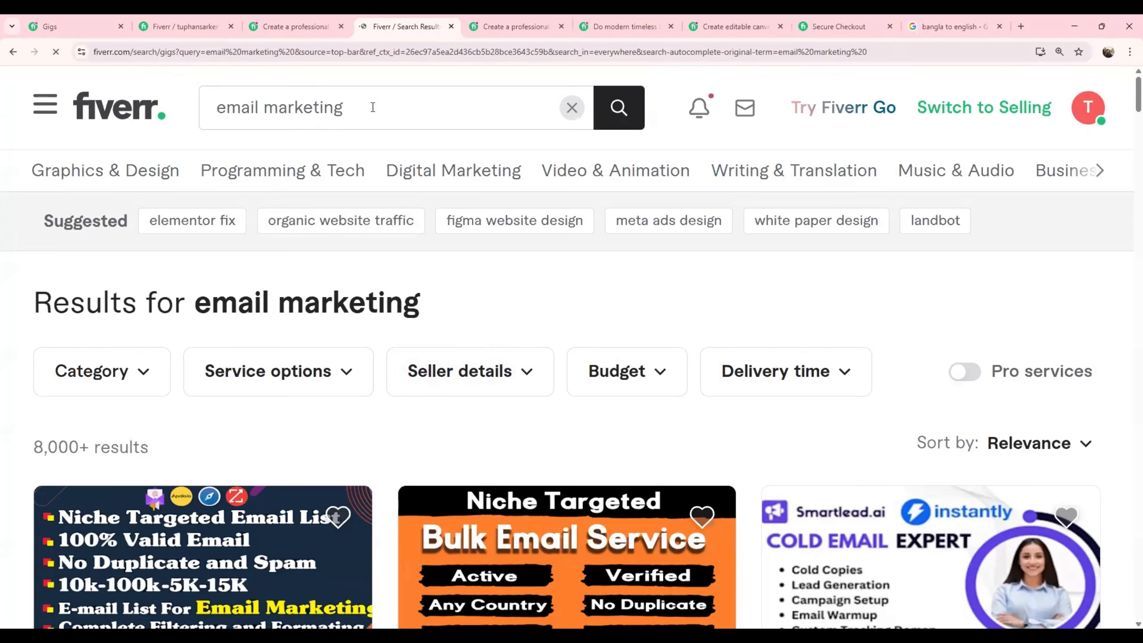
# Step: Search Fiverr services for "social media manager" and browse the resulting gigs
pyautogui.moveTo(369, 107); pyautogui.dragTo(241, 107)
pyautogui.moveTo(44, 112); pyautogui.dragTo(31, 125)
pyautogui.press('BackSpace')
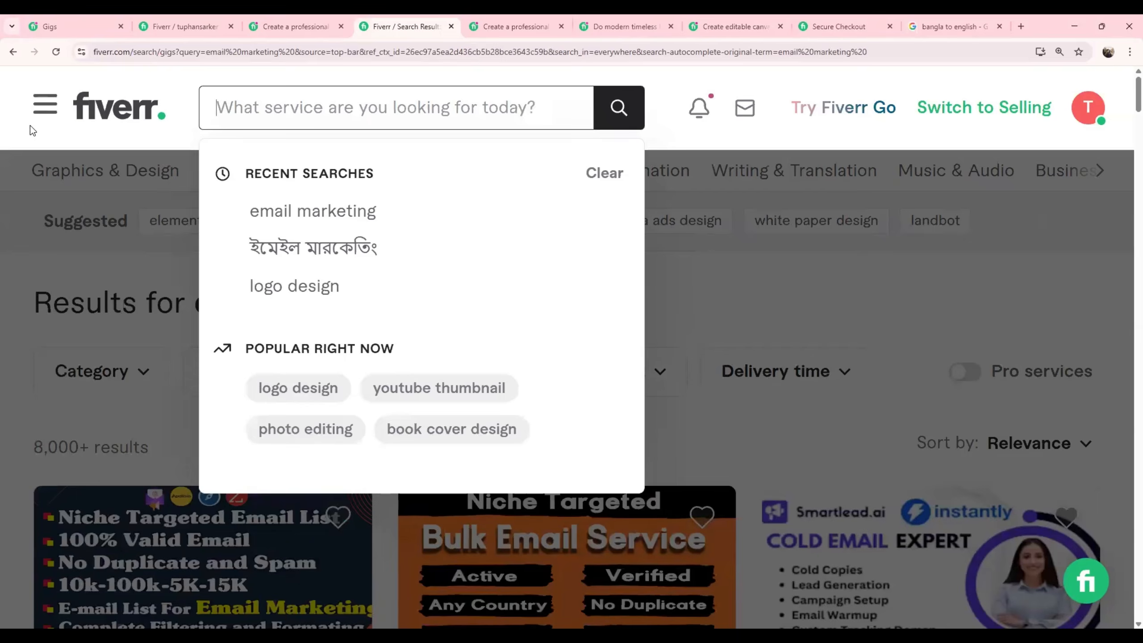
pyautogui.write('social media ')
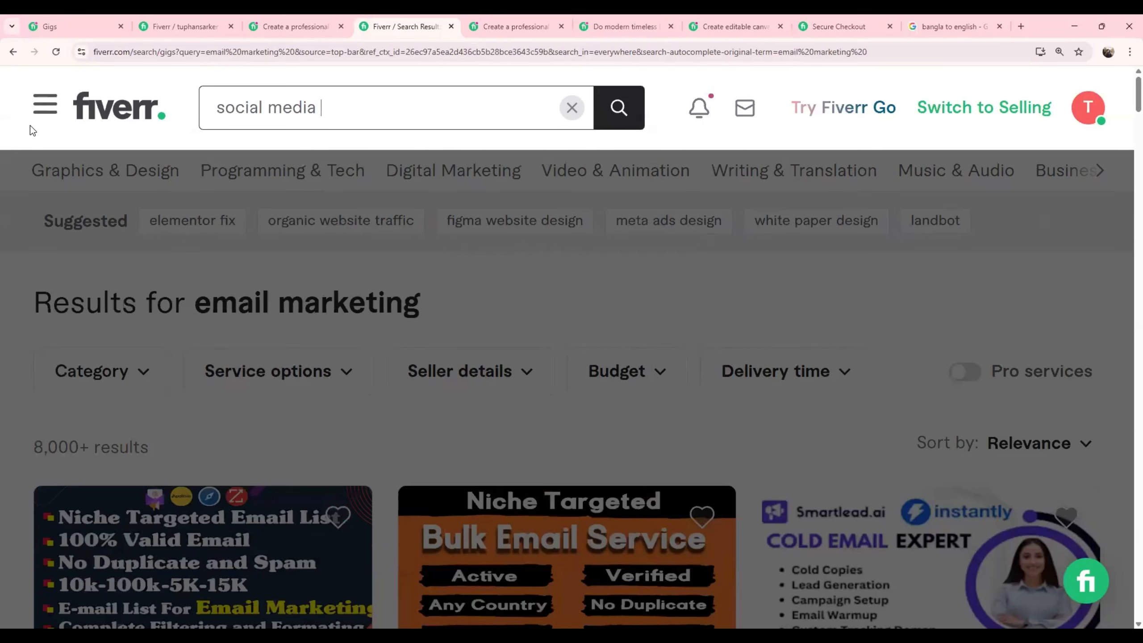
pyautogui.write('manager')
pyautogui.press('Return')
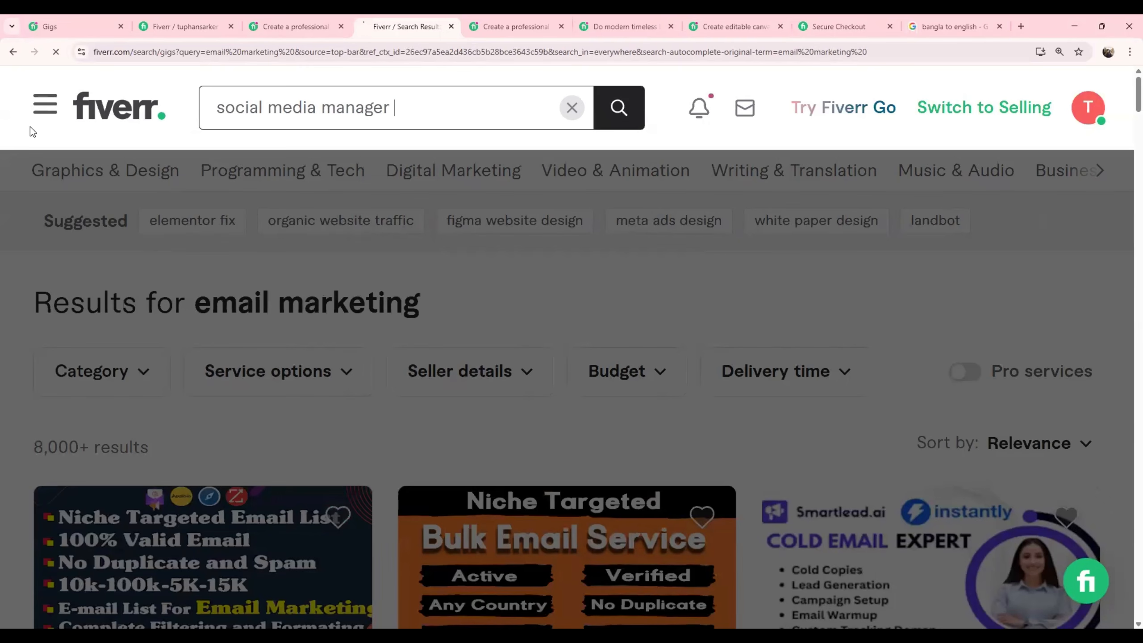
pyautogui.scroll(-3, 9, 450)
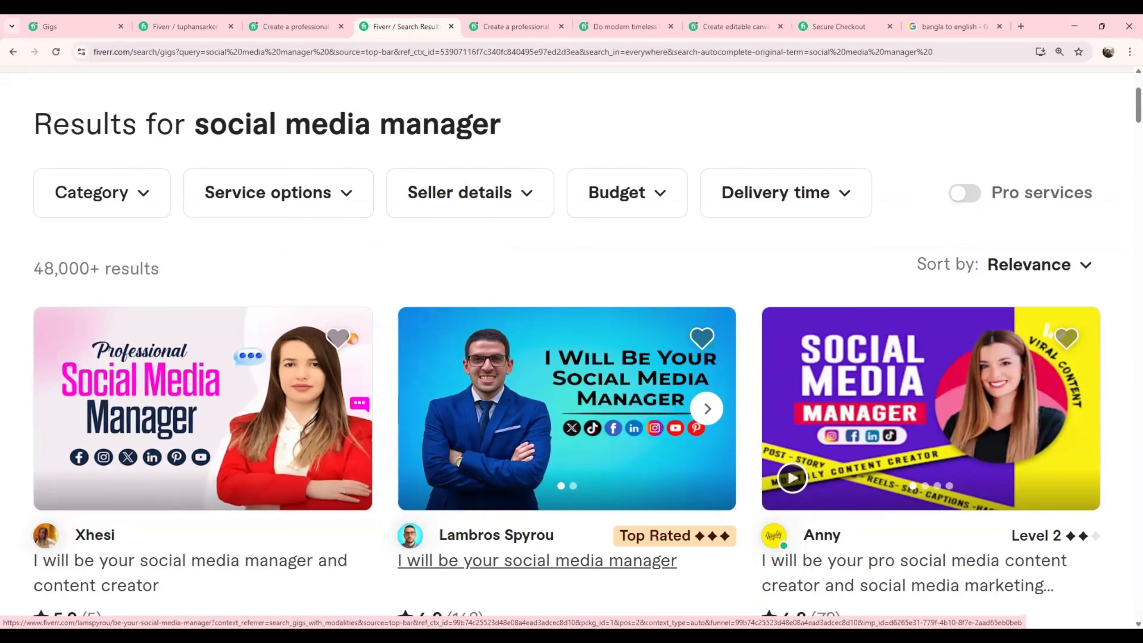
pyautogui.scroll(-5, 237, 485)
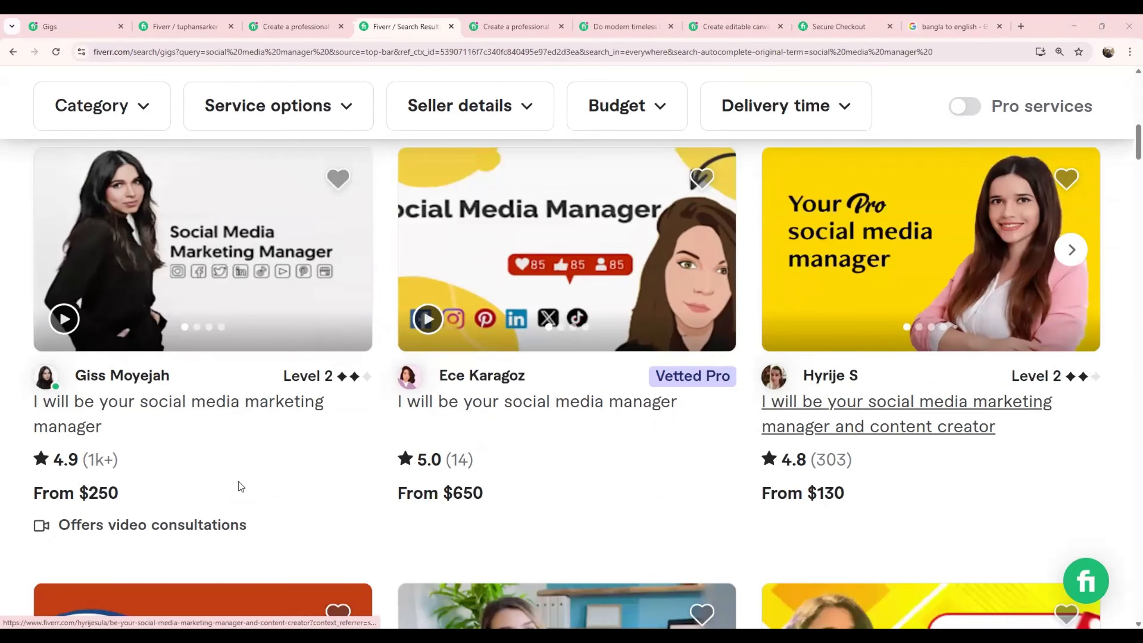
# Step: Open the gig "I will be your social media marketing manager", dismiss its discount offer, and highlight the Basic price, order queue and title
pyautogui.click(195, 424)
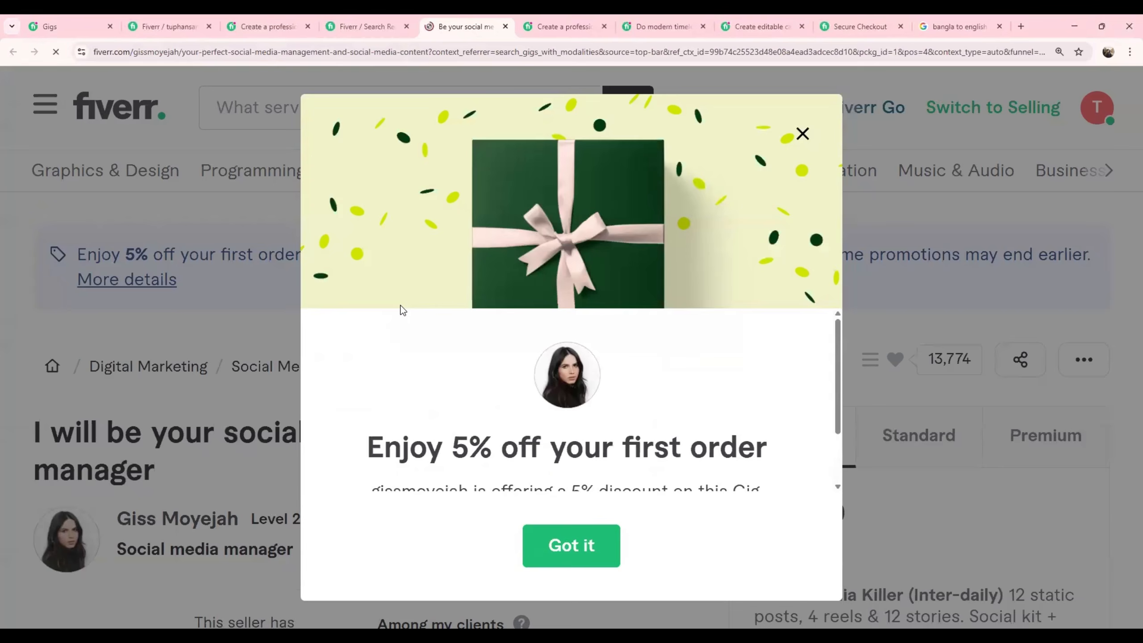
pyautogui.click(802, 133)
pyautogui.scroll(-2, 786, 448)
pyautogui.moveTo(764, 398); pyautogui.dragTo(800, 397)
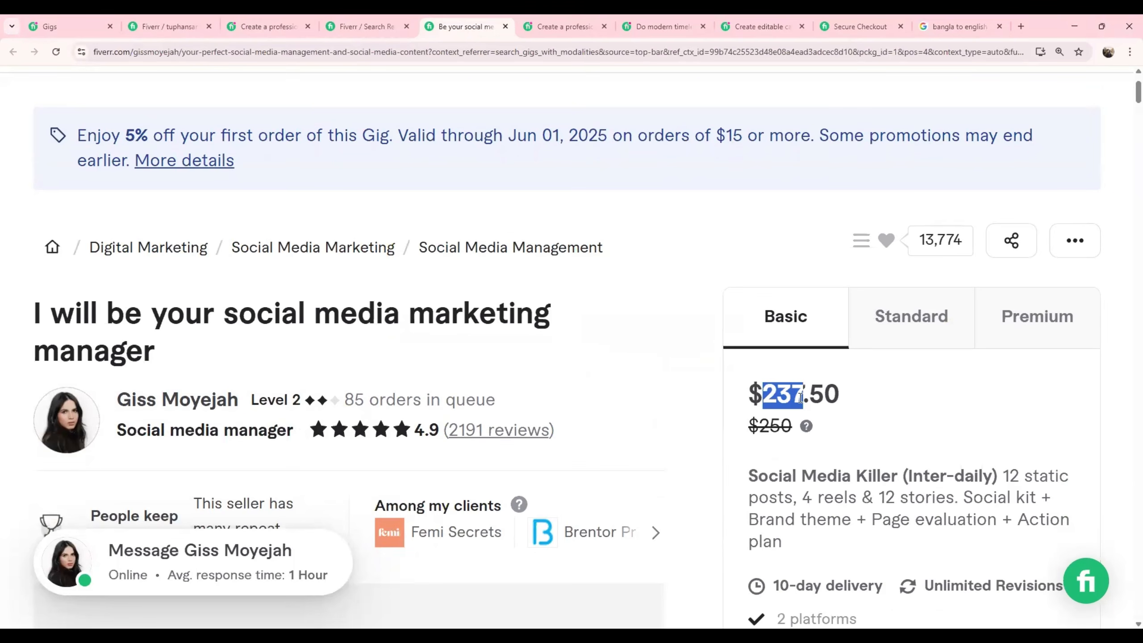
pyautogui.scroll(1, 570, 456)
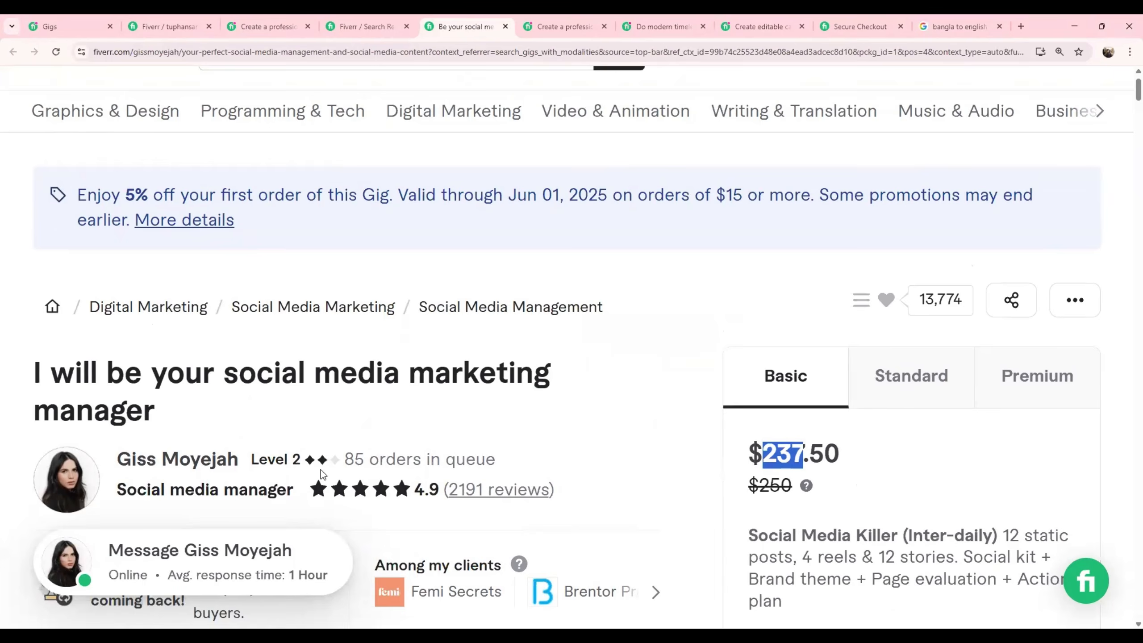
pyautogui.moveTo(342, 461); pyautogui.dragTo(495, 461)
pyautogui.scroll(1, 131, 299)
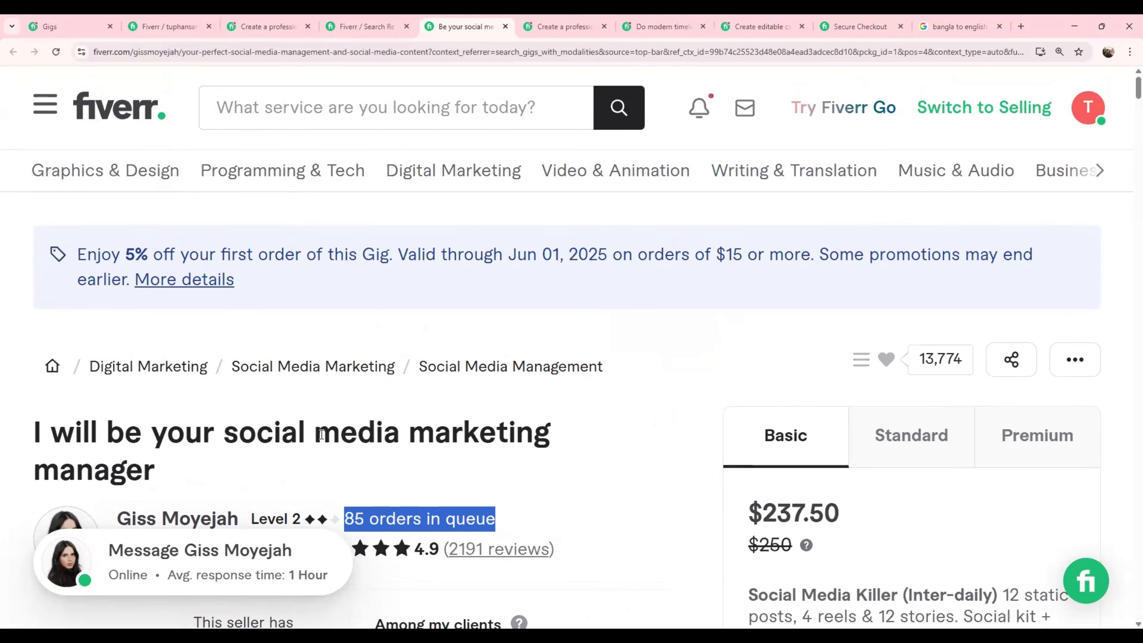
pyautogui.moveTo(315, 433); pyautogui.dragTo(375, 433)
pyautogui.moveTo(442, 475); pyautogui.dragTo(541, 476)
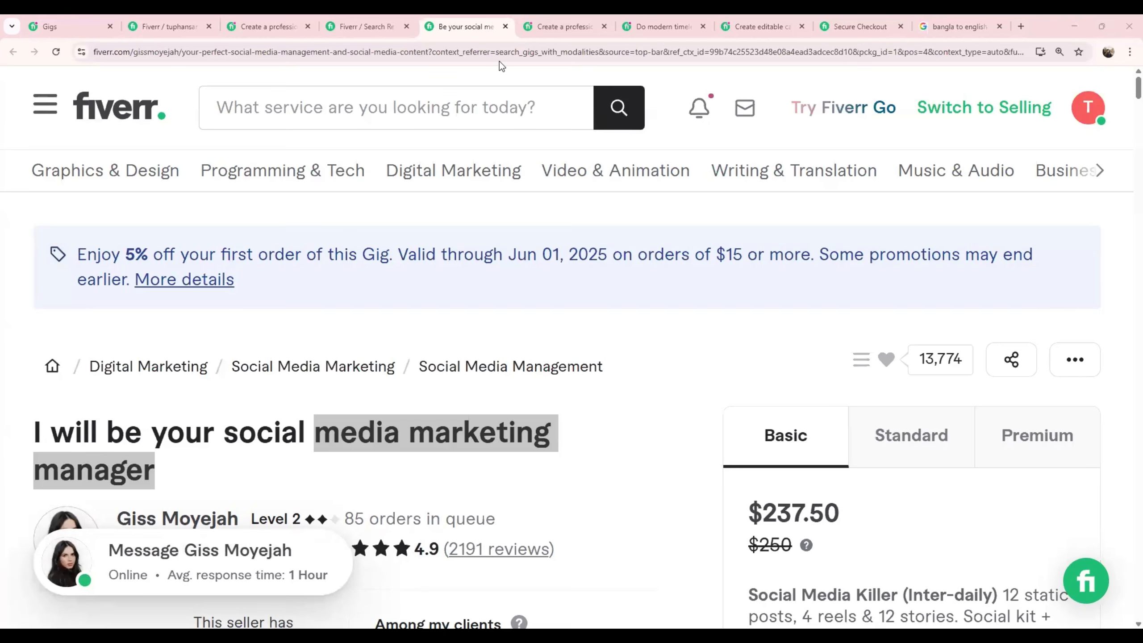
# Step: Search Fiverr services for "canva design" and browse the results
pyautogui.click(577, 113)
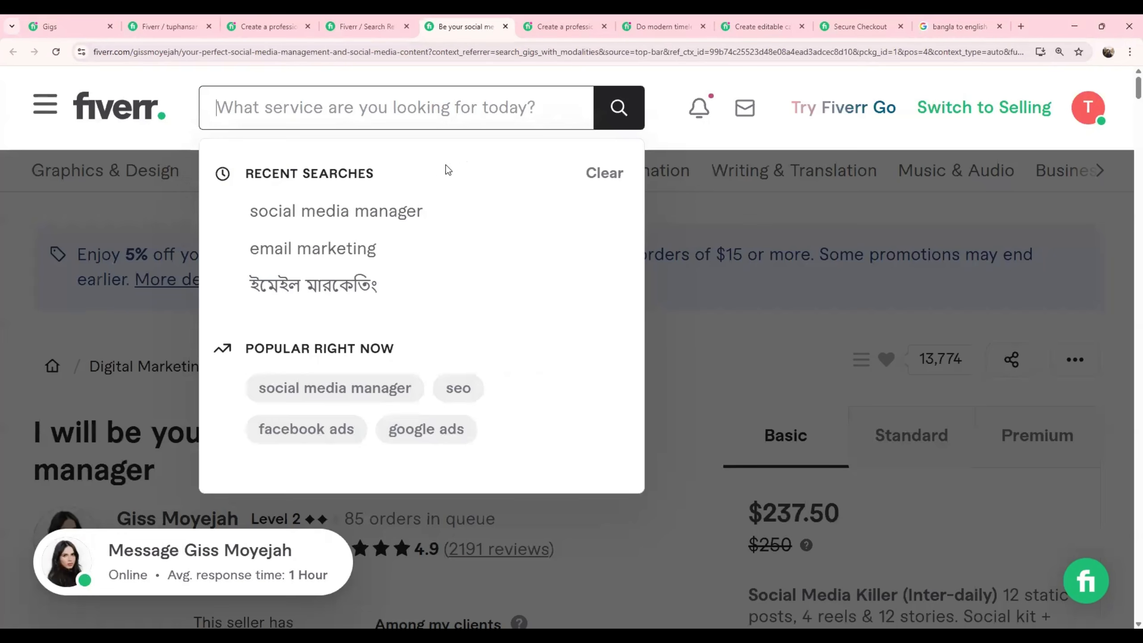
pyautogui.write('cana')
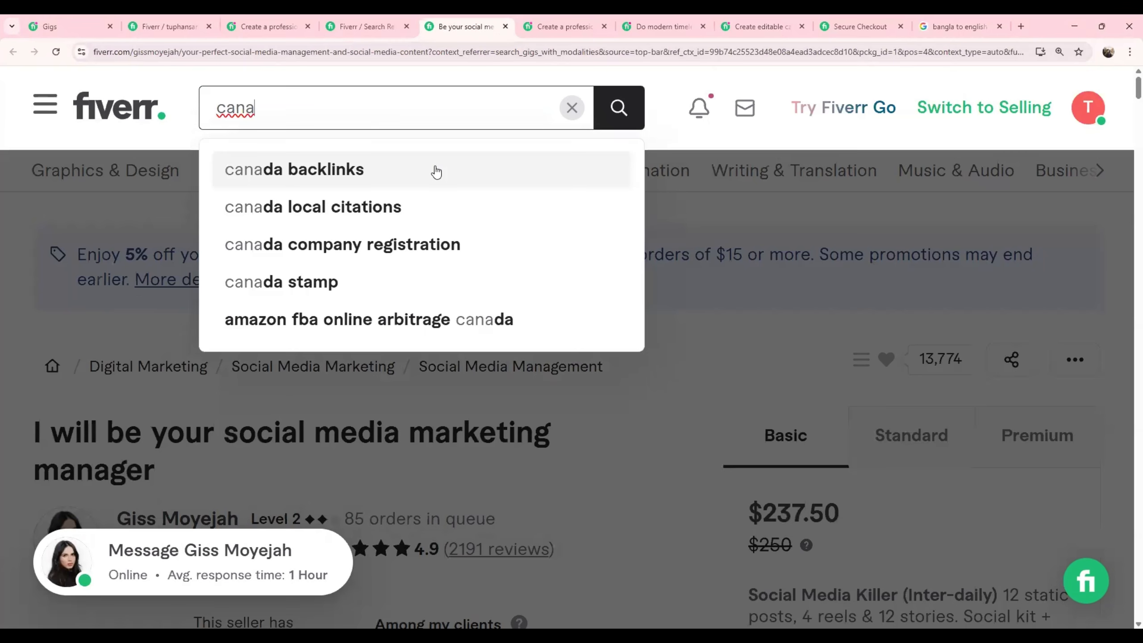
pyautogui.press('BackSpace')
pyautogui.write('va design')
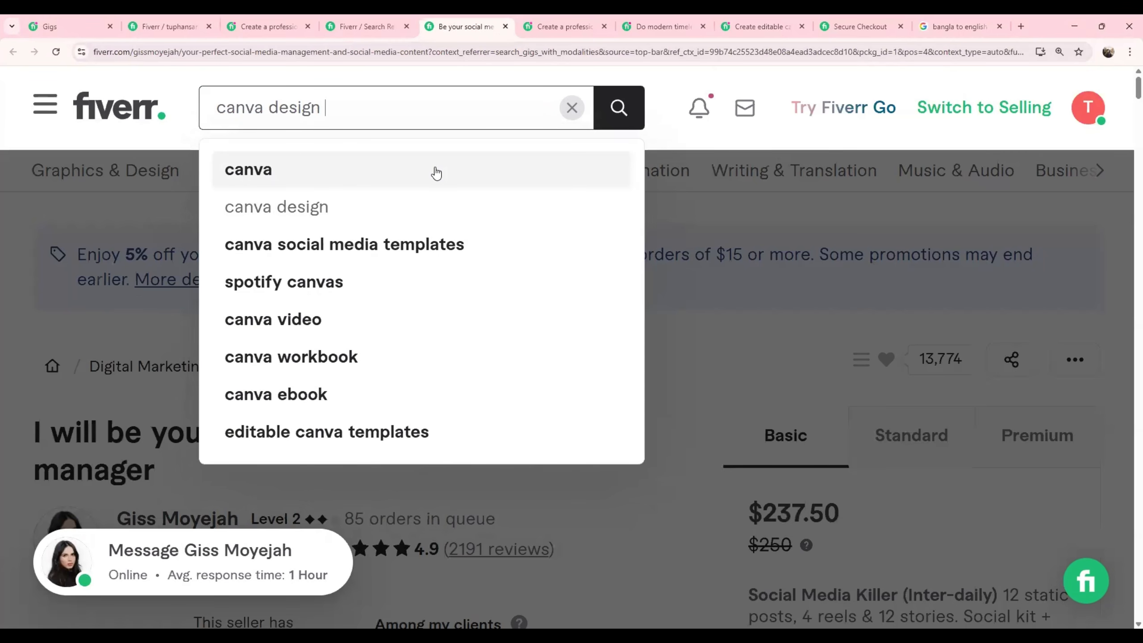
pyautogui.press('Return')
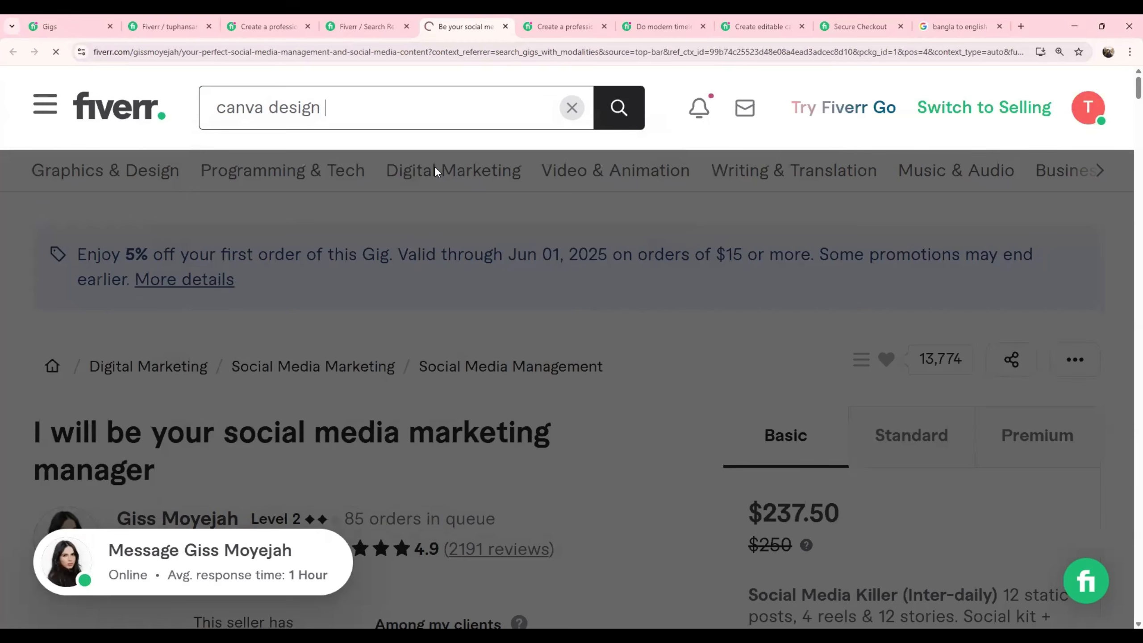
pyautogui.scroll(-4, 430, 409)
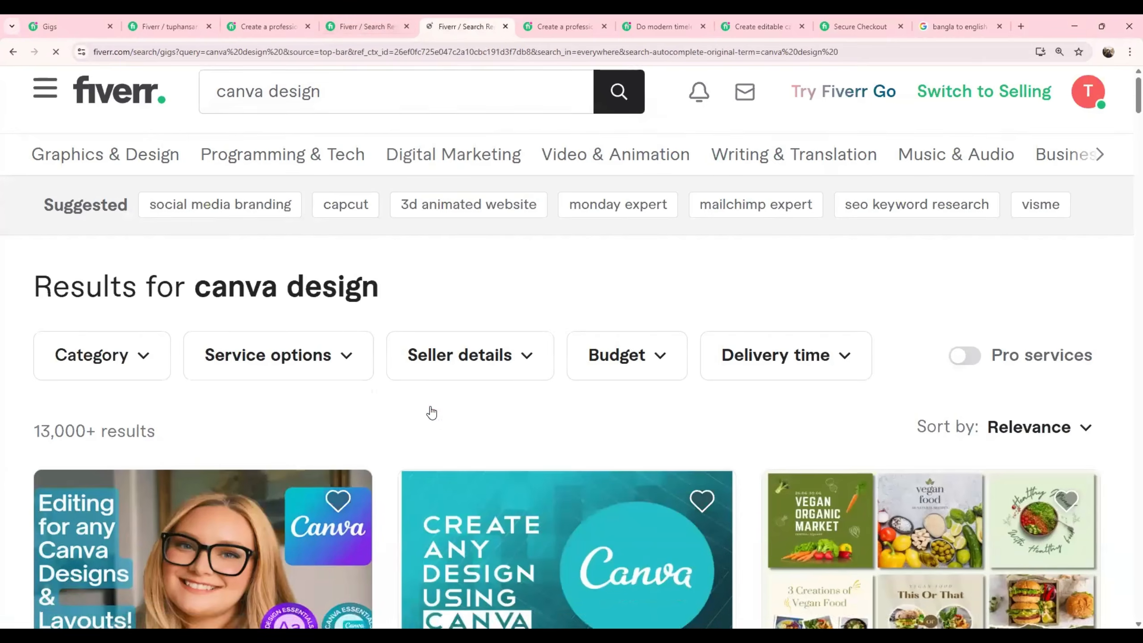
# Step: Replace the search keyword with "logo design", run the service search and browse the first results
pyautogui.scroll(4, 422, 407)
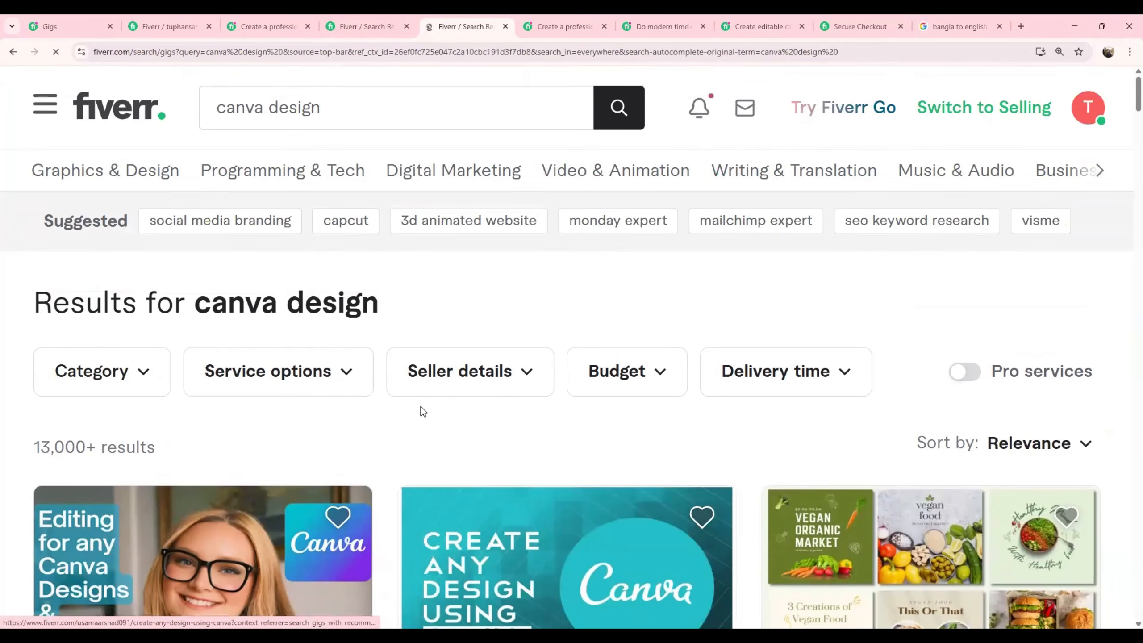
pyautogui.click(276, 107)
pyautogui.press('BackSpace')
pyautogui.write('logo')
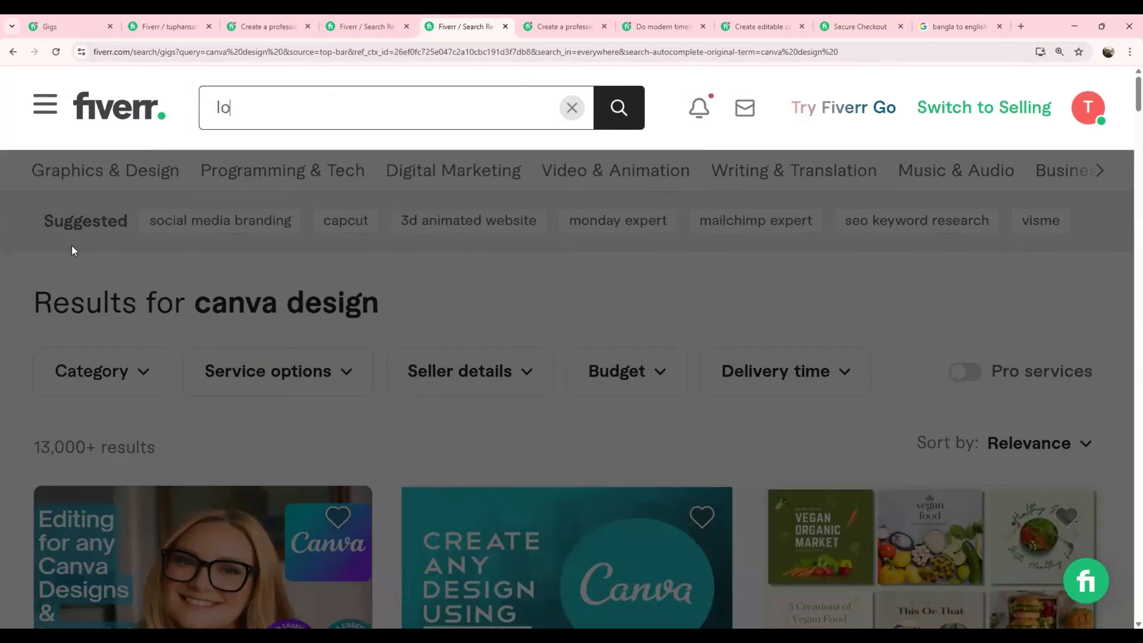
pyautogui.write(' design')
pyautogui.press('Return')
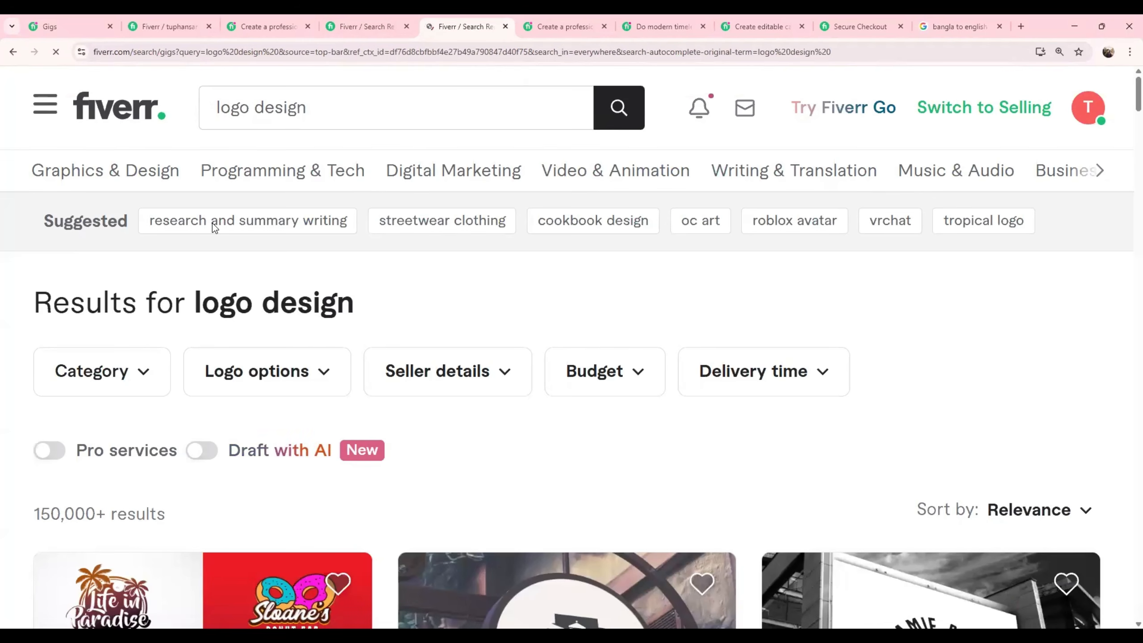
pyautogui.scroll(-5, 543, 462)
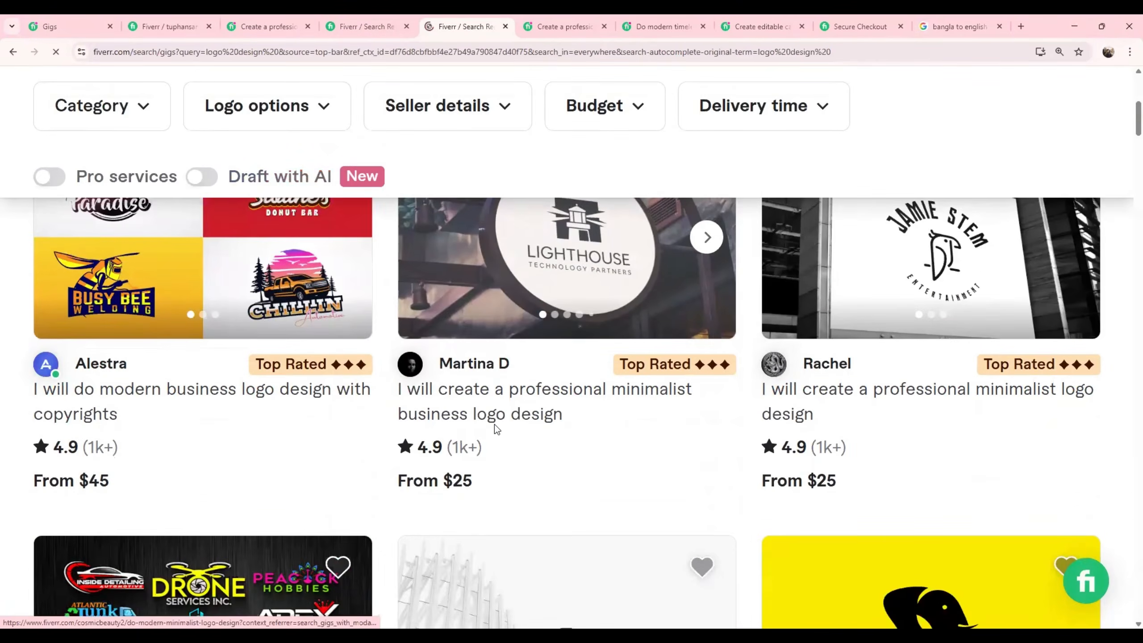
# Step: Open the gig "I will create a professional minimalist business logo design" and highlight its order queue count
pyautogui.click(489, 419)
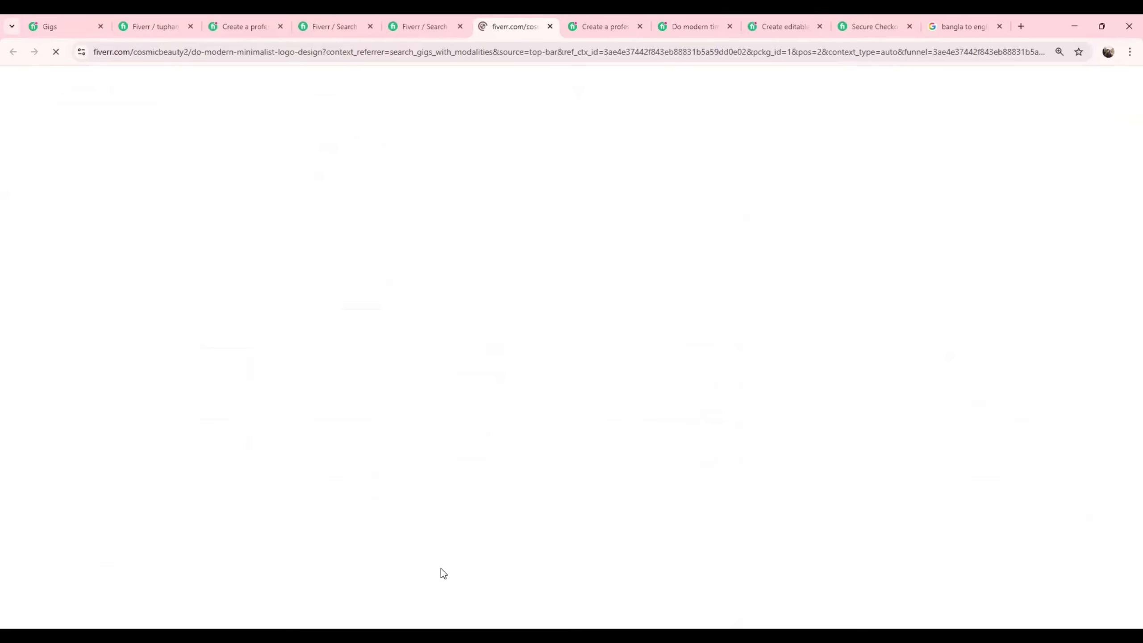
pyautogui.moveTo(350, 400); pyautogui.dragTo(556, 413)
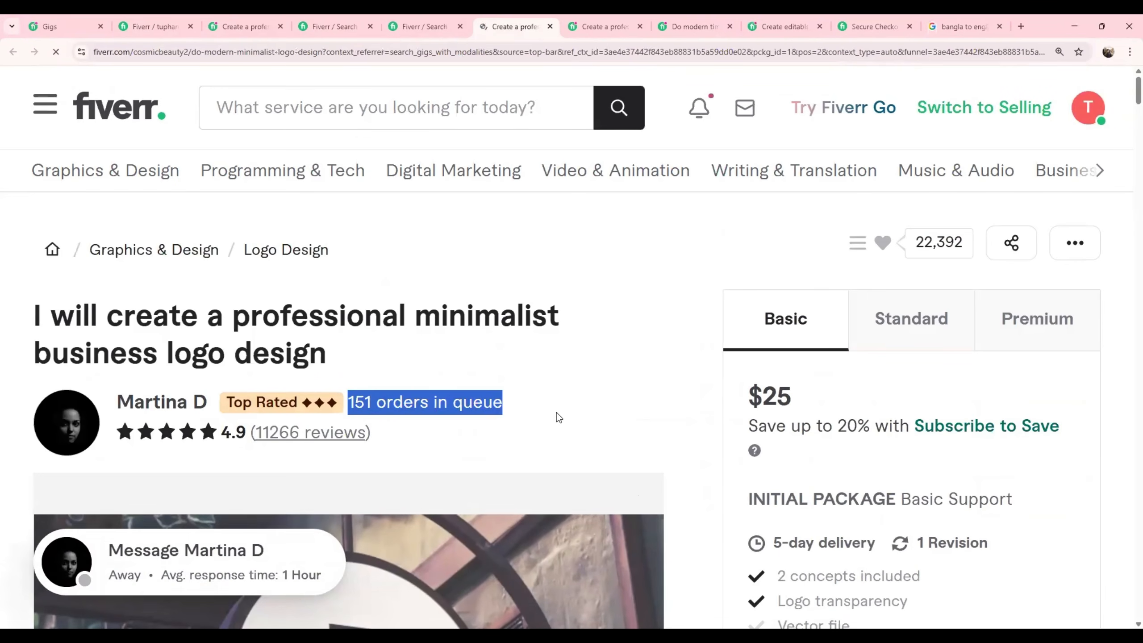
pyautogui.click(542, 414)
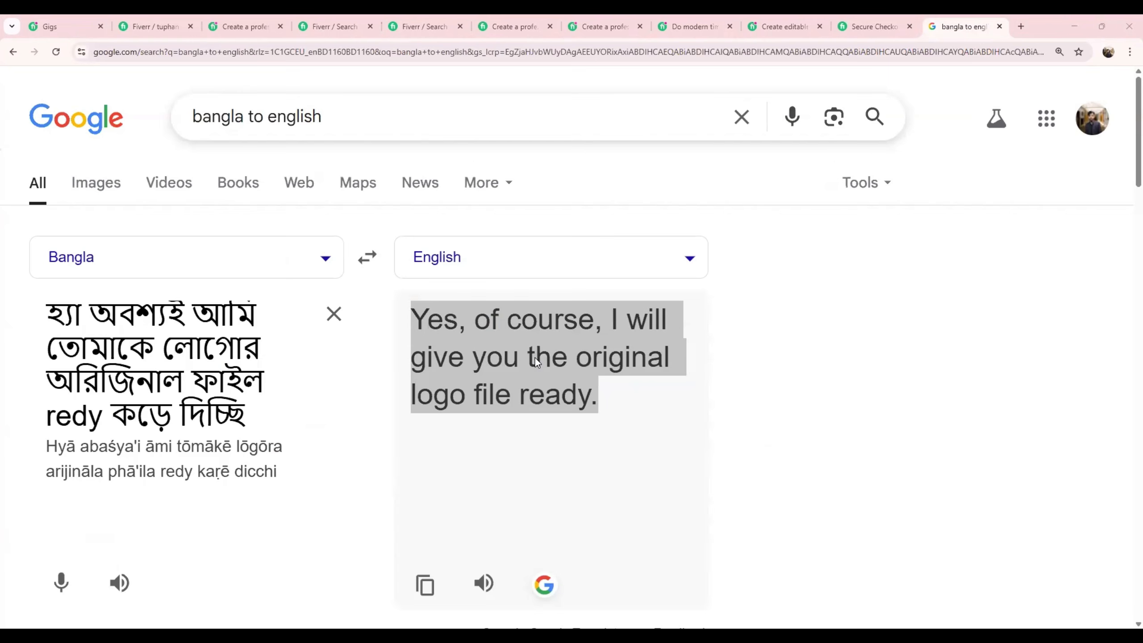
# Step: Return to the logo design search results, clear the keyword and search services for "email marketing"
pyautogui.click(413, 25)
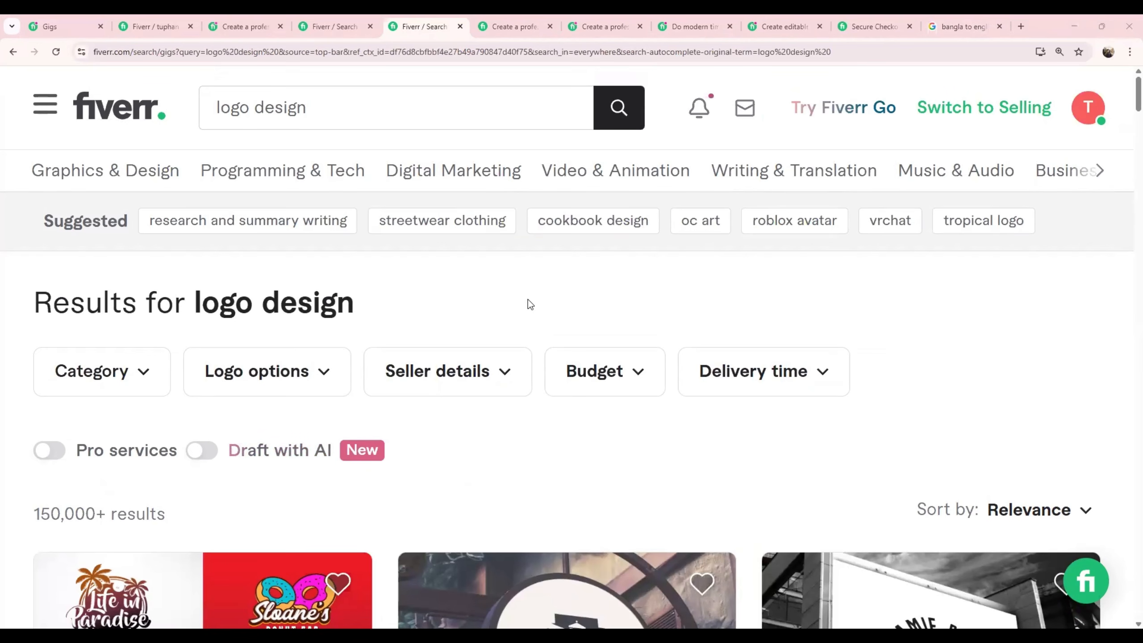
pyautogui.click(425, 106)
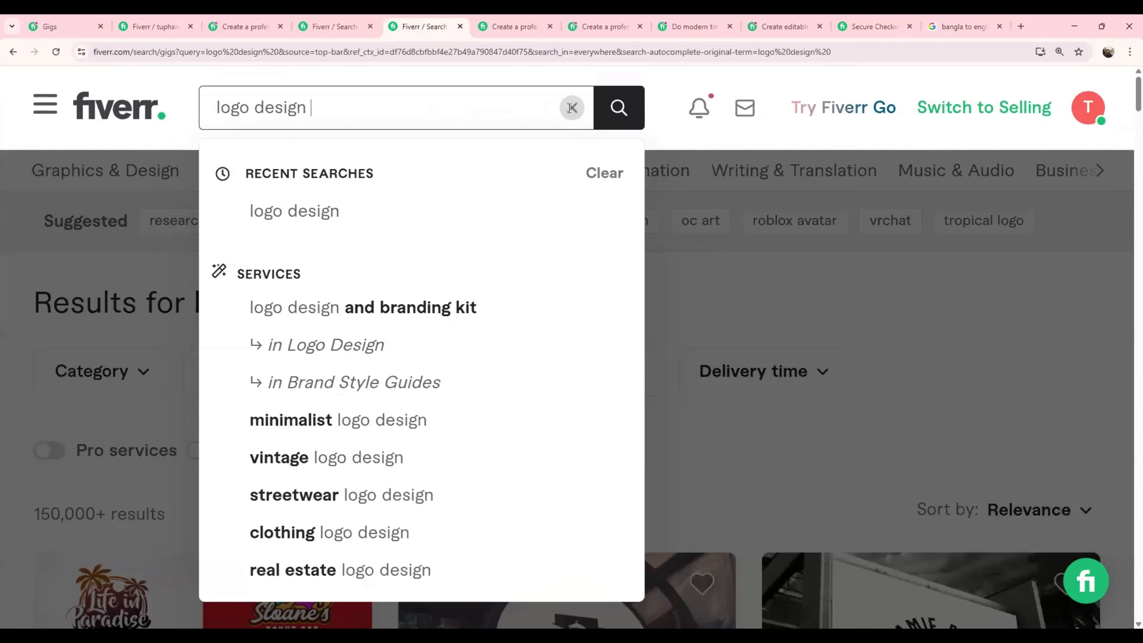
pyautogui.click(572, 107)
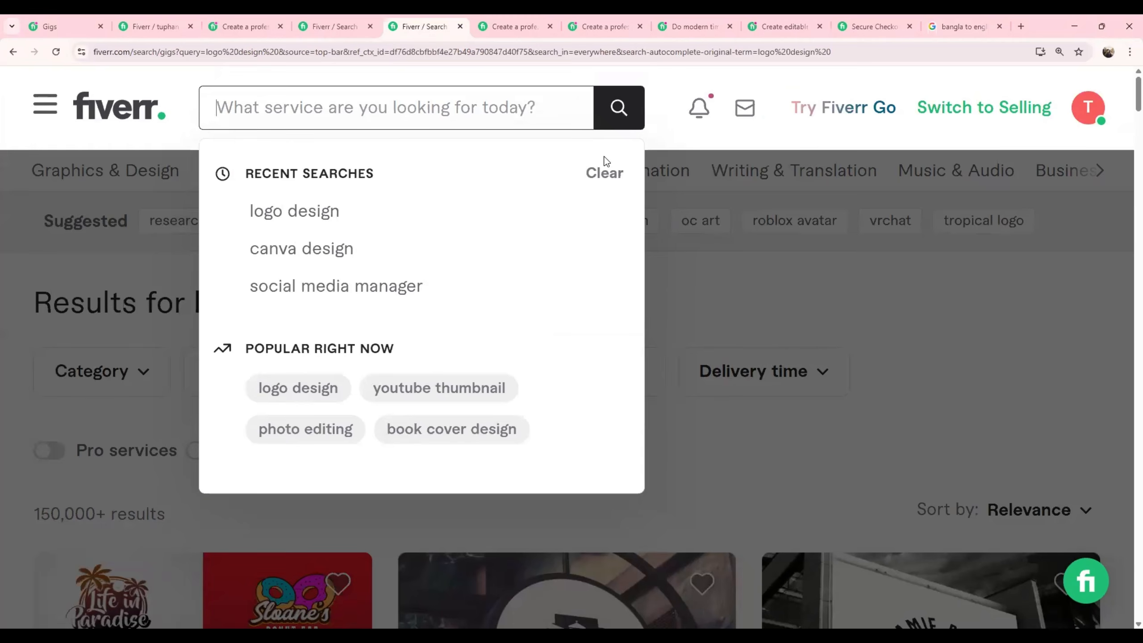
pyautogui.write('email ')
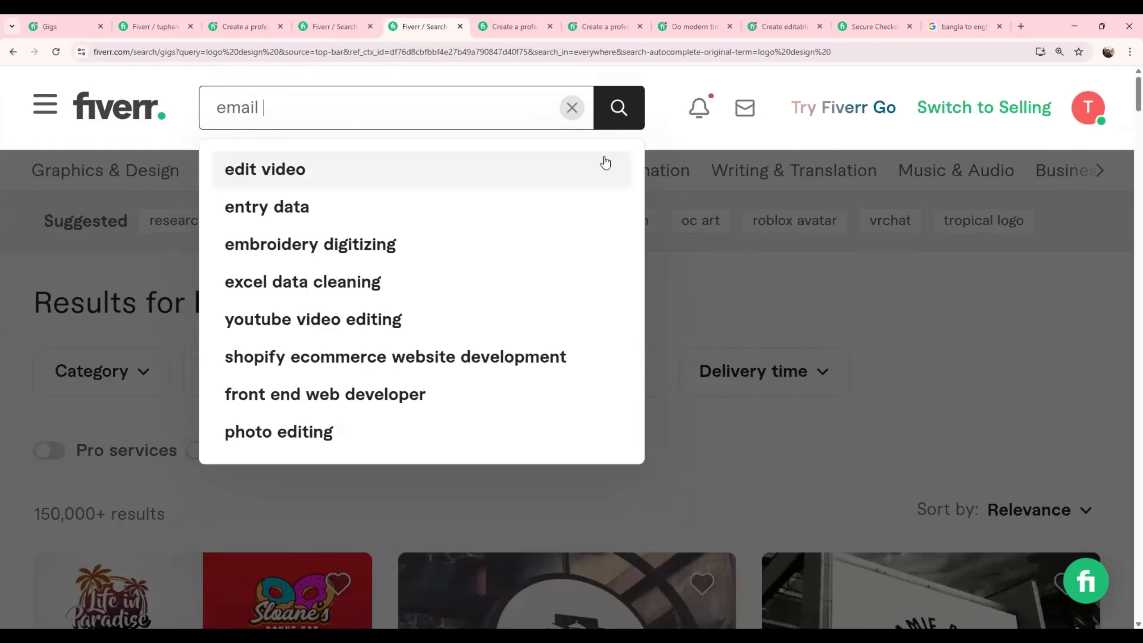
pyautogui.write('marketi')
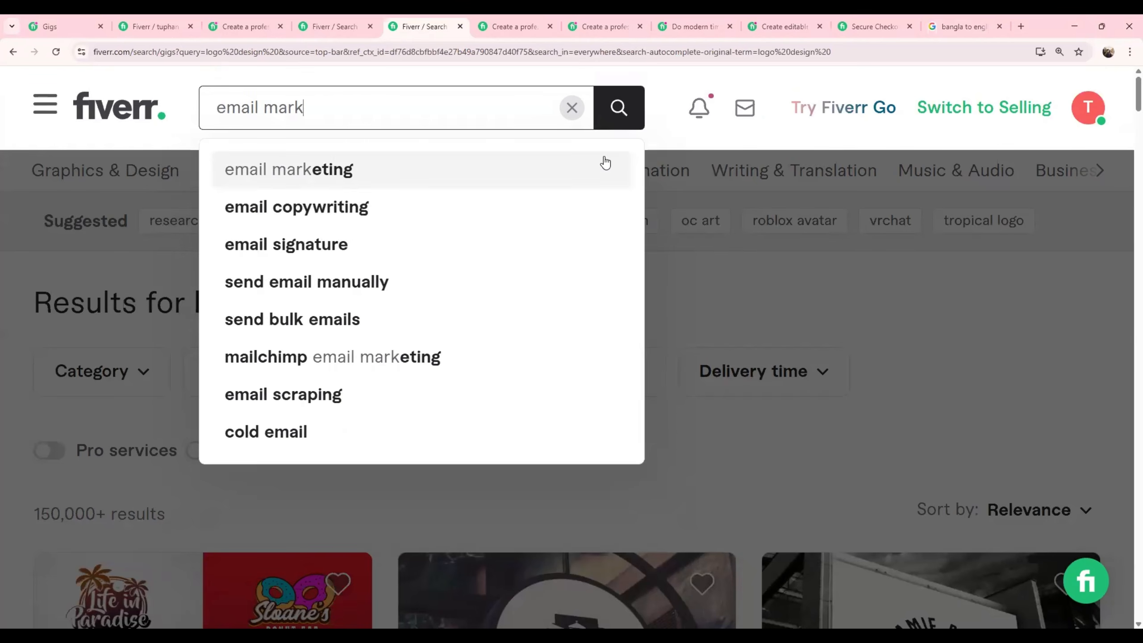
pyautogui.write('ng')
pyautogui.press('Return')
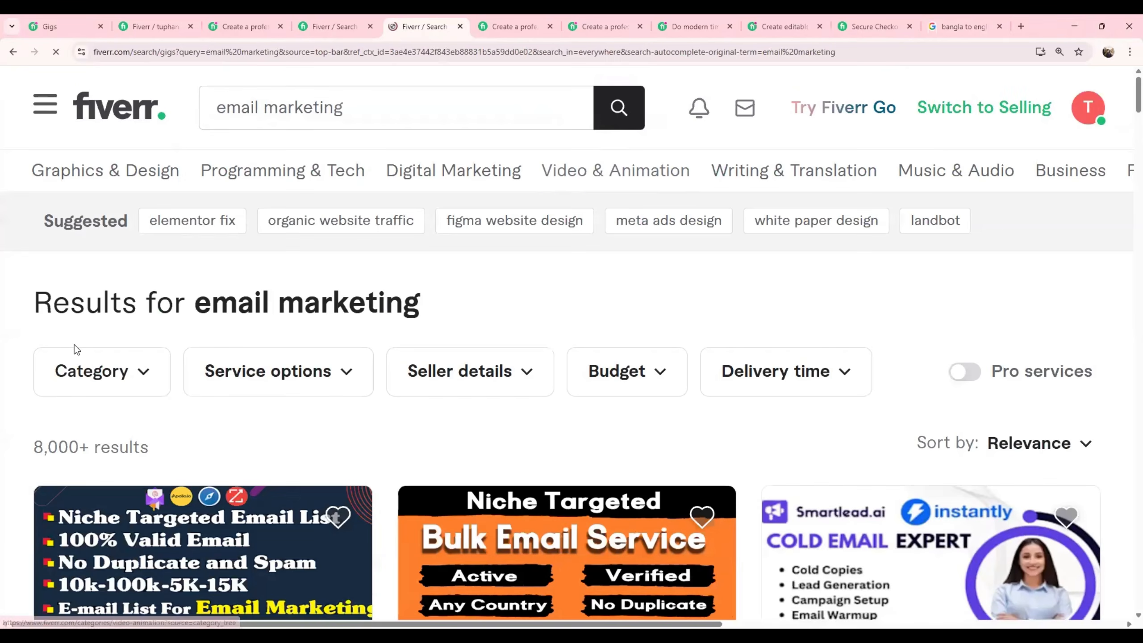
# Step: Browse the email marketing gigs and highlight the starting prices of the bulk email list and niche targeted email list gigs
pyautogui.scroll(-4, 74, 347)
pyautogui.scroll(-3, 315, 456)
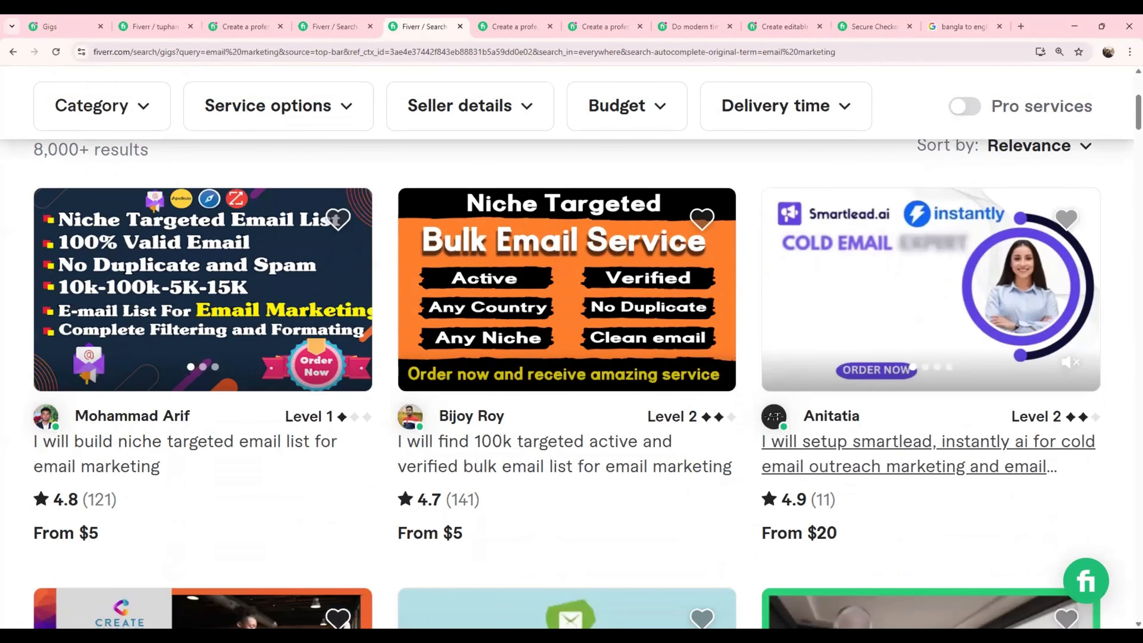
pyautogui.scroll(-7, 758, 385)
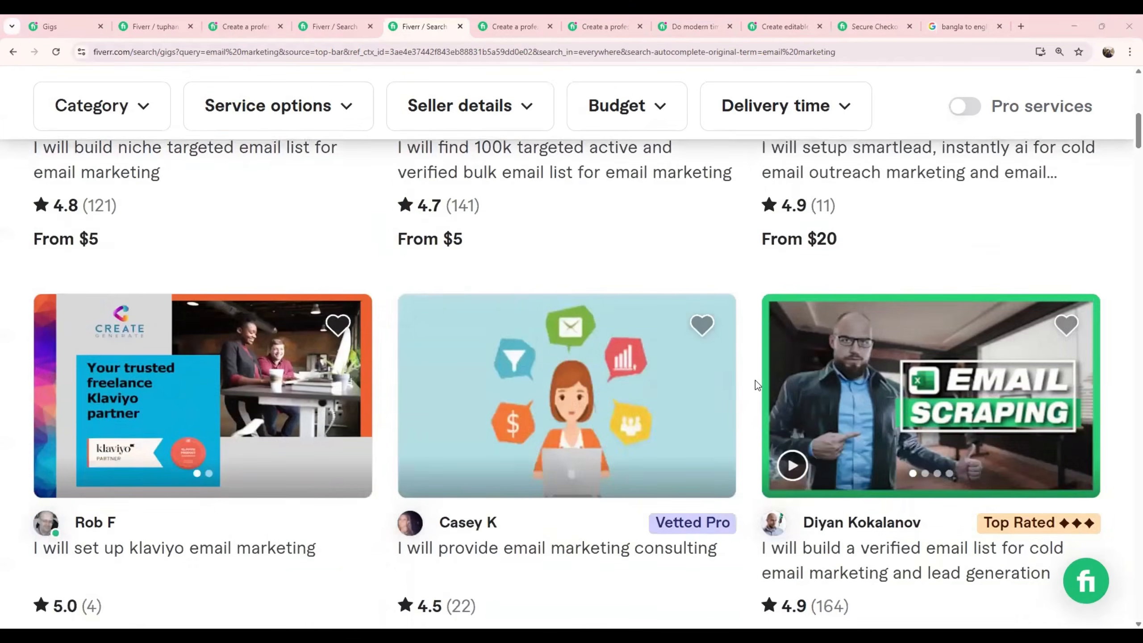
pyautogui.scroll(4, 872, 382)
pyautogui.moveTo(474, 424); pyautogui.dragTo(445, 416)
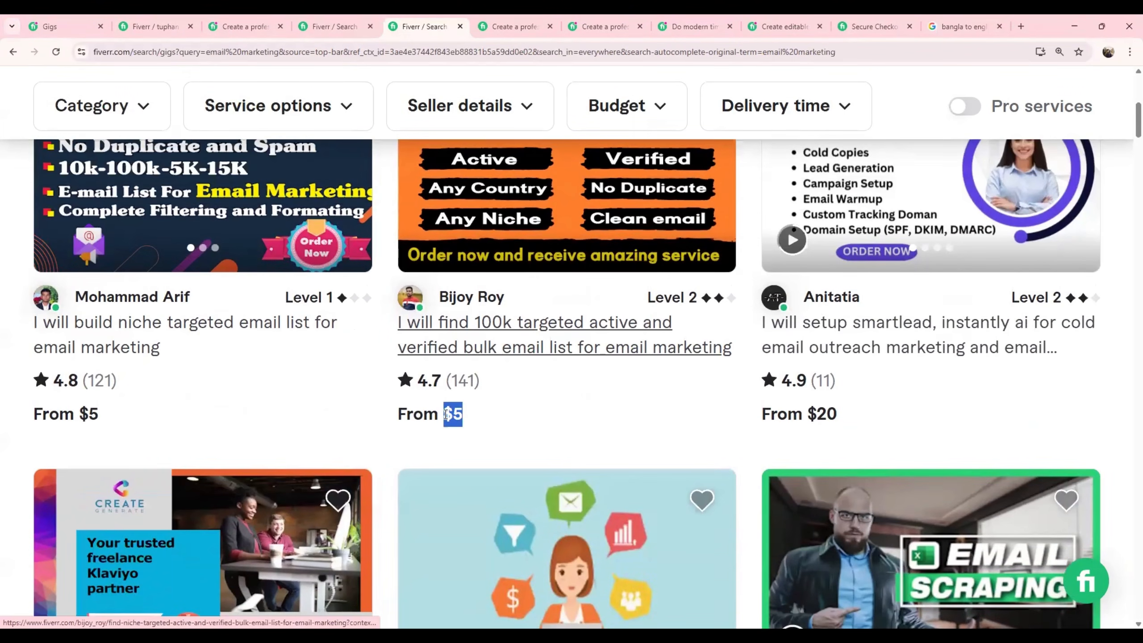
pyautogui.scroll(1, 452, 421)
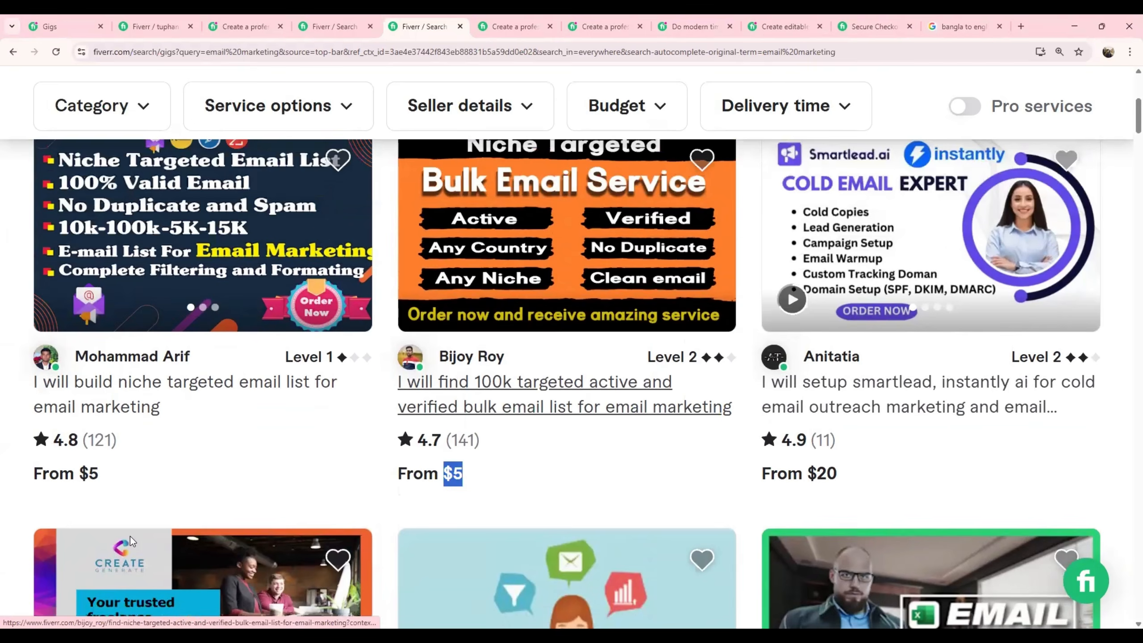
pyautogui.scroll(1, 72, 538)
pyautogui.moveTo(100, 536); pyautogui.dragTo(81, 539)
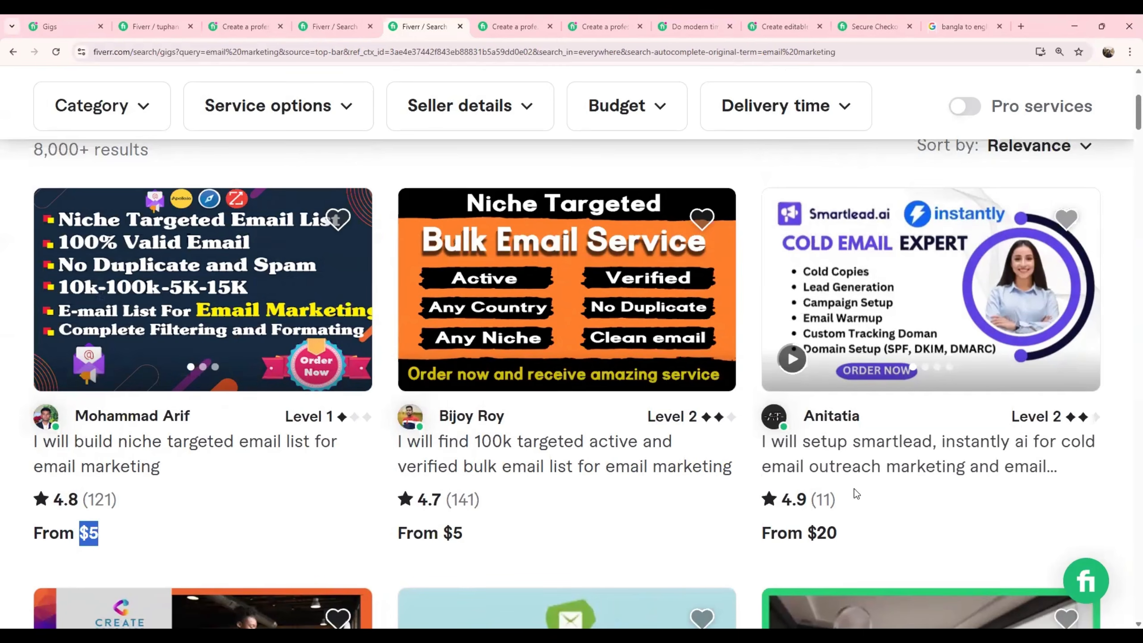
pyautogui.hotkey('alt', 'Tab')
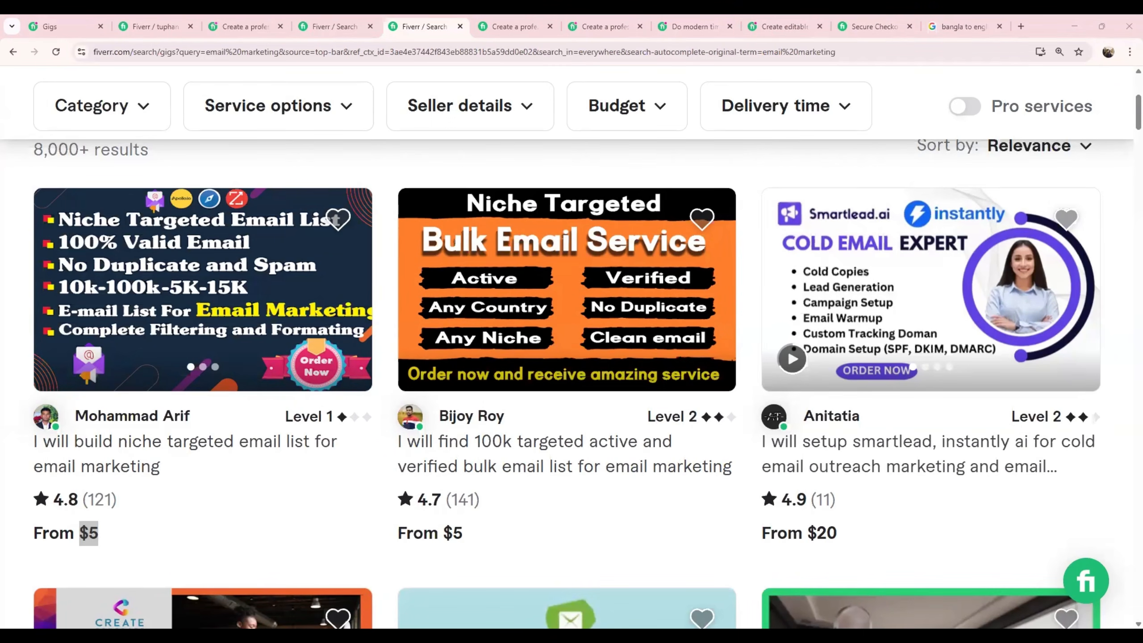